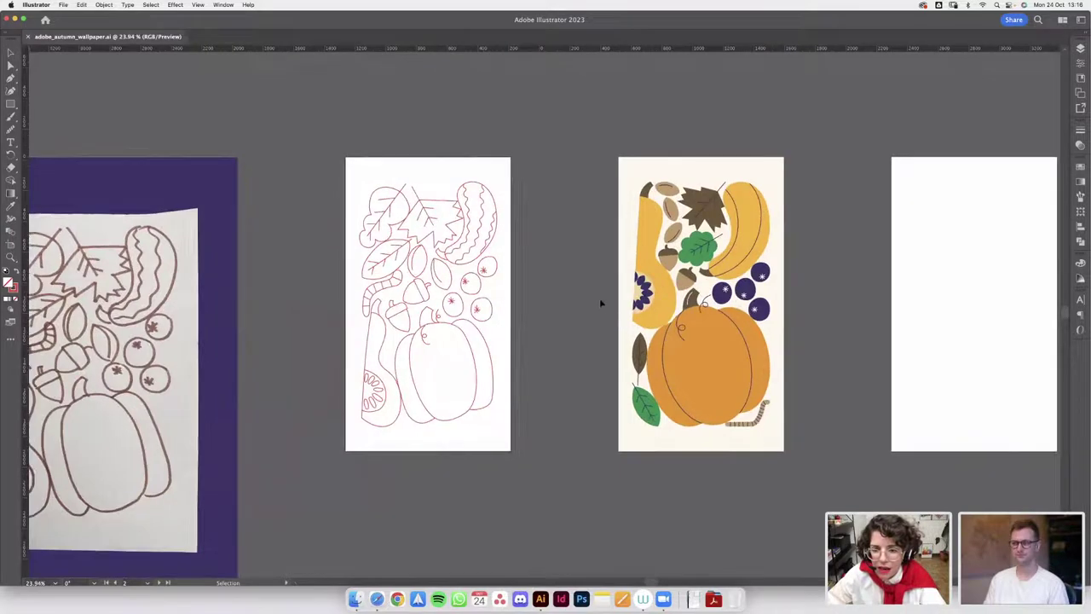
- Switch to Safari and look through the food illustrations on the illustrator's portfolio website
scroll(546, 299, right, 3)
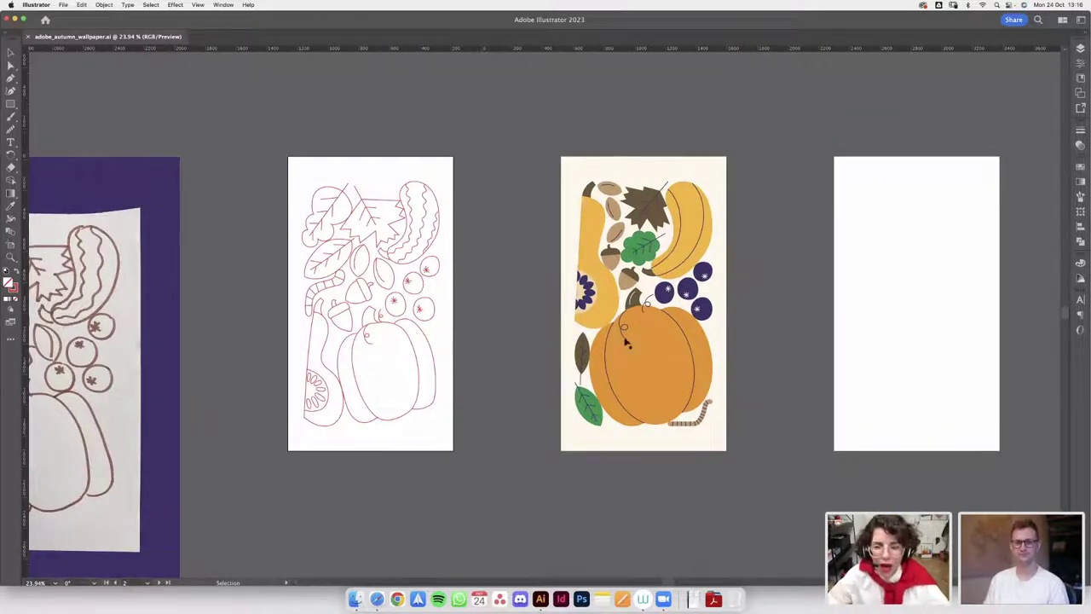
scroll(701, 288, up, 3)
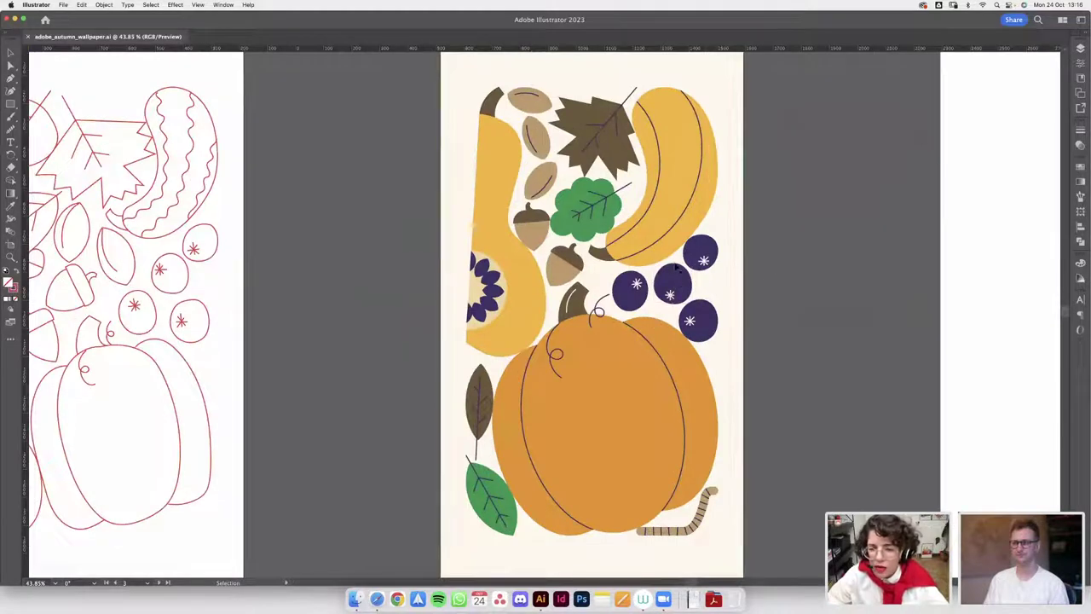
key(ctrl+Left)
scroll(424, 161, down, 1)
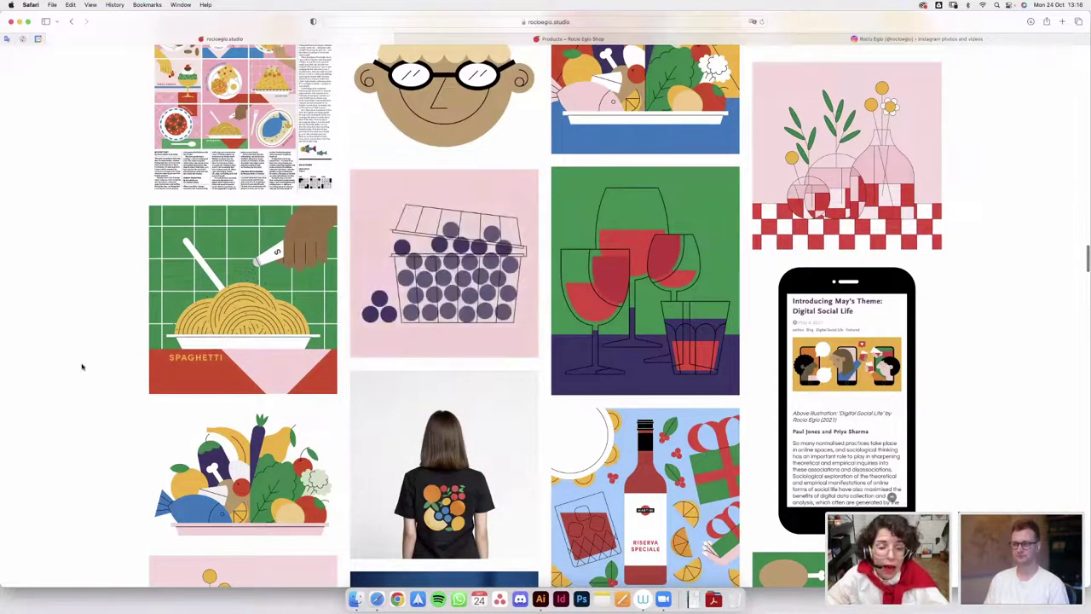
scroll(82, 365, down, 5)
scroll(97, 417, down, 20)
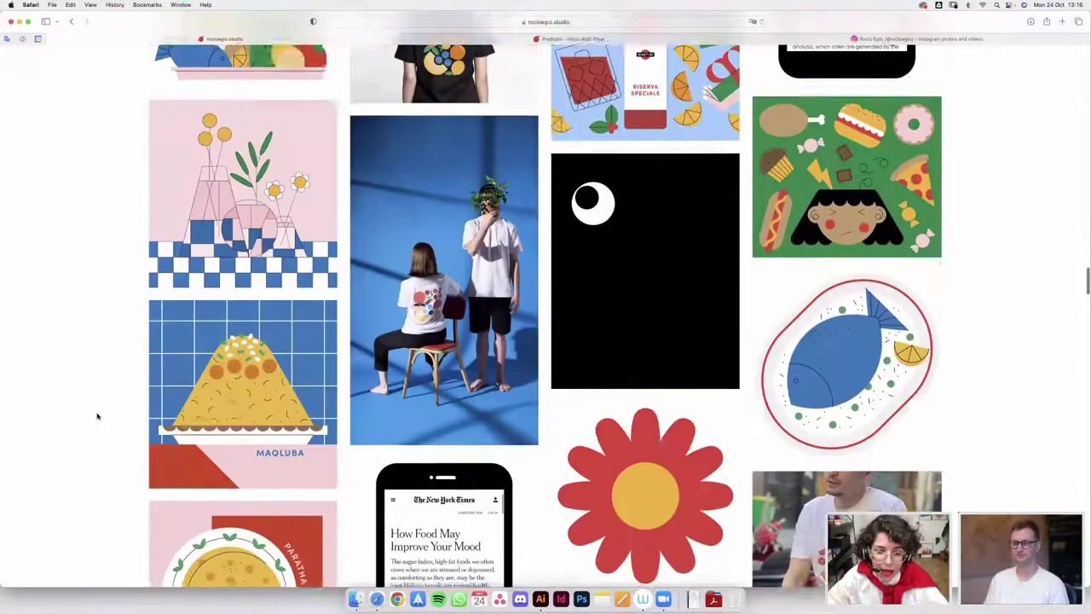
scroll(96, 416, down, 10)
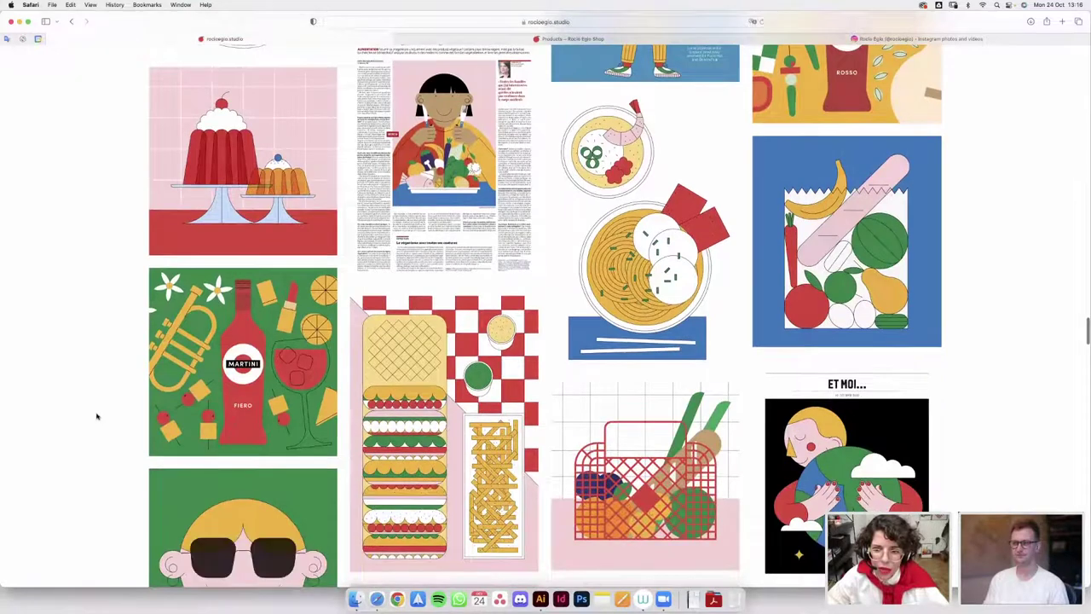
scroll(96, 416, down, 3)
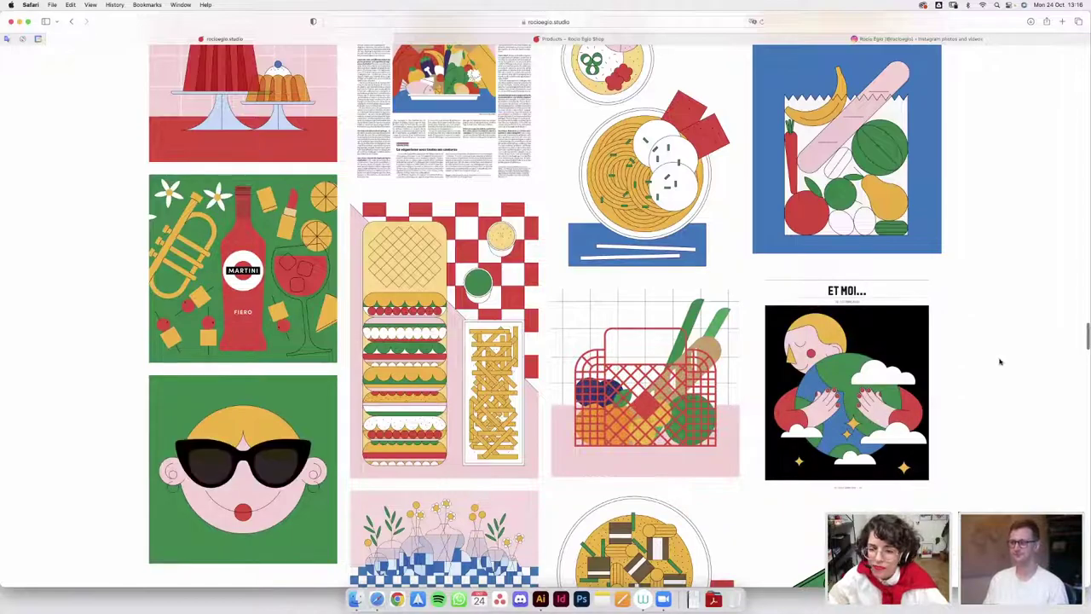
scroll(999, 362, down, 3)
scroll(997, 361, down, 20)
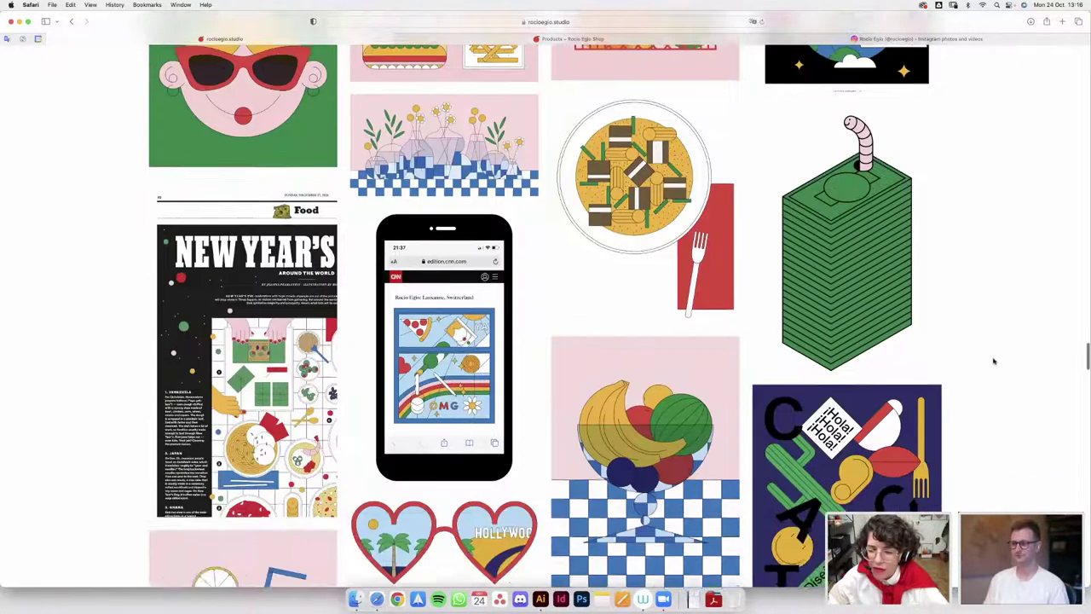
scroll(954, 360, down, 8)
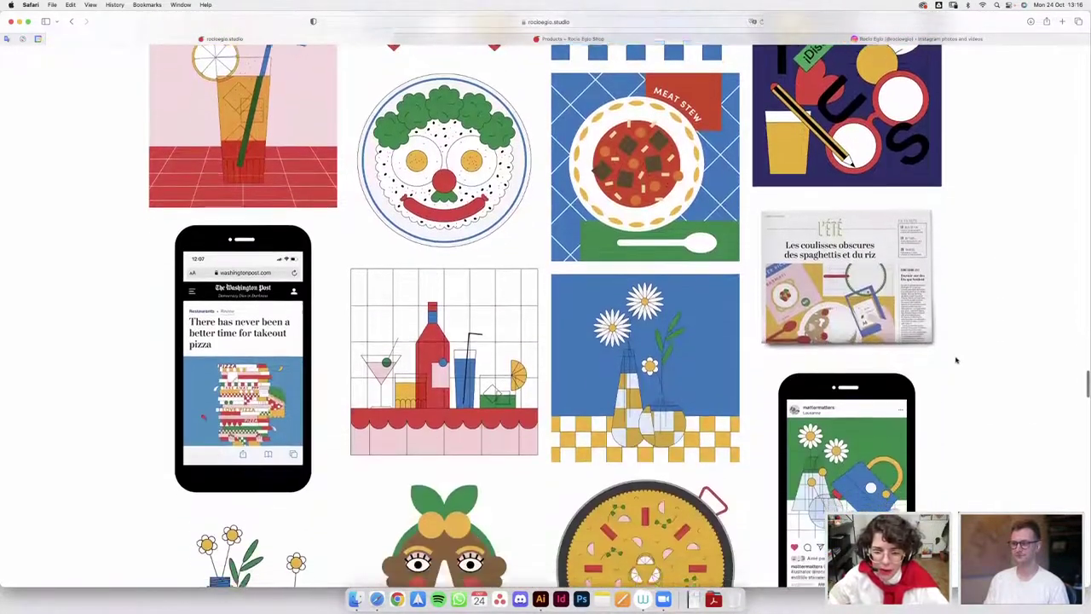
scroll(955, 360, up, 8)
scroll(956, 360, up, 20)
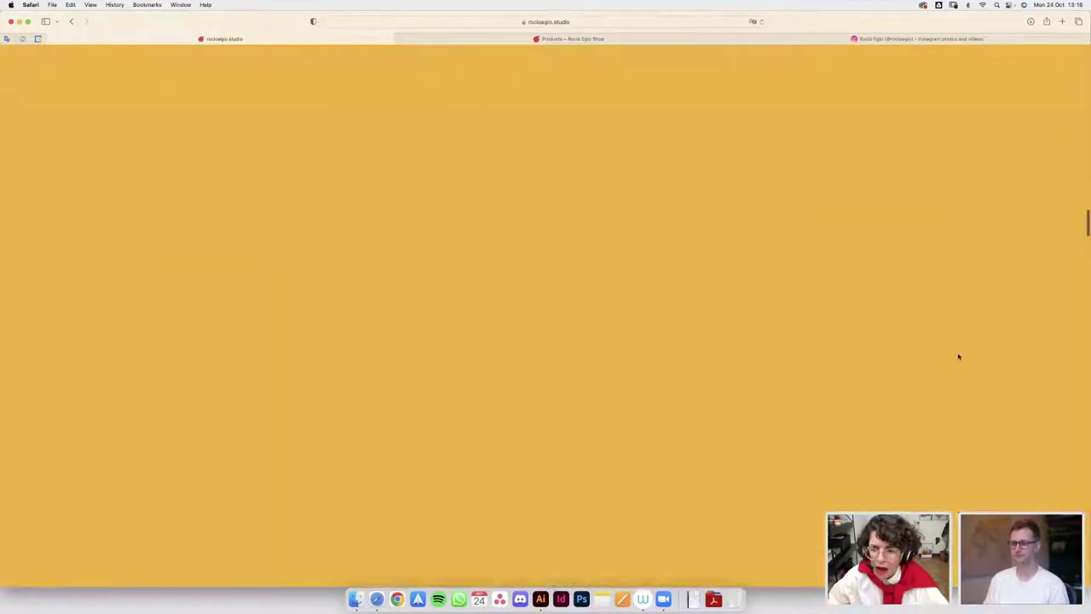
scroll(957, 358, up, 15)
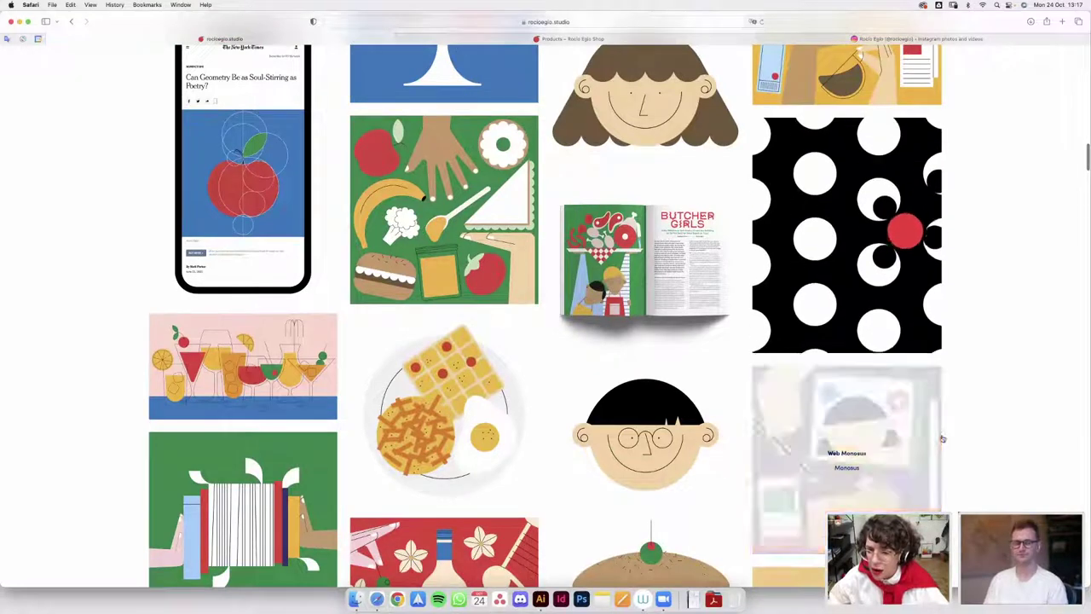
scroll(974, 383, down, 2)
scroll(975, 381, down, 1)
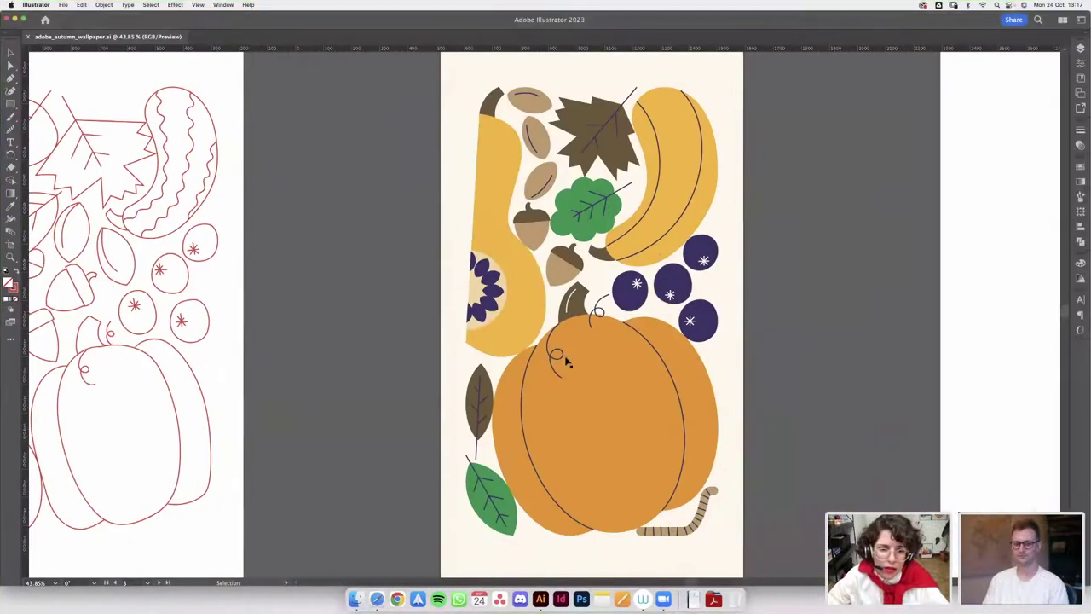
- Ungroup the red line drawing on the artboard beside the coloured illustration, and clear the selection
key(super+alt+0)
drag(564, 267, 710, 247)
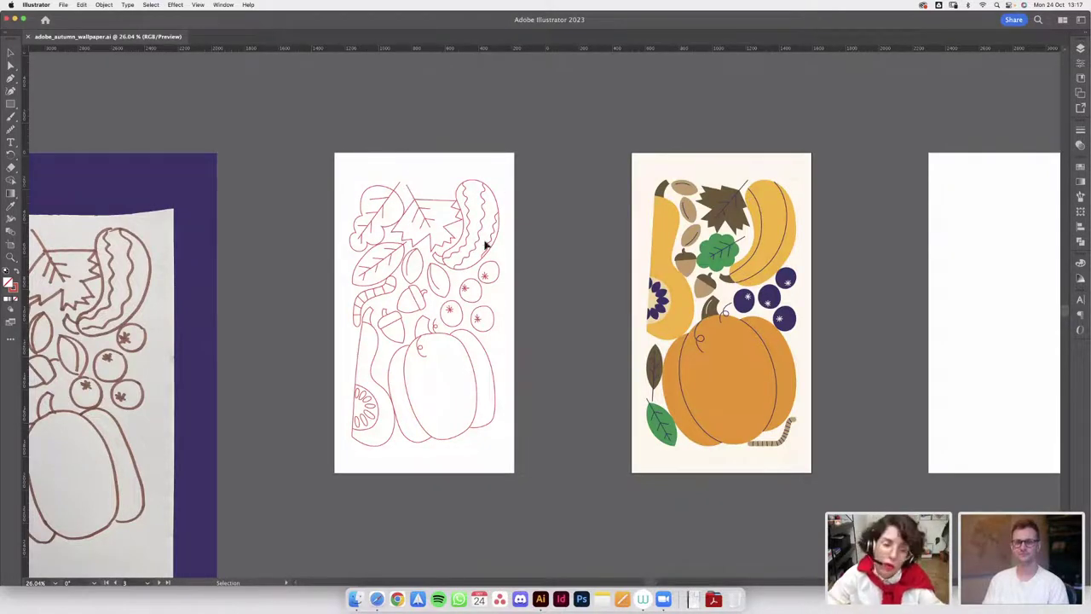
click(349, 223)
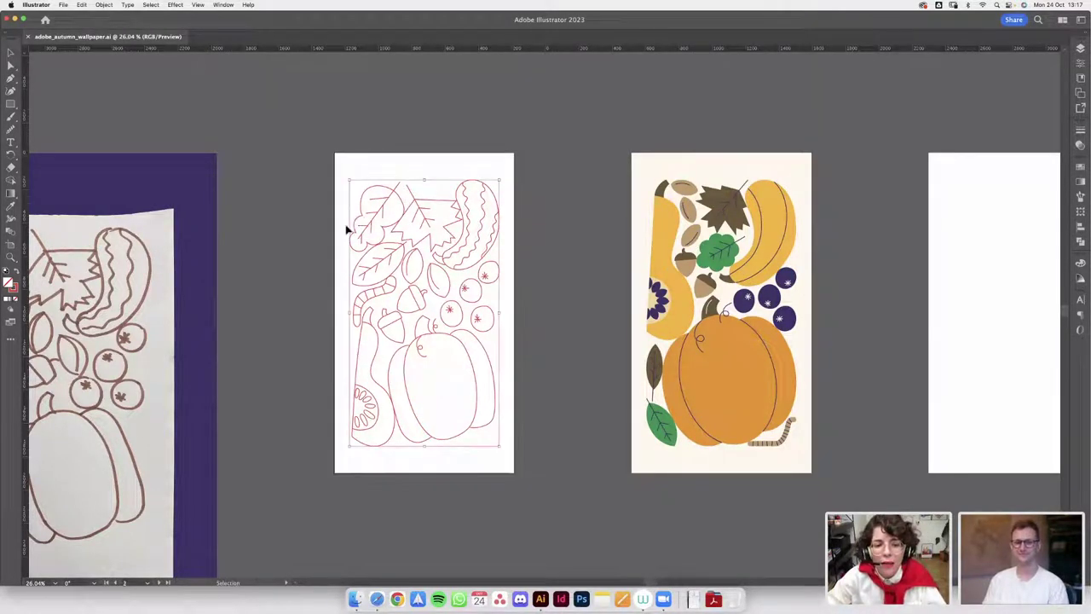
scroll(351, 222, up, 3)
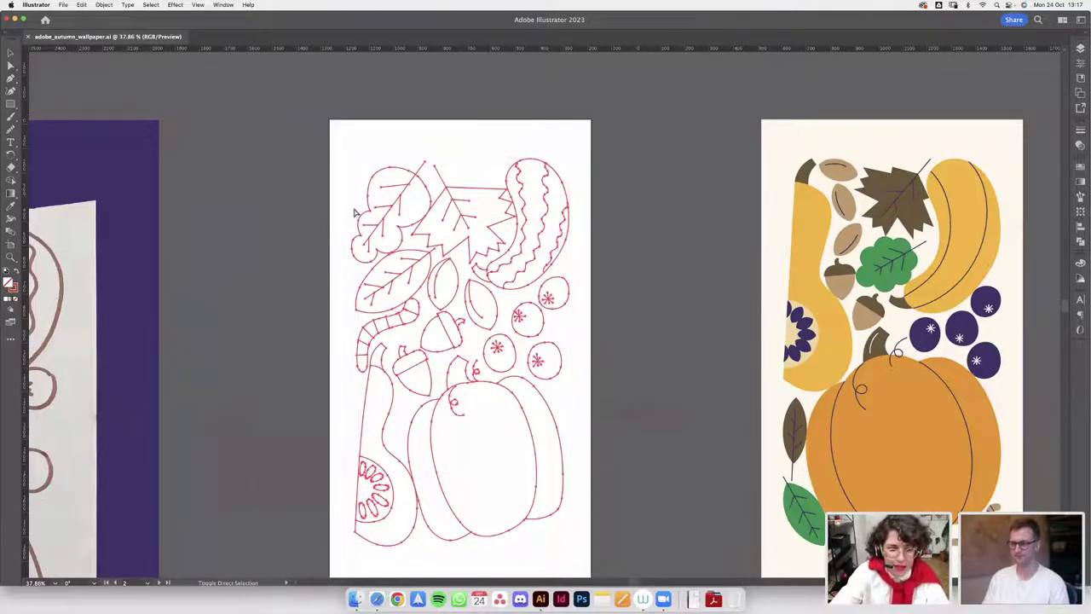
key(shift+super+g)
click(319, 291)
scroll(319, 290, down, 1)
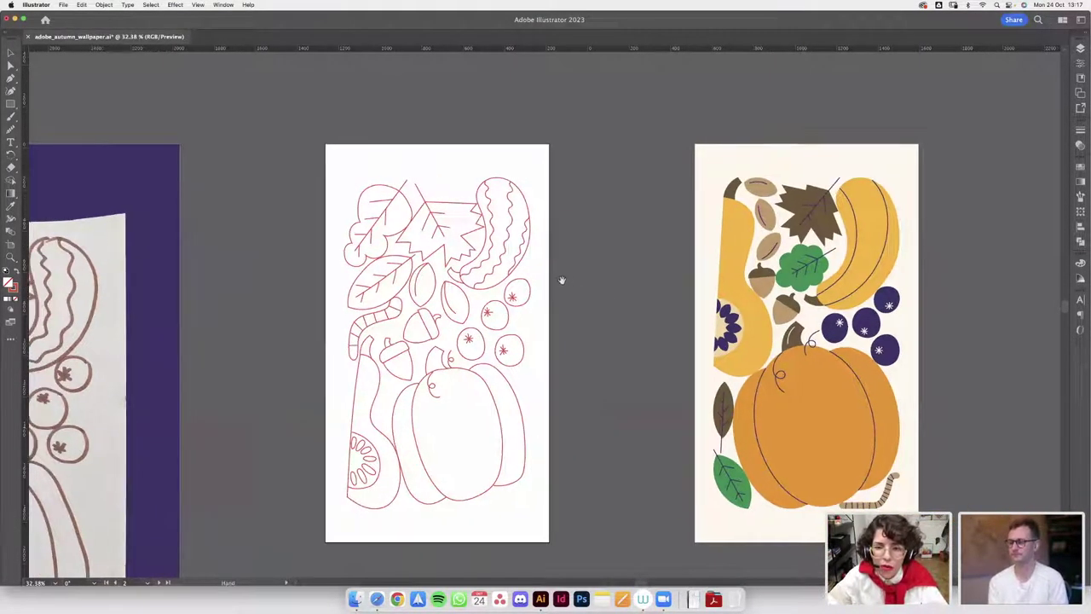
scroll(560, 281, right, 2)
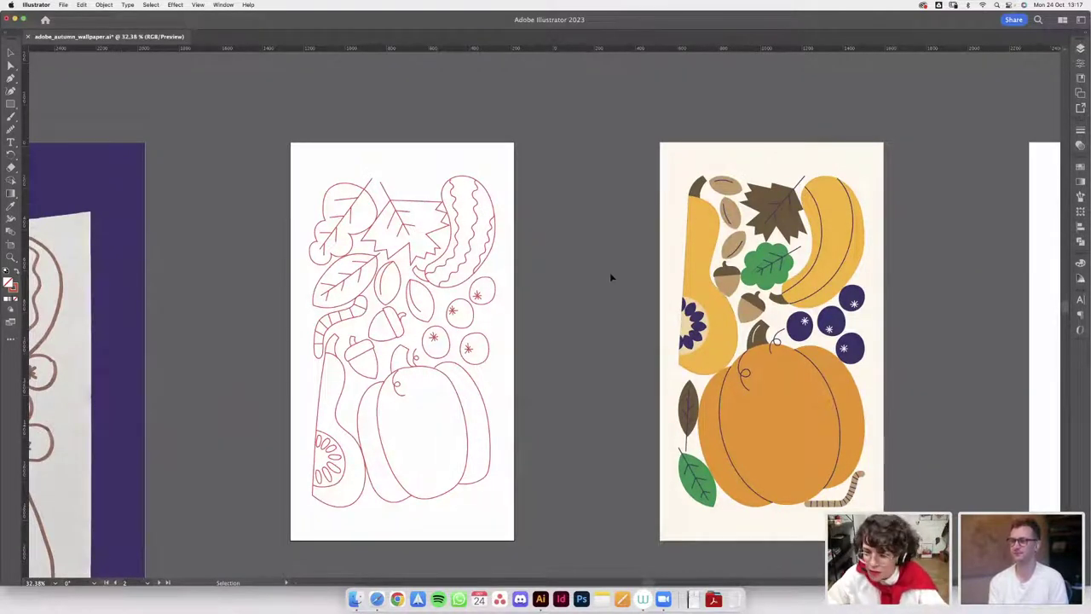
- Draw a small circle with the Ellipse tool in the empty space between the line-drawing and coloured artboards
key(space)
drag(611, 249, 709, 174)
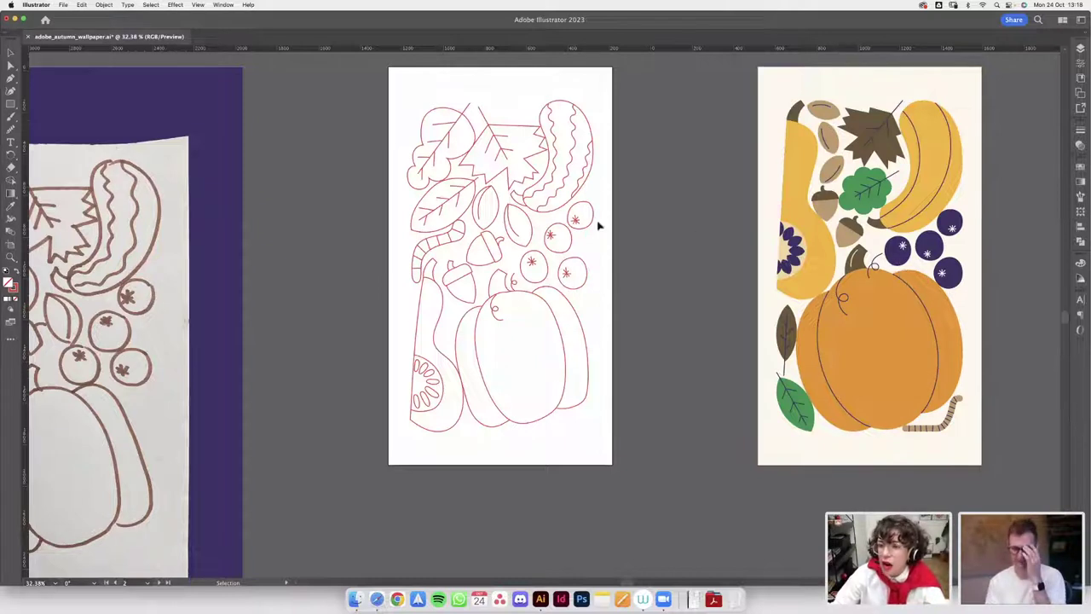
click(536, 255)
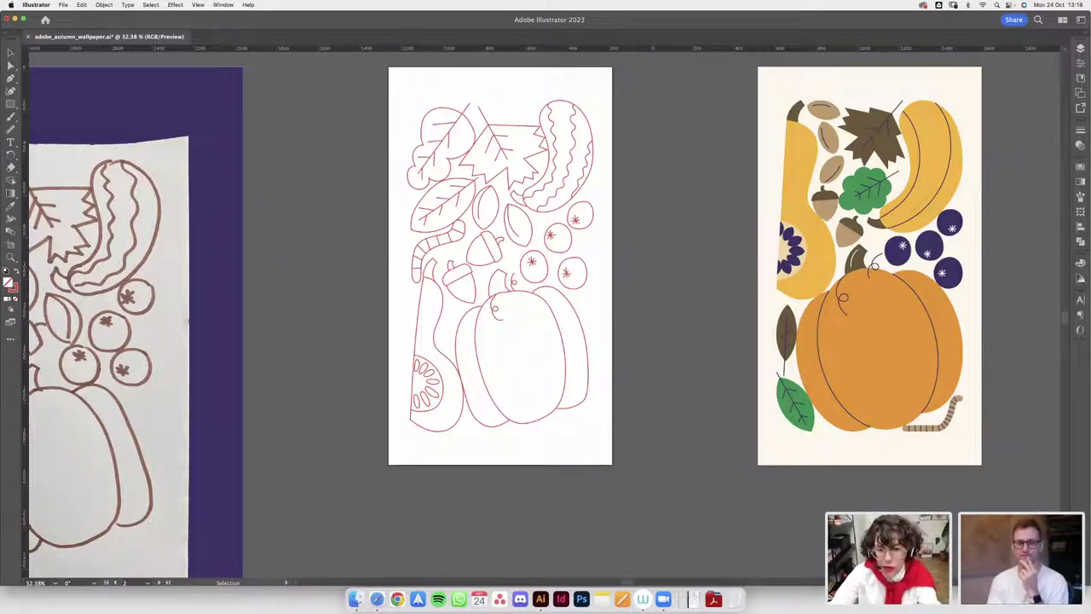
key(l)
drag(639, 252, 669, 280)
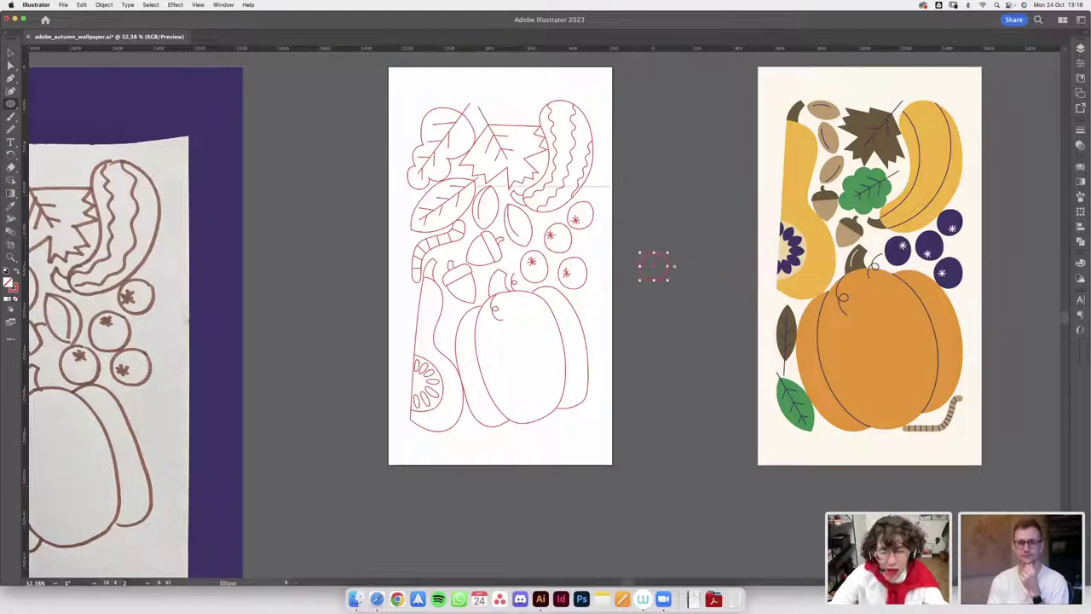
- Smooth the upper-right edge of the small circle with the Smooth tool
click(10, 128)
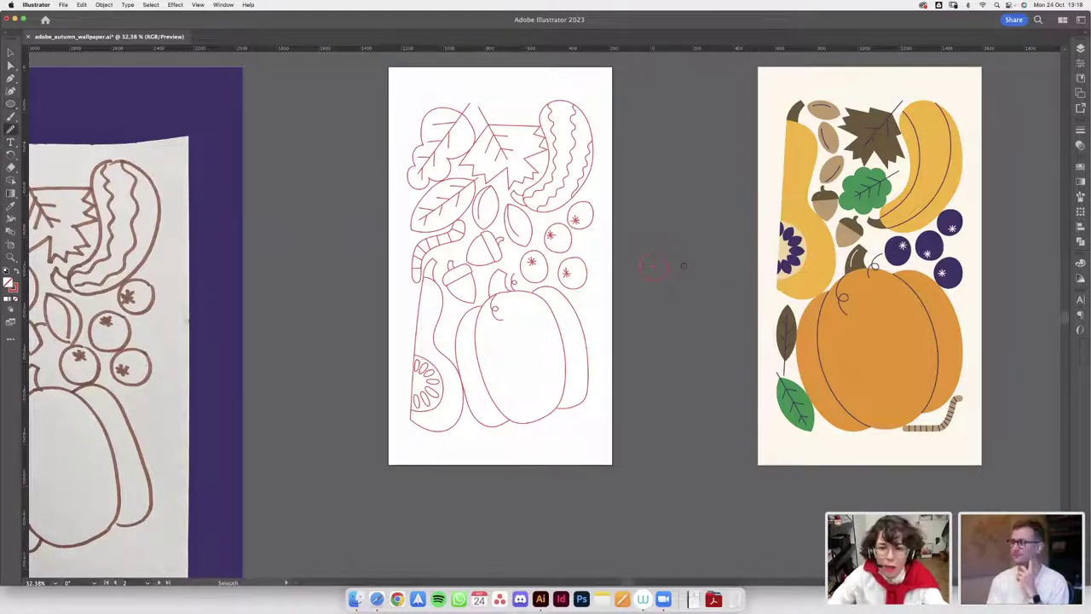
drag(657, 253, 668, 267)
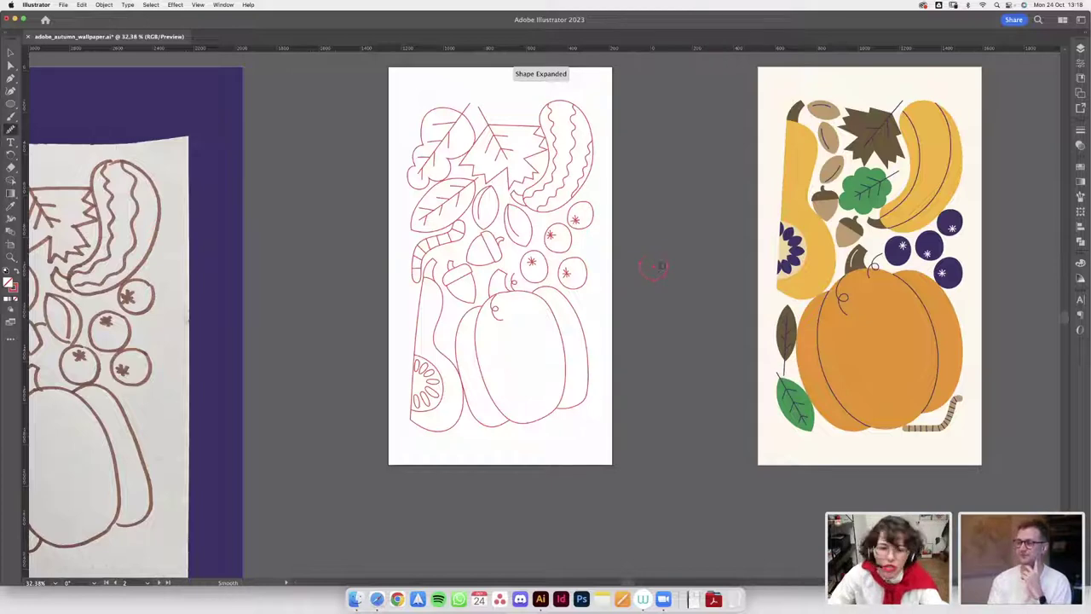
scroll(661, 269, up, 4)
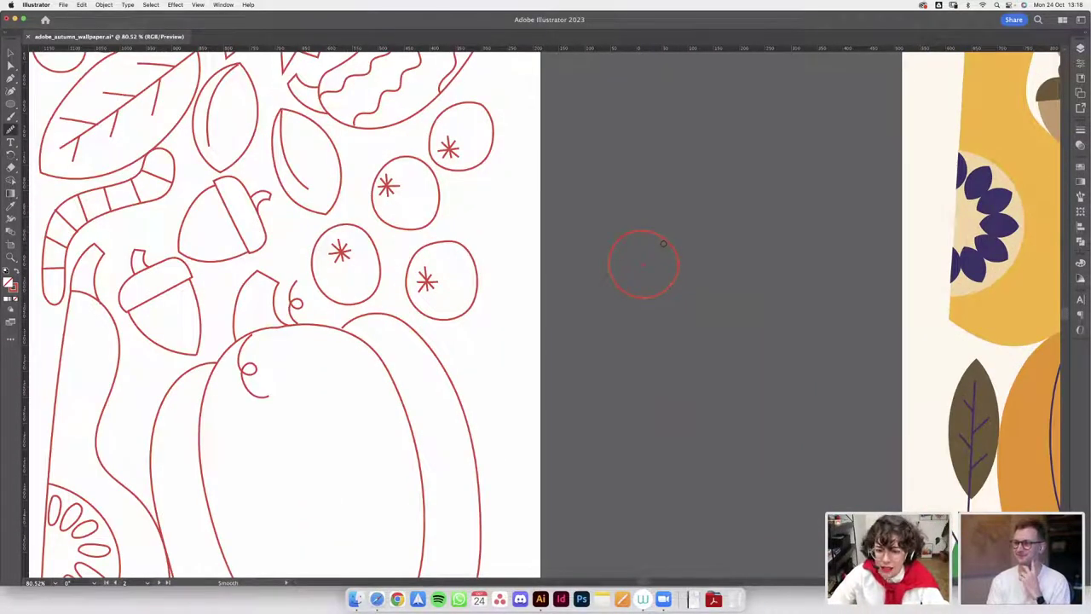
scroll(663, 246, down, 2)
- Move the smoothed circle slightly upward in the space between the artboards, and deselect it
key(v)
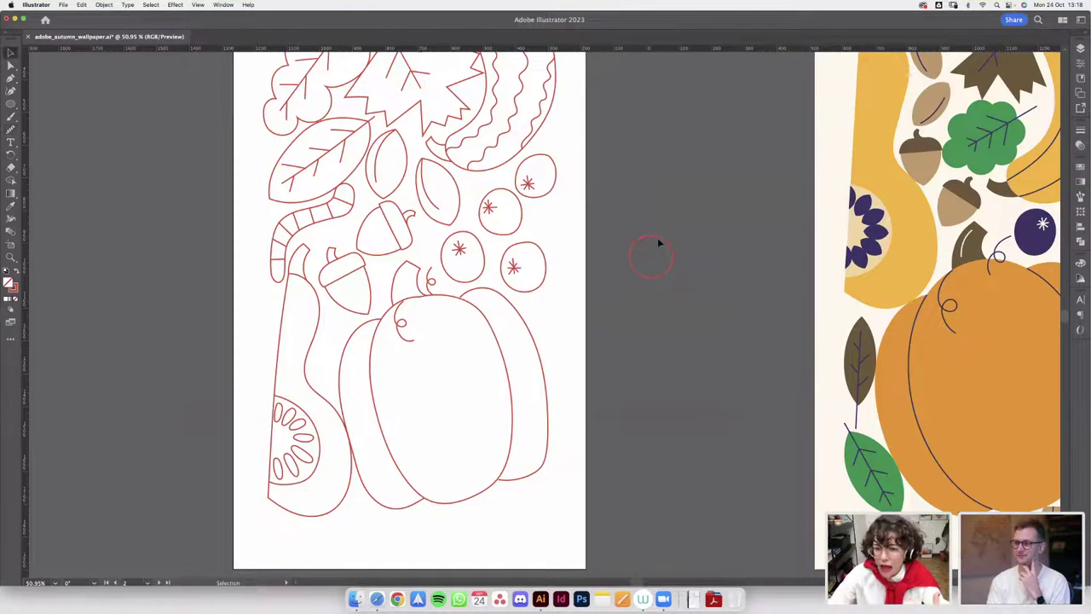
drag(669, 246, 679, 214)
click(614, 213)
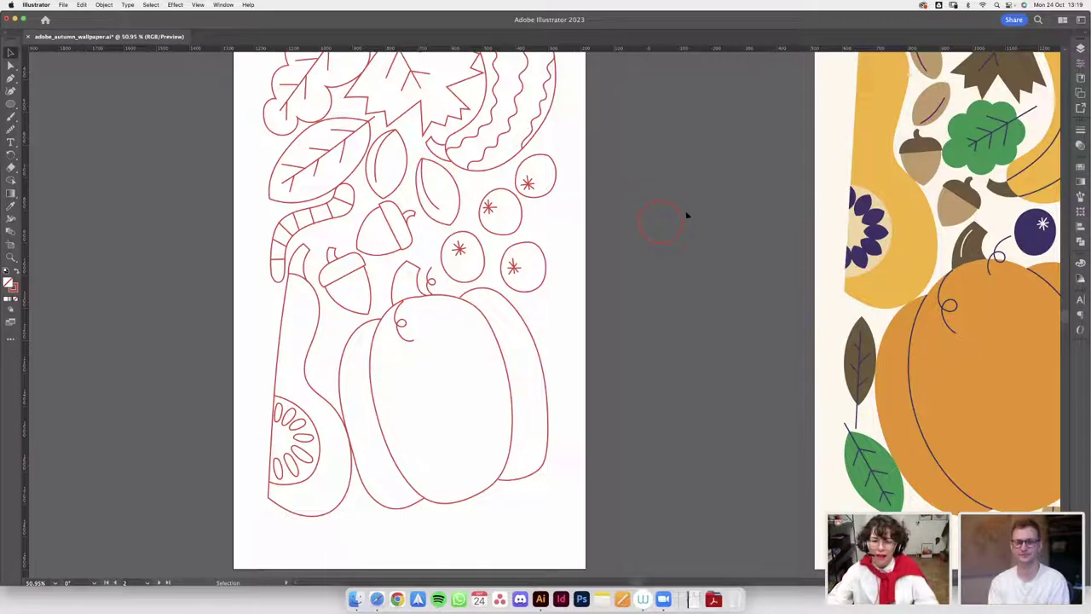
- Copy the red line drawing and paste it in the same place on the blank artboard beyond the coloured illustration
scroll(665, 198, down, 2)
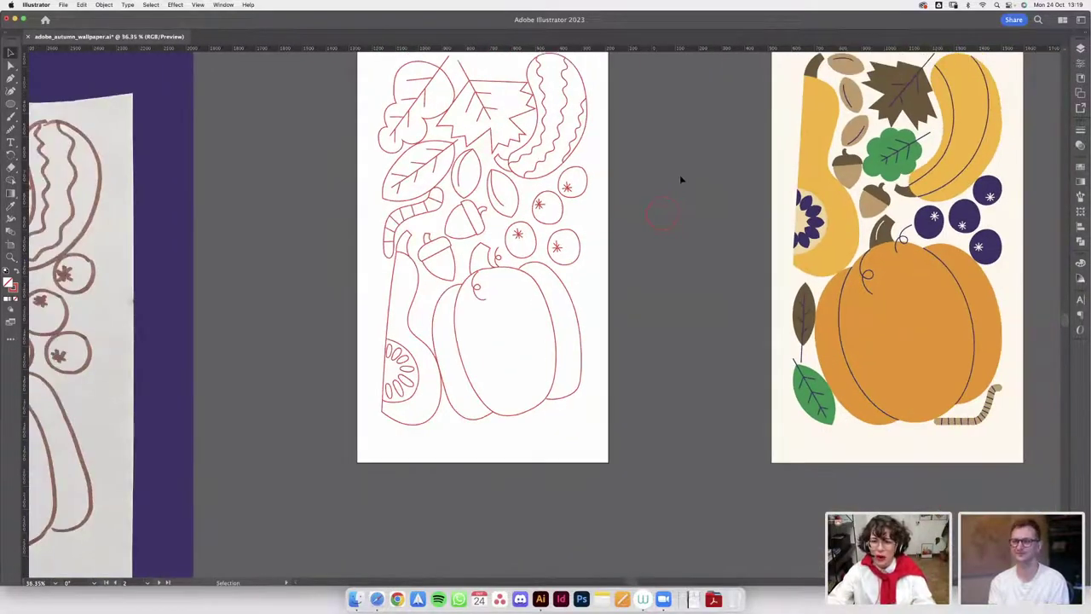
scroll(657, 202, up, 2)
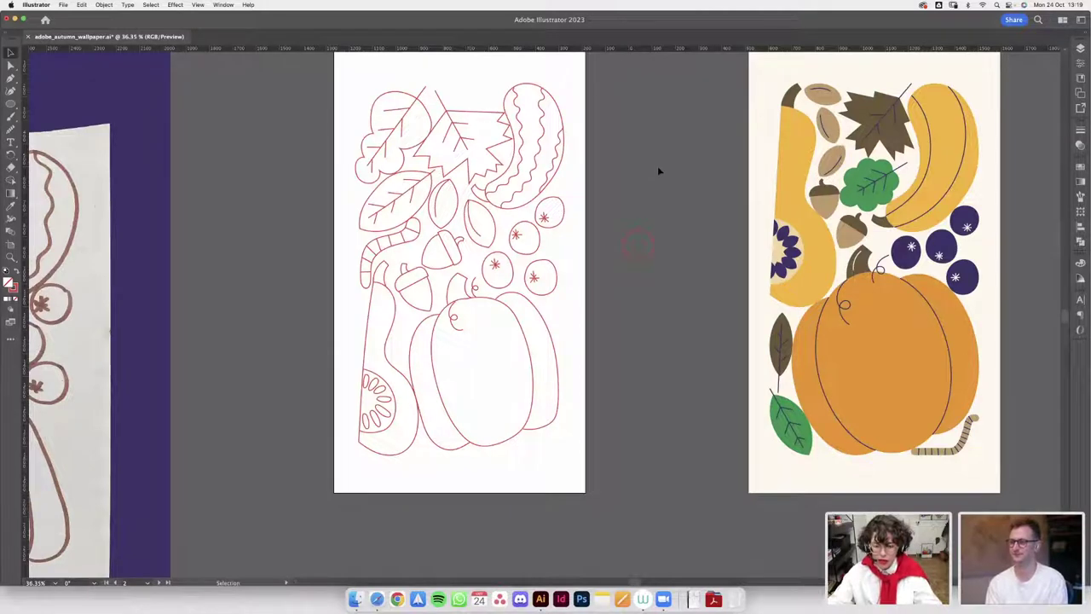
drag(665, 173, 614, 213)
scroll(619, 206, down, 2)
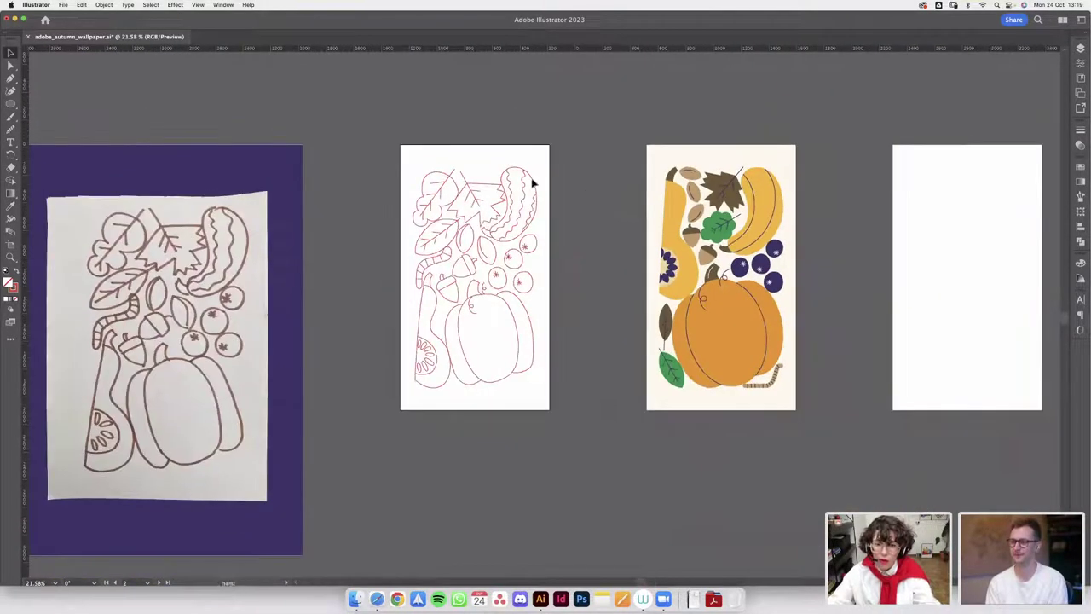
scroll(531, 178, right, 2)
scroll(531, 179, down, 1)
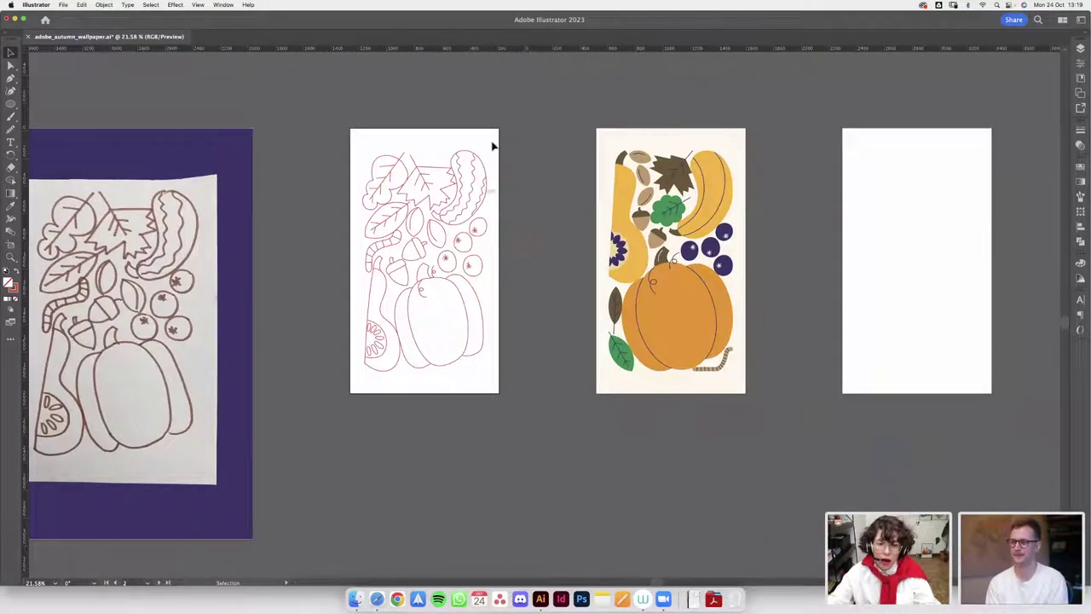
click(386, 352)
key(super+c)
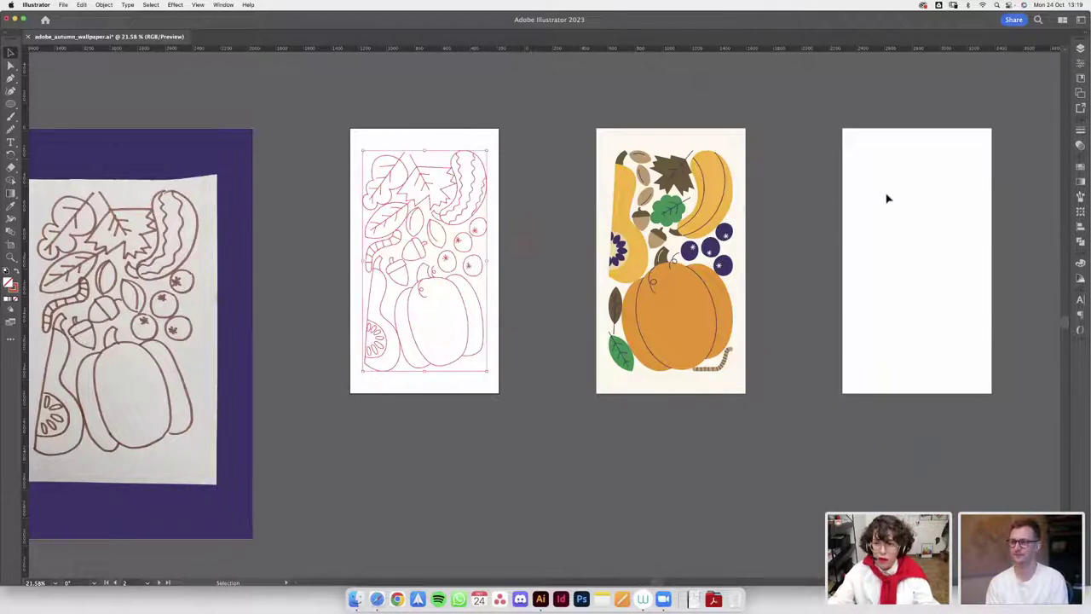
click(886, 197)
key(super+shift+v)
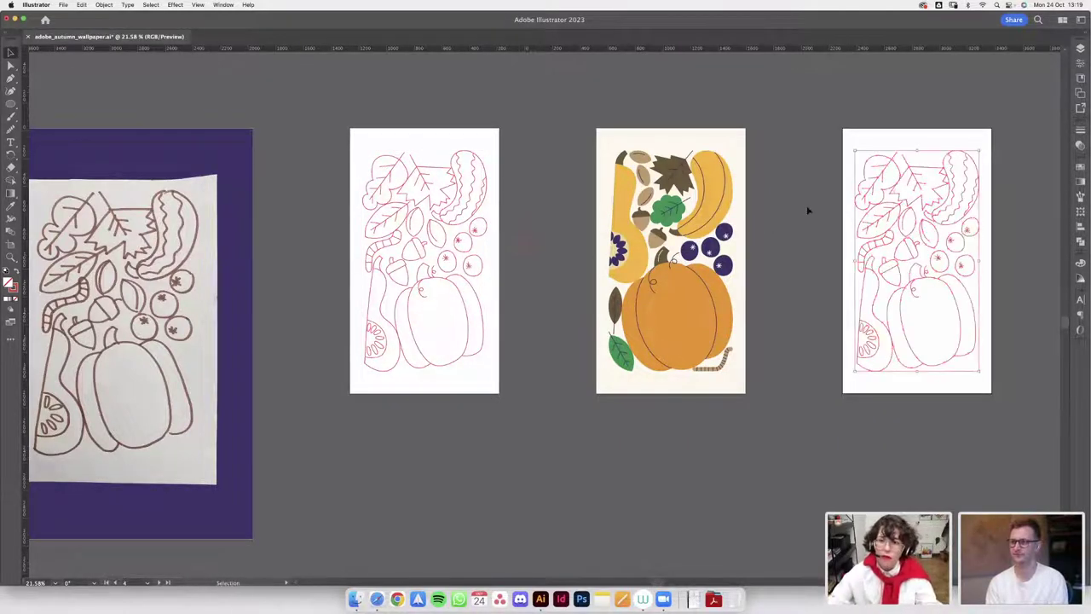
click(809, 209)
- Delete the Isolation Mode layer and make Layer 2 the active layer
scroll(707, 274, right, 5)
scroll(648, 298, up, 1)
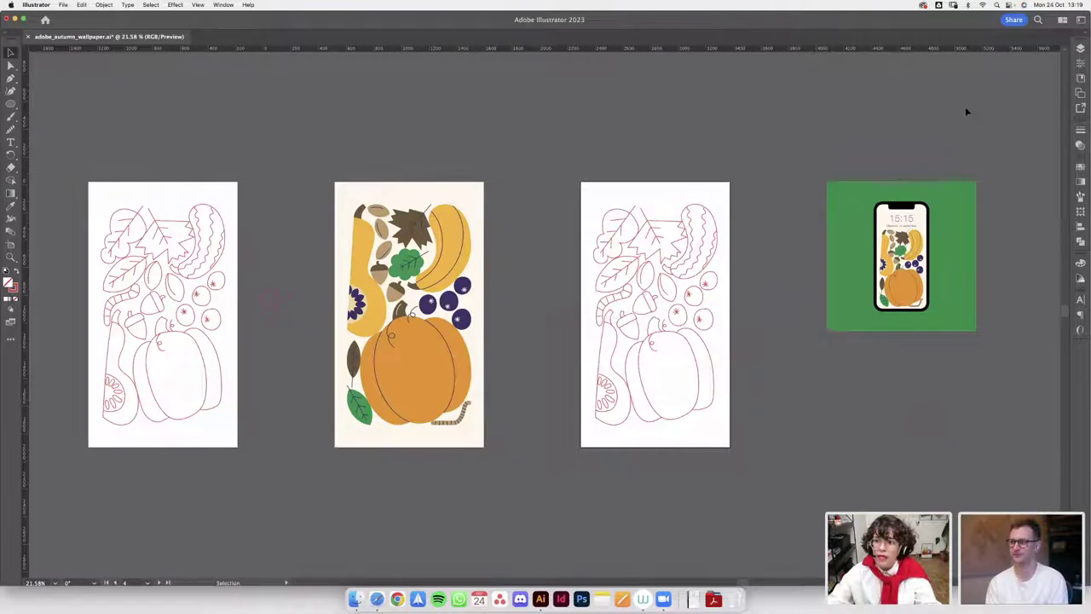
click(1080, 49)
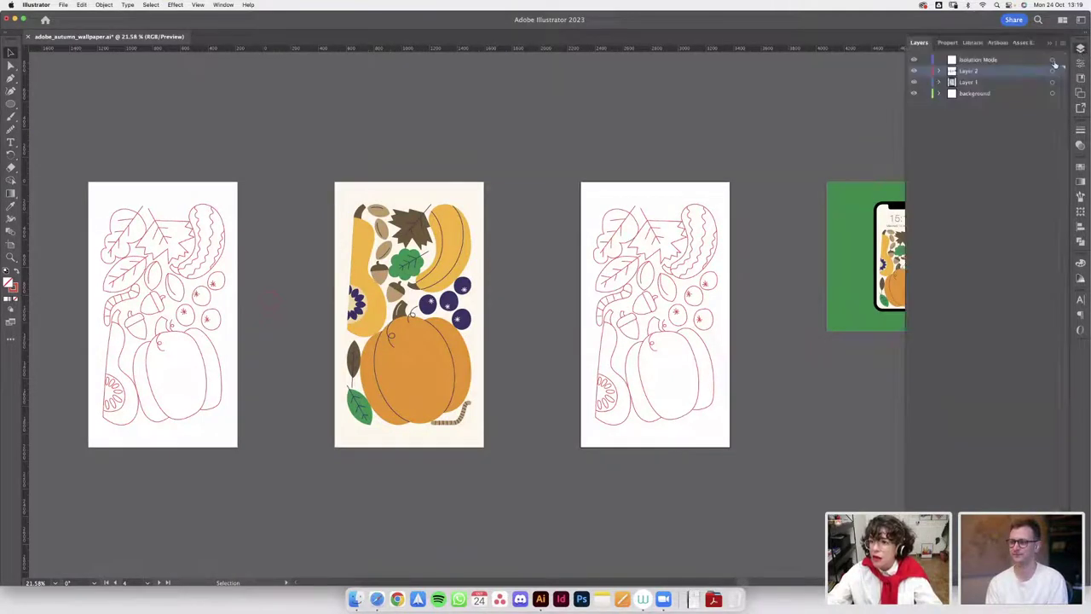
click(1023, 61)
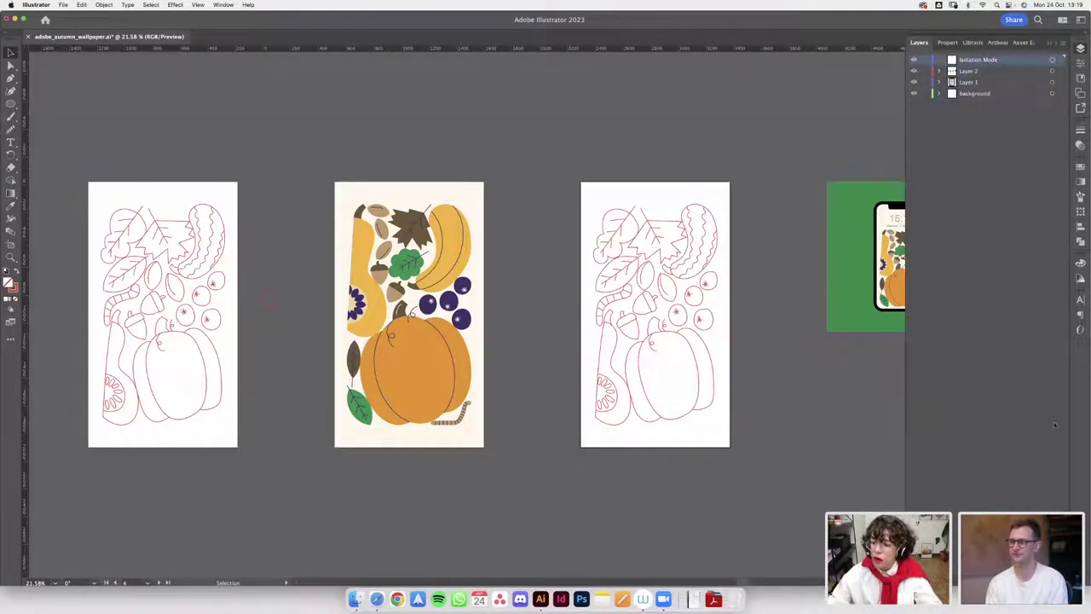
click(974, 73)
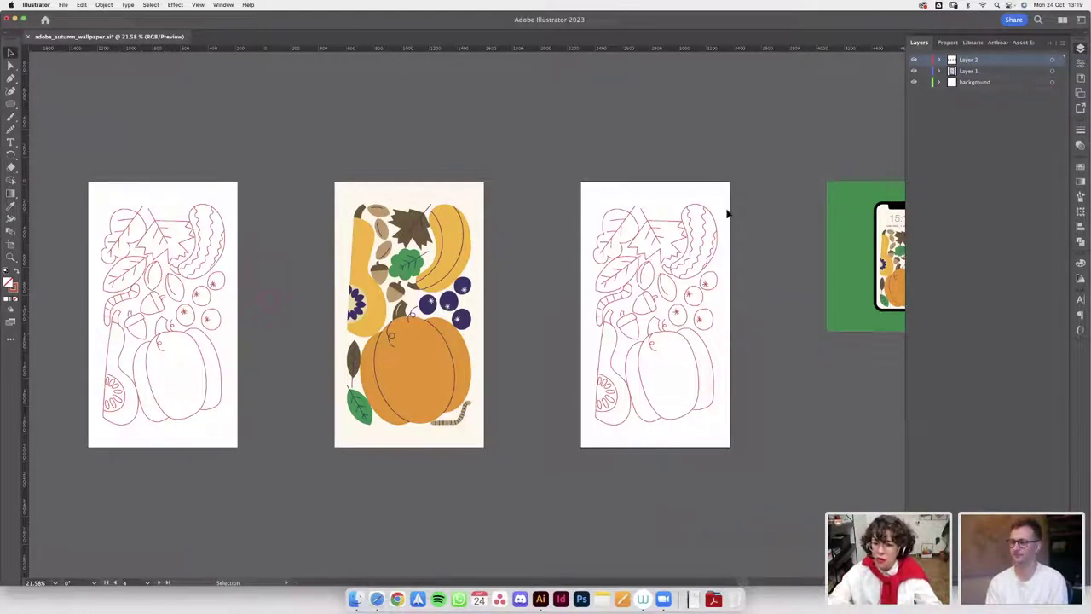
drag(718, 153, 646, 151)
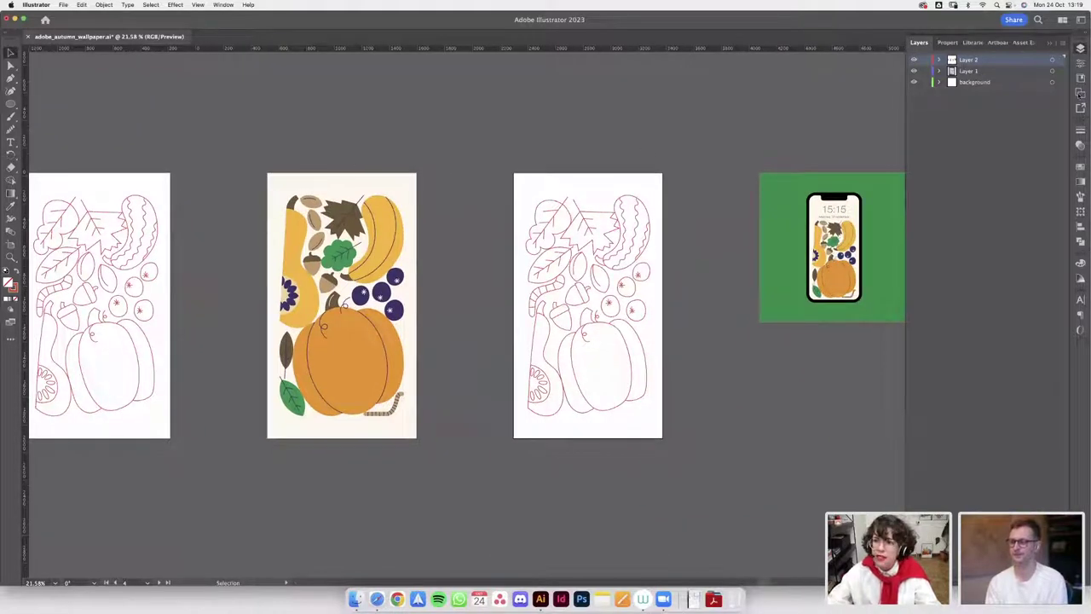
- Copy the cream background from the coloured illustration, paste it in place behind the copied line drawing, and lock the background layer
click(404, 182)
click(529, 126)
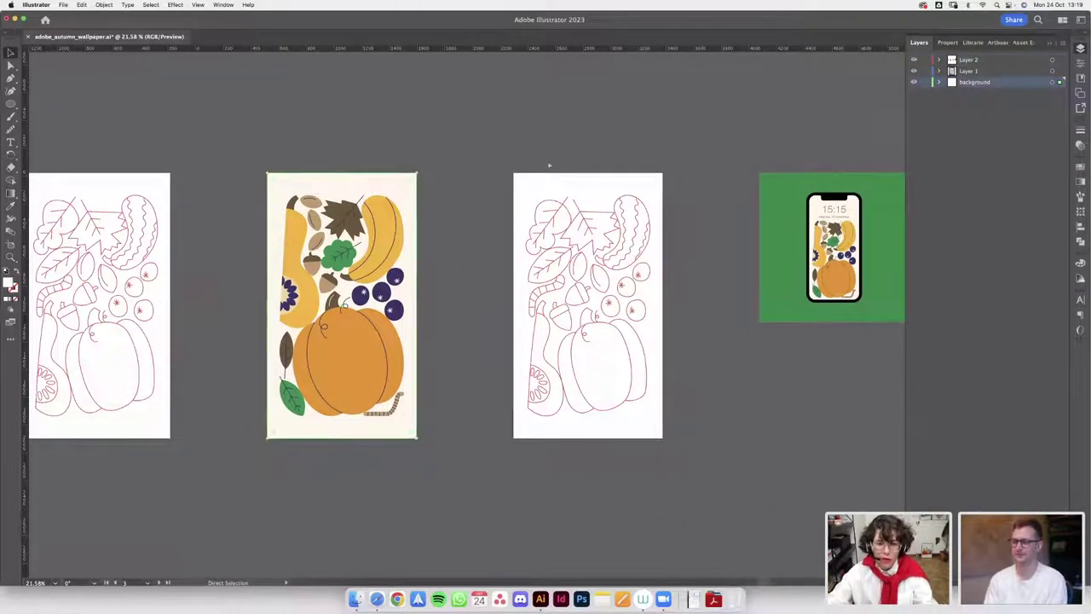
key(super+f)
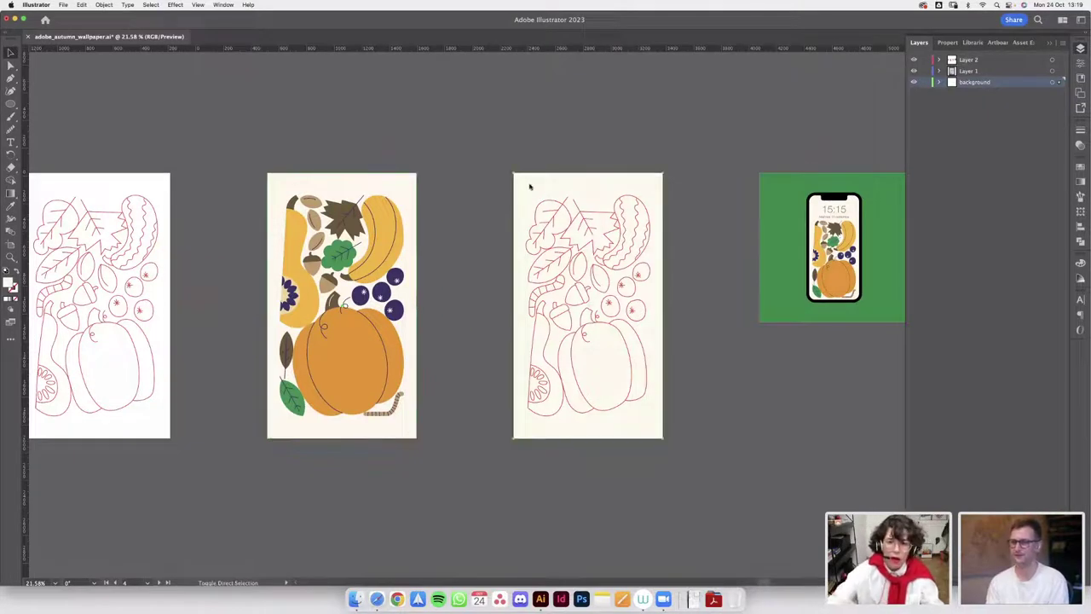
click(924, 82)
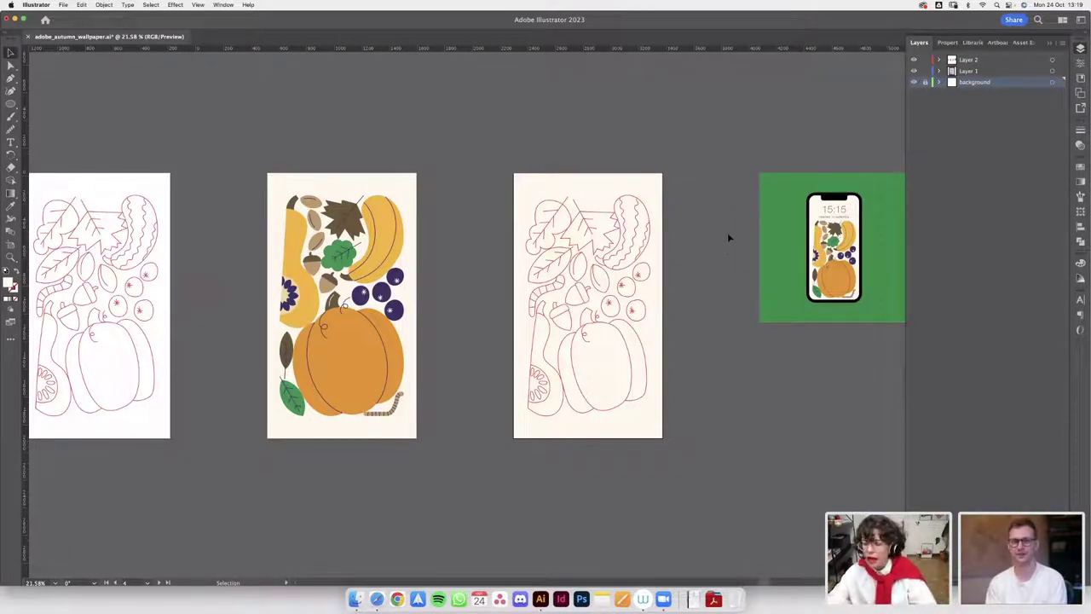
scroll(741, 243, left, 2)
scroll(742, 242, down, 1)
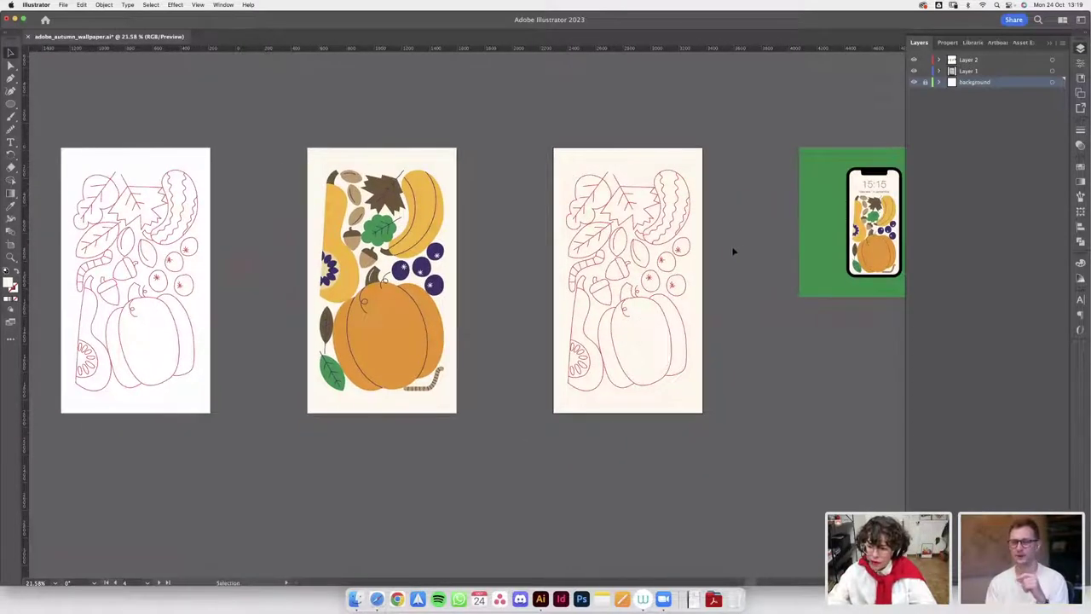
scroll(703, 287, down, 1)
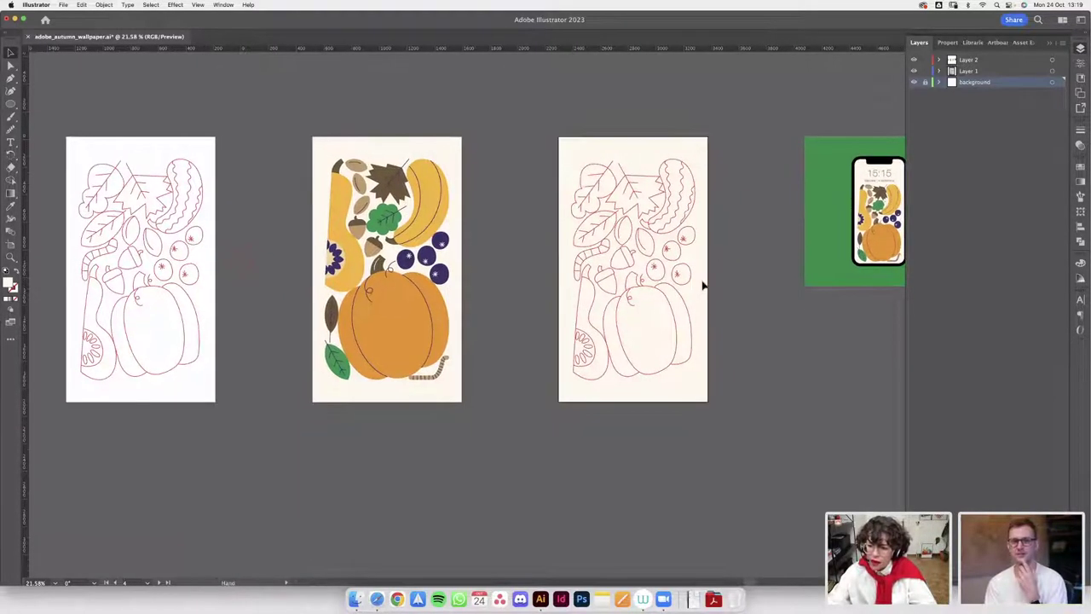
scroll(711, 271, right, 3)
scroll(711, 271, up, 1)
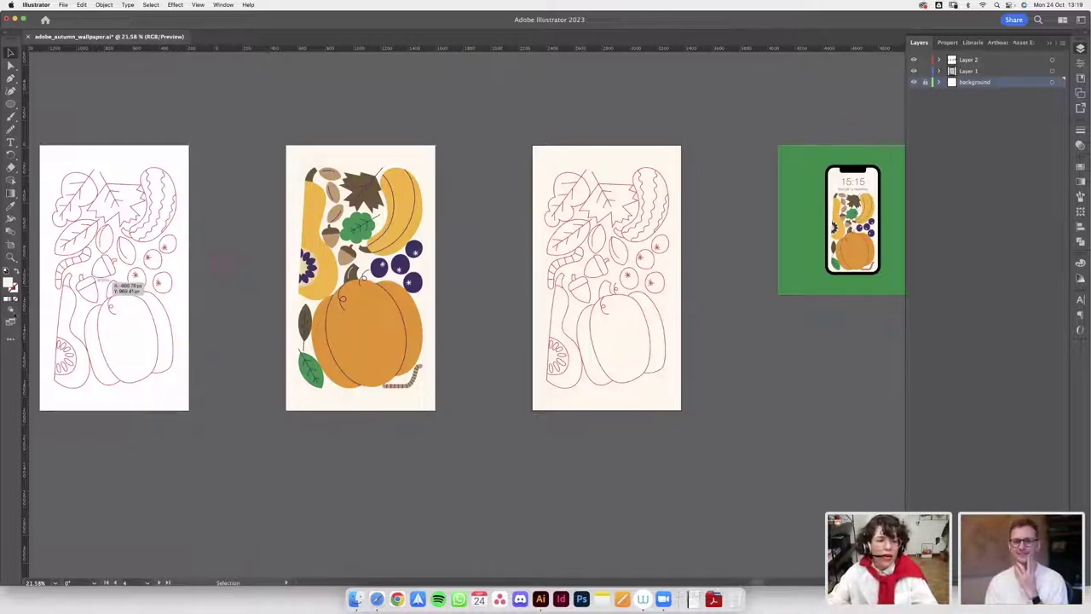
click(11, 341)
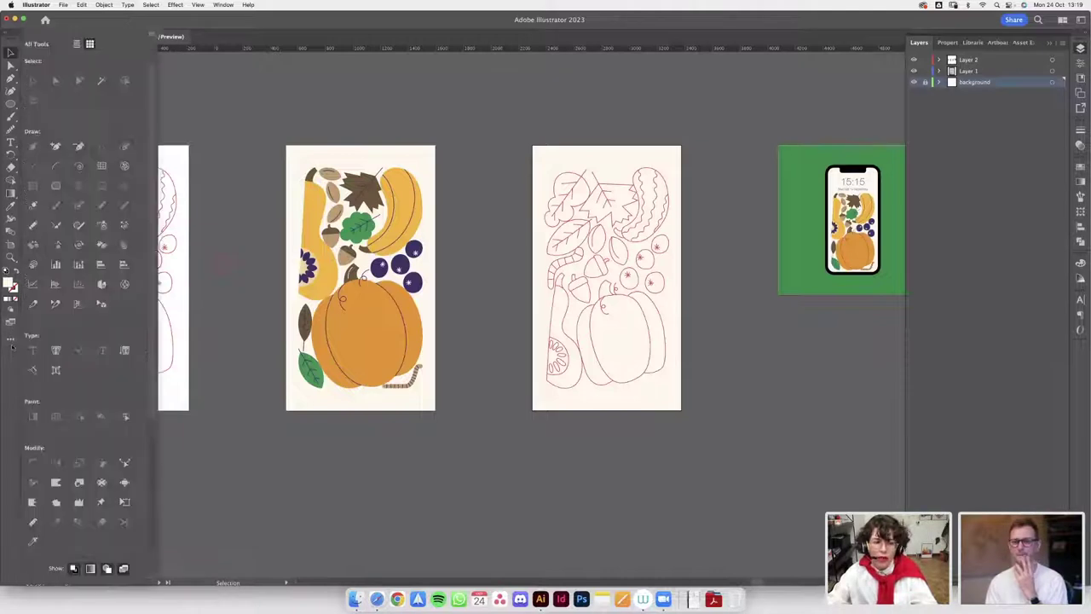
click(223, 182)
key(shift+o)
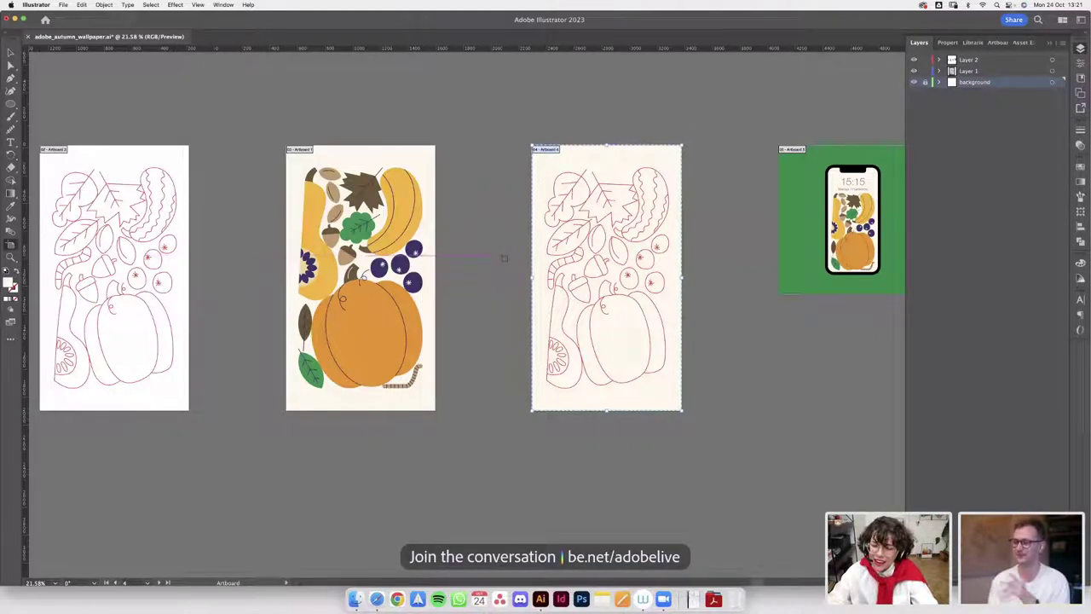
key(Escape)
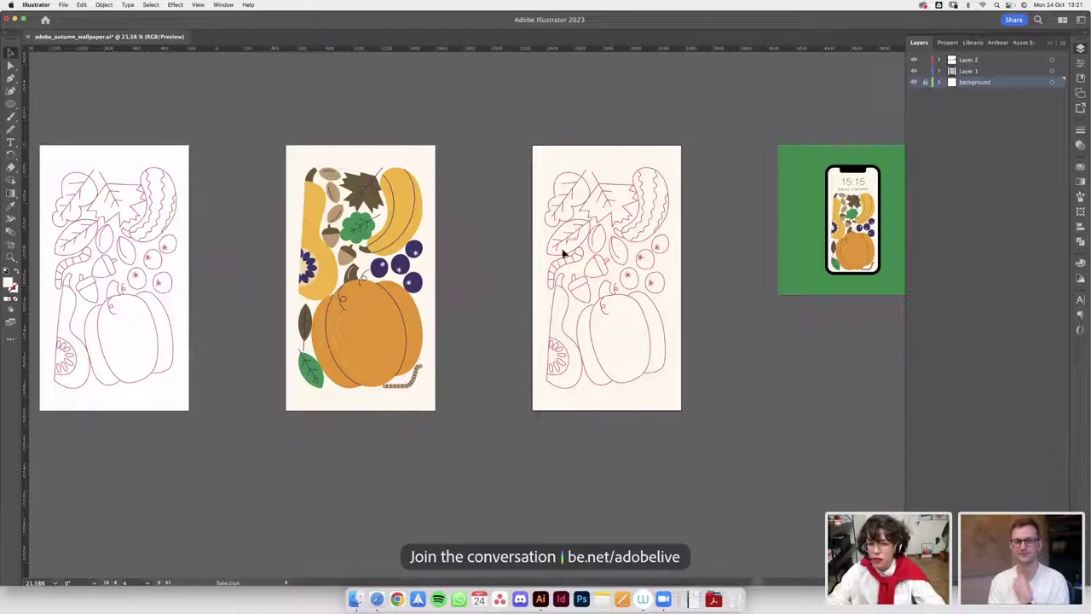
drag(512, 188, 474, 219)
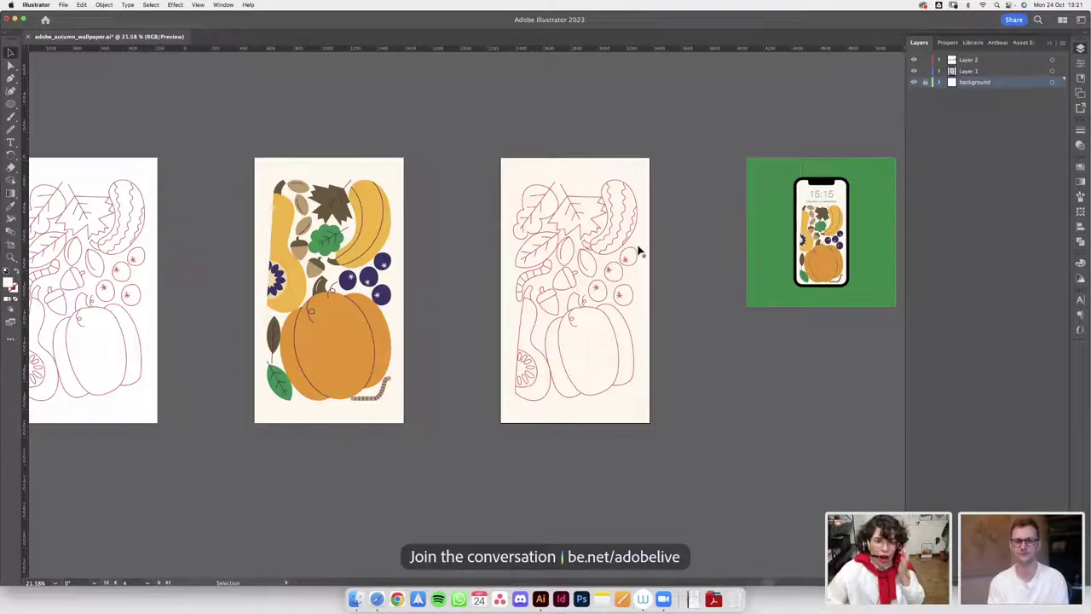
drag(453, 258, 543, 235)
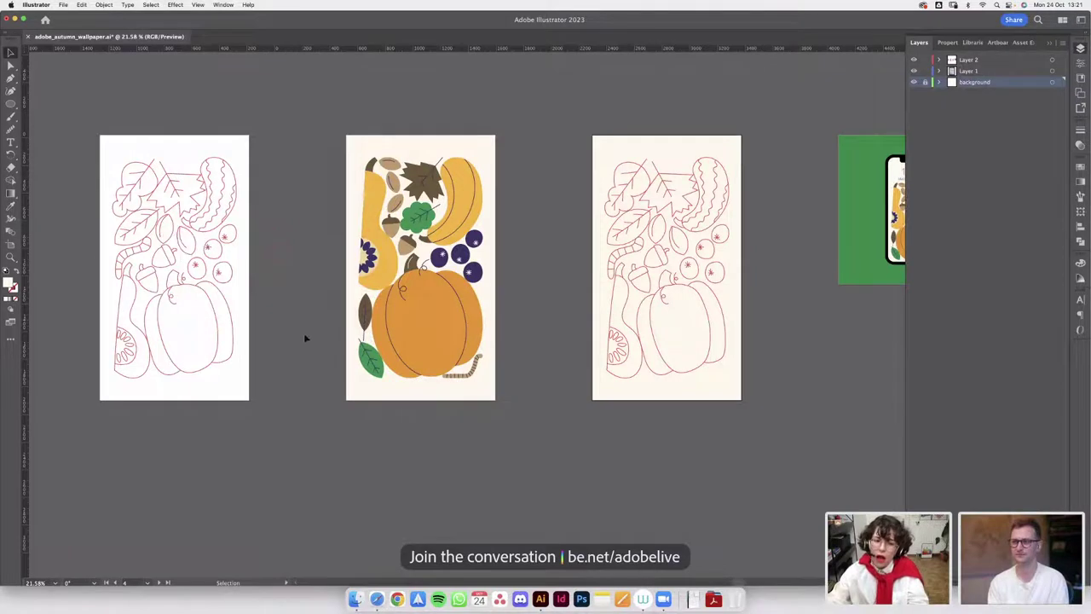
drag(497, 239, 435, 249)
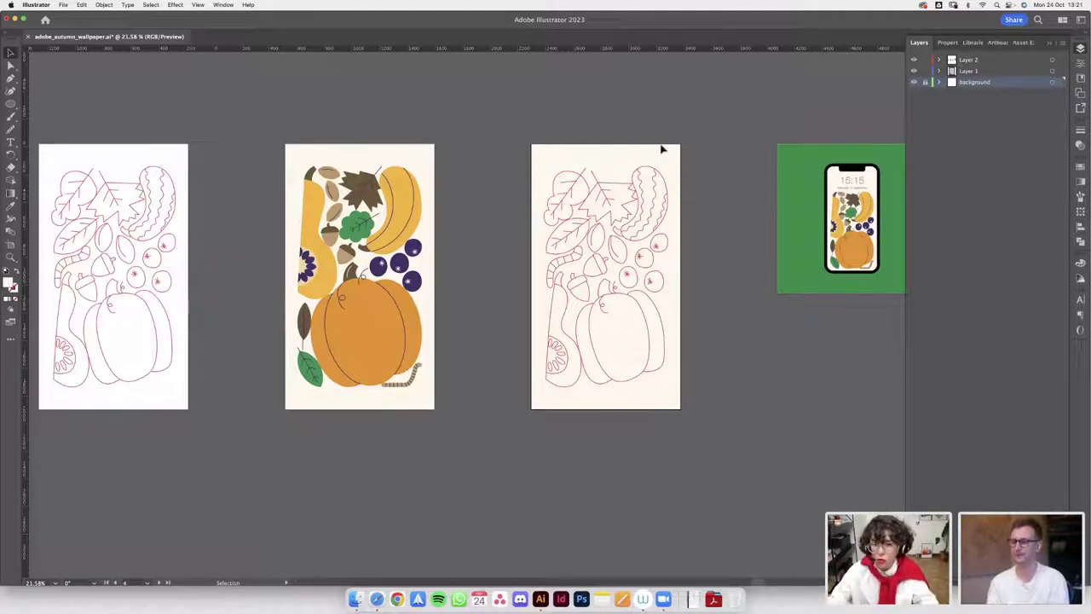
scroll(602, 264, right, 5)
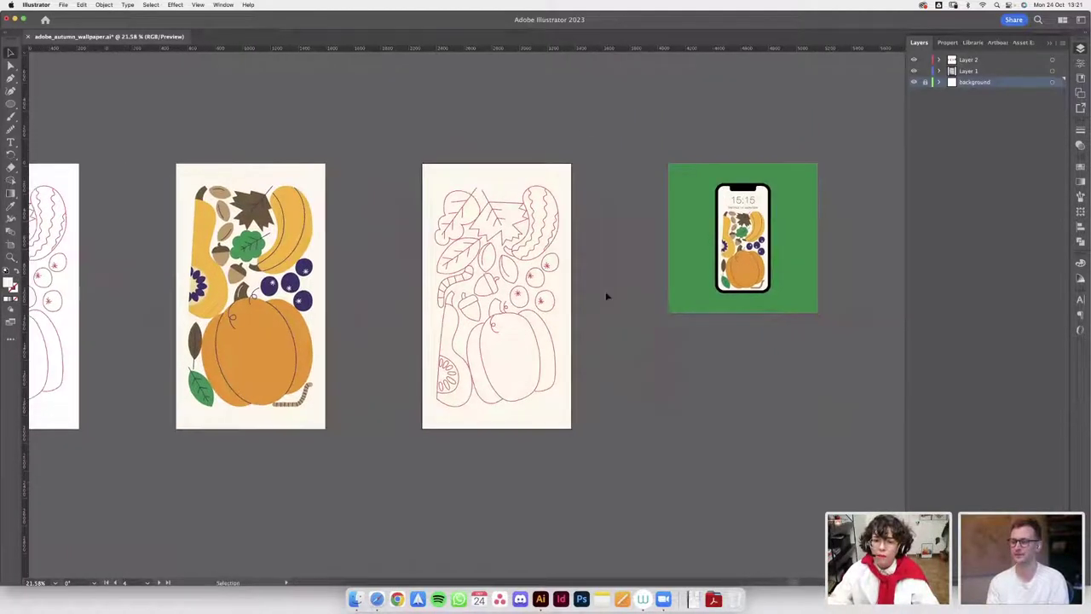
scroll(604, 276, down, 3)
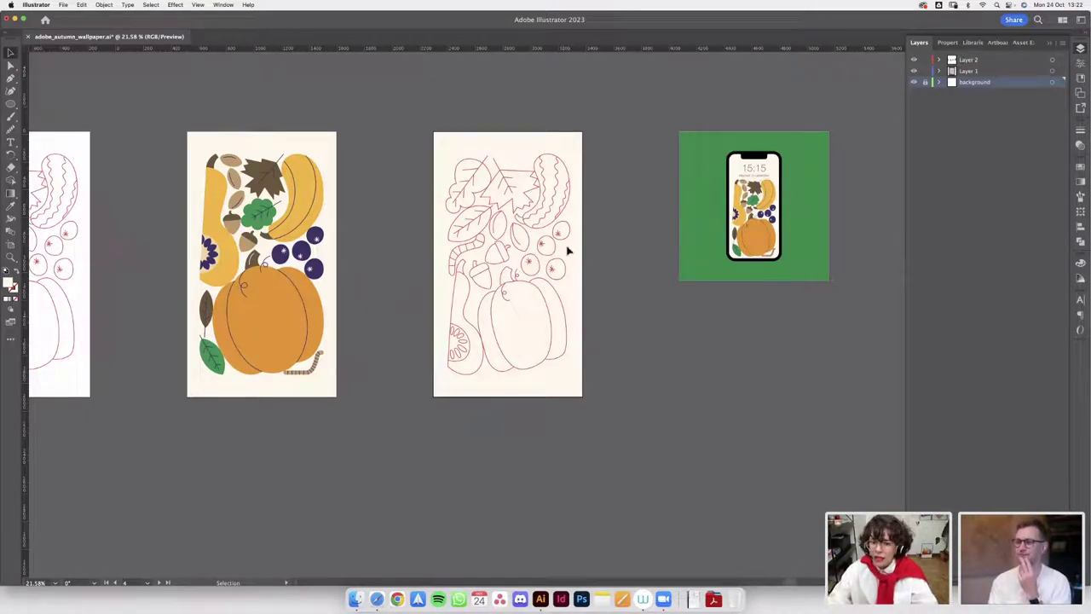
- Select the uppermost berry outline on the cream line-drawing artboard, compare the brand library's colours, and open the Frutti and Veggie library
scroll(567, 248, up, 3)
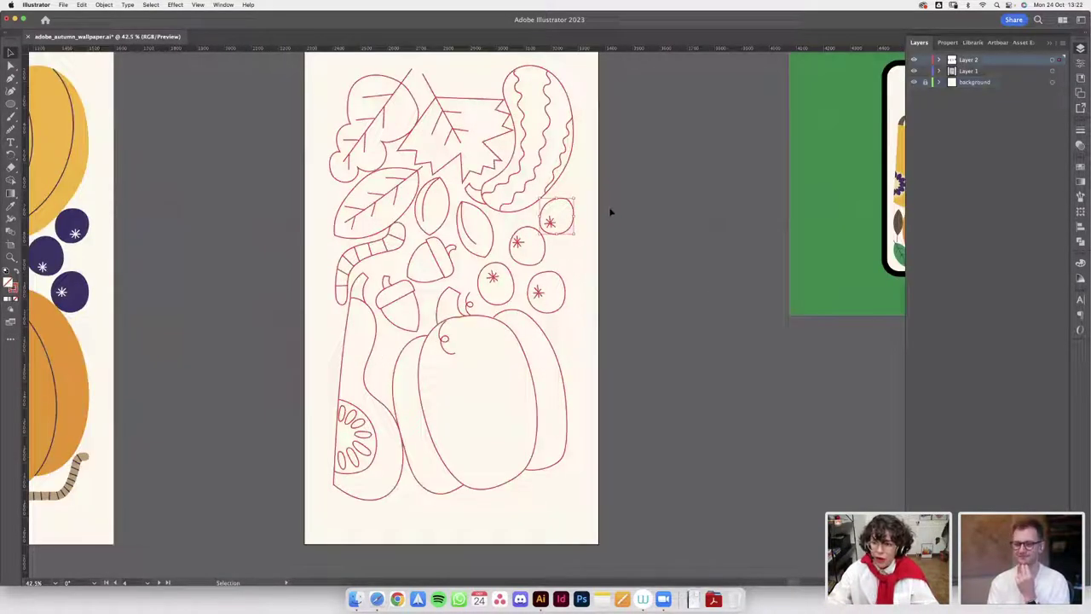
click(564, 229)
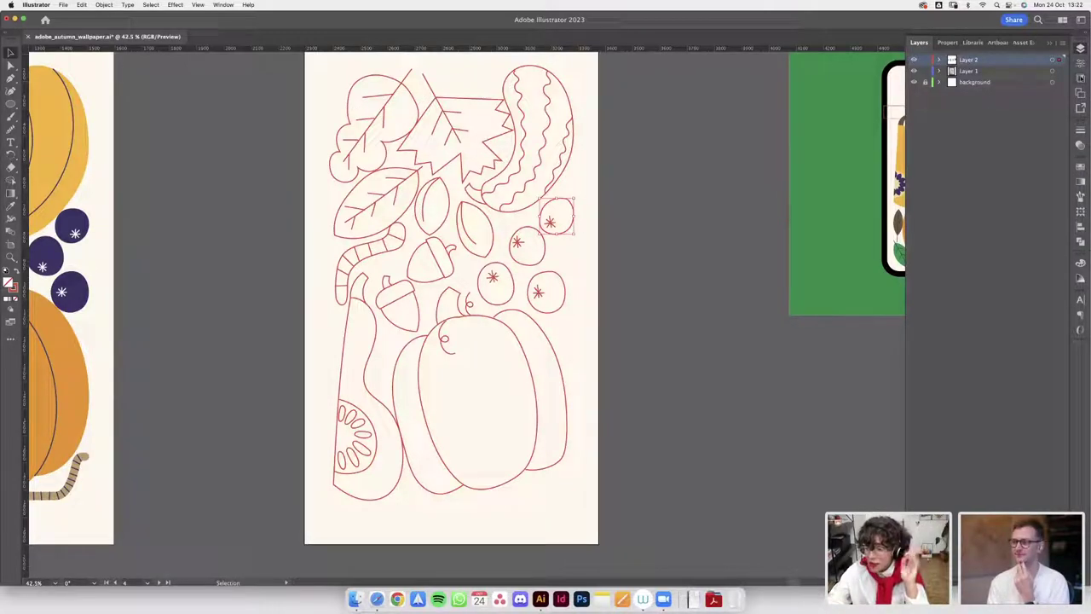
click(1081, 77)
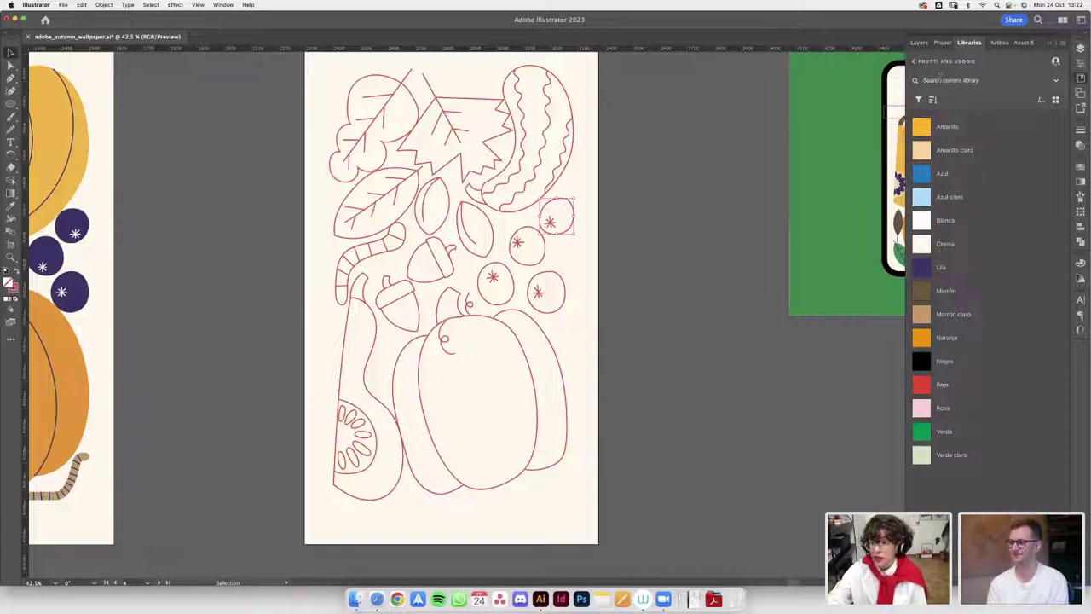
click(912, 63)
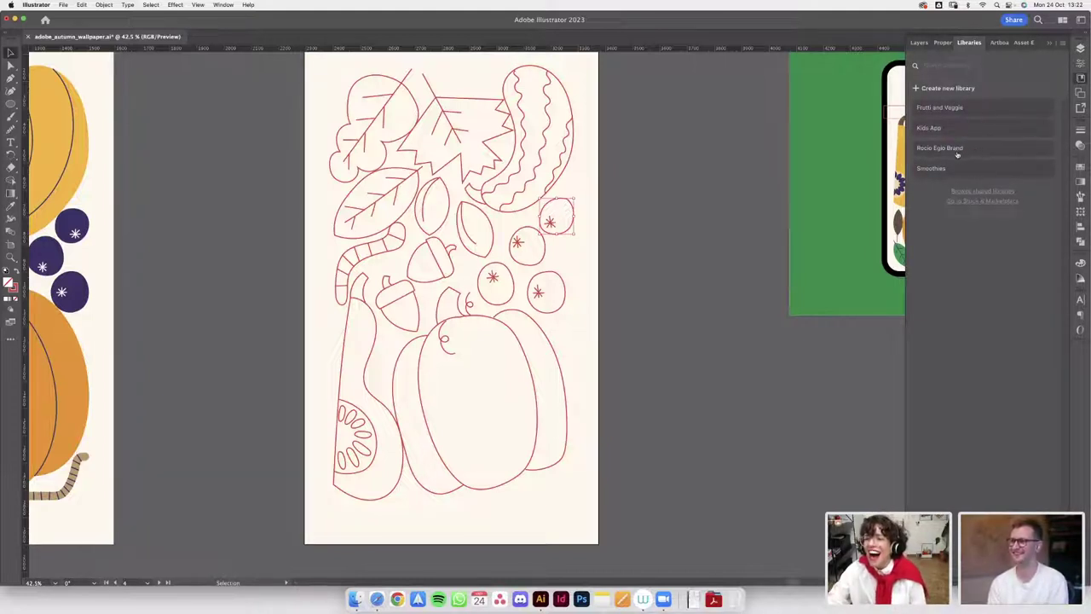
click(962, 152)
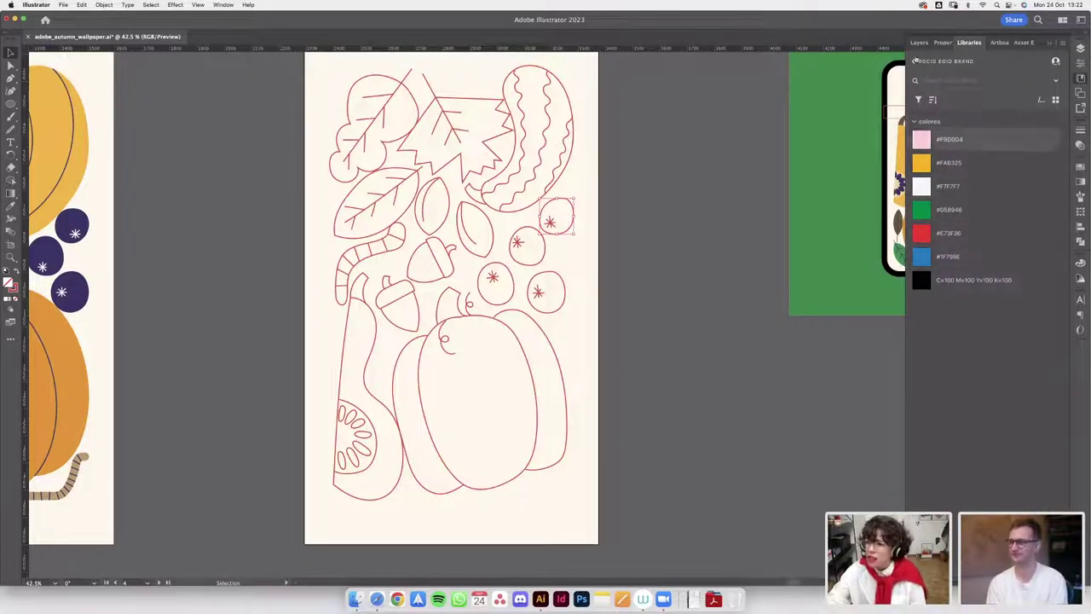
click(914, 60)
click(989, 107)
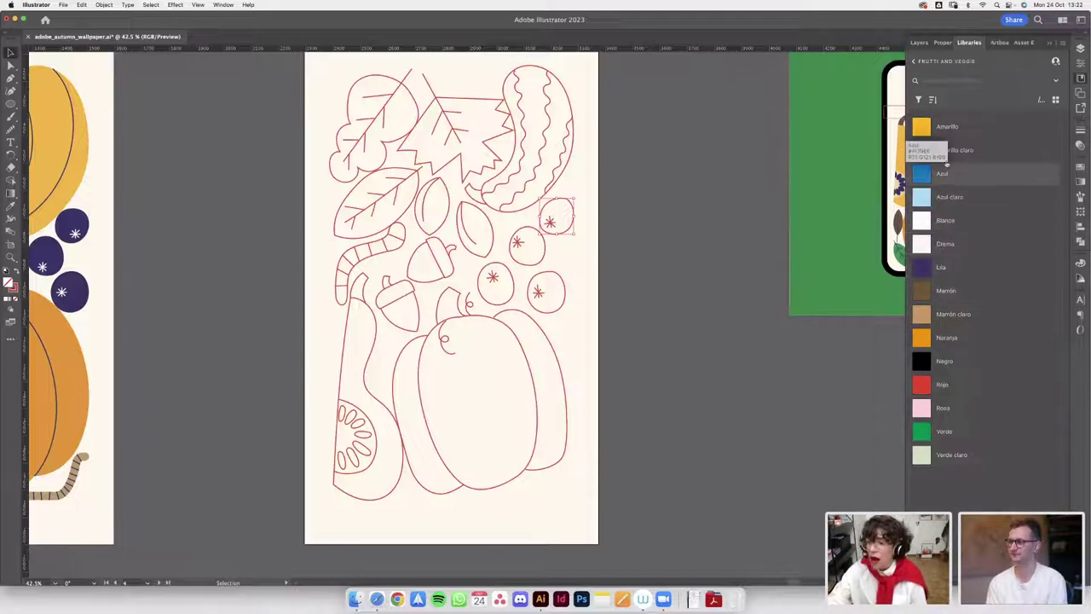
scroll(946, 164, left, 1)
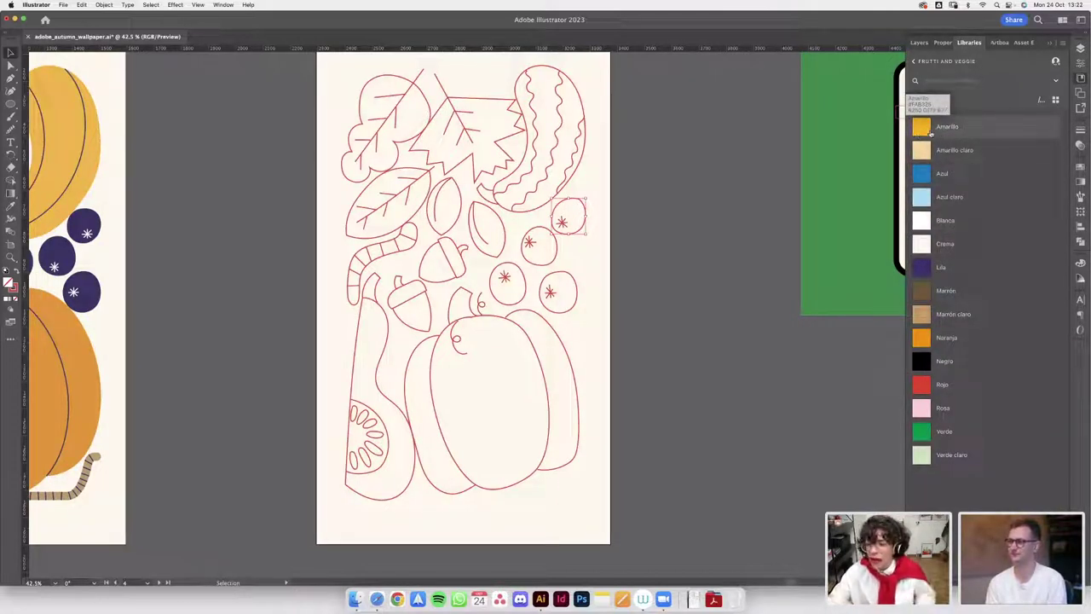
click(1081, 79)
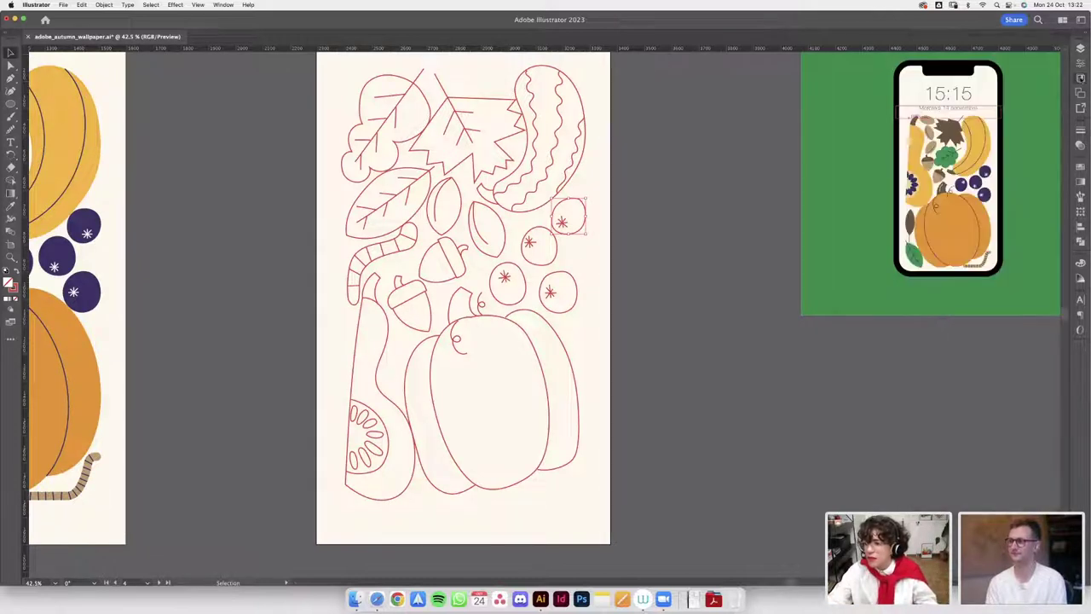
click(1081, 78)
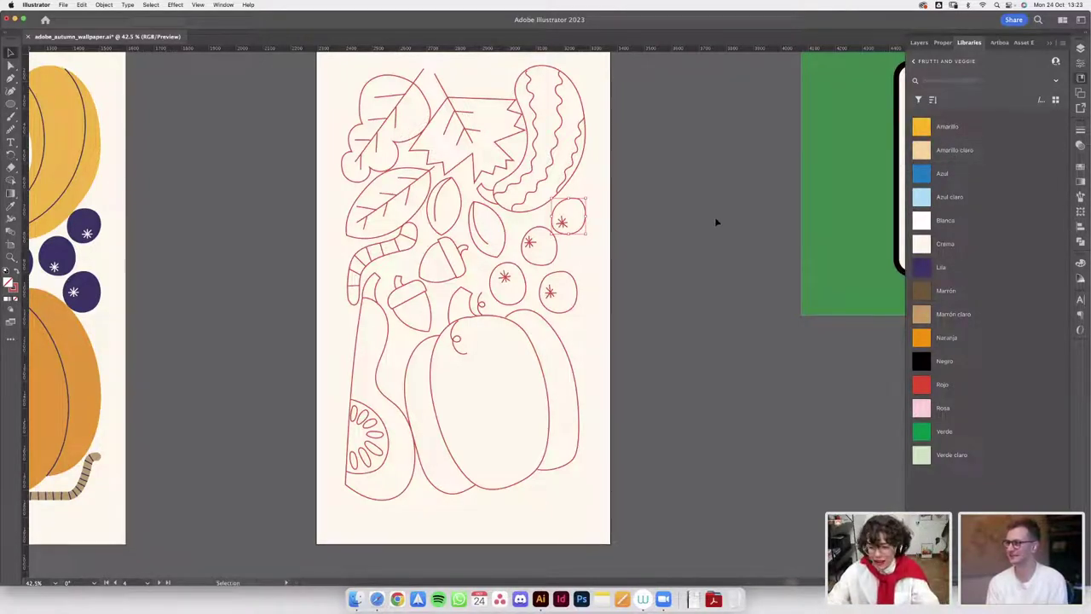
- Swap the selected berry's stroke and fill, set its fill to Lila from the library, and deselect it
click(16, 271)
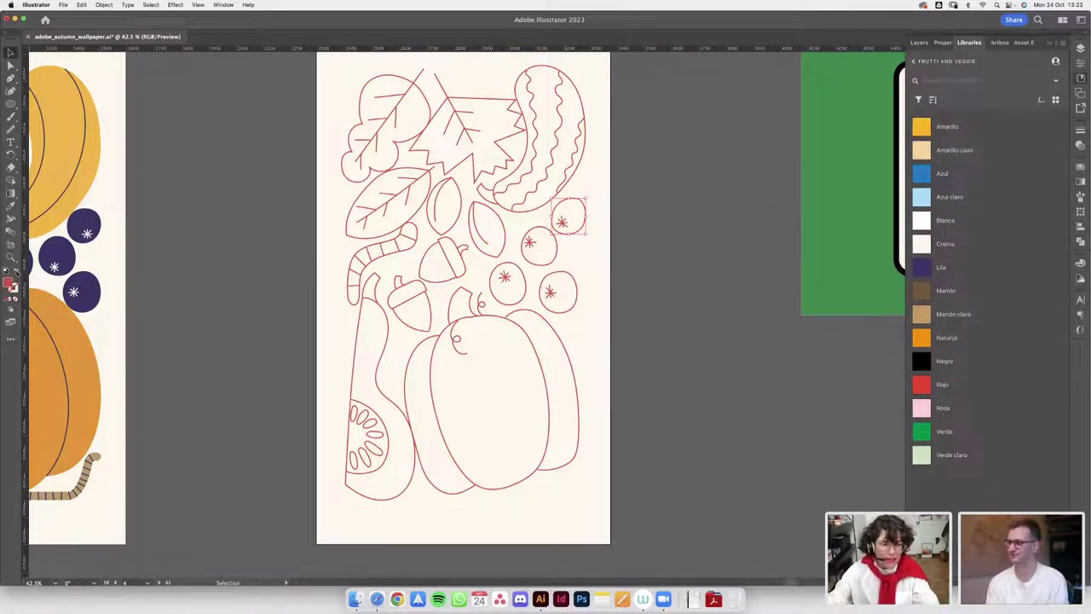
click(933, 265)
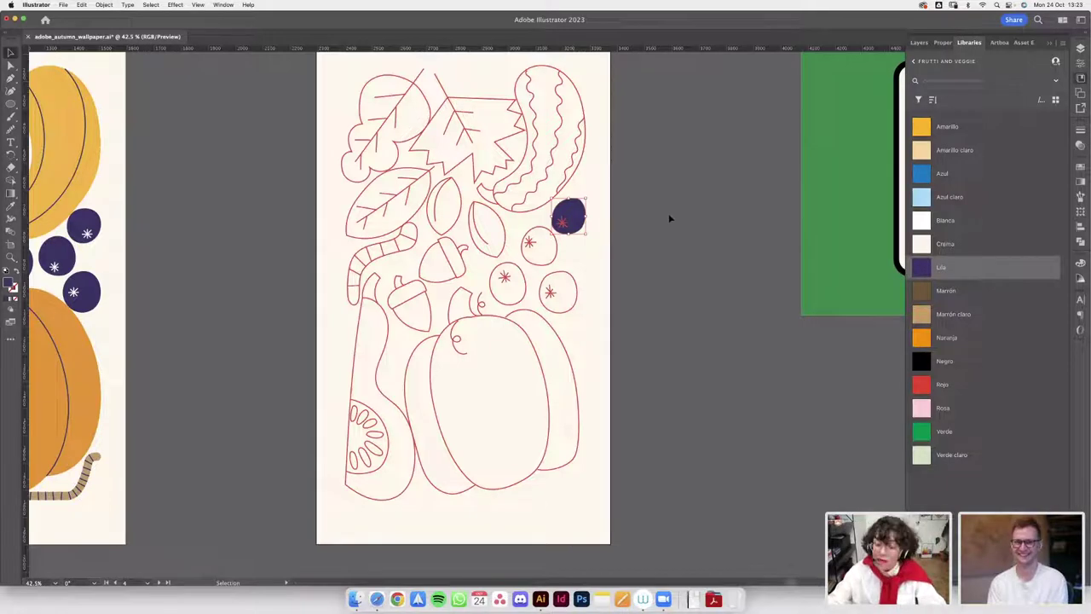
click(615, 219)
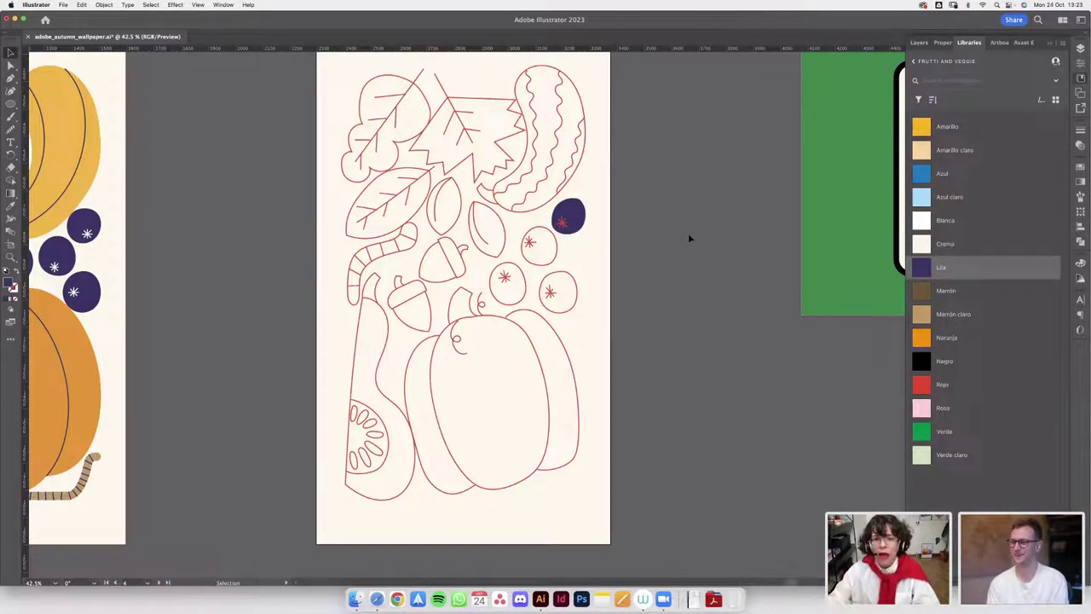
- Review the brand library's colour swatches again, and return to the Frutti and Veggie palette
scroll(688, 237, down, 3)
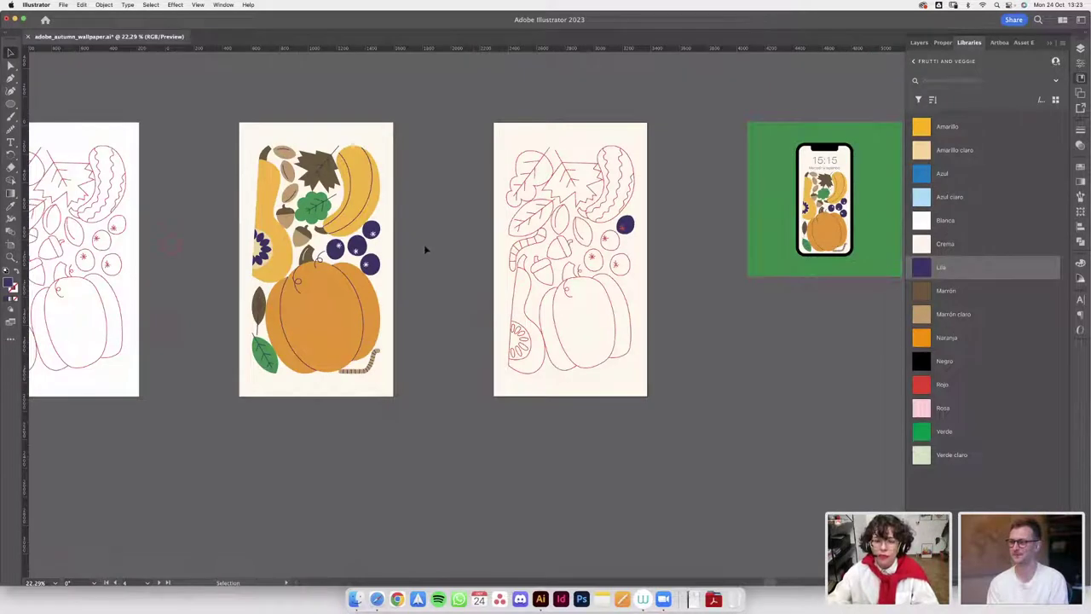
scroll(426, 249, left, 3)
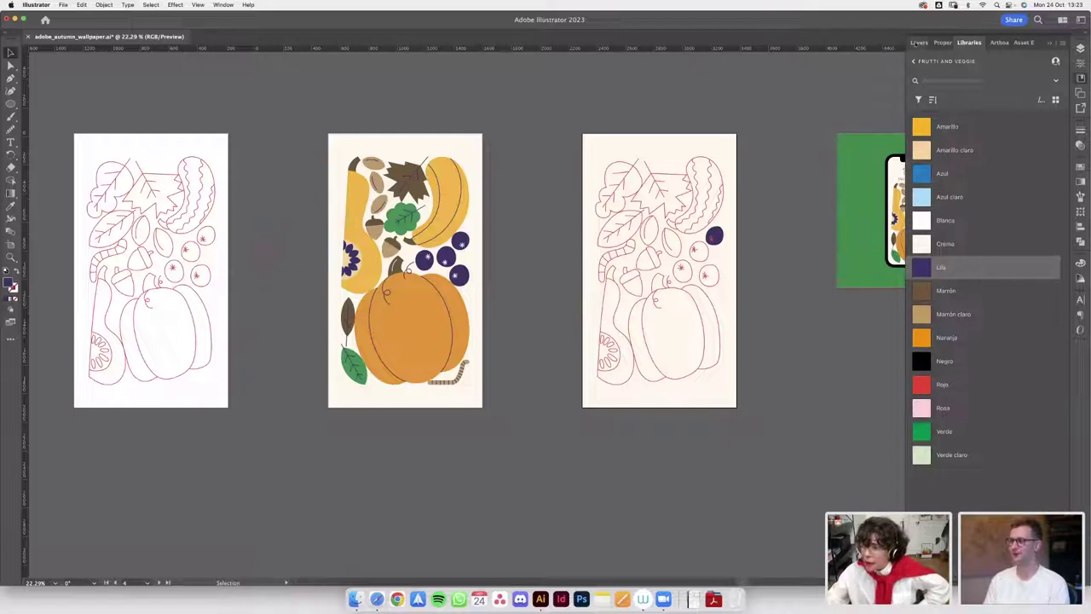
click(913, 61)
click(978, 147)
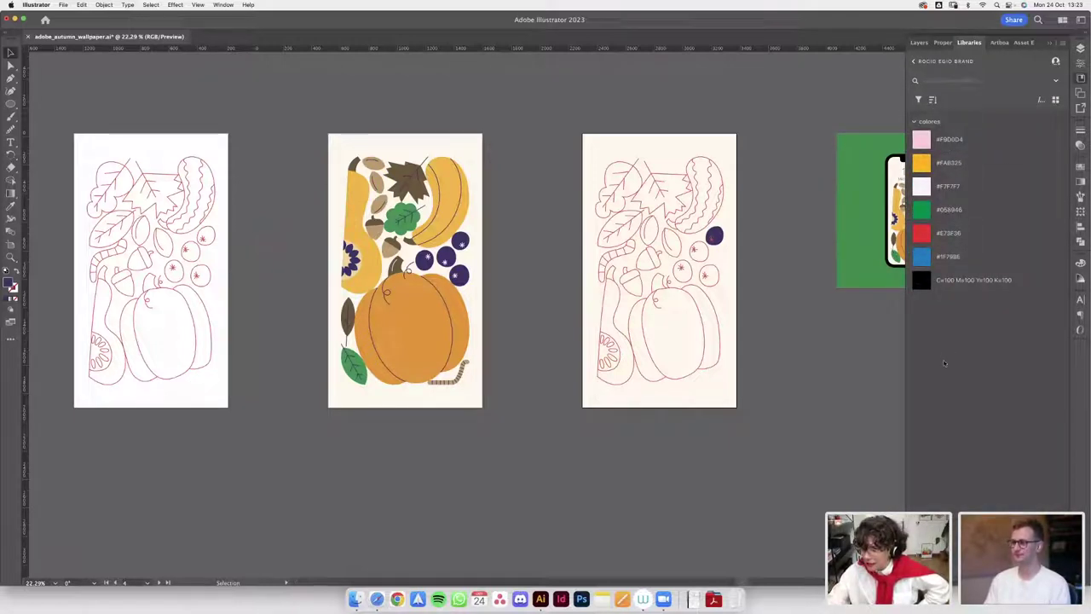
click(919, 60)
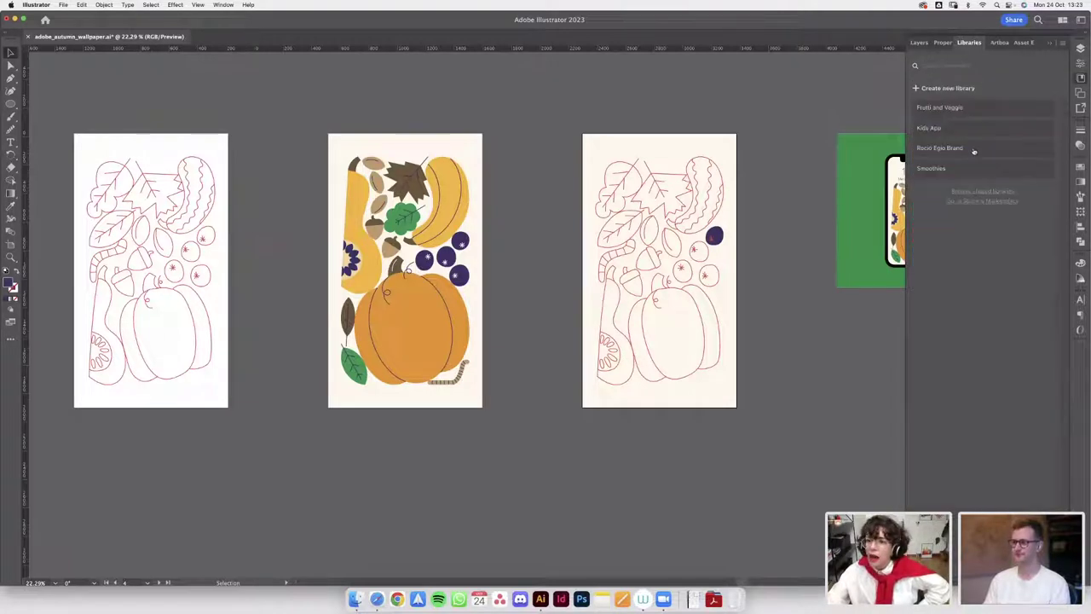
click(966, 106)
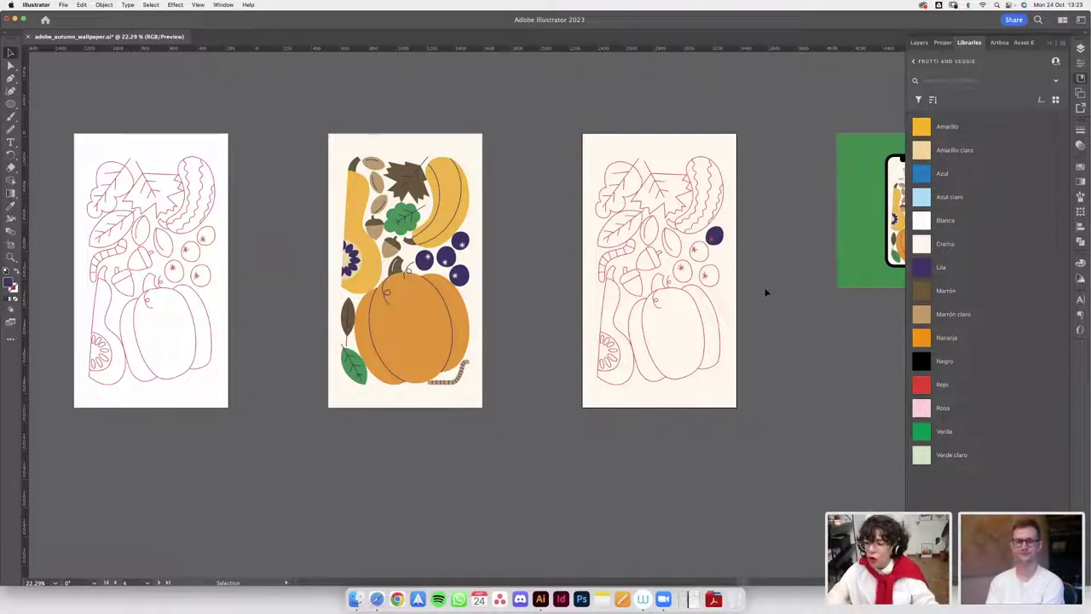
scroll(765, 293, left, 1)
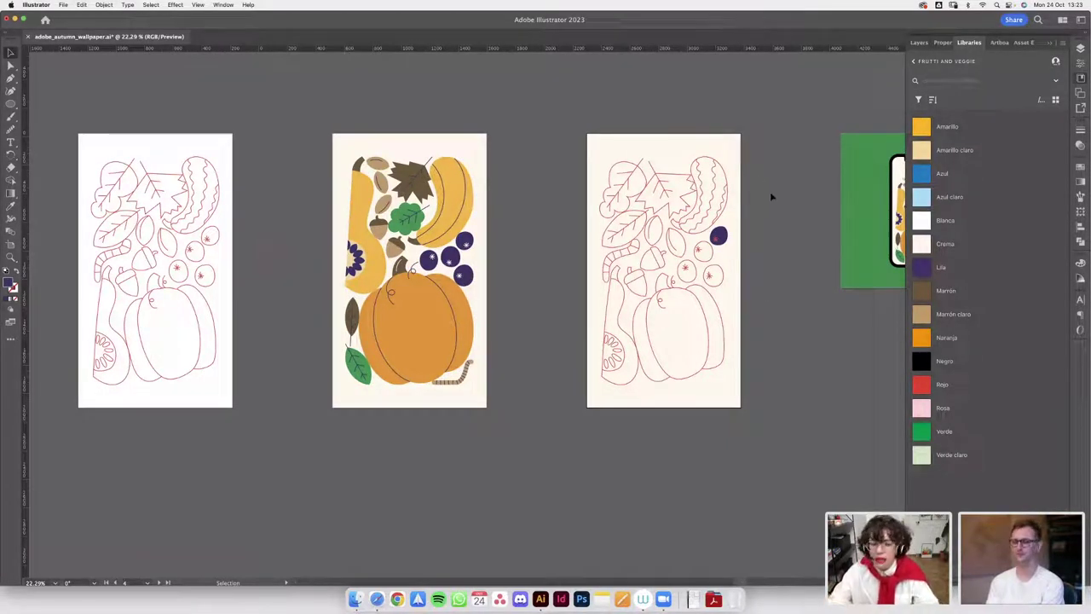
- Smooth the outline of the purple berry on the cream line-drawing artboard with the Smooth tool
scroll(742, 230, right, 5)
alt+scroll(712, 256, up, 3)
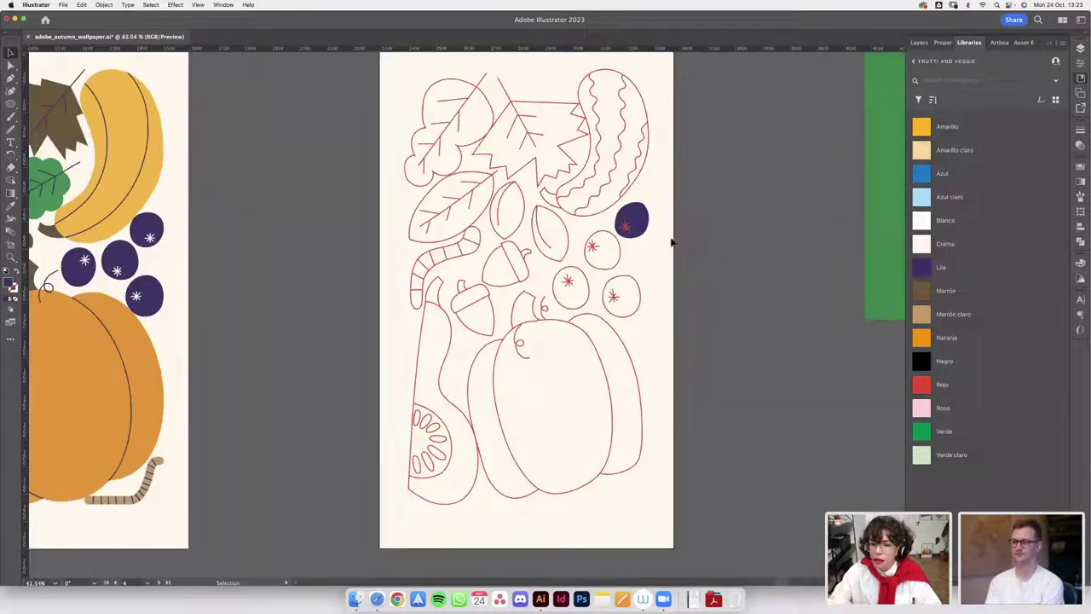
alt+scroll(671, 243, up, 3)
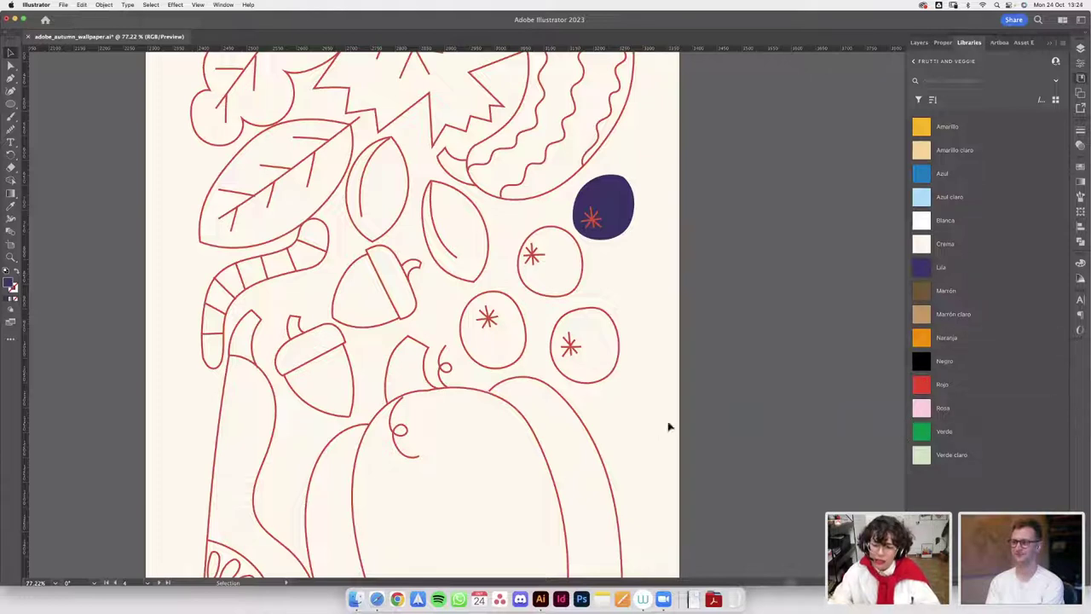
click(604, 199)
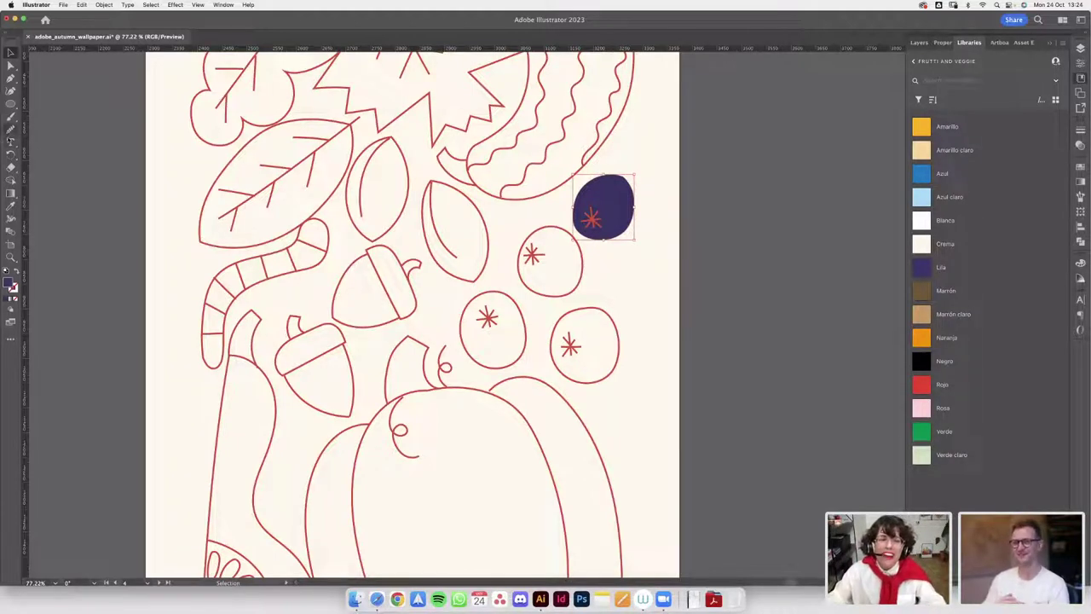
click(11, 128)
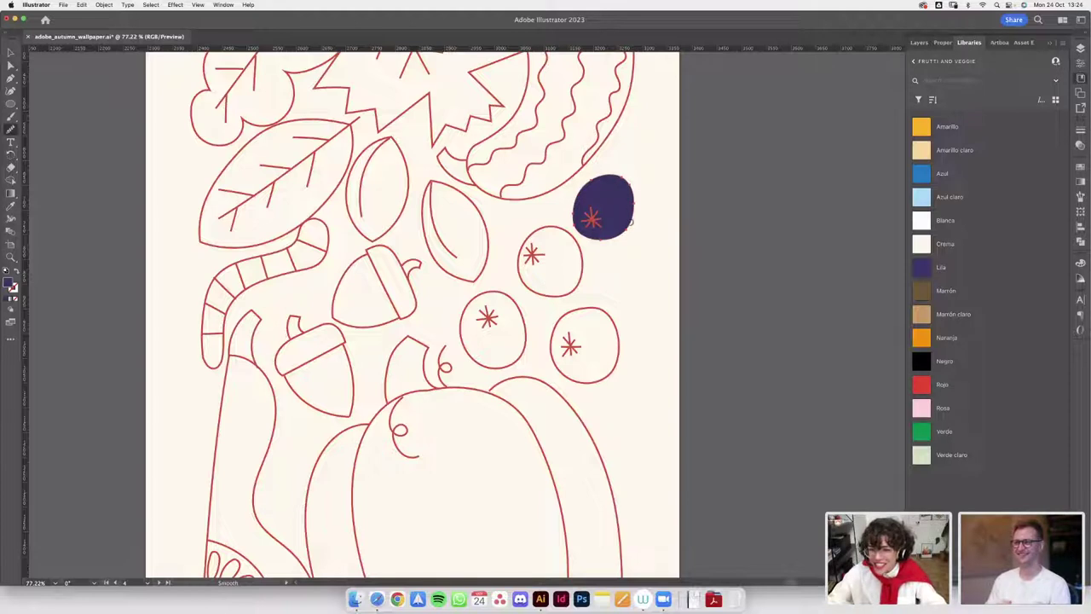
mouse_move(616, 175)
mouse_down()
mouse_move(634, 213)
mouse_move(578, 235)
mouse_move(571, 213)
mouse_up()
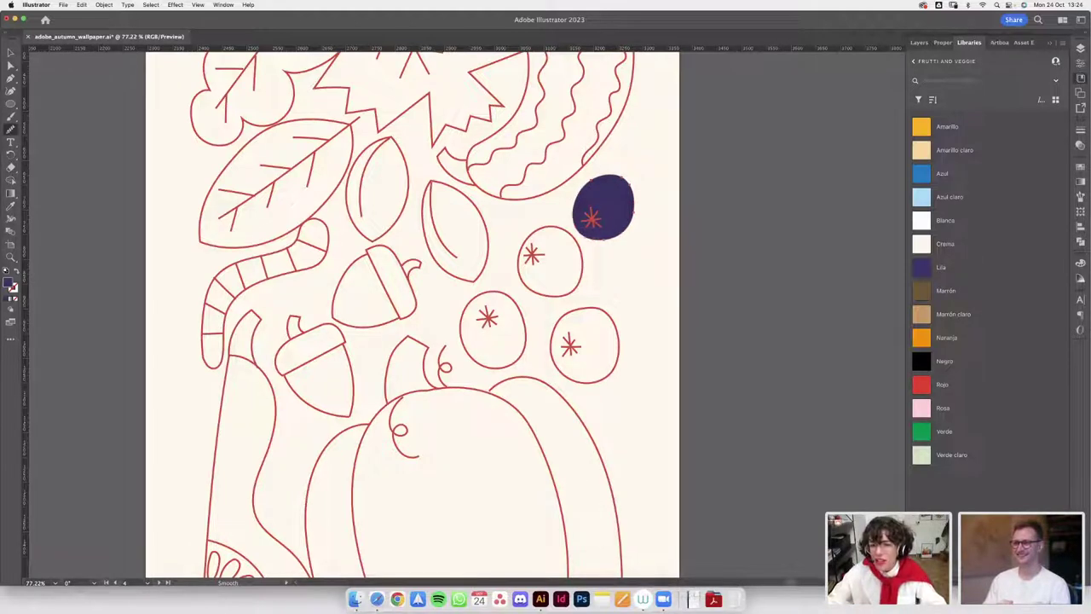
mouse_move(597, 178)
mouse_down()
mouse_move(643, 195)
mouse_move(639, 213)
mouse_up()
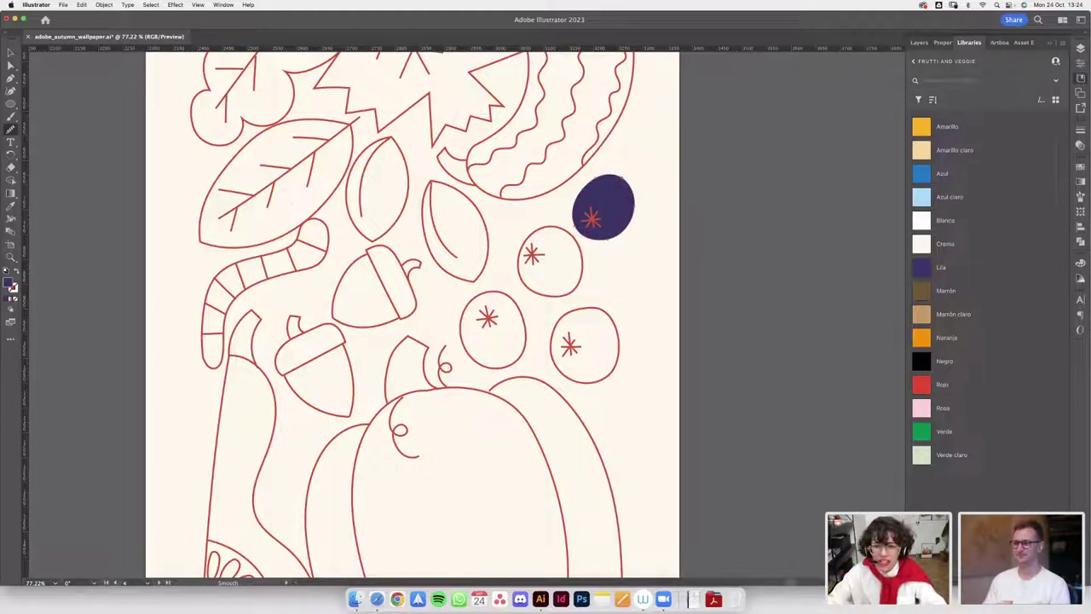
key(v)
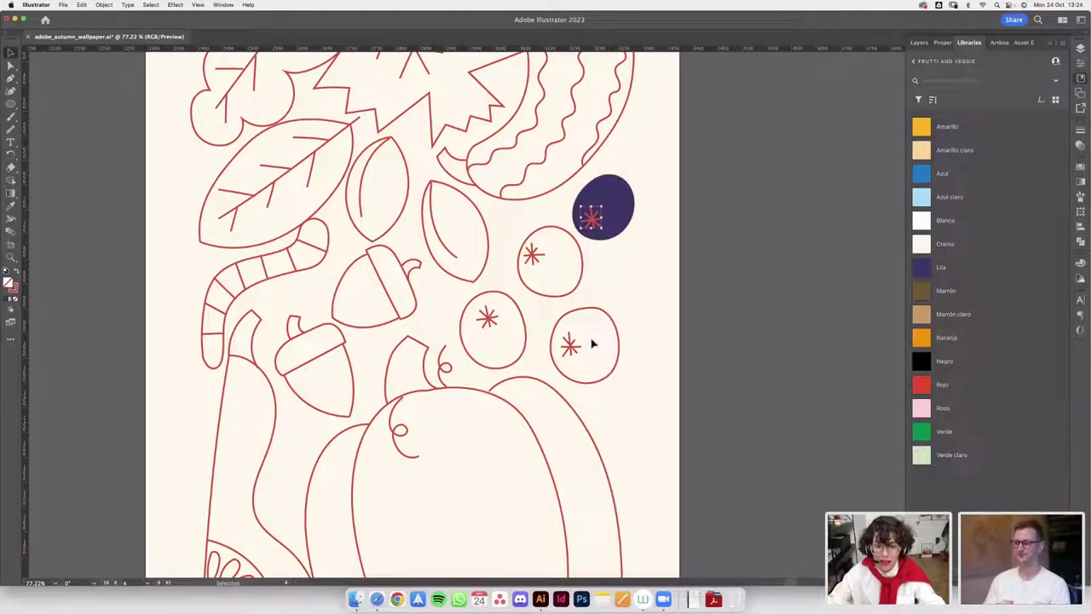
- Compare the white and cream line-drawing artboards with the finished coloured illustration
scroll(592, 344, down, 3)
scroll(592, 343, down, 2)
scroll(384, 287, left, 5)
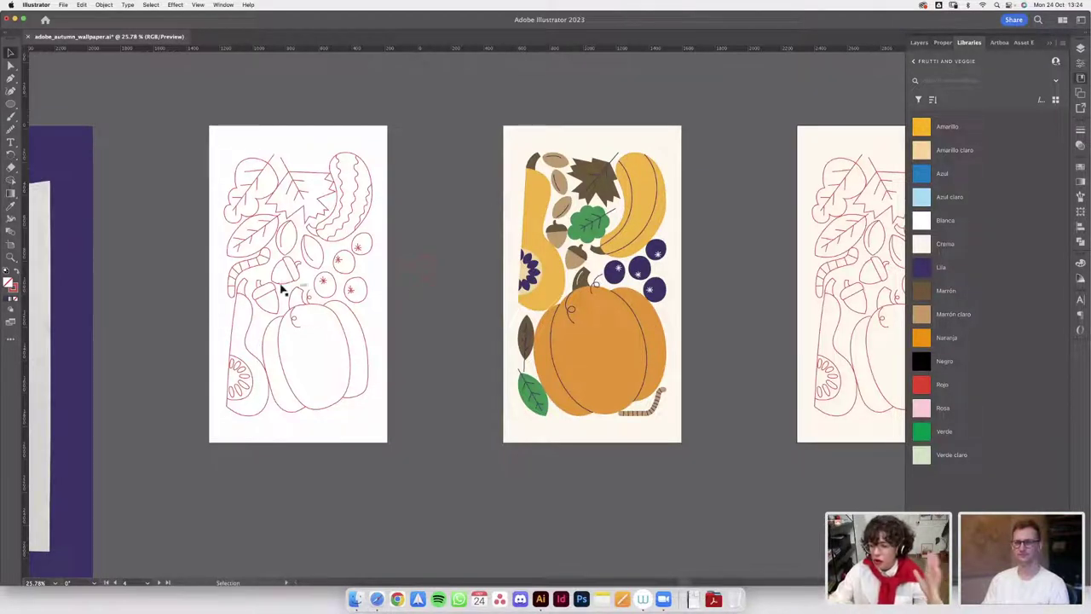
scroll(470, 202, right, 3)
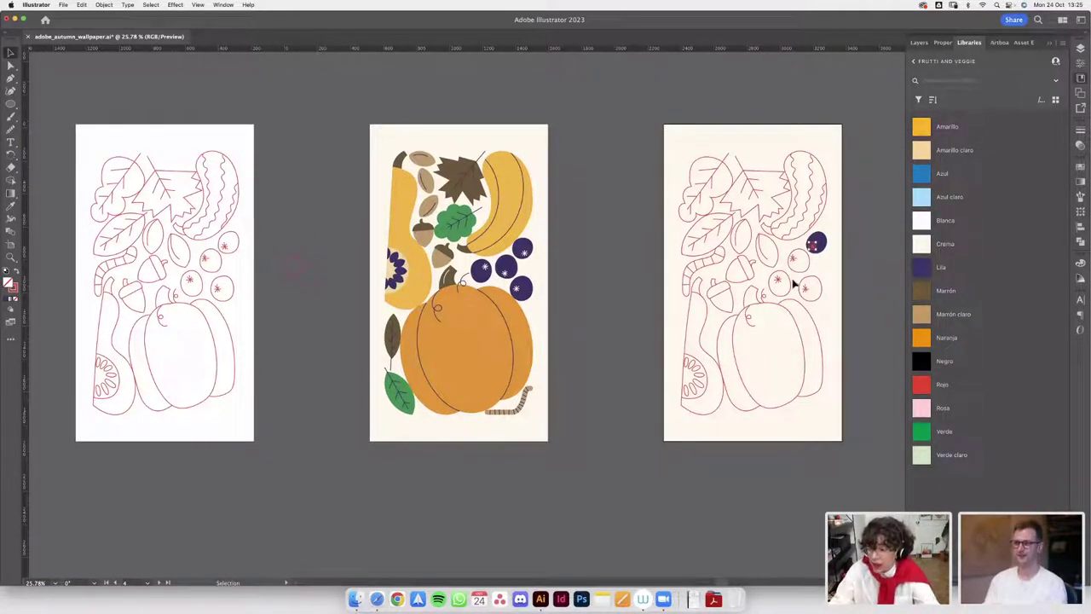
scroll(690, 277, right, 3)
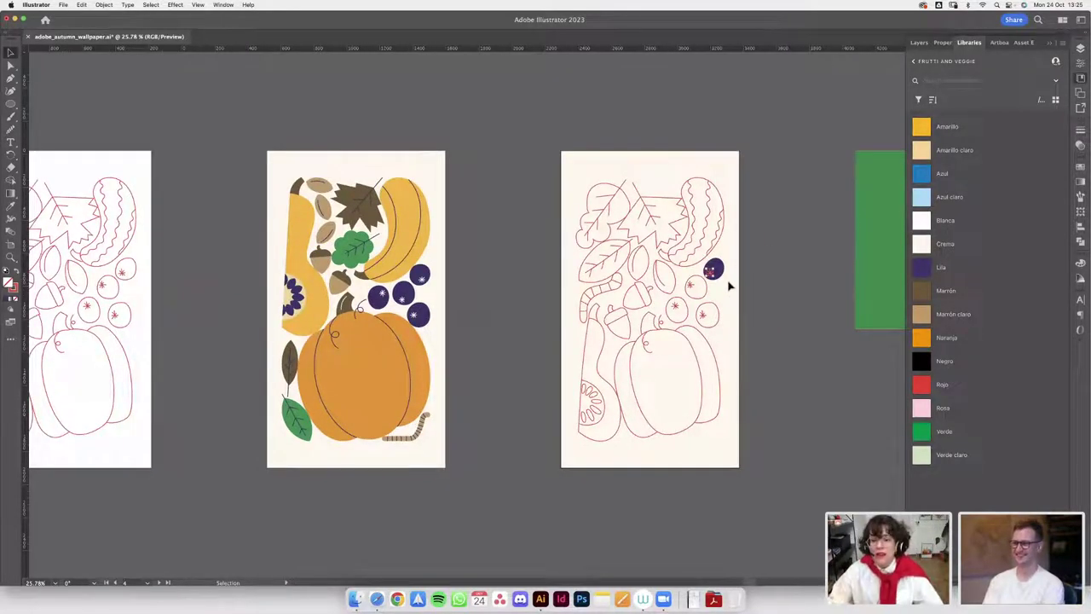
scroll(739, 303, up, 3)
scroll(739, 304, up, 4)
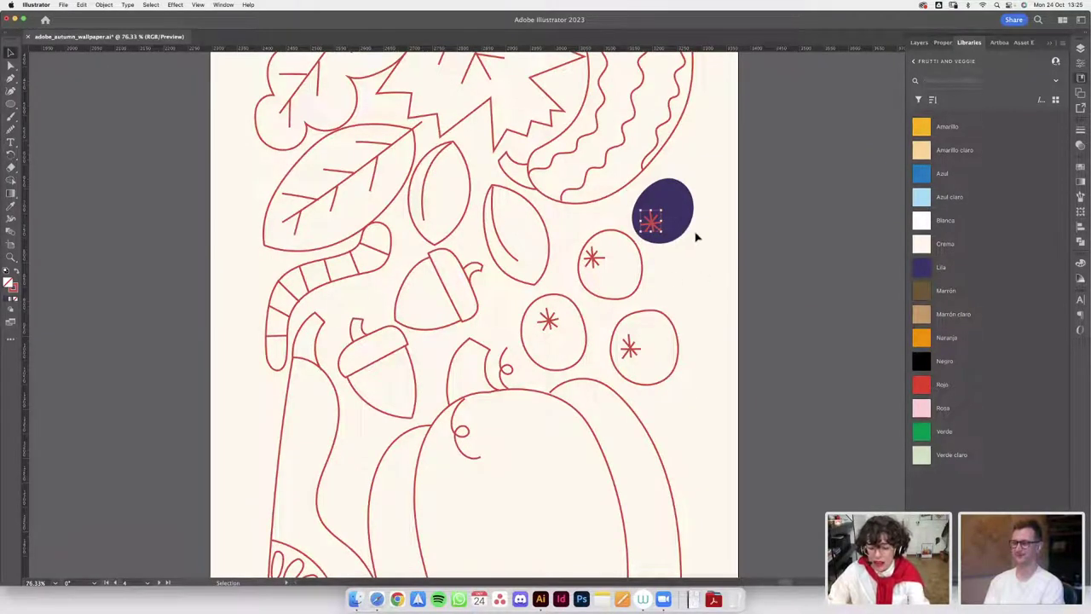
- Set the stroke of the asterisk on the purple berry to Crema from the library, and deselect it
click(15, 289)
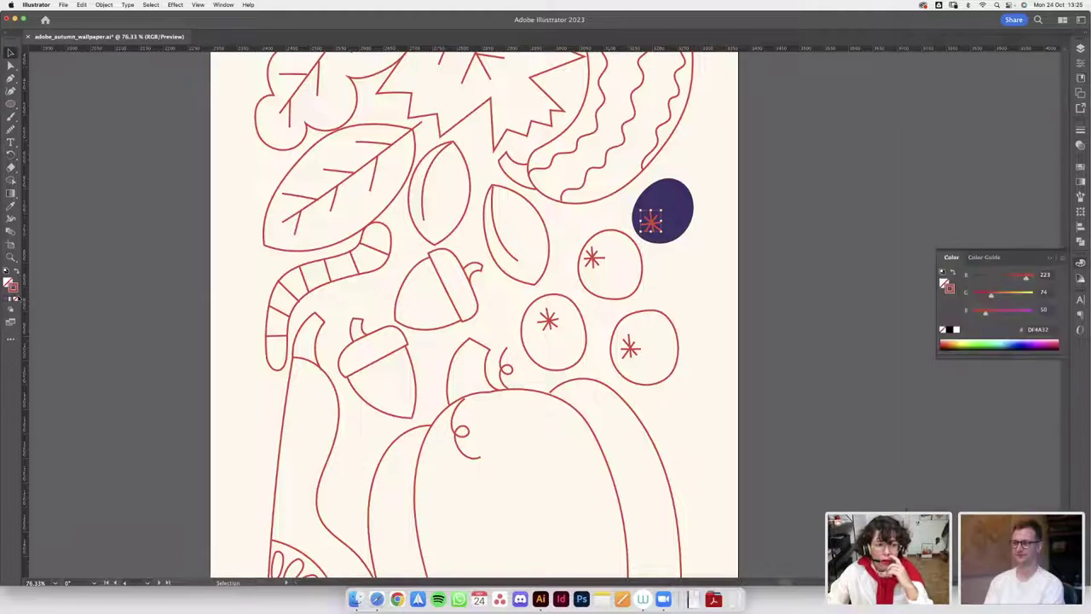
click(1080, 92)
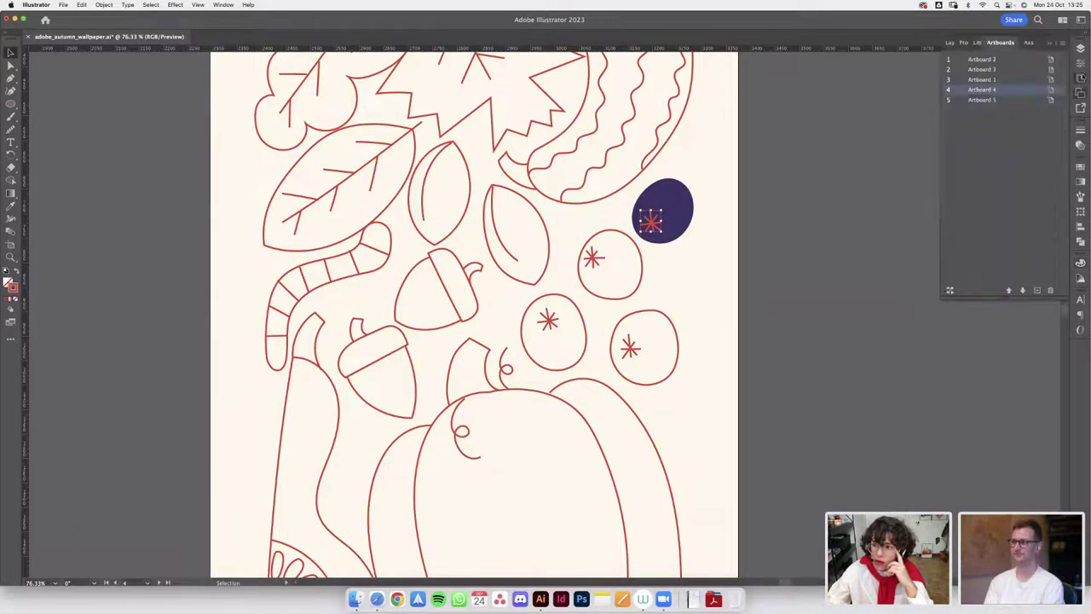
click(1080, 78)
mouse_move(1063, 39)
mouse_down()
mouse_move(1029, 47)
mouse_move(1057, 43)
mouse_up()
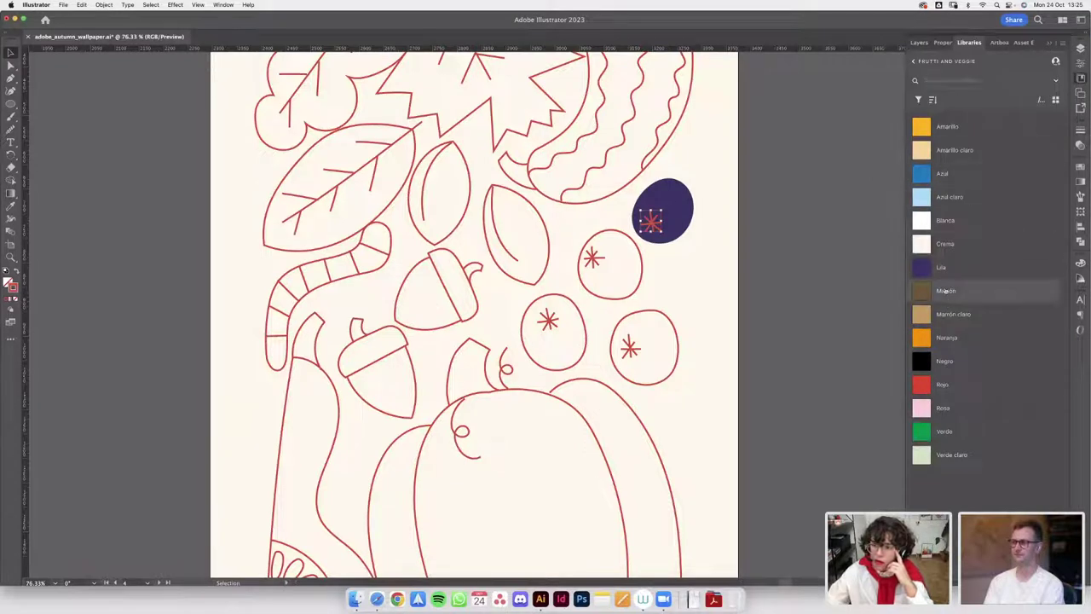
click(922, 245)
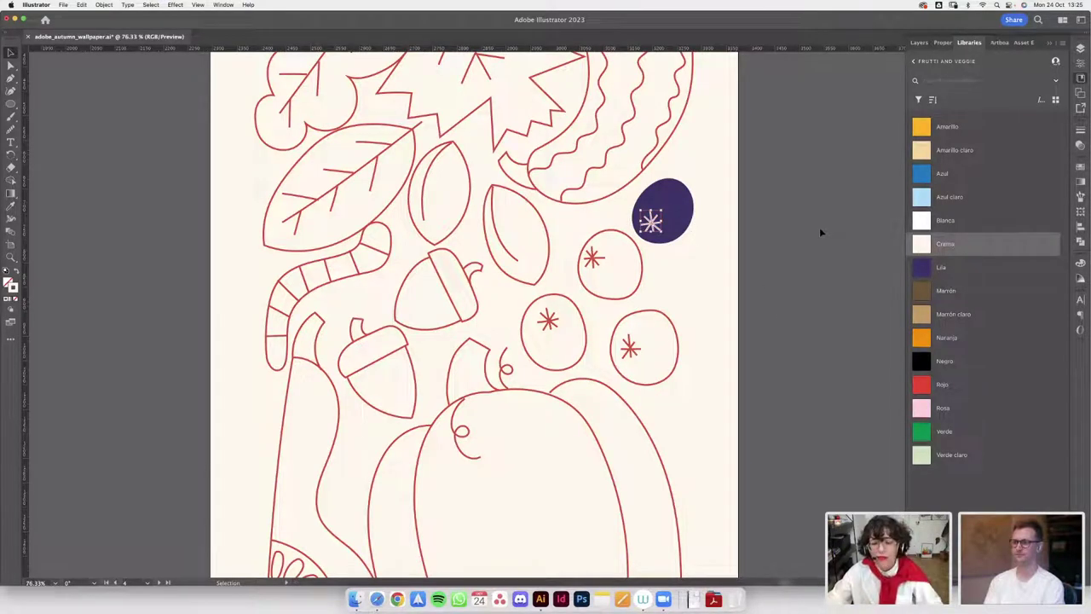
scroll(814, 223, up, 4)
click(807, 208)
- Draw a short vertical Crema line beside the artboard and build an eight-armed asterisk from rotated copies of it
scroll(660, 240, up, 2)
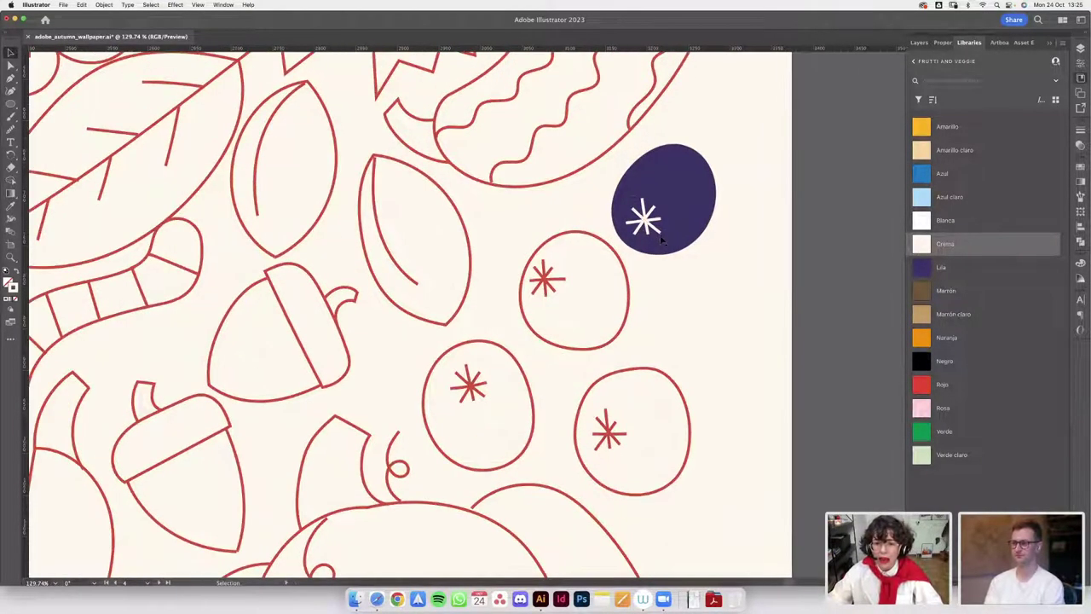
scroll(802, 222, up, 2)
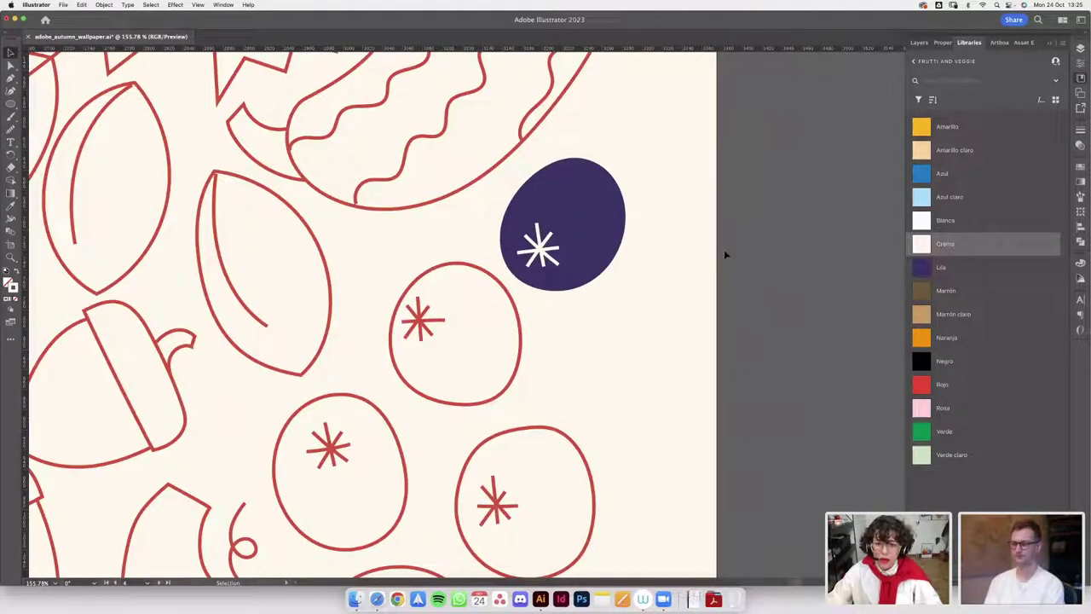
scroll(724, 248, up, 3)
key(p)
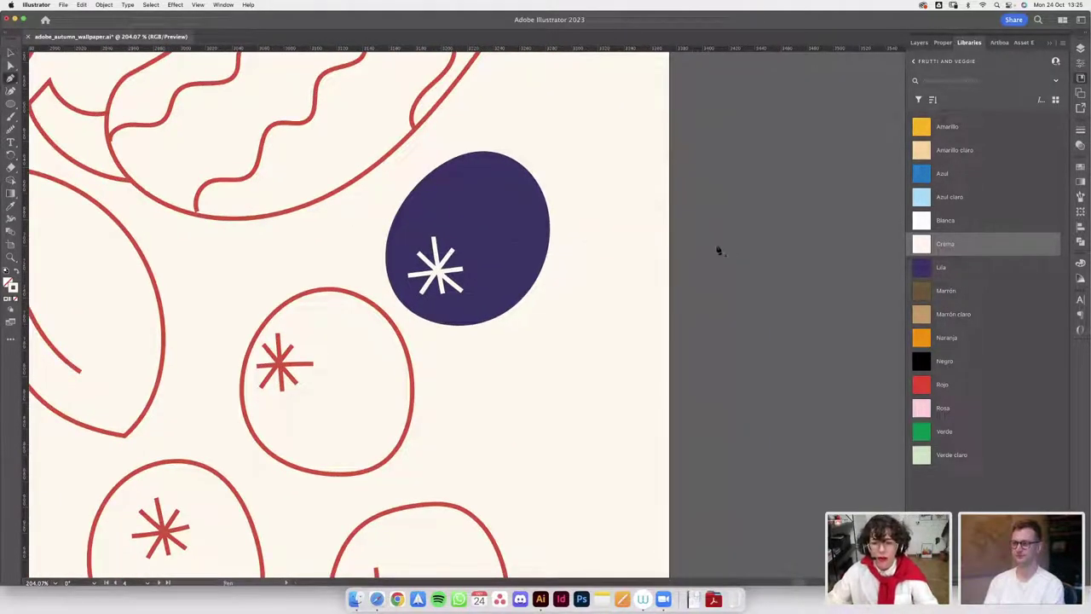
click(724, 247)
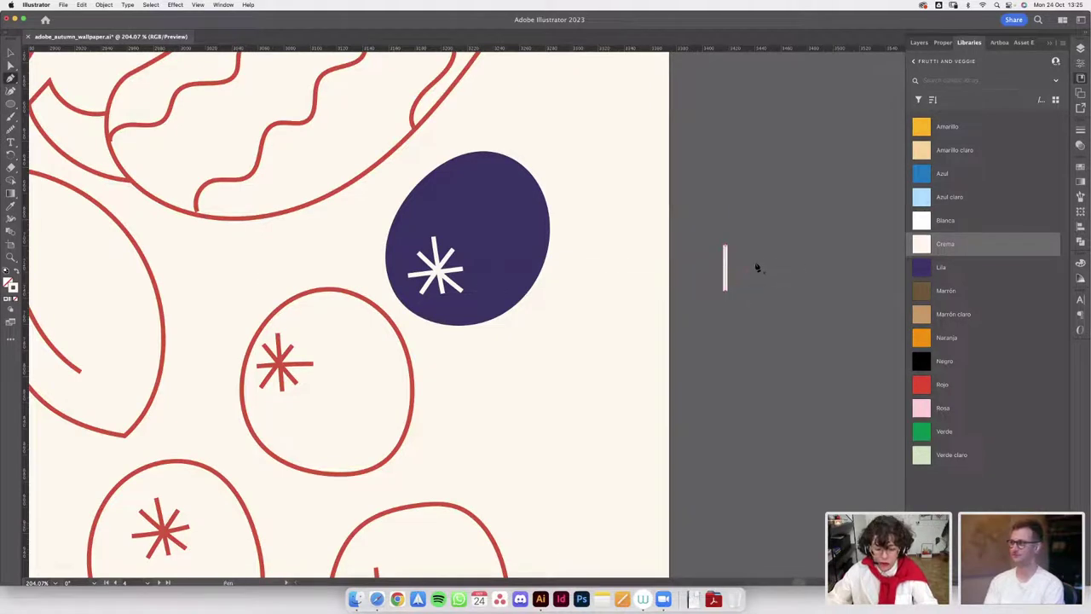
key(v)
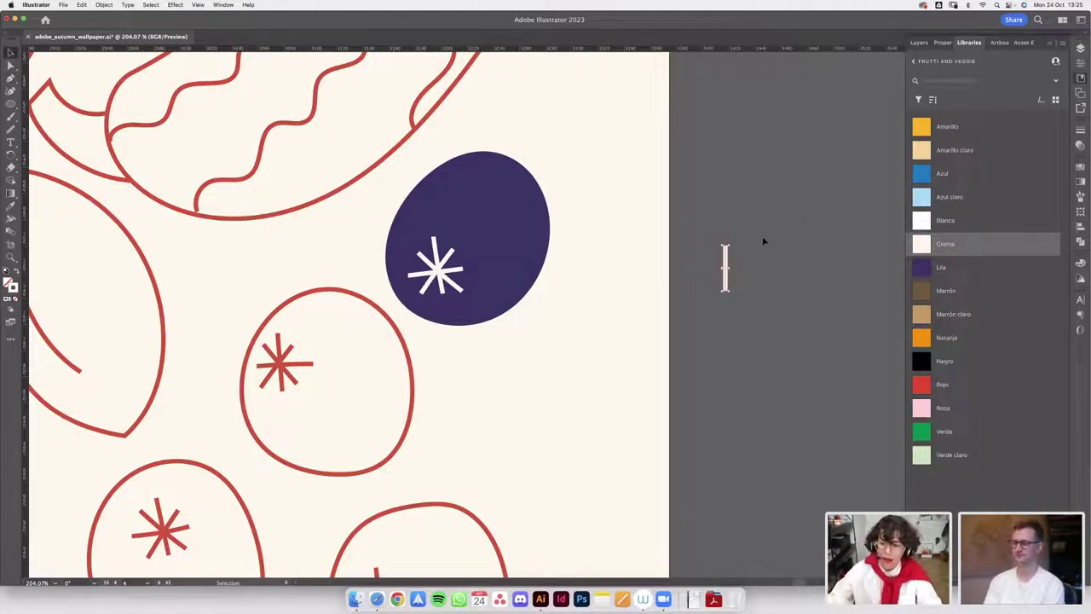
drag(726, 245, 757, 271)
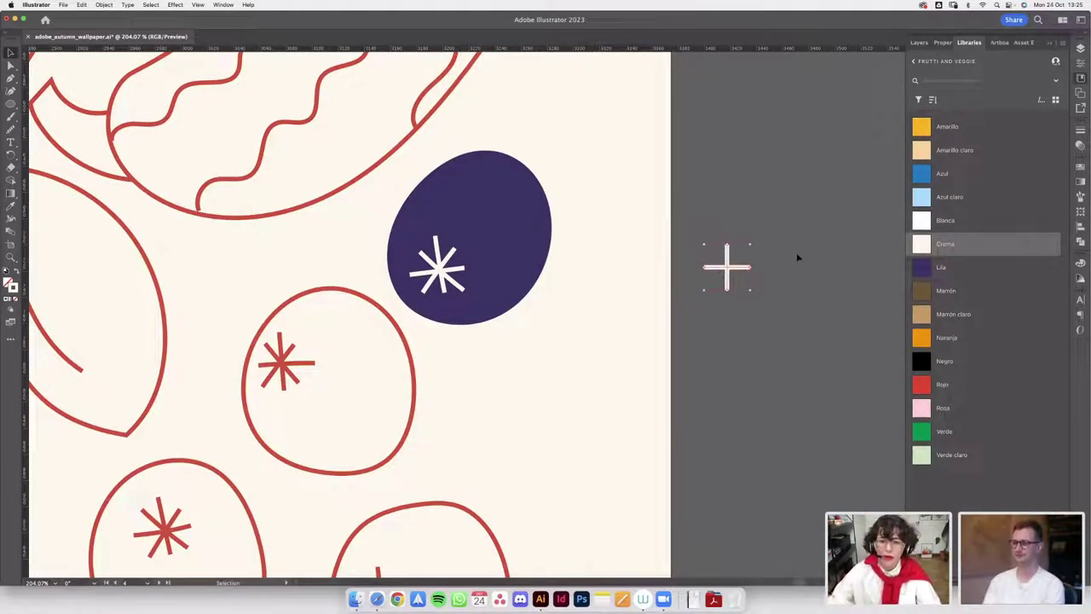
drag(754, 241, 788, 245)
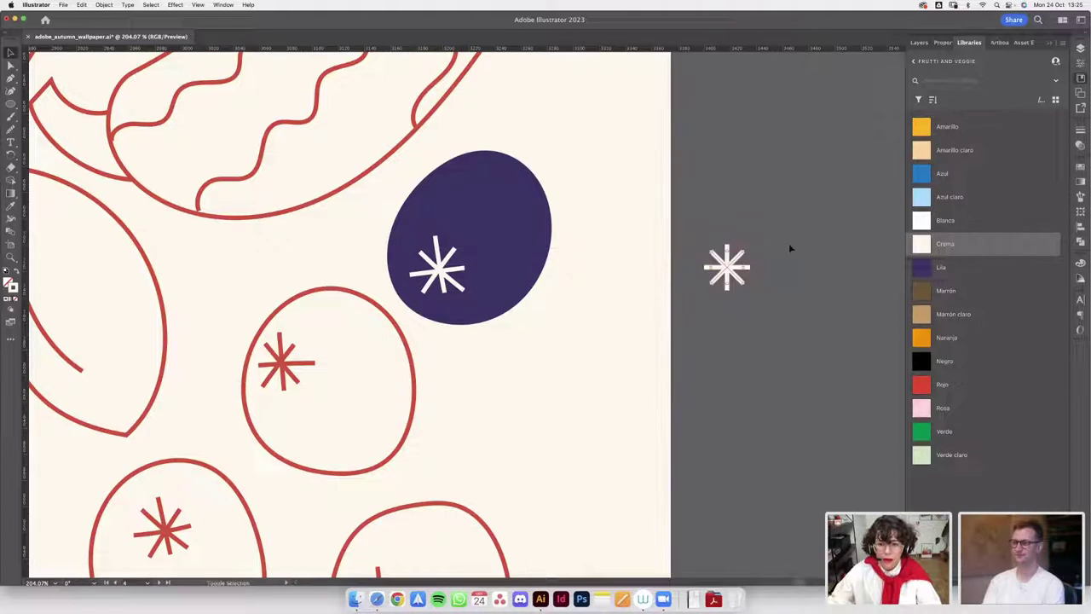
click(791, 238)
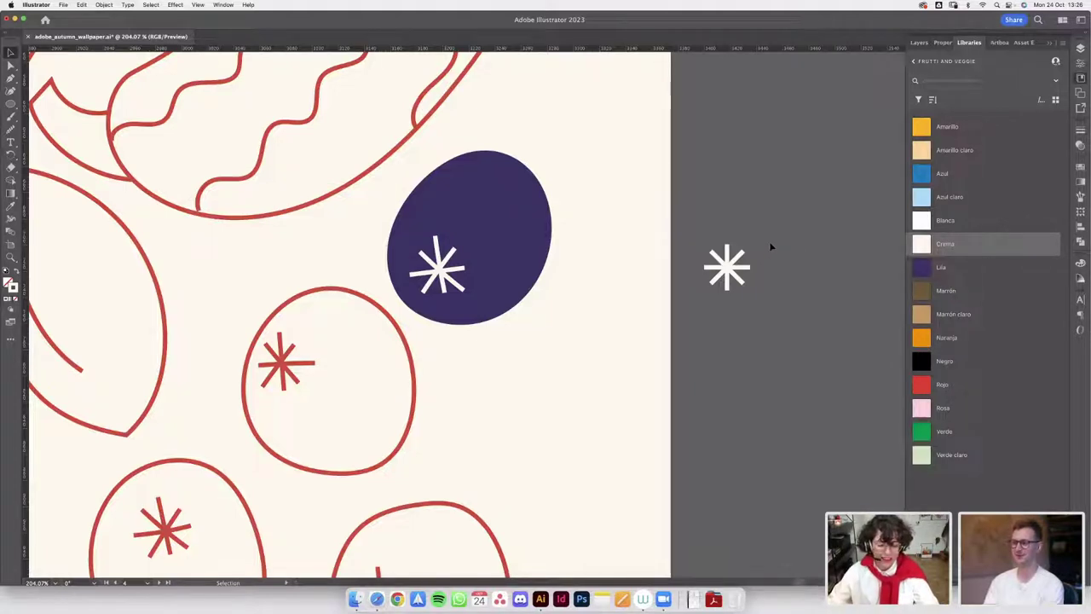
- Shift individual end points of the new asterisk's lines so that its arms differ slightly in length
key(a)
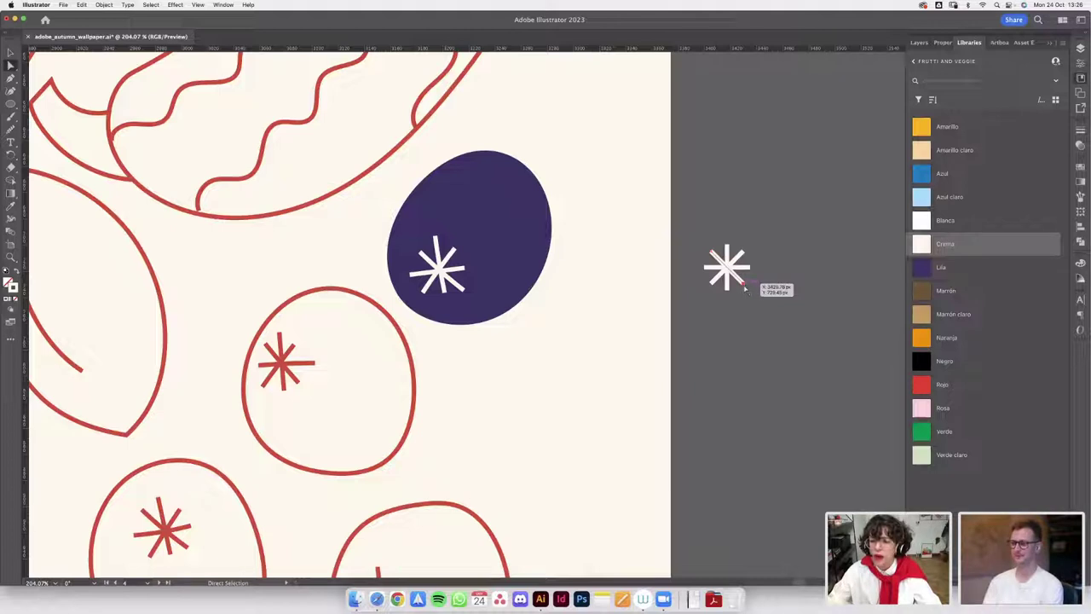
drag(746, 290, 750, 293)
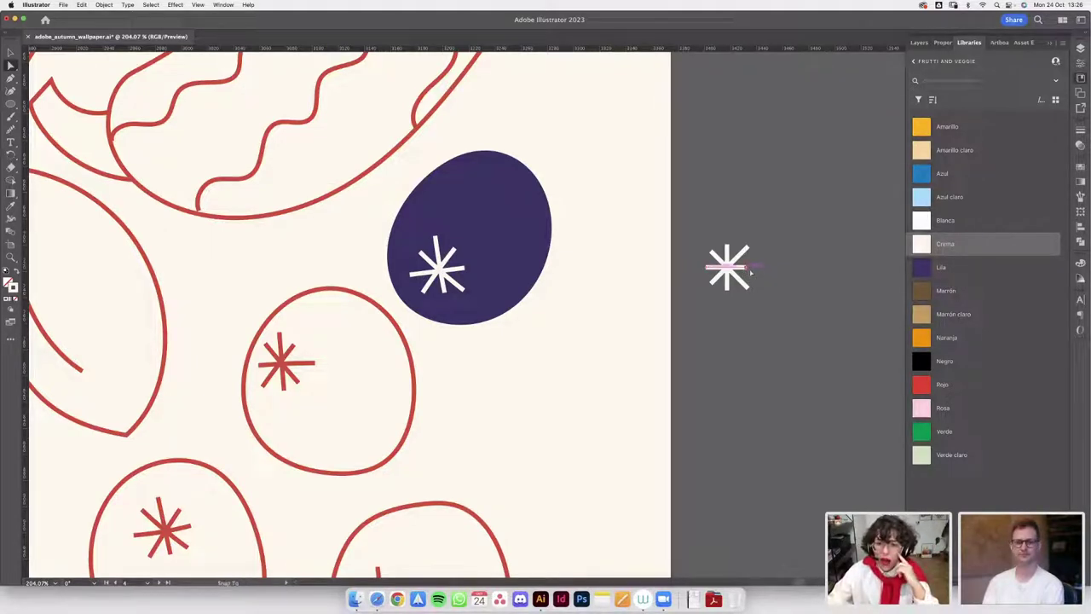
scroll(723, 237, up, 3)
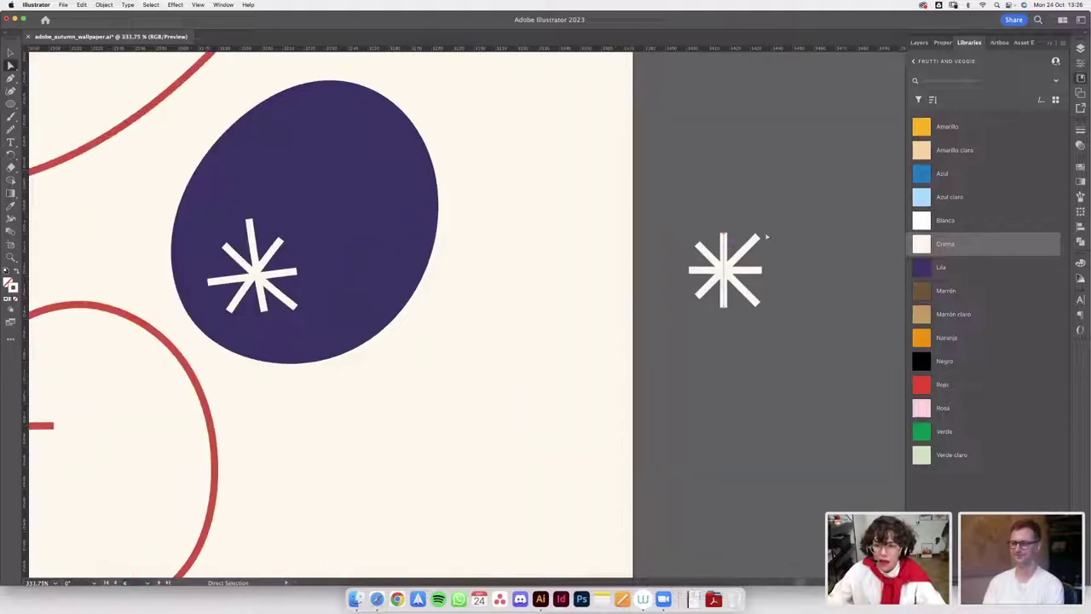
drag(723, 236, 758, 244)
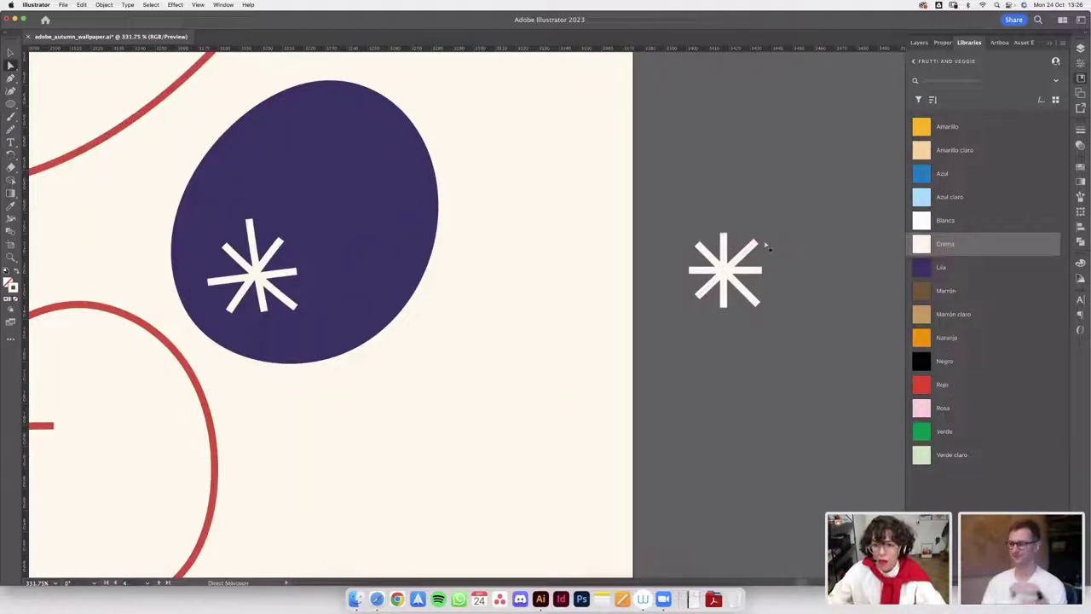
scroll(759, 245, up, 2)
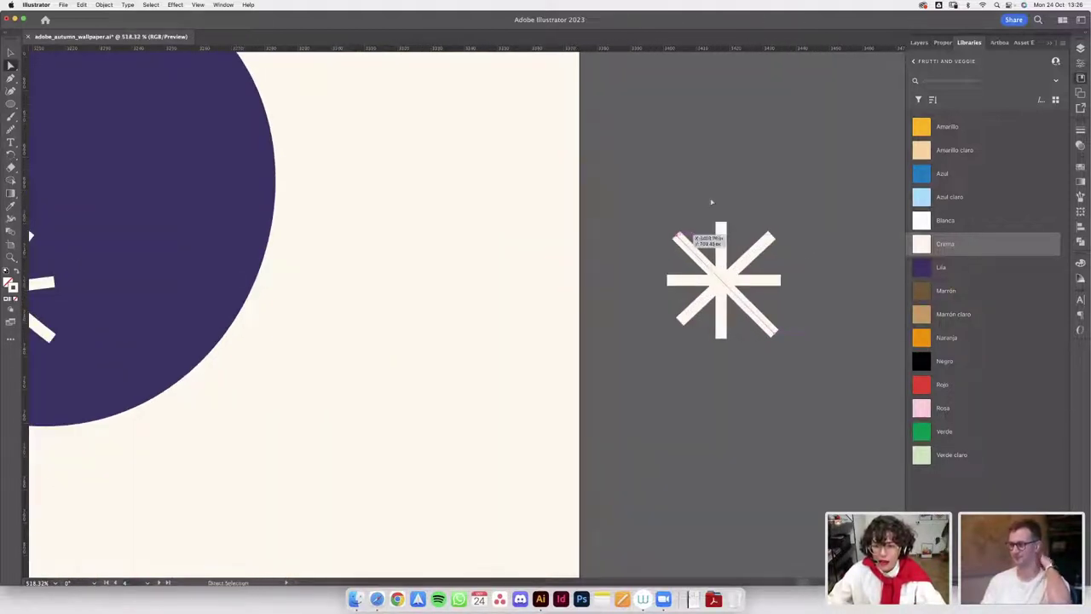
scroll(711, 202, down, 3)
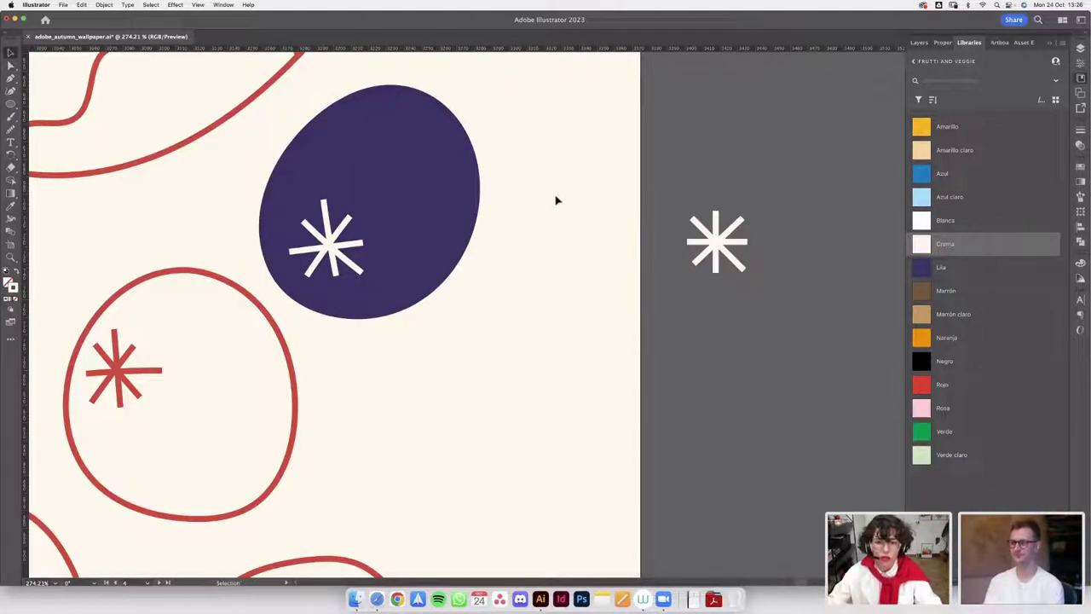
- Delete the purple berry's original asterisk and move the newly drawn one into its place on the berry
scroll(619, 166, down, 4)
click(491, 197)
shift+click(491, 196)
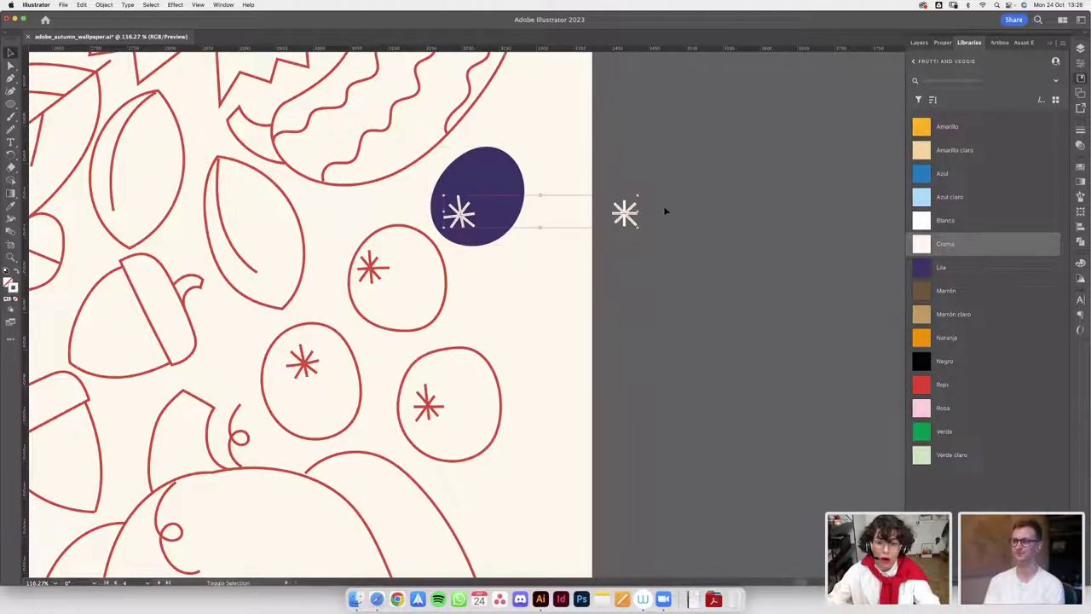
shift+click(624, 224)
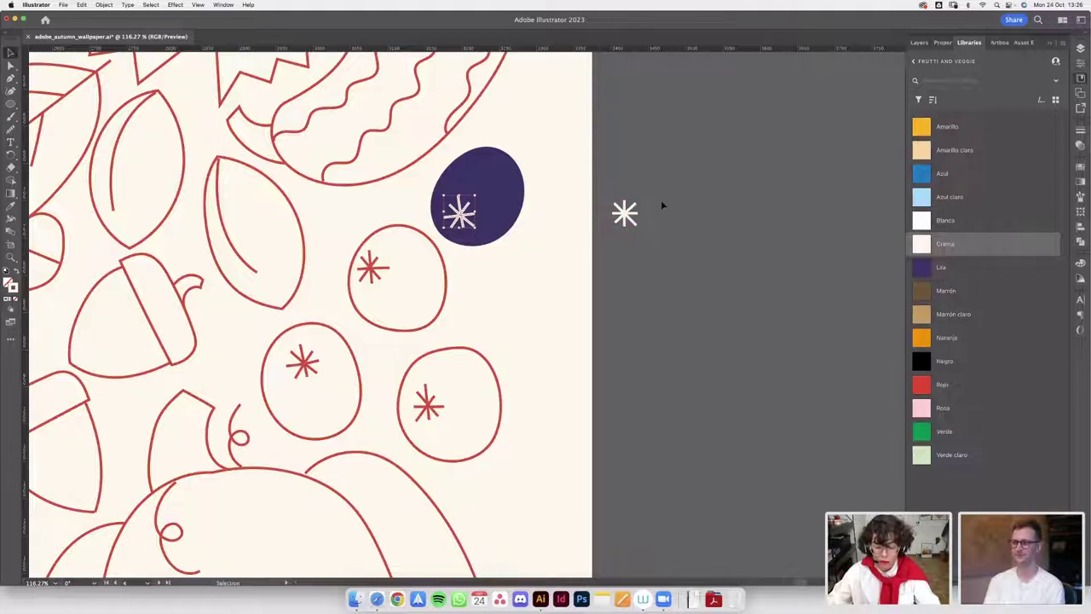
key(Delete)
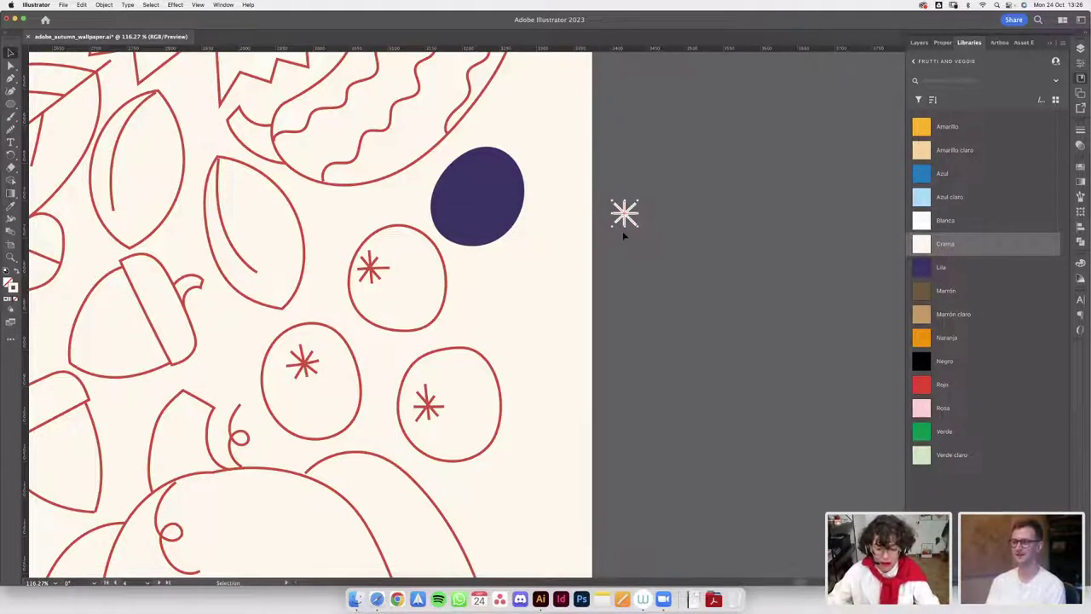
drag(626, 217, 458, 215)
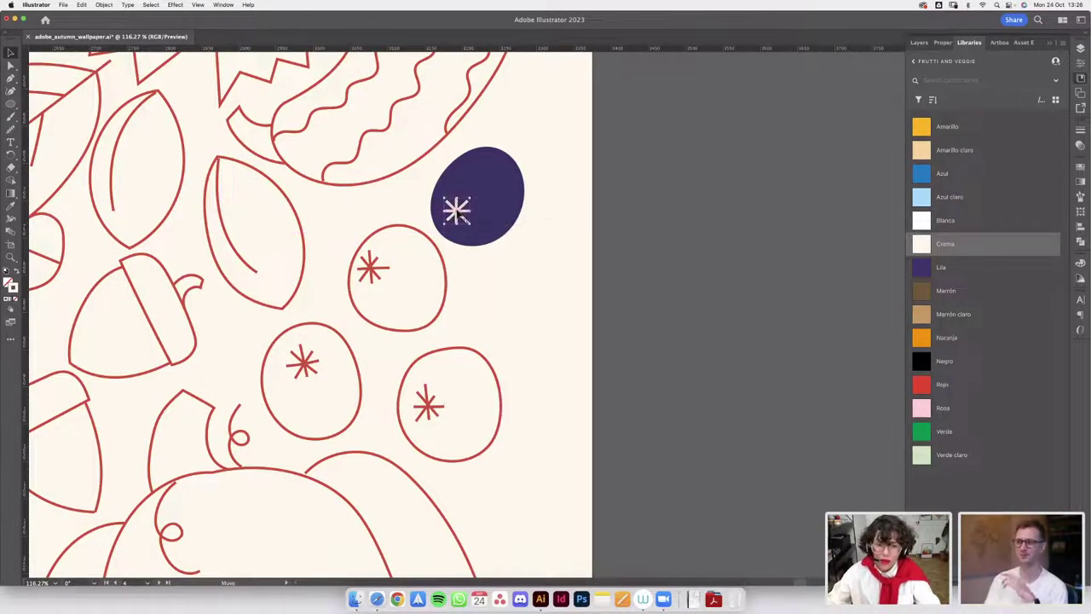
click(507, 201)
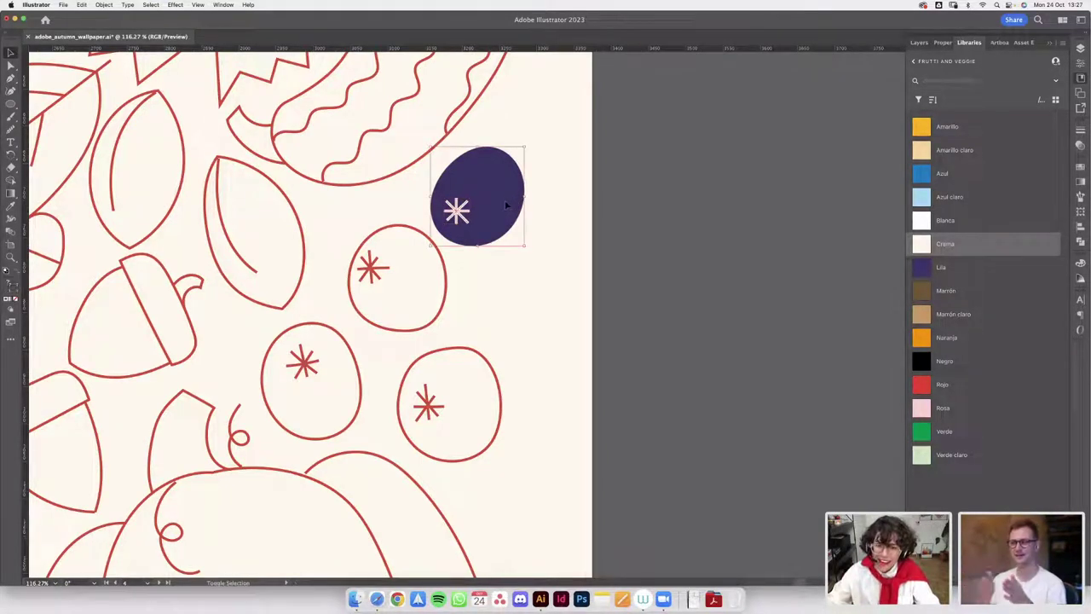
click(642, 208)
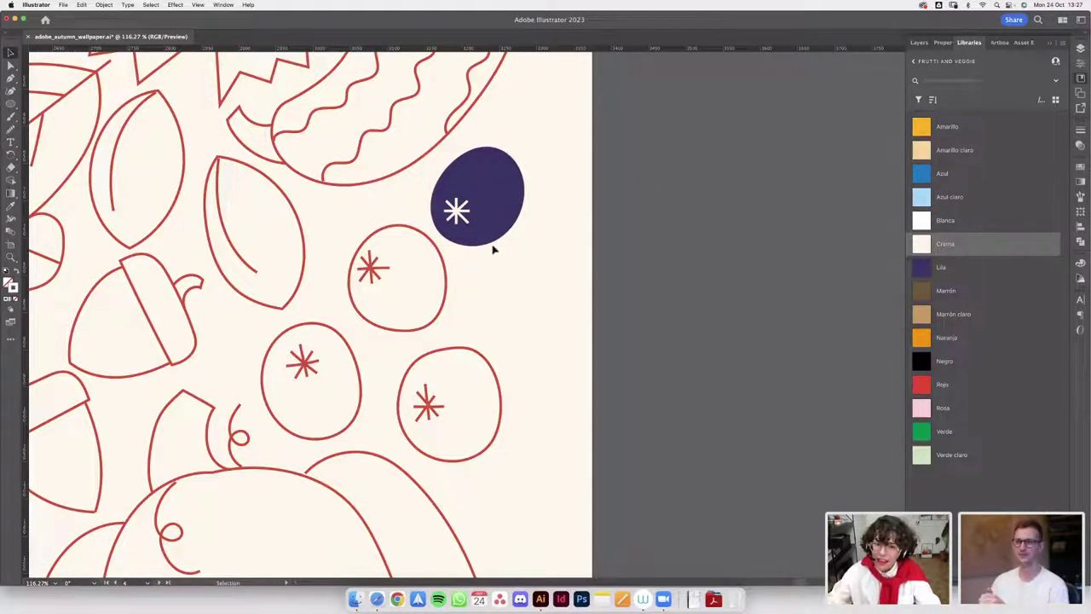
- Copy the purple berry's fill without stroke onto the three outlined berries with the Eyedropper, and deselect them
scroll(510, 242, left, 3)
scroll(510, 242, down, 1)
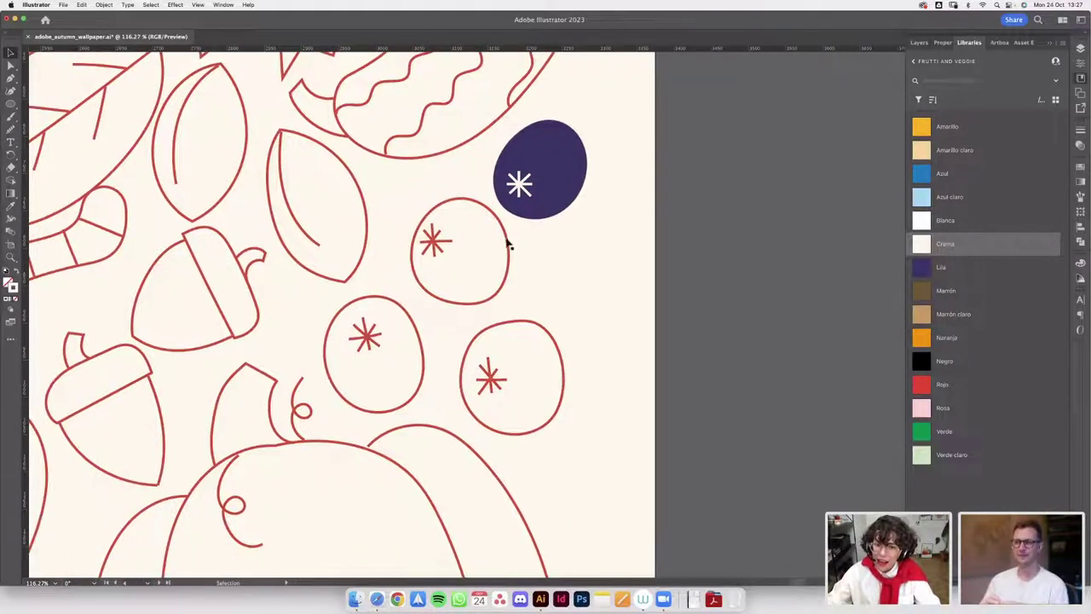
click(509, 294)
shift+click(522, 322)
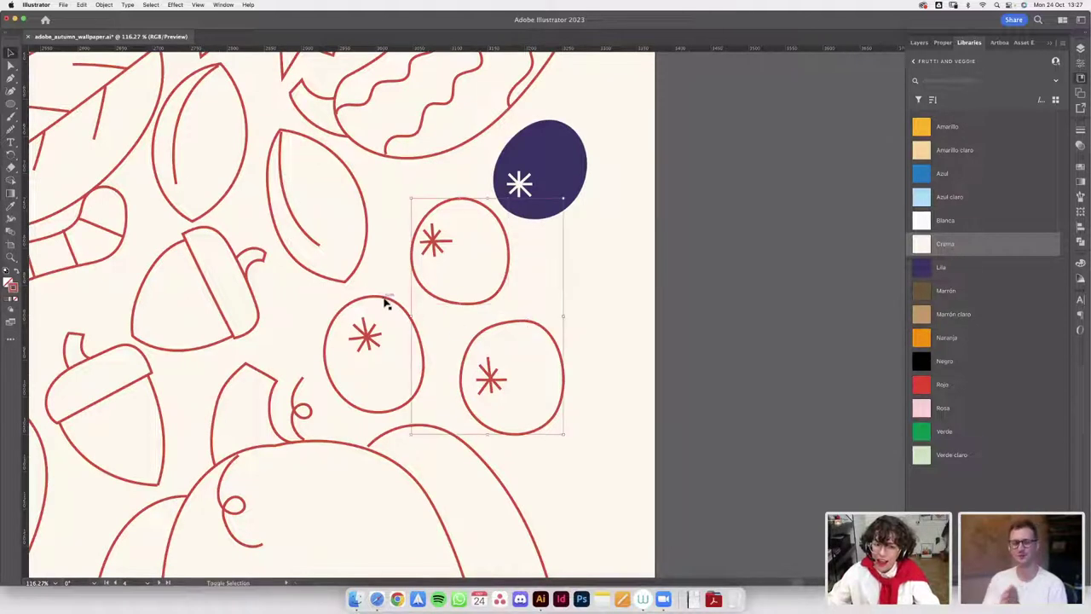
shift+click(388, 302)
key(i)
click(550, 147)
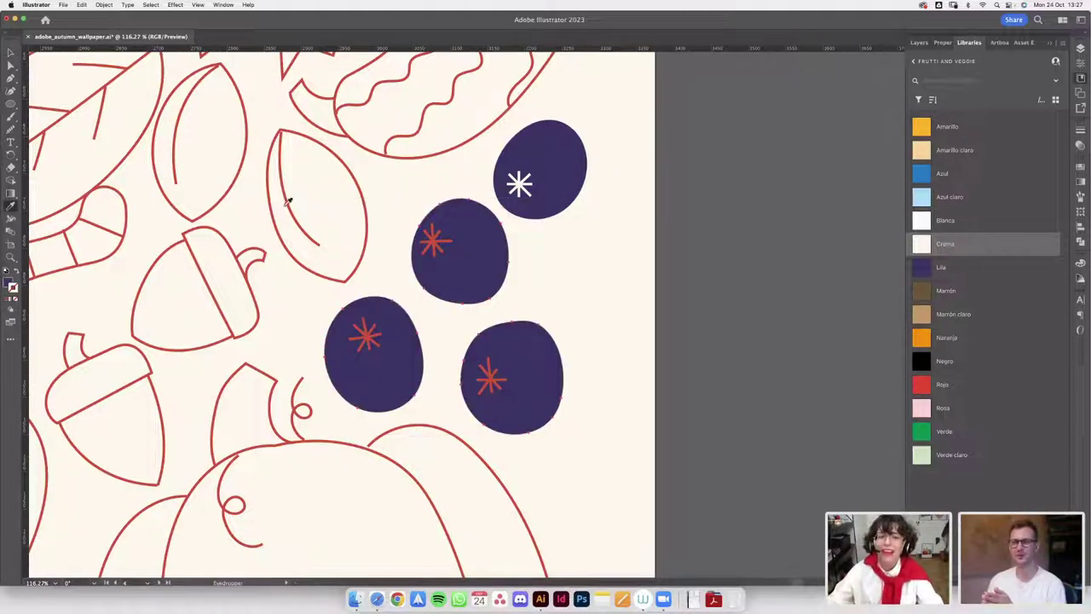
key(super+shift+a)
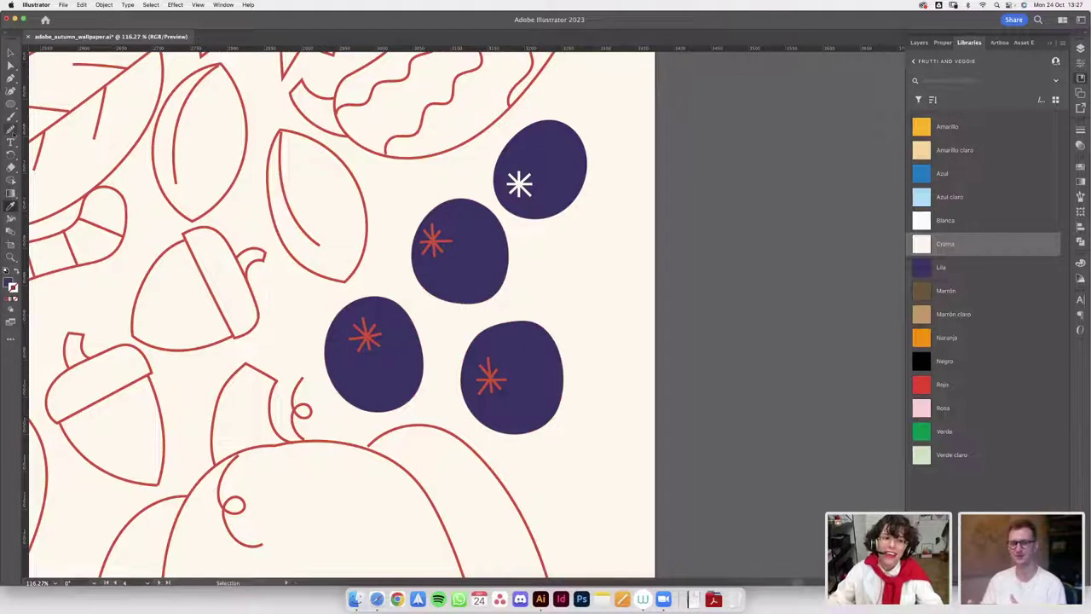
- Smooth the outlines of the three newly filled berries one after another with the Smooth tool
click(12, 130)
mouse_move(502, 323)
mouse_down()
mouse_move(534, 320)
mouse_move(479, 333)
mouse_move(466, 362)
mouse_move(517, 432)
mouse_move(555, 394)
mouse_up()
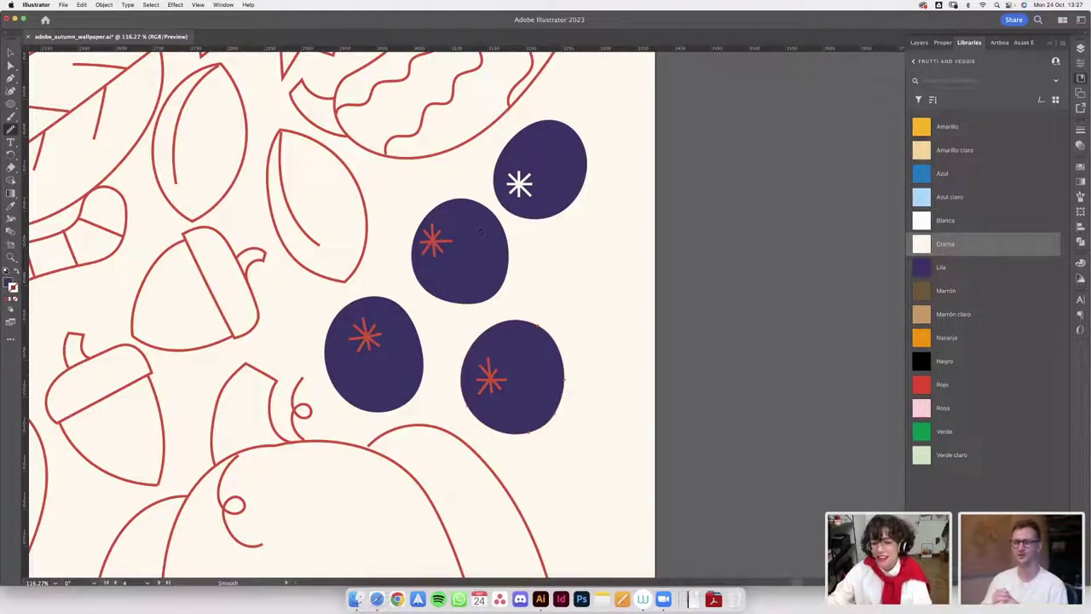
key(v)
click(484, 240)
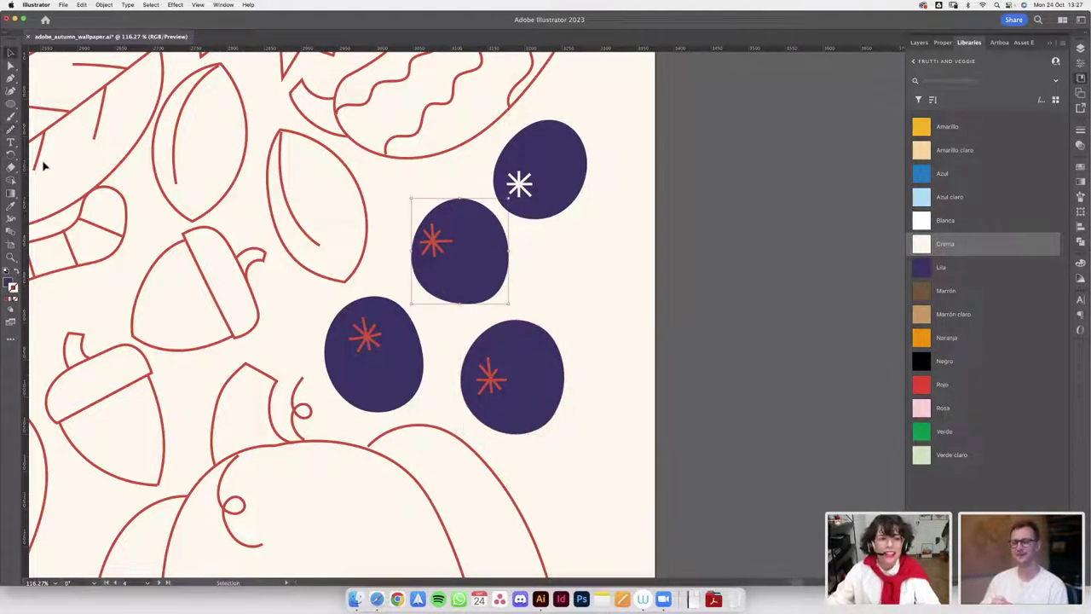
click(11, 129)
mouse_move(442, 202)
mouse_down()
mouse_move(507, 226)
mouse_move(492, 210)
mouse_move(499, 299)
mouse_move(464, 304)
mouse_move(494, 296)
mouse_up()
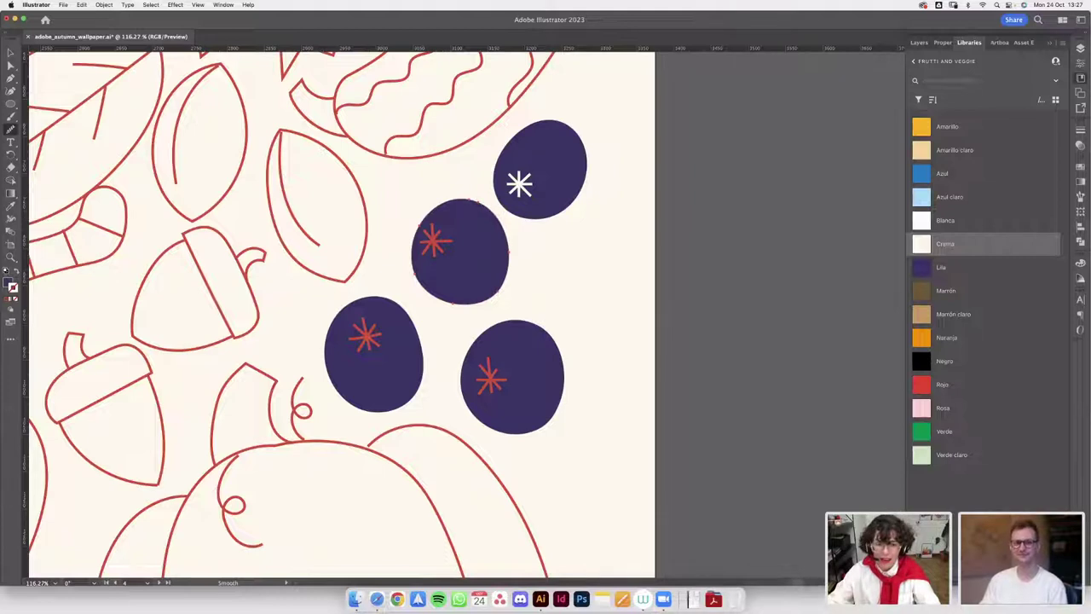
drag(448, 201, 408, 252)
key(v)
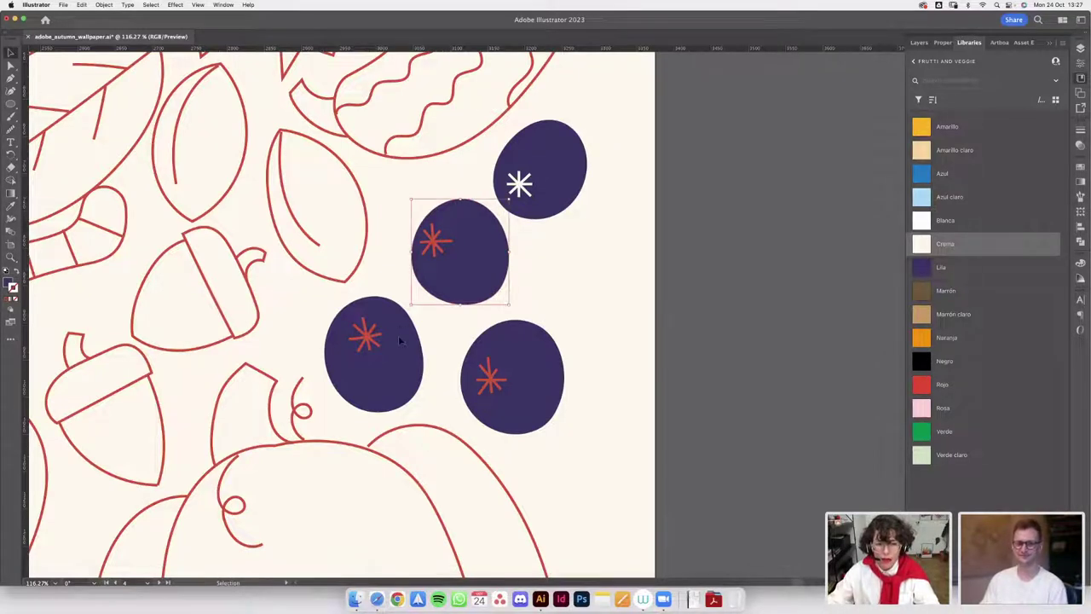
click(400, 339)
click(10, 129)
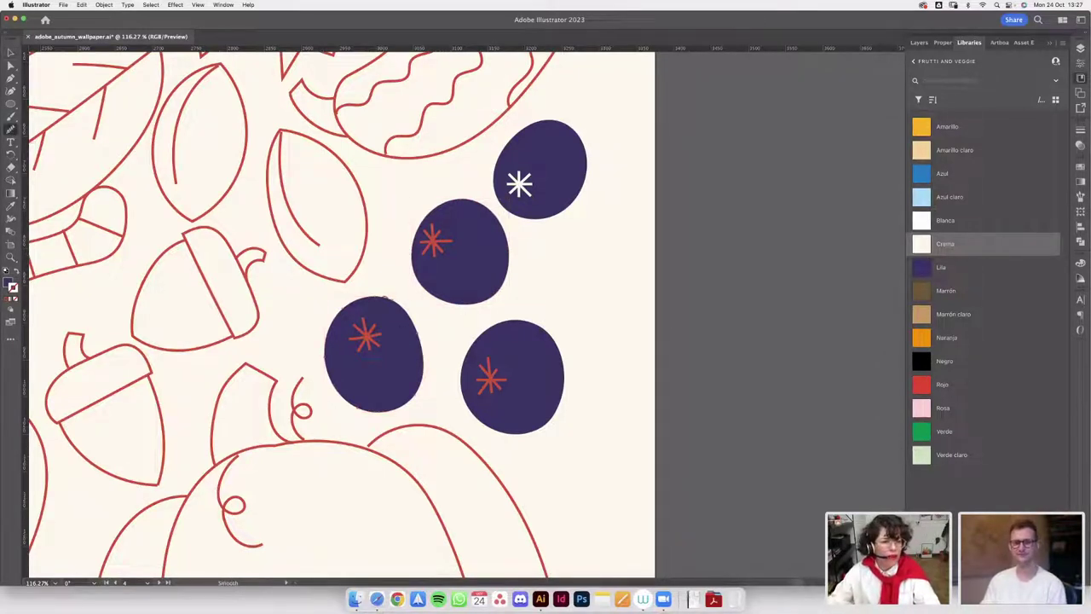
mouse_move(390, 300)
mouse_down()
mouse_move(433, 392)
mouse_move(404, 410)
mouse_move(326, 369)
mouse_up()
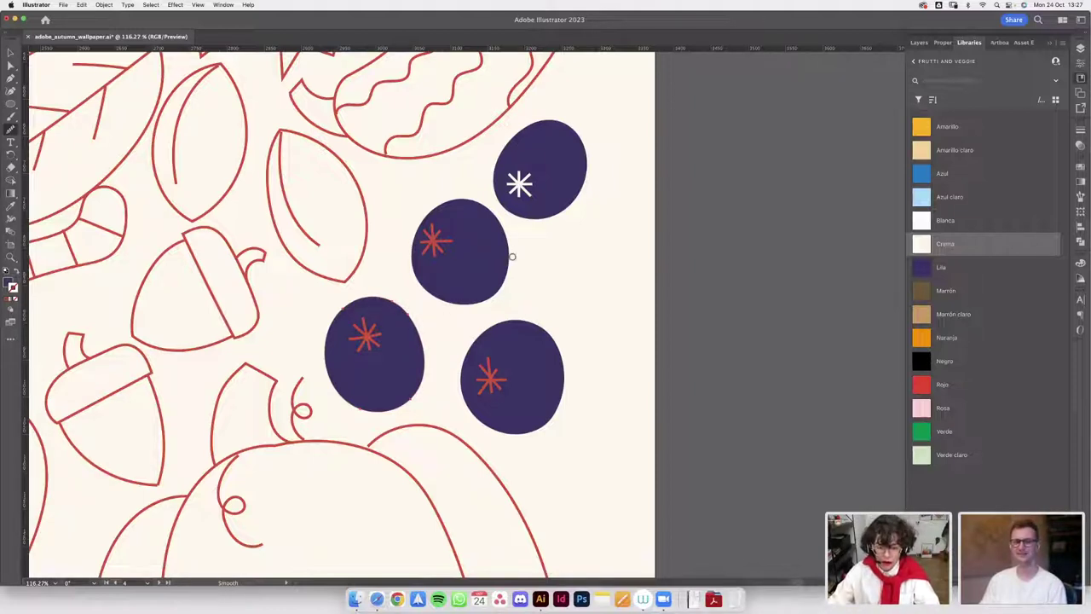
key(v)
- Delete the red asterisks from the three newly filled berries
scroll(486, 271, down, 3)
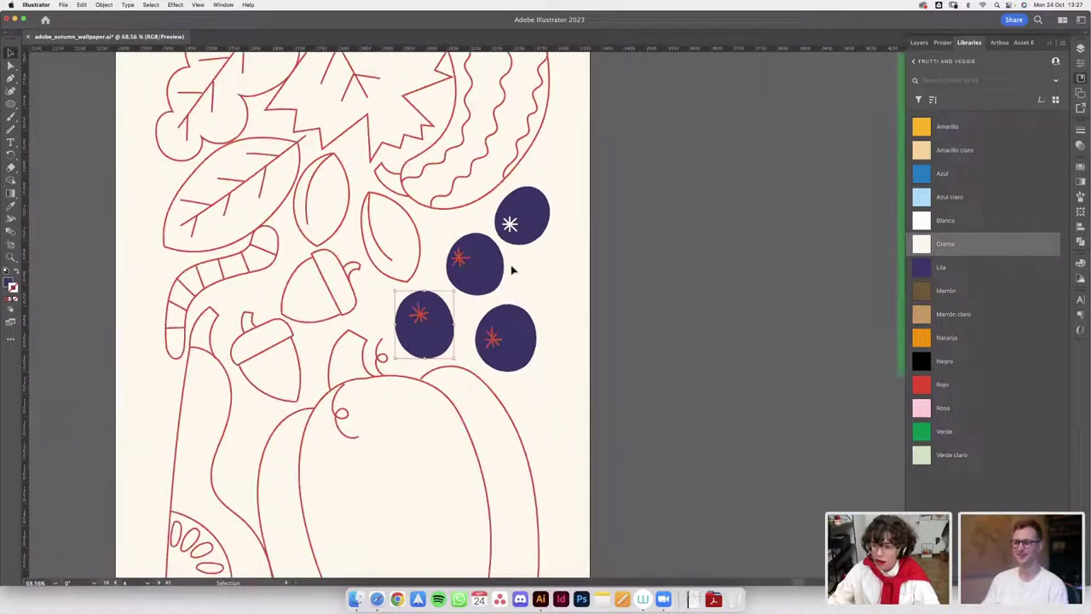
scroll(504, 290, up, 3)
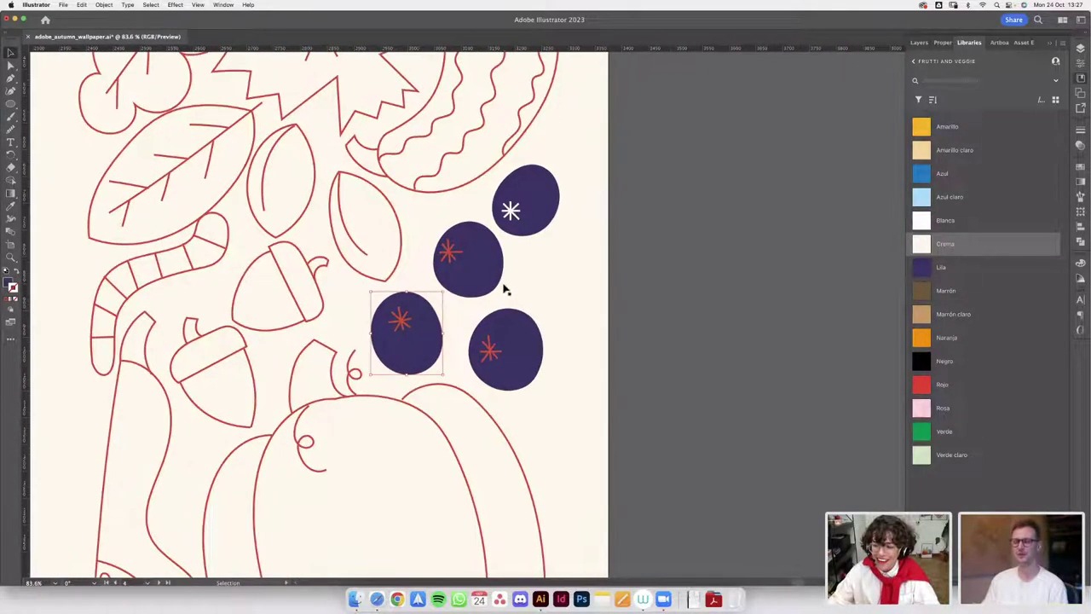
scroll(495, 282, up, 3)
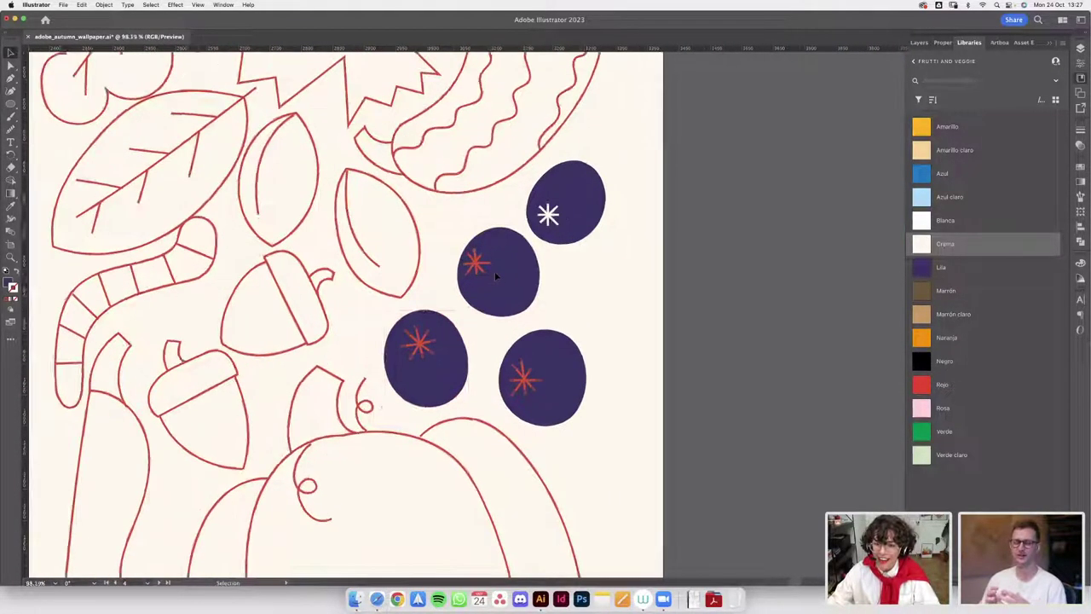
drag(459, 289, 477, 290)
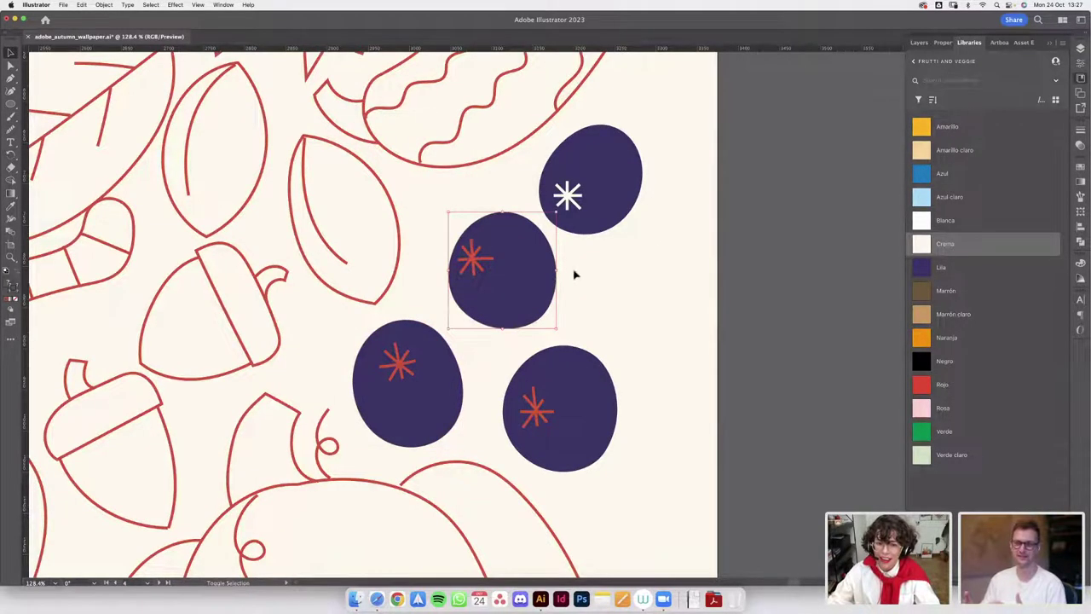
shift+click(520, 293)
key(BackSpace)
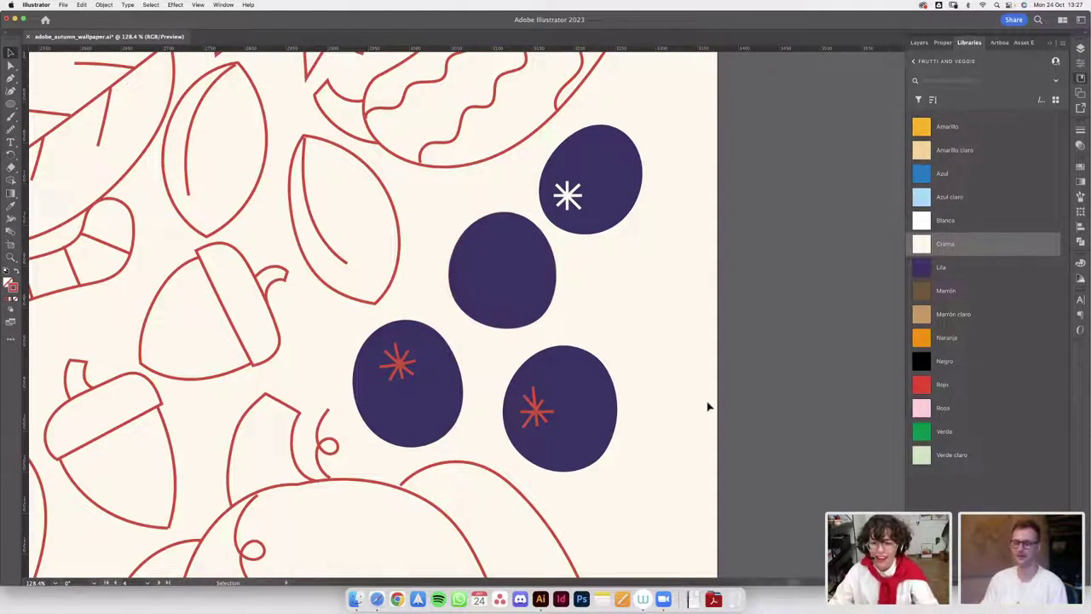
click(569, 390)
click(555, 394)
key(BackSpace)
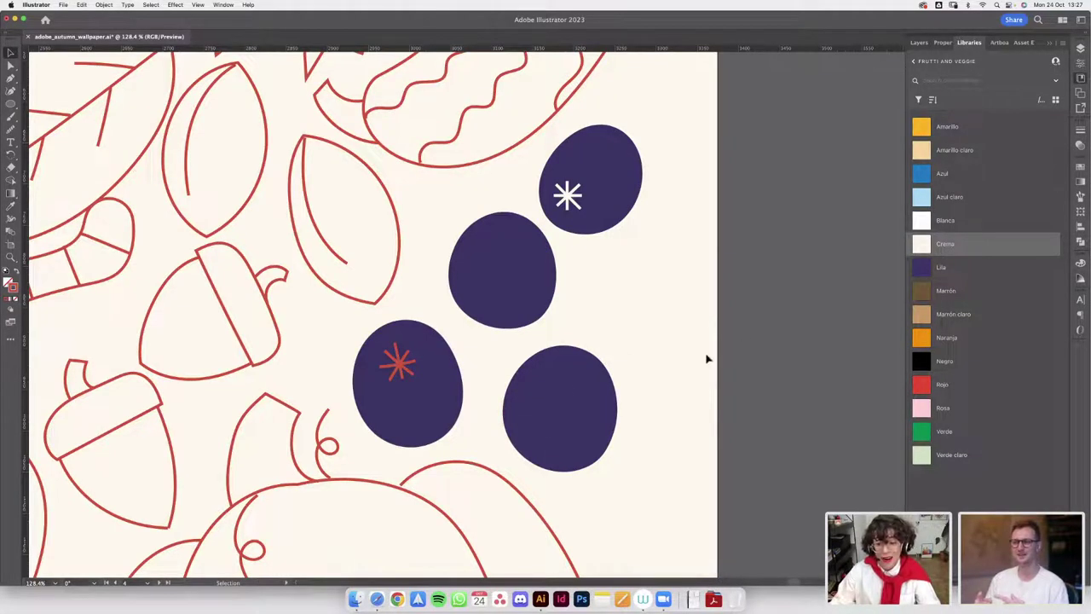
drag(709, 337, 387, 402)
shift+click(427, 417)
shift+click(559, 406)
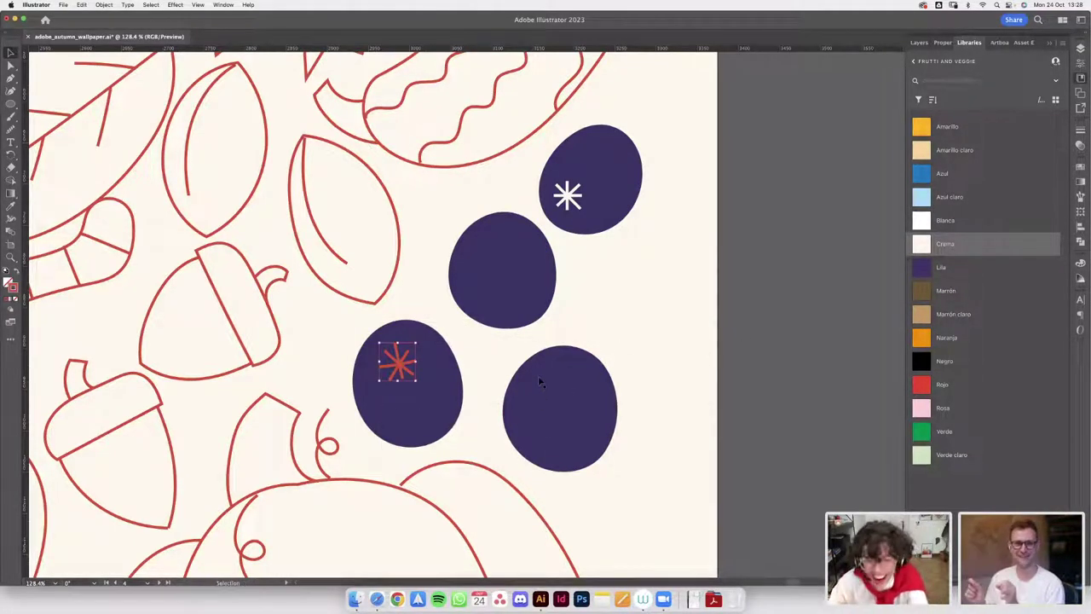
key(BackSpace)
- Place copies of the uppermost berry's Crema asterisk on the other three berries, each at a different spot, and deselect
drag(560, 215, 477, 278)
shift+click(622, 177)
drag(542, 309, 431, 363)
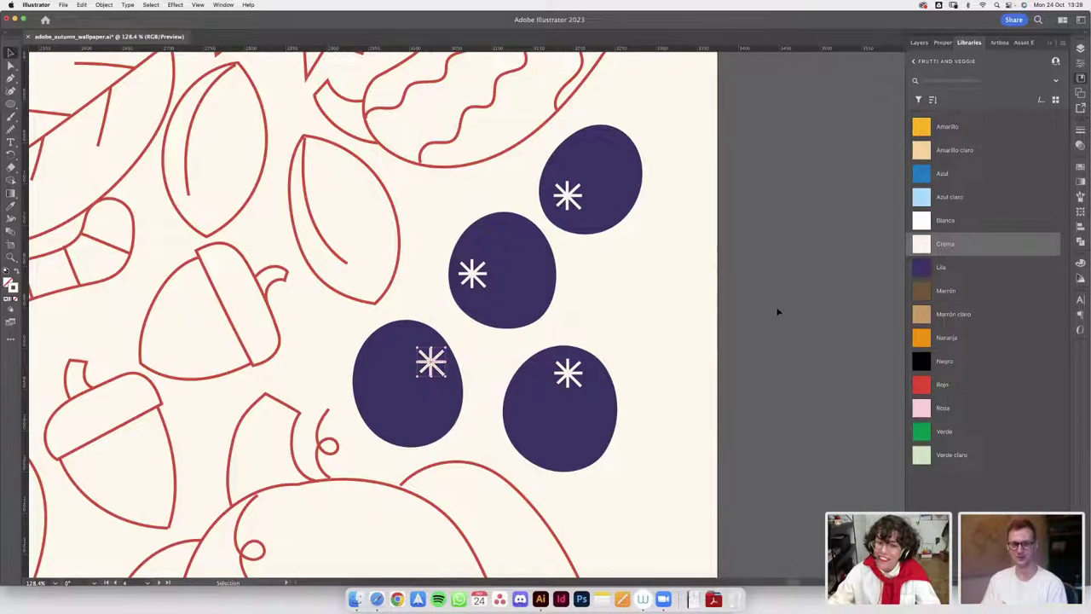
click(819, 283)
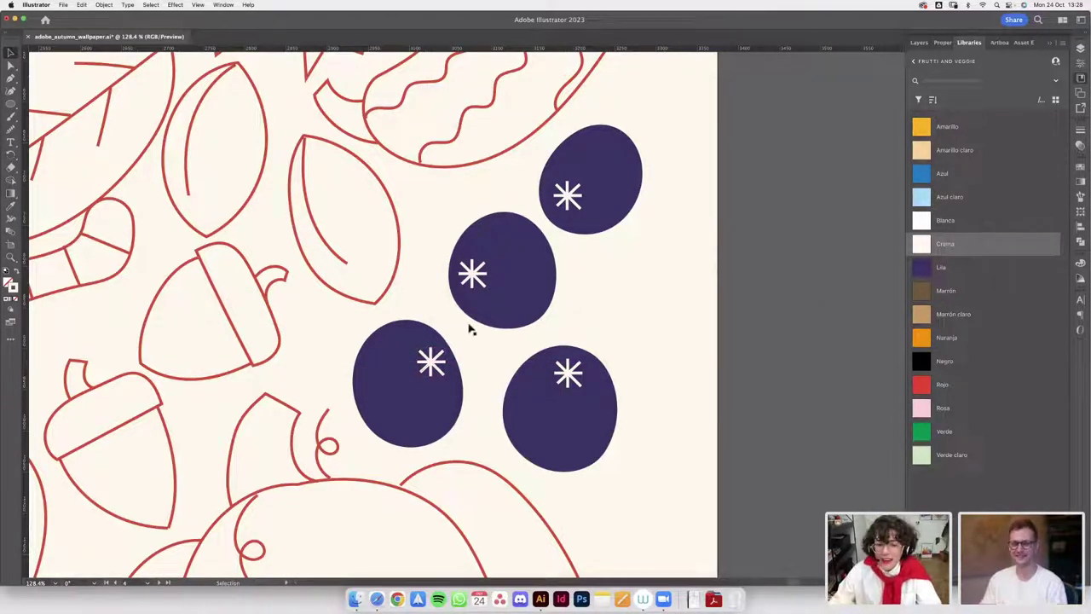
- Rotate the asterisks on the two lower berries slightly and shift the lower-left berry a little up and to the right
scroll(432, 362, up, 2)
click(392, 348)
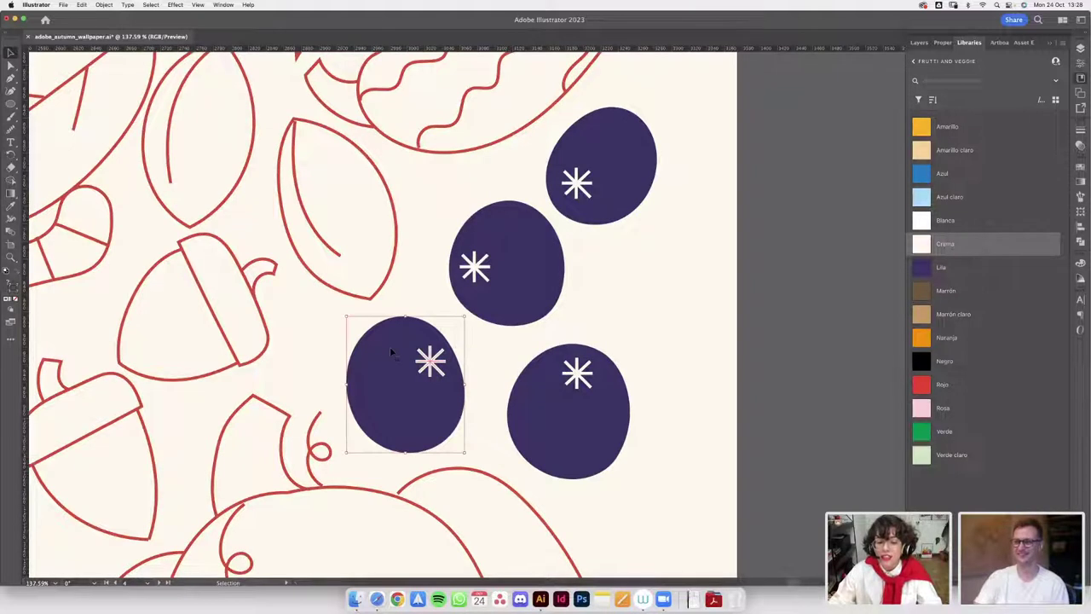
drag(451, 348, 467, 364)
key(cmd+z)
click(433, 356)
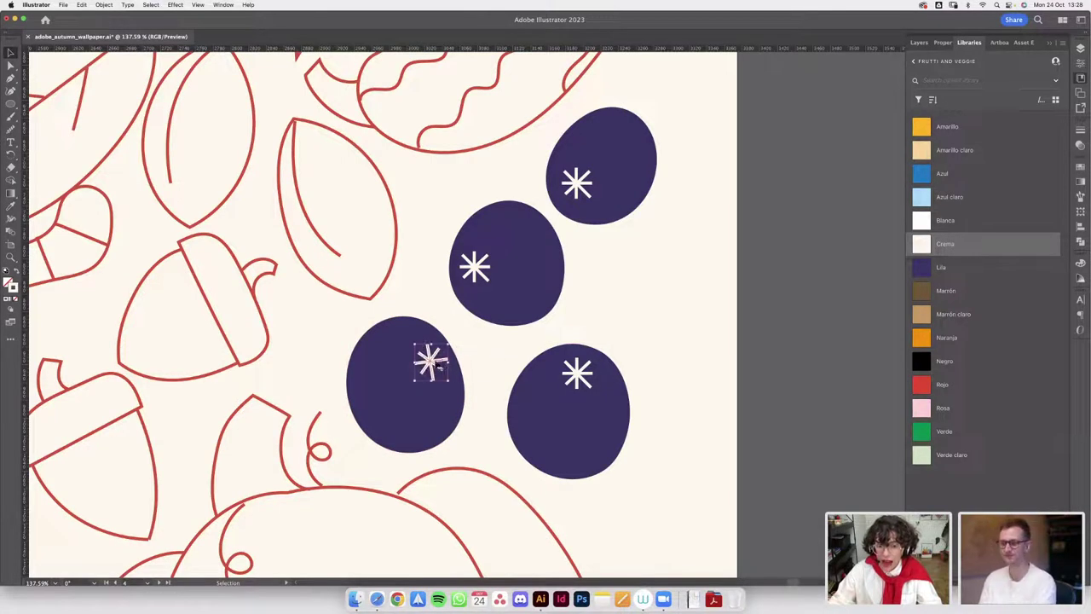
mouse_move(447, 356)
mouse_down()
mouse_move(435, 367)
mouse_move(445, 352)
mouse_up()
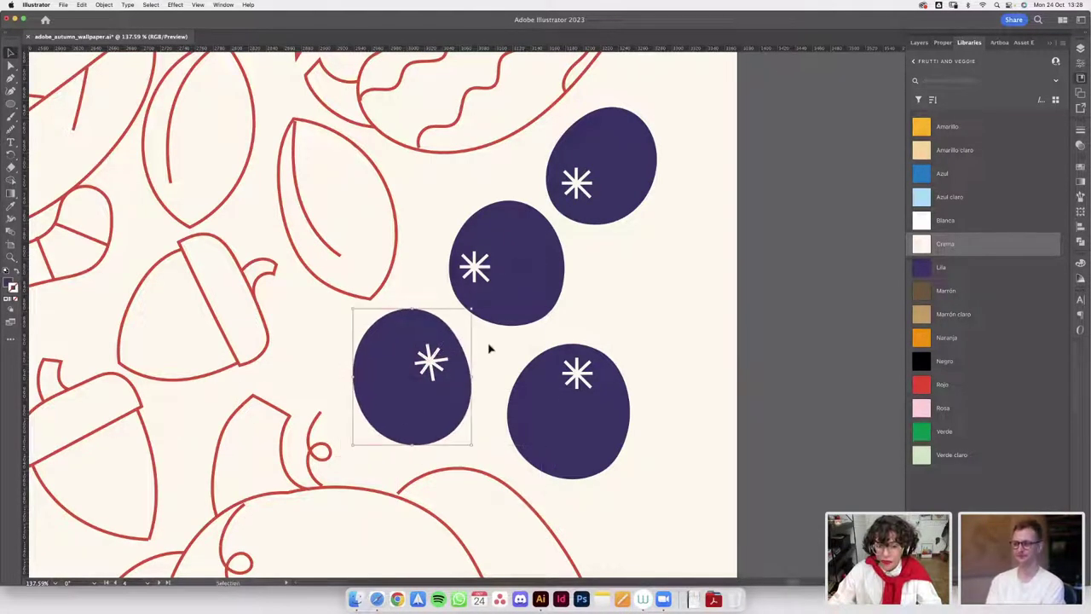
click(585, 379)
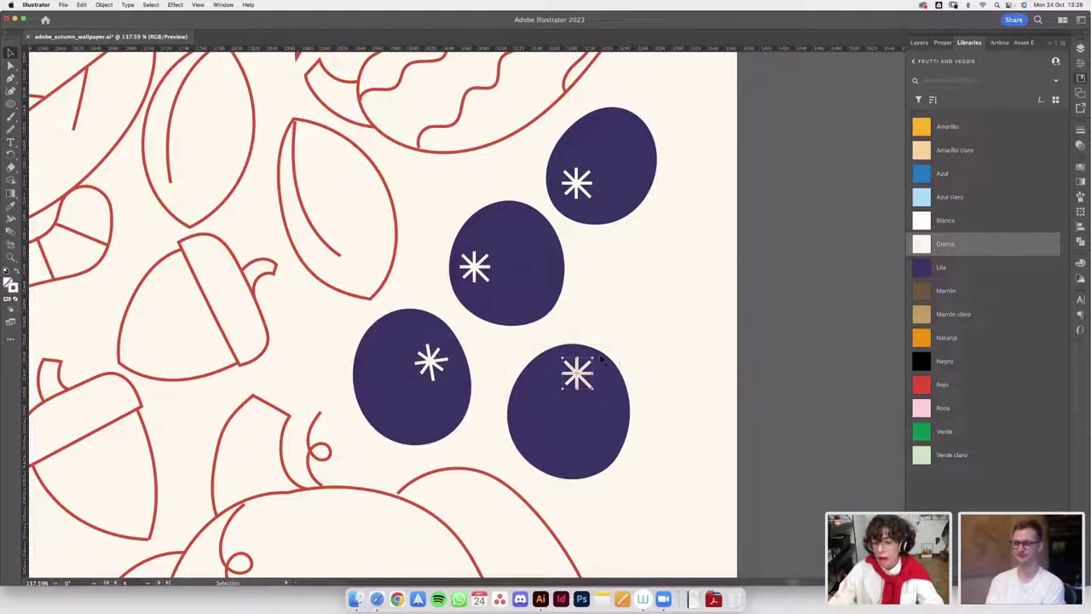
drag(594, 355, 591, 358)
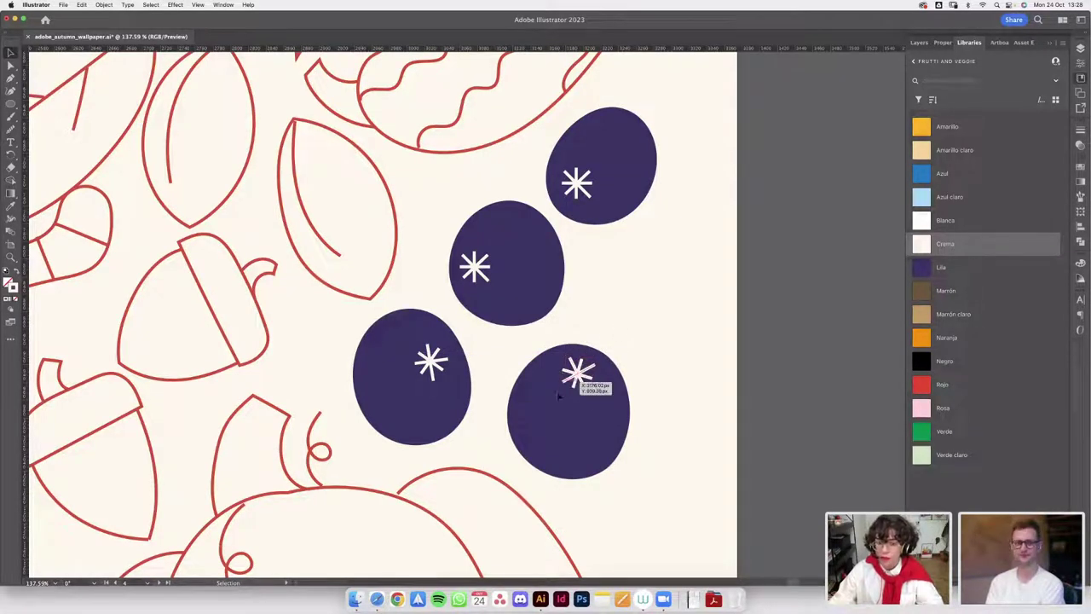
- Lengthen and shorten individual arms of the lower-right berry's asterisk by moving their end points, so that it looks irregular
scroll(587, 381, up, 5)
key(a)
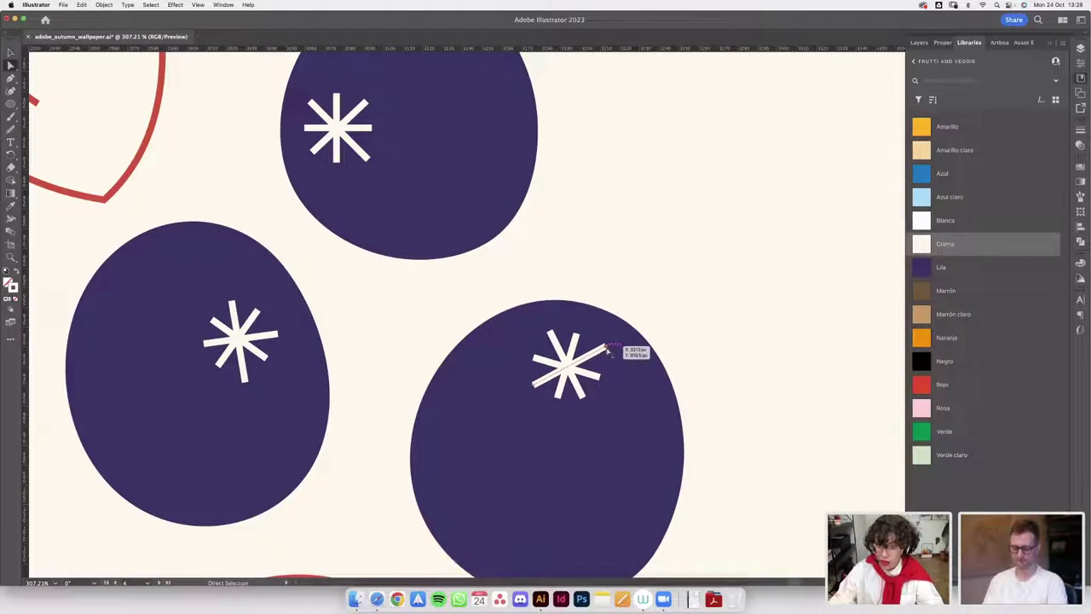
scroll(607, 348, up, 3)
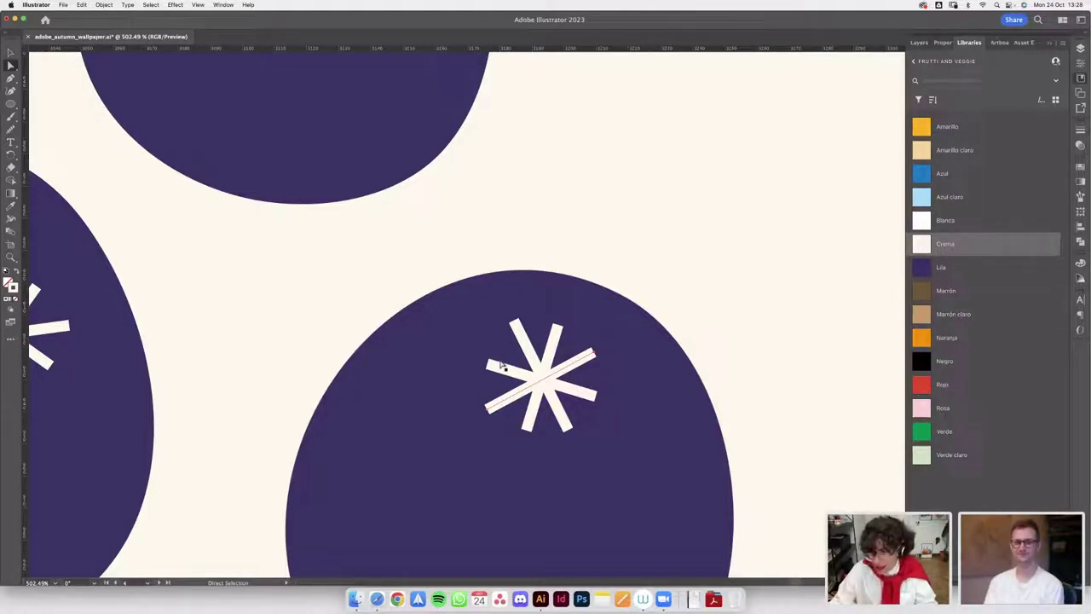
scroll(499, 362, down, 4)
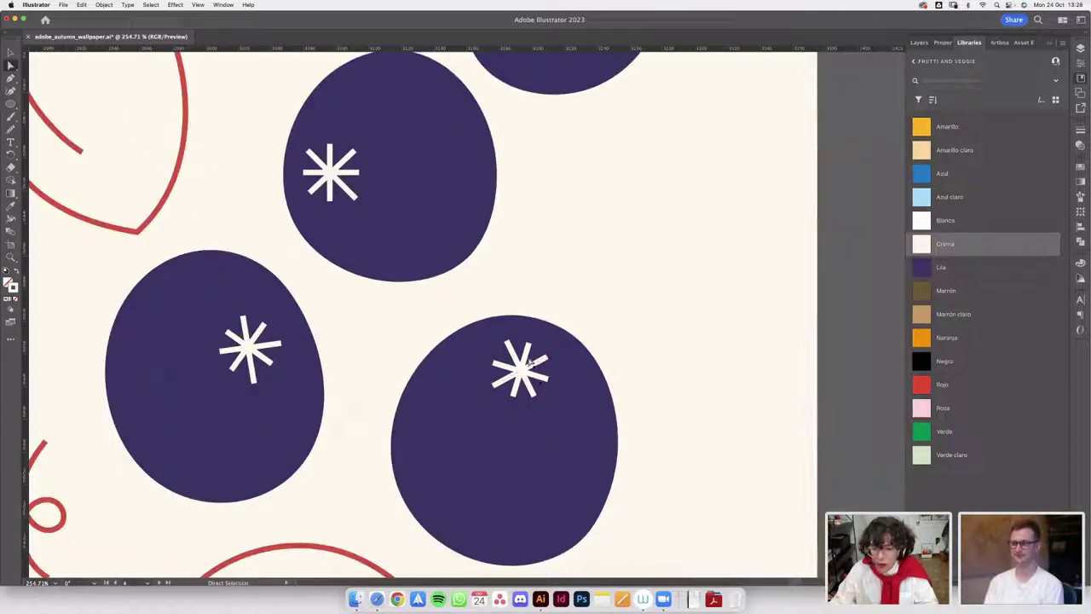
drag(547, 378, 558, 385)
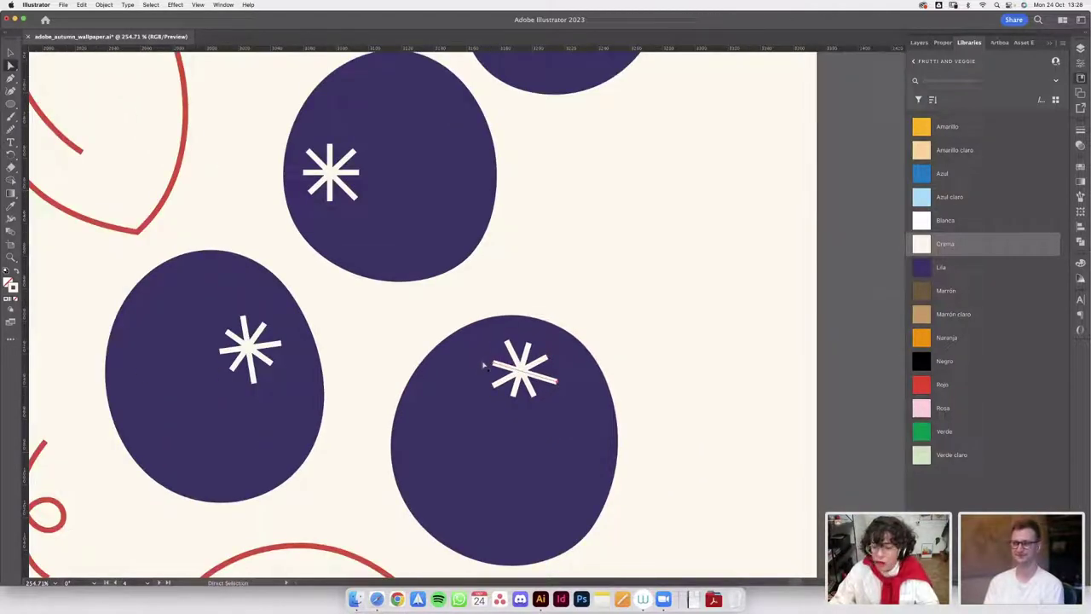
scroll(501, 376, up, 2)
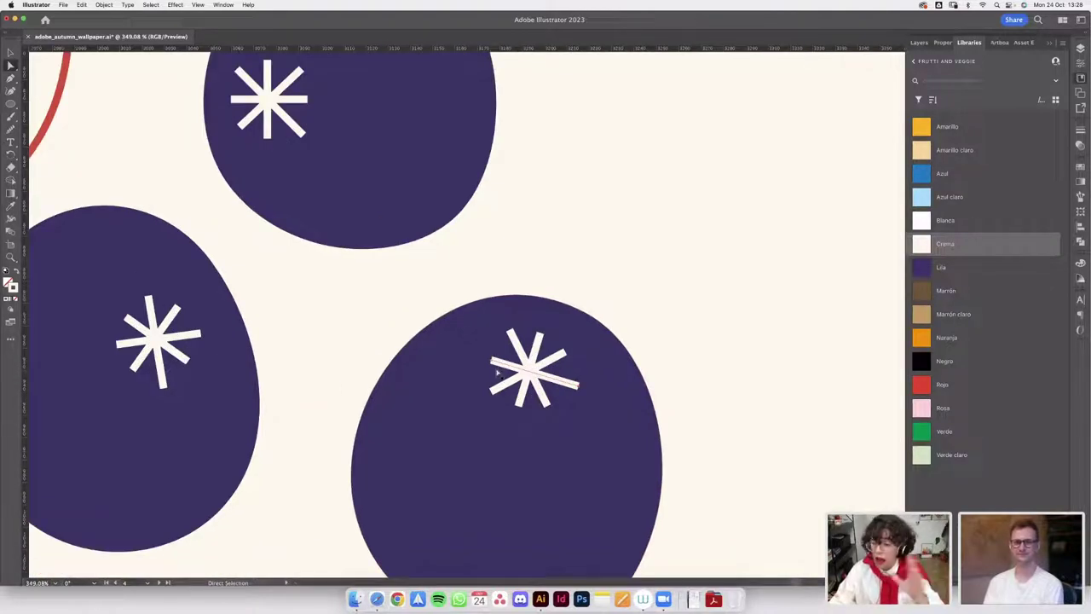
click(492, 391)
scroll(492, 393, up, 4)
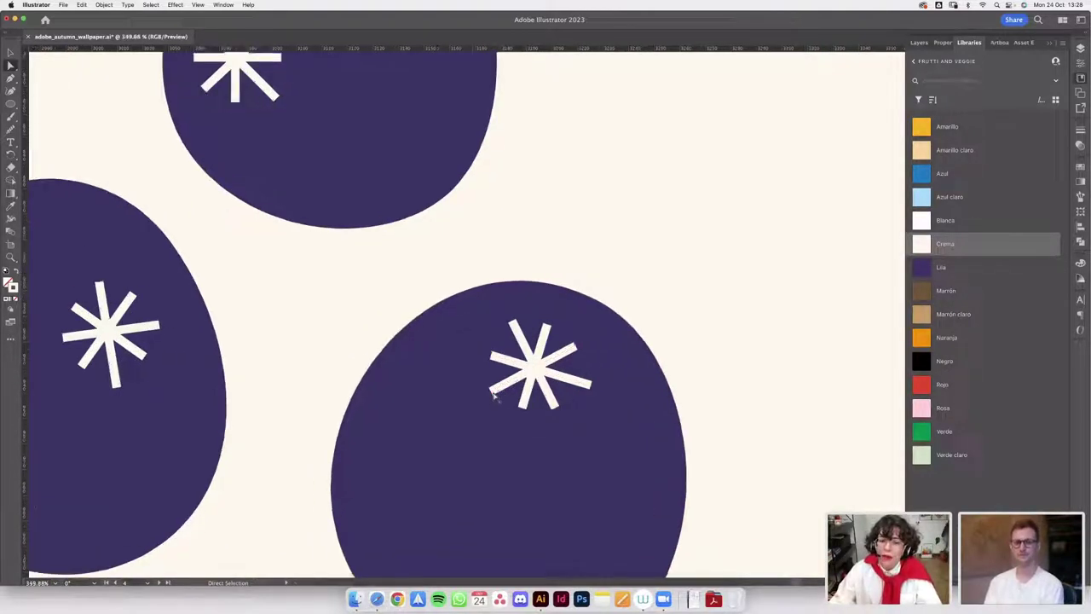
drag(491, 393, 508, 382)
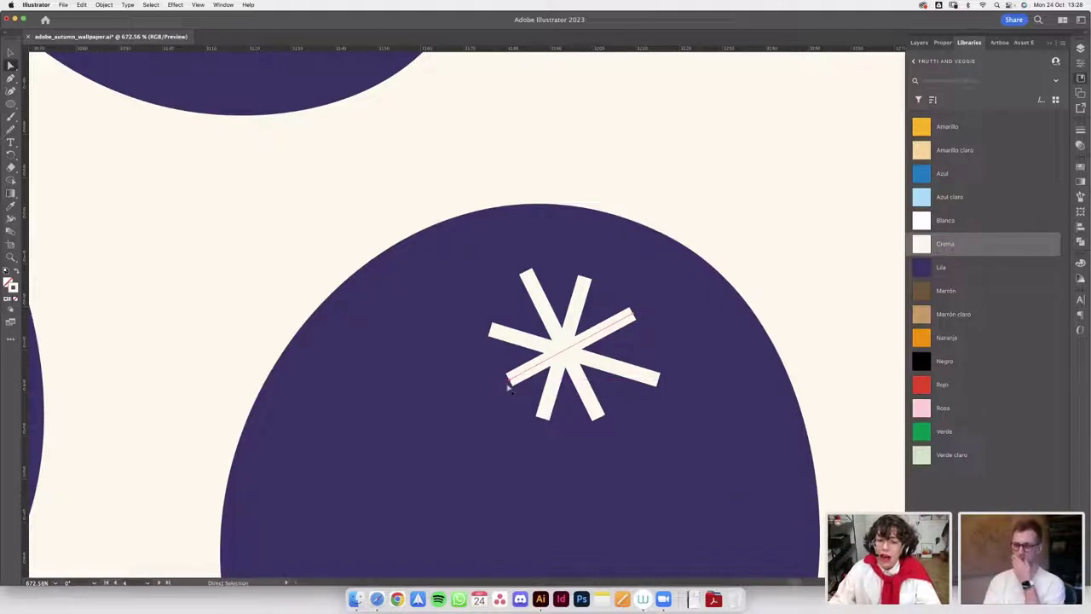
click(546, 419)
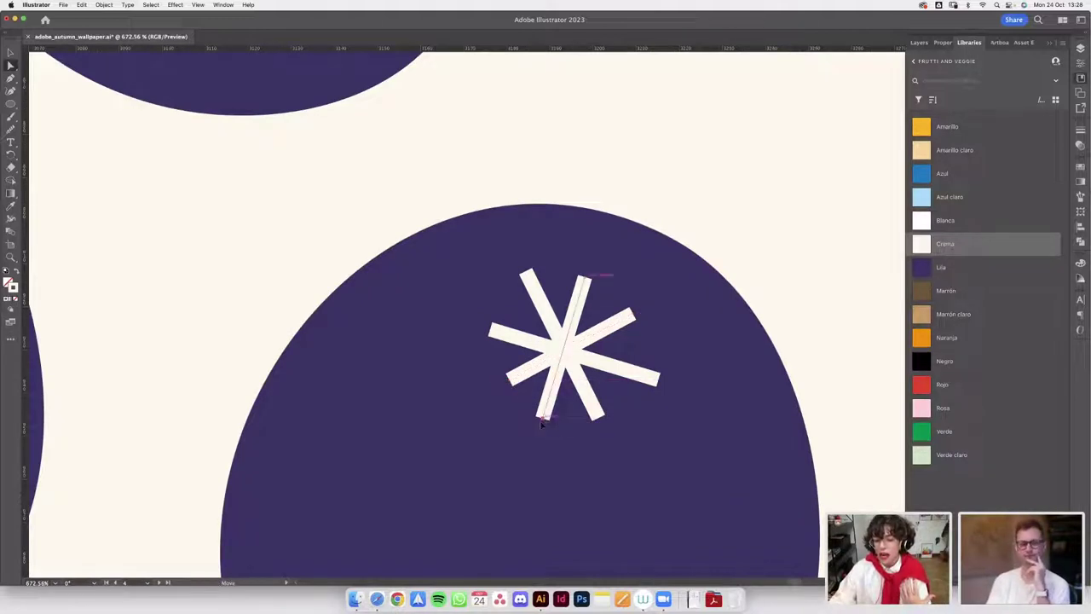
drag(545, 419, 535, 428)
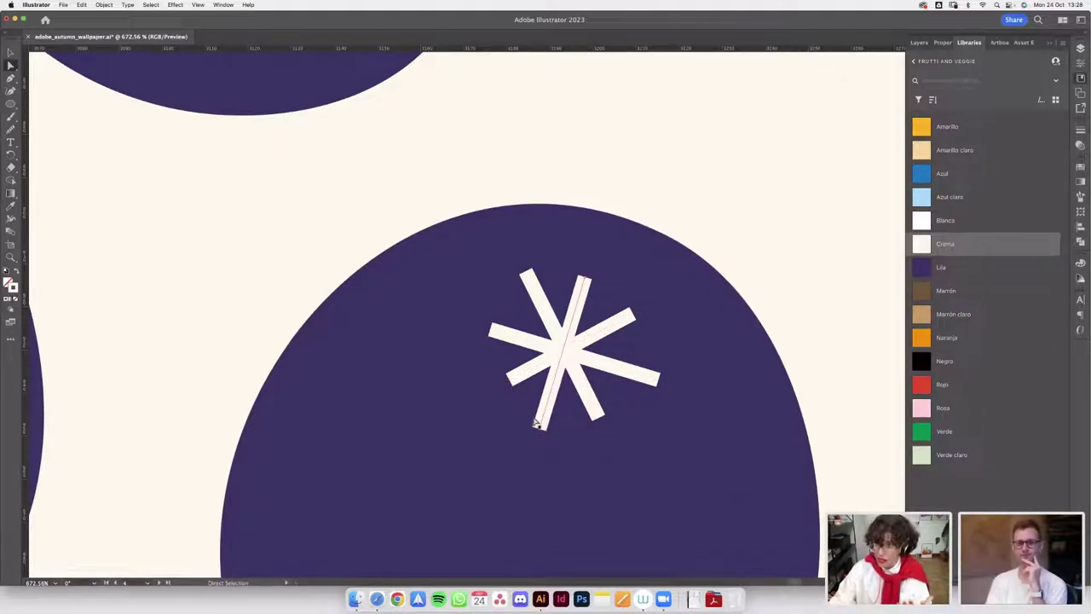
scroll(521, 353, down, 6)
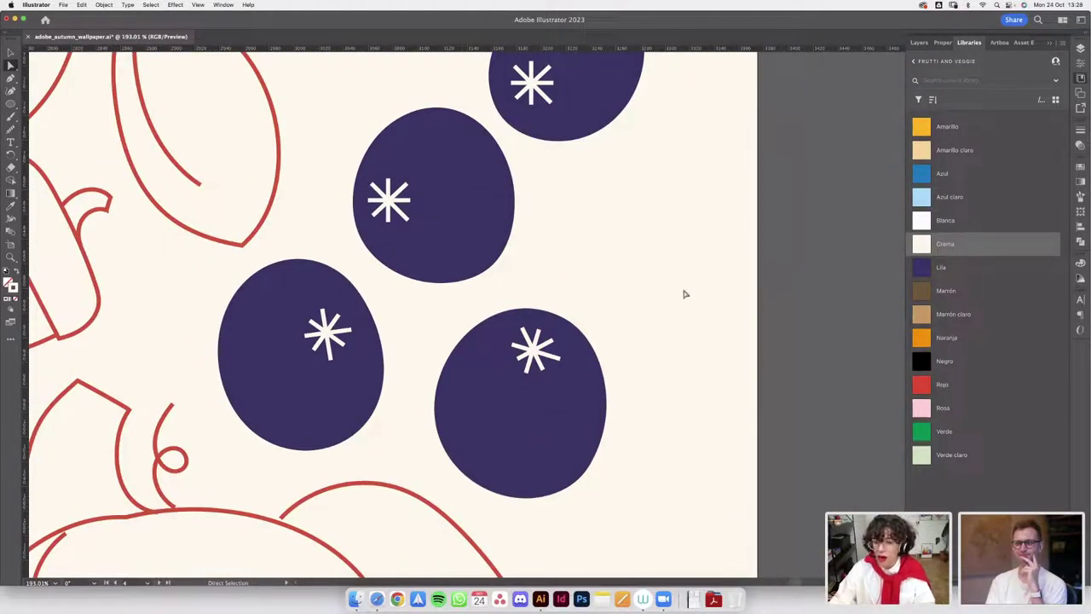
scroll(418, 175, down, 3)
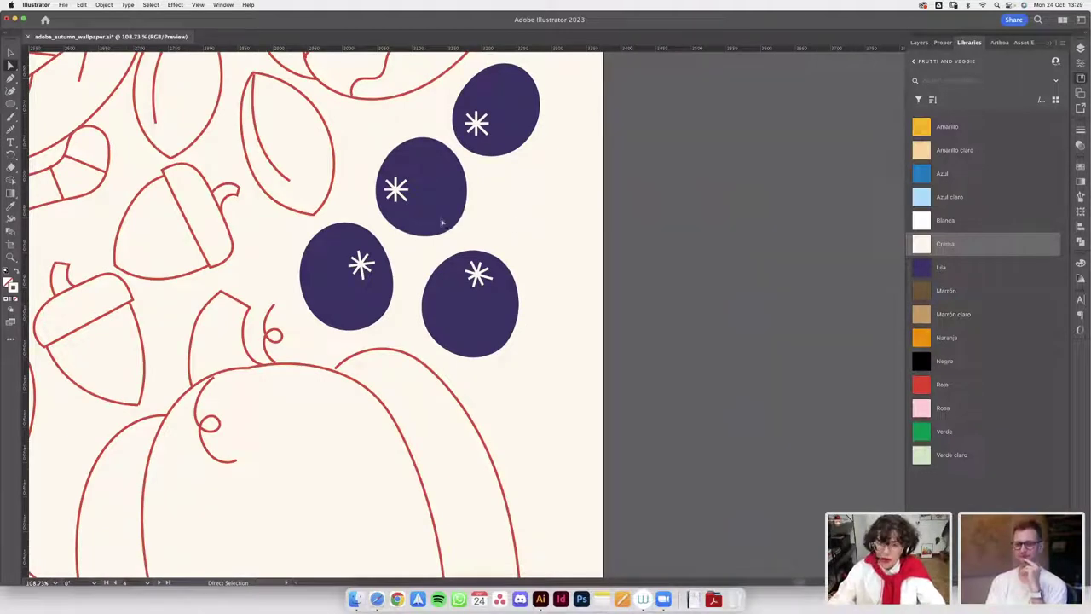
- Smooth the outlines of the three lower Lila berries with the Smooth tool, working around their uneven edges
scroll(449, 202, up, 3)
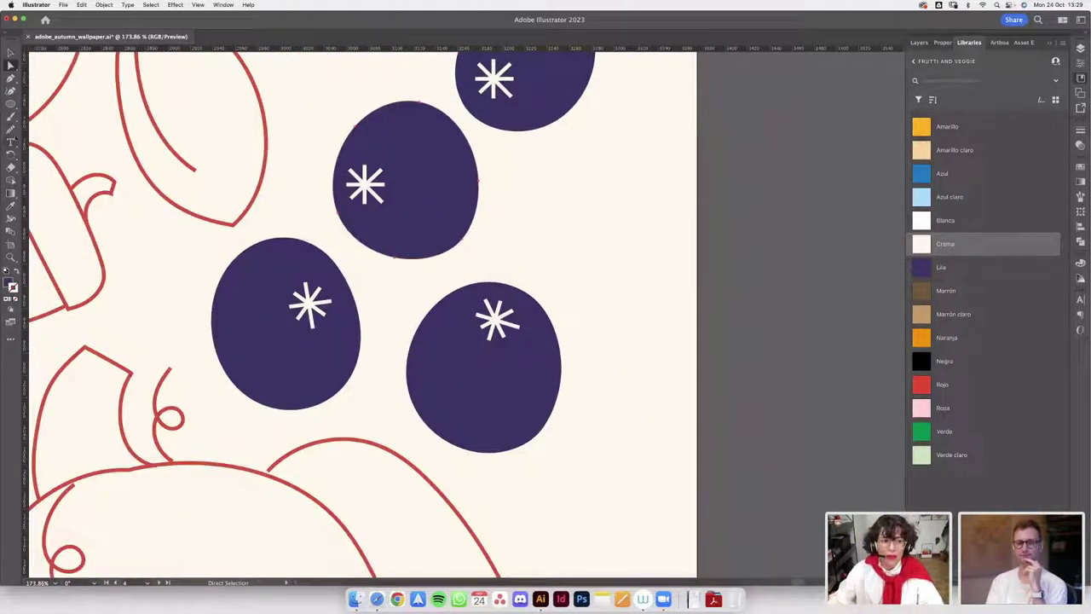
click(10, 129)
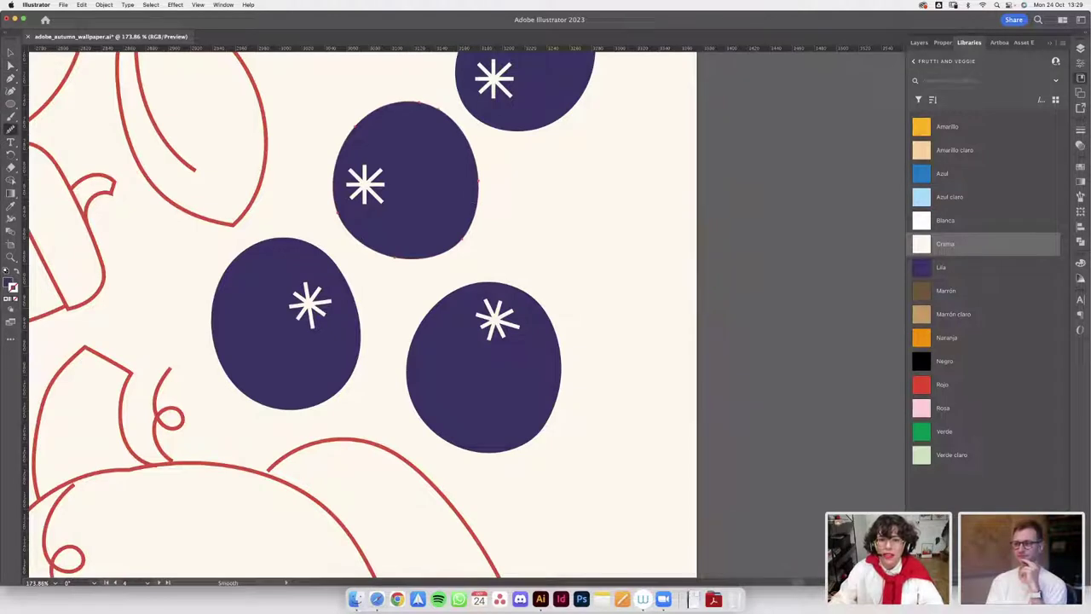
mouse_move(438, 109)
mouse_down()
mouse_move(482, 182)
mouse_move(483, 237)
mouse_move(396, 258)
mouse_up()
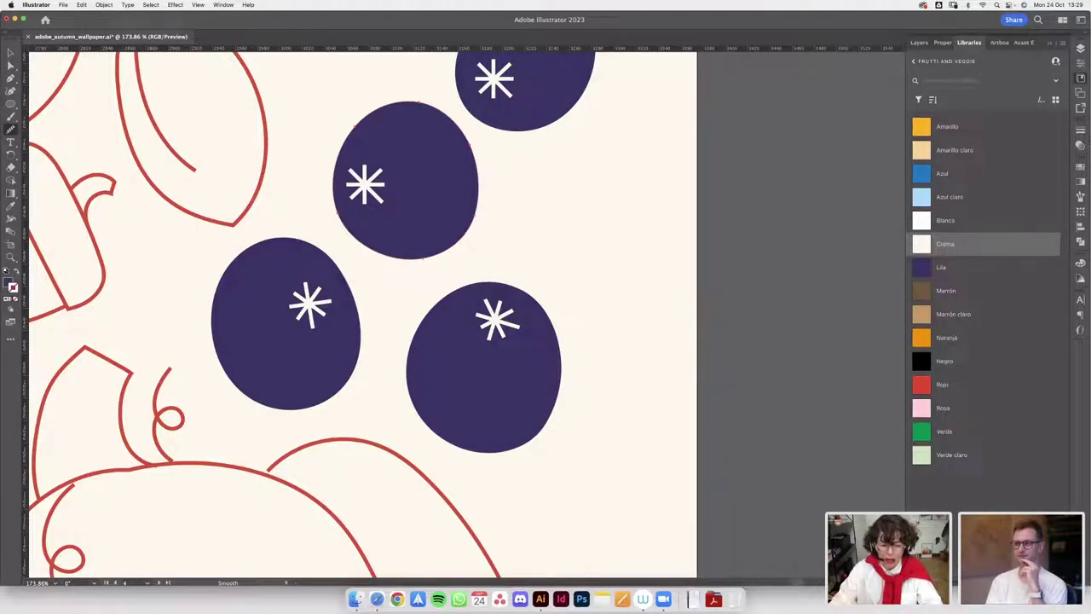
key(a)
click(10, 128)
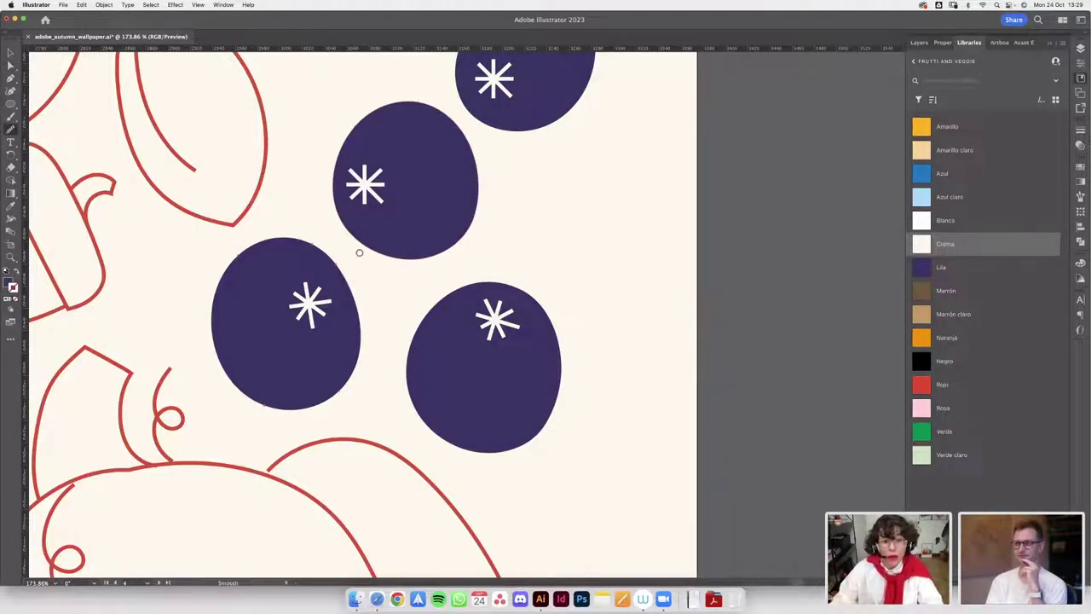
drag(222, 272, 211, 310)
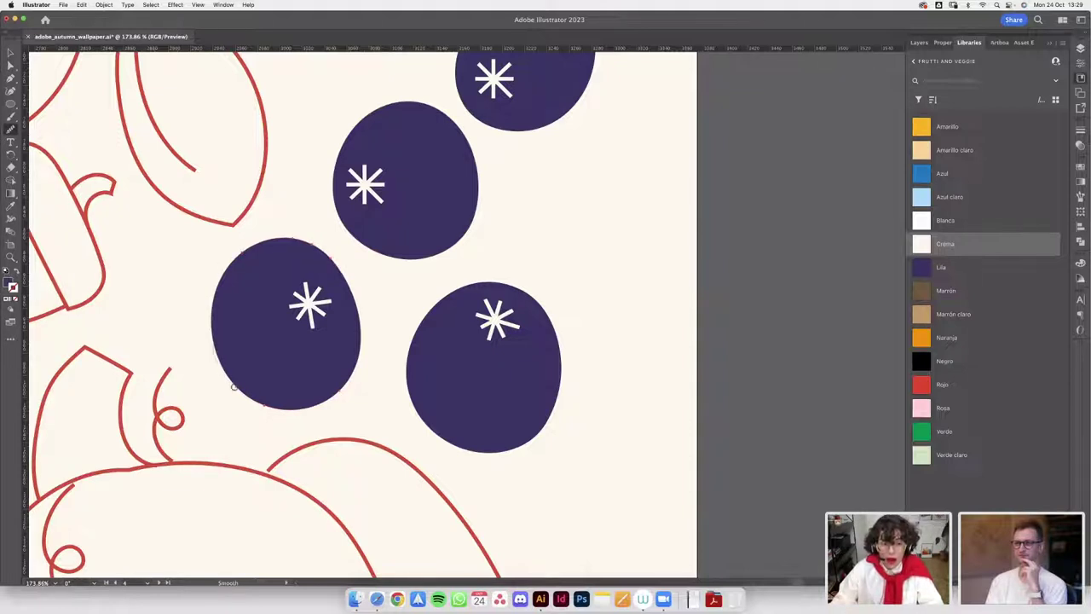
drag(235, 386, 346, 383)
key(a)
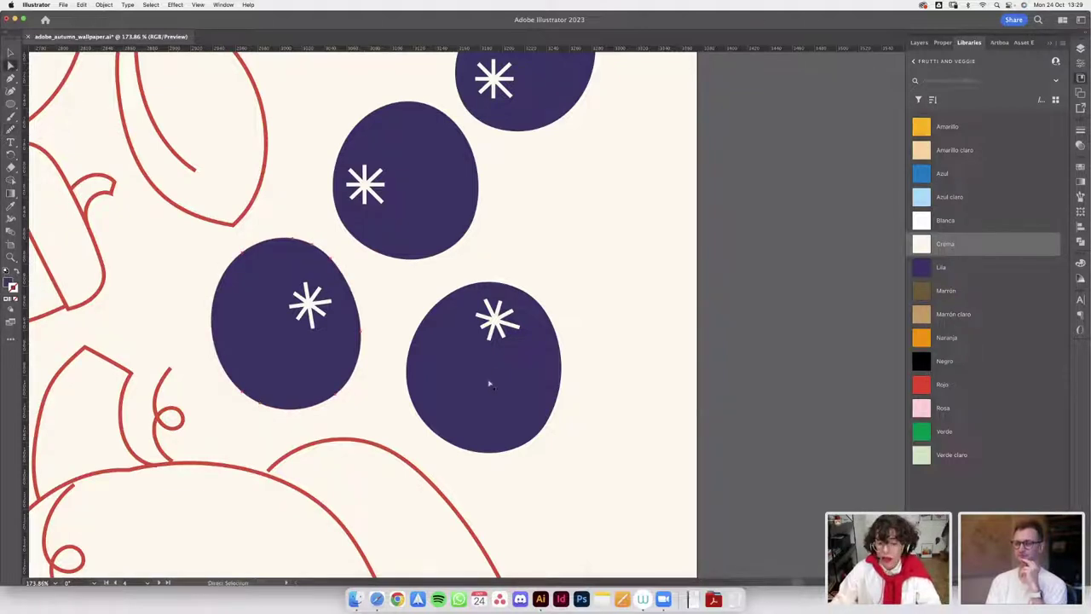
click(14, 127)
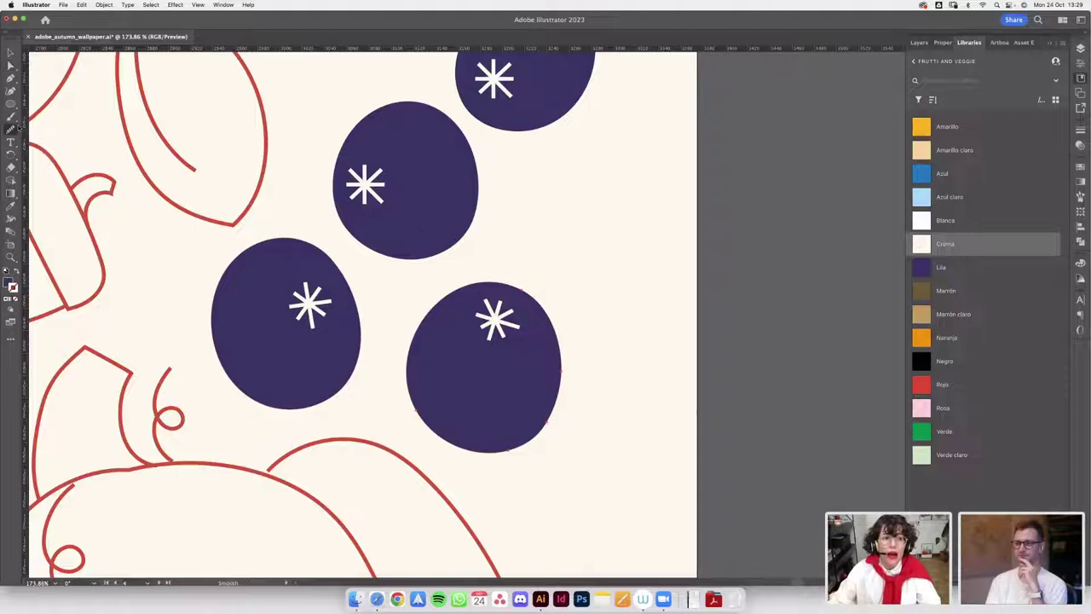
mouse_move(518, 288)
mouse_down()
mouse_move(560, 375)
mouse_move(503, 450)
mouse_up()
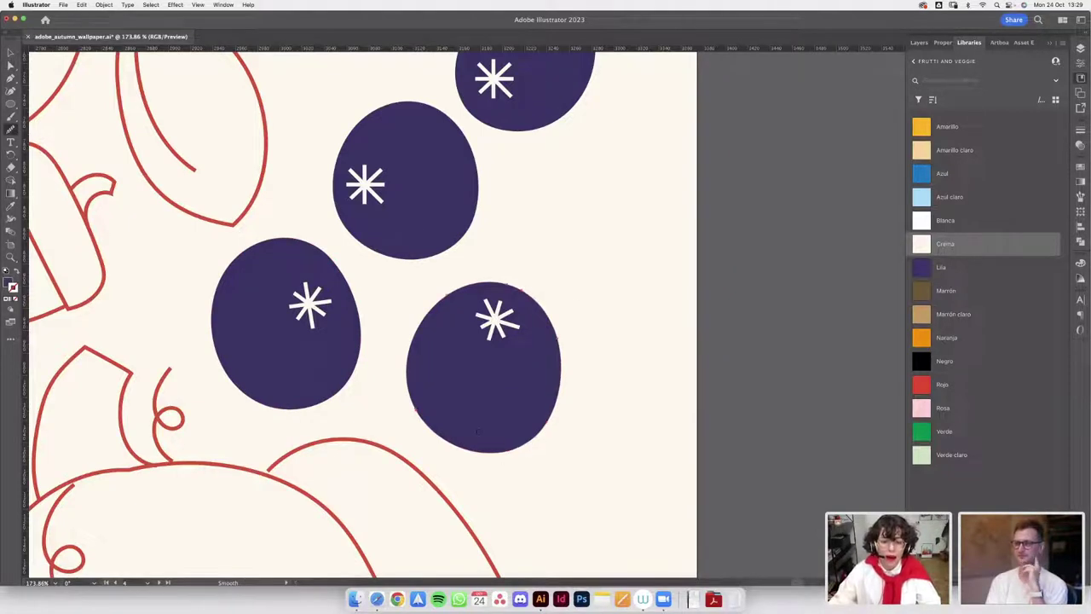
key(v)
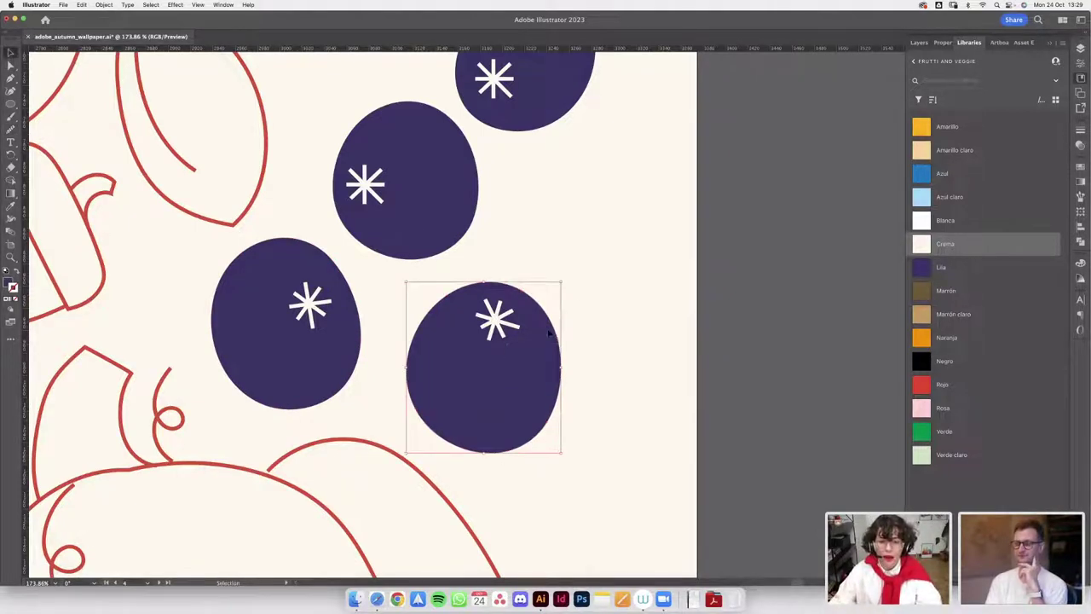
scroll(674, 309, down, 5)
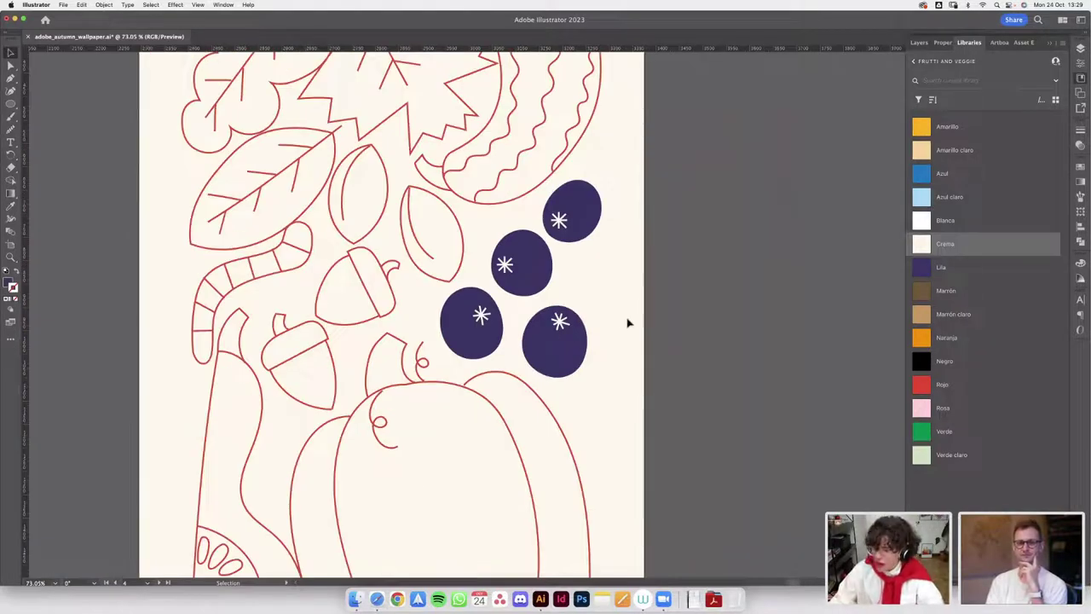
drag(683, 365, 605, 274)
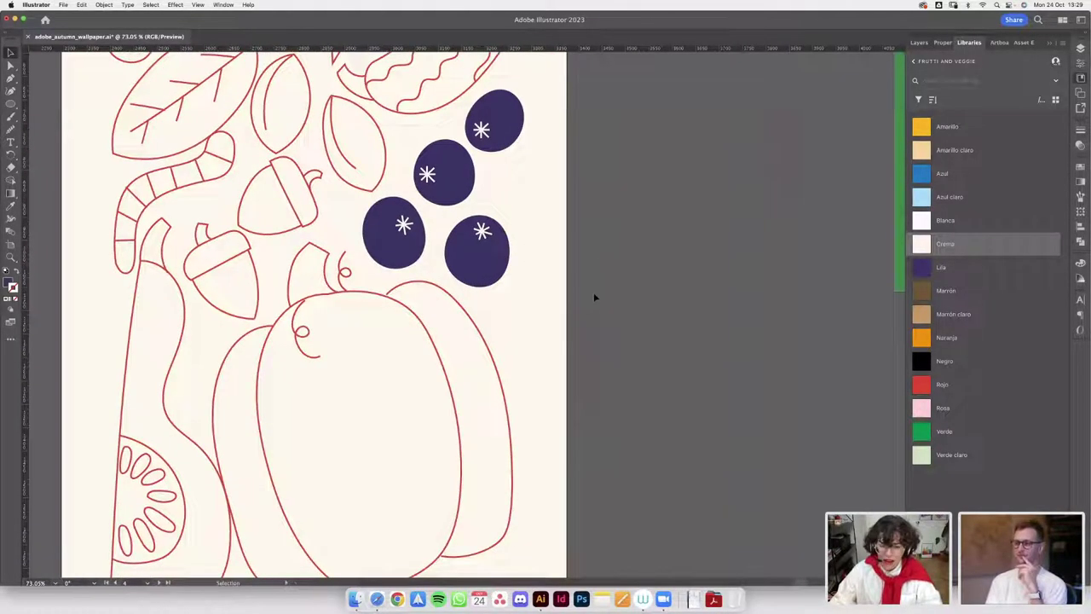
scroll(609, 353, down, 2)
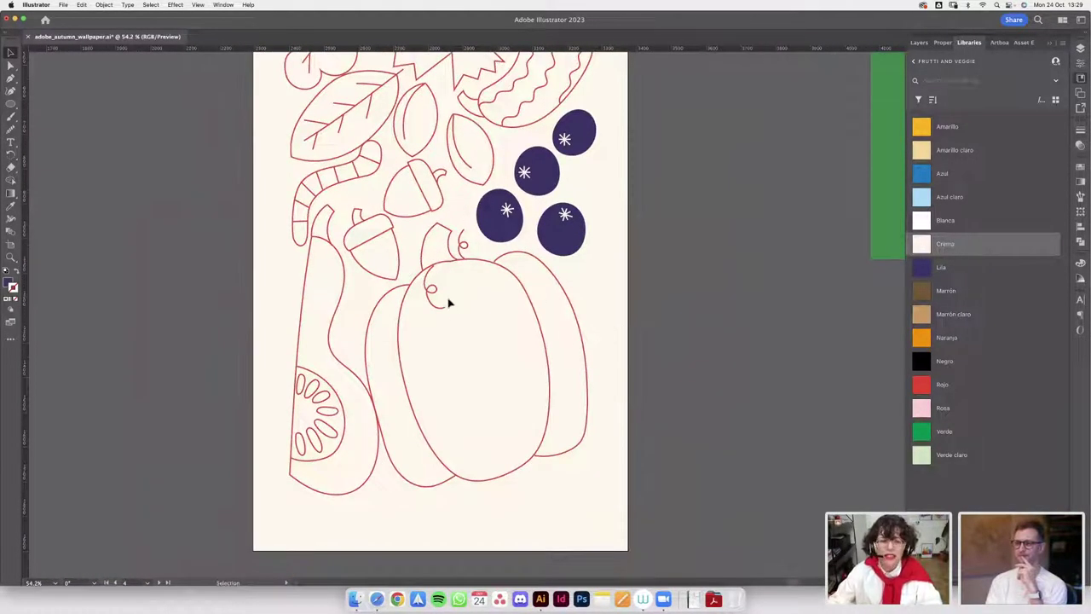
scroll(449, 303, down, 2)
drag(617, 274, 643, 321)
scroll(522, 286, up, 3)
click(525, 277)
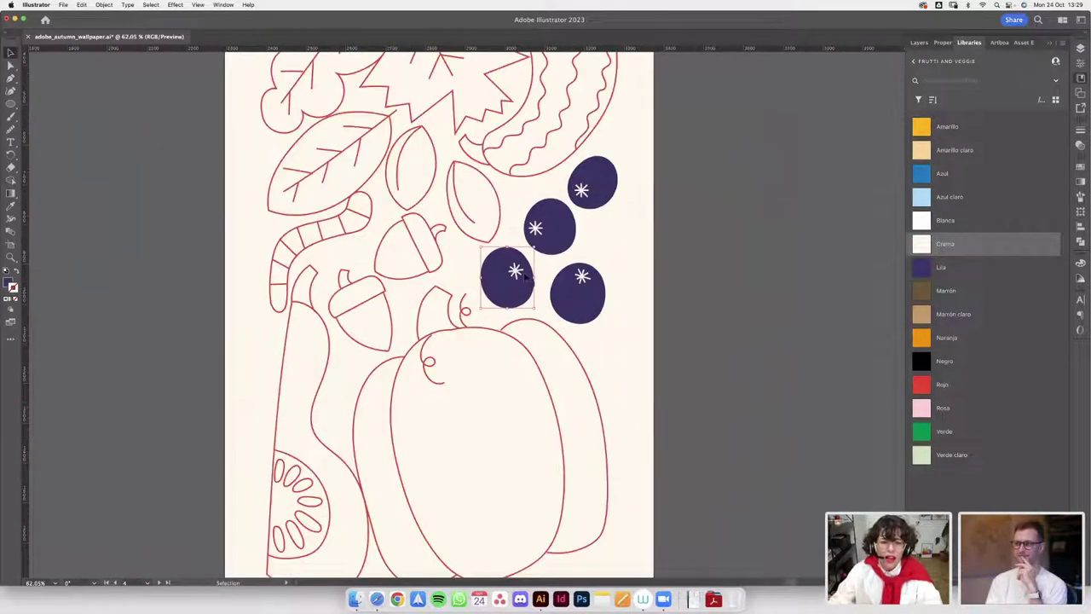
scroll(511, 269, up, 5)
click(10, 129)
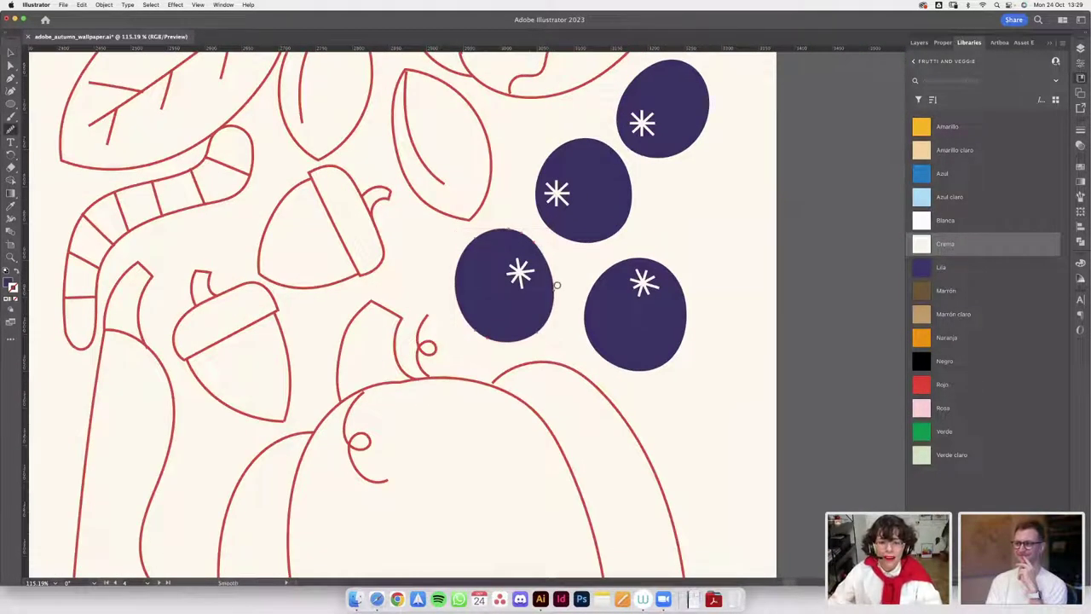
scroll(560, 293, down, 3)
key(v)
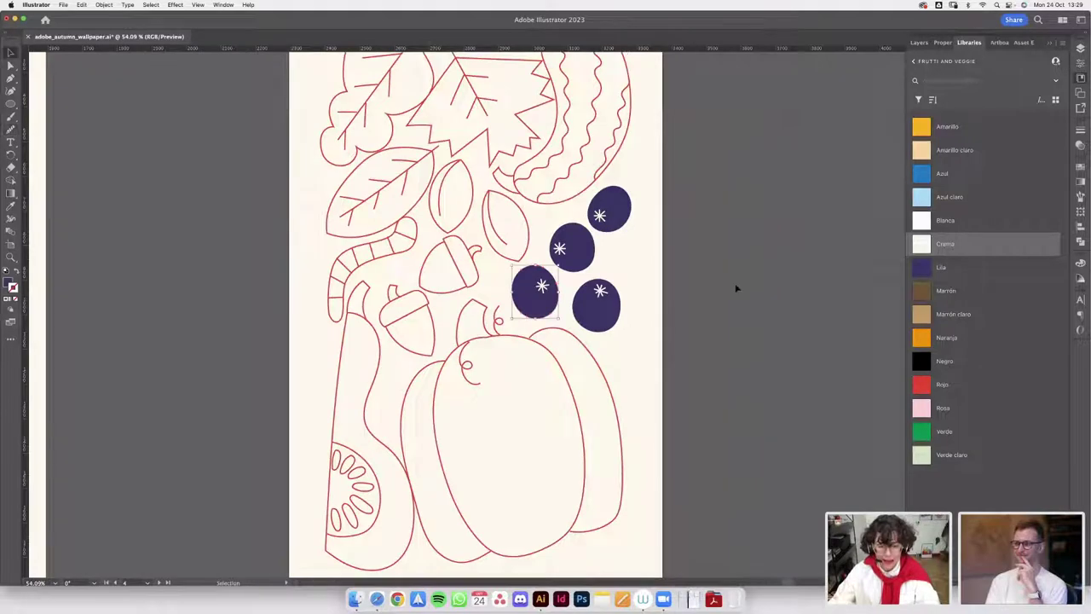
click(737, 288)
scroll(716, 292, right, 2)
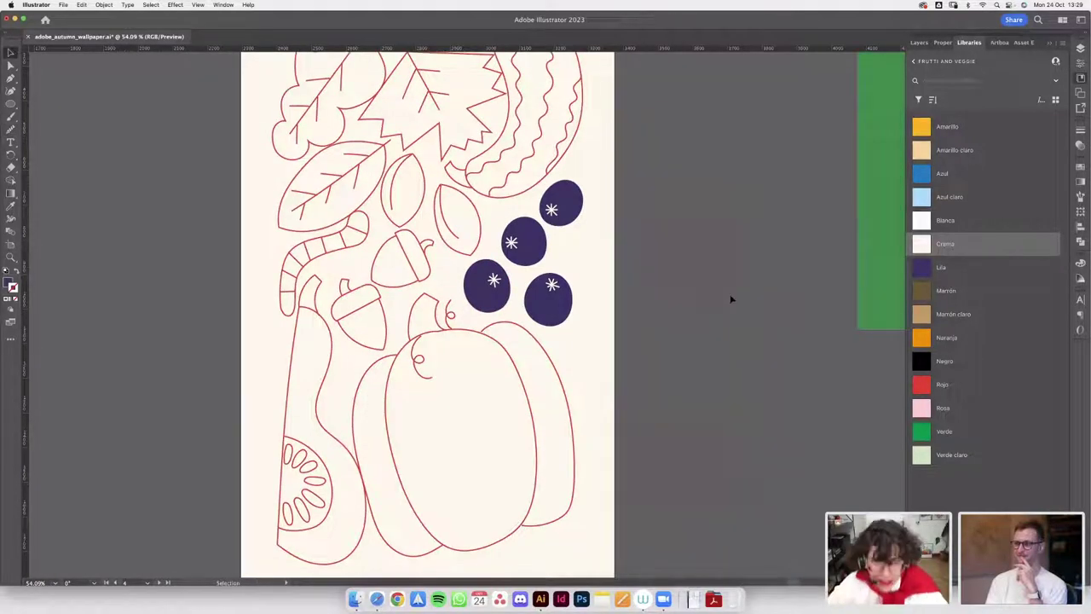
scroll(692, 302, down, 2)
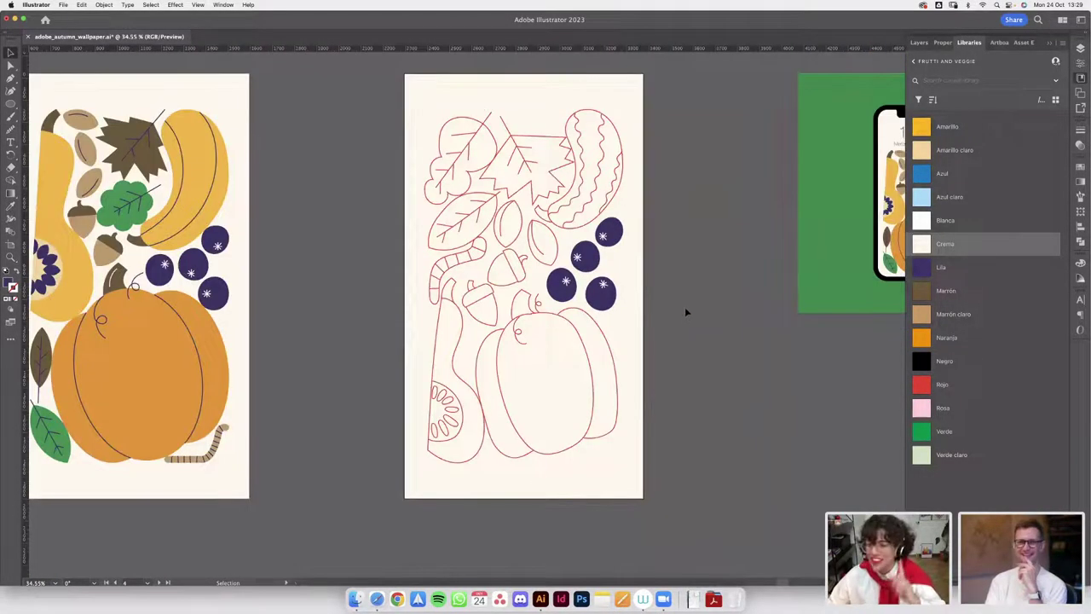
scroll(674, 316, right, 2)
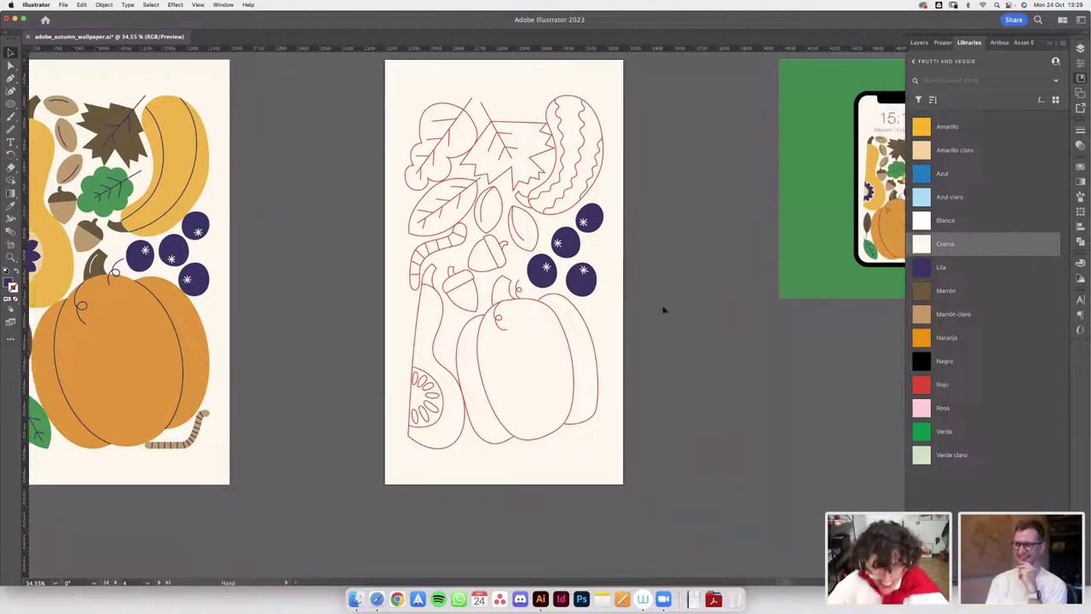
- Draw an upright rectangle on the empty canvas beside the line-drawing artboard and fill it with the Naranja library colour
scroll(550, 294, up, 2)
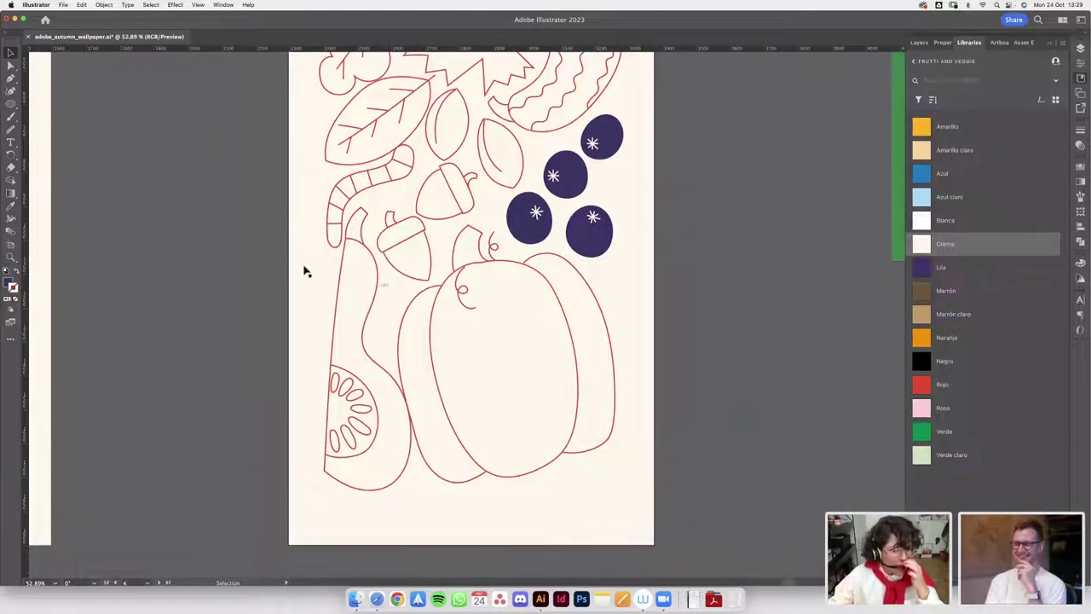
click(11, 103)
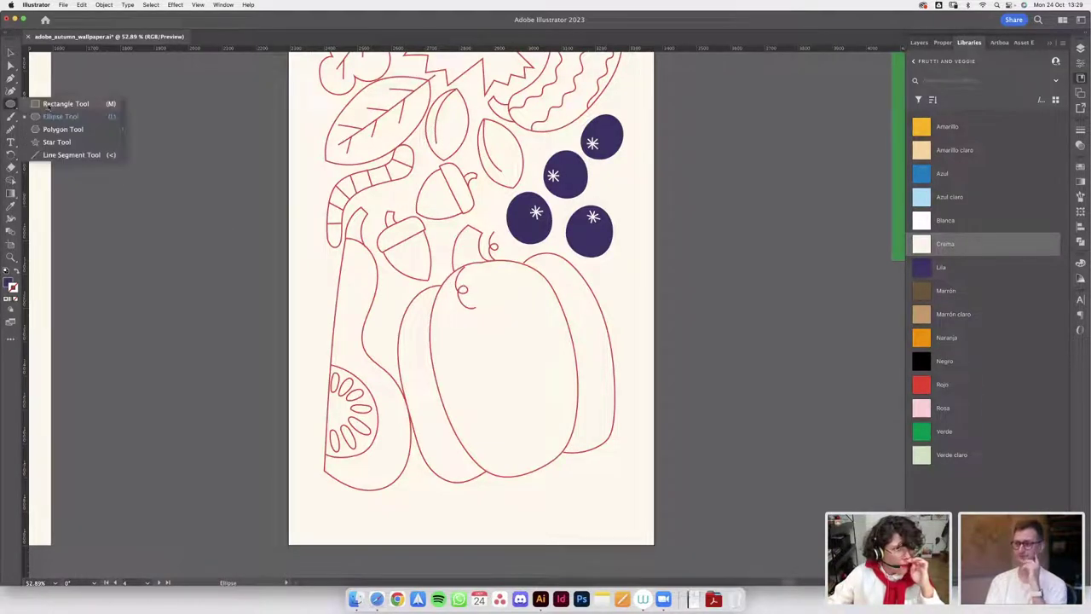
click(51, 103)
drag(688, 272, 825, 440)
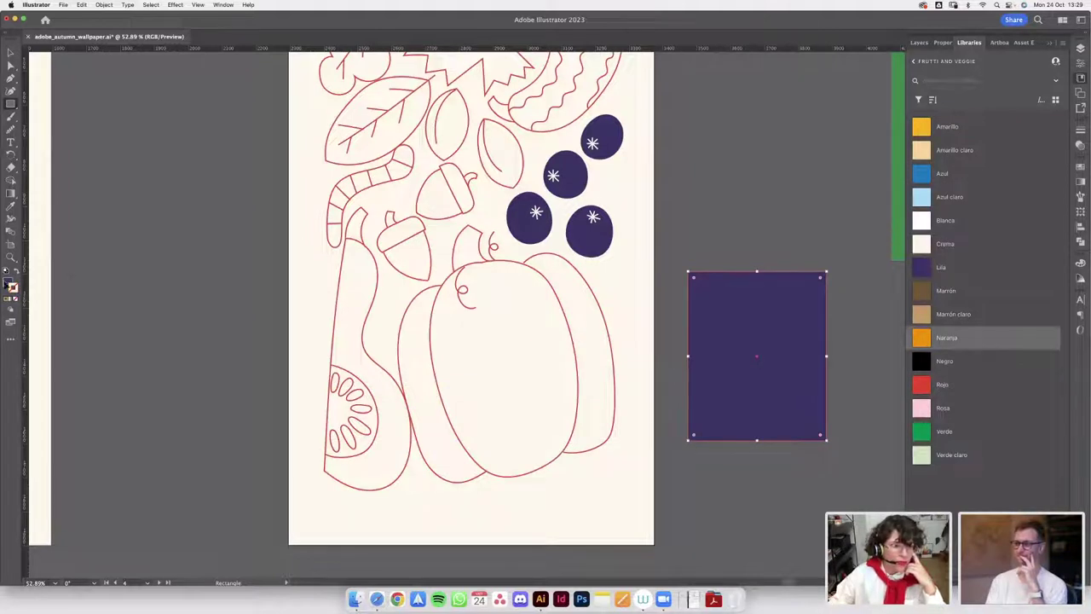
click(6, 282)
click(1080, 93)
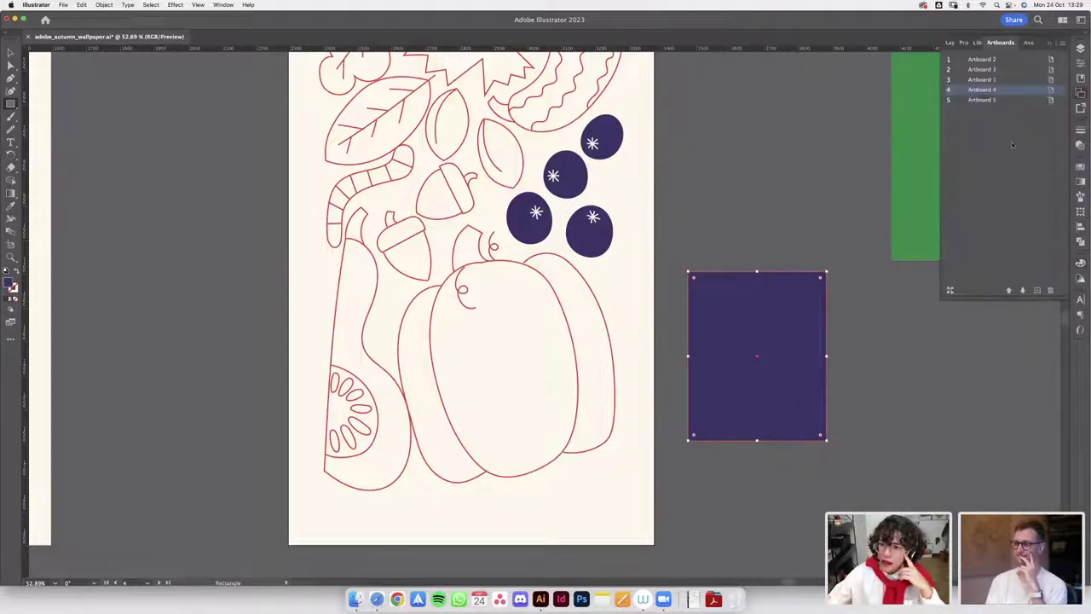
click(1081, 78)
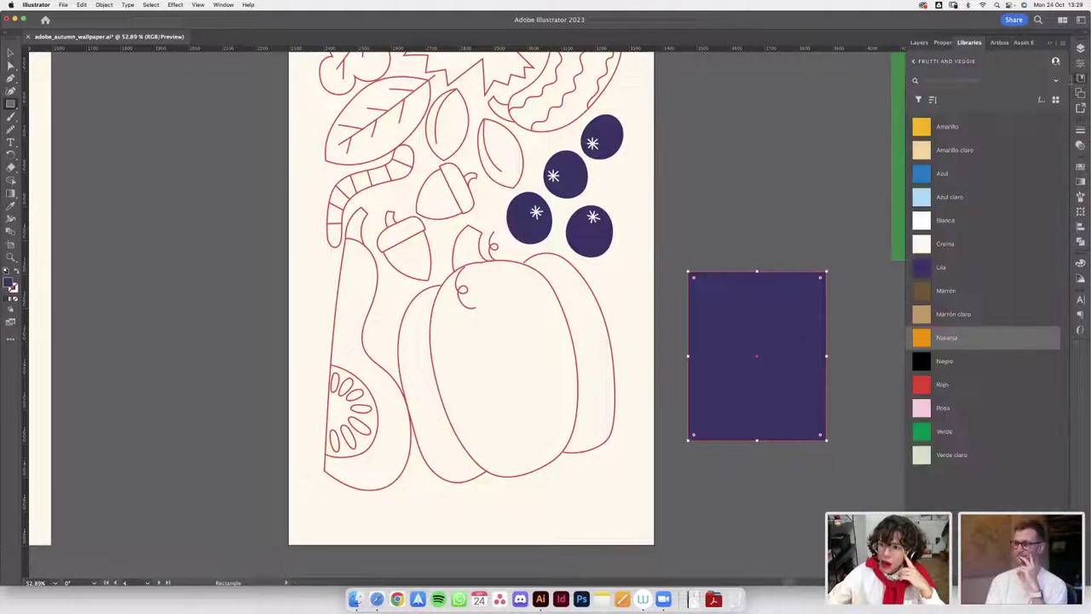
click(918, 341)
key(v)
click(727, 207)
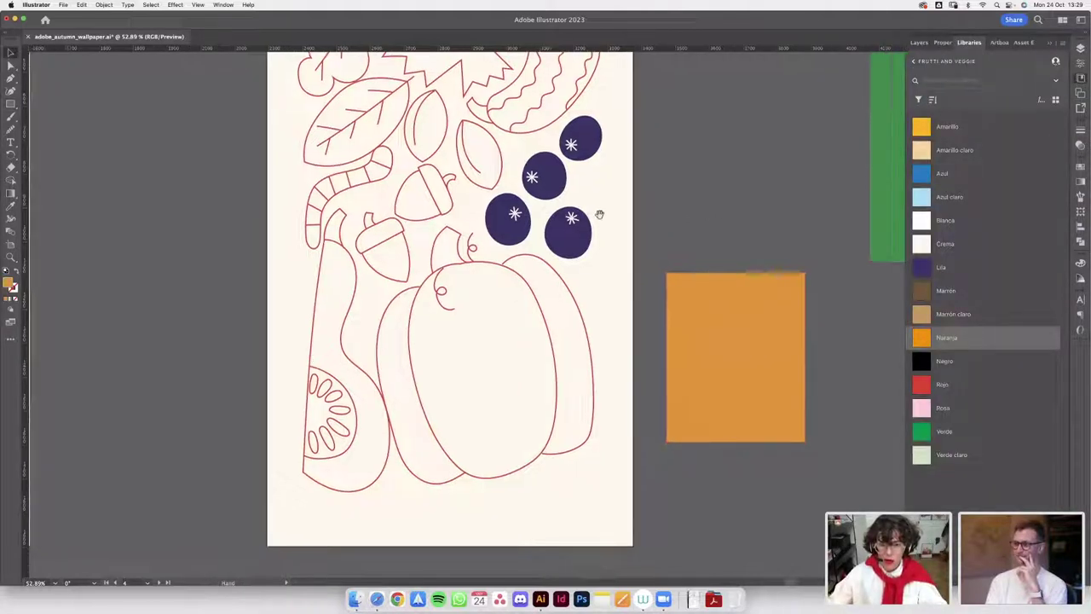
- Round the orange rectangle's corners to the maximum so that its top and bottom become semicircular
scroll(597, 213, right, 5)
drag(673, 279, 607, 341)
scroll(651, 230, down, 3)
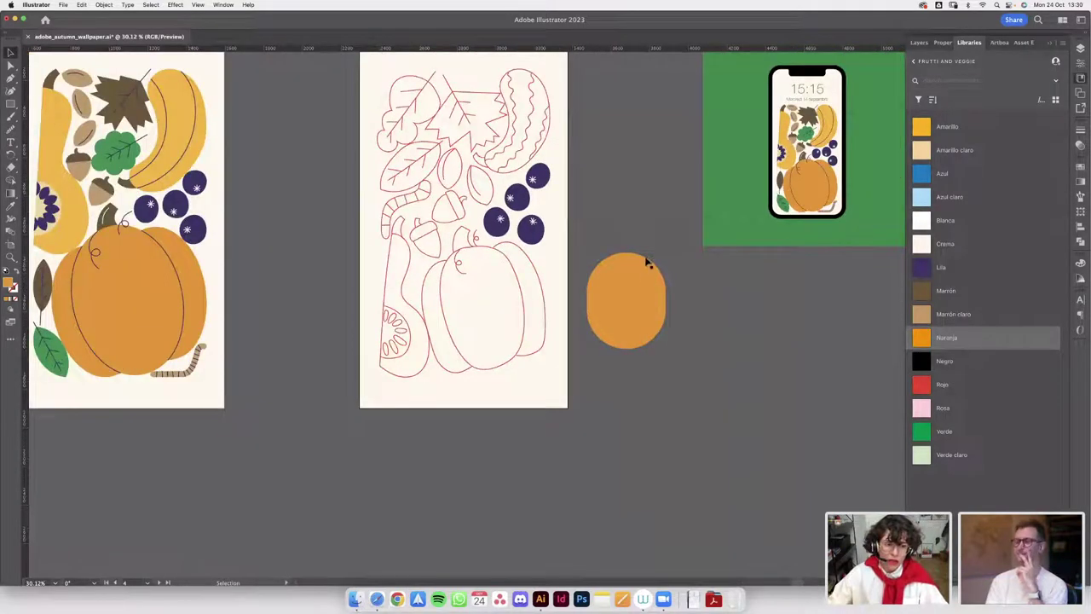
scroll(650, 277, down, 2)
scroll(695, 290, up, 4)
- Try to stretch the rounded orange shape downward from its lower edge and undo the change
click(706, 288)
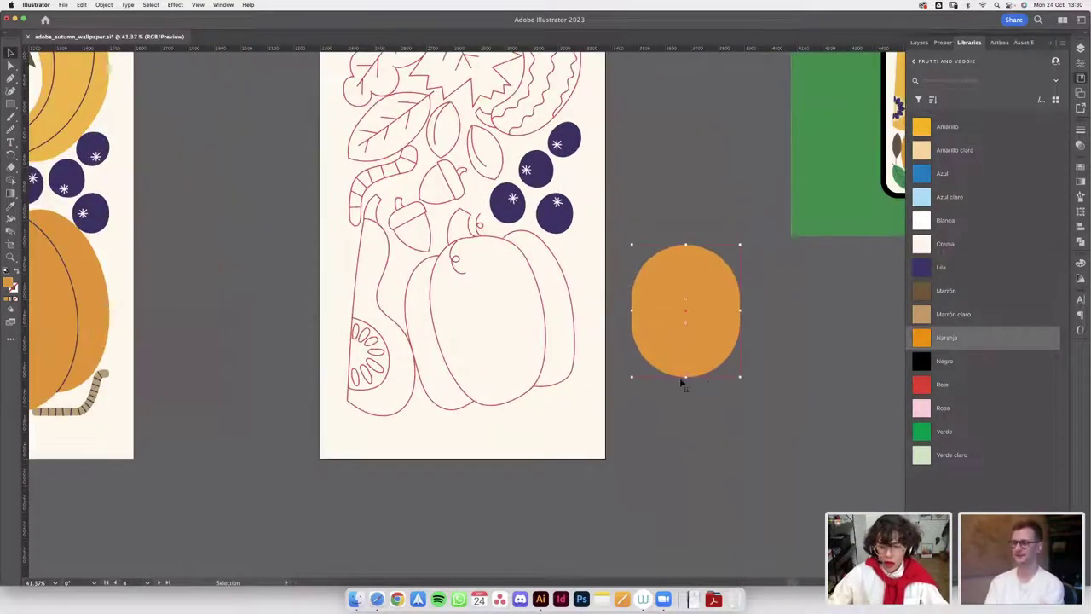
drag(685, 376, 687, 400)
key(super+z)
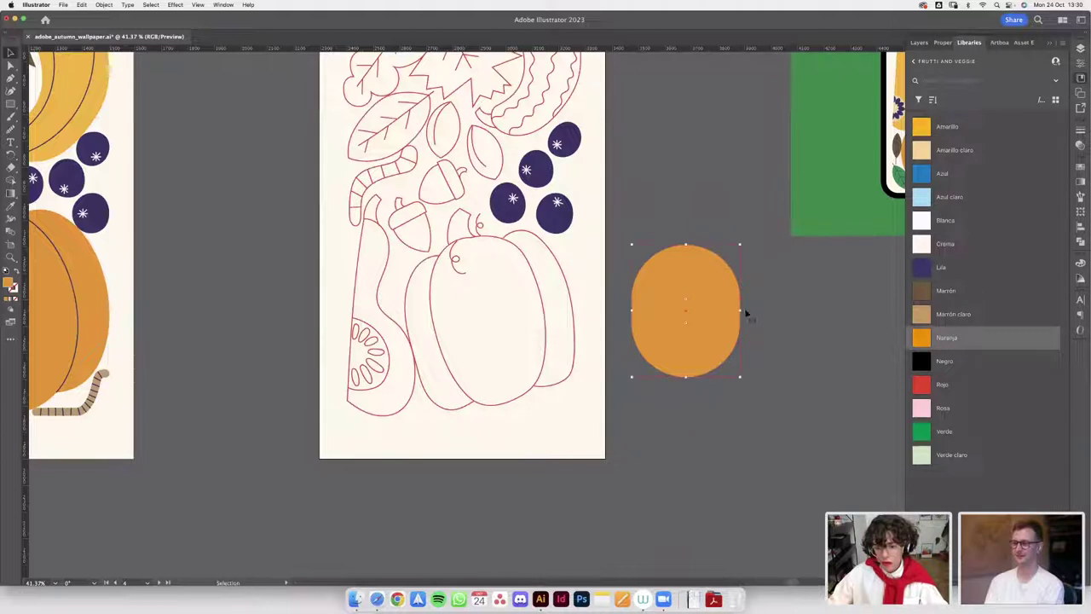
- Shift the rounded orange shape slightly downward beside the artboard and deselect it
mouse_move(699, 262)
mouse_down()
mouse_move(607, 280)
mouse_move(710, 273)
mouse_move(697, 274)
mouse_up()
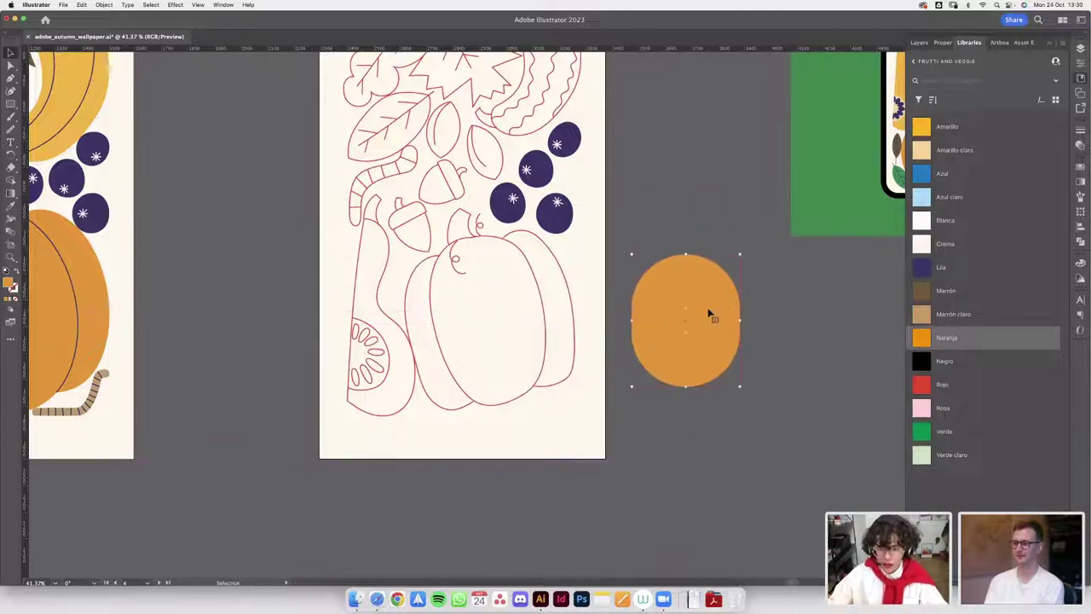
scroll(710, 310, up, 1)
scroll(721, 303, up, 2)
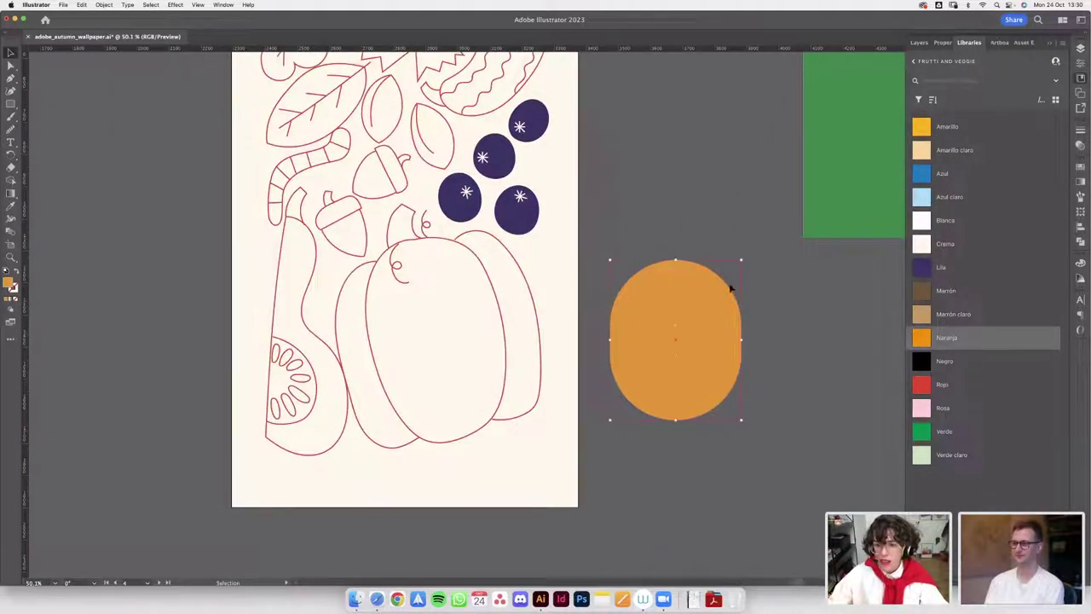
scroll(768, 278, right, 3)
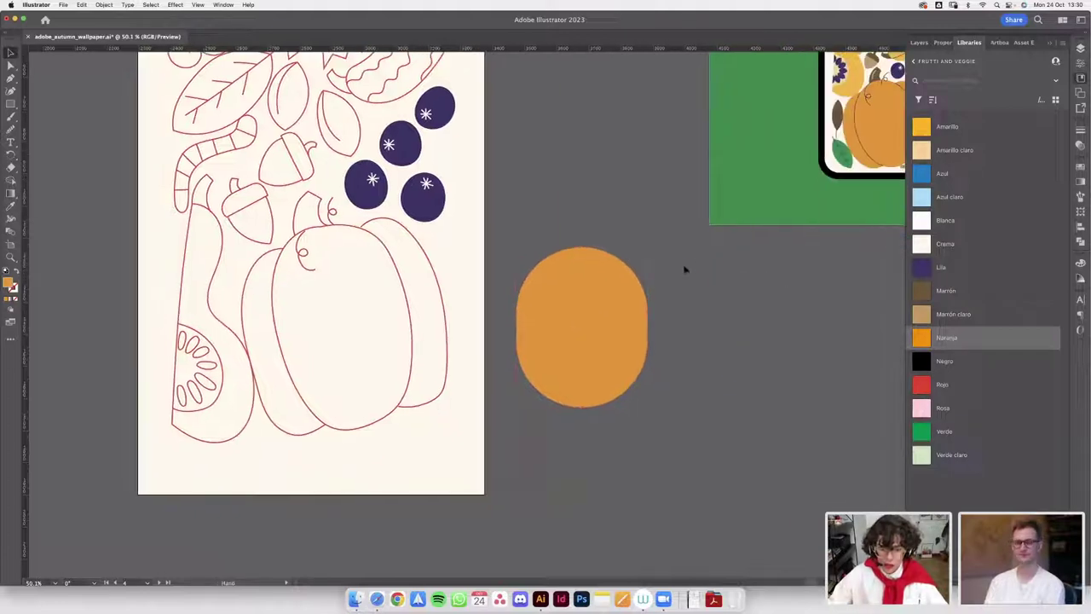
- Smooth the lower-right curve and the upper edge of the pumpkin's central segment with the Smooth tool
scroll(333, 250, up, 3)
click(335, 232)
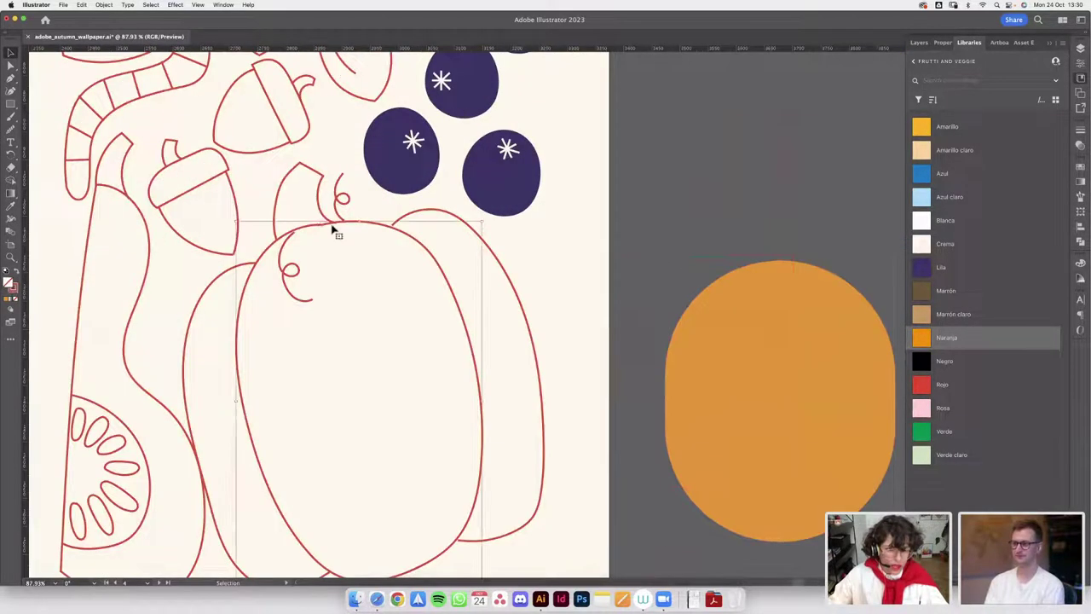
scroll(341, 231, down, 3)
scroll(368, 246, up, 2)
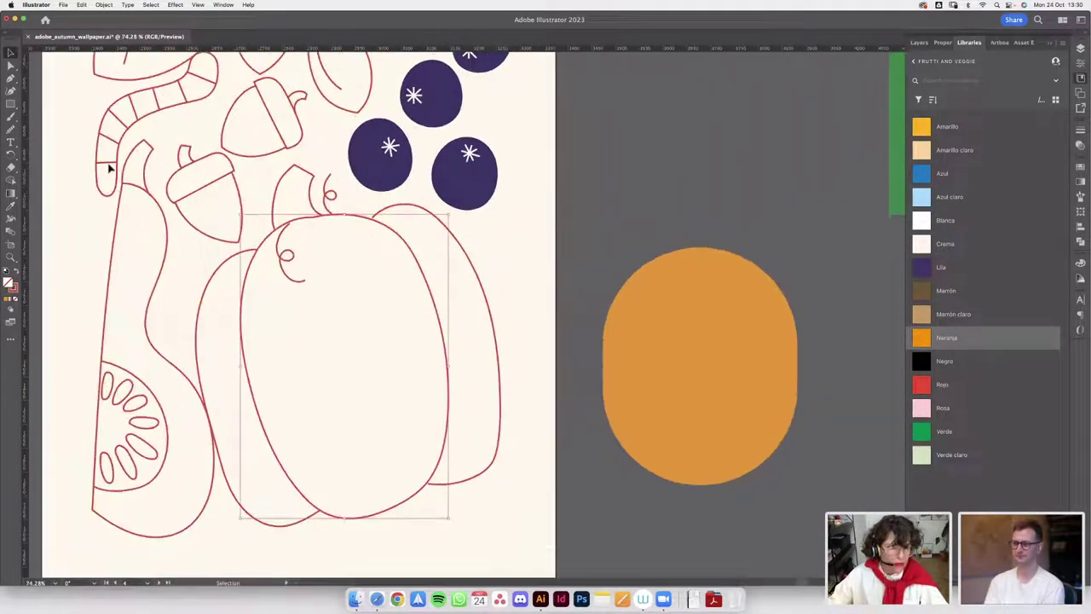
click(10, 128)
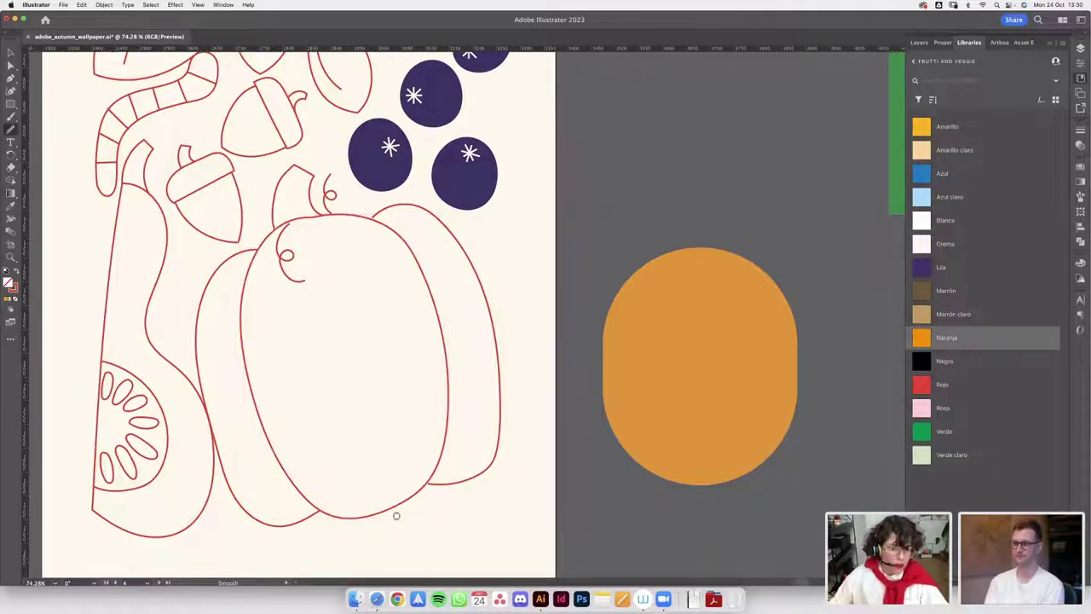
drag(417, 501, 422, 469)
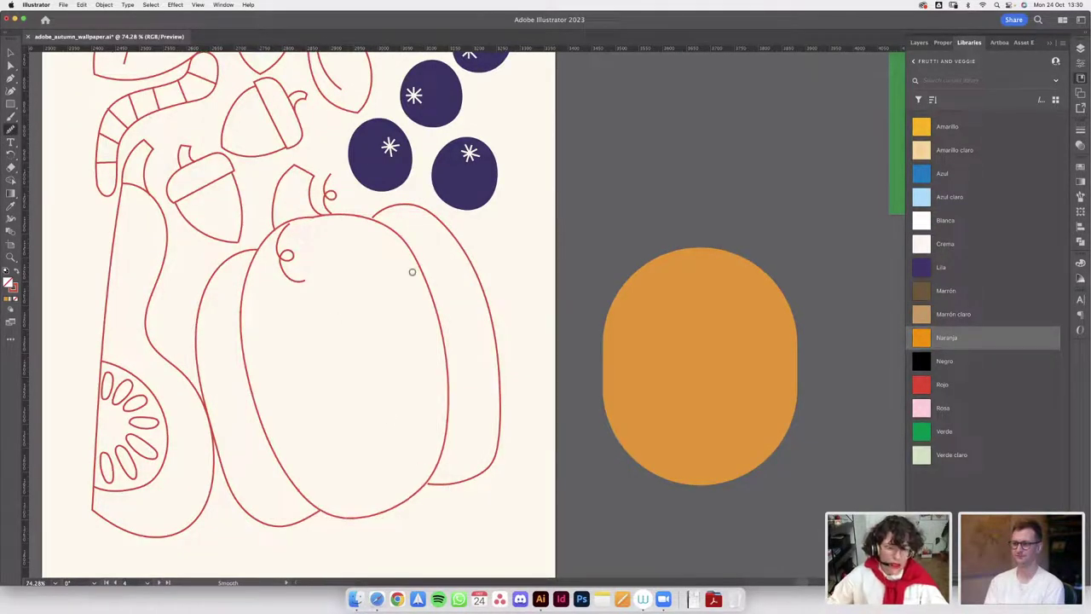
mouse_move(310, 216)
mouse_down()
mouse_move(349, 214)
mouse_move(434, 262)
mouse_up()
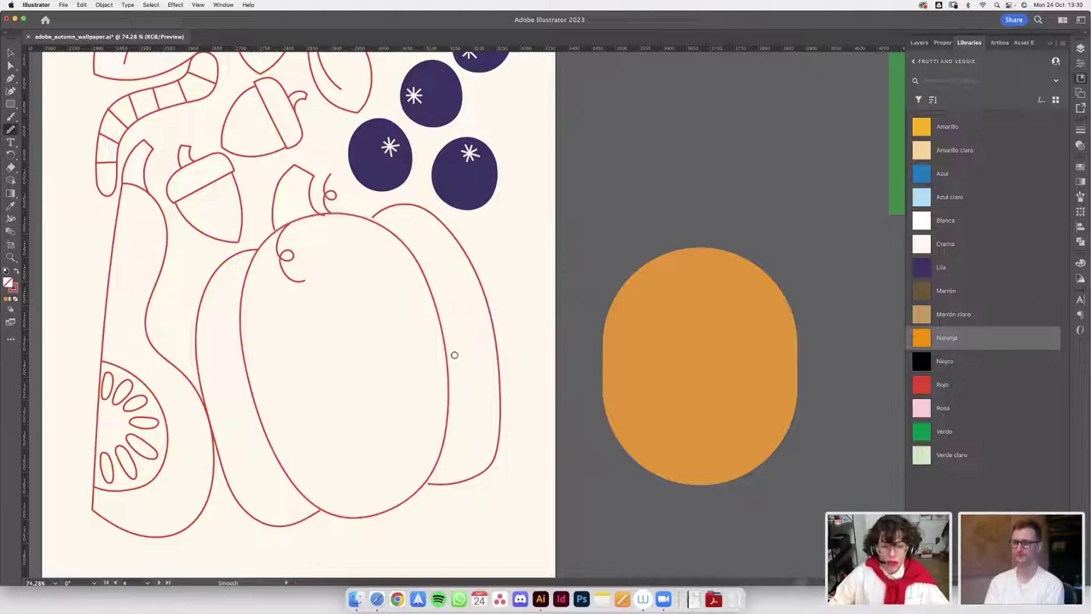
- Fill the pumpkin's central segment with the orange of the rounded shape beside the artboard, using the Eyedropper
scroll(451, 392, down, 3)
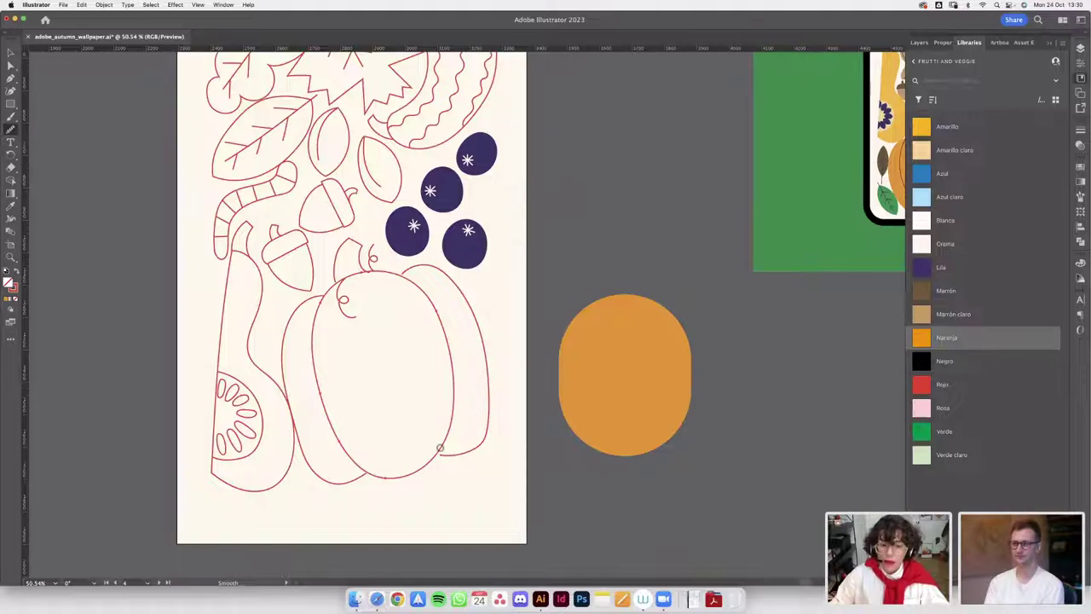
scroll(440, 448, up, 2)
key(i)
click(733, 332)
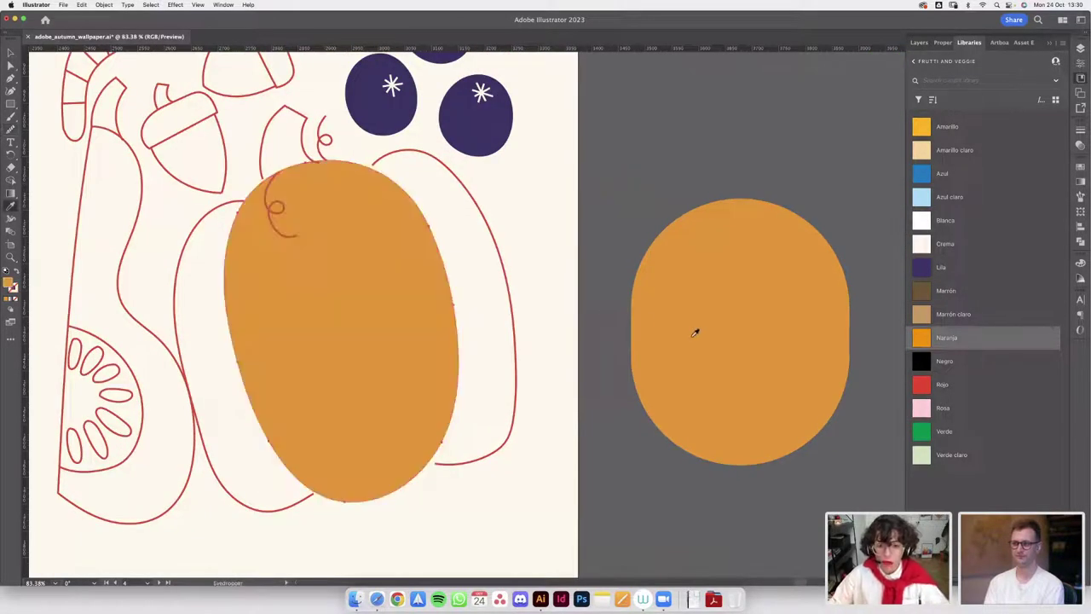
scroll(609, 312, down, 2)
scroll(474, 428, up, 3)
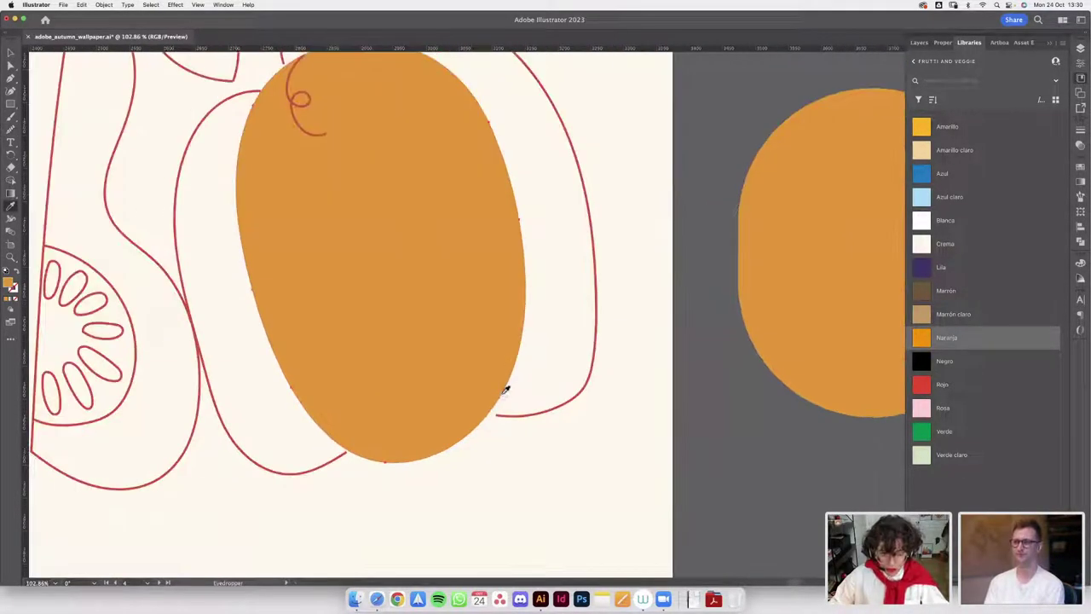
- Adjust the anchor point on the lower-right curve of the orange central segment
key(a)
drag(504, 394, 518, 407)
scroll(520, 414, down, 3)
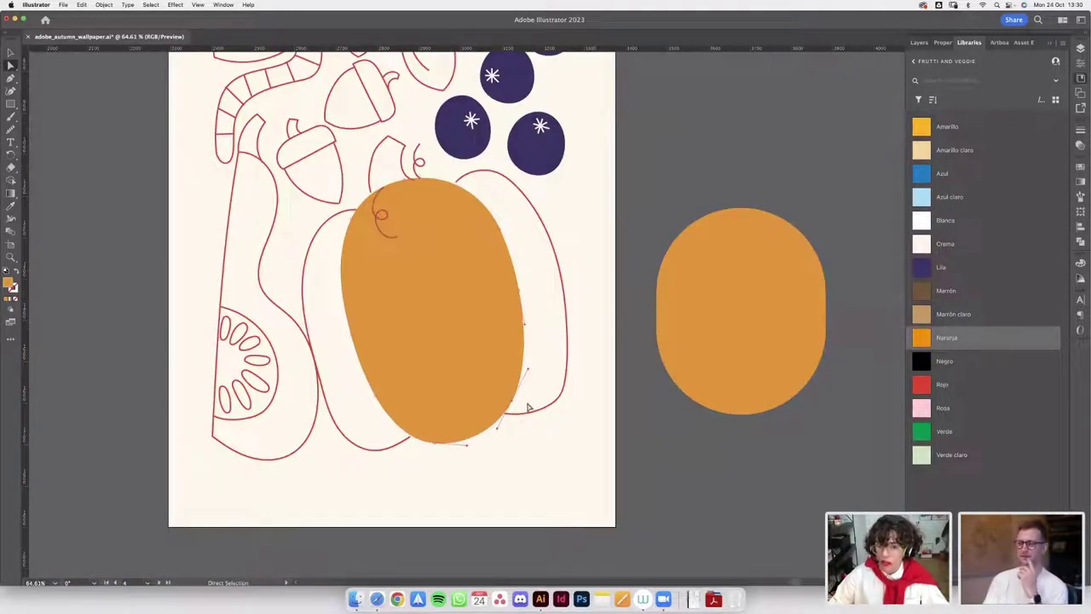
- Smooth the central segment's lower-right edge, shift its right-side anchor point slightly downward, and deselect it
scroll(522, 382, down, 3)
scroll(448, 205, down, 2)
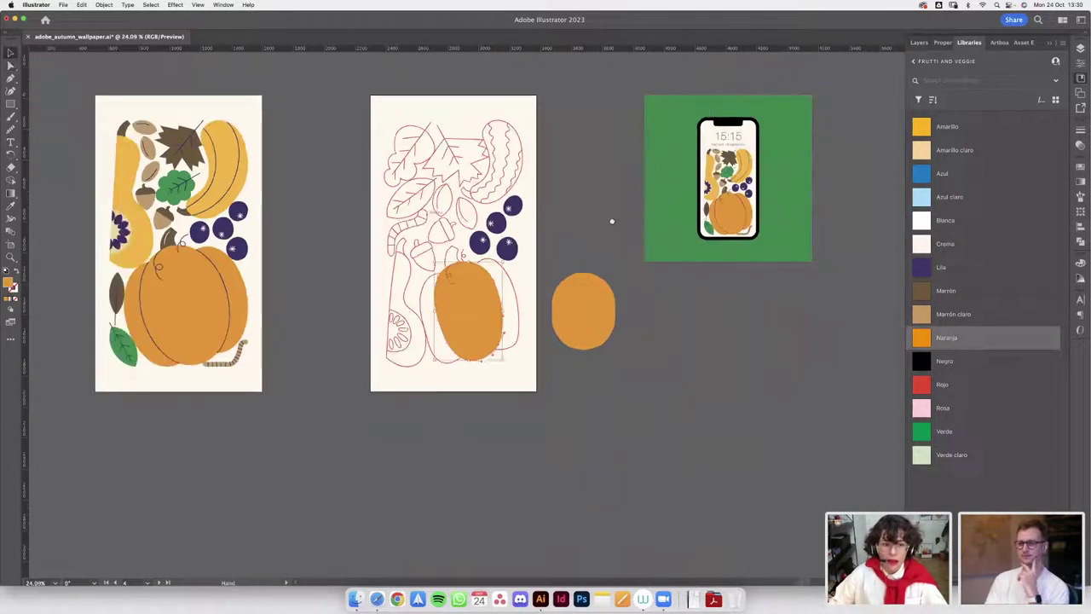
scroll(256, 188, left, 5)
scroll(353, 320, right, 5)
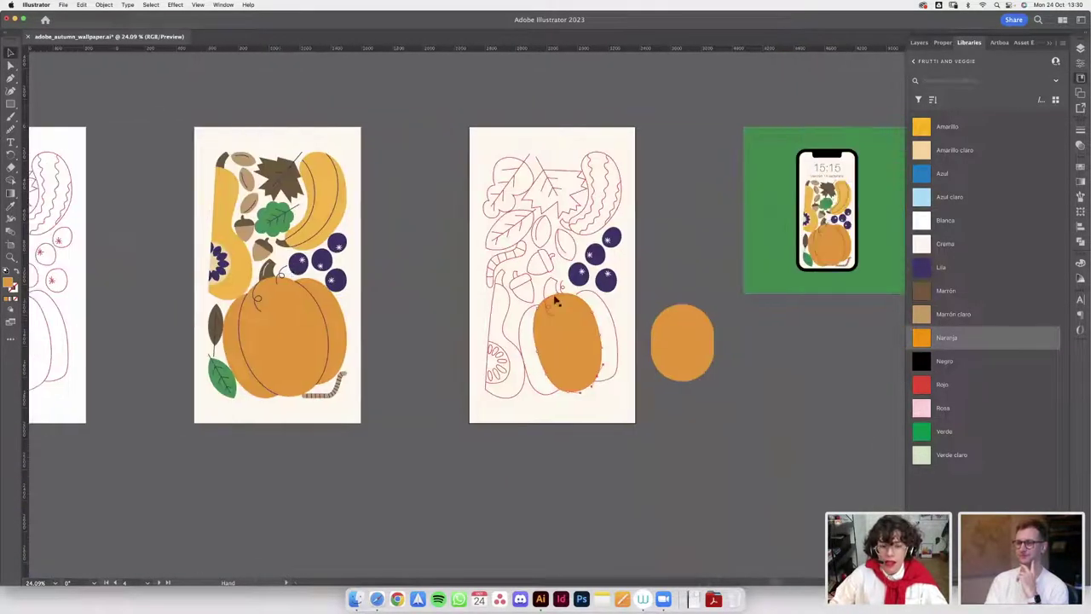
scroll(605, 375, up, 5)
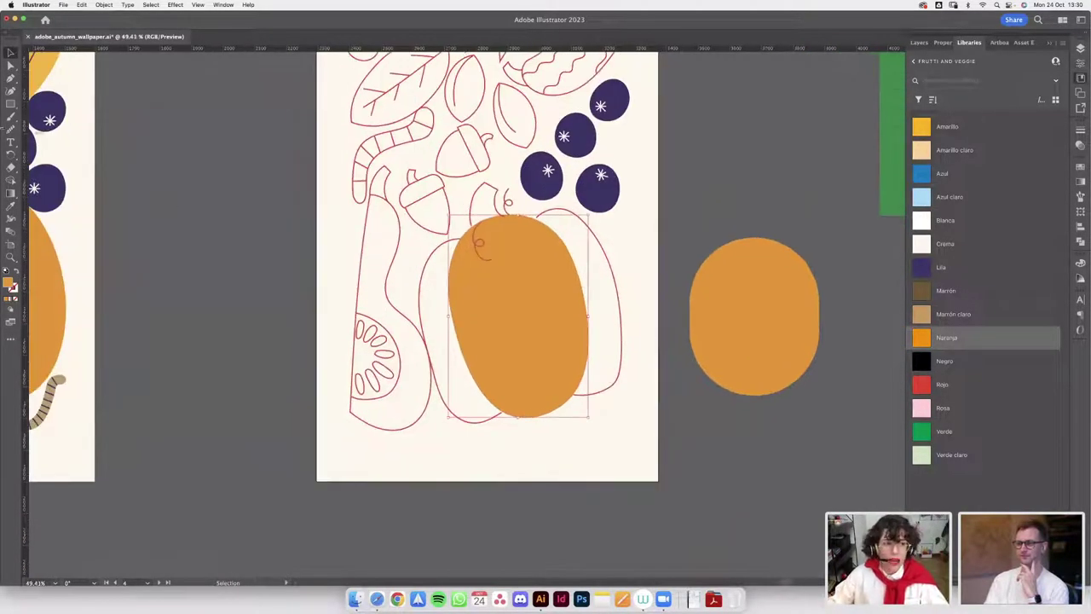
click(11, 128)
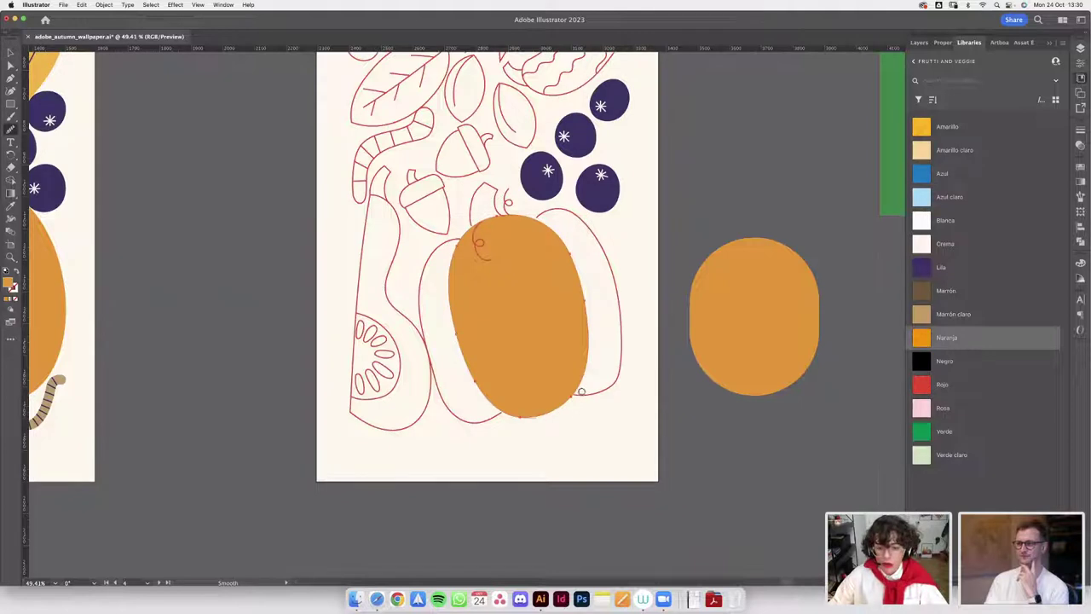
scroll(572, 409, up, 3)
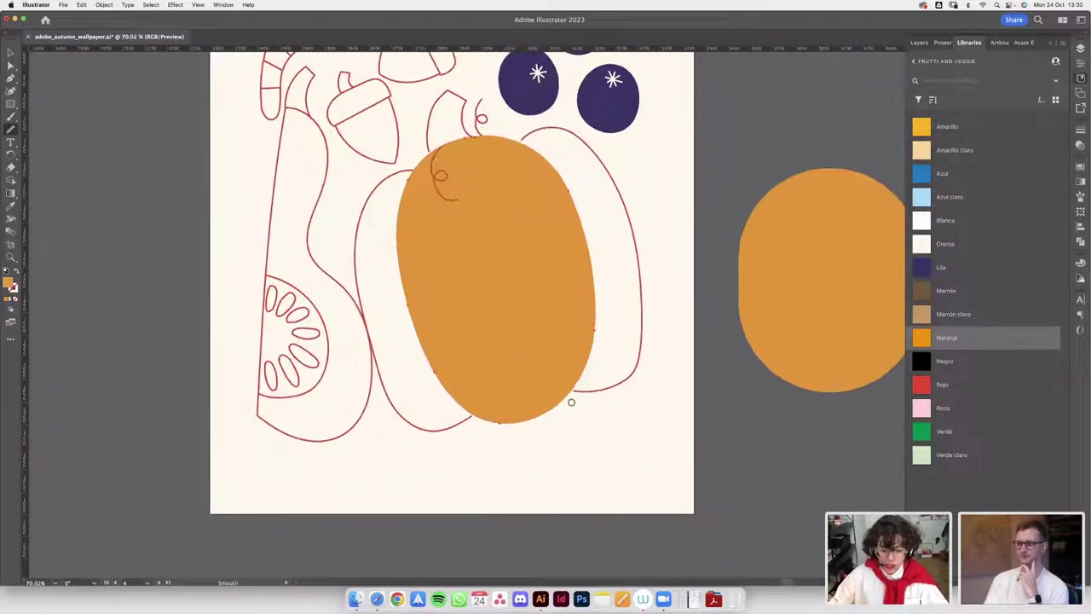
key(a)
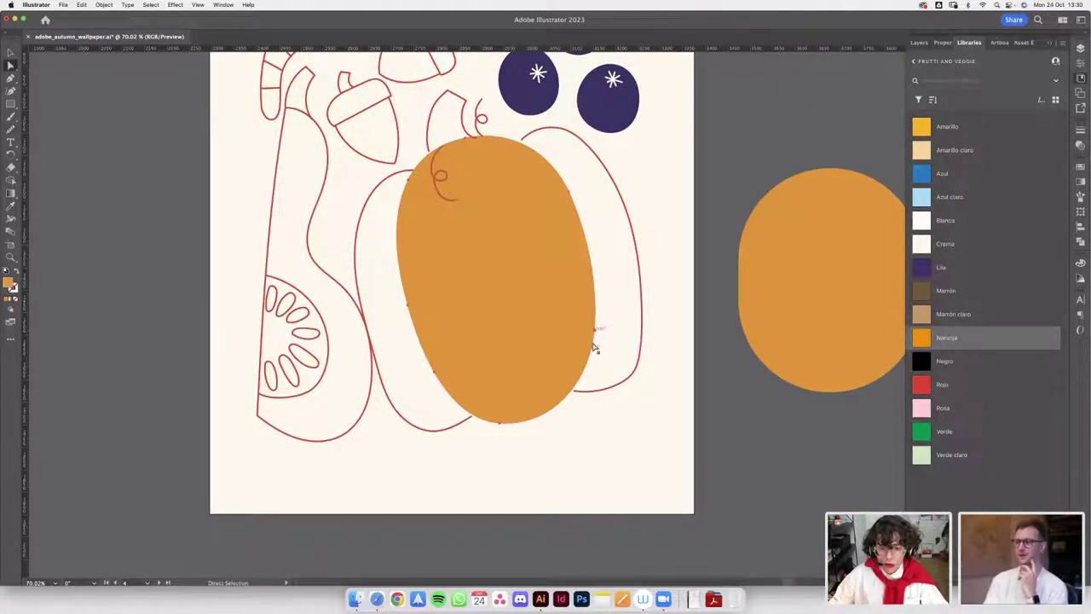
drag(595, 337, 597, 341)
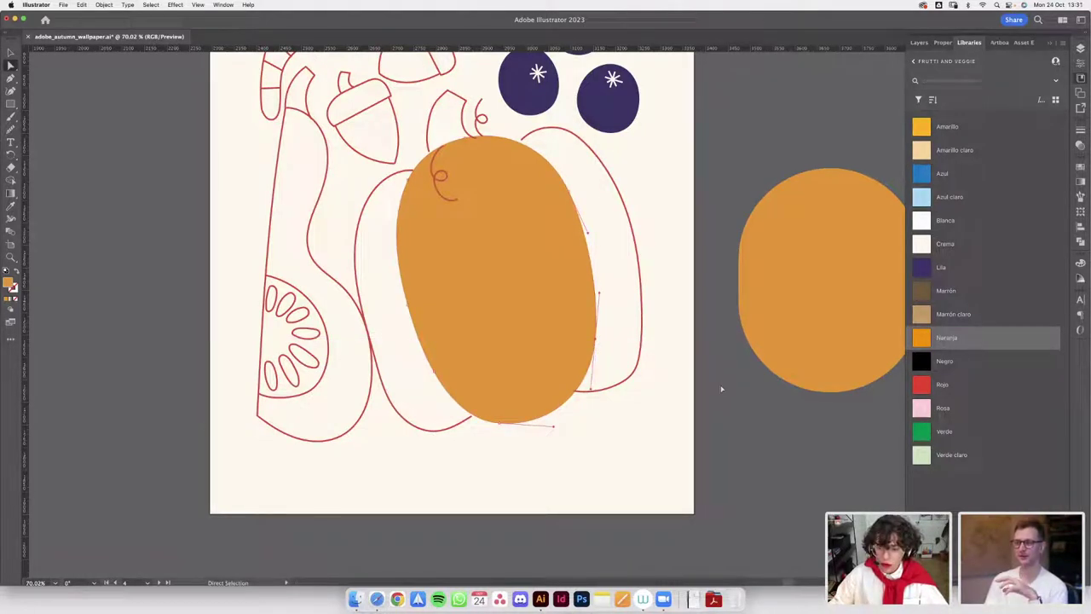
click(721, 389)
drag(731, 377, 641, 399)
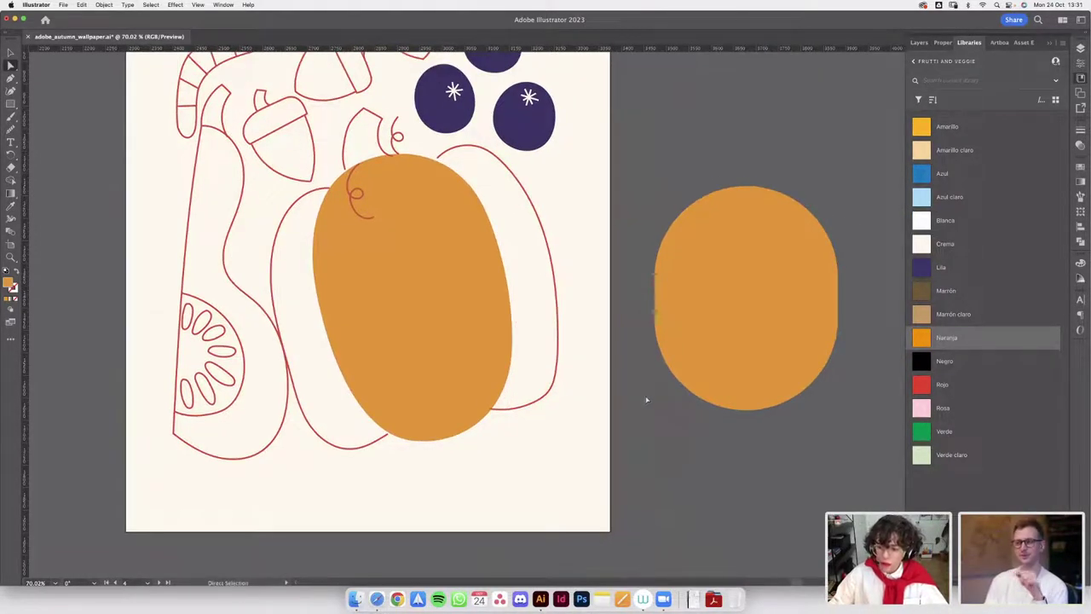
- Try drawing freehand looping curls with the Pencil tool beside the squash at the artboard's left edge, and undo them
scroll(646, 403, down, 3)
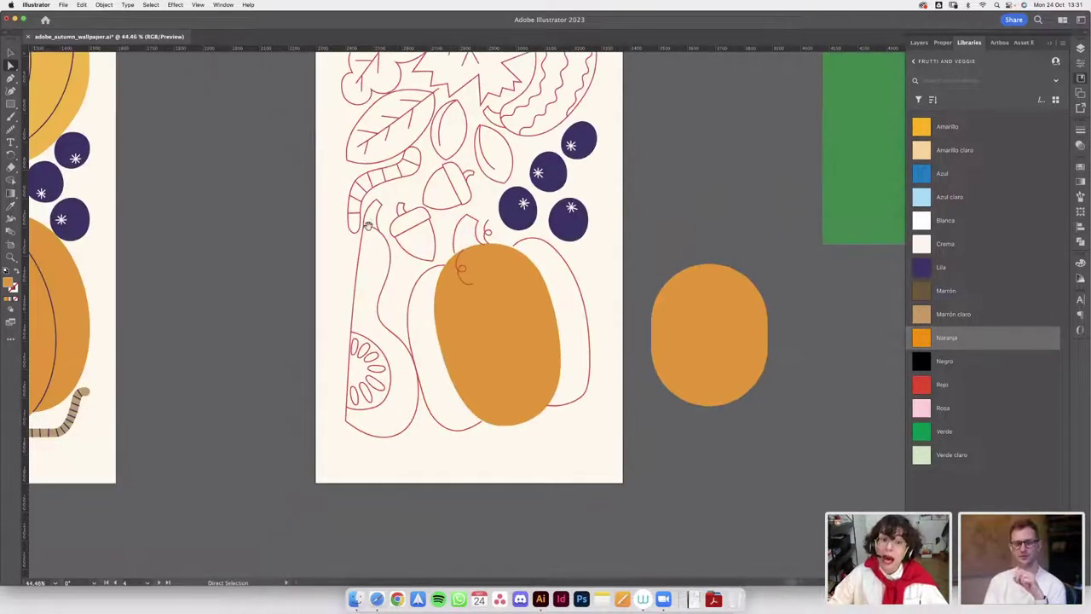
drag(367, 224, 461, 240)
click(491, 235)
scroll(493, 240, up, 4)
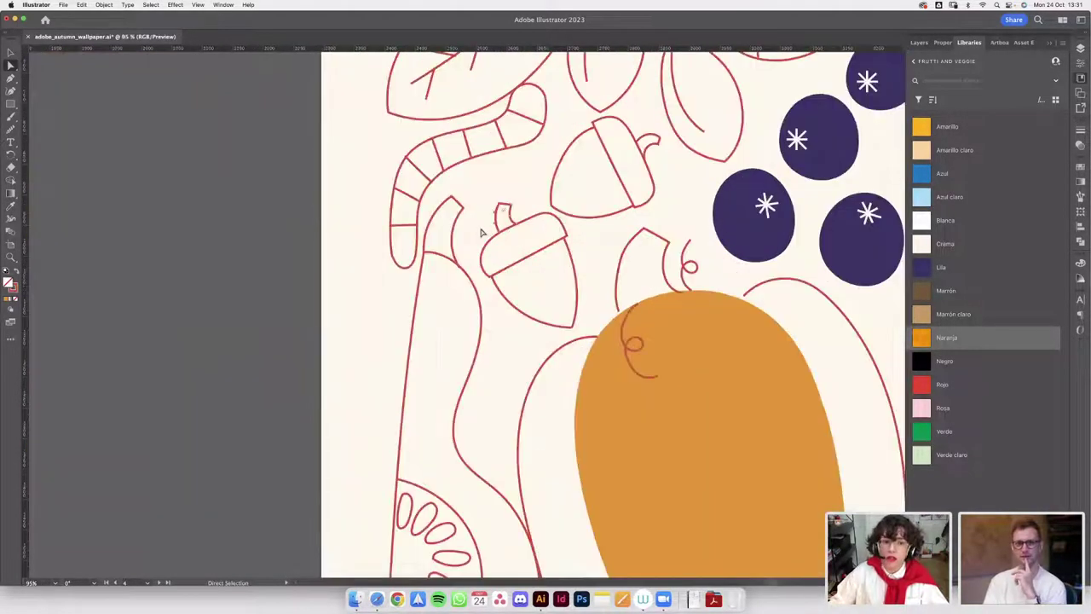
click(10, 129)
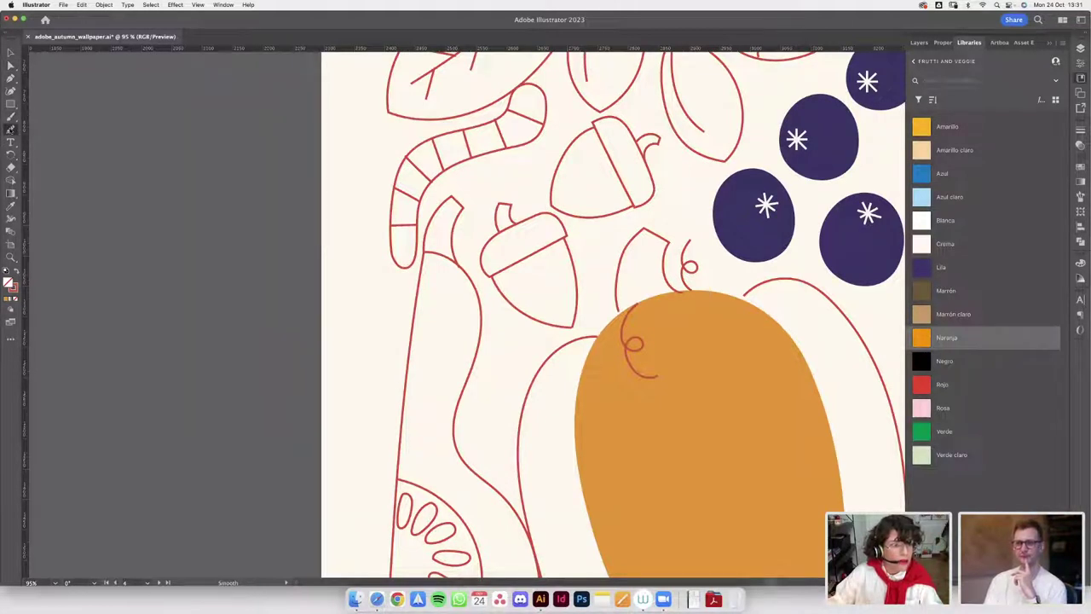
click(10, 116)
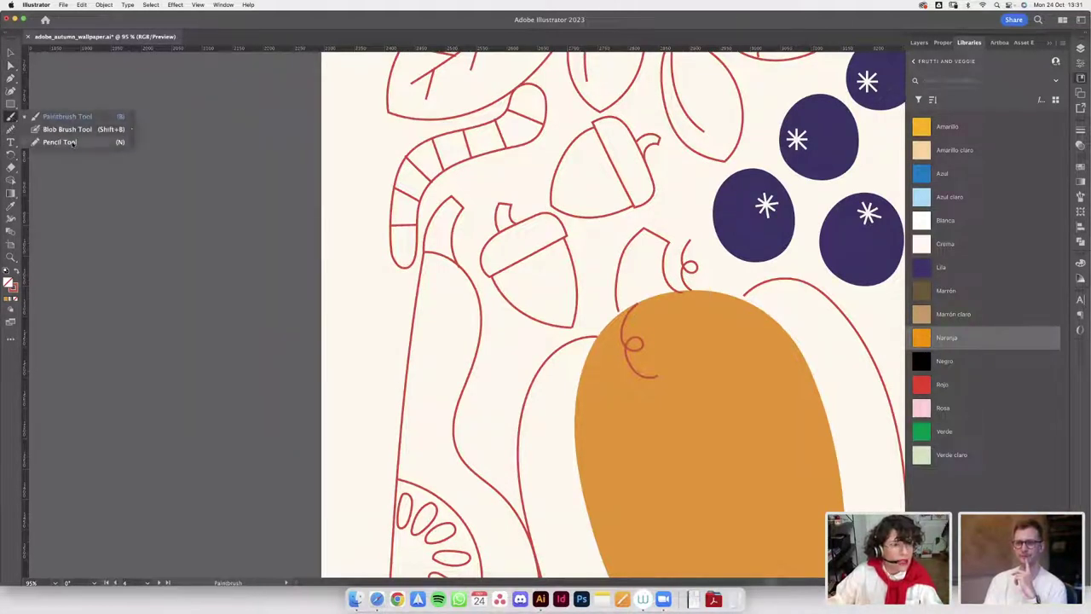
click(51, 143)
mouse_move(373, 324)
mouse_down()
mouse_move(324, 335)
mouse_move(294, 402)
mouse_up()
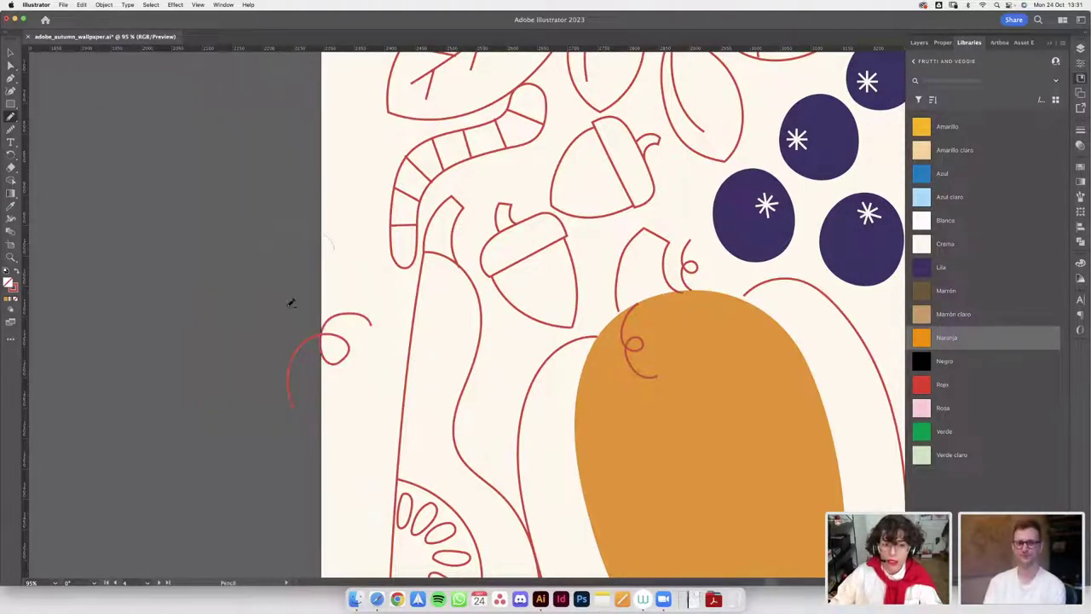
drag(334, 249, 209, 321)
key(super+z)
key(super+z)
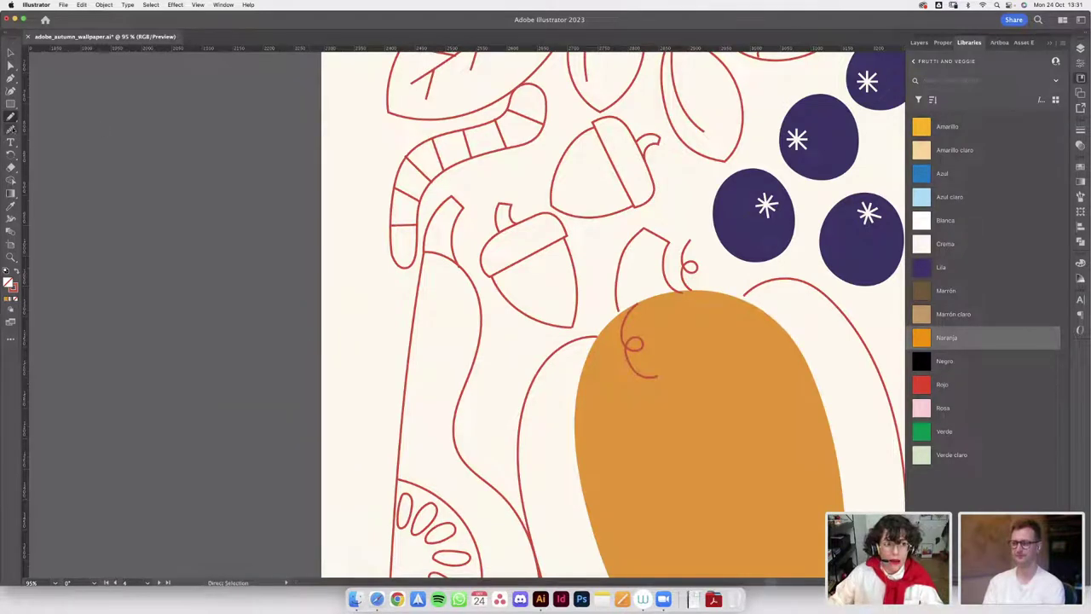
click(11, 128)
- Duplicate the orange central segment and place slightly smaller copies over the pumpkin's right and left side segments
scroll(546, 262, down, 3)
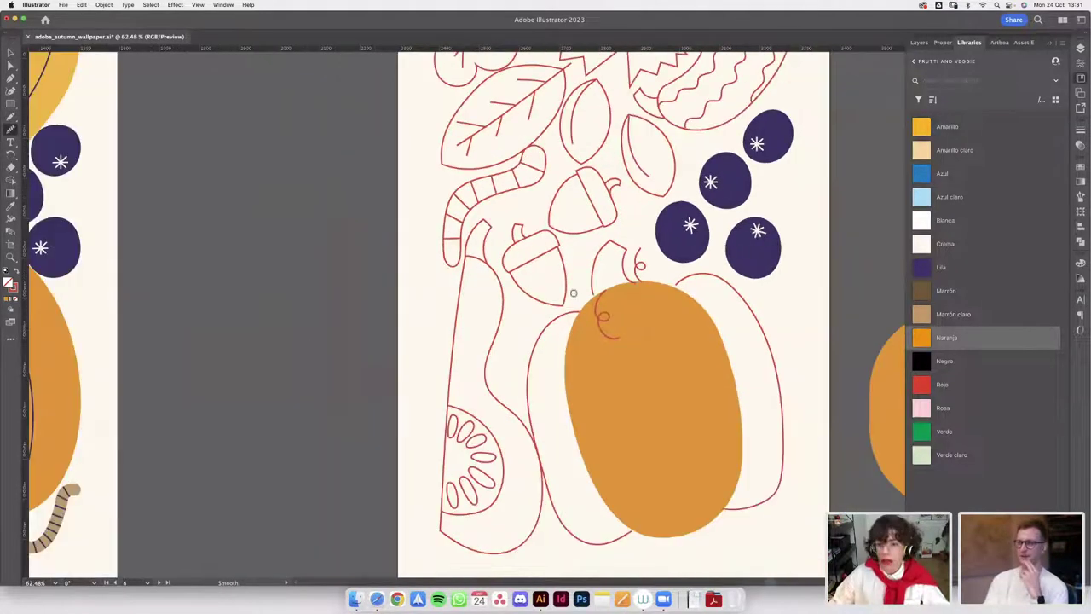
scroll(563, 316, right, 4)
key(v)
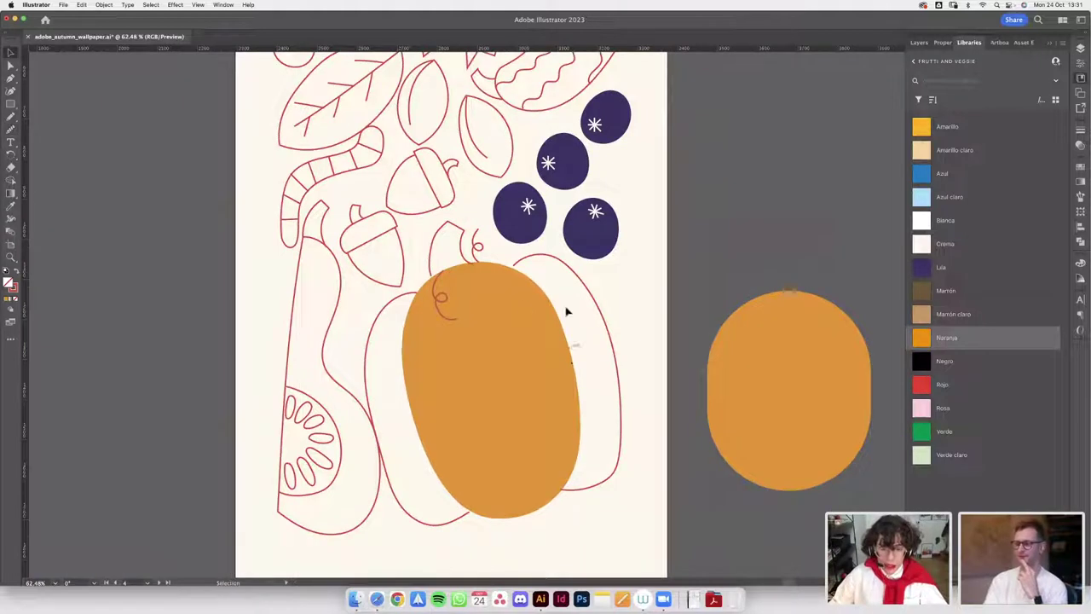
click(501, 352)
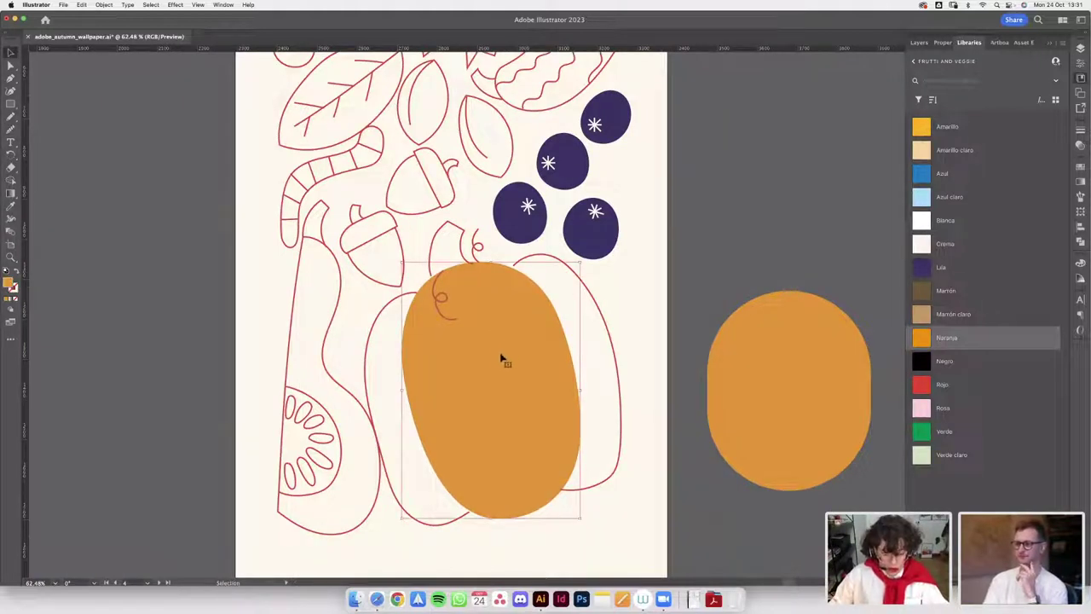
drag(519, 349, 537, 341)
drag(445, 383, 472, 379)
key(super+z)
drag(623, 254, 602, 273)
drag(557, 341, 574, 330)
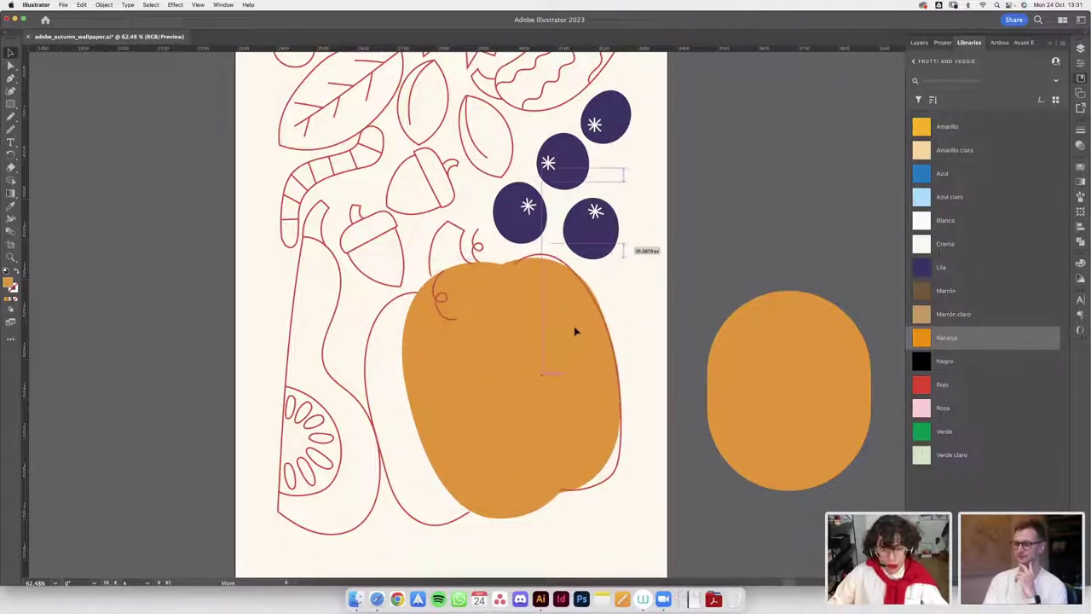
drag(526, 370, 486, 381)
- Delete the red line drawings of the pumpkin's right and left side segments
click(543, 261)
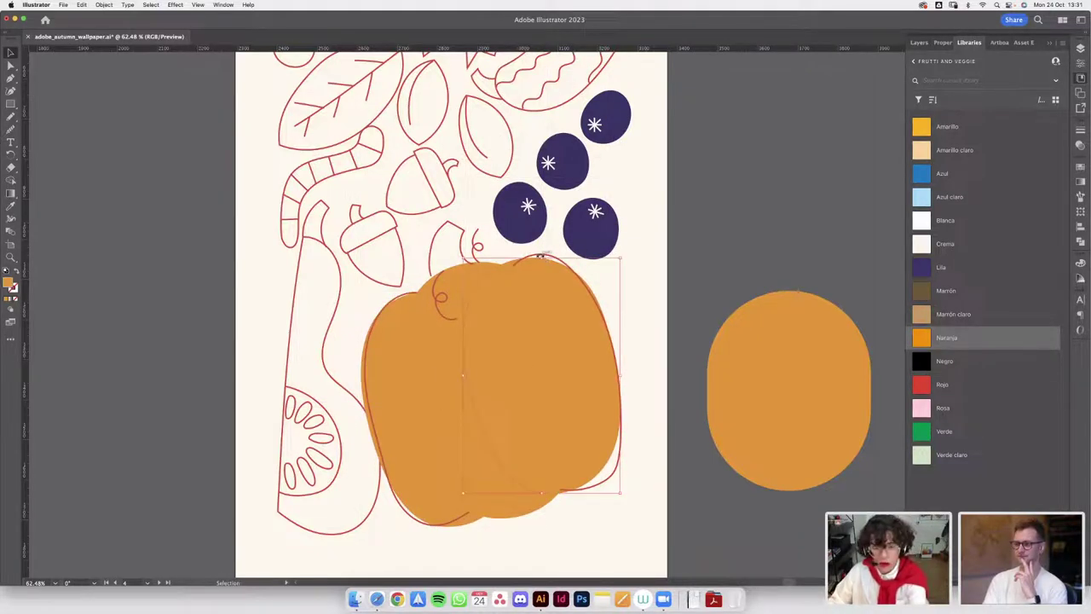
click(397, 296)
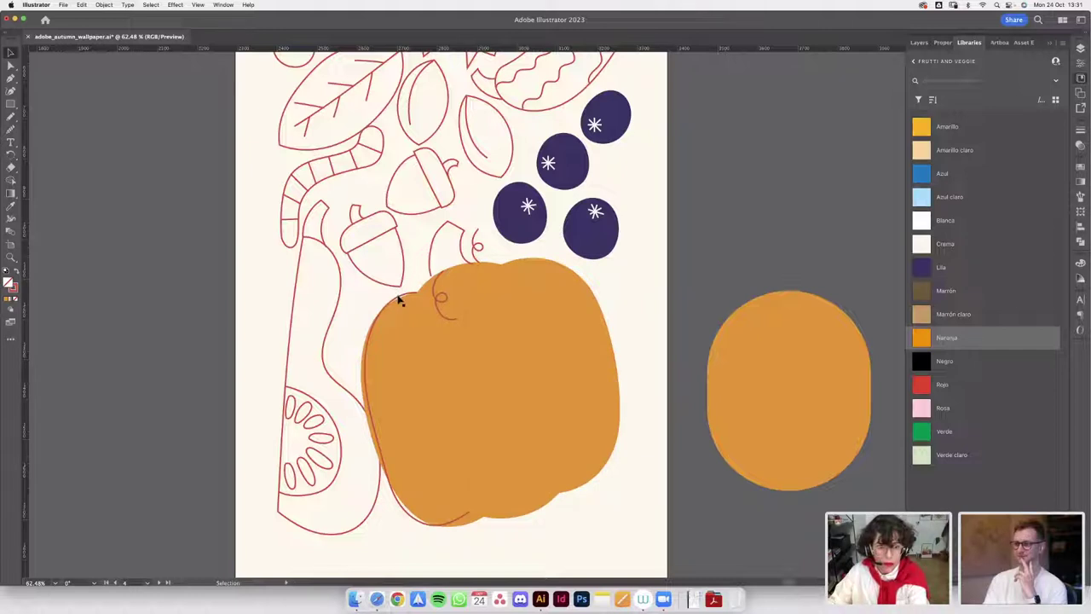
click(399, 300)
- Bring the orange central segment in front of the two side segments
click(499, 341)
click(452, 378)
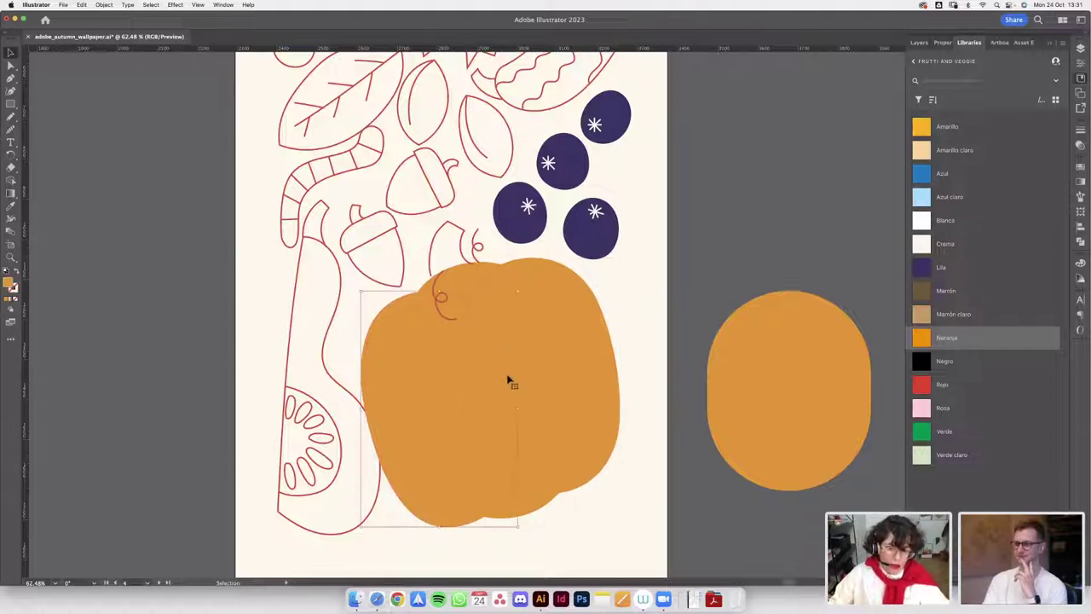
click(503, 339)
click(472, 272)
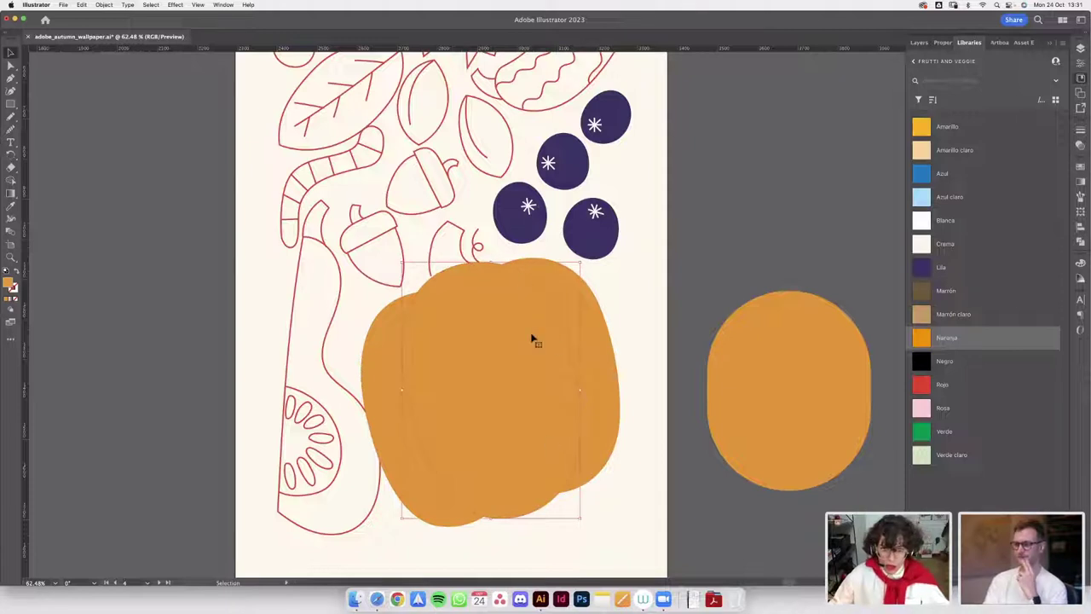
- Copy the central segment in place and give the copy the finished pumpkin's dark outline without fill, using the Eyedropper
scroll(692, 266, down, 1)
scroll(670, 261, right, 2)
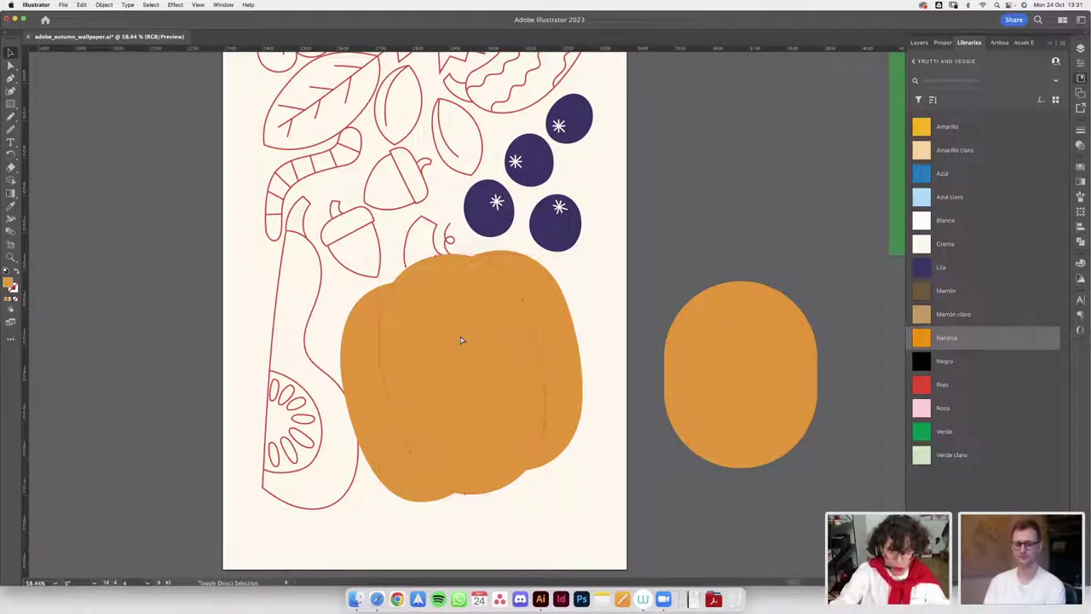
key(i)
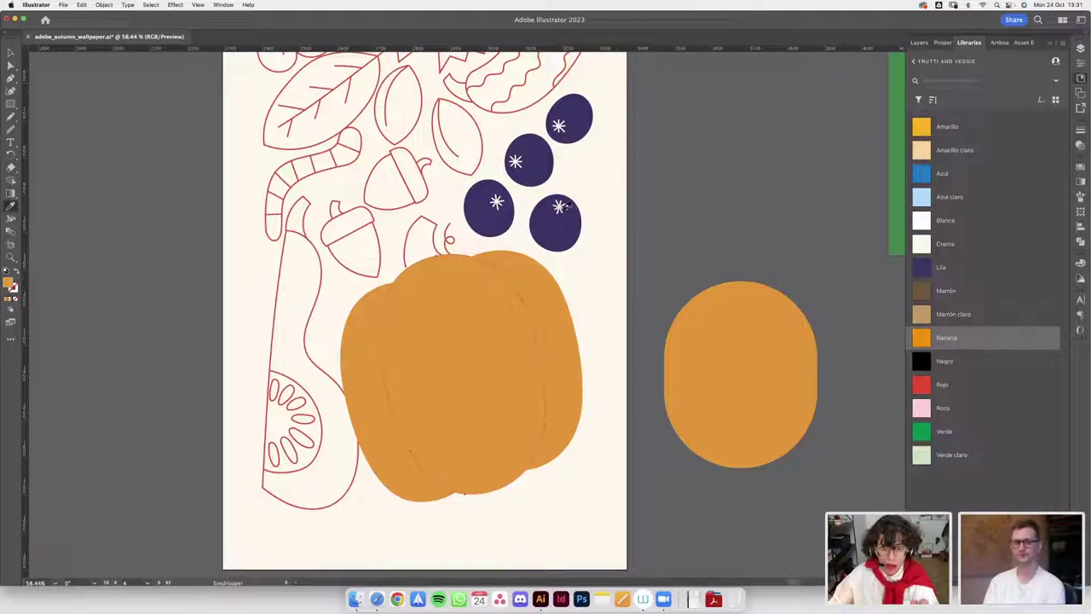
scroll(500, 329, down, 5)
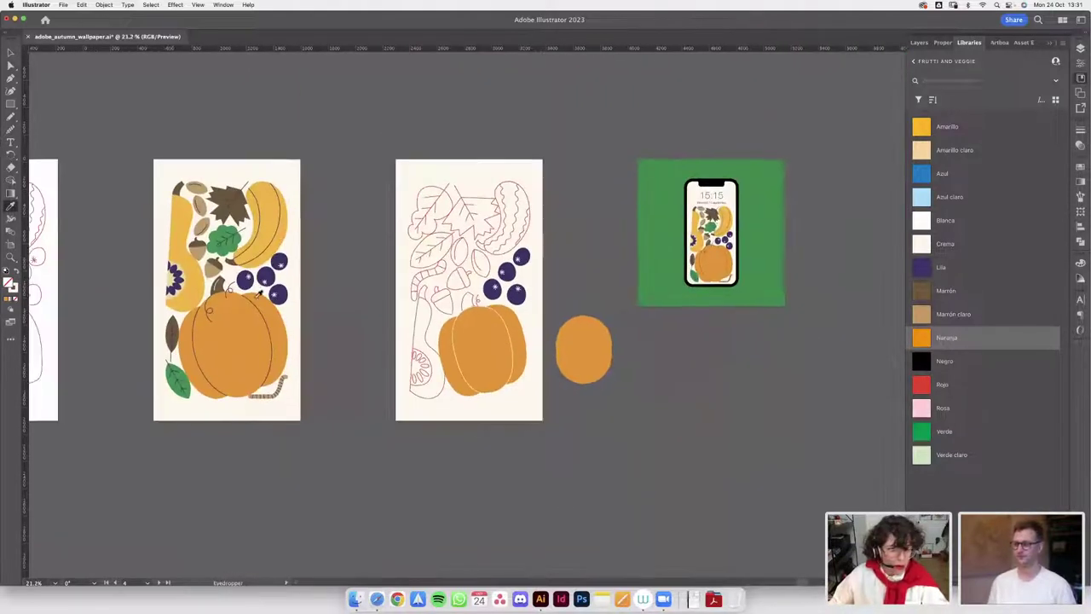
click(256, 295)
scroll(283, 416, up, 2)
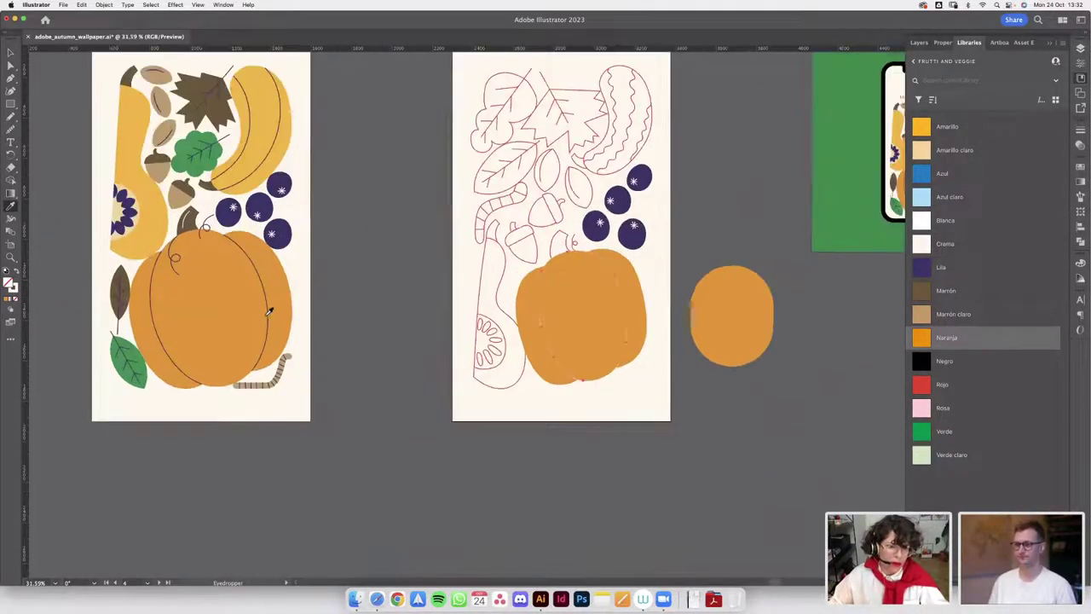
scroll(575, 264, up, 3)
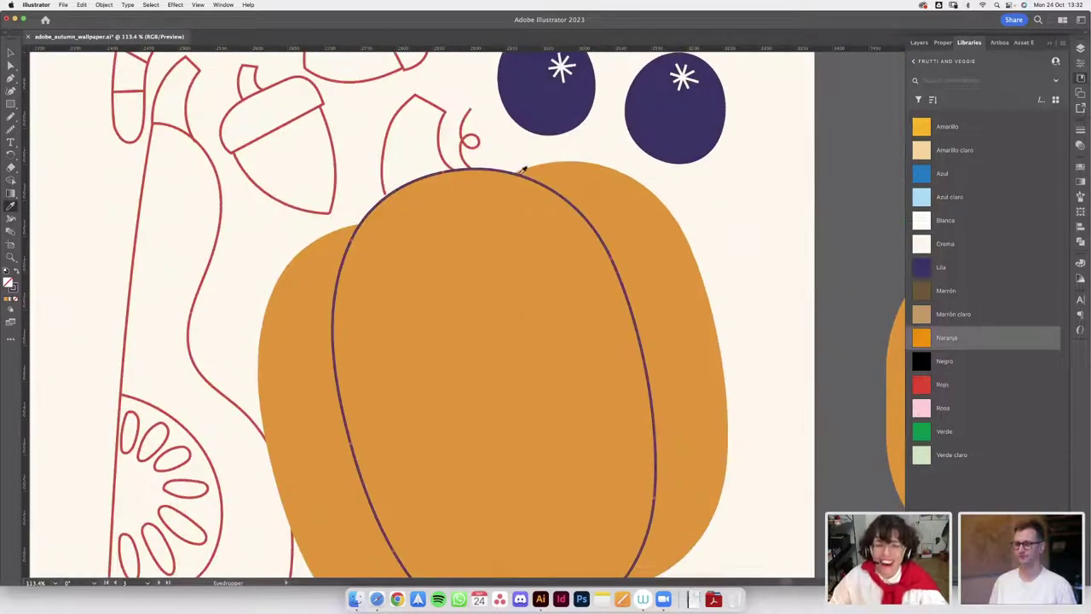
- Cut the dark outline with the Scissors where the side segments meet at the top, and delete its upper arc
key(v)
click(522, 177)
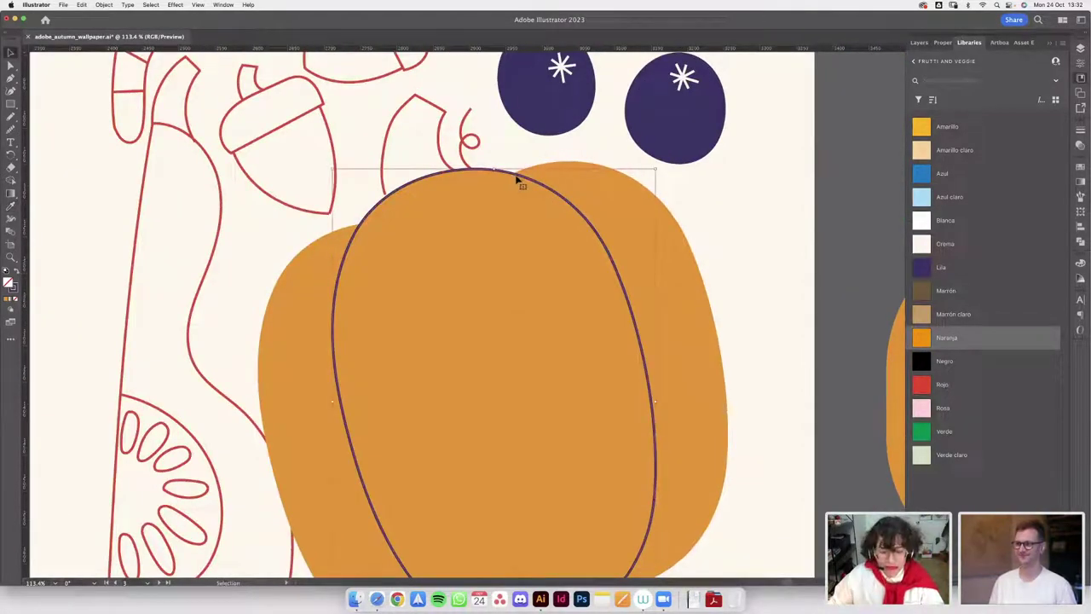
key(c)
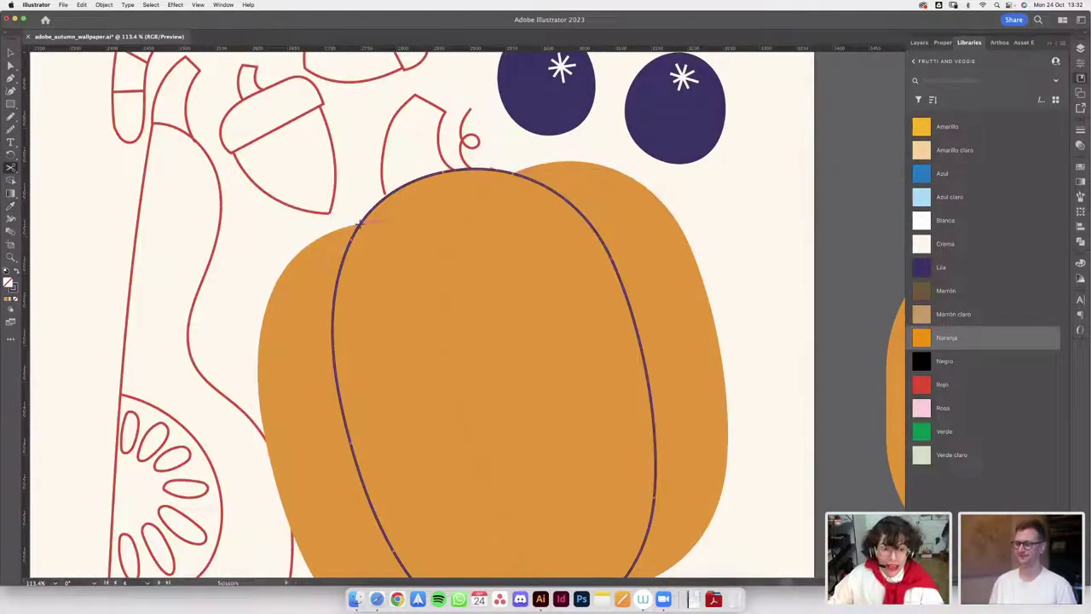
key(v)
click(395, 197)
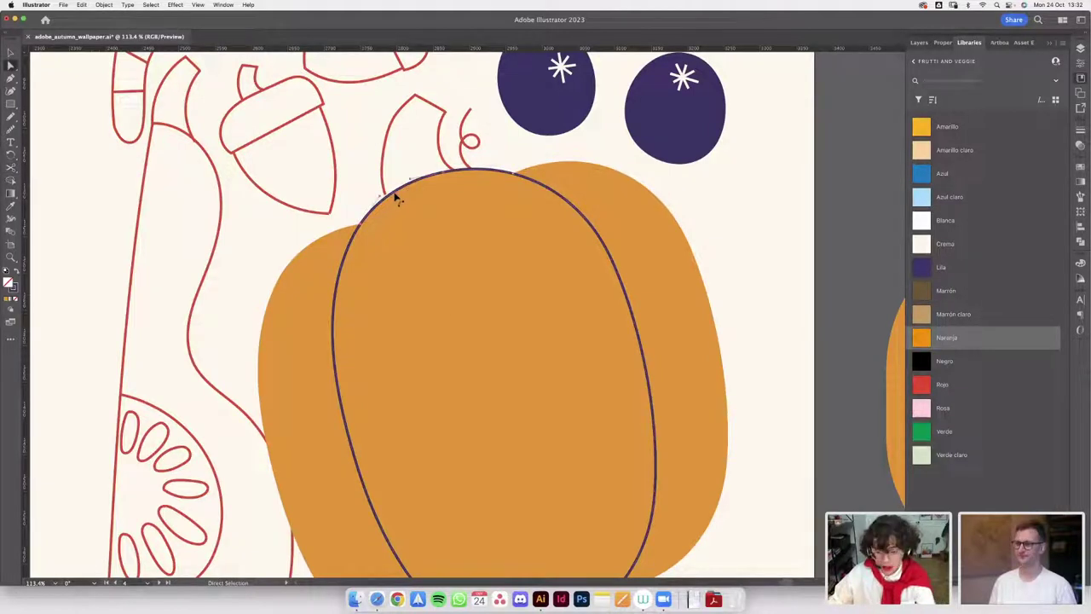
key(Delete)
- Cut the dark outline at the two junctions along the pumpkin's bottom and delete the lower arc between them
scroll(529, 384, down, 5)
key(a)
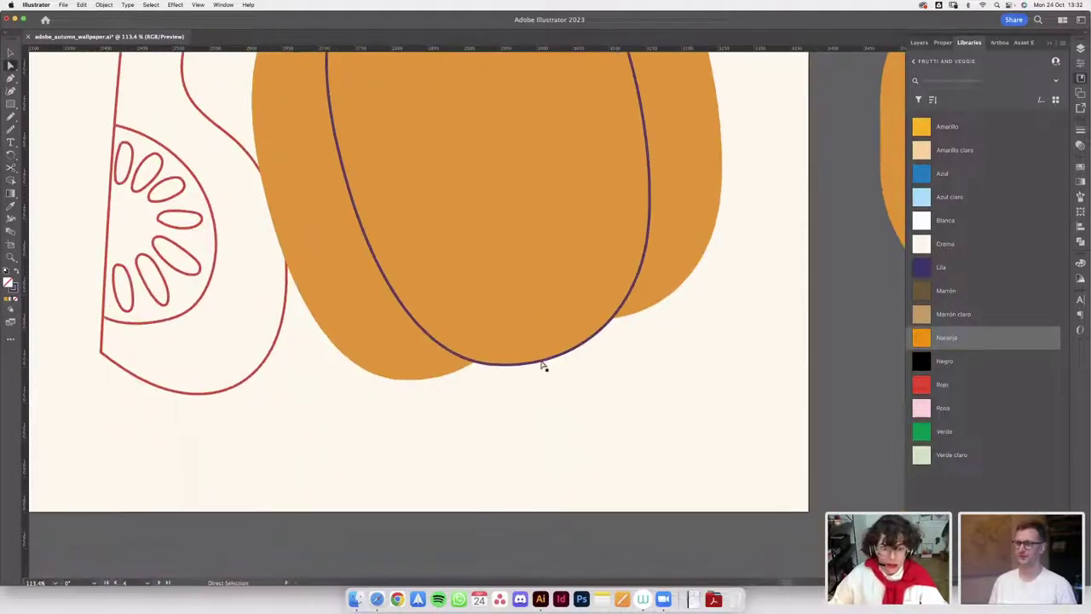
key(c)
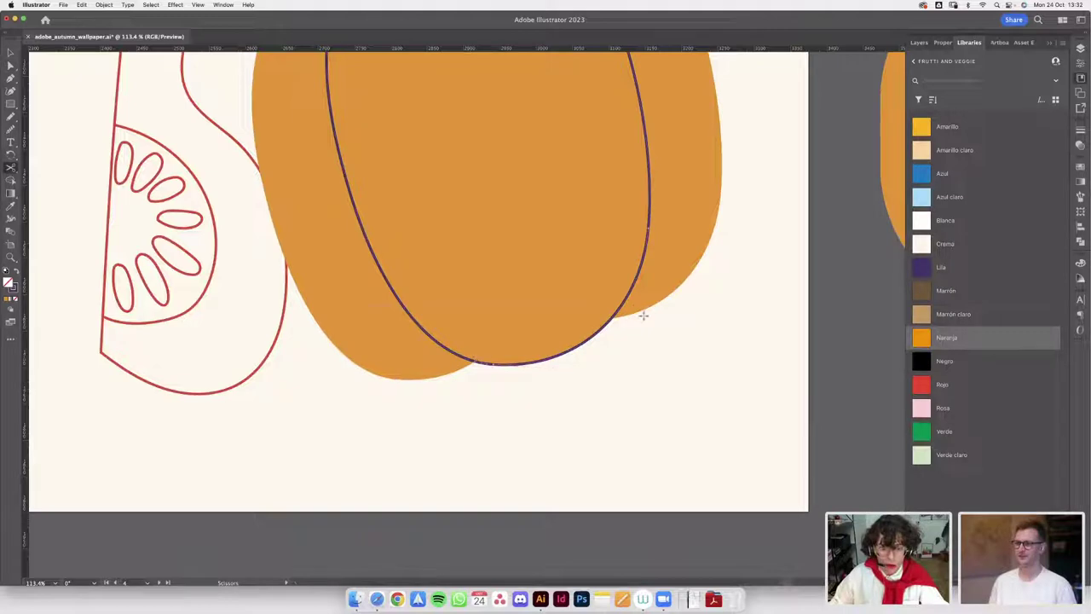
key(a)
click(569, 355)
key(Delete)
key(Delete)
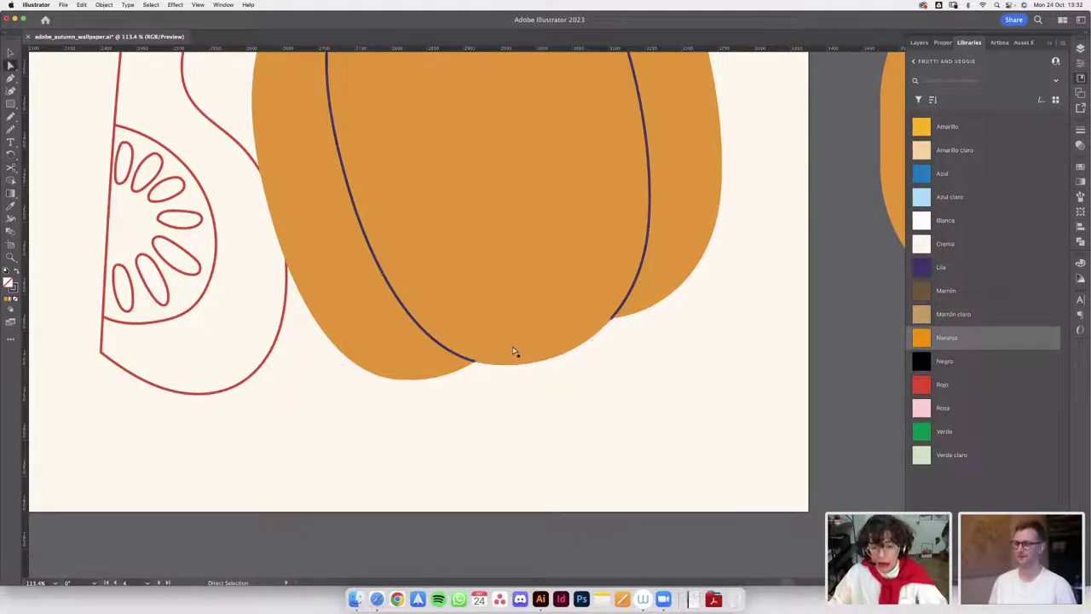
- Select the pumpkin's three orange segments and unite them into one shape with Pathfinder
scroll(513, 351, down, 10)
drag(633, 294, 657, 336)
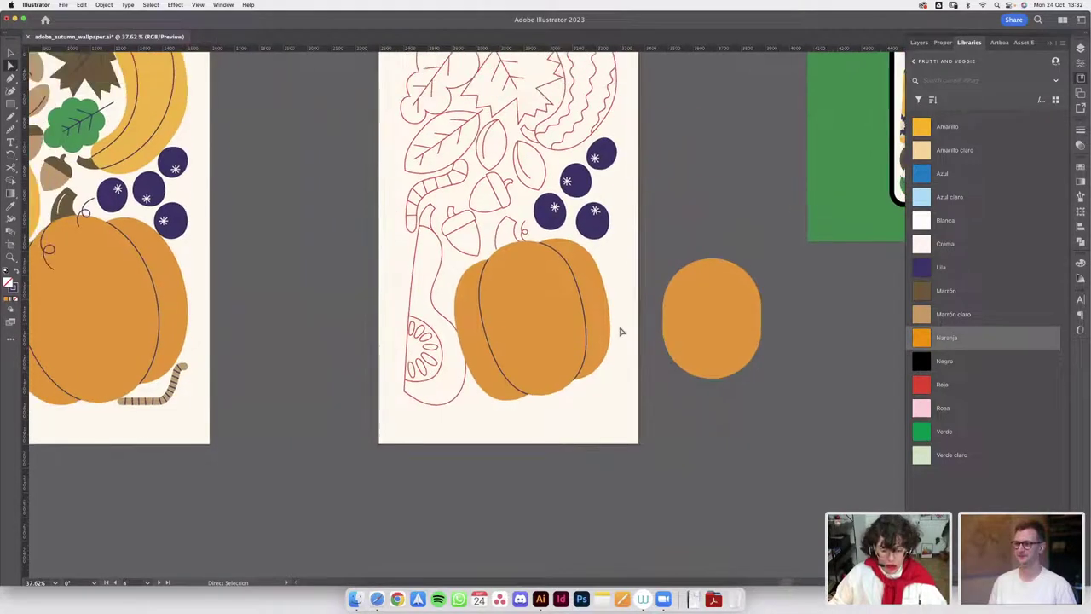
key(v)
shift+click(597, 292)
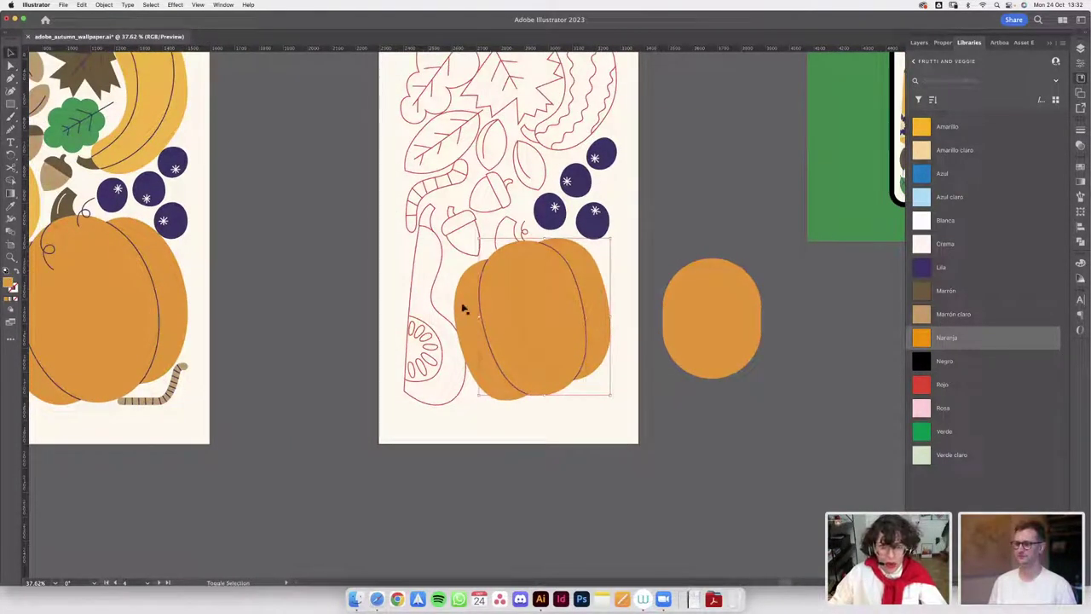
scroll(601, 299, down, 2)
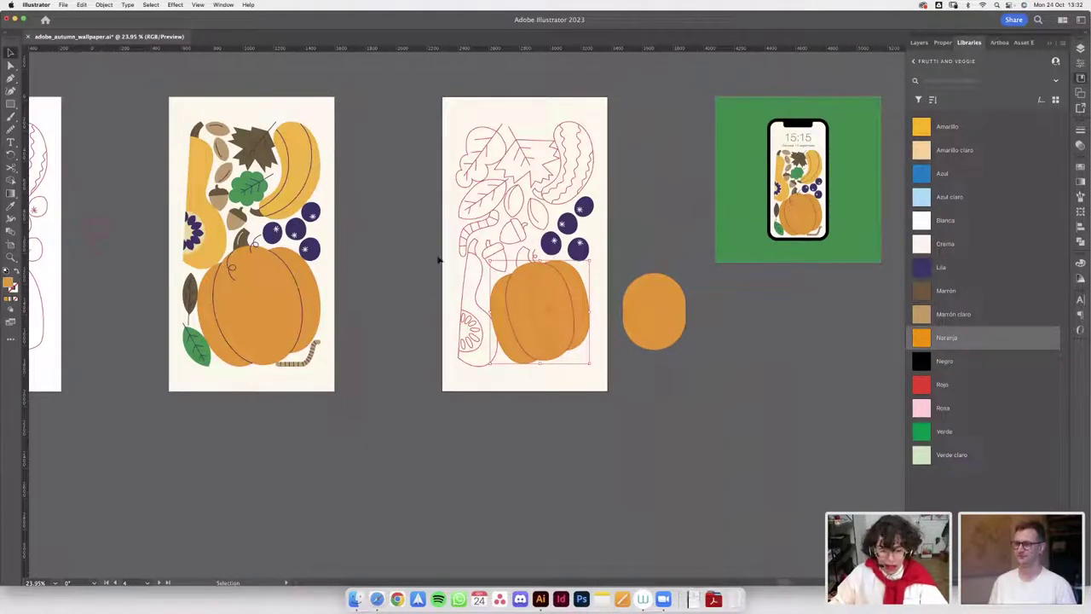
scroll(729, 260, up, 3)
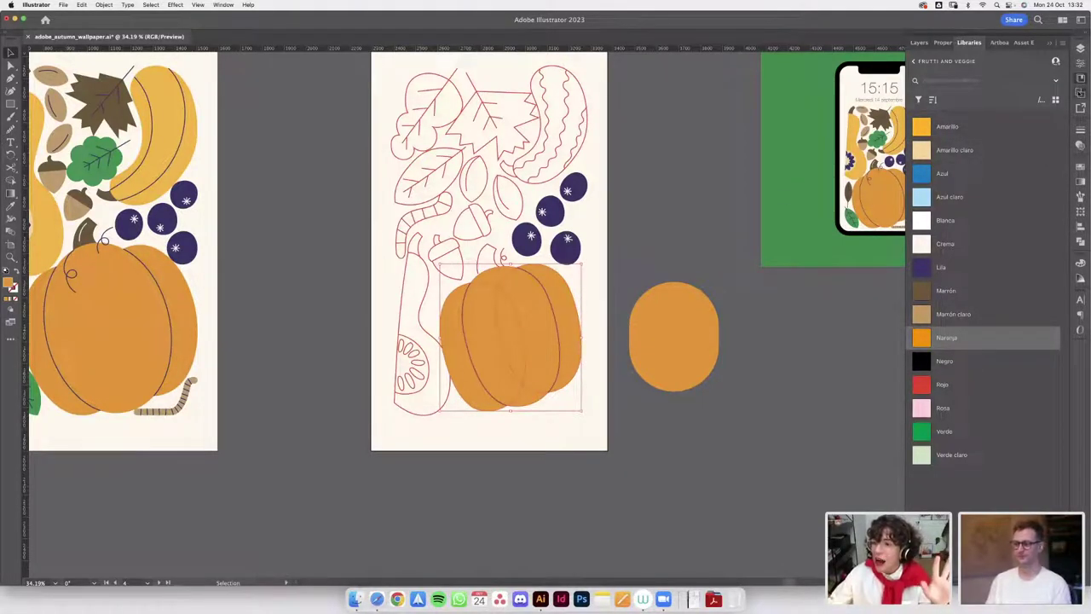
click(1081, 92)
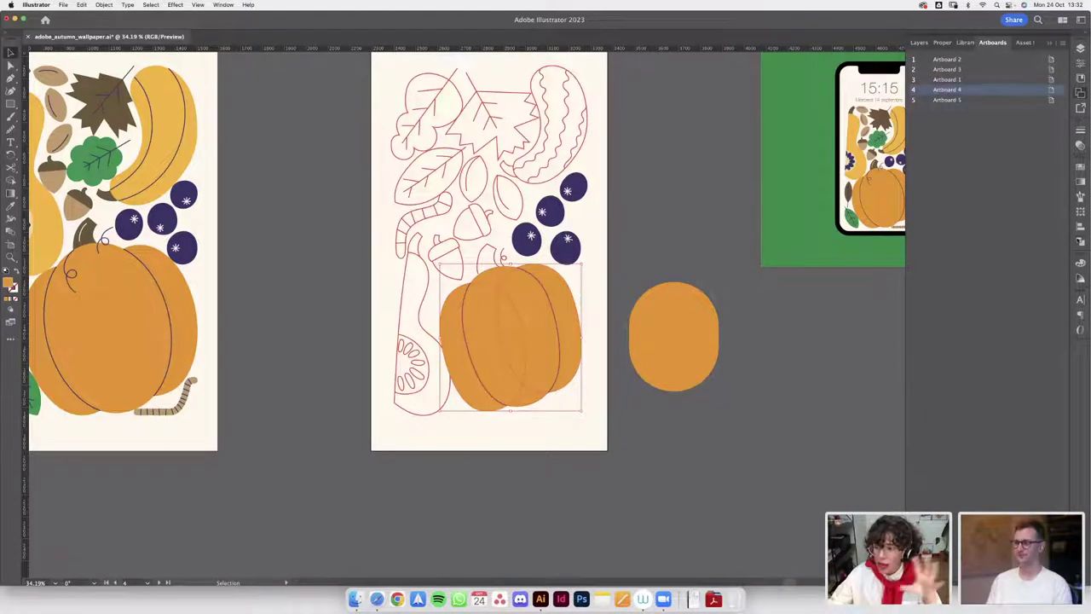
click(1081, 242)
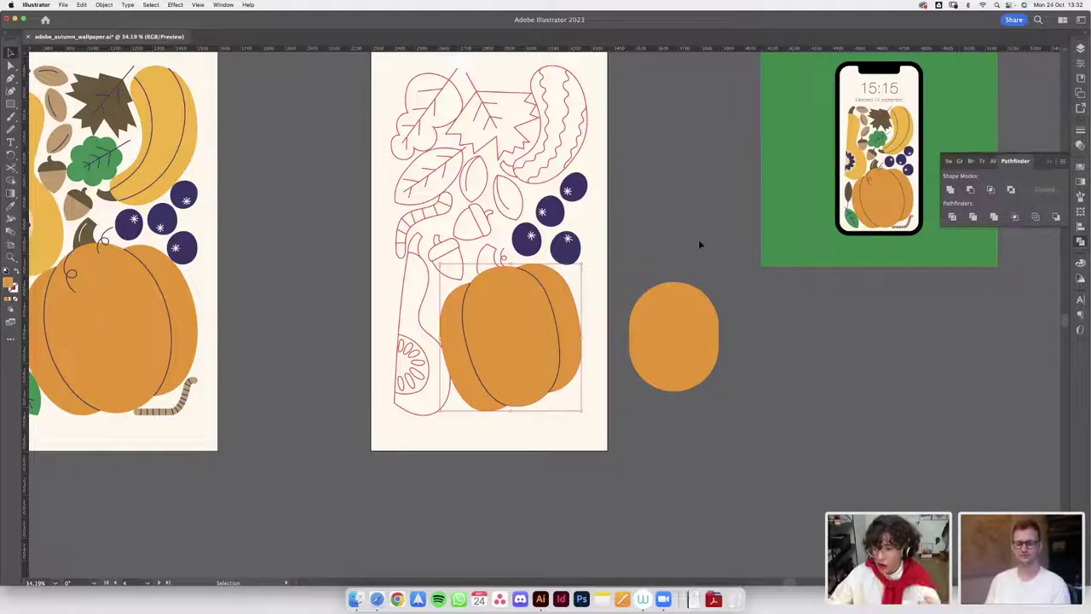
click(614, 250)
- Select only the red curly tendril hidden behind the orange pumpkin and bring it to the front
scroll(476, 308, up, 2)
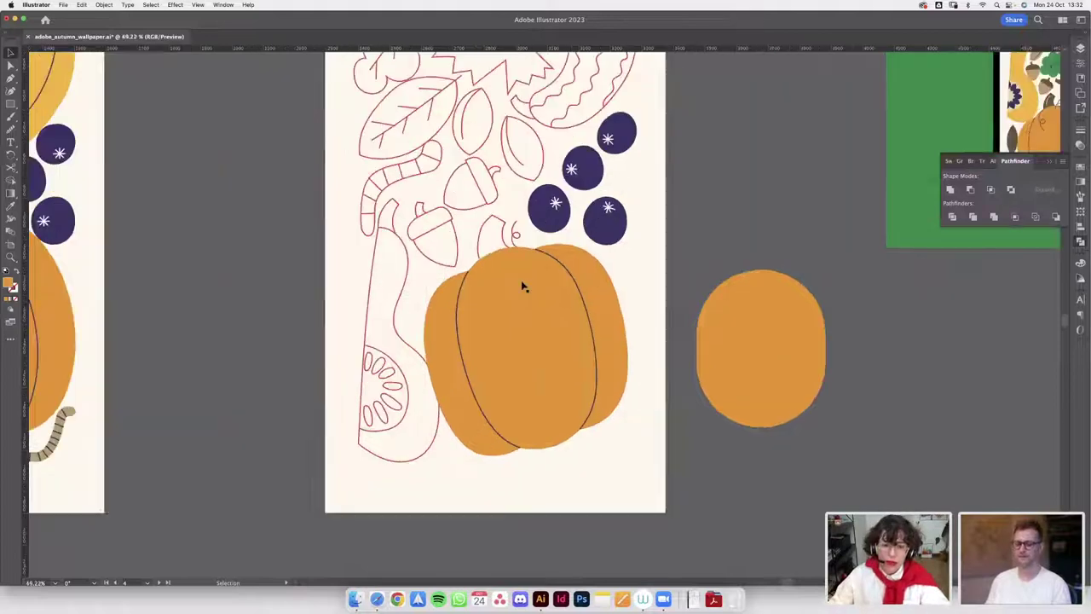
click(491, 295)
scroll(492, 295, up, 2)
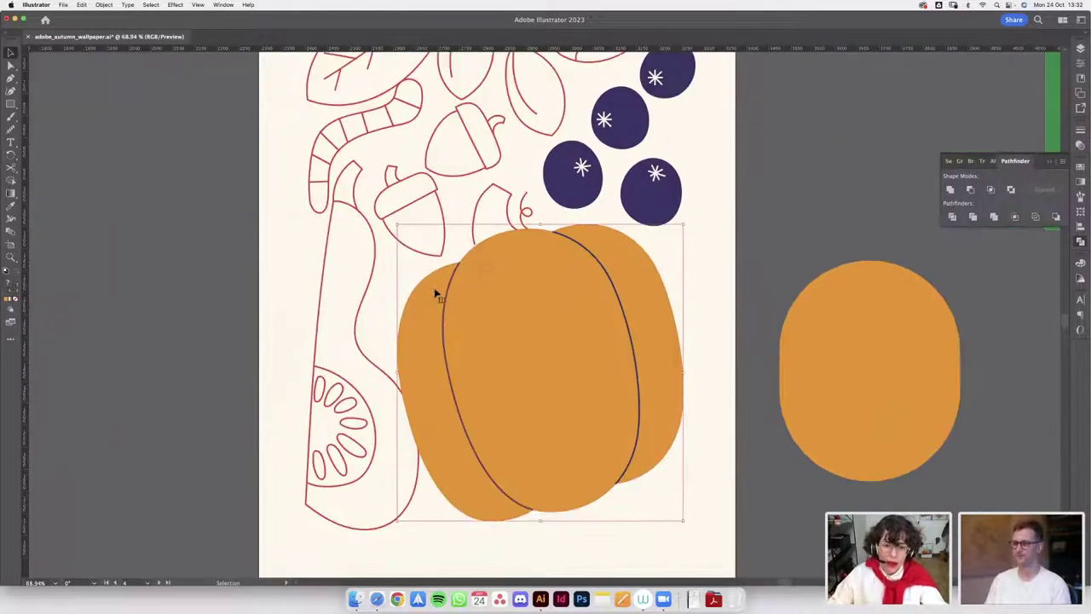
shift+click(430, 294)
shift+click(452, 281)
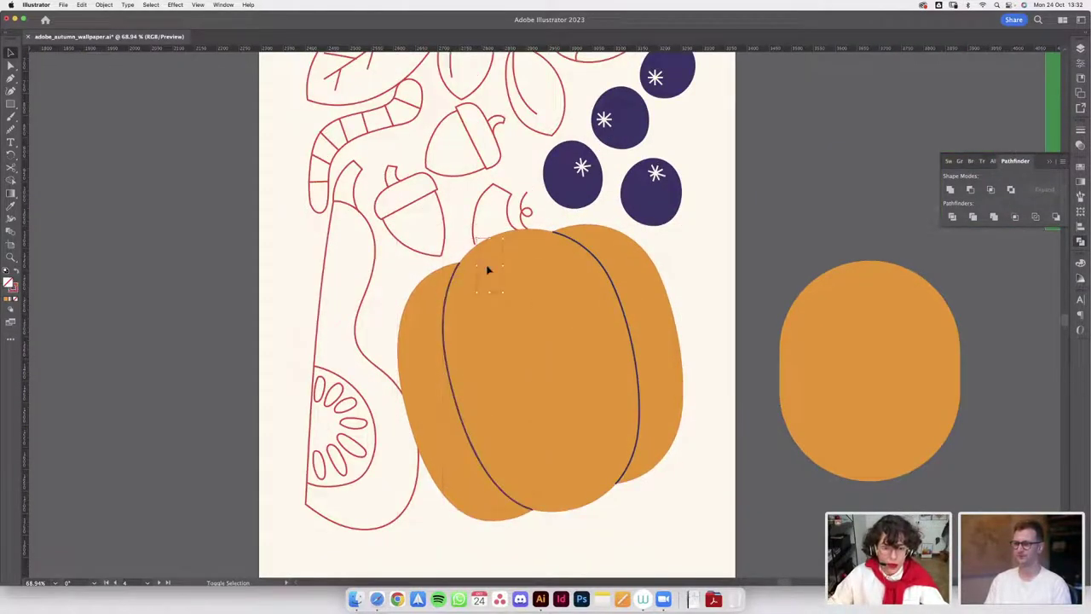
key(shift+super+bracketright)
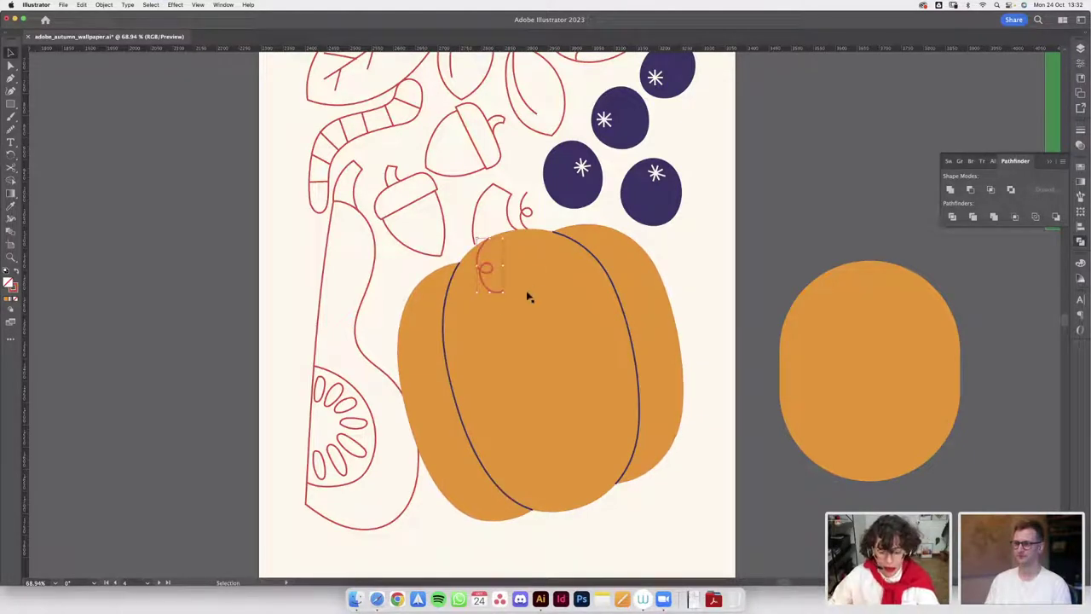
- Give both red curly tendrils the dark stroke of the pumpkin's contour lines with the Eyedropper
key(i)
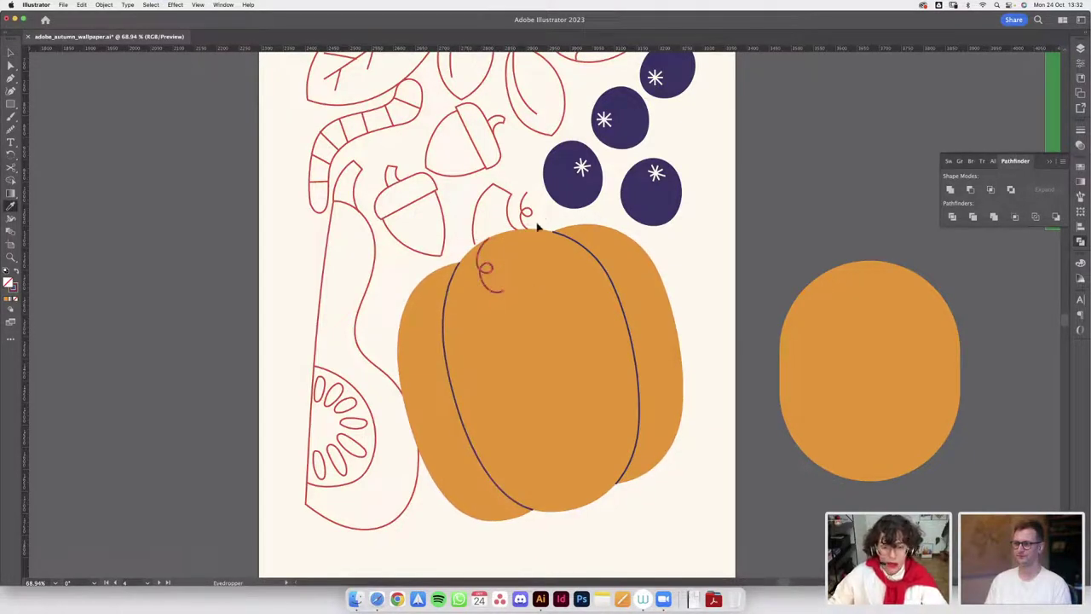
super+click(522, 212)
click(571, 239)
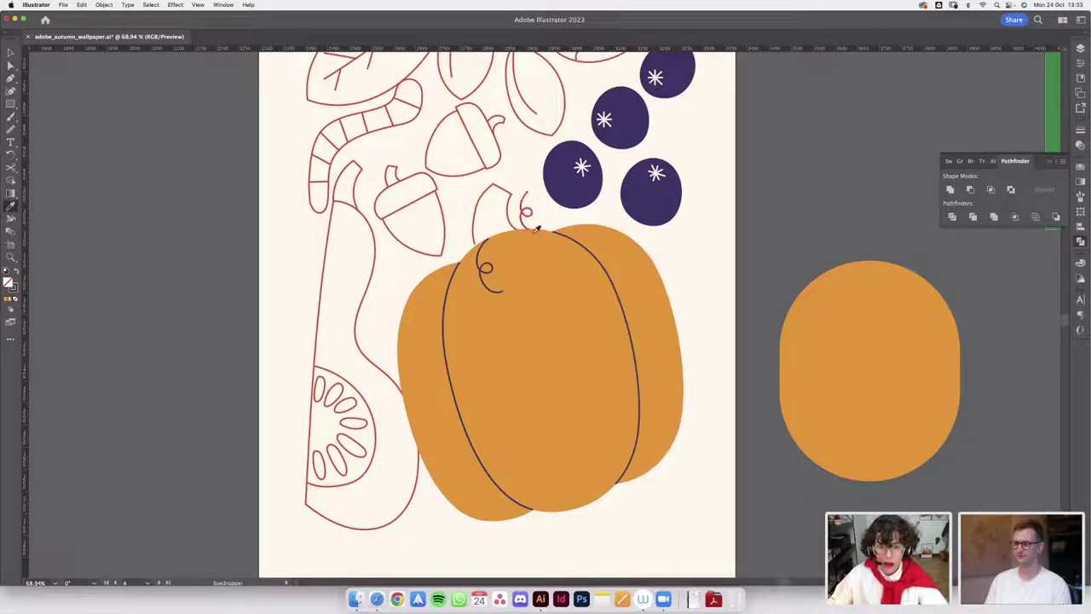
- Shorten the tendril on the pumpkin by cutting its lower end with the Scissors and deleting the cut-off piece
scroll(536, 228, up, 4)
key(v)
scroll(514, 244, up, 1)
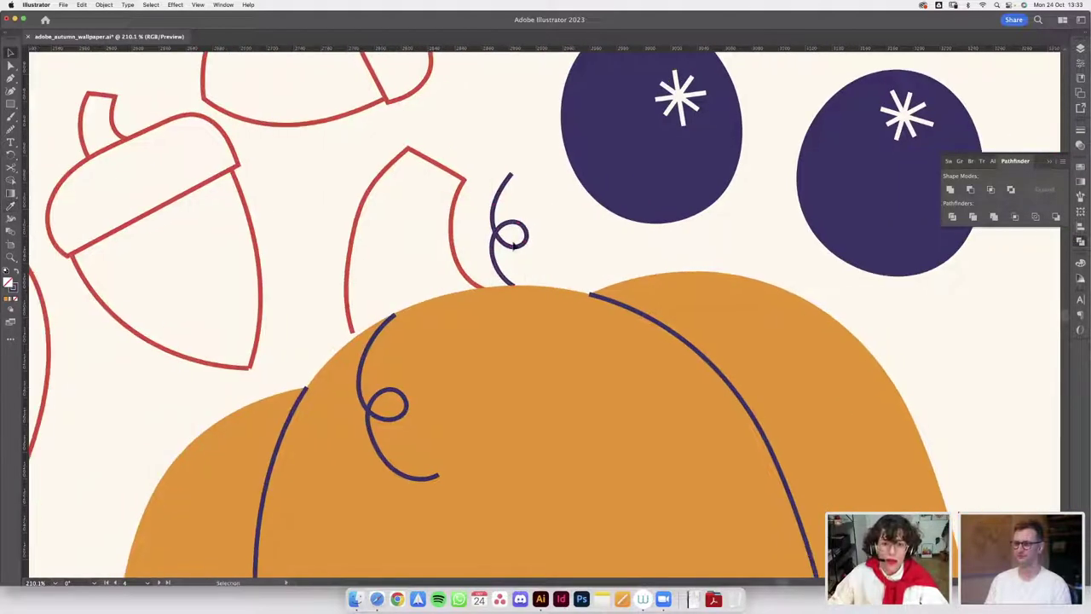
click(505, 279)
scroll(565, 227, down, 5)
scroll(565, 226, left, 3)
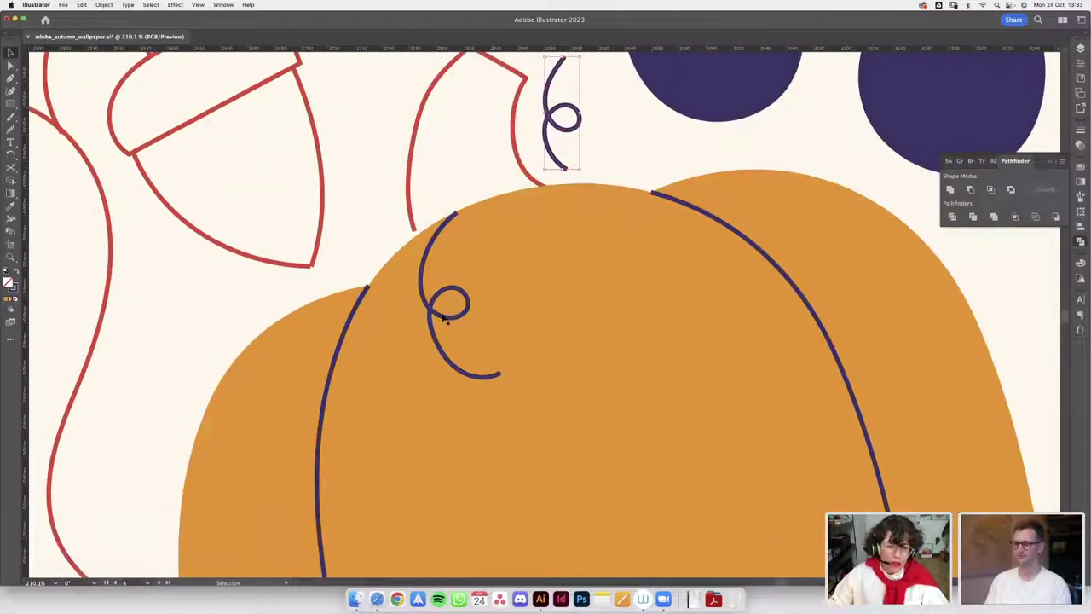
click(442, 317)
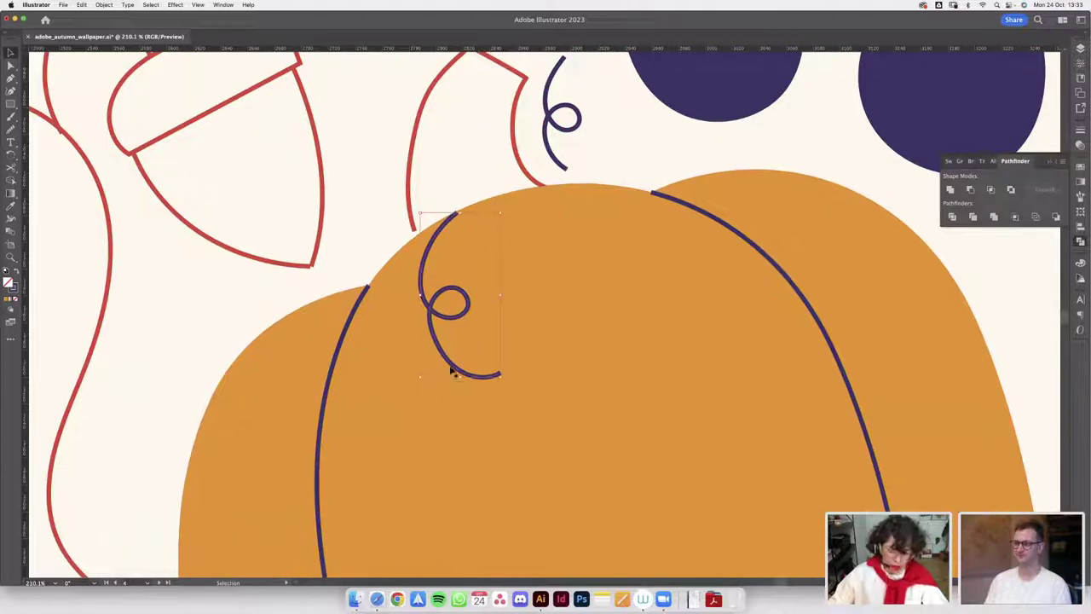
key(c)
click(458, 371)
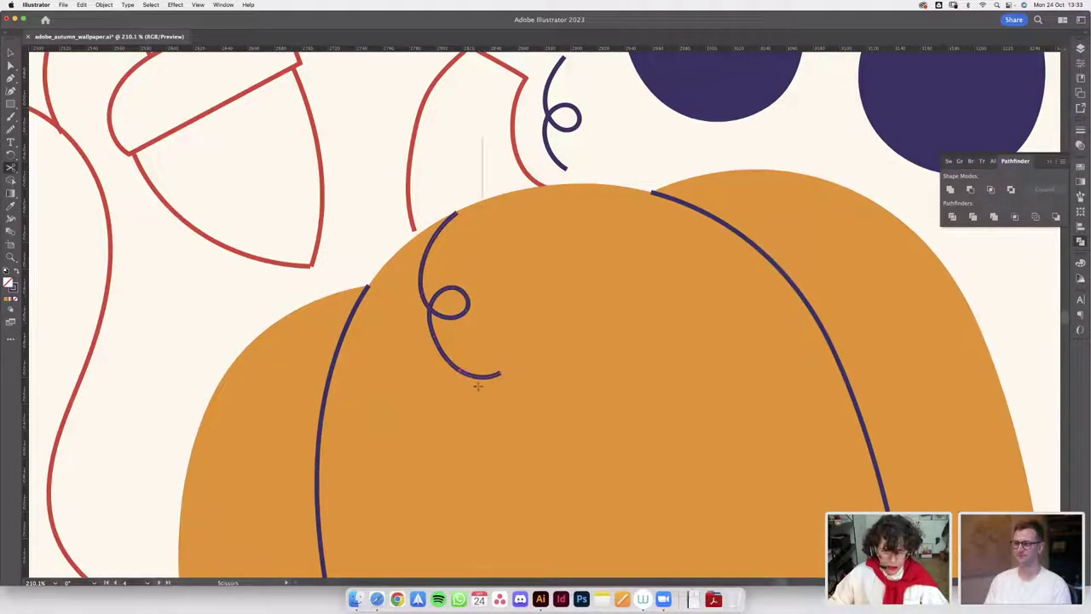
key(Delete)
- Refine the loop of the shortened tendril on the pumpkin with the Smooth tool
scroll(486, 335, down, 2)
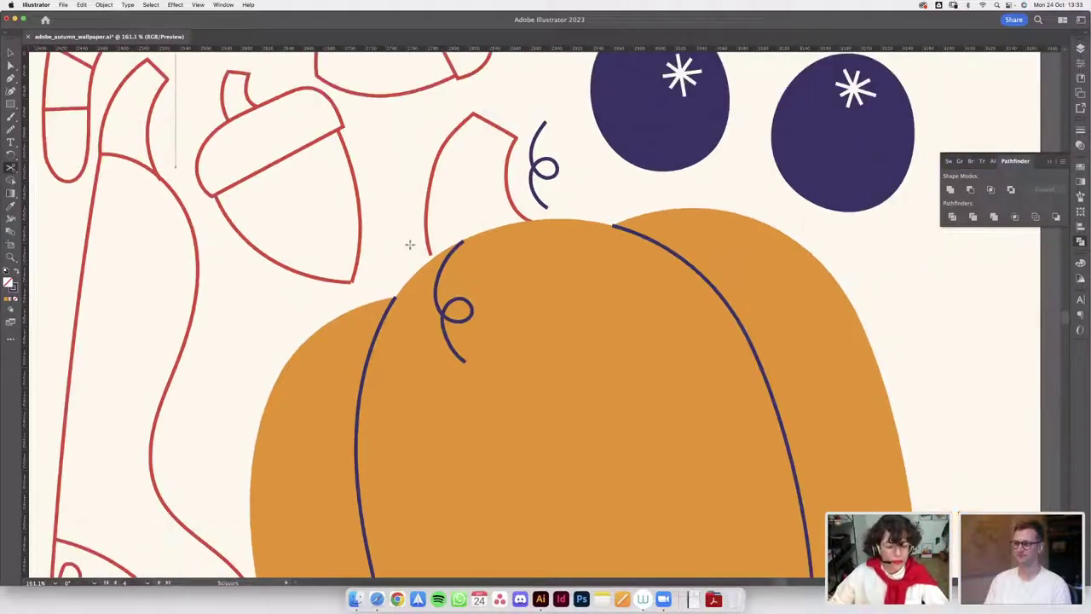
key(a)
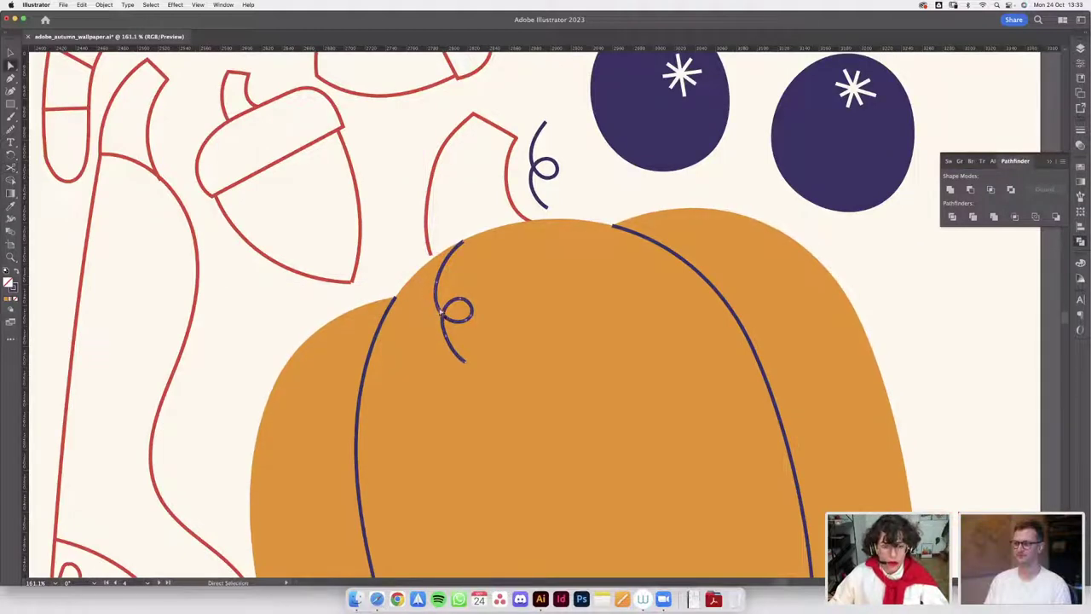
click(10, 129)
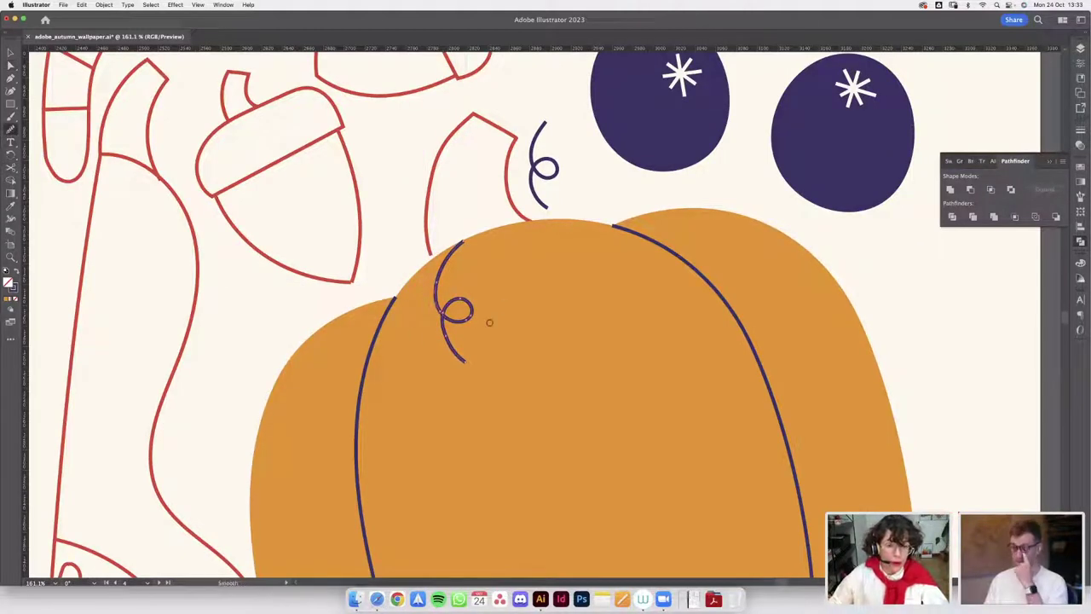
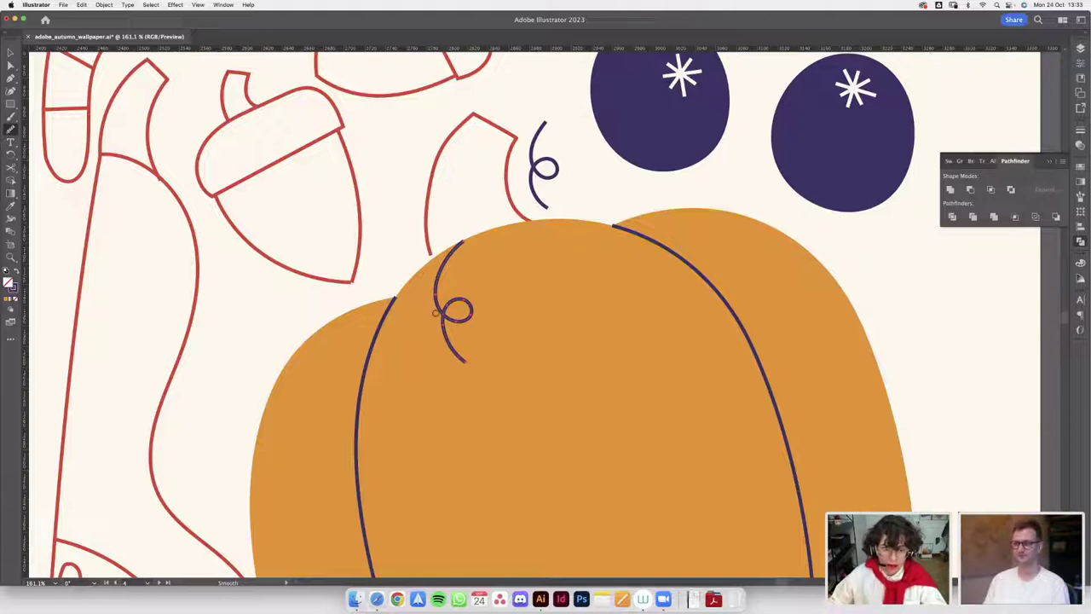
- Rotate the shortened tendril clockwise and shift it toward the pumpkin's left contour line
key(v)
scroll(595, 214, down, 5)
click(500, 275)
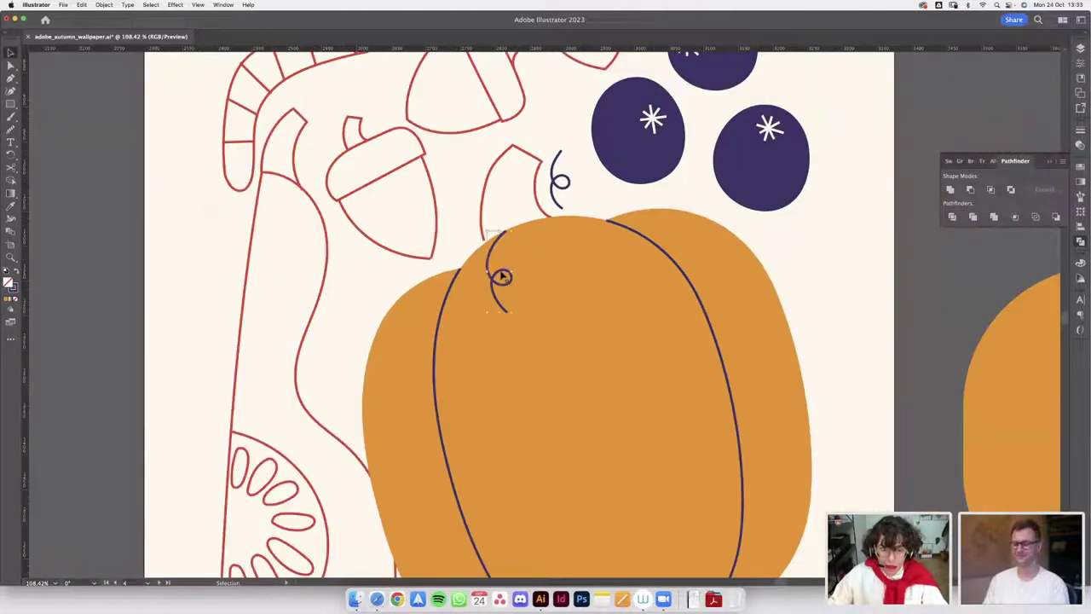
scroll(503, 274, up, 5)
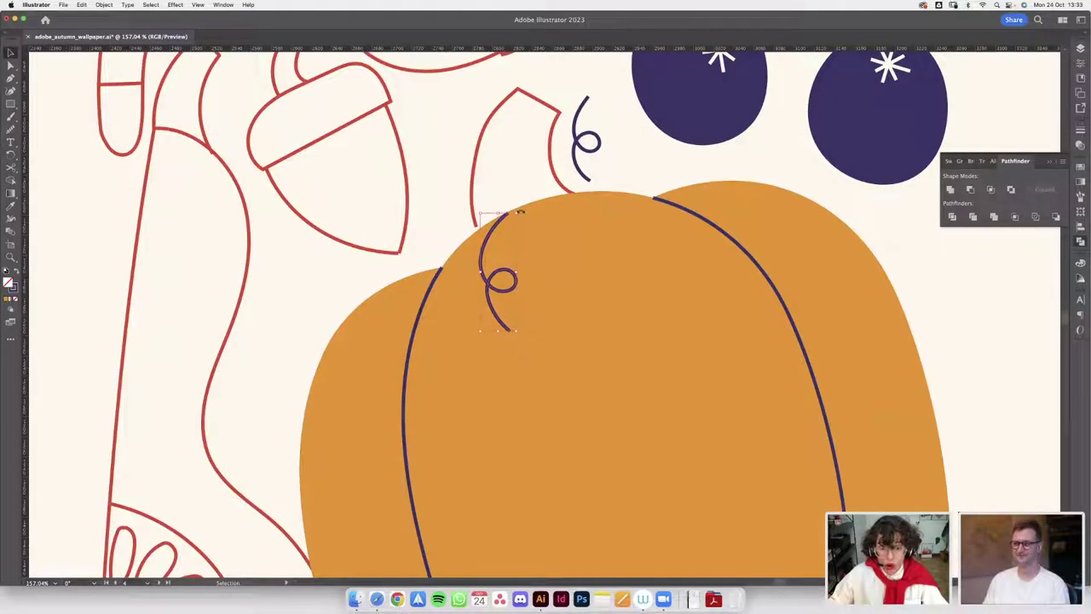
drag(521, 217, 489, 241)
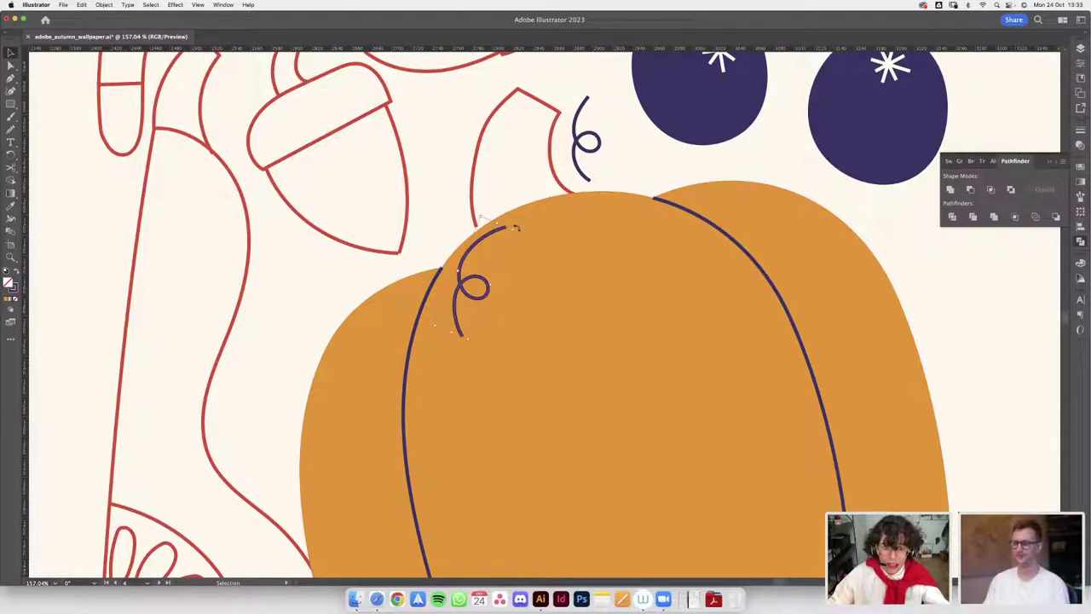
drag(515, 228, 475, 232)
- Rotate the tendril more upright and fit its upper end to the pumpkin's top edge beside the stem
scroll(458, 223, down, 4)
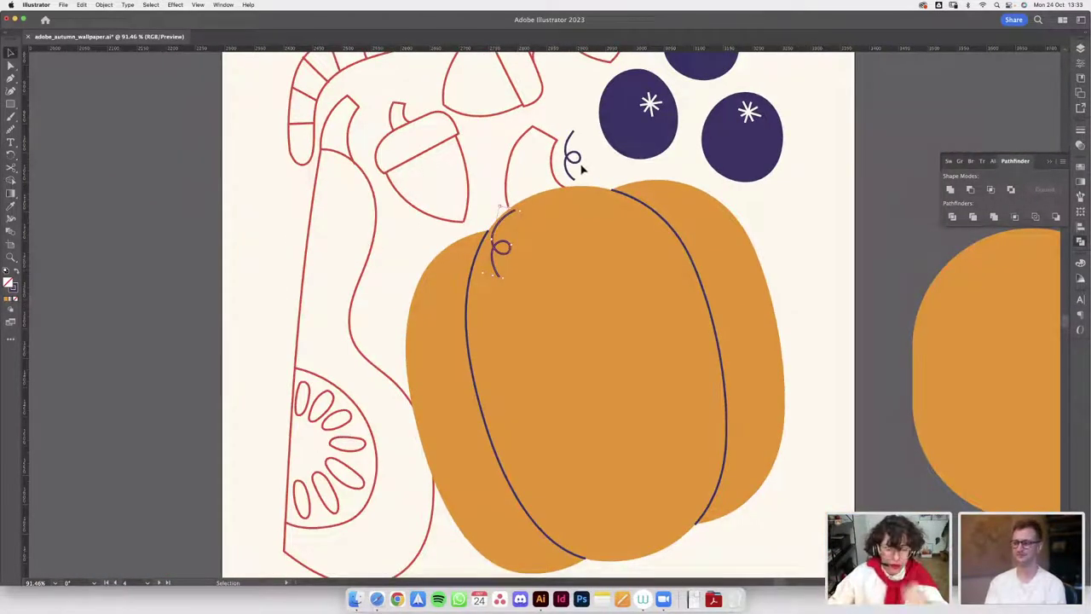
scroll(597, 166, up, 2)
click(508, 190)
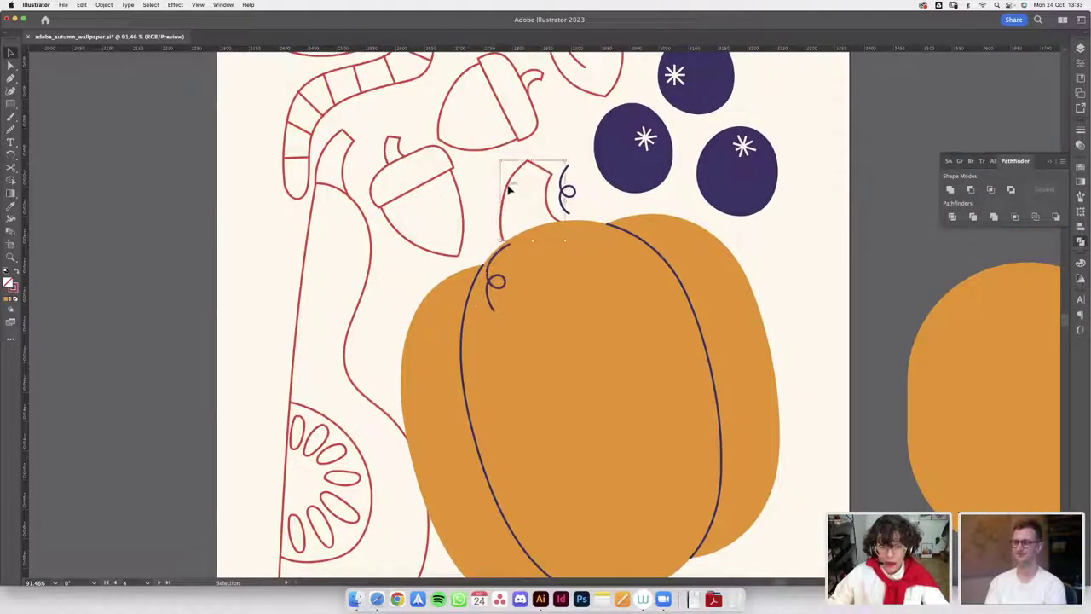
scroll(508, 192, up, 2)
click(482, 294)
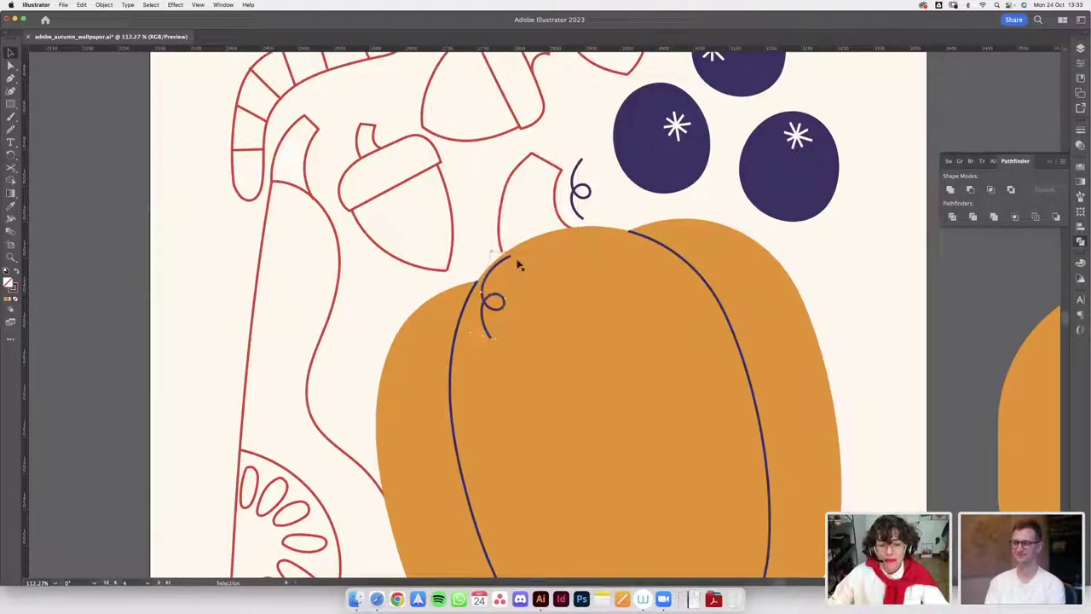
mouse_move(490, 267)
mouse_down()
mouse_move(499, 263)
mouse_move(492, 271)
mouse_up()
scroll(483, 255, down, 3)
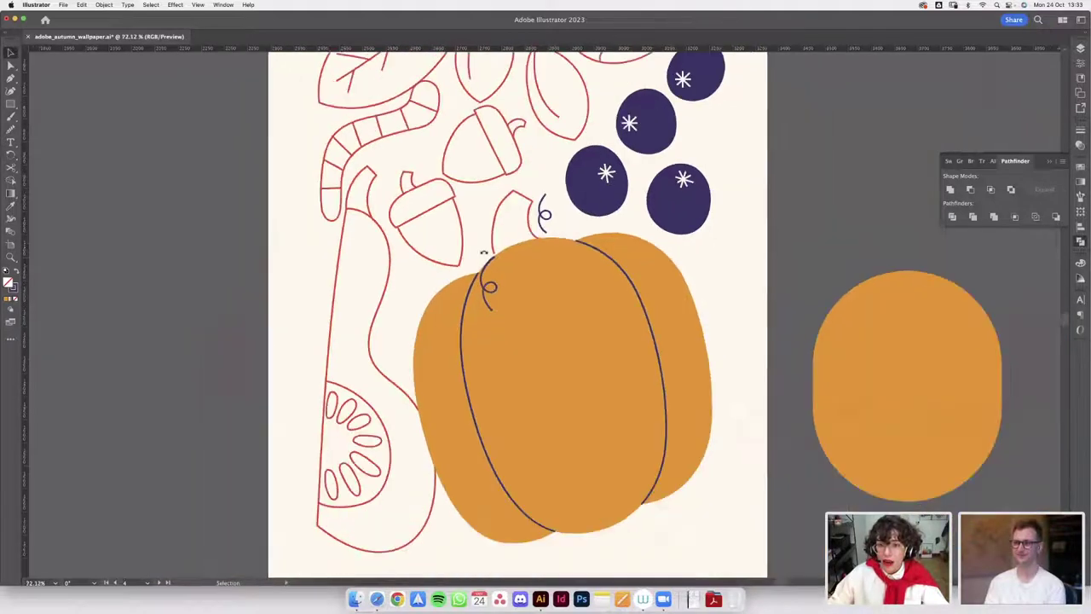
- Smooth the outline of the lower-left blueberry above the pumpkin with the Smooth tool
click(598, 212)
scroll(598, 212, up, 2)
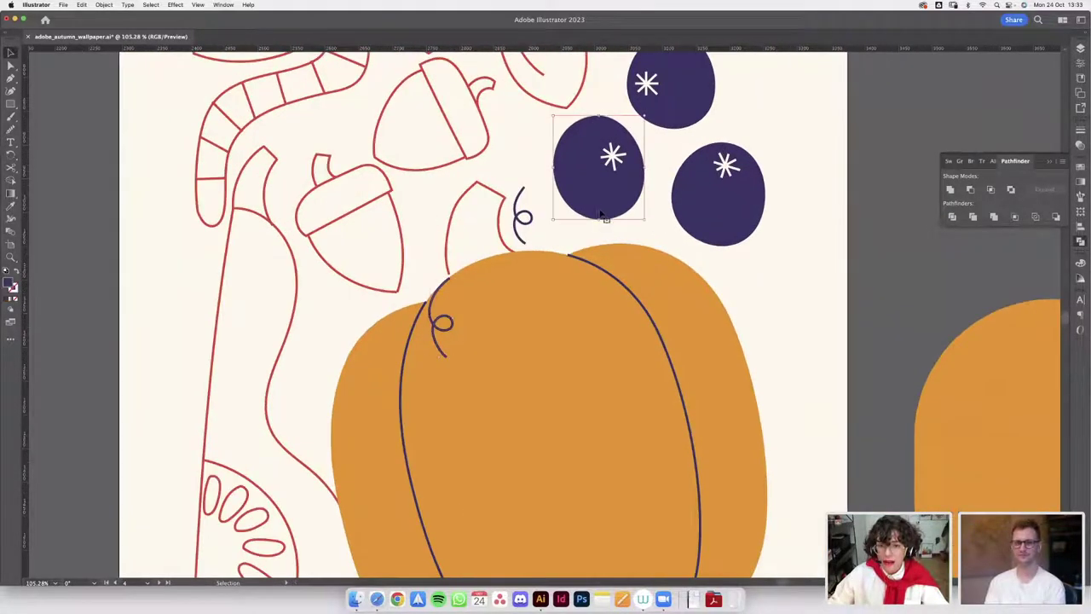
click(10, 129)
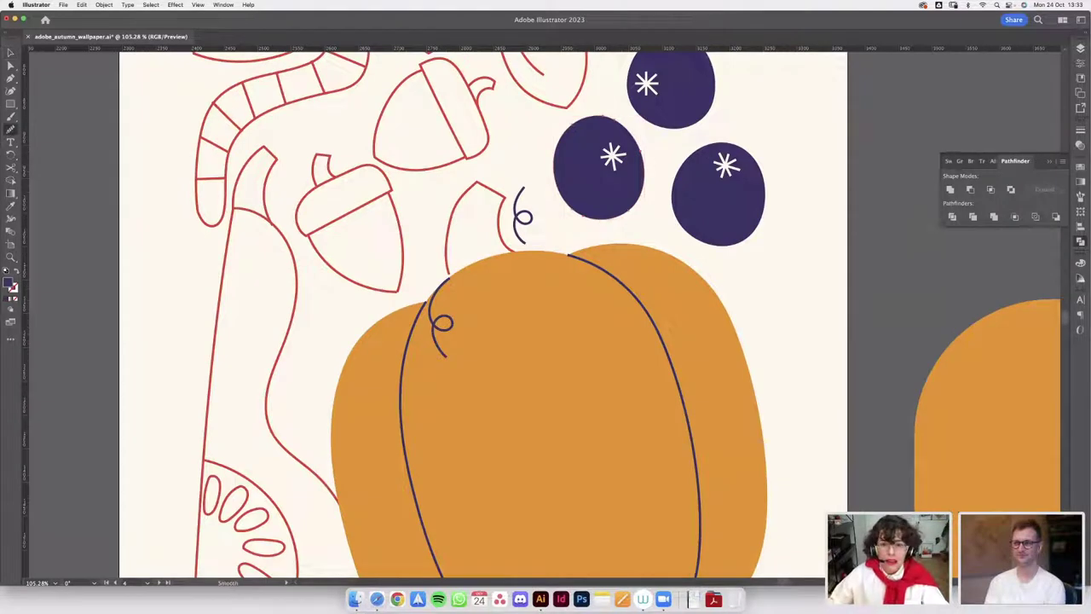
mouse_move(565, 144)
mouse_down()
mouse_move(623, 122)
mouse_move(566, 136)
mouse_move(650, 156)
mouse_move(628, 214)
mouse_up()
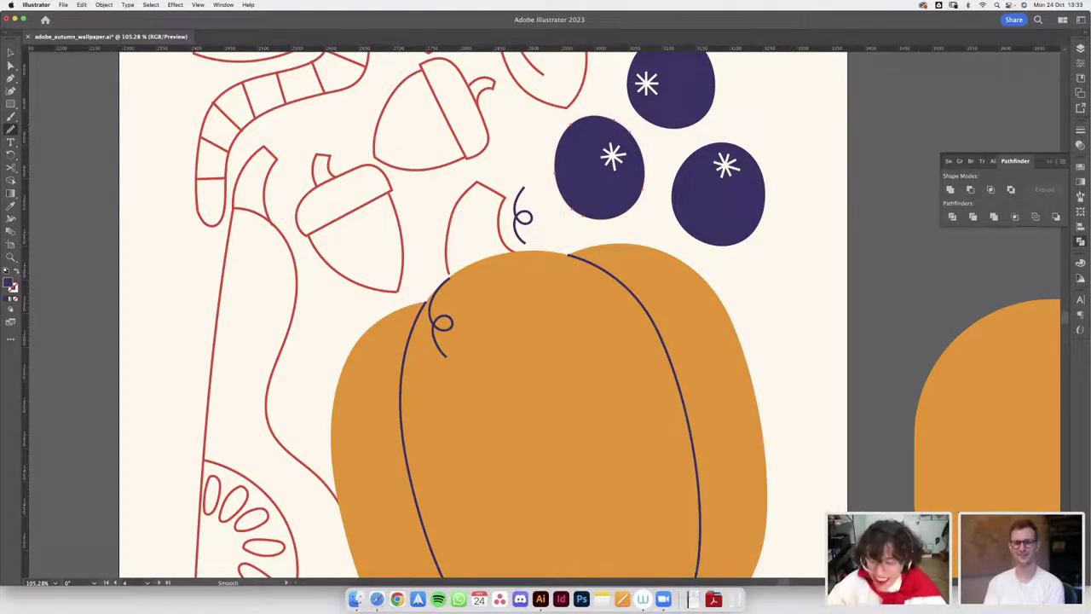
key(v)
click(643, 242)
drag(586, 237, 631, 261)
- Move the red stem outline from the pumpkin to the empty canvas beside the artboard, above the spare orange shape
click(522, 209)
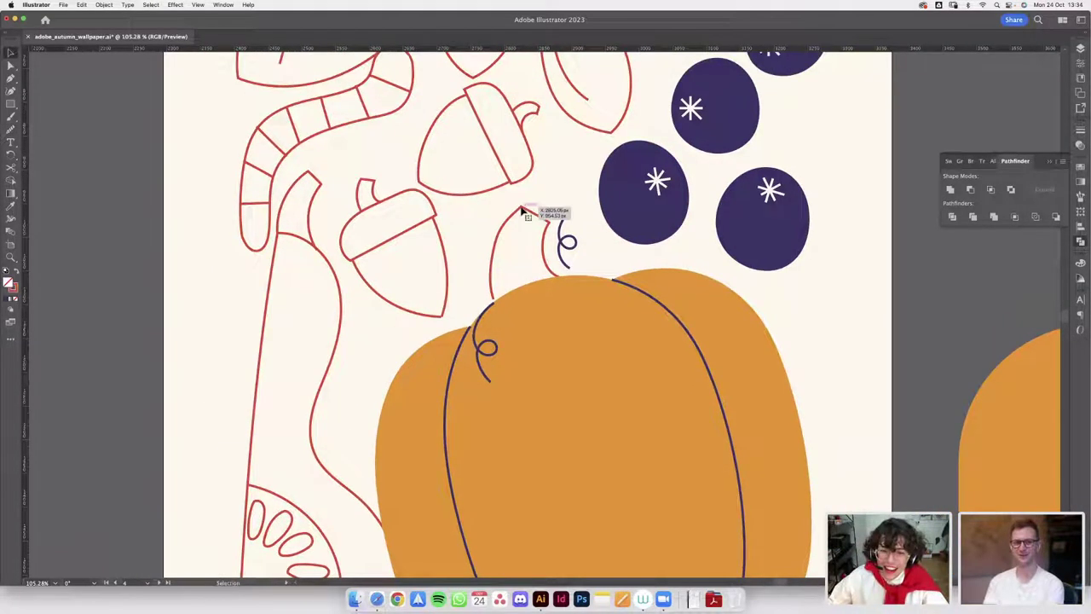
click(523, 213)
scroll(524, 219, up, 3)
drag(579, 200, 508, 197)
click(507, 200)
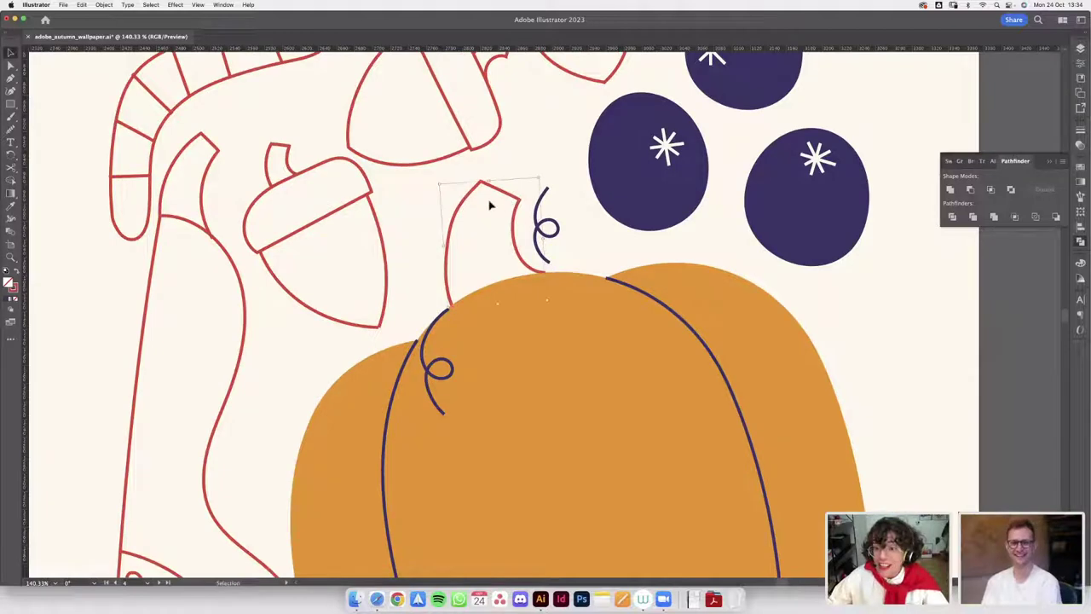
scroll(503, 200, down, 4)
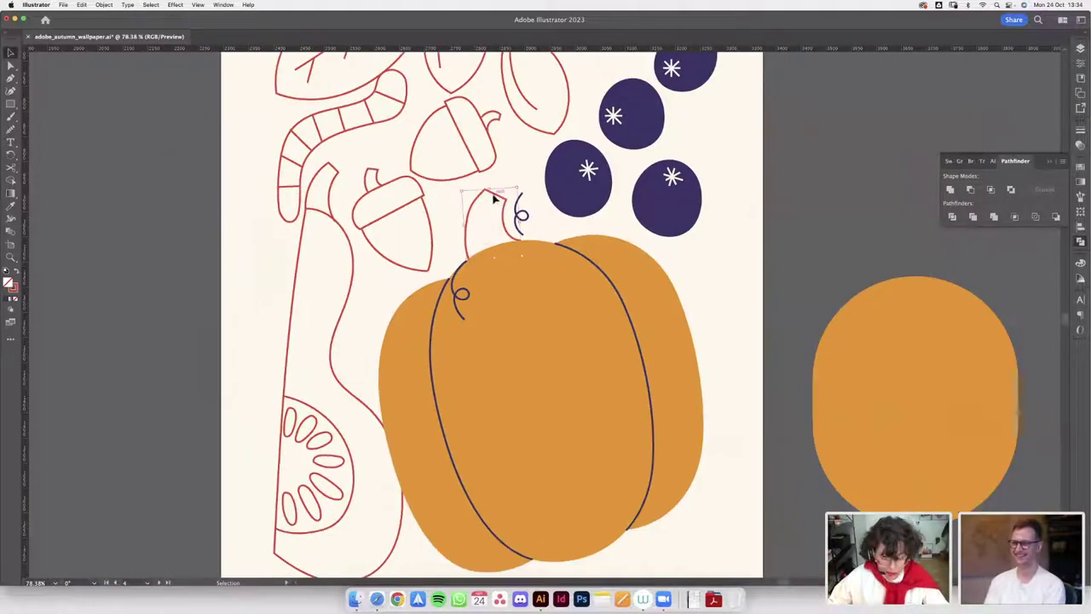
drag(499, 199, 629, 223)
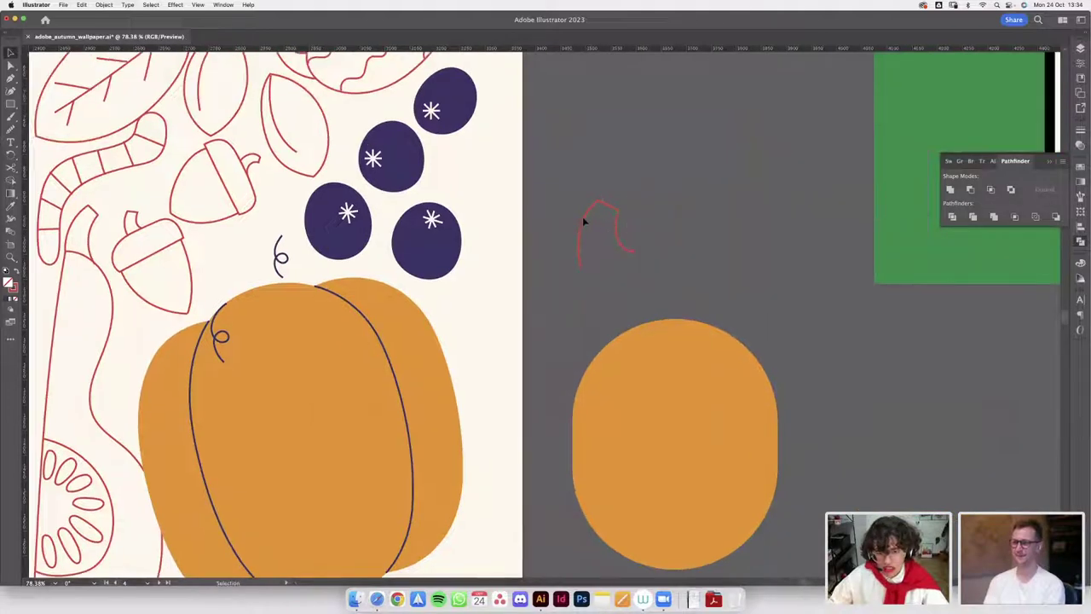
scroll(585, 218, up, 4)
scroll(640, 242, down, 3)
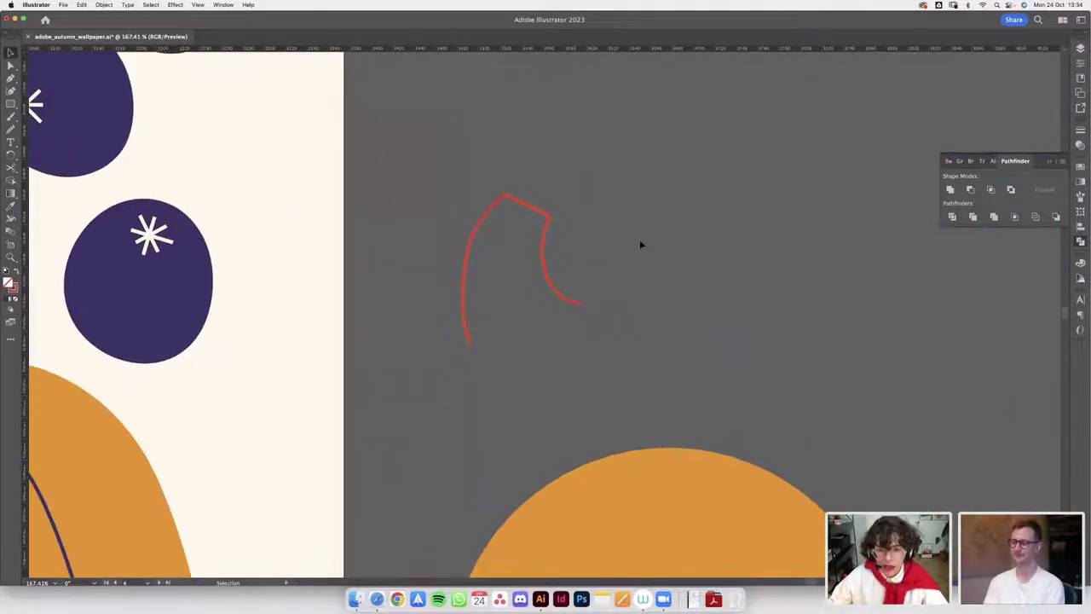
- Draw a circle beside the stem outline and place a same-size copy overlapping it on the side facing the stem
key(l)
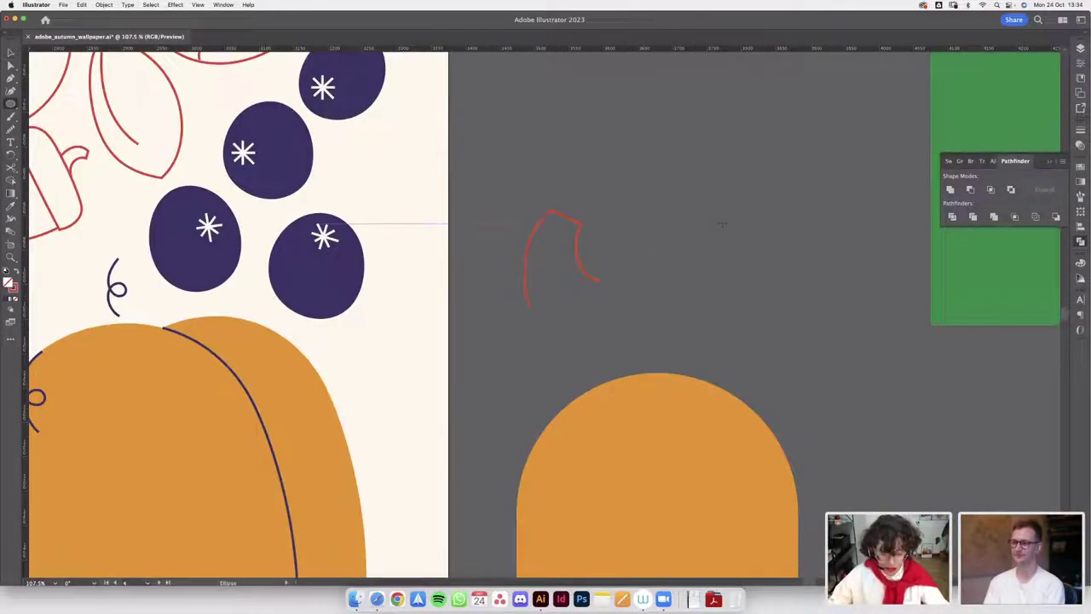
drag(722, 225, 673, 275)
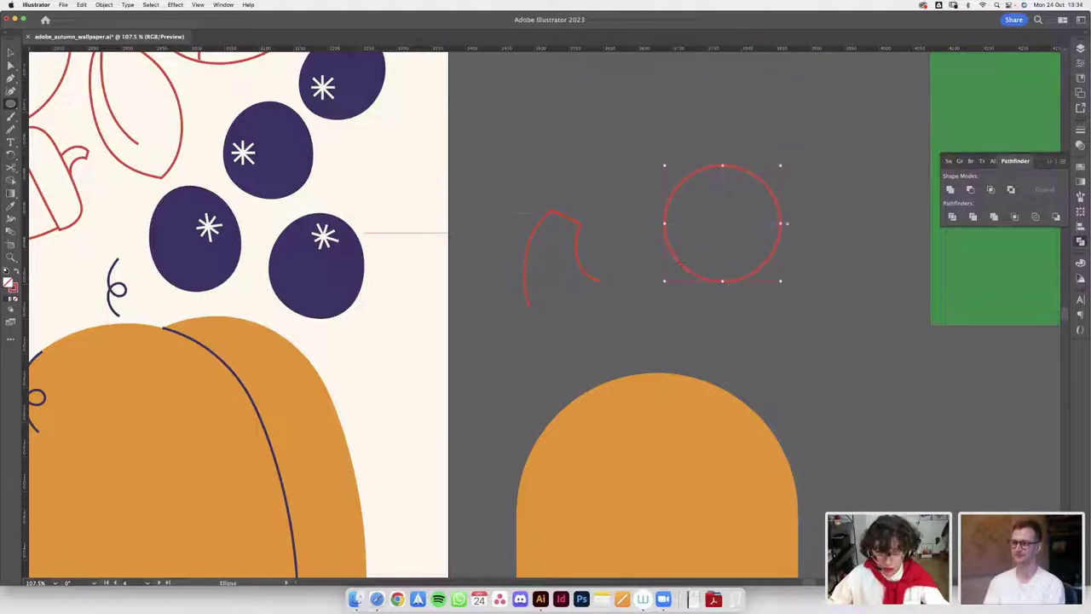
key(v)
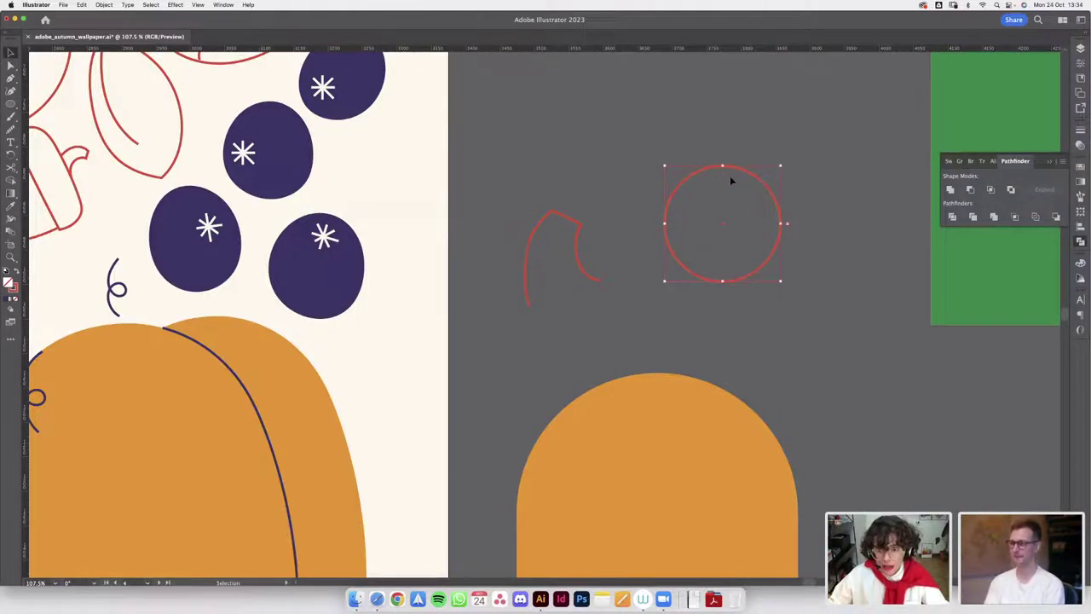
drag(757, 175, 692, 176)
drag(600, 168, 553, 117)
key(super+z)
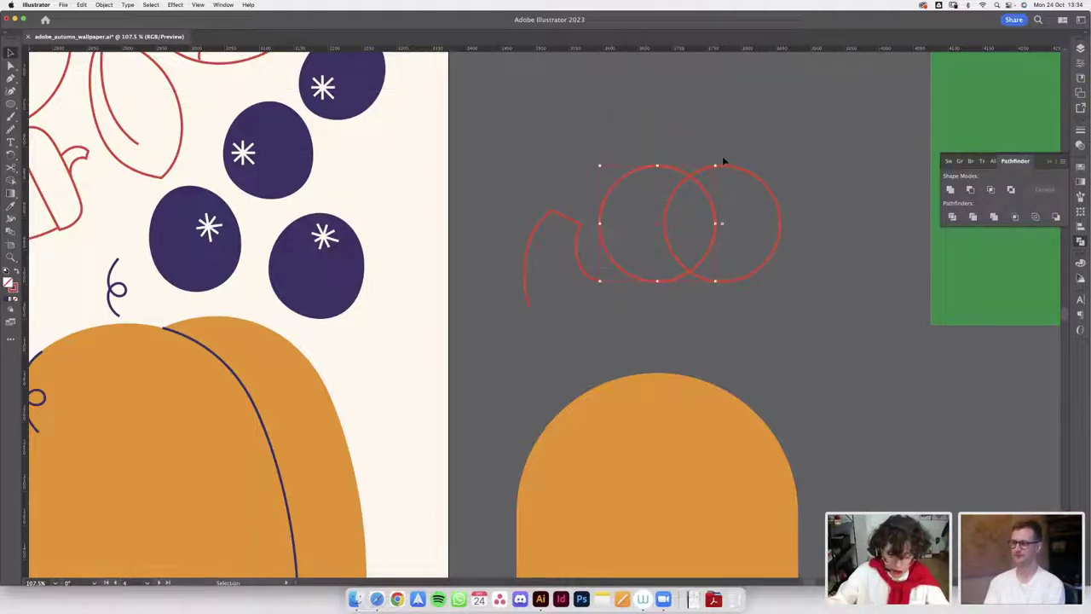
- Turn off Scale Strokes & Effects in the General preferences
key(super+k)
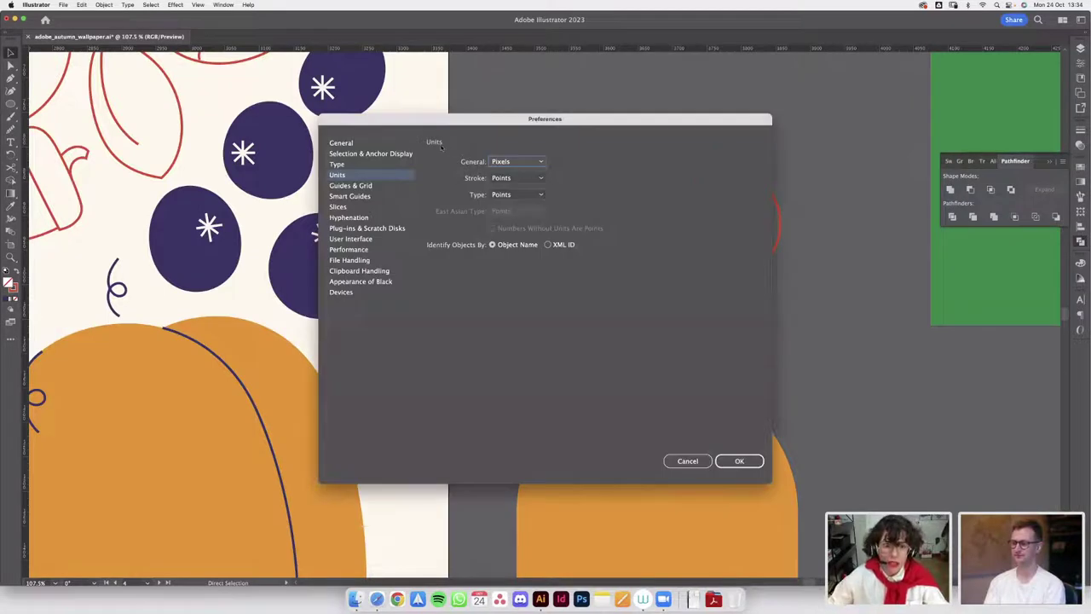
click(385, 143)
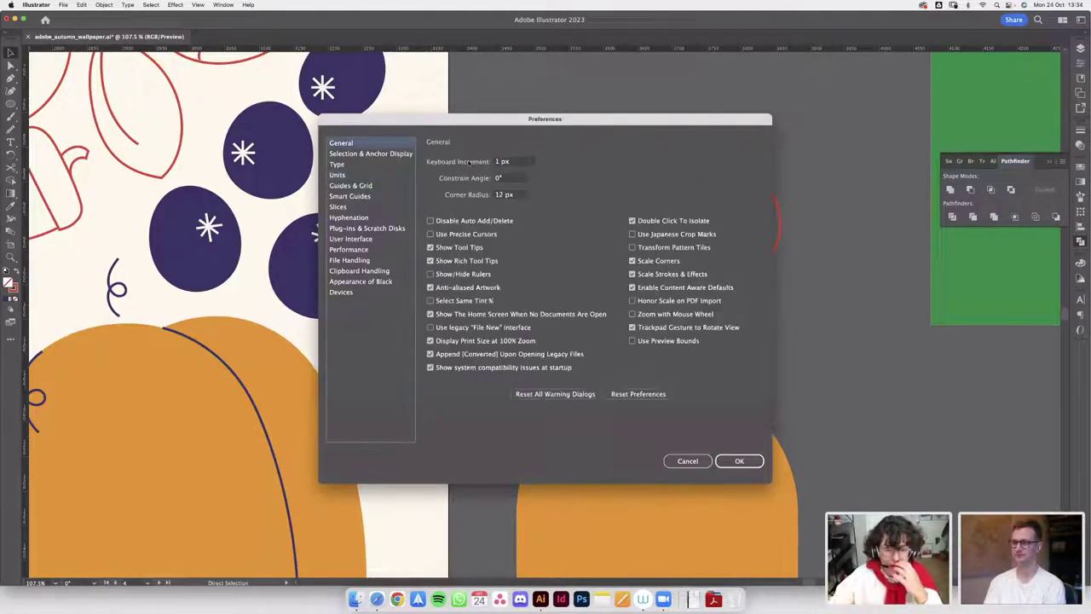
click(632, 274)
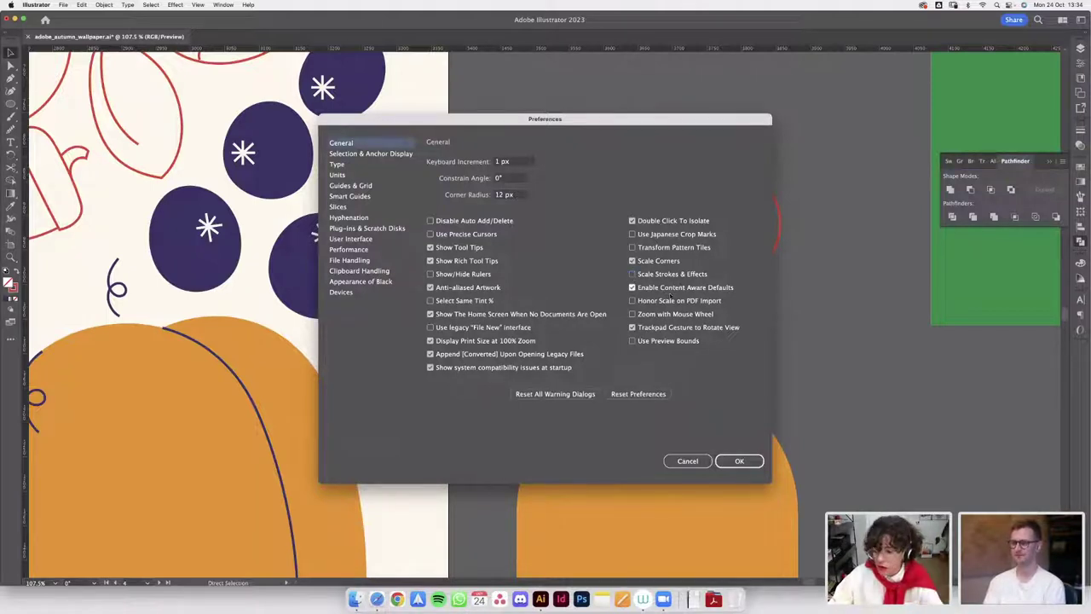
click(737, 461)
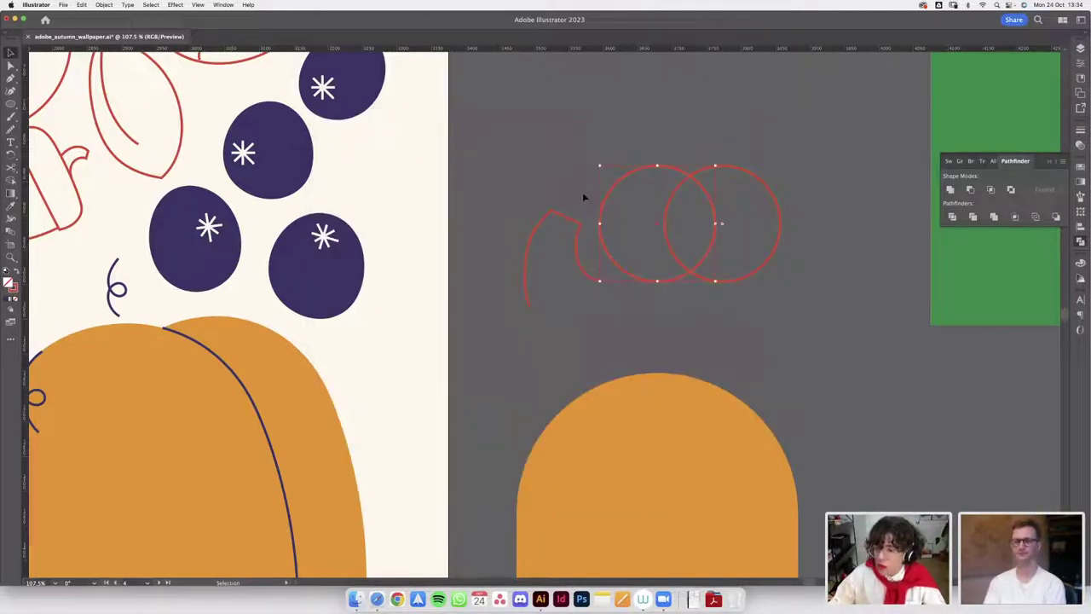
- Move the stem outline onto the circles, then shrink one circle to its inner curve and enlarge the other to its outer curve
click(543, 222)
drag(542, 221, 639, 213)
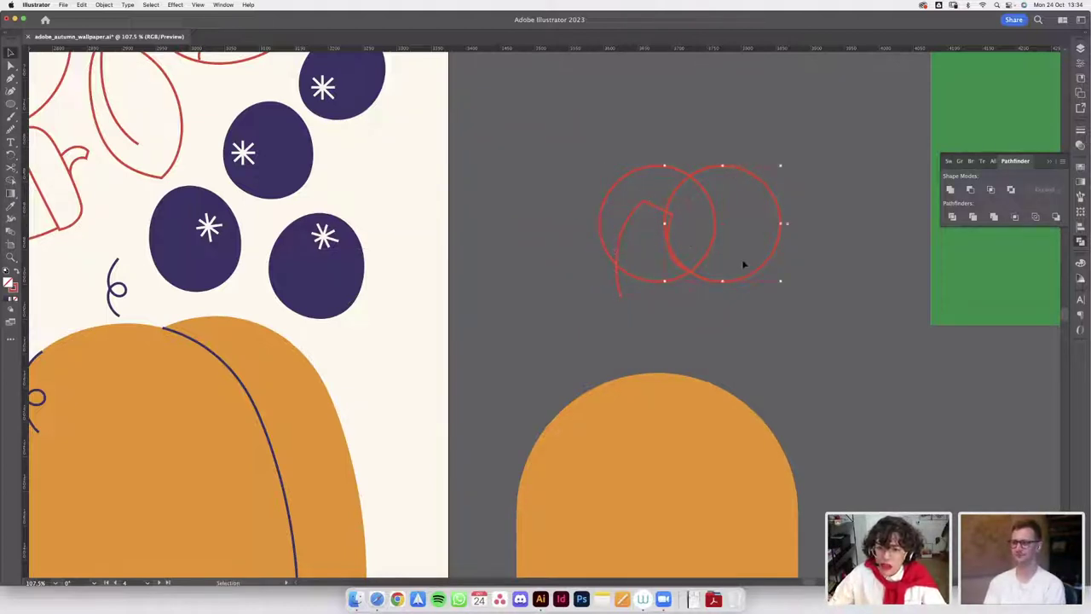
drag(723, 168, 728, 202)
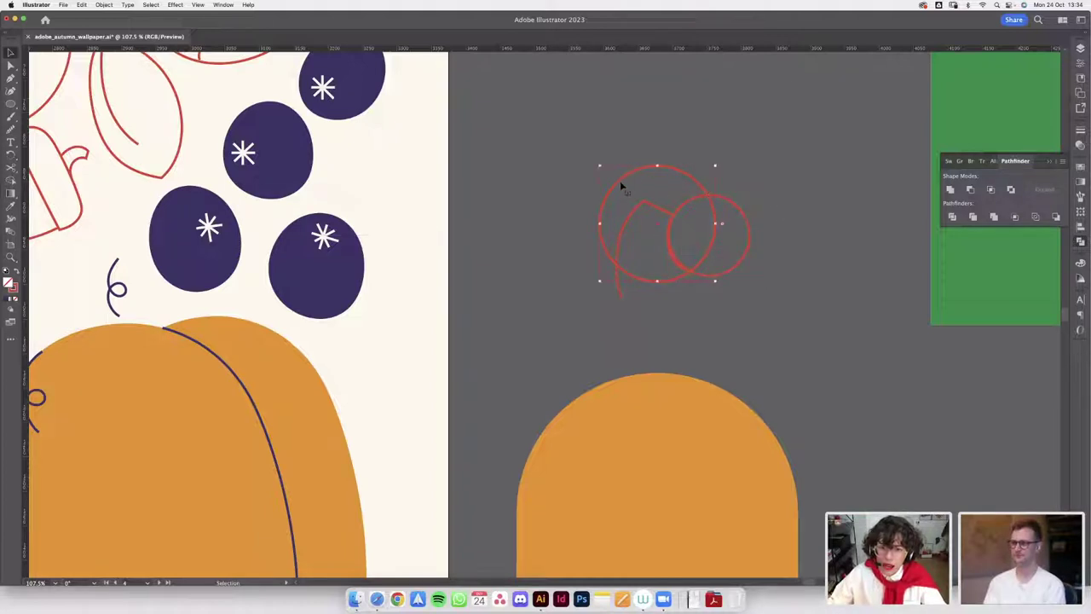
drag(634, 172, 646, 200)
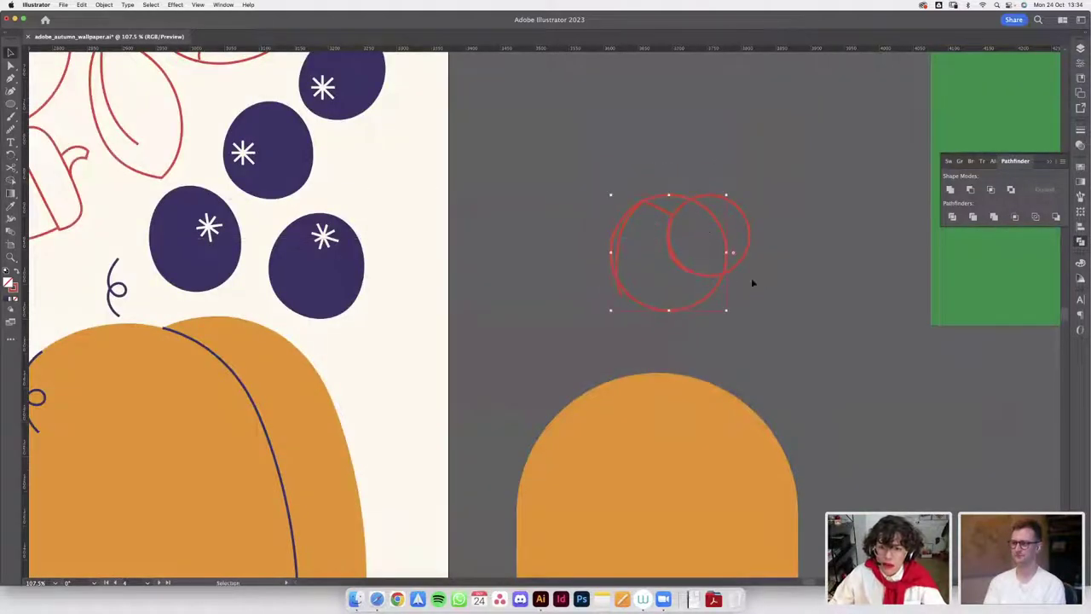
drag(726, 252, 763, 253)
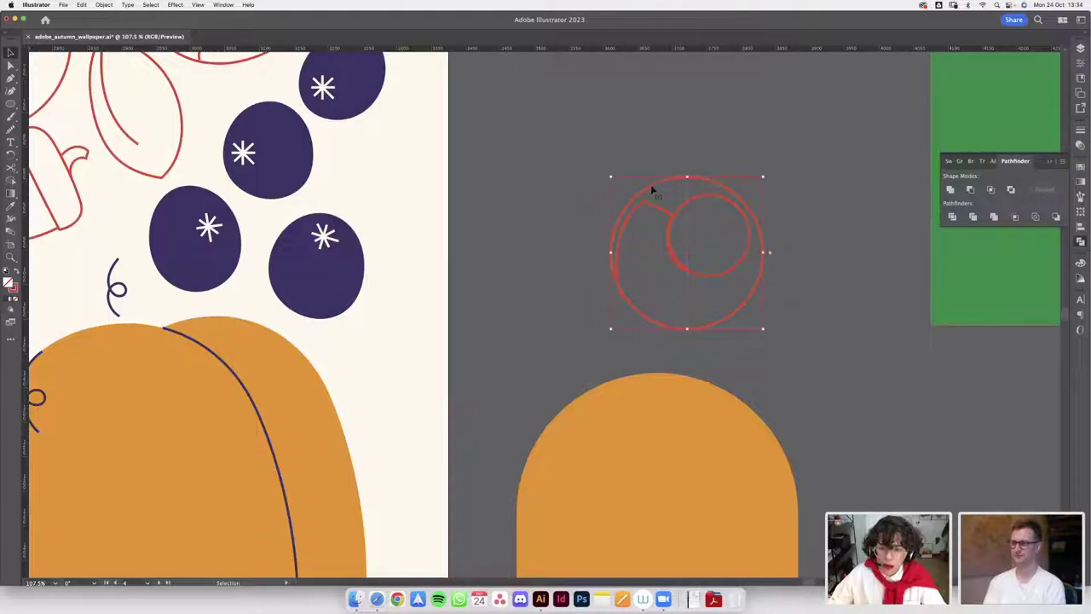
drag(651, 186, 654, 192)
click(689, 201)
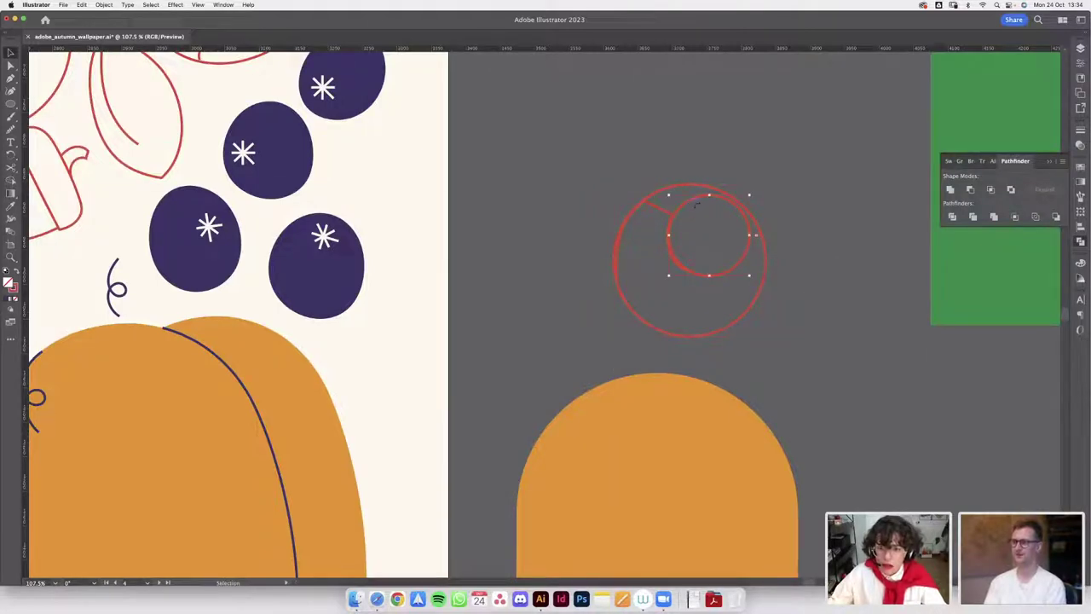
click(652, 205)
- Draw two straight Pen lines across the circles, one along the stem's tip and one across its base
key(p)
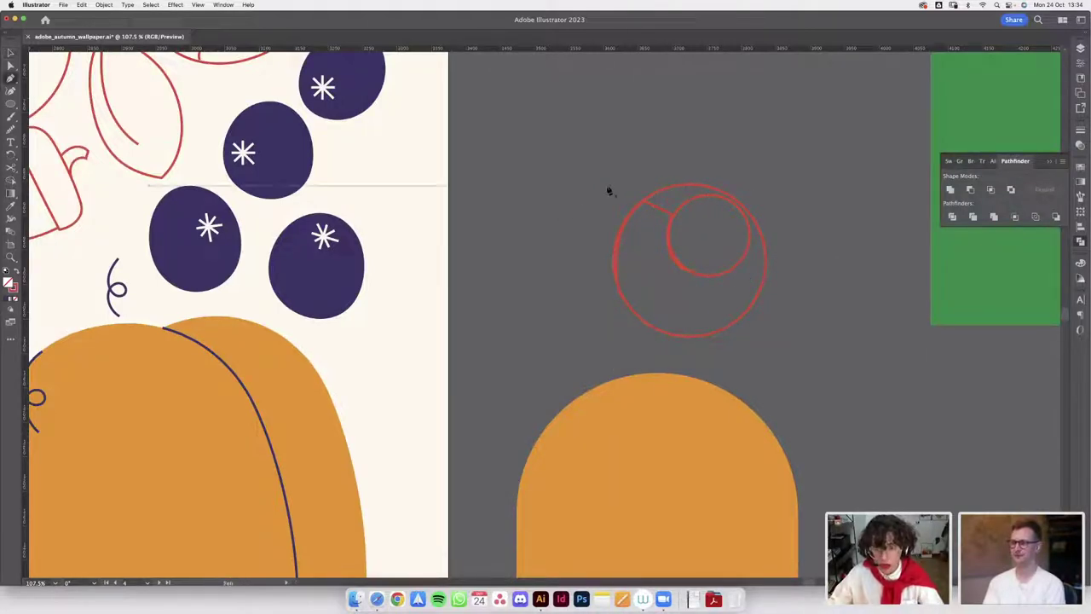
click(696, 225)
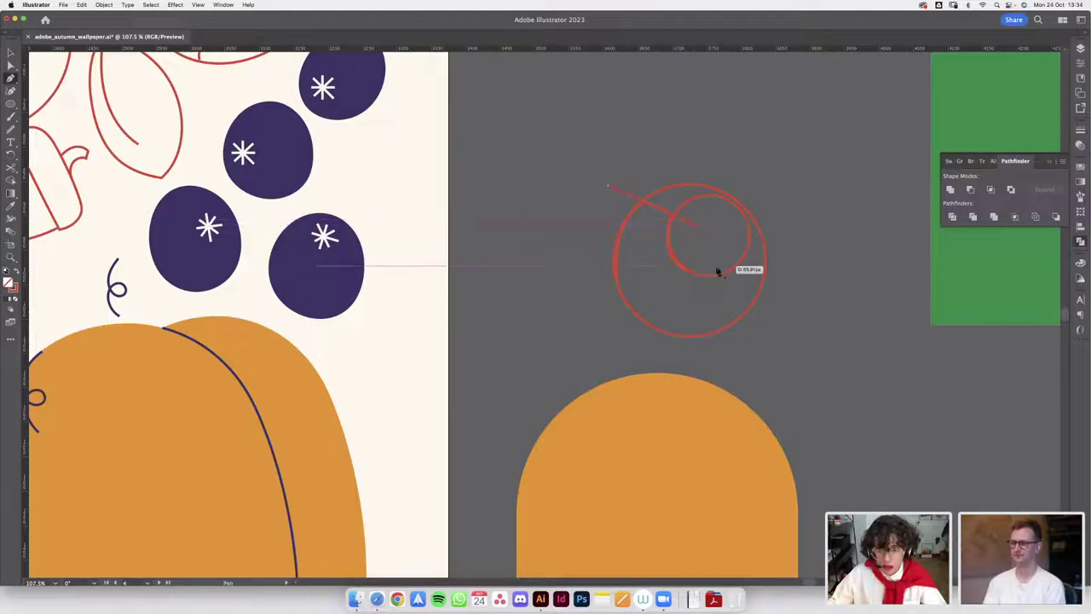
key(Escape)
click(697, 263)
click(607, 336)
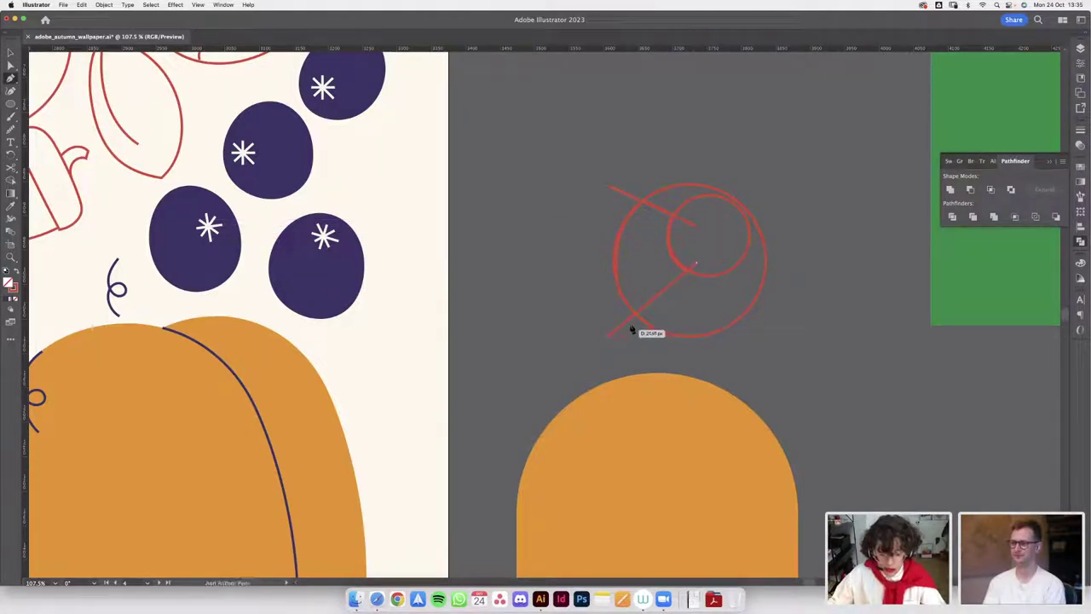
key(v)
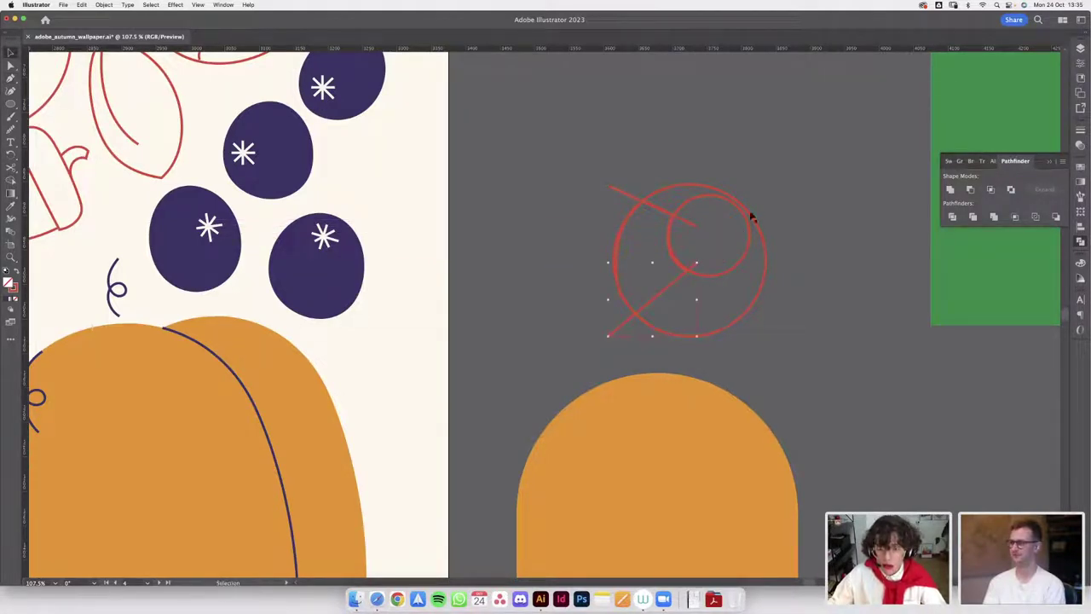
- Delete the original hand-drawn stem outline from the circle construction
click(617, 255)
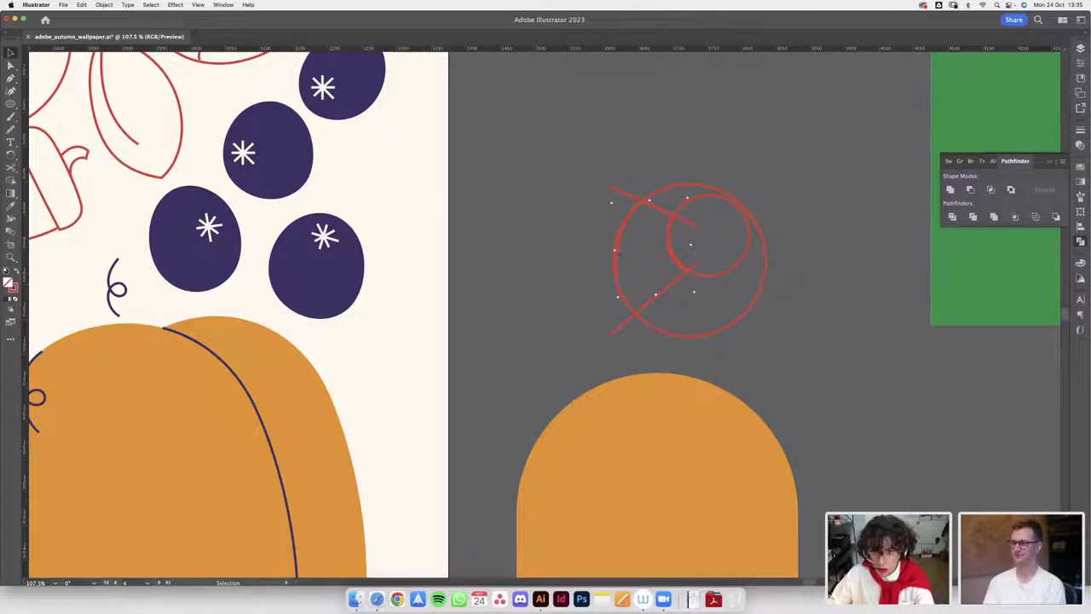
scroll(629, 268, up, 5)
drag(614, 332, 532, 341)
key(BackSpace)
- Divide the circles and lines with Pathfinder and delete every resulting piece except the stem shape
scroll(543, 322, down, 3)
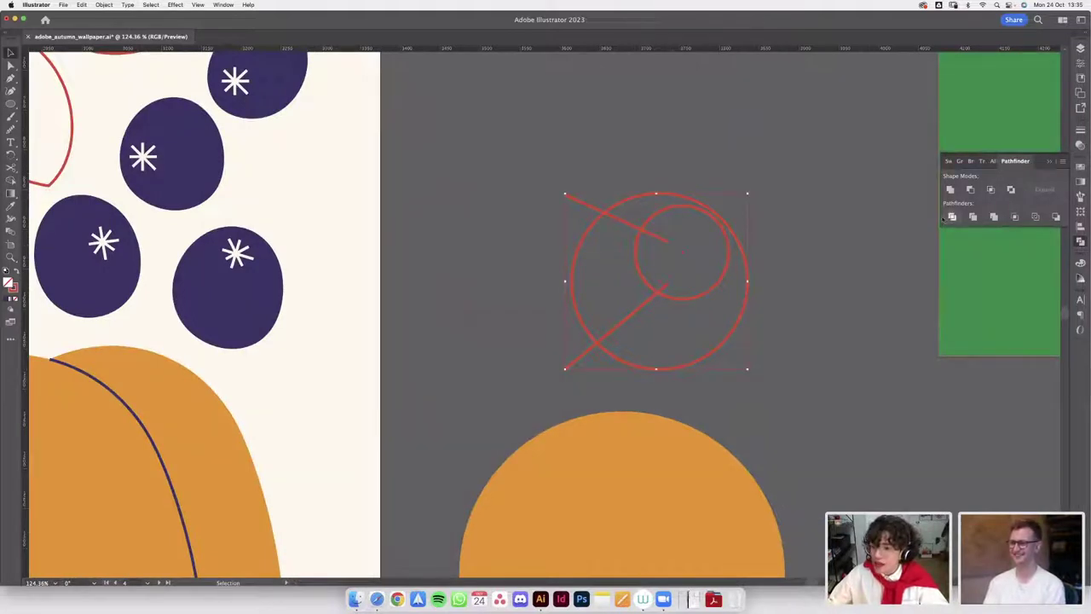
double_click(661, 213)
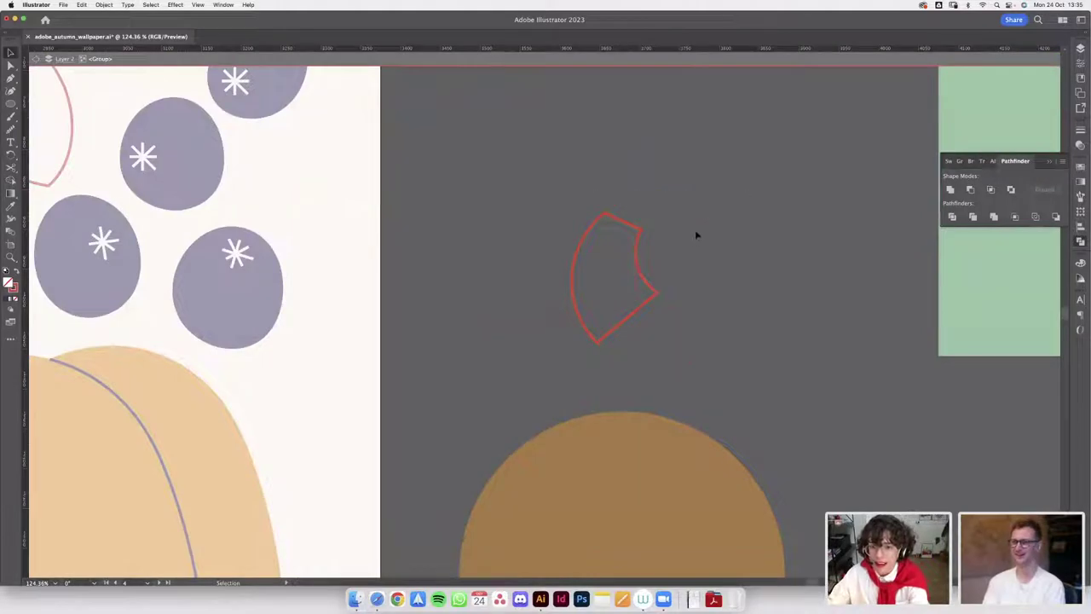
double_click(696, 226)
- Move the new stem shape back onto the top of the pumpkin beside the small tendril
scroll(686, 227, down, 3)
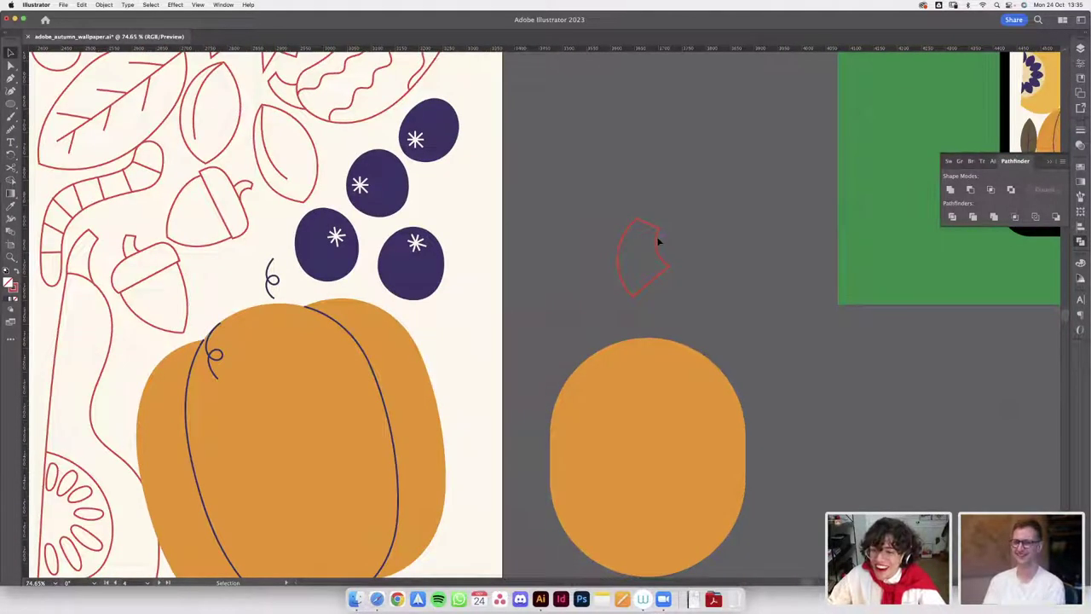
scroll(750, 231, left, 3)
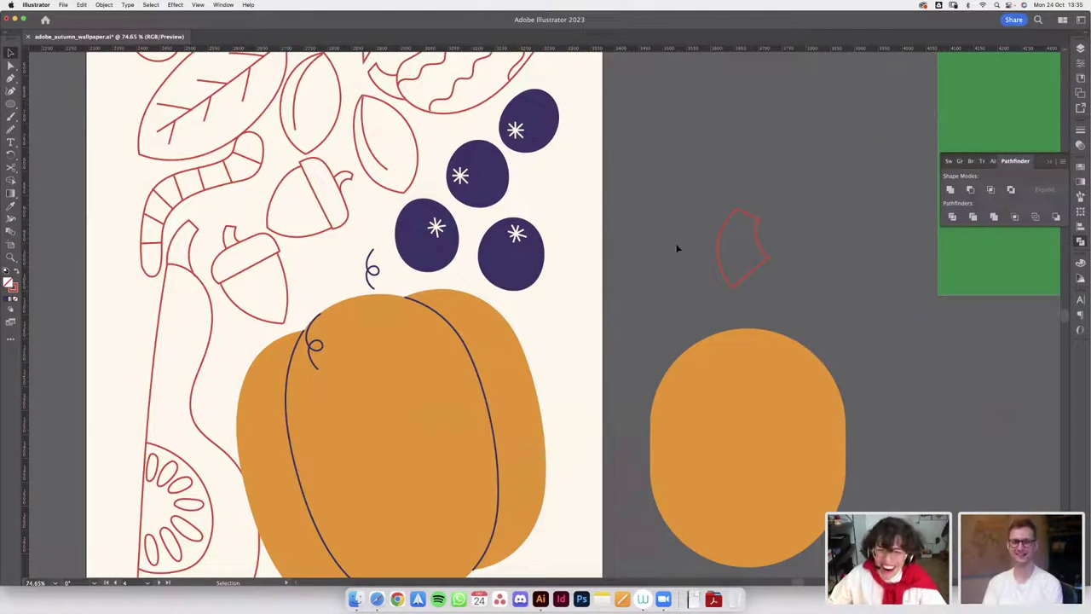
scroll(693, 244, down, 3)
drag(557, 251, 490, 255)
scroll(497, 252, up, 4)
scroll(503, 249, down, 1)
scroll(506, 248, down, 5)
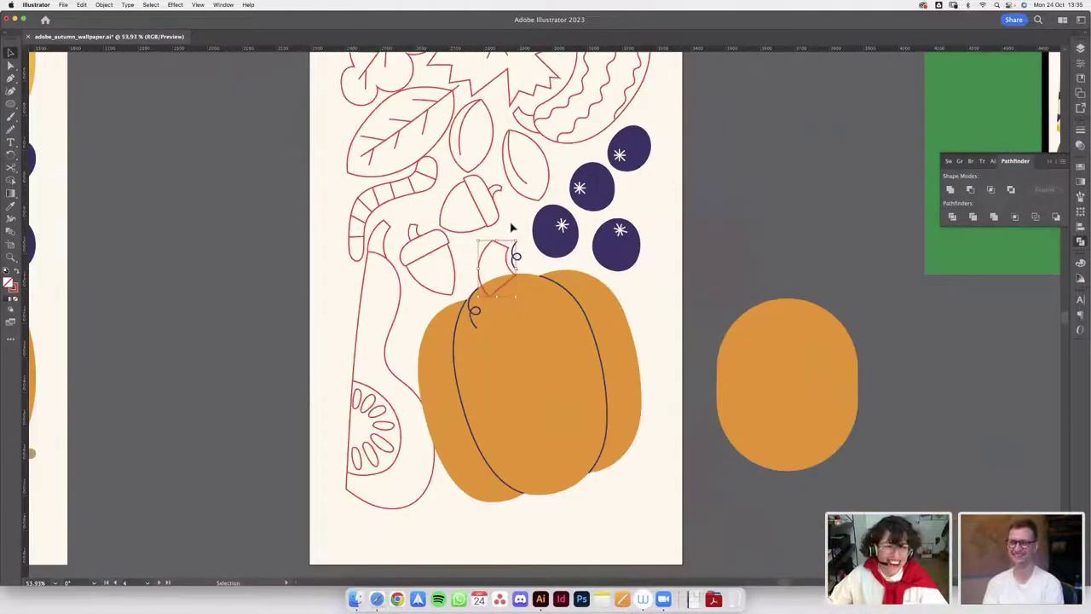
- Fill the stem with the brown sampled from the stem in the finished illustration using the Eyedropper
key(i)
click(136, 222)
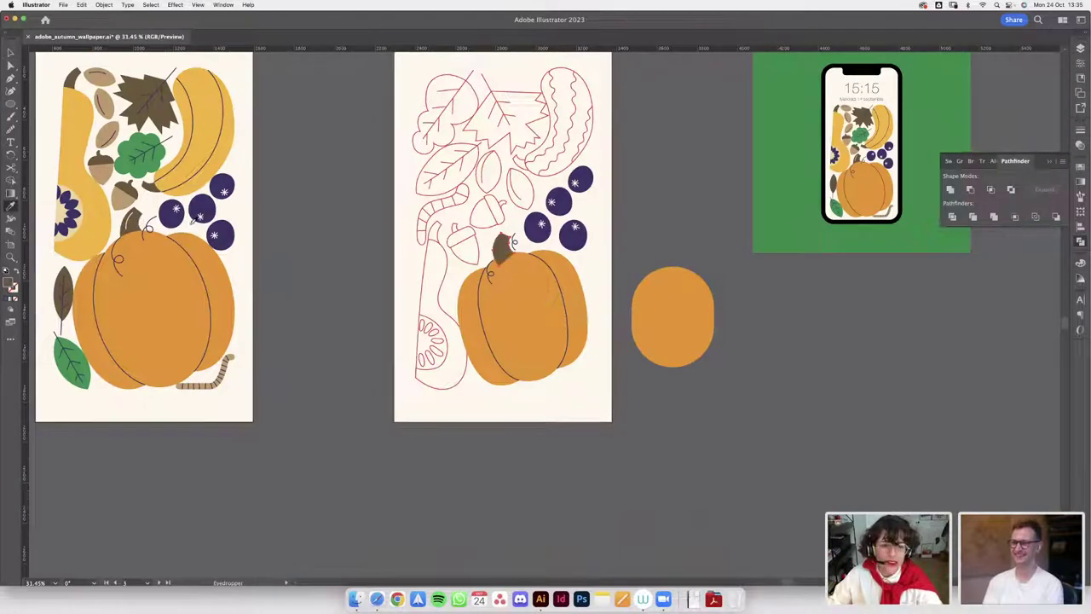
scroll(529, 244, up, 5)
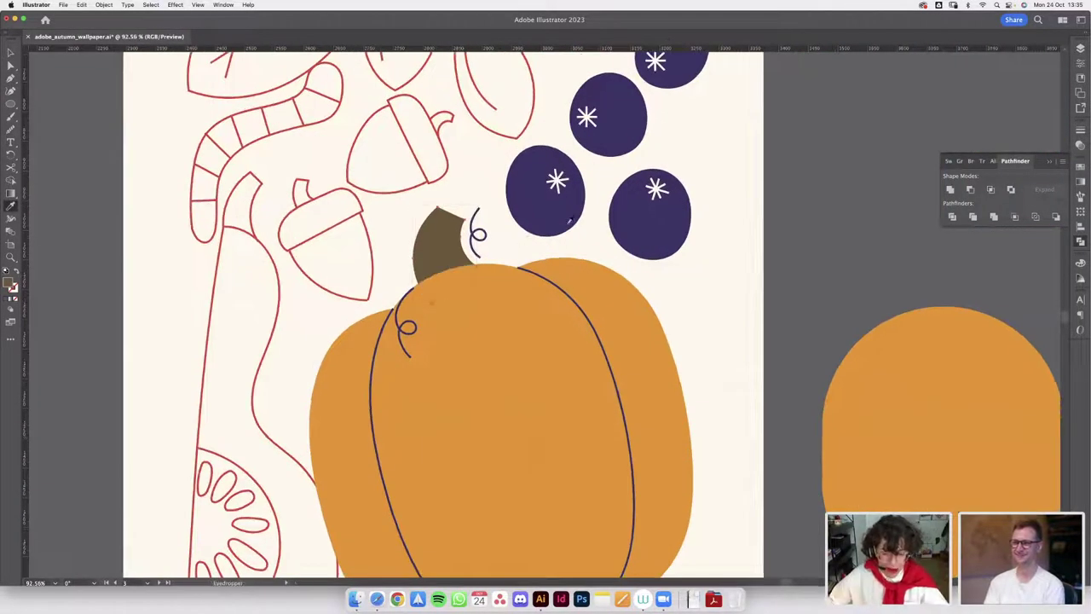
- Rotate the brown stem slightly clockwise and fit its base to the pumpkin's top edge
key(v)
scroll(428, 242, up, 2)
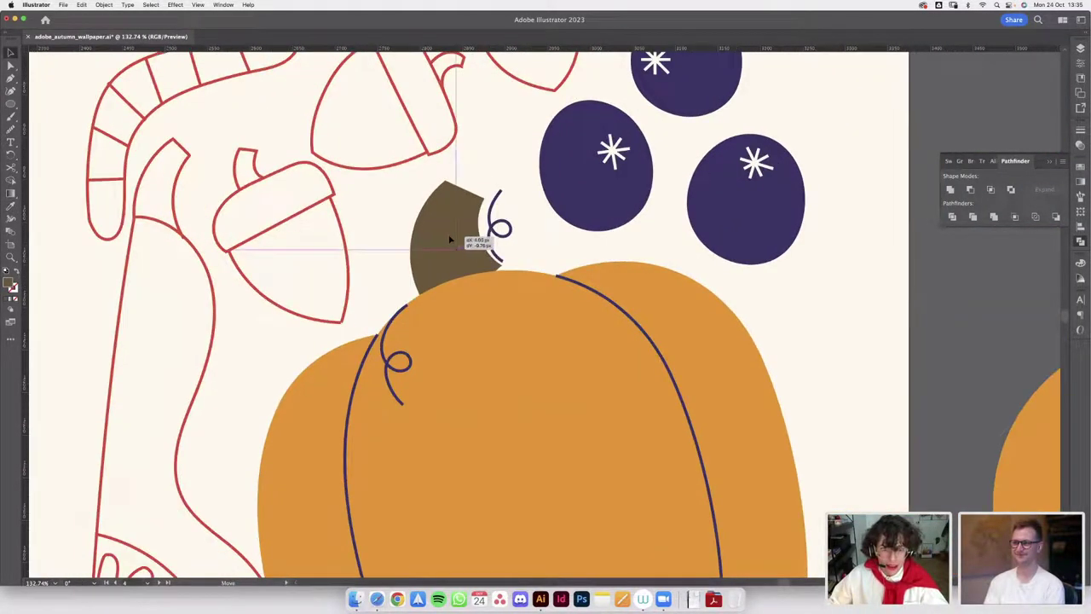
drag(506, 177, 550, 196)
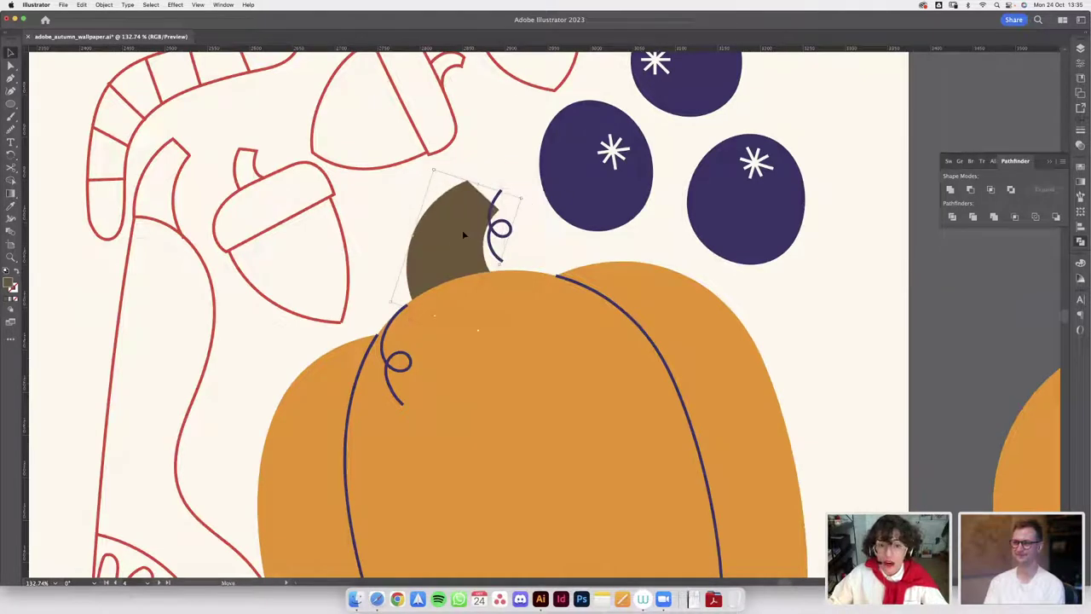
- Rotate the small tendril beside the stem clockwise, bring it to the front and set its base on the pumpkin's top edge
scroll(473, 213, up, 2)
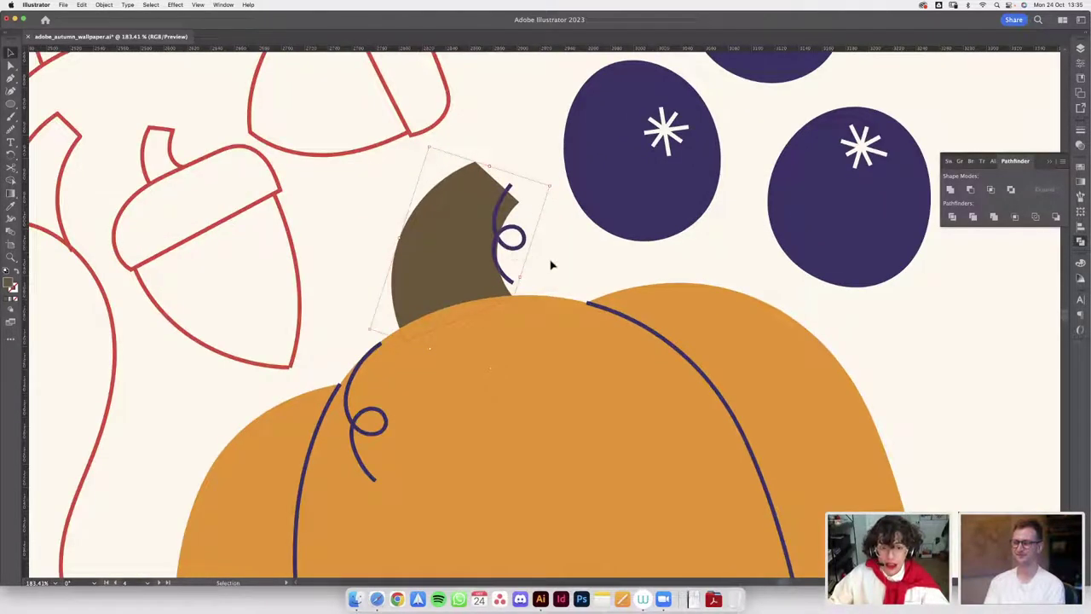
drag(523, 247, 552, 260)
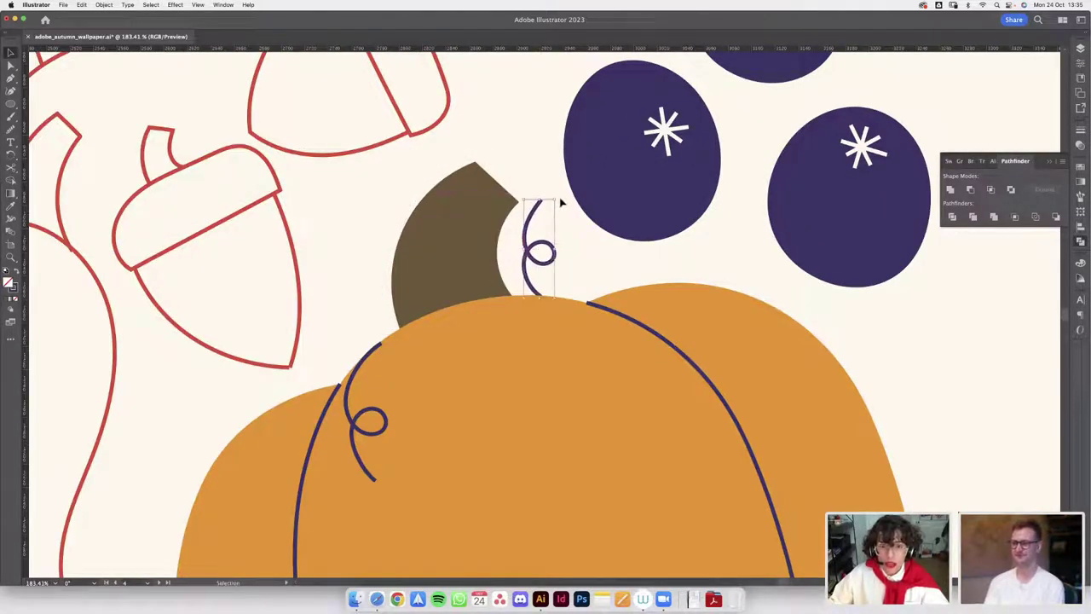
drag(559, 199, 569, 226)
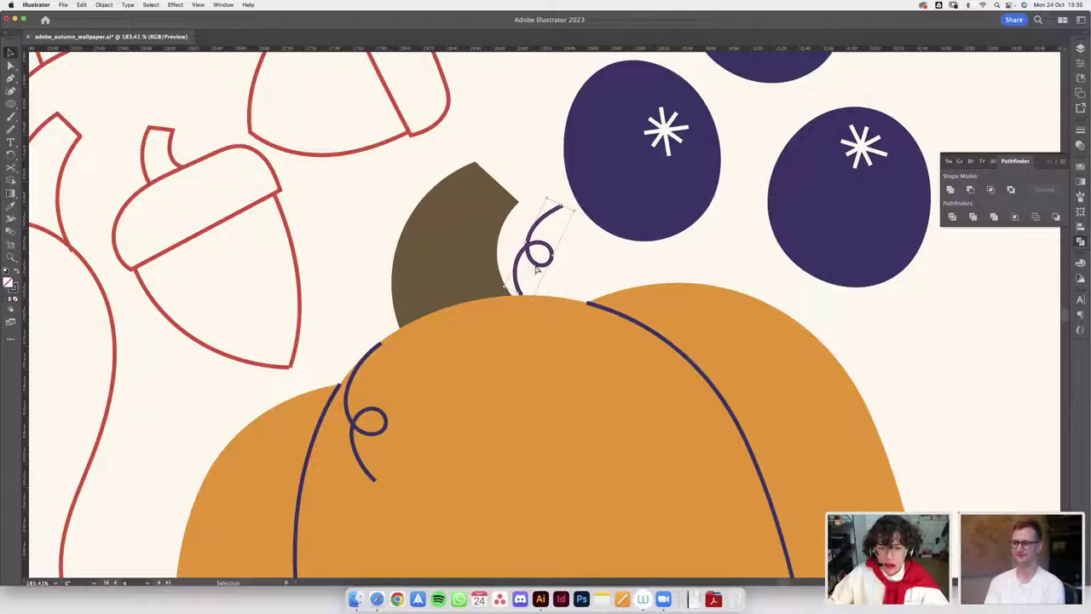
drag(537, 266, 536, 275)
key(super+shift+])
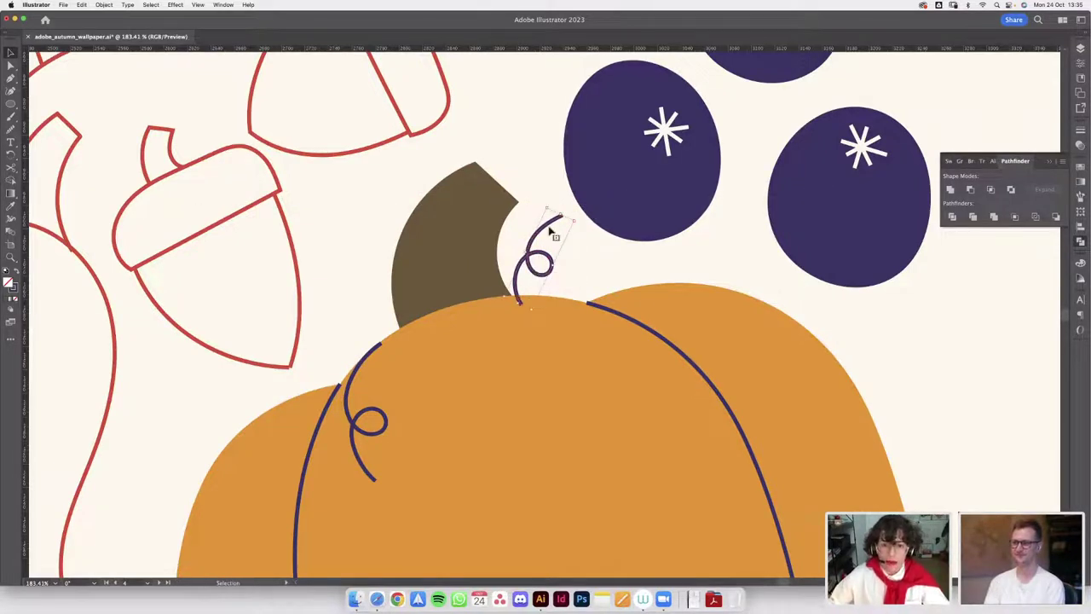
drag(549, 228, 545, 236)
click(10, 130)
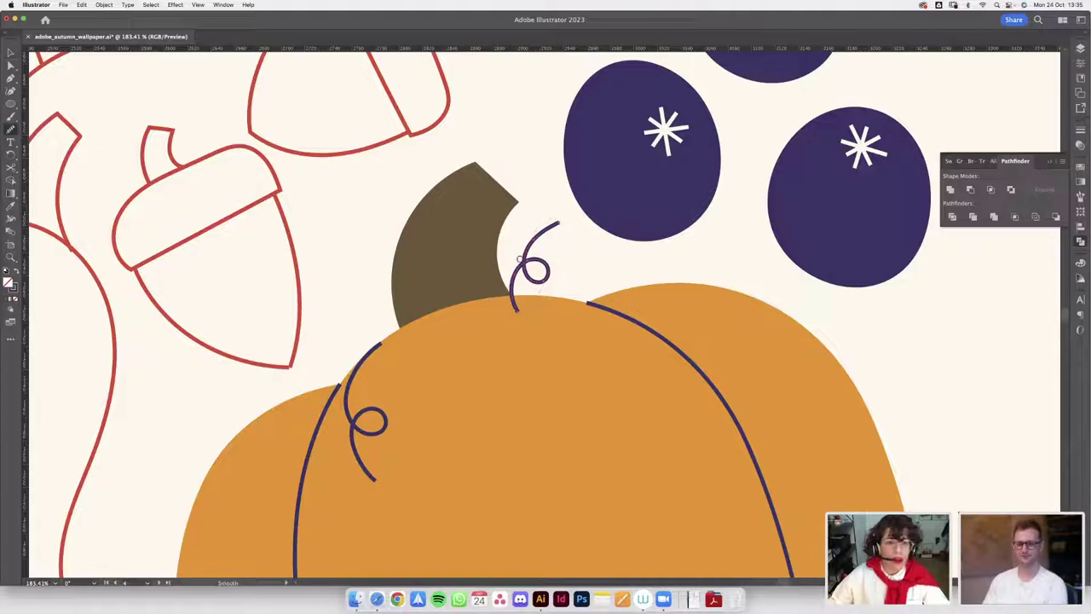
key(v)
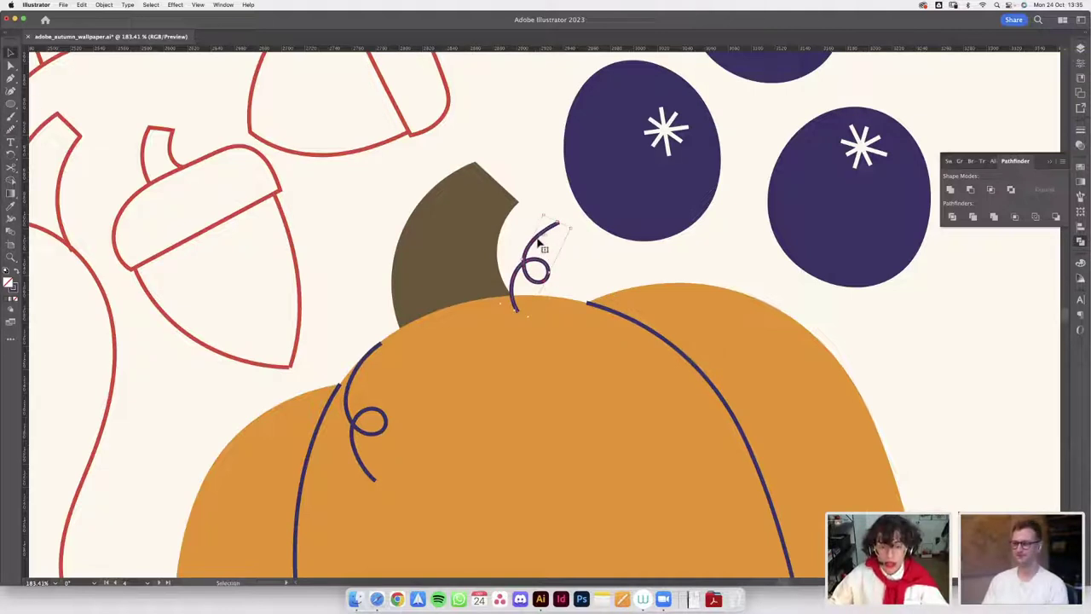
drag(539, 239, 553, 242)
- Narrow the pumpkin stem by moving the anchor points of its outer curve and tip inward, and settle it against the pumpkin
click(452, 240)
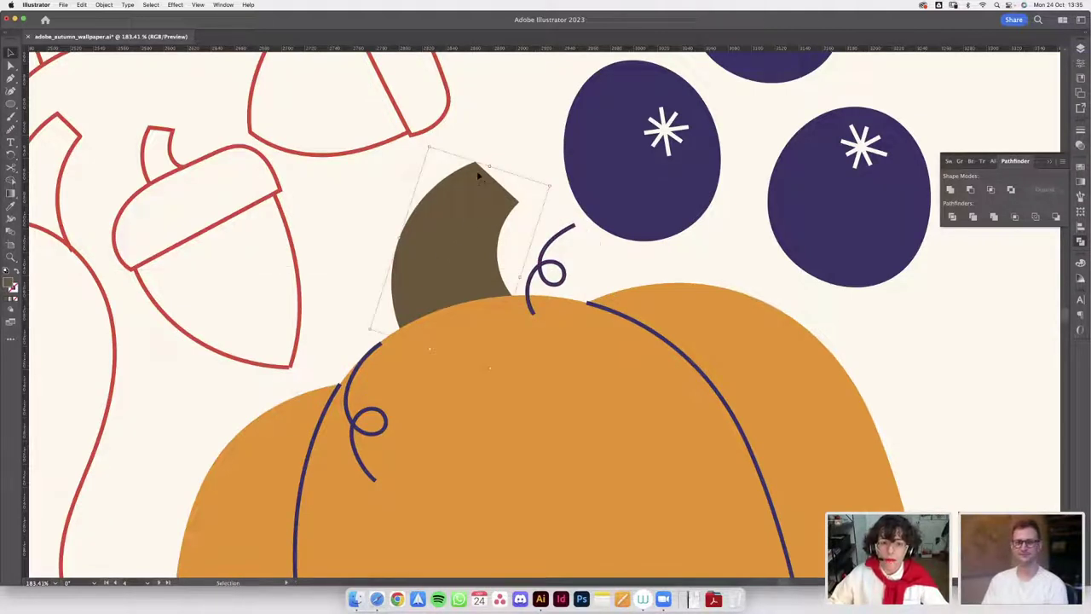
key(a)
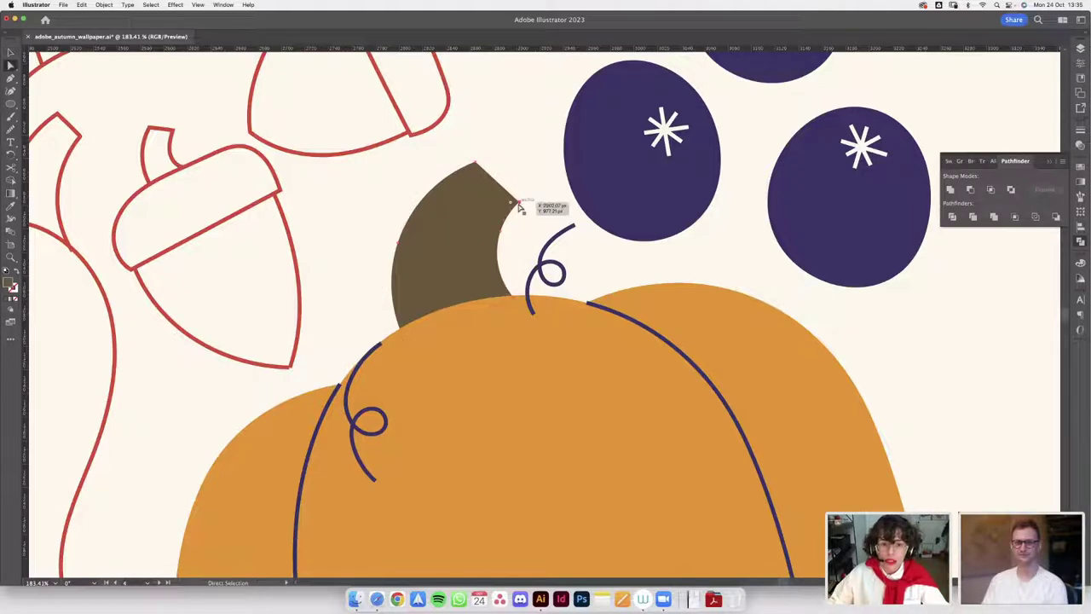
drag(476, 163, 485, 172)
click(399, 243)
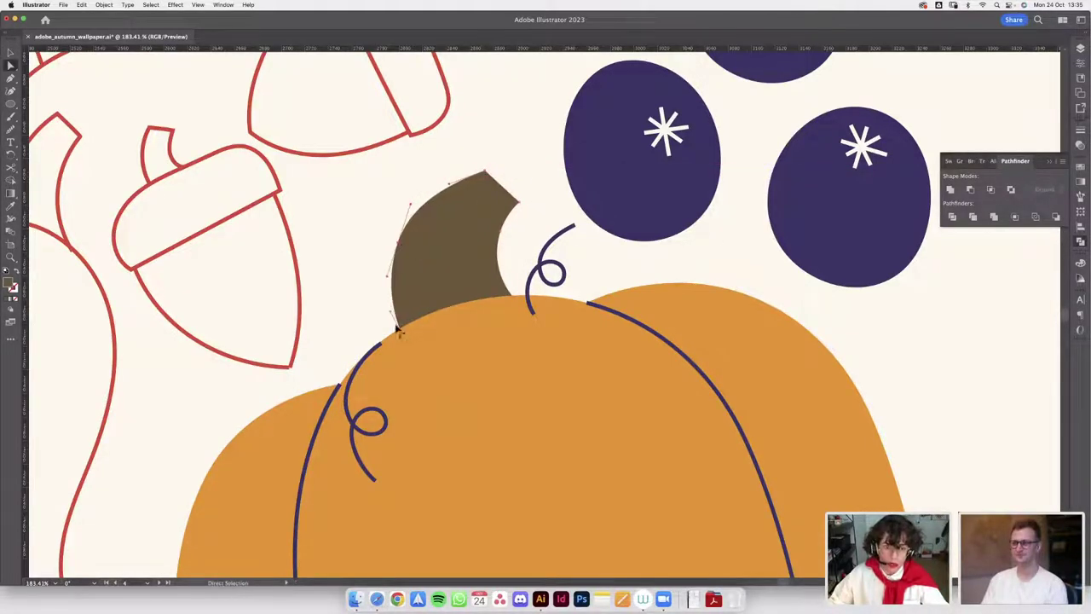
drag(408, 347, 434, 315)
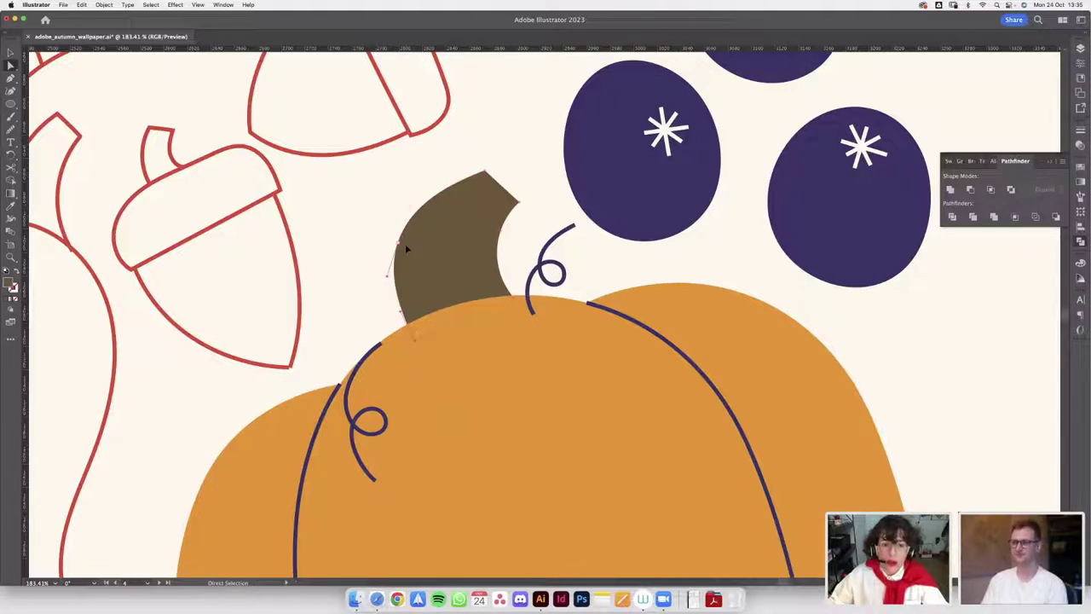
drag(484, 174, 489, 181)
click(515, 248)
key(v)
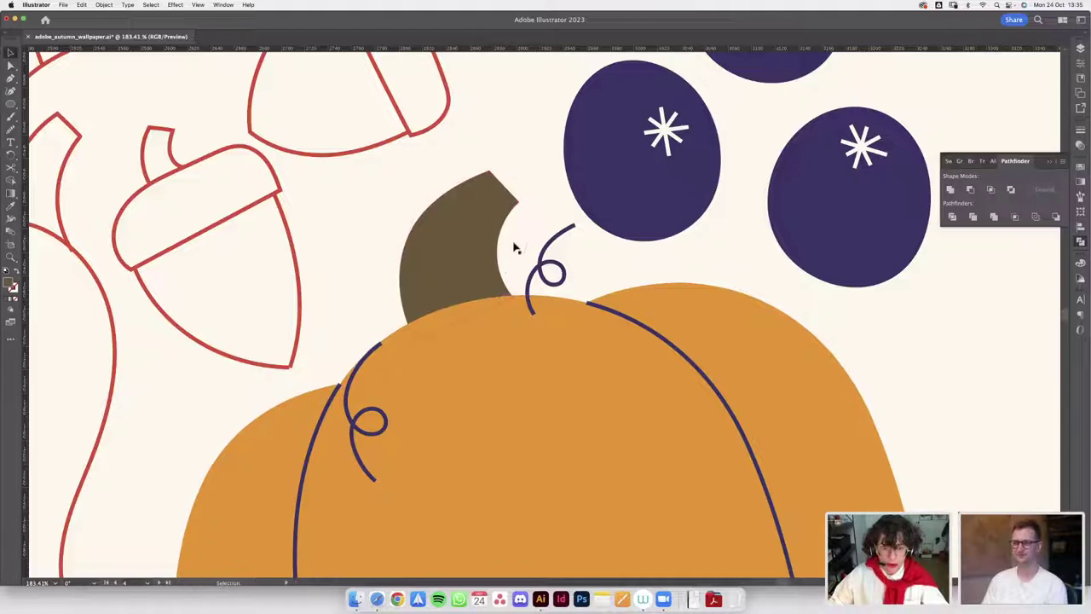
drag(457, 243, 465, 255)
- Delete the leftover orange rounded shape lying outside the artboard
scroll(394, 244, down, 5)
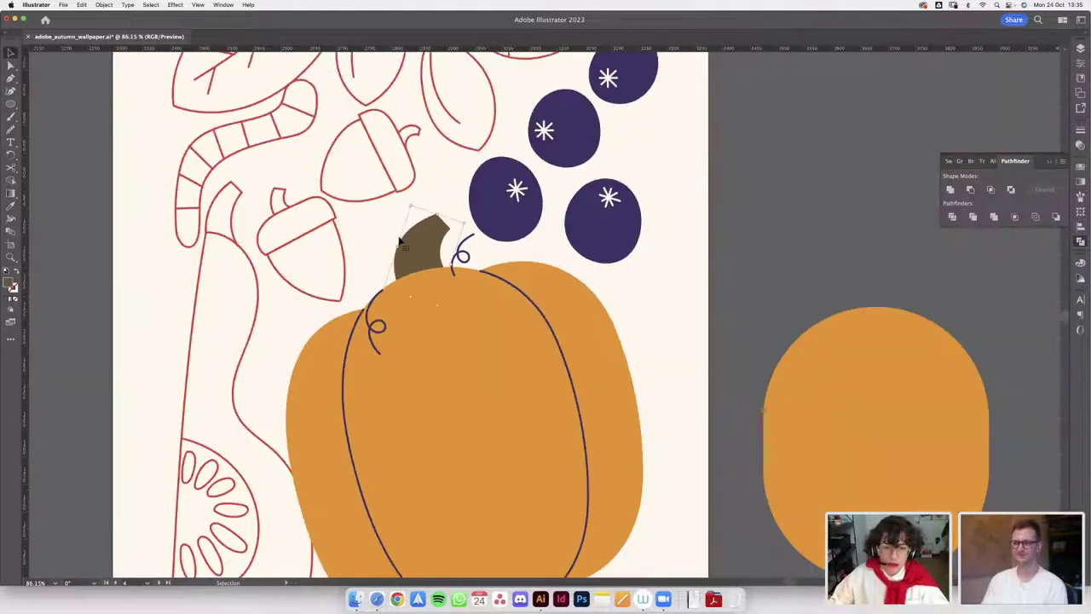
click(646, 227)
drag(346, 227, 445, 253)
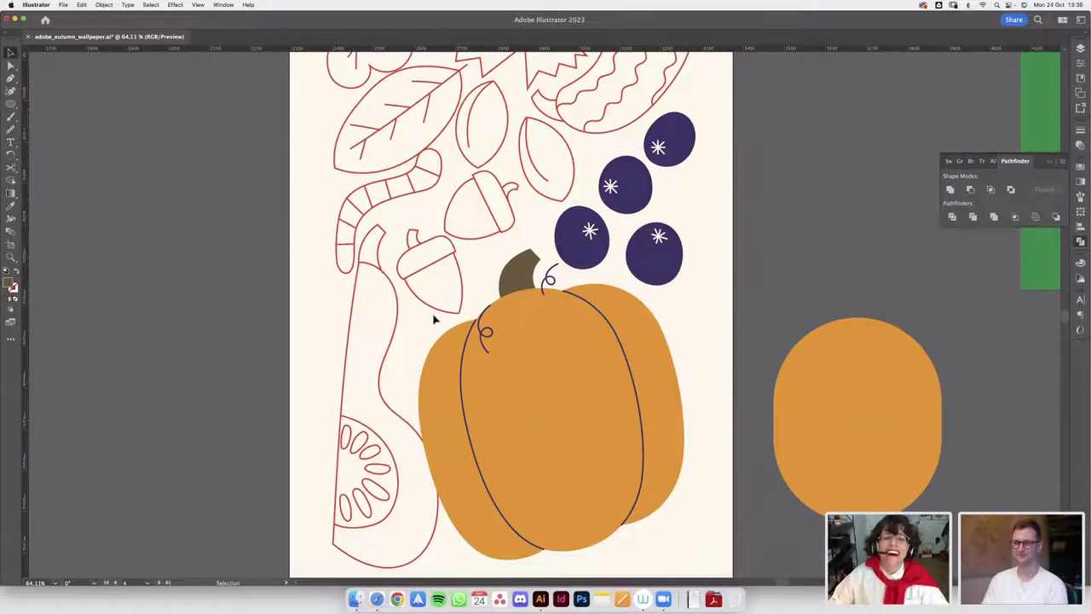
scroll(433, 318, down, 3)
drag(676, 283, 649, 299)
click(660, 346)
key(Delete)
- Shift the tendril over the pumpkin's left seam slightly to the right
scroll(482, 290, up, 5)
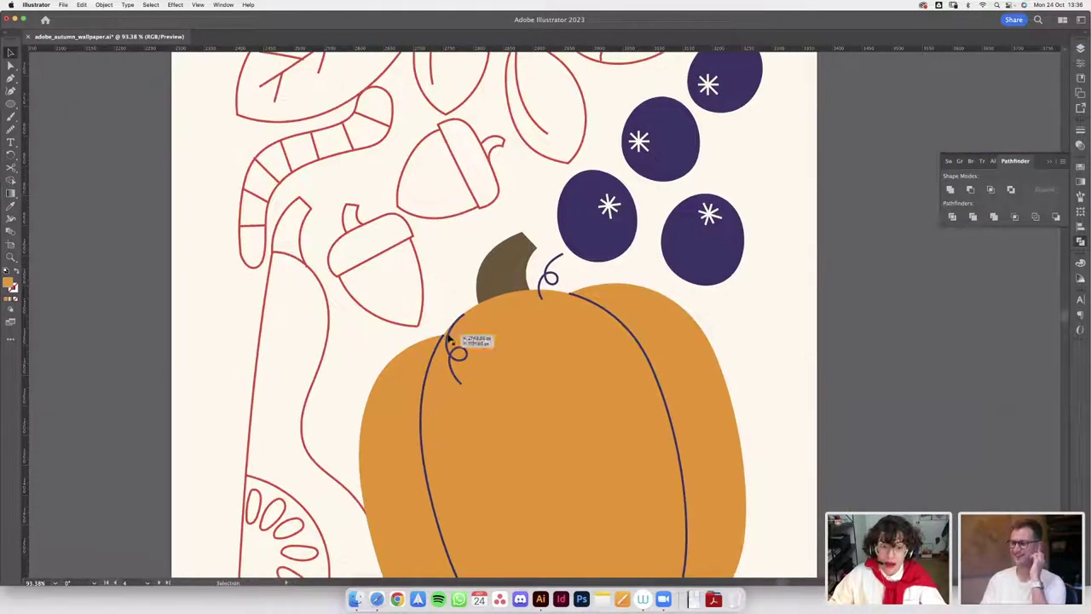
drag(490, 353, 472, 324)
key(super+z)
- Copy the lower acorn outline onto the empty canvas beside the artboard
scroll(415, 245, down, 4)
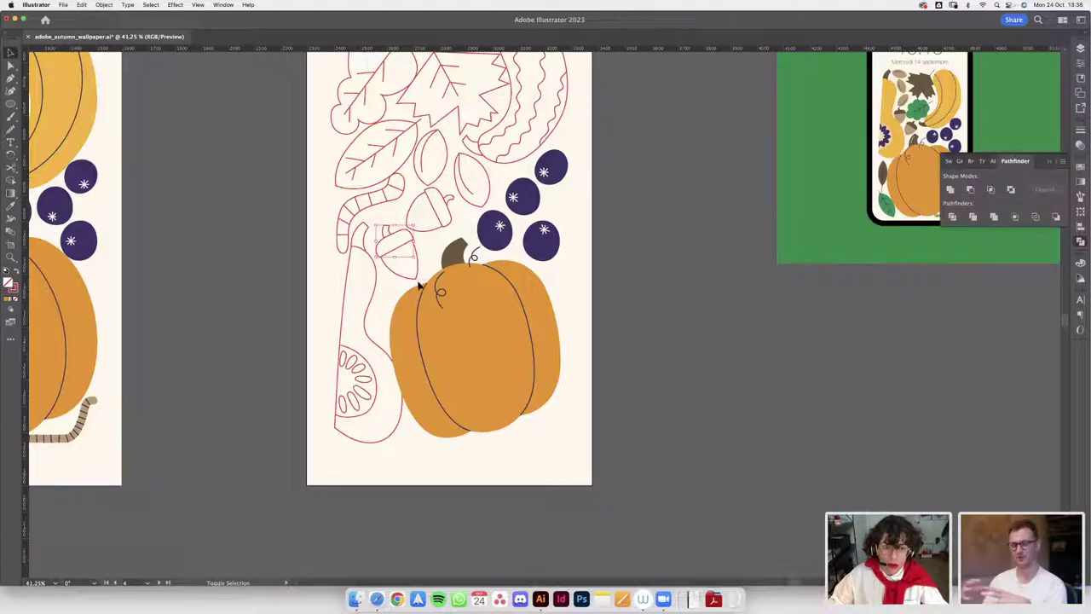
double_click(395, 239)
key(Escape)
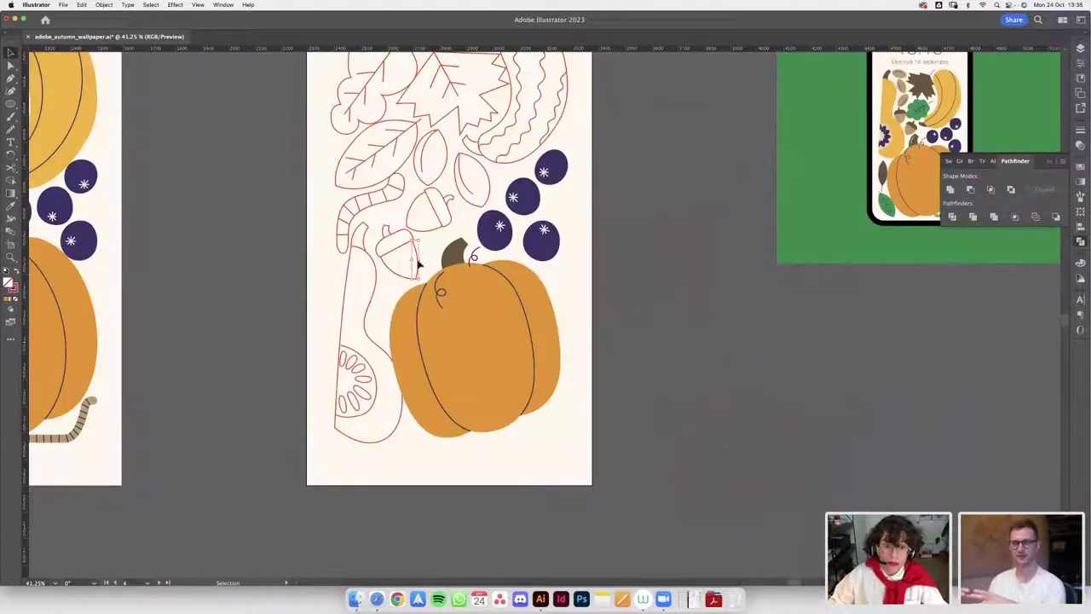
click(417, 265)
drag(400, 252, 588, 318)
- Draw a flat rectangle beside the copied acorn and round its two upper corners to form the acorn cap
scroll(584, 290, up, 3)
scroll(682, 315, right, 3)
key(m)
scroll(587, 317, up, 4)
key(a)
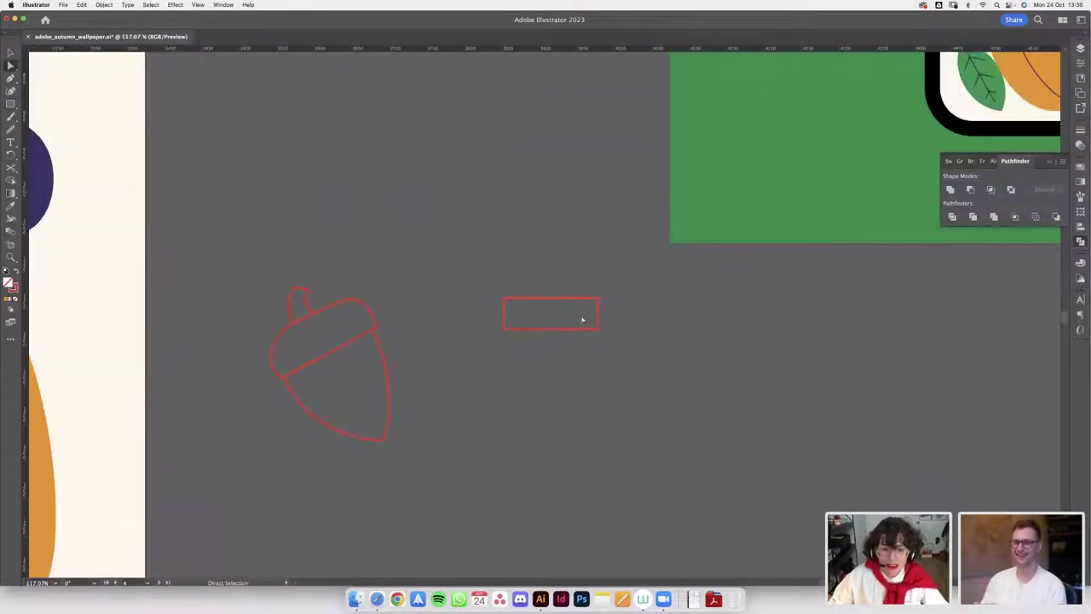
click(599, 299)
shift+click(505, 298)
drag(511, 305, 594, 406)
- Draw a circle, duplicate it sideways with an overlap, and intersect both circles into a pointed oval below the cap
scroll(648, 337, down, 3)
key(l)
drag(616, 423, 617, 422)
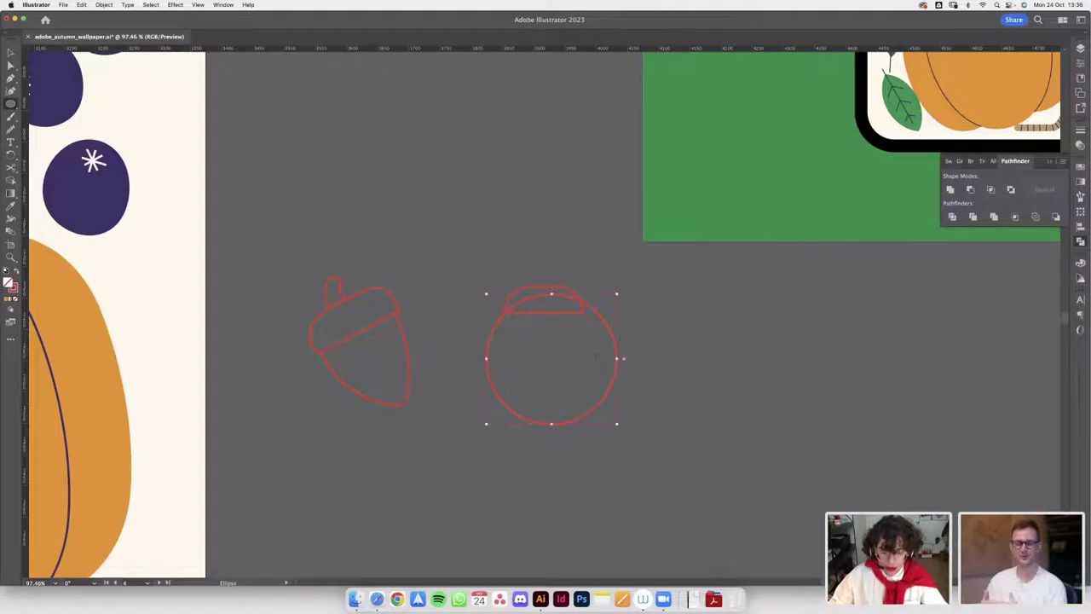
key(v)
drag(612, 329, 663, 337)
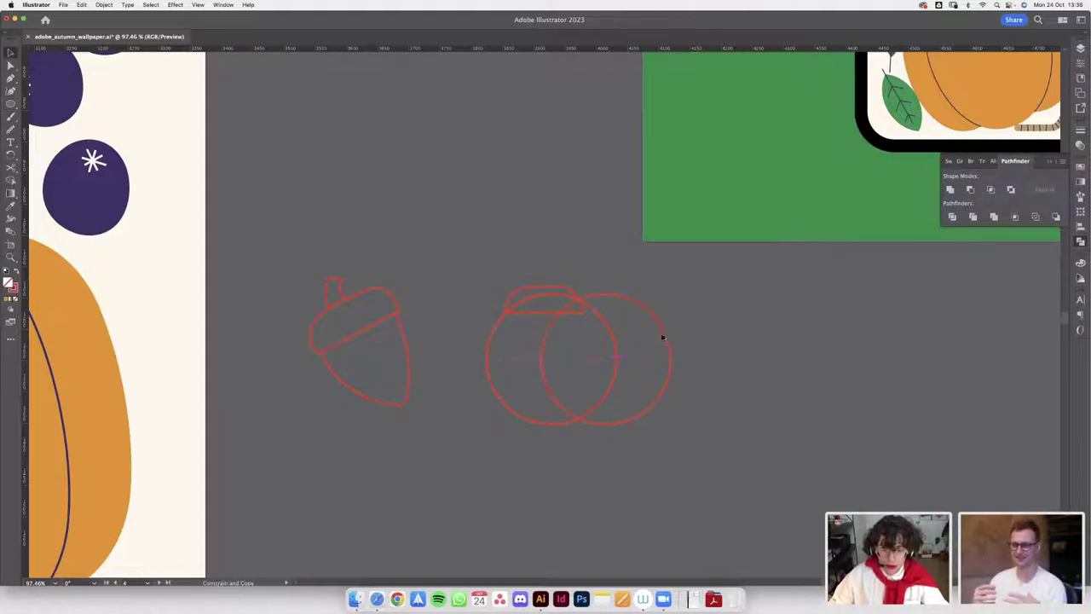
drag(591, 446, 563, 528)
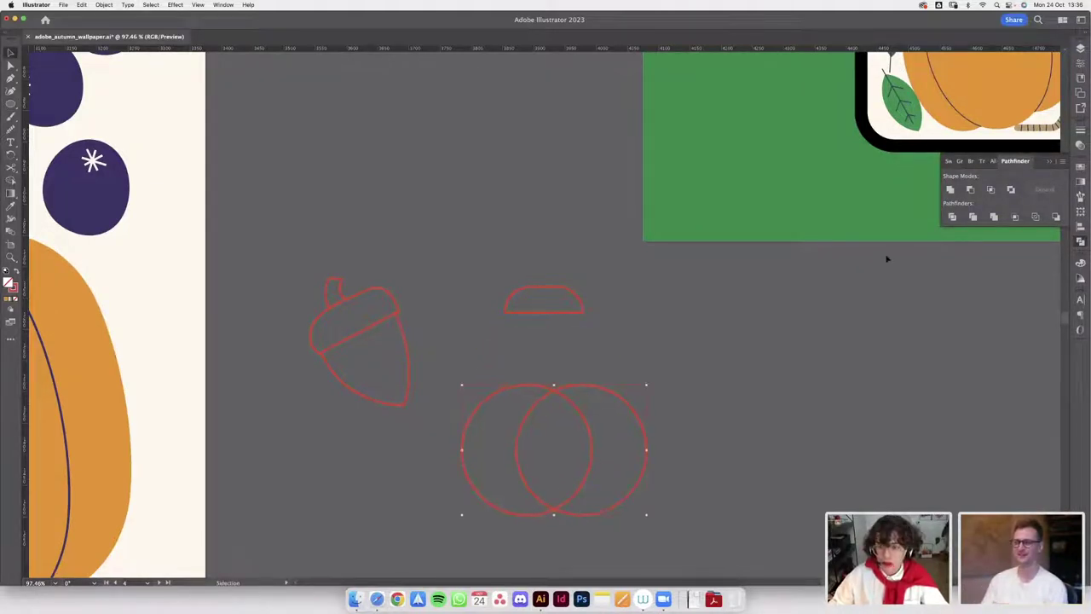
click(991, 189)
- Cut away the pointed oval's upper half with the Scissors tool and fit the slightly lengthened lower half under the cap
scroll(683, 363, down, 3)
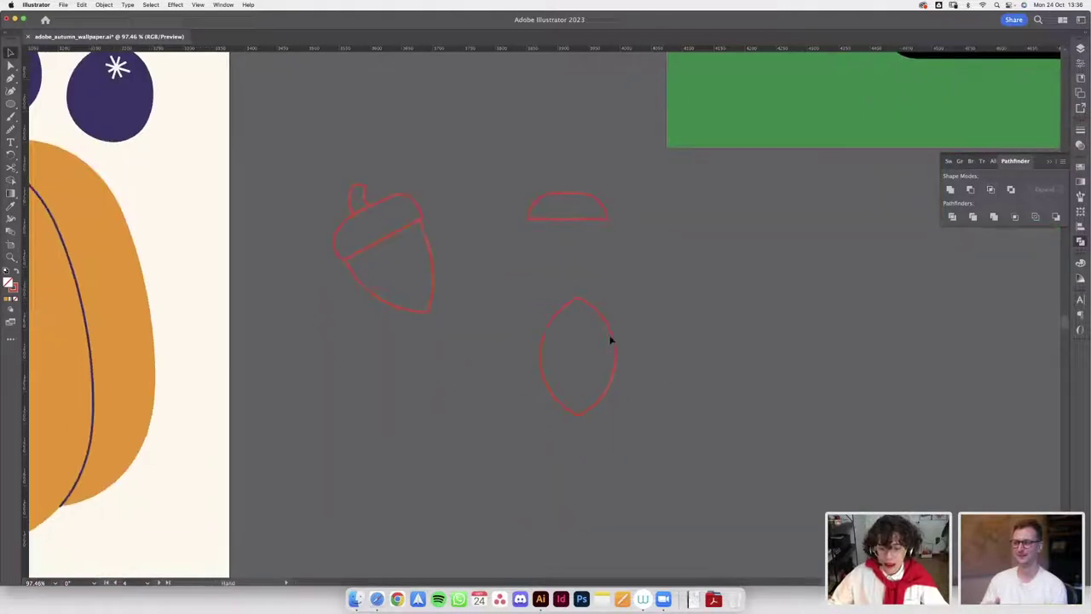
key(c)
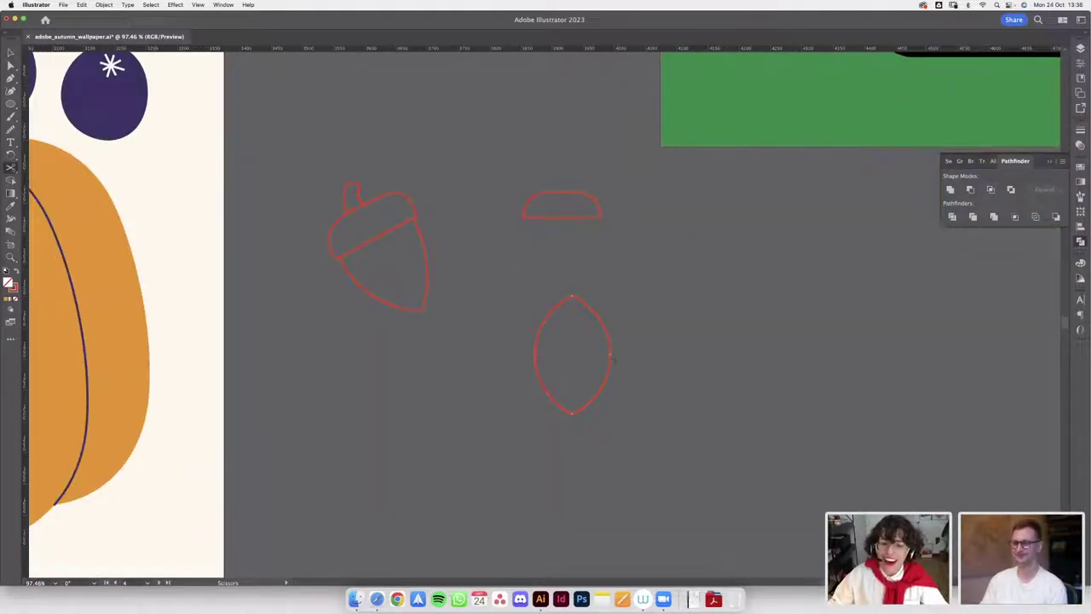
click(609, 327)
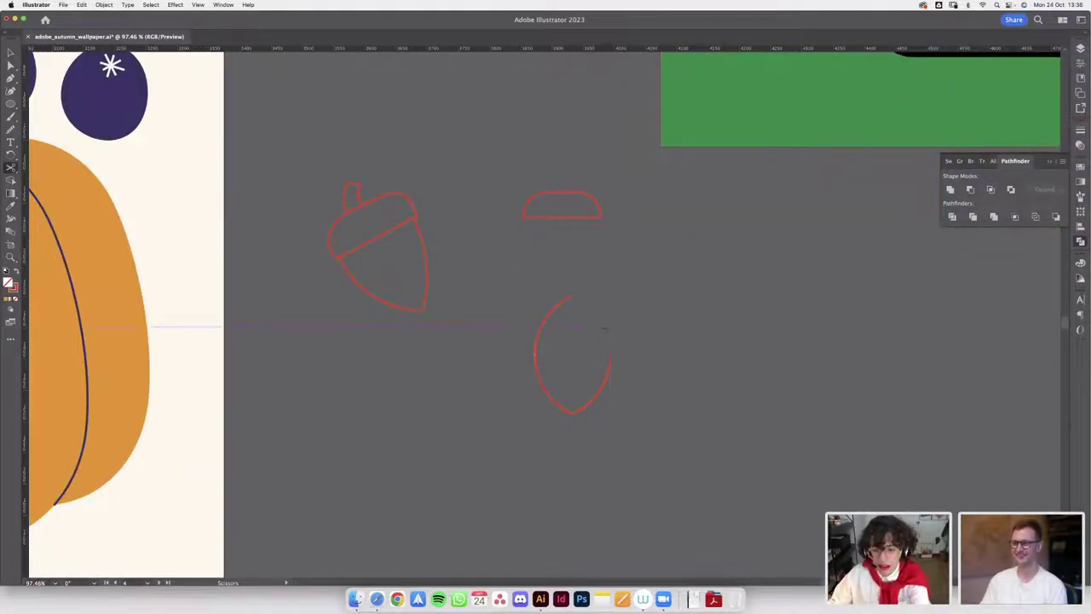
key(v)
drag(602, 379, 607, 264)
scroll(594, 248, up, 3)
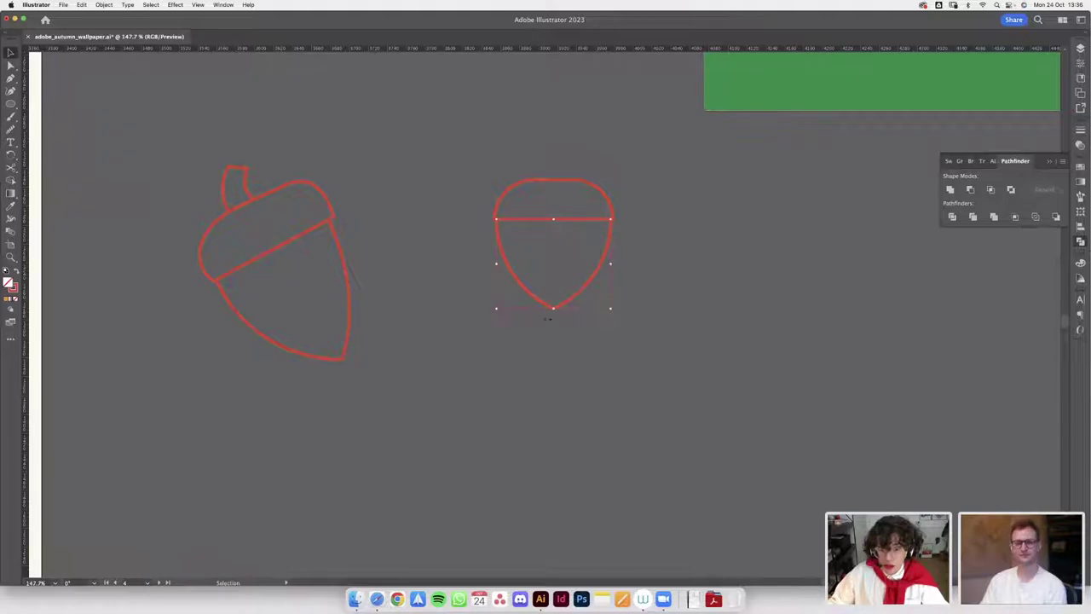
drag(553, 306, 555, 321)
- Reduce the rounding of the new acorn cap's upper corners
scroll(628, 309, down, 5)
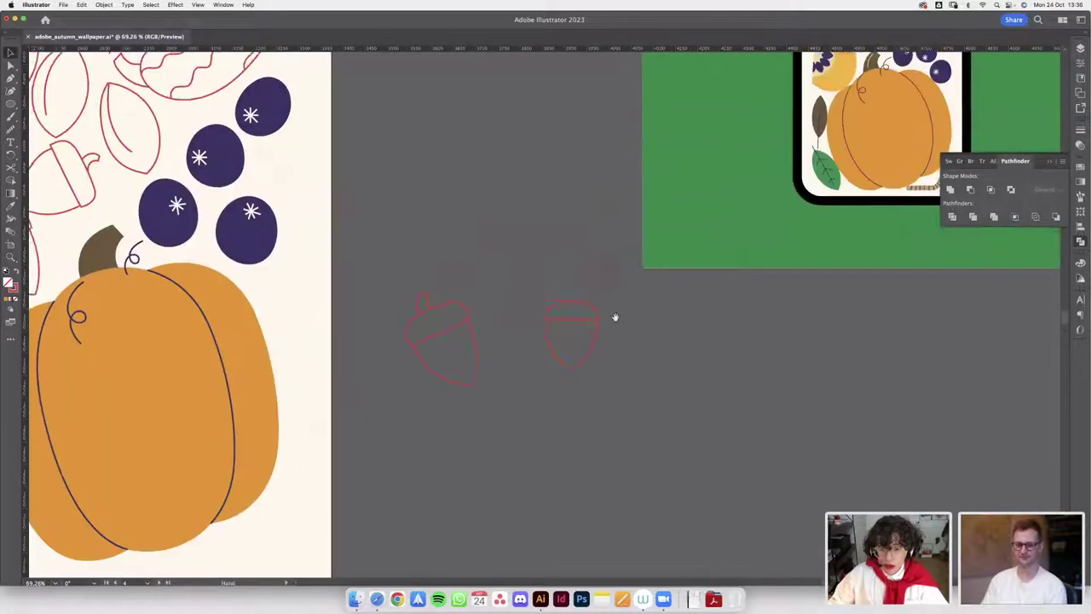
scroll(597, 312, up, 4)
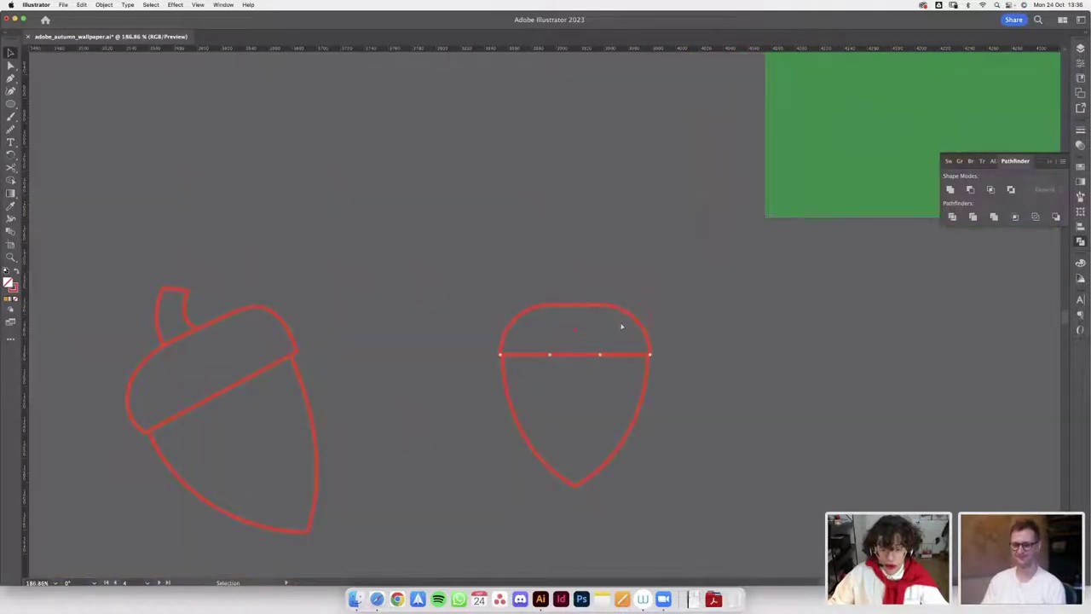
key(a)
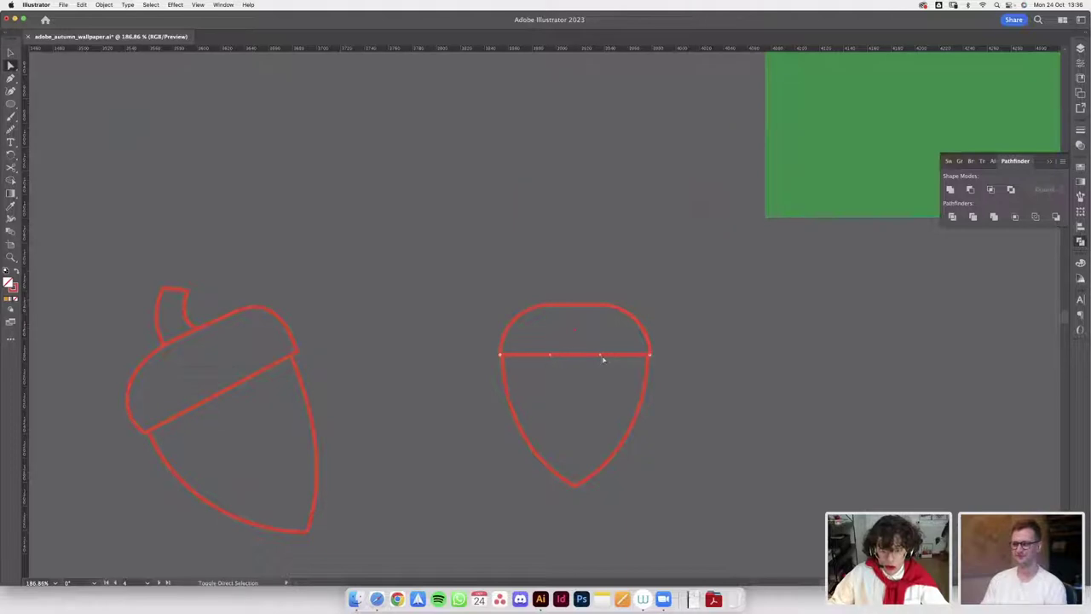
drag(601, 355, 610, 346)
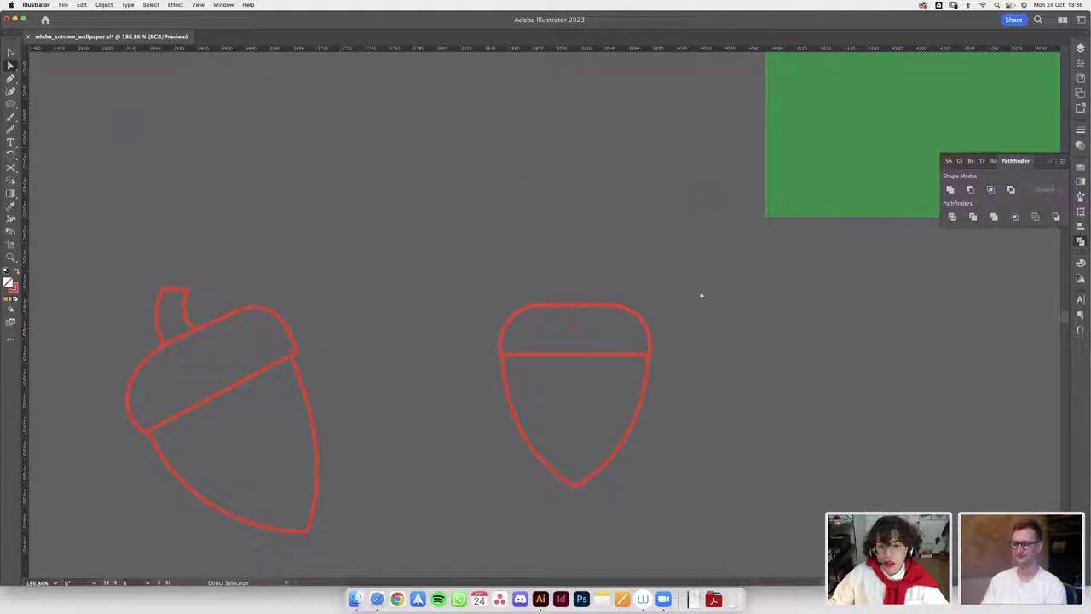
- Move the stem from the copied acorn onto the top of the new acorn's cap
scroll(700, 295, down, 2)
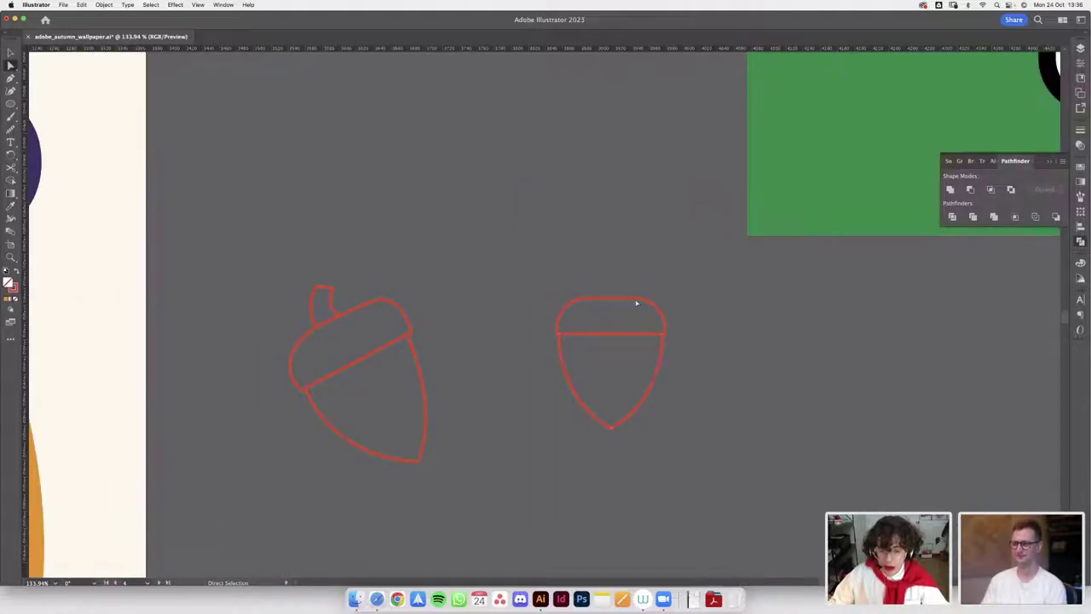
scroll(643, 297, down, 6)
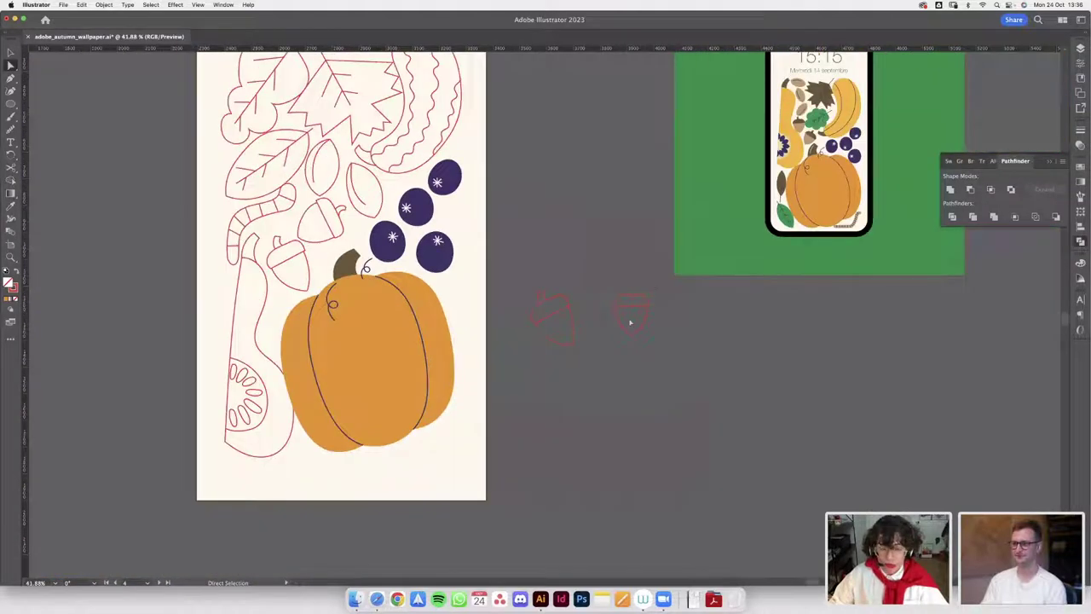
scroll(642, 310, up, 2)
scroll(644, 259, up, 2)
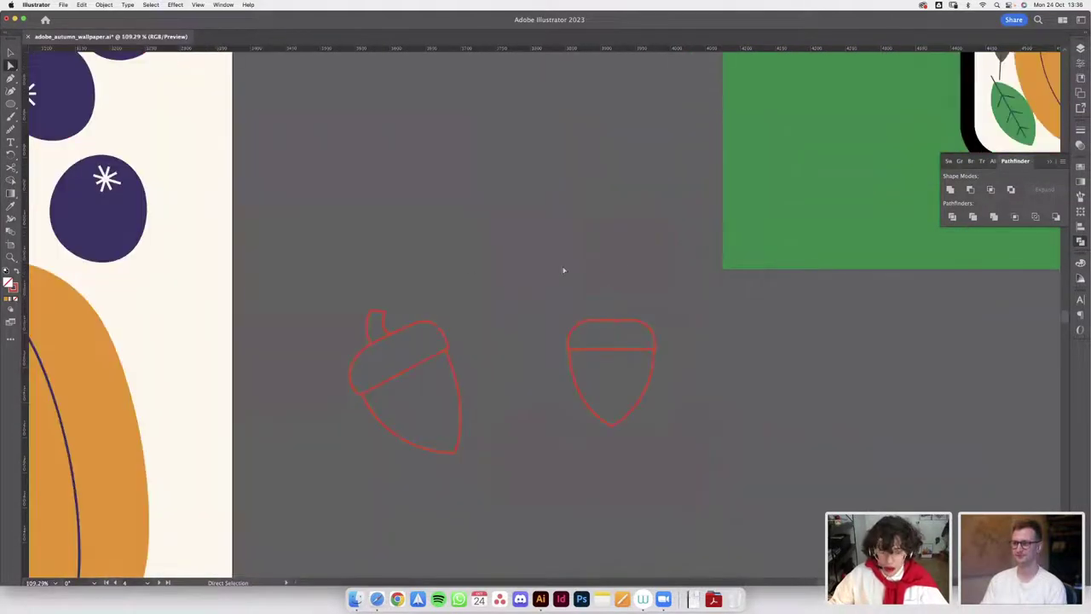
key(v)
drag(382, 325, 680, 281)
scroll(622, 293, up, 3)
double_click(597, 326)
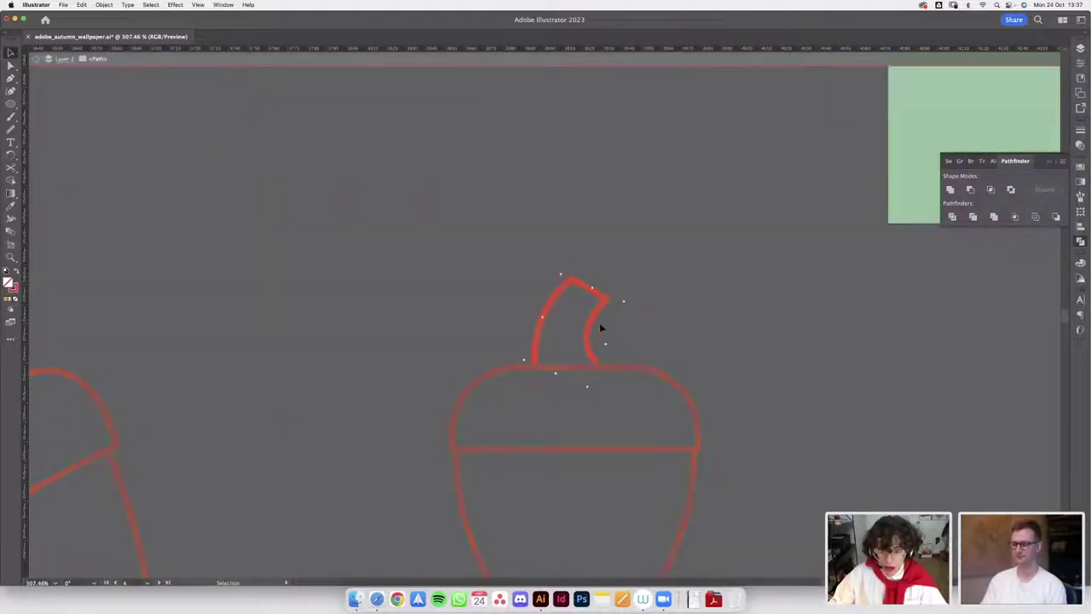
key(Escape)
scroll(651, 260, down, 3)
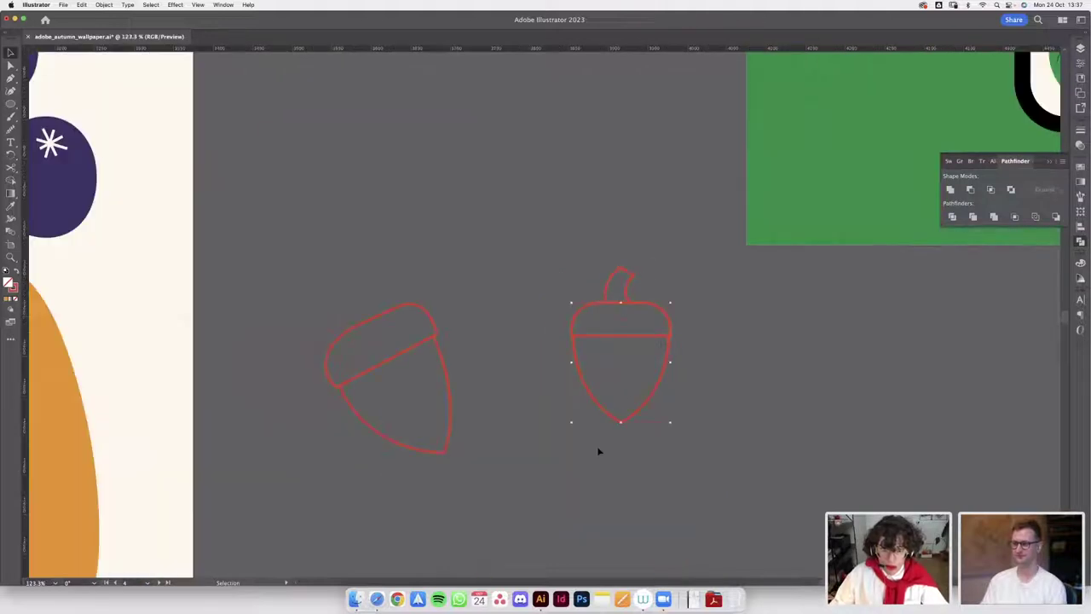
- Select the curved stem on top of the new acorn's cap
click(648, 441)
click(621, 401)
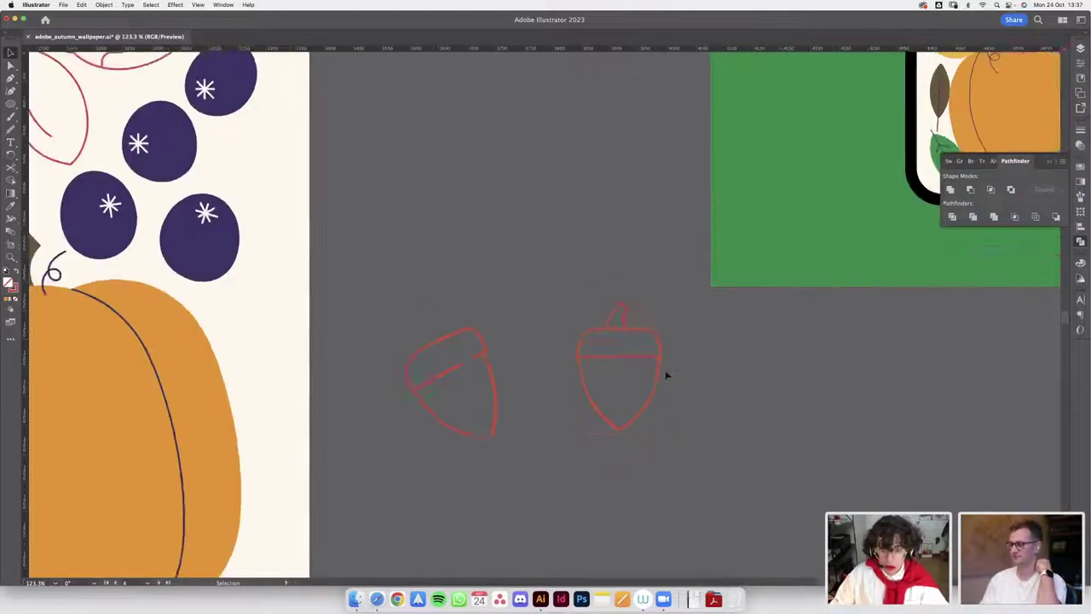
scroll(666, 375, down, 1)
scroll(570, 346, up, 4)
click(577, 353)
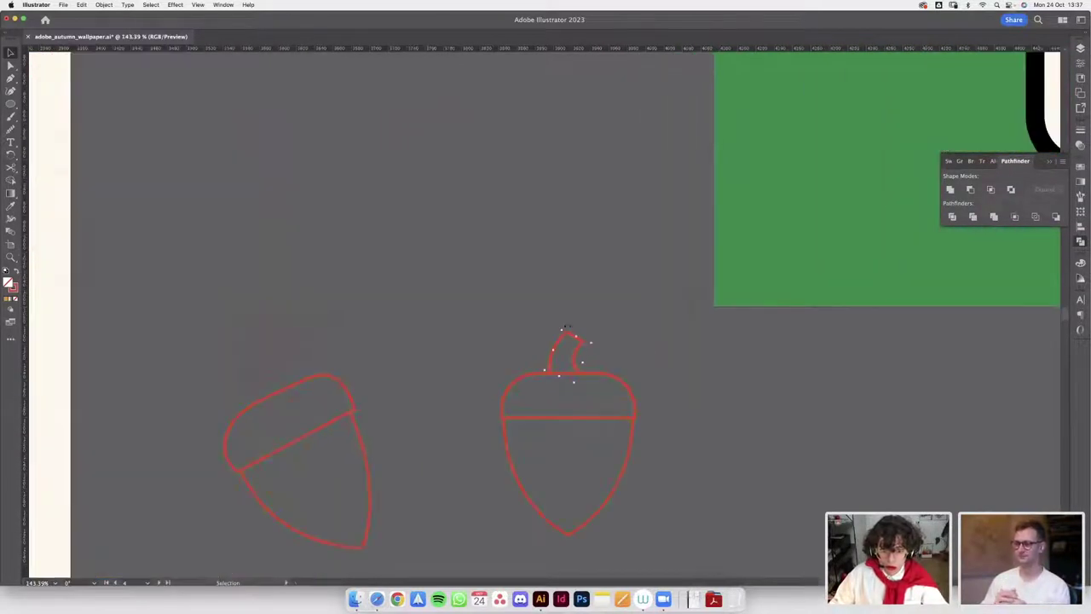
- Reshape the upright acorn's stem by moving its lower-right base anchor slightly outward and its top anchor up and to the right
scroll(562, 327, up, 4)
drag(562, 332, 588, 378)
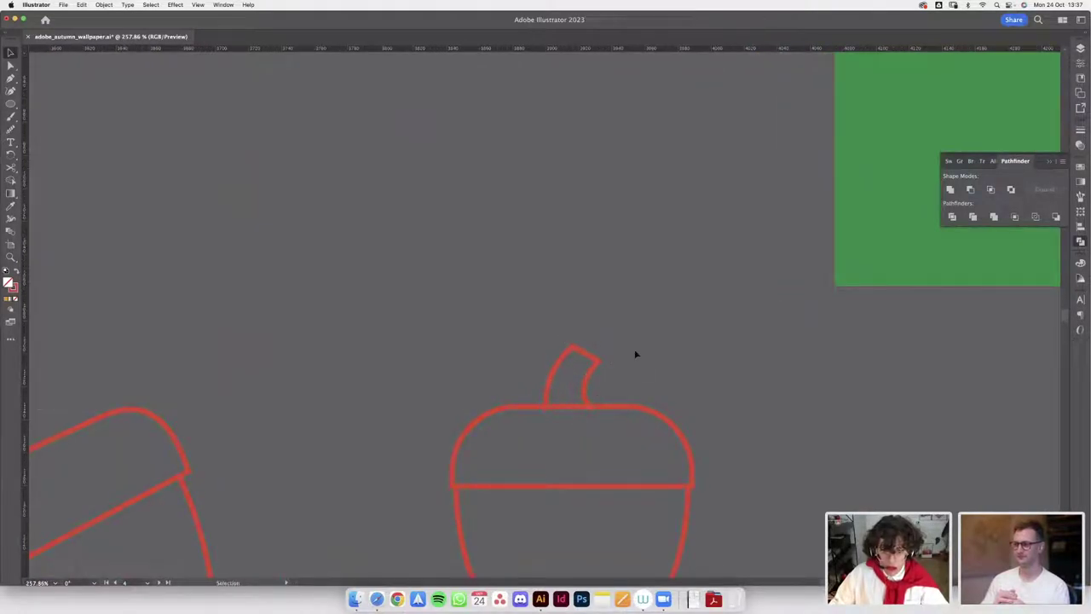
scroll(598, 365, up, 1)
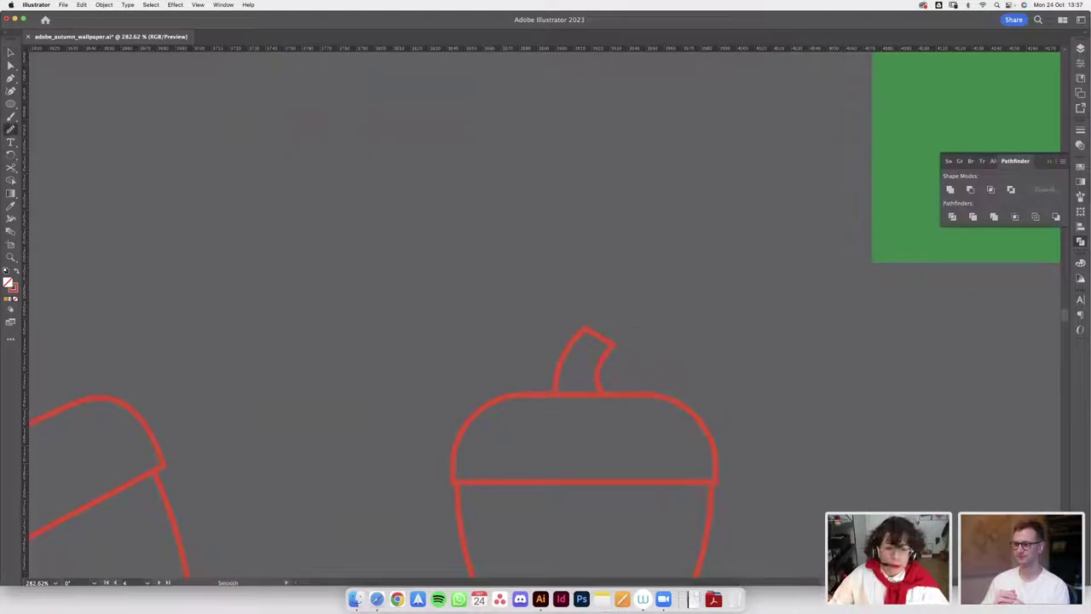
scroll(624, 343, up, 5)
key(a)
drag(563, 469, 575, 471)
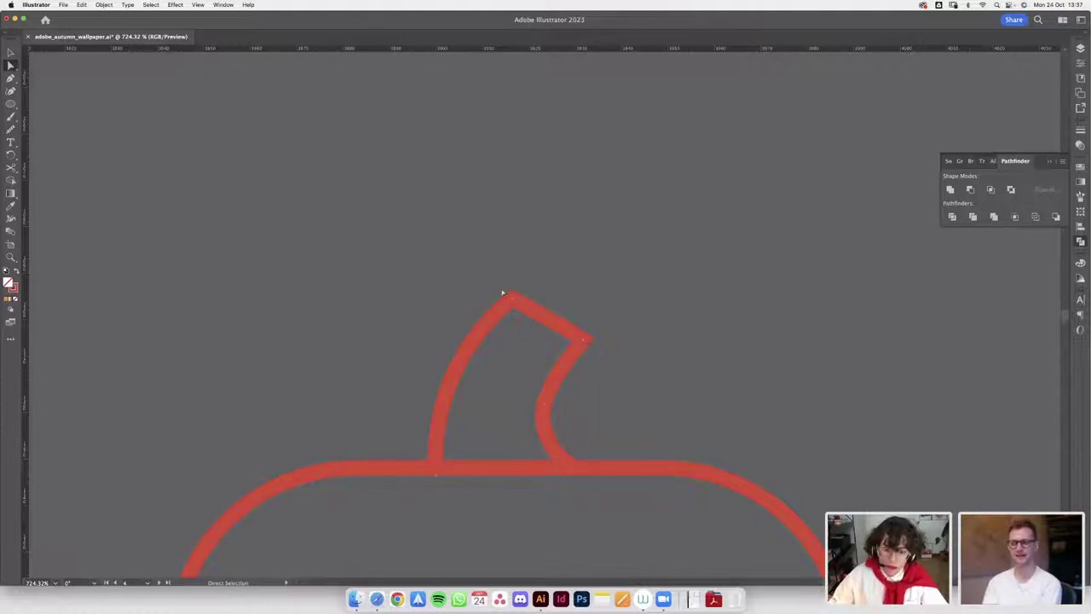
drag(503, 293, 520, 290)
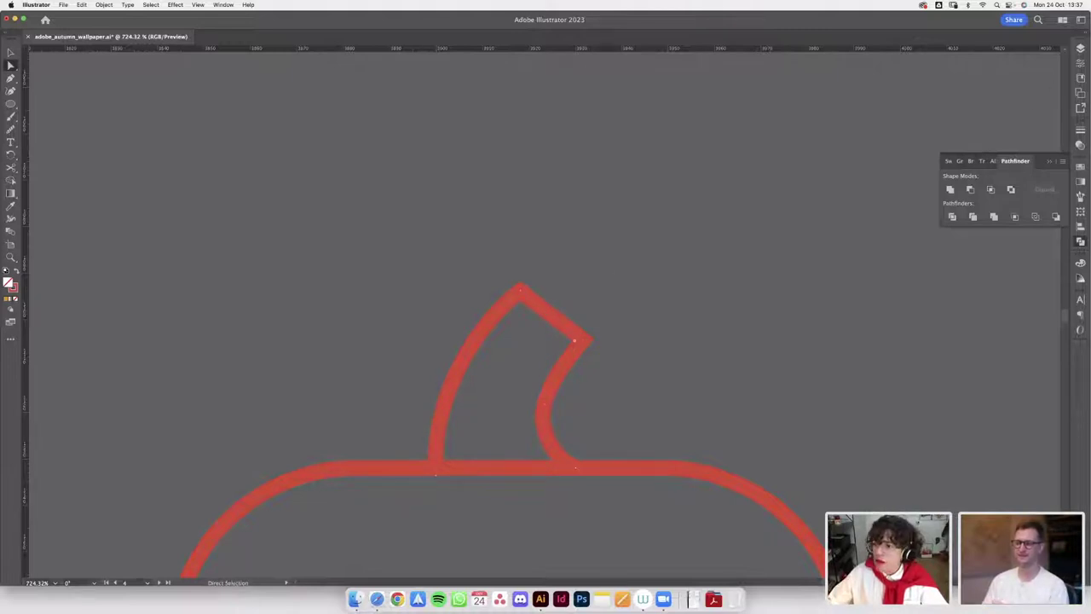
- Set the stroke weight of the whole upright acorn, including its stem, to 3 pt
click(1080, 130)
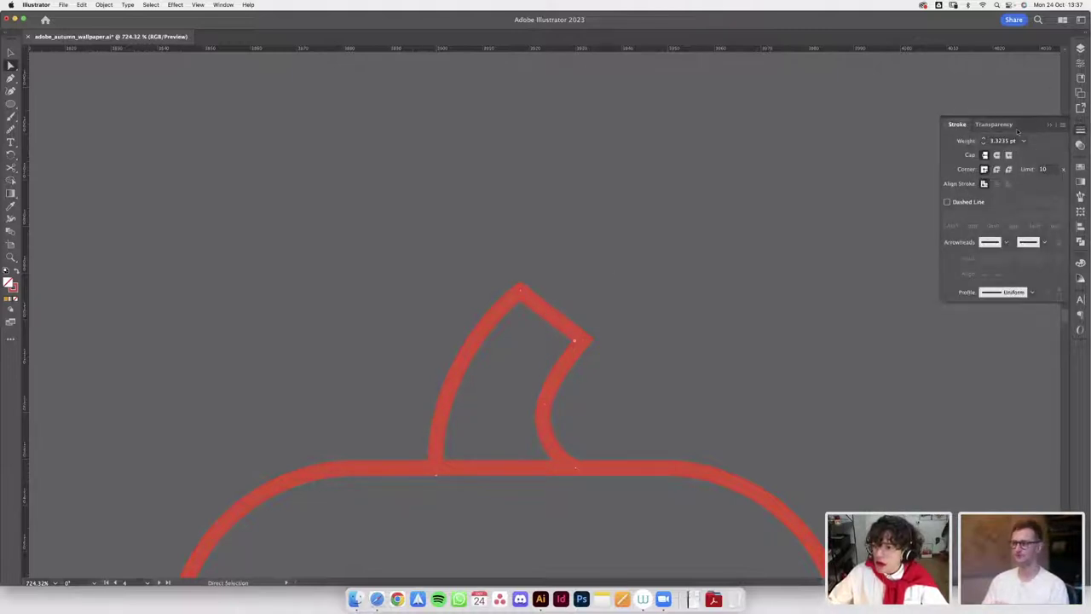
scroll(679, 238, down, 3)
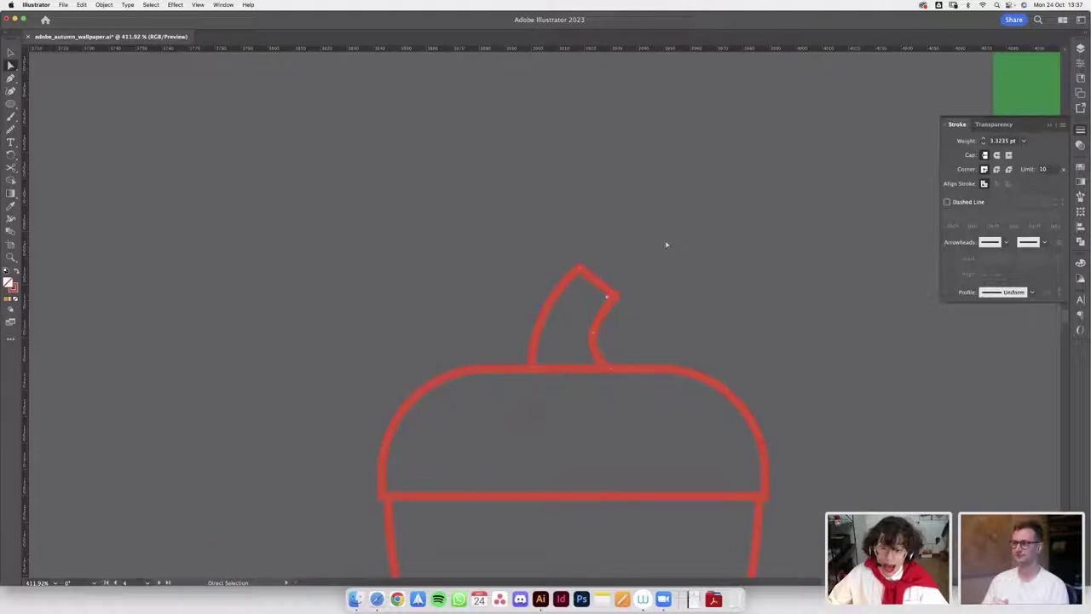
scroll(666, 244, down, 3)
key(v)
scroll(693, 241, down, 4)
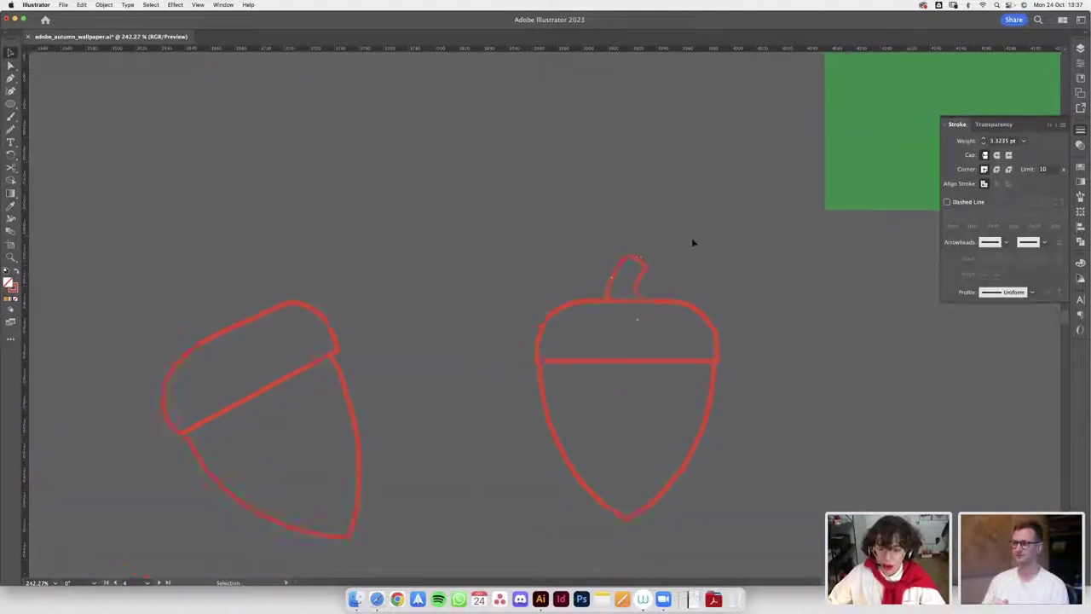
click(999, 141)
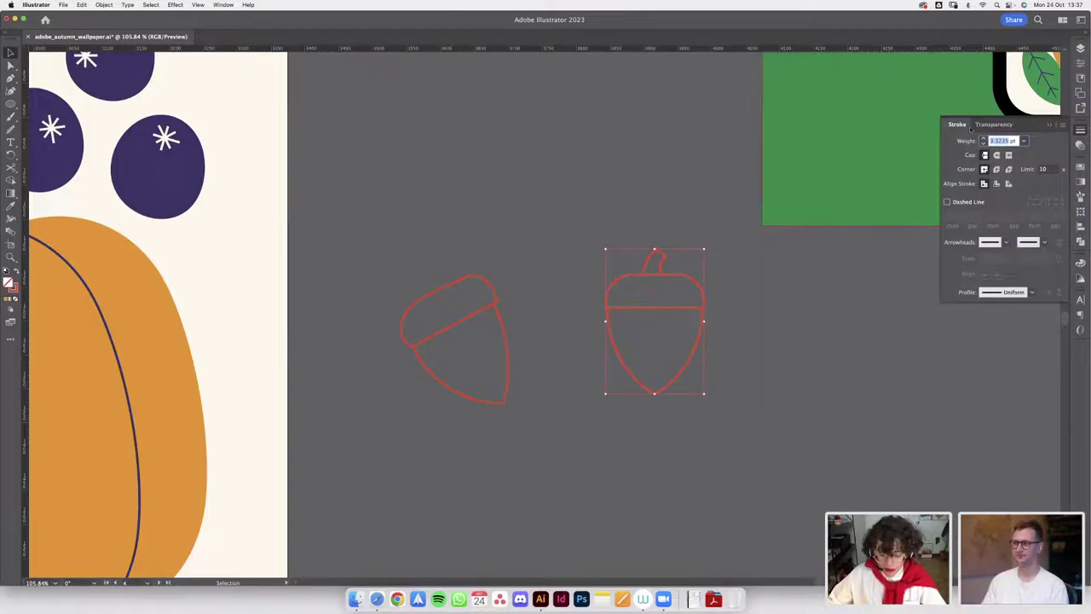
text(3)
key(Return)
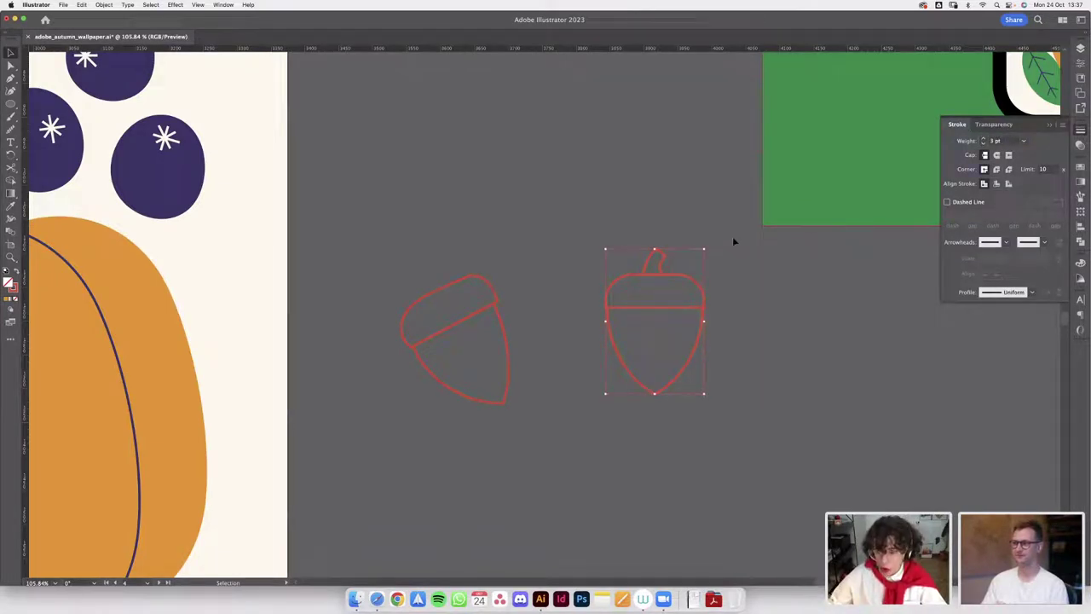
click(661, 208)
scroll(597, 217, right, 3)
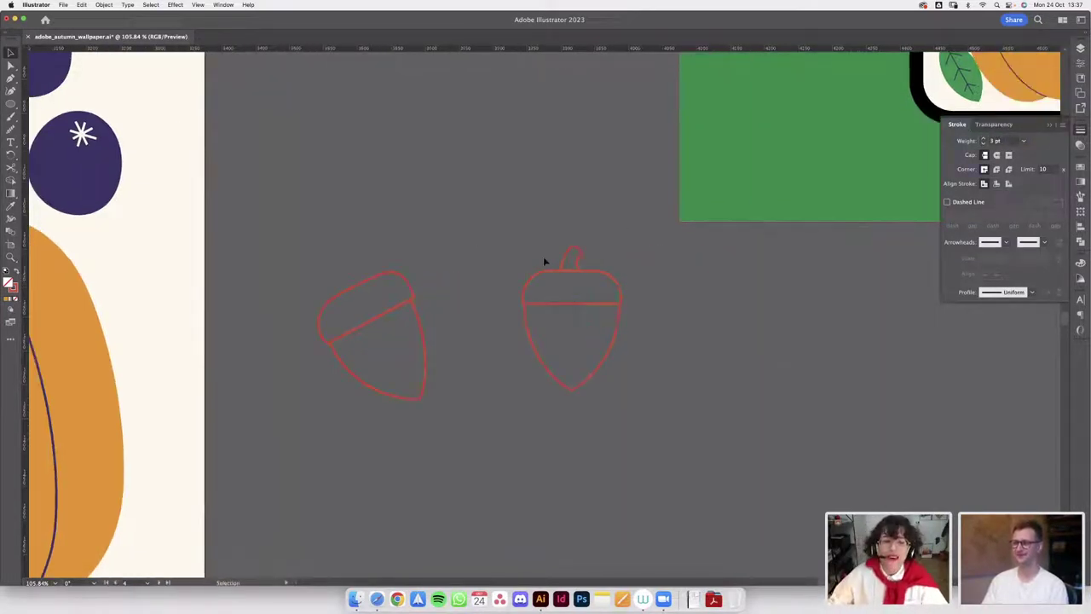
double_click(567, 268)
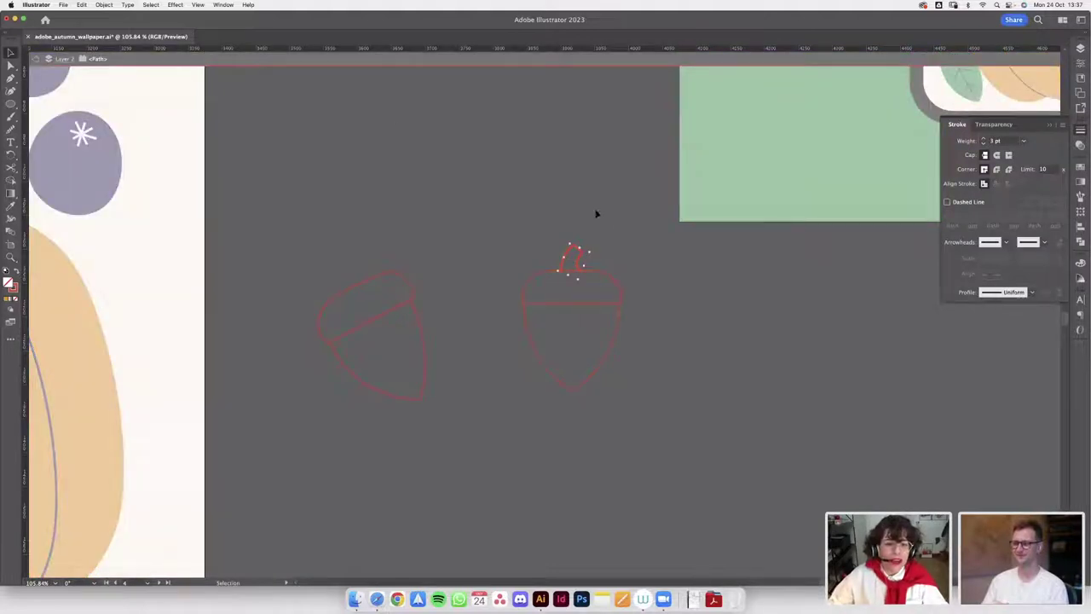
double_click(597, 213)
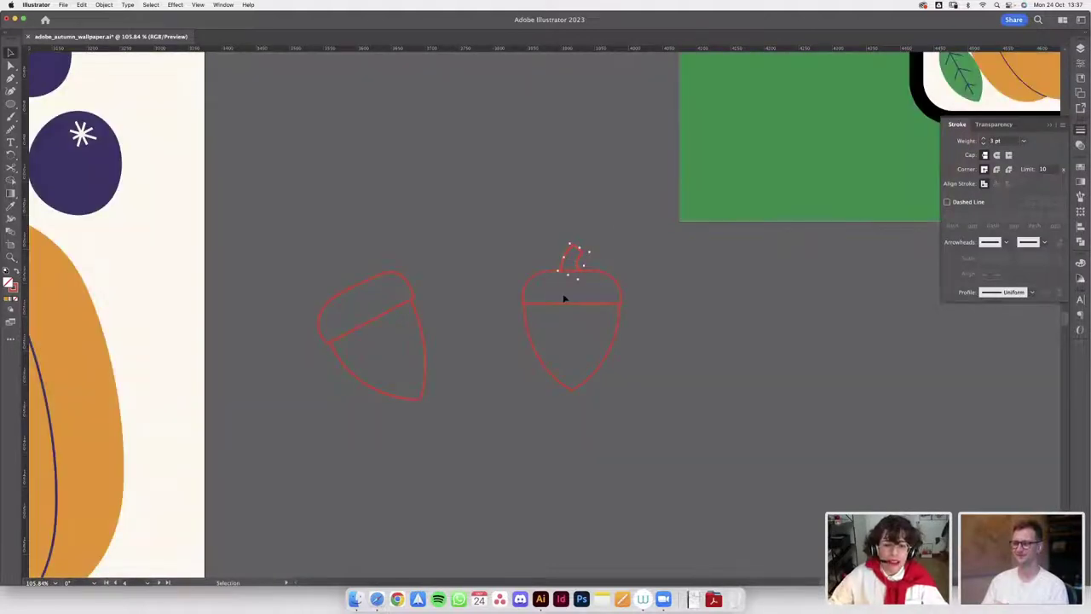
click(147, 6)
mouse_move(170, 92)
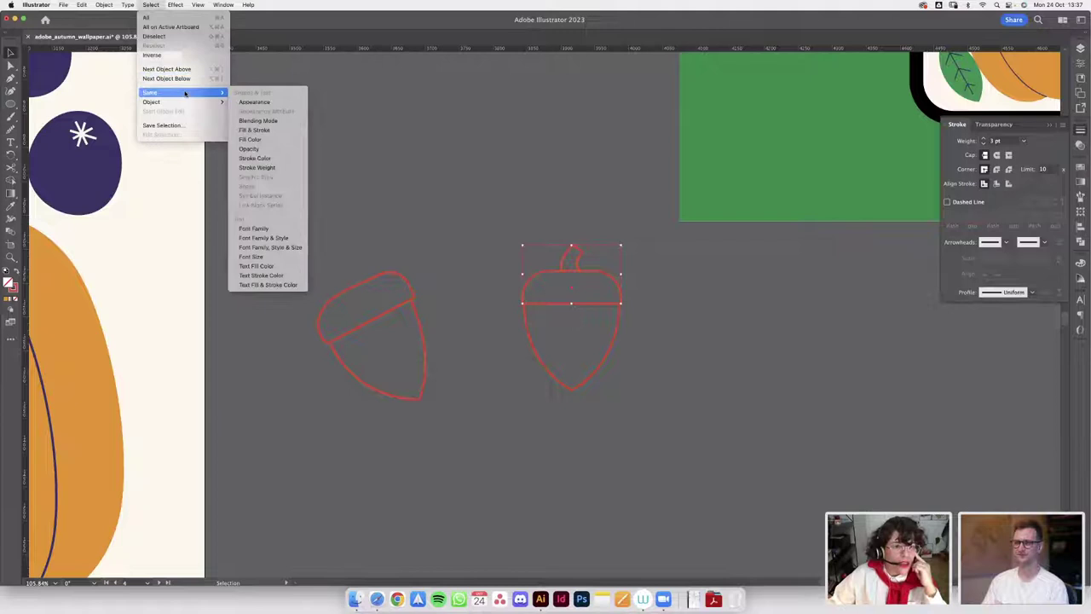
click(284, 168)
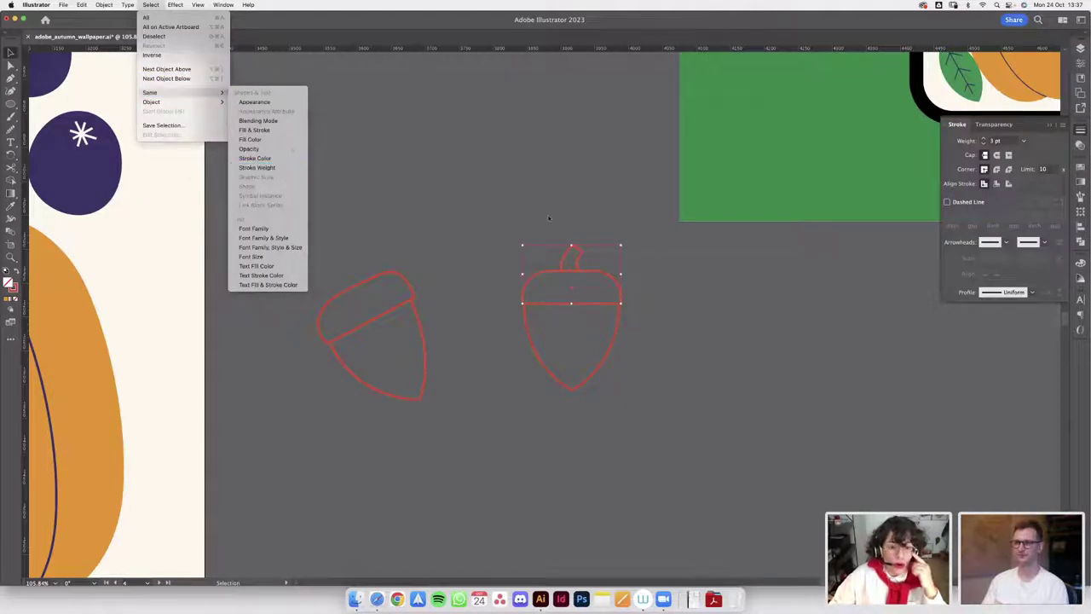
- Select all objects with the same stroke weight as the tilted acorn's cap and set their stroke weight to 3 pt
click(359, 290)
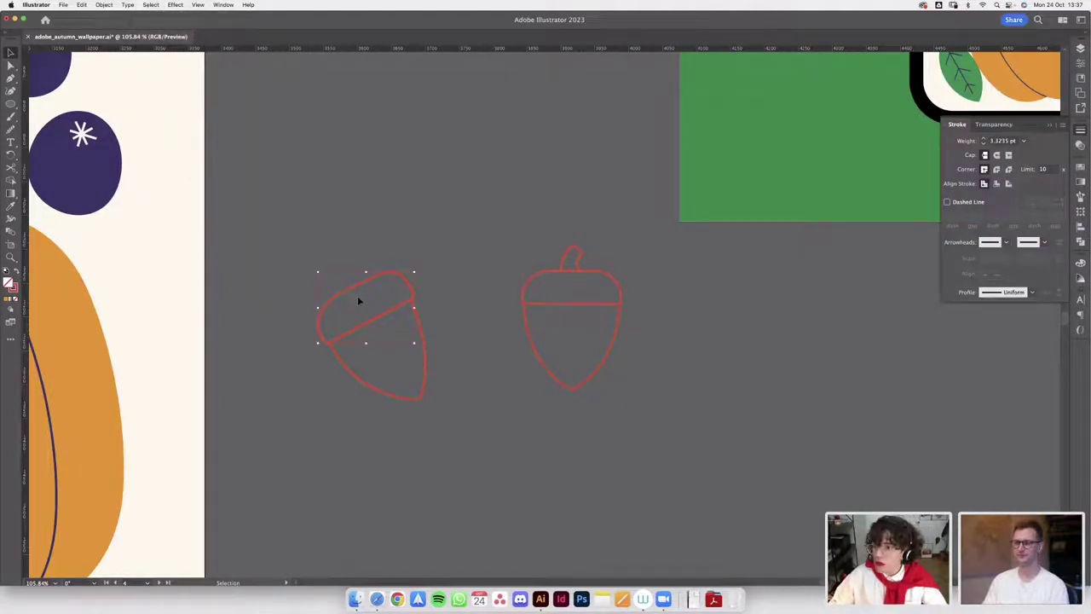
drag(370, 210, 591, 281)
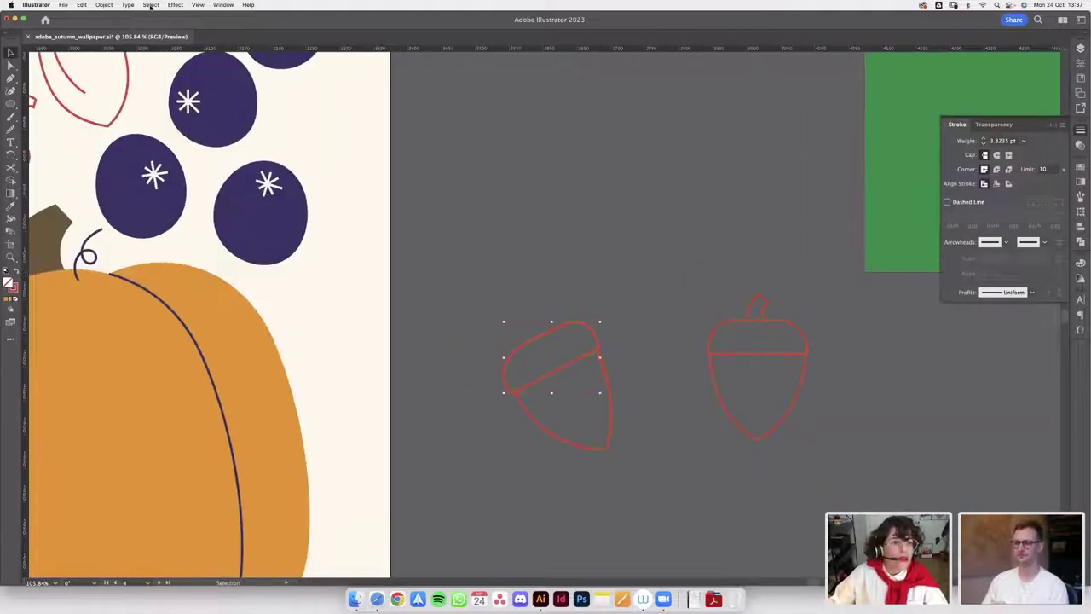
click(151, 6)
mouse_move(179, 92)
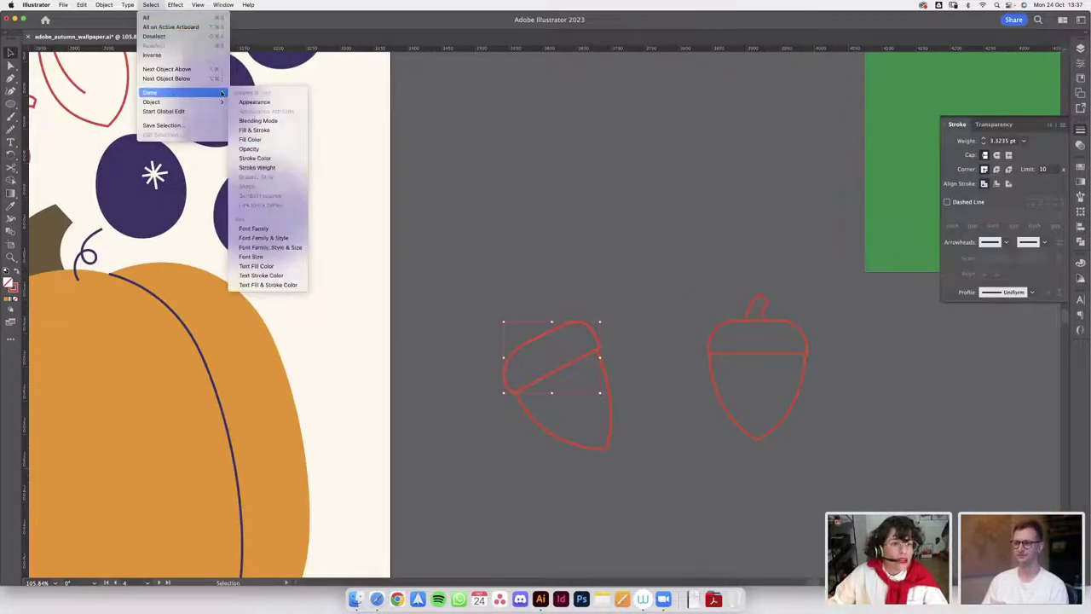
click(275, 168)
scroll(587, 237, down, 10)
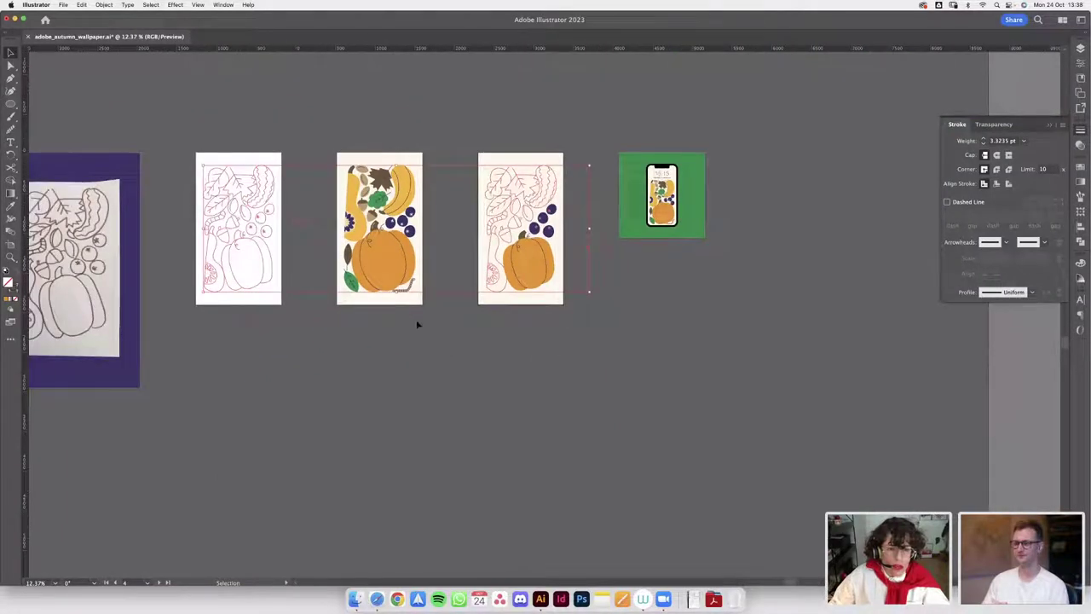
click(996, 140)
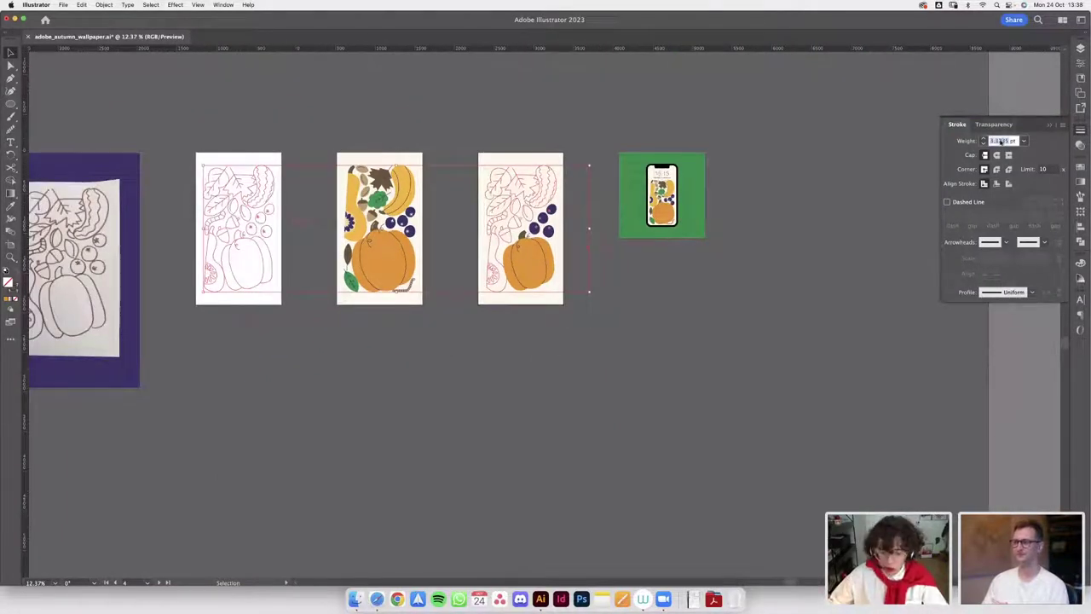
text(1)
key(Return)
- Select all objects with the same stroke weight as the pumpkin's right rib line and reduce their stroke weight to 3 pt
click(533, 254)
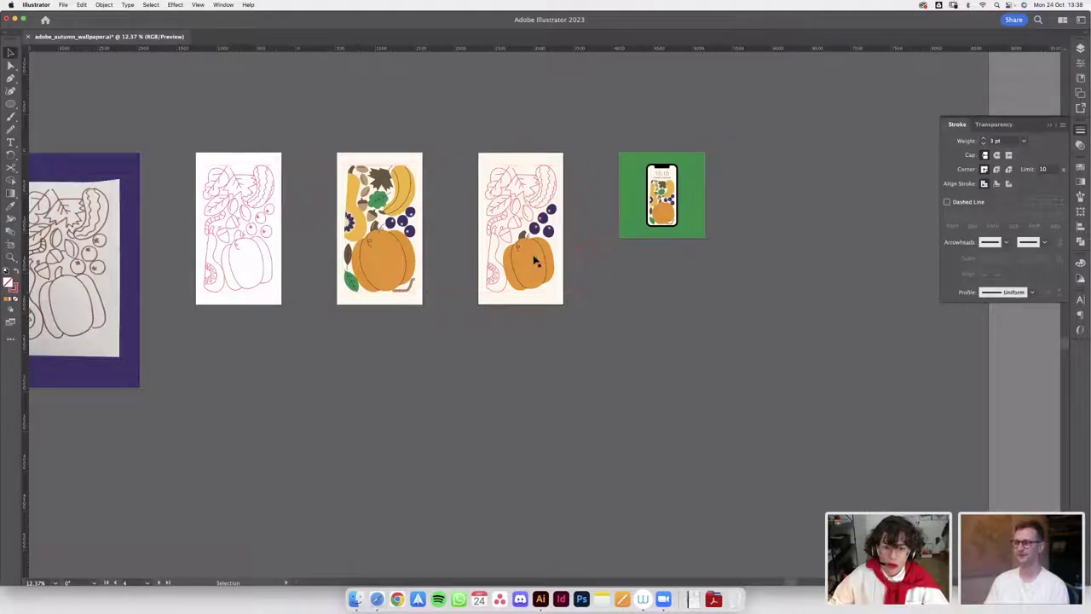
alt+scroll(534, 254, up, 5)
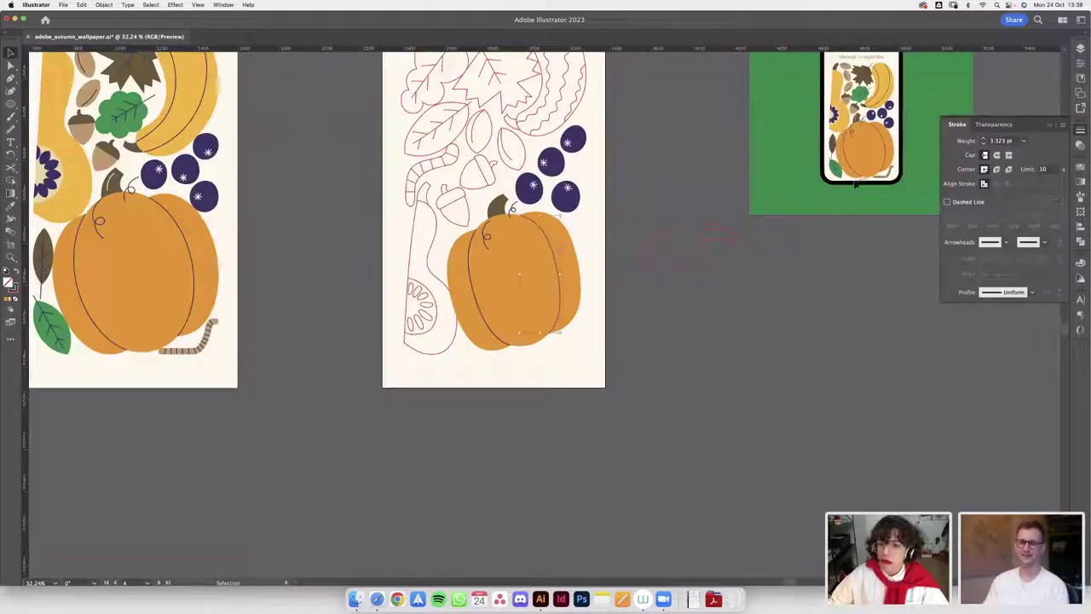
click(149, 5)
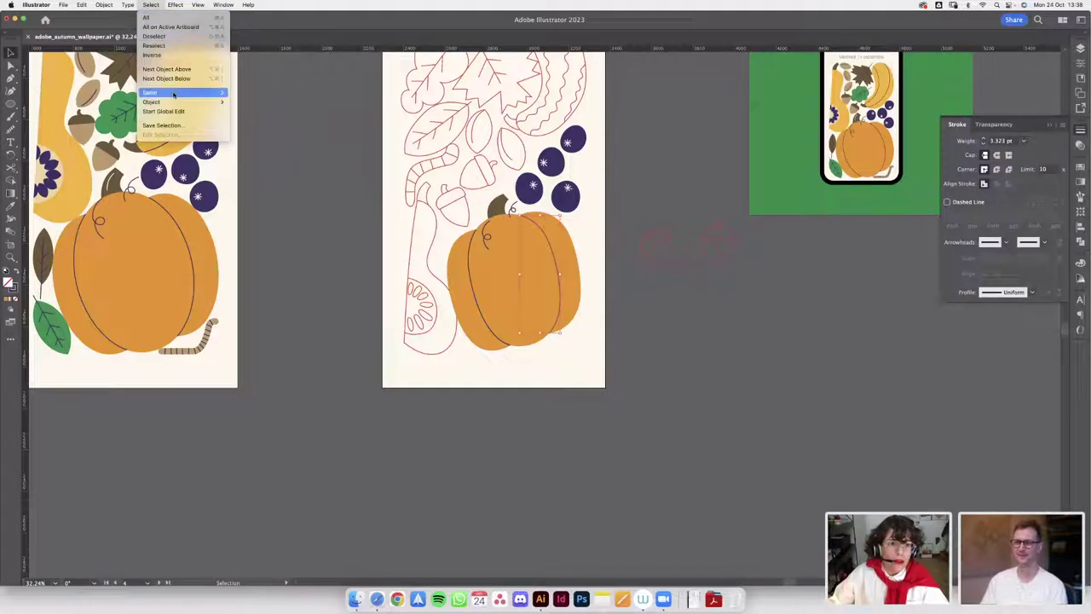
mouse_move(170, 92)
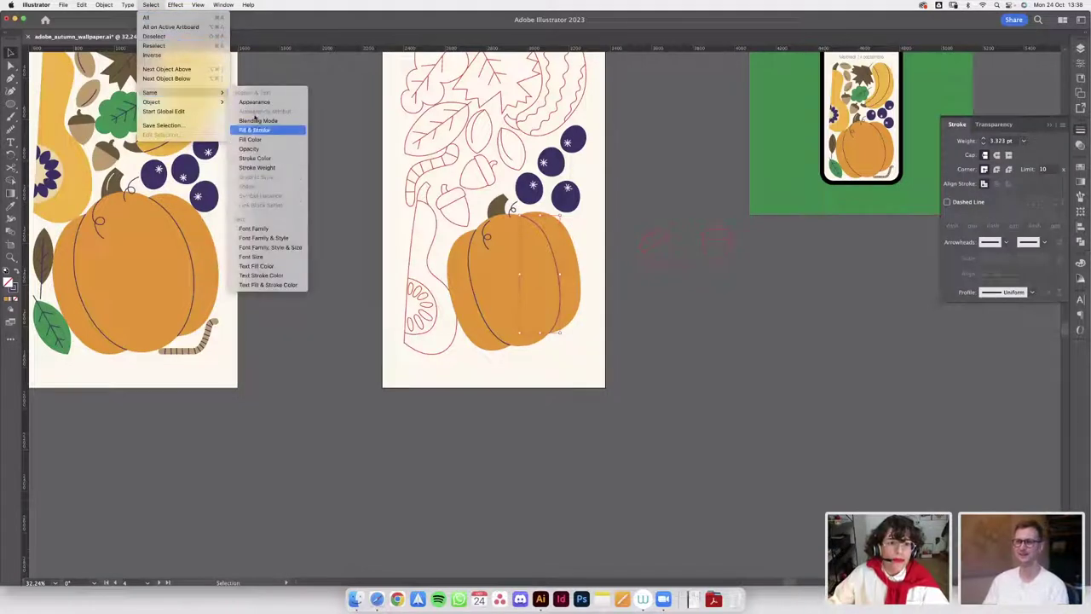
click(277, 170)
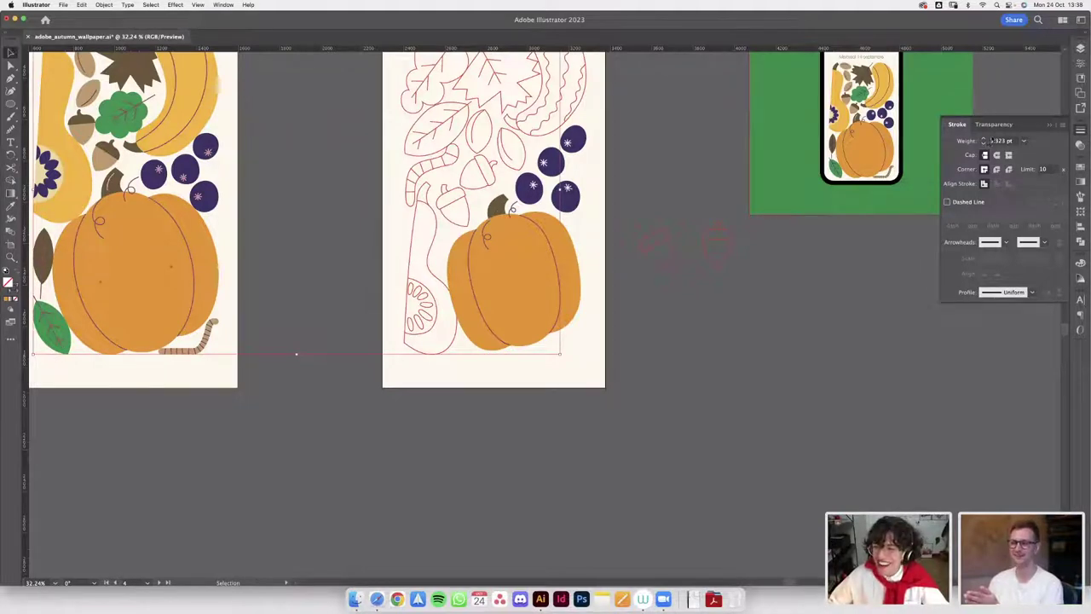
click(983, 144)
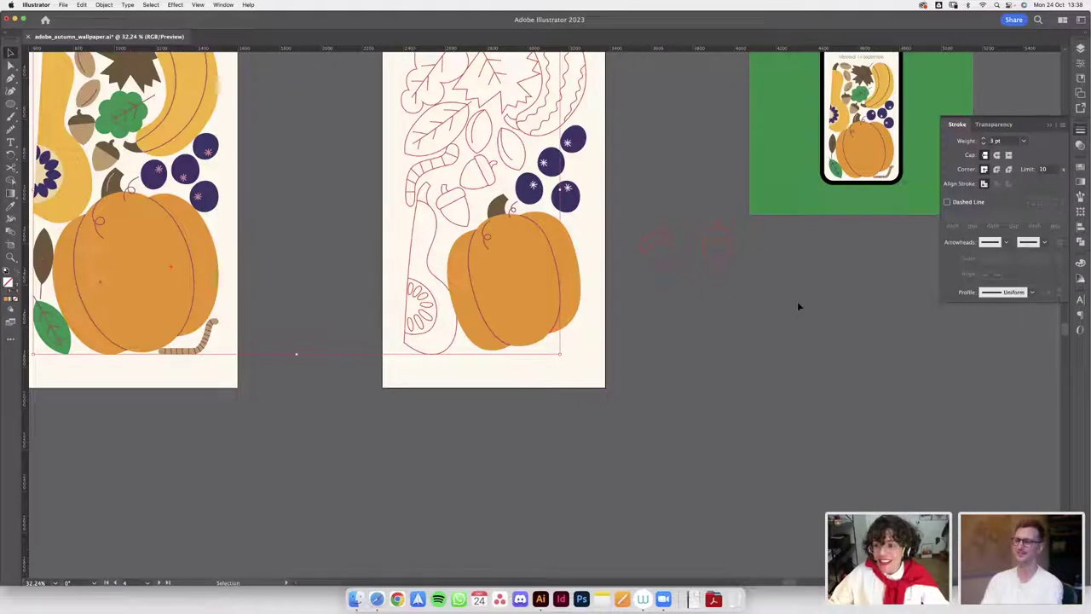
scroll(794, 312, down, 3)
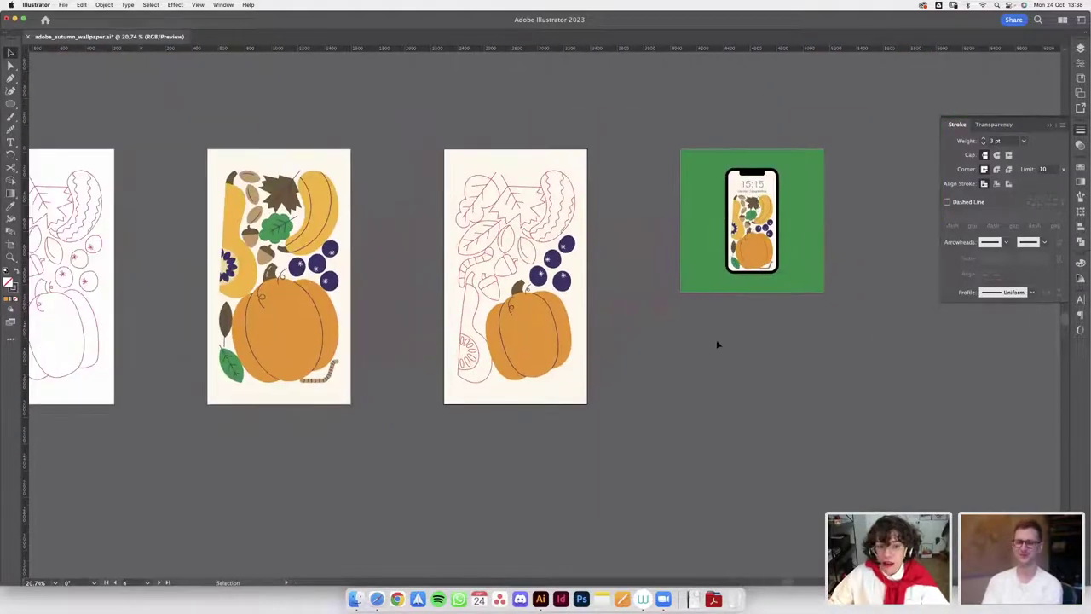
- Show the Frutti and Veggie colour library and fill the upright acorn's body with the dark brown sampled from the pumpkin stem
click(1081, 78)
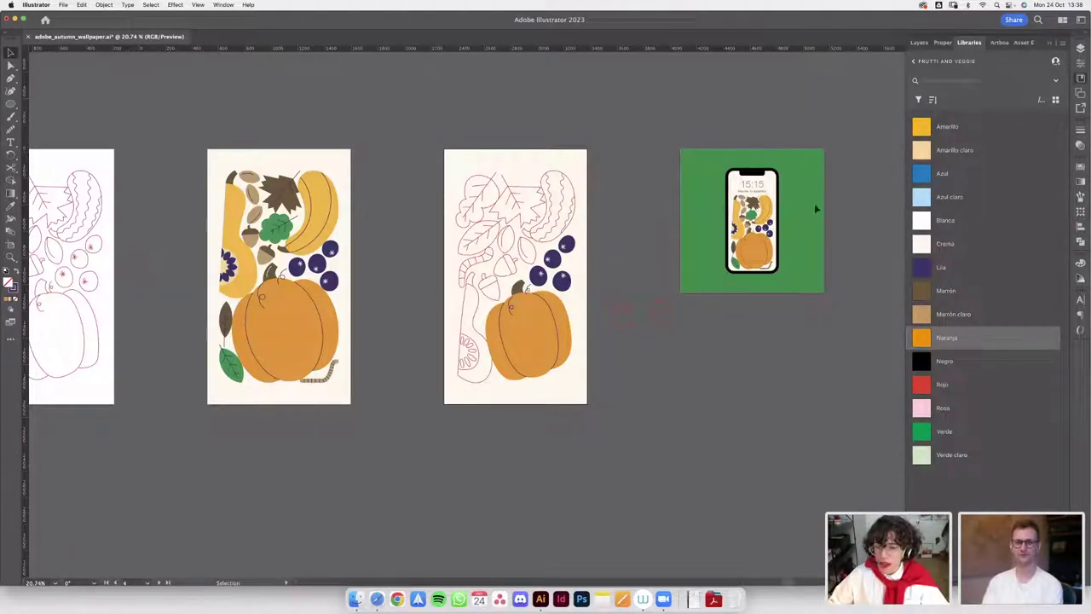
scroll(610, 330, up, 5)
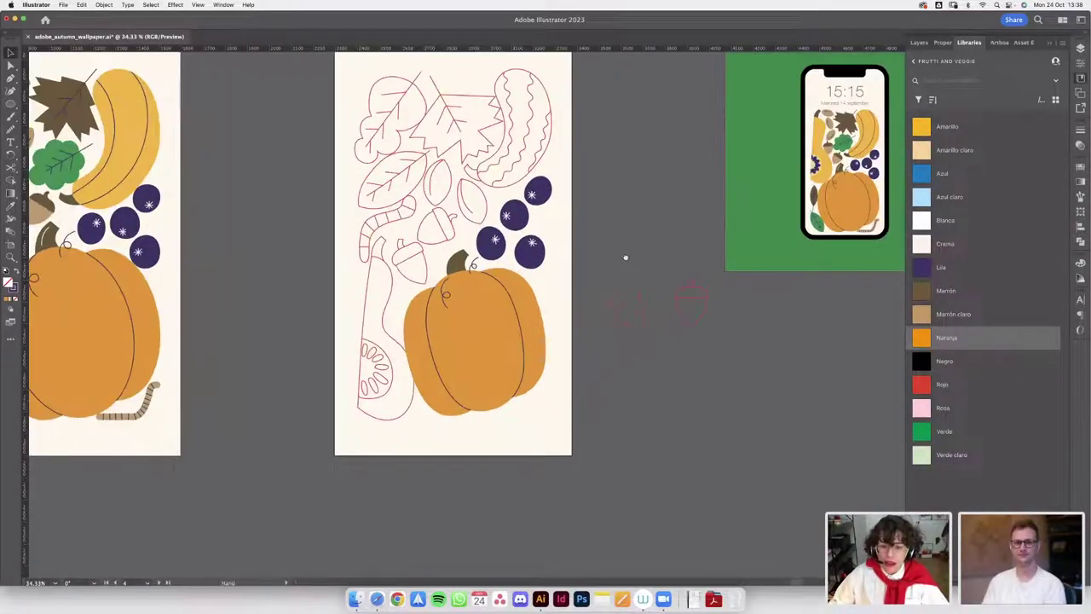
scroll(699, 286, down, 2)
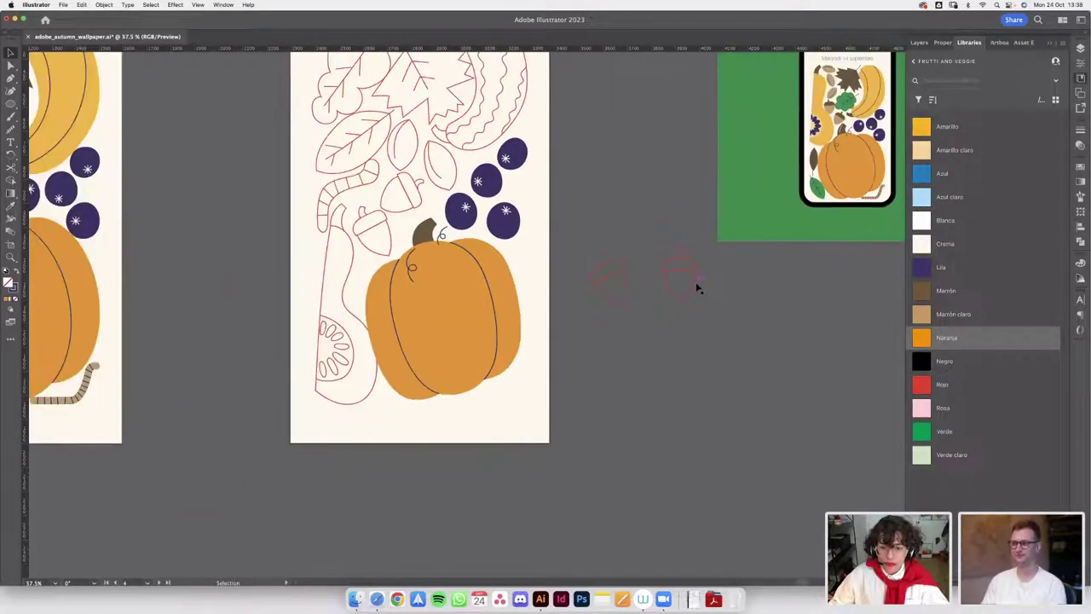
click(691, 293)
key(i)
click(435, 234)
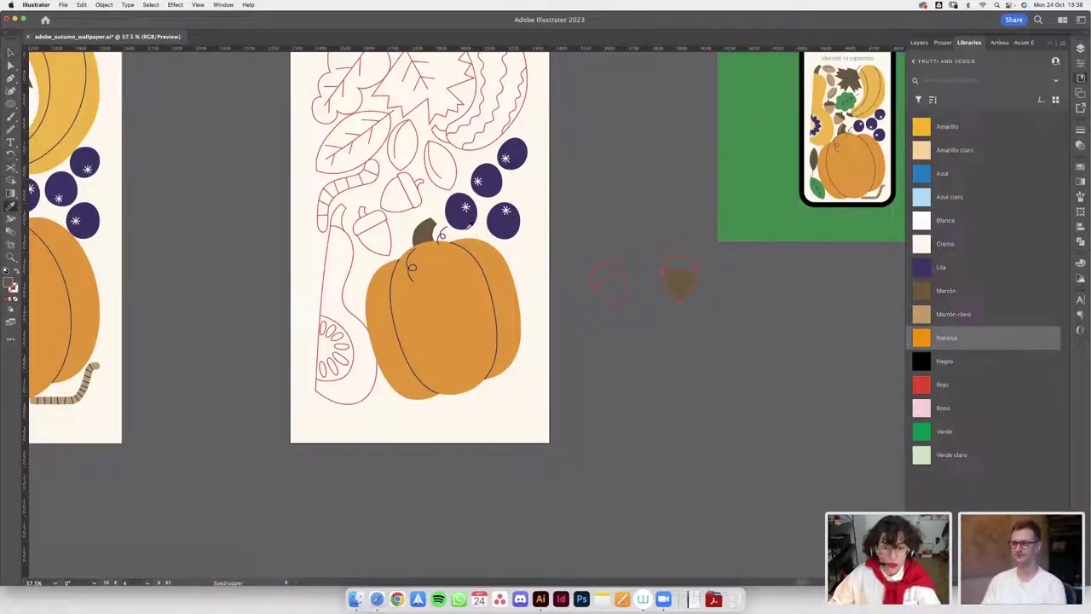
- Fill the upright acorn's cap and body with the light brown sampled from the finished coloured artwork
key(v)
scroll(699, 256, up, 5)
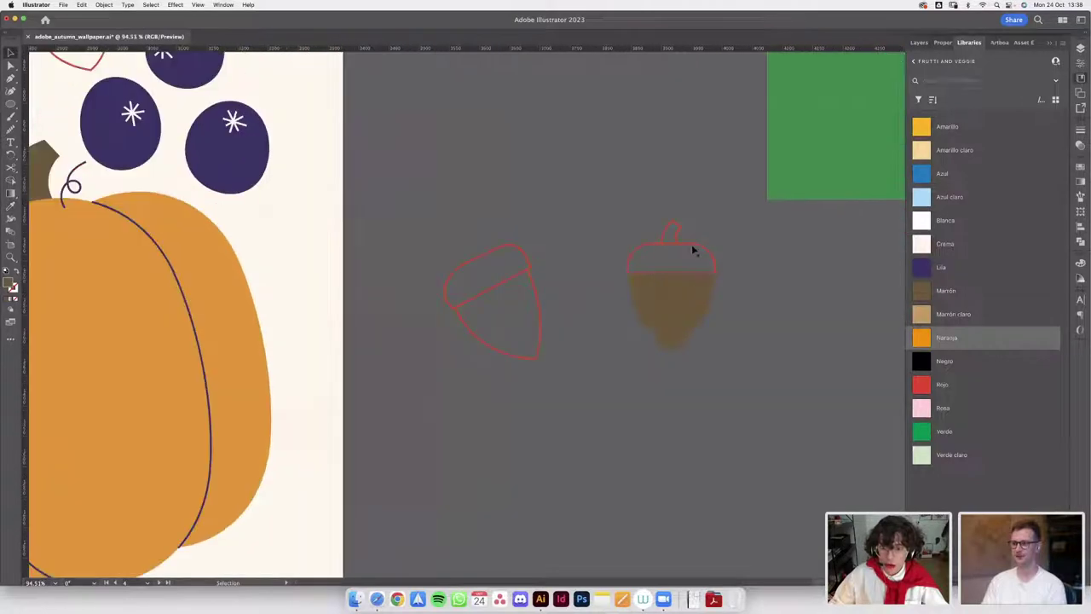
click(693, 252)
scroll(693, 251, down, 3)
key(i)
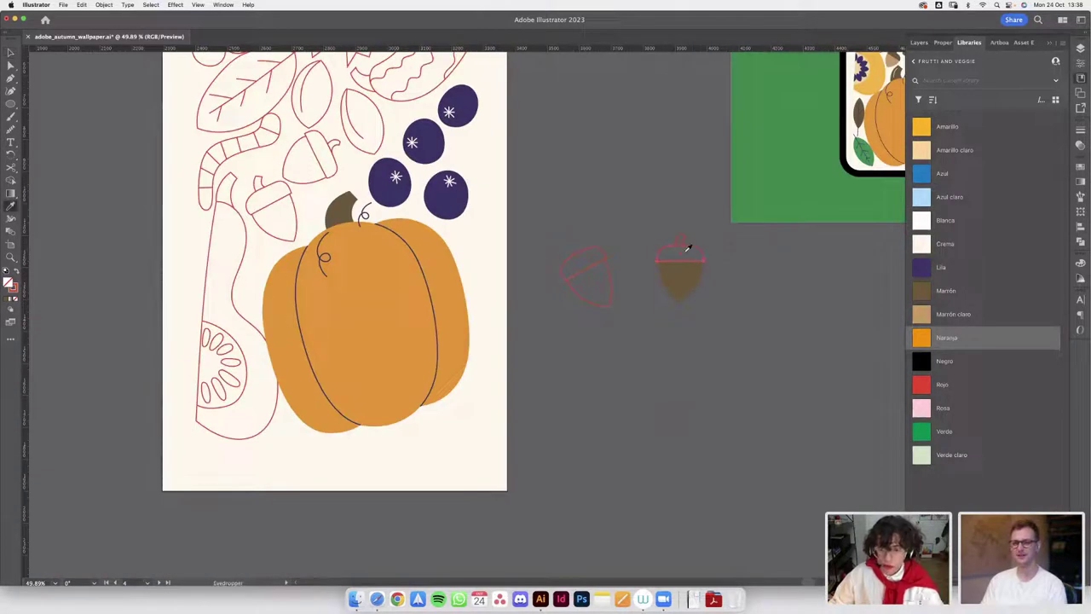
scroll(687, 245, down, 5)
scroll(335, 214, up, 2)
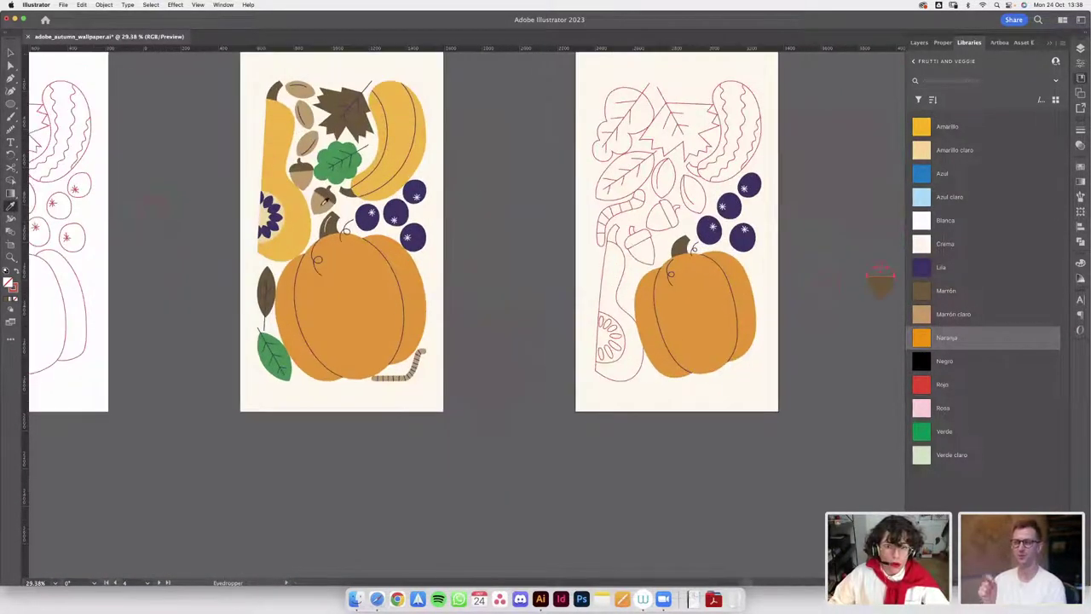
click(335, 214)
scroll(861, 209, right, 4)
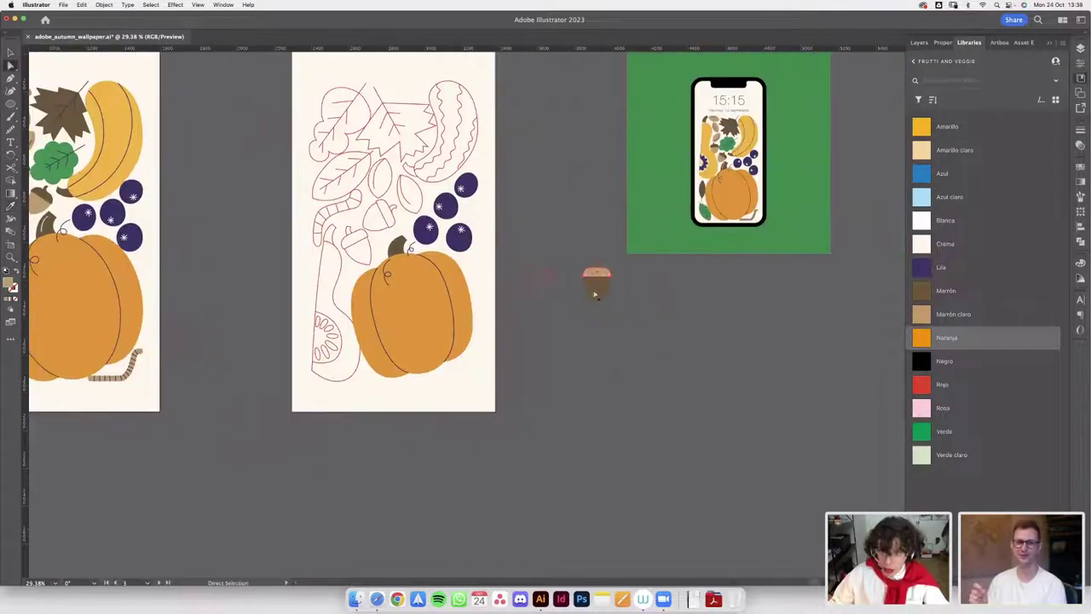
click(595, 274)
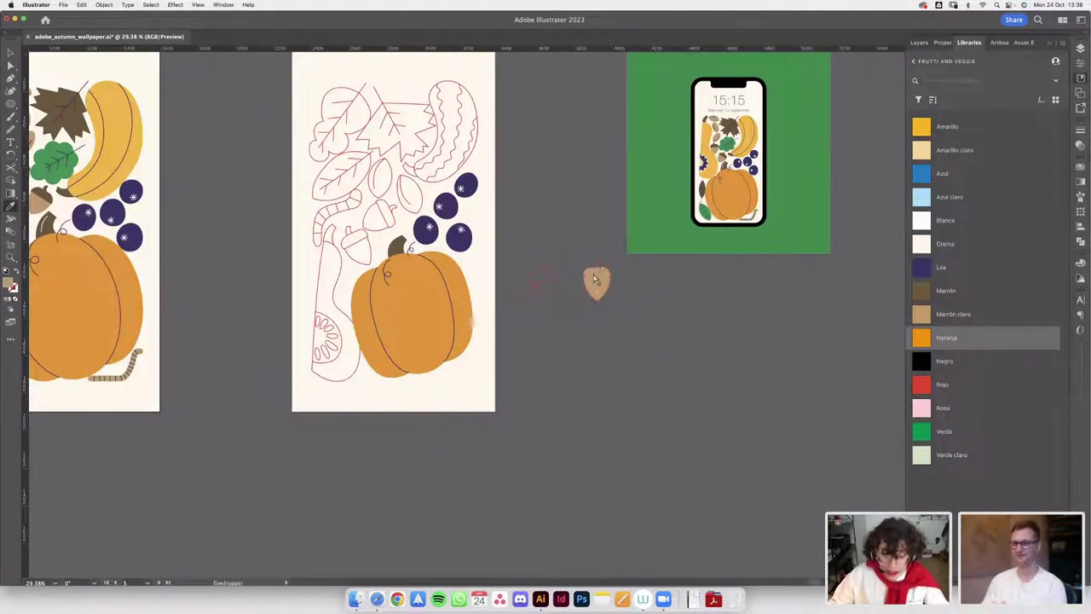
- Fill the upright acorn's cap with the dark brown, leaving the body light brown
key(a)
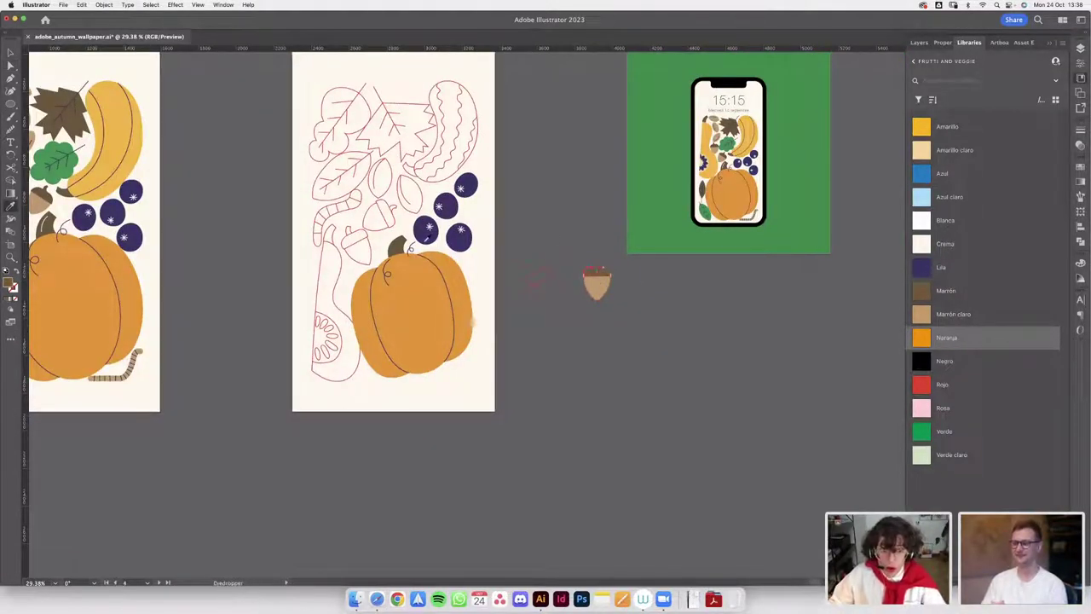
key(v)
scroll(597, 232, down, 5)
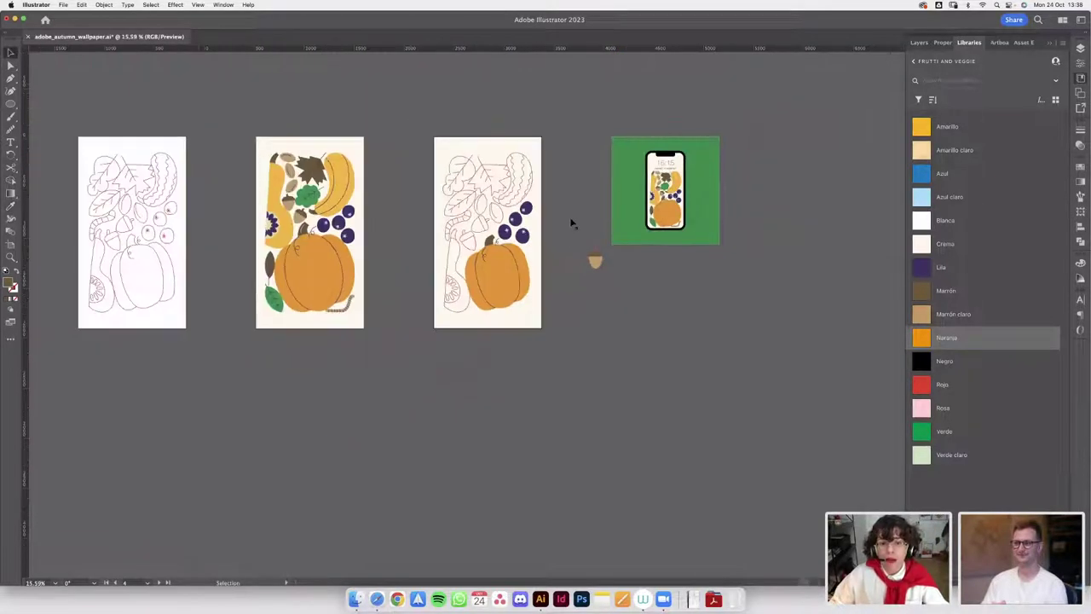
- Scale the upright acorn's red stem outline down slightly and fill it with the dark brown sampled from the cap
scroll(589, 247, up, 5)
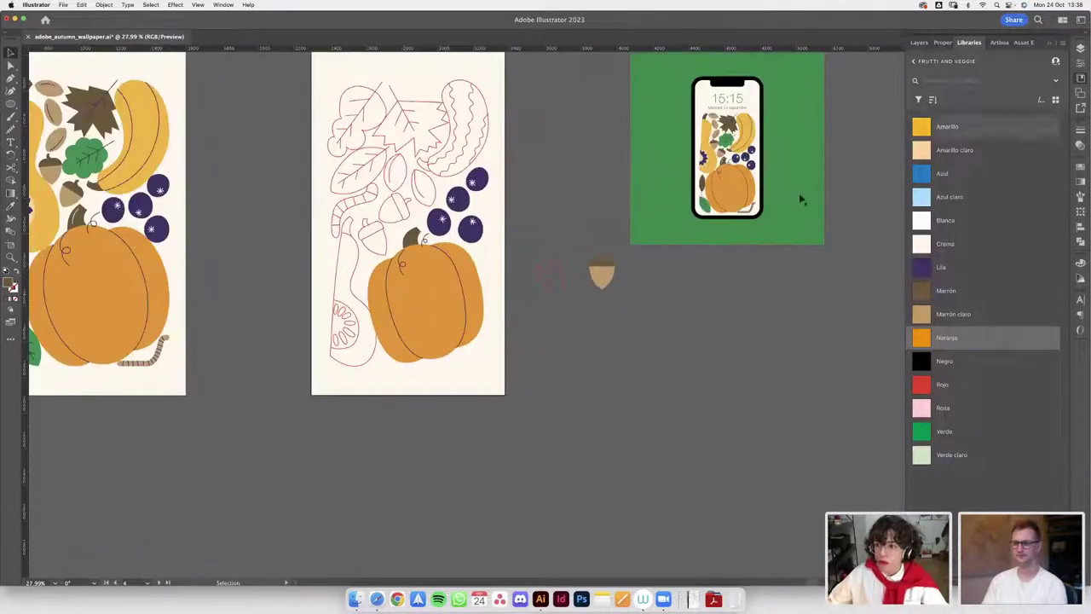
scroll(597, 249, up, 3)
scroll(639, 263, up, 8)
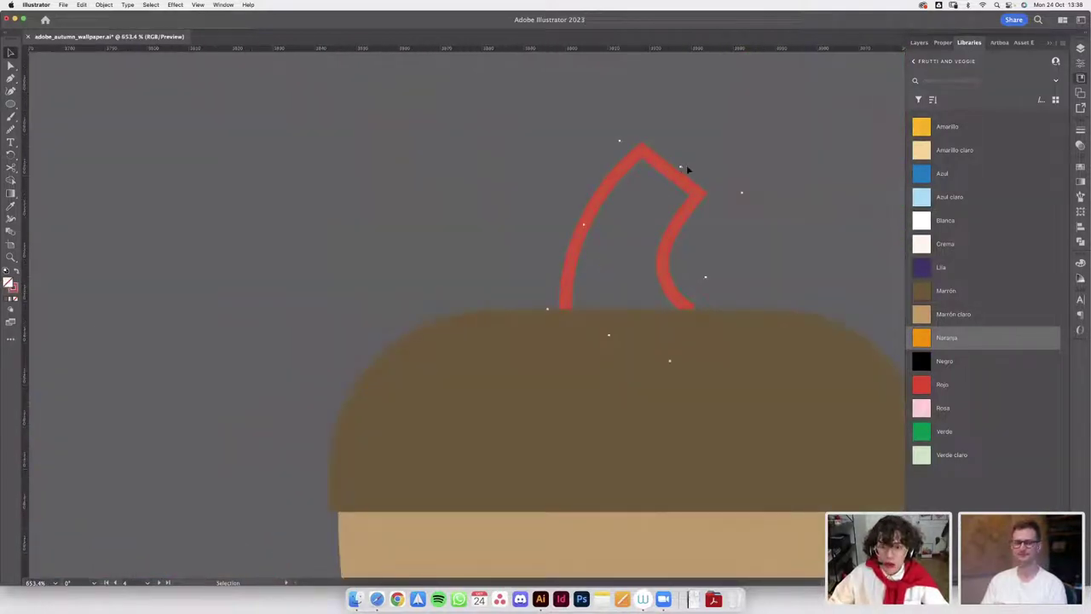
drag(682, 167, 677, 186)
drag(612, 198, 611, 202)
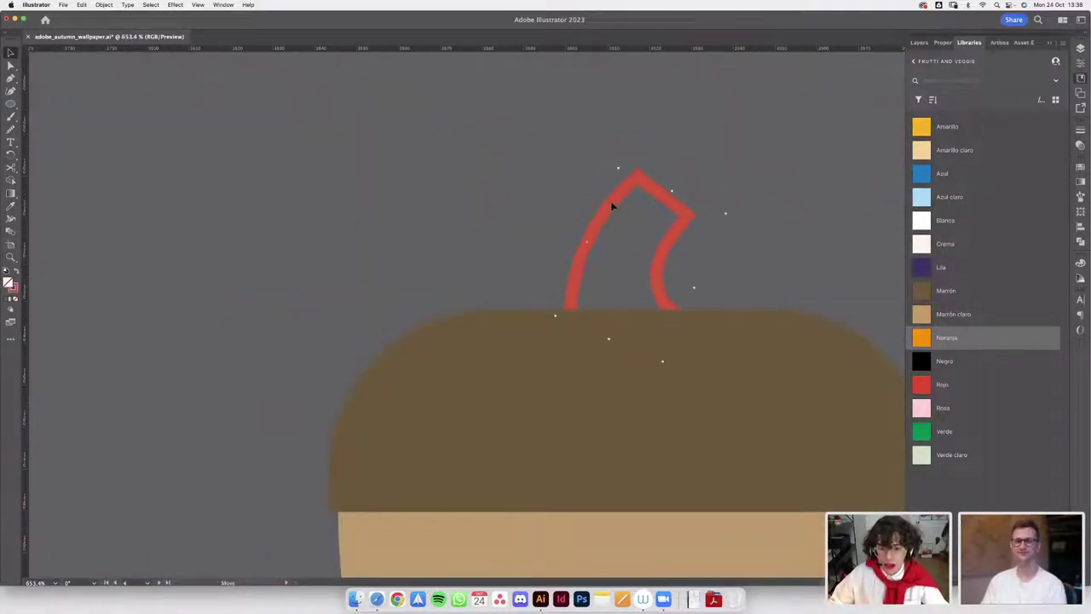
key(i)
click(584, 356)
scroll(596, 341, down, 3)
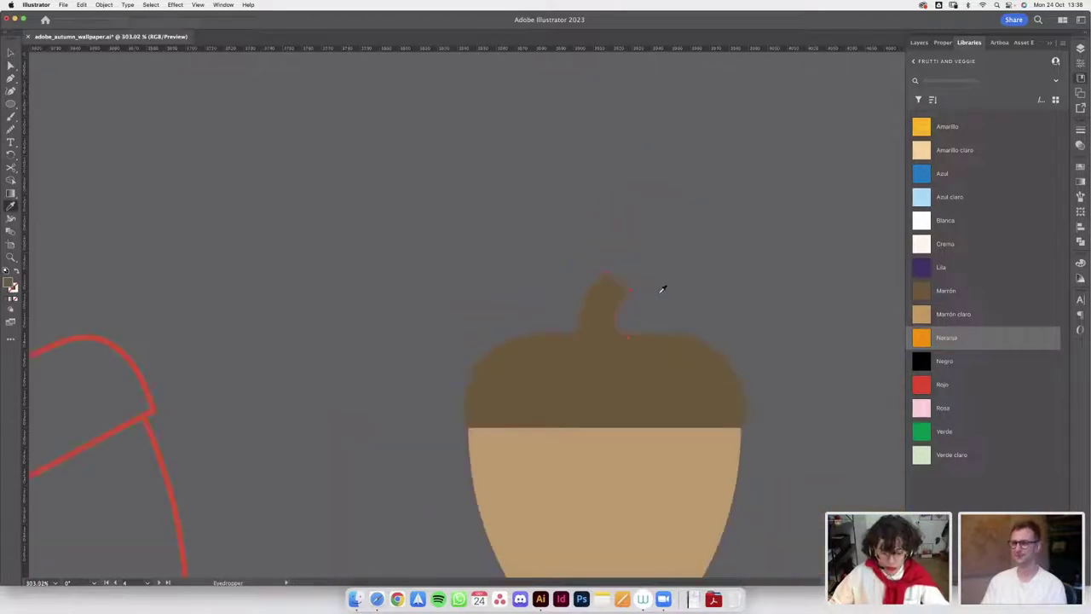
- Refine the upright acorn's stem by moving its tip anchors slightly outward and adjusting the anchor at its base
key(v)
scroll(626, 282, down, 1)
scroll(612, 277, up, 3)
key(a)
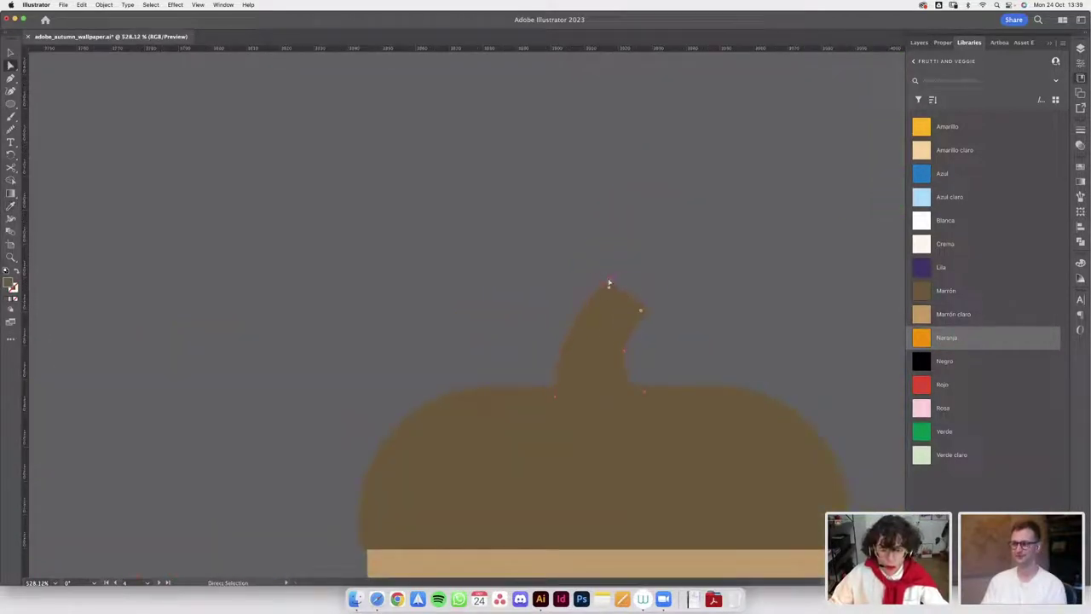
drag(608, 282, 615, 285)
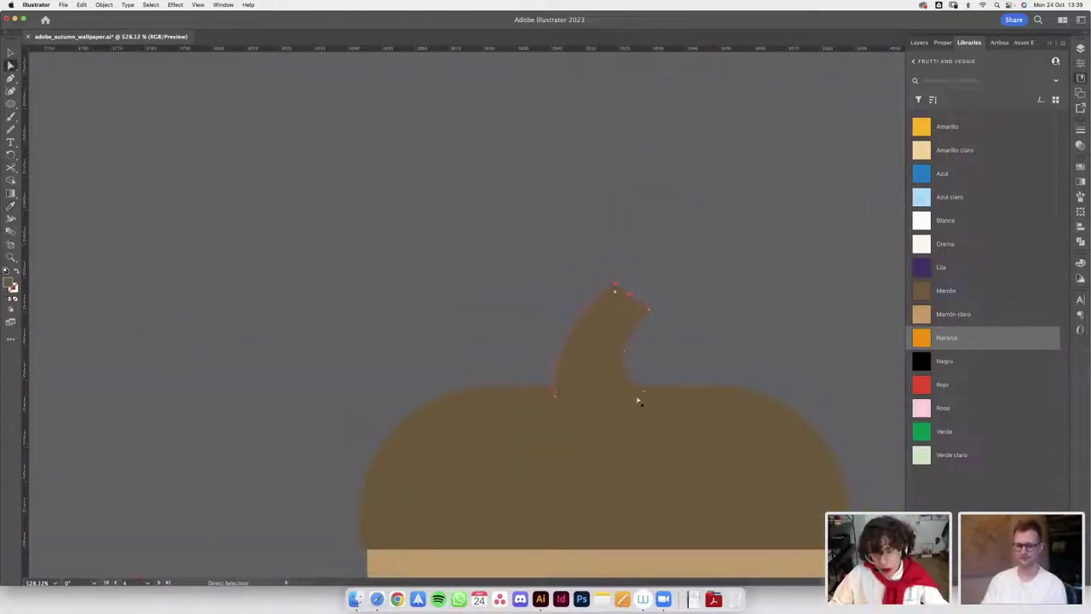
drag(645, 392, 645, 391)
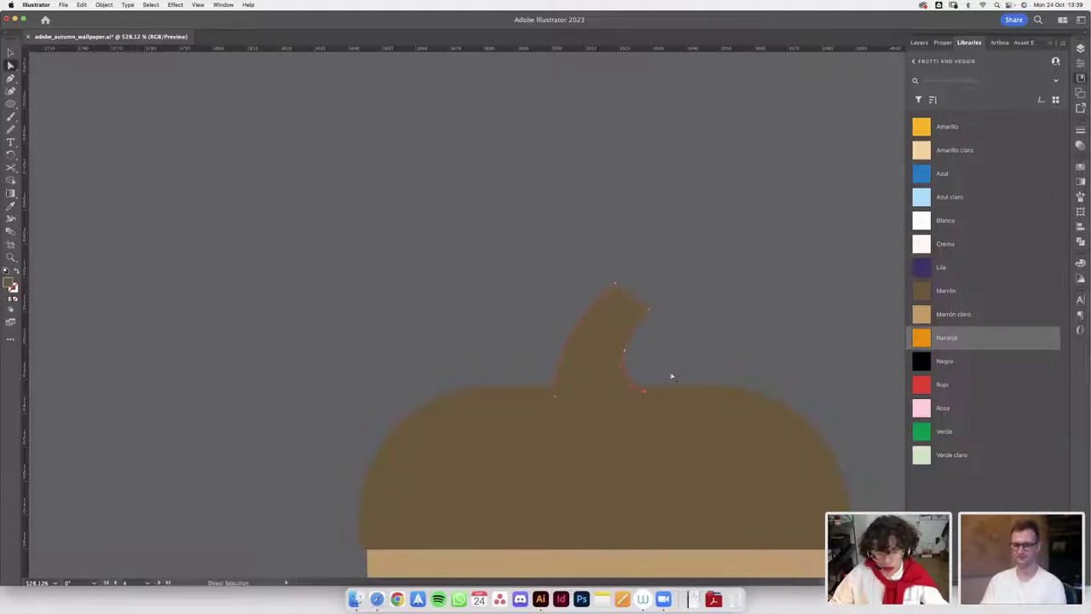
- Unite the upright acorn's stem and cap into a single shape with Pathfinder
scroll(678, 341, down, 5)
key(v)
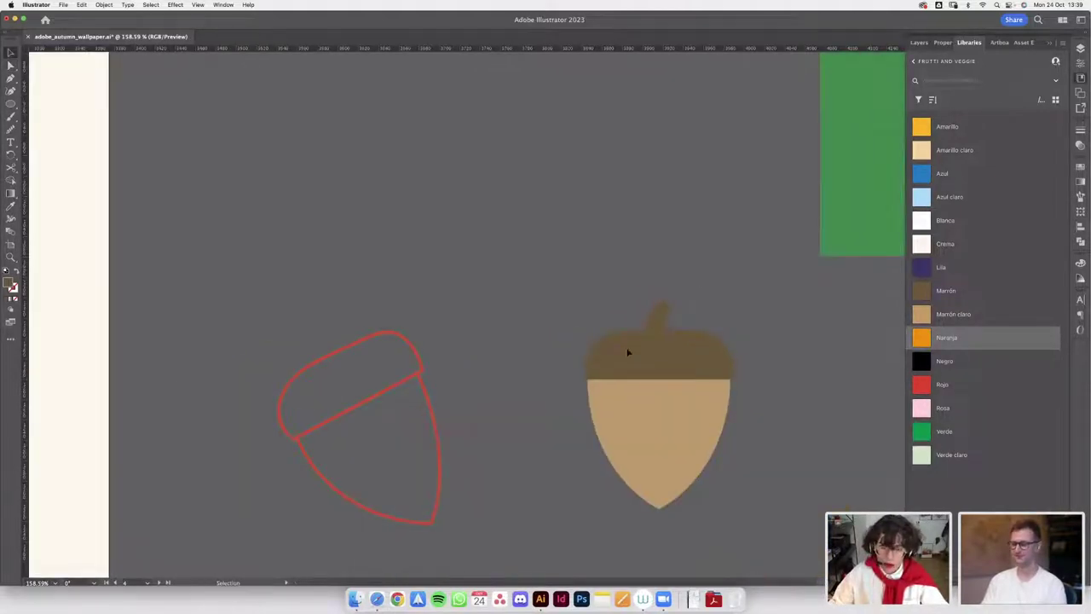
click(1079, 241)
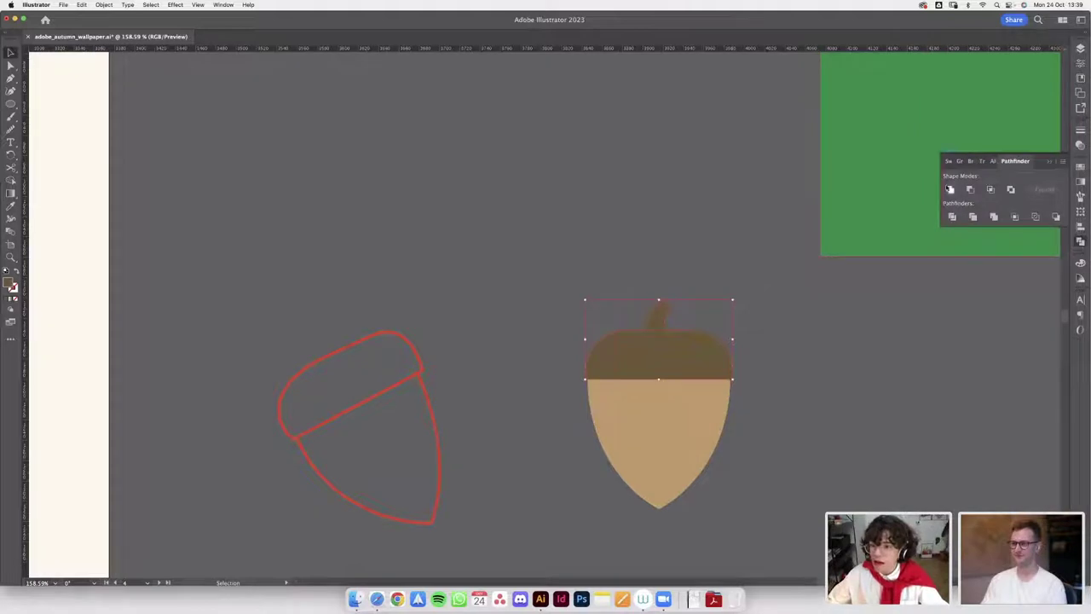
- Move the coloured acorn onto the lower acorn sketch beside the pumpkin stem and rotate it to match the sketch's tilt
scroll(668, 189, down, 6)
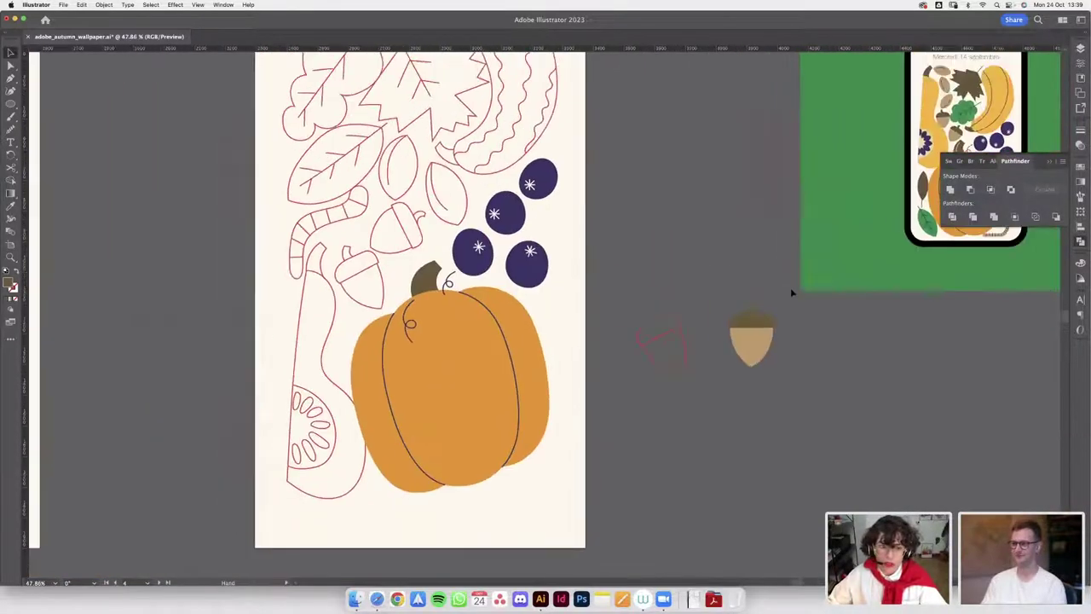
drag(755, 349, 362, 287)
scroll(362, 286, up, 3)
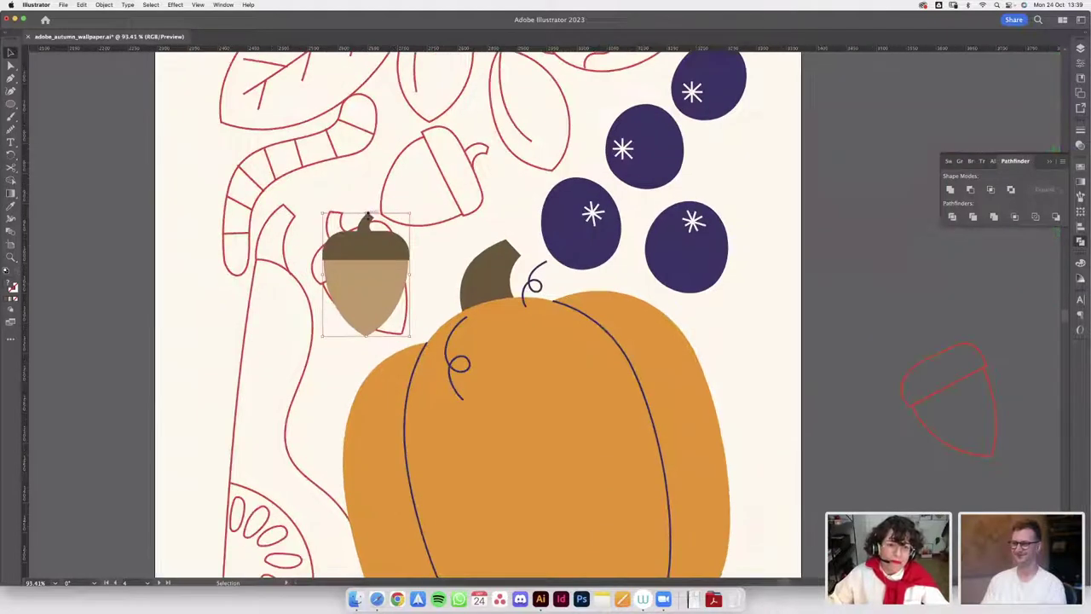
drag(413, 211, 334, 219)
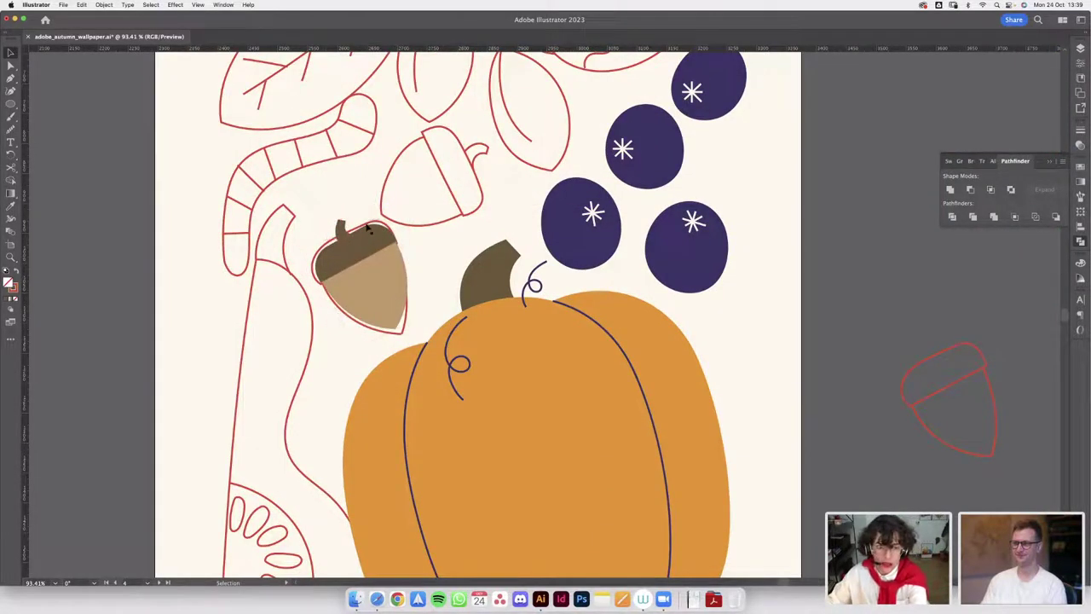
- Delete the red acorn sketch outlines around the coloured acorn placed on the wallpaper
key(BackSpace)
key(super+z)
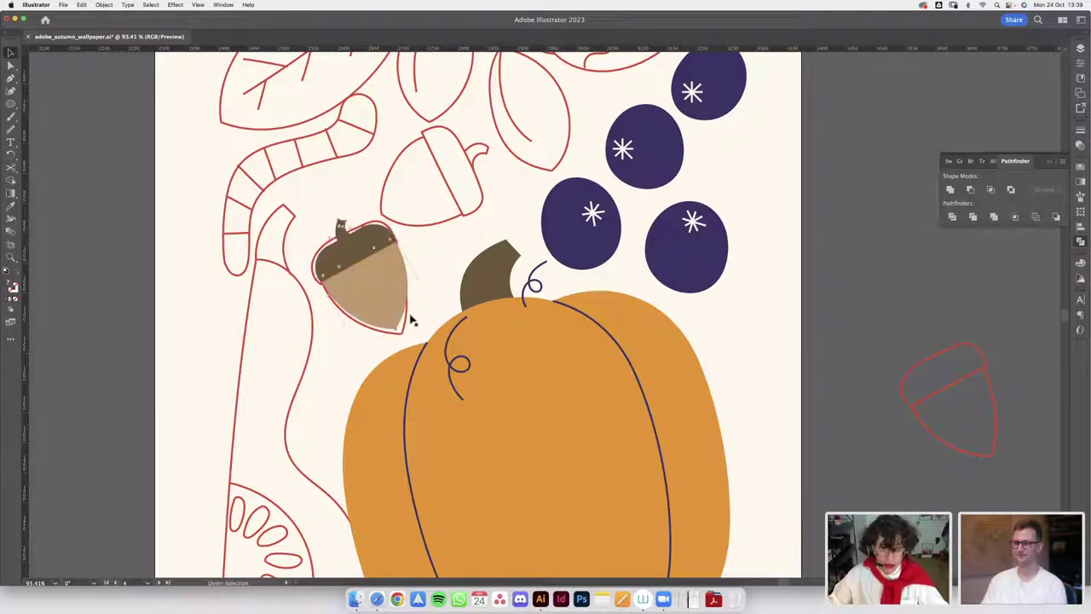
click(406, 336)
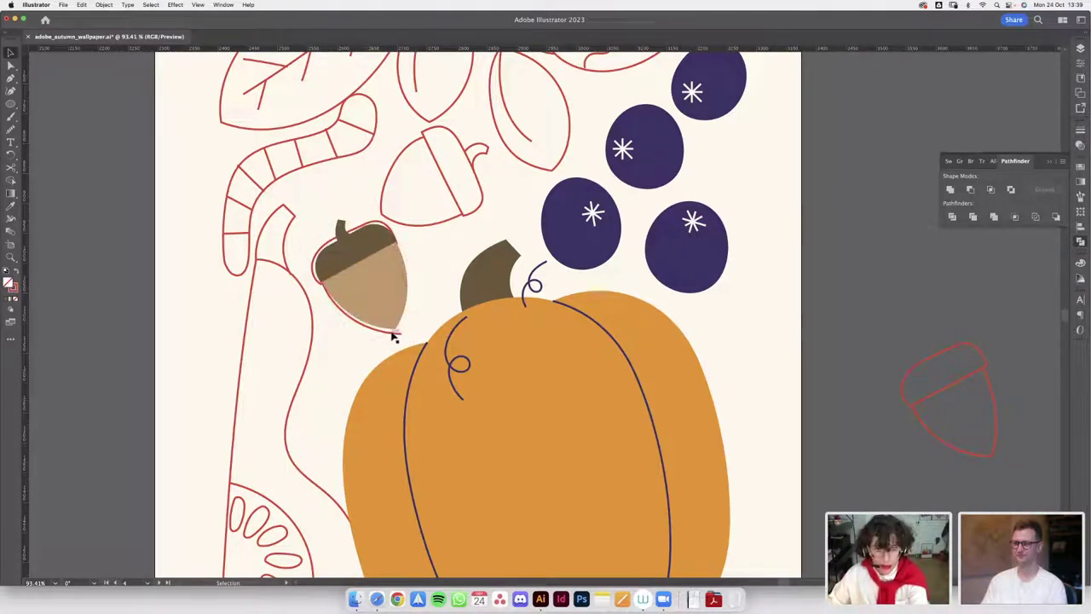
scroll(387, 288, down, 3)
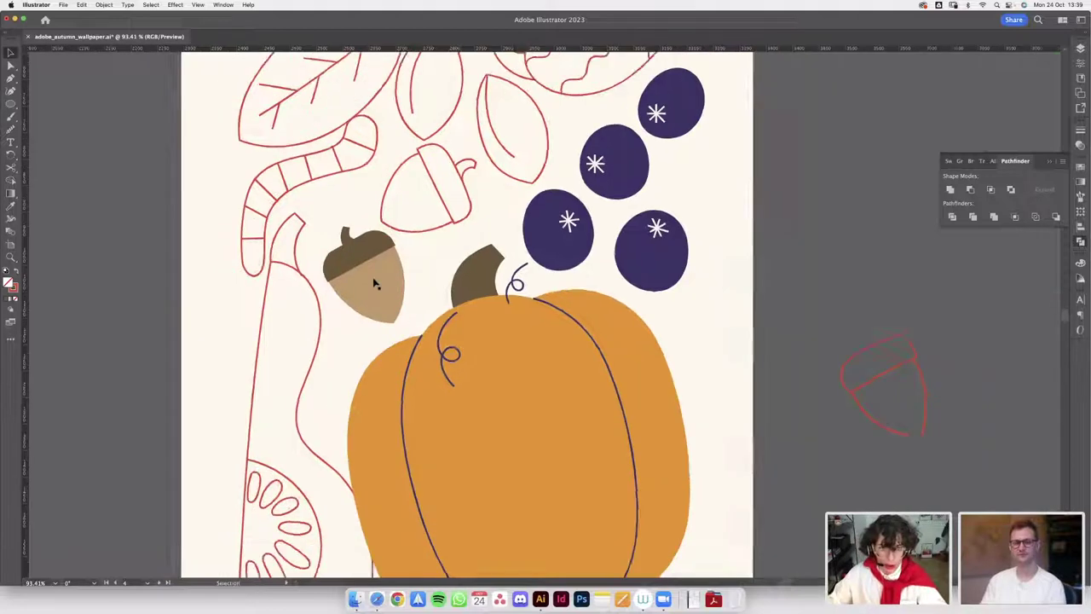
- Duplicate the coloured acorn onto the upper acorn sketch and rotate the copy to match the sketch's direction
drag(365, 286, 417, 226)
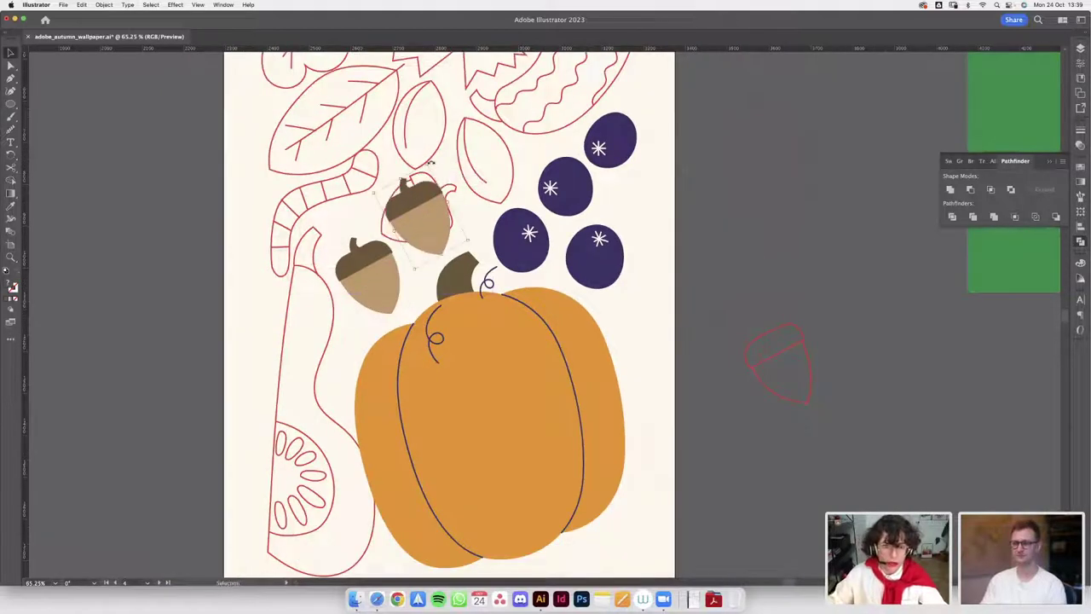
drag(432, 162, 407, 220)
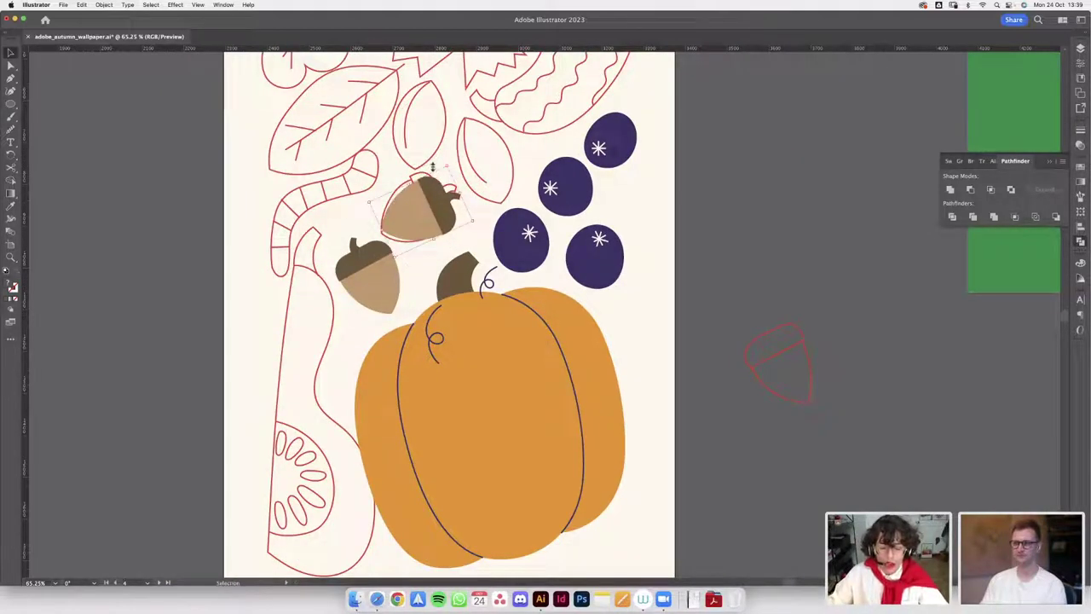
scroll(433, 167, down, 5)
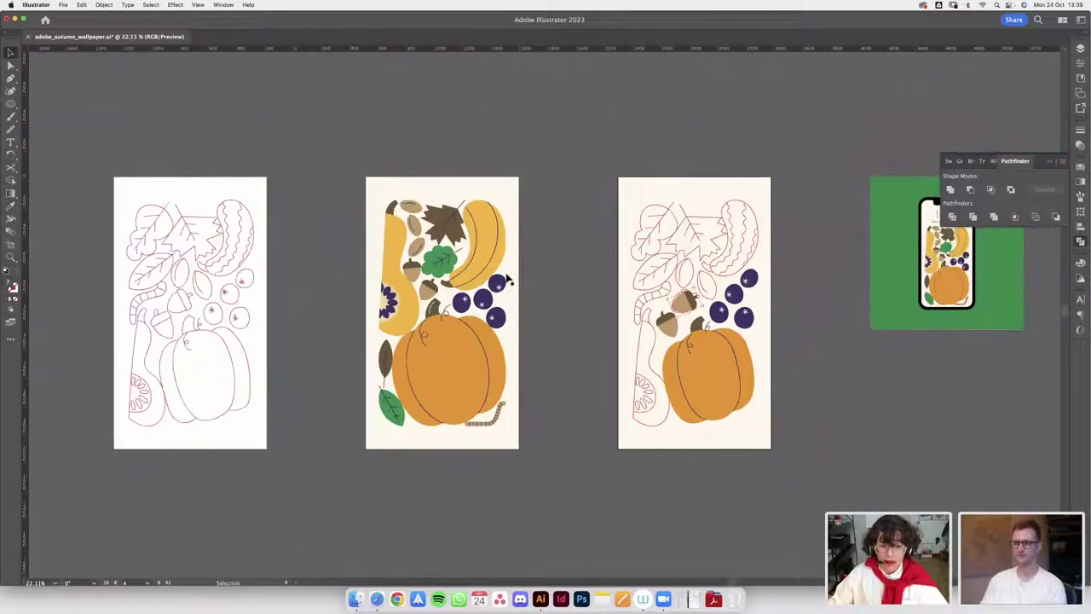
scroll(367, 288, left, 4)
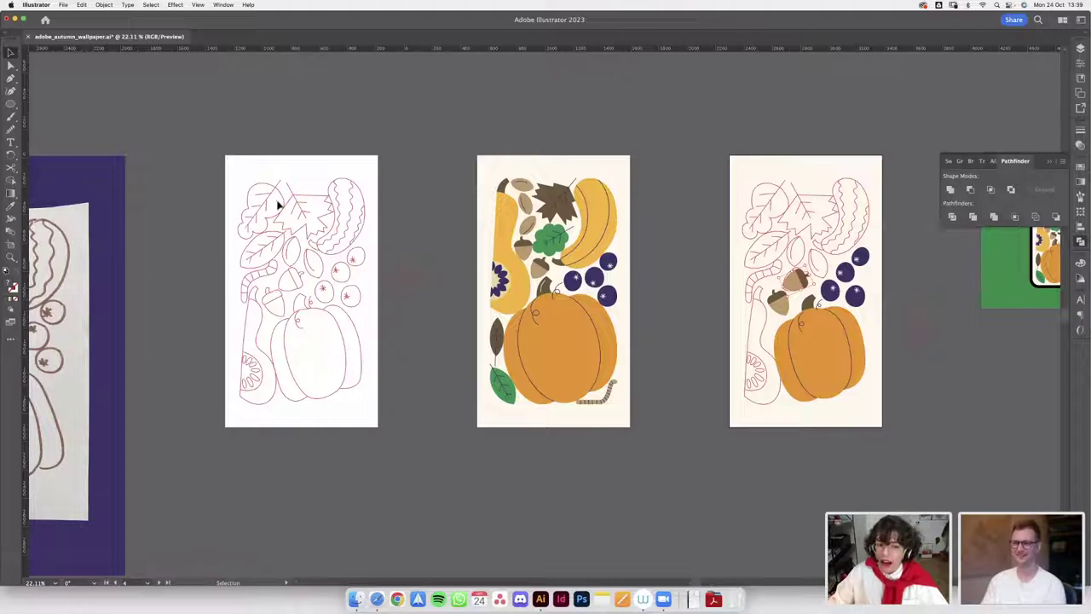
scroll(381, 189, down, 3)
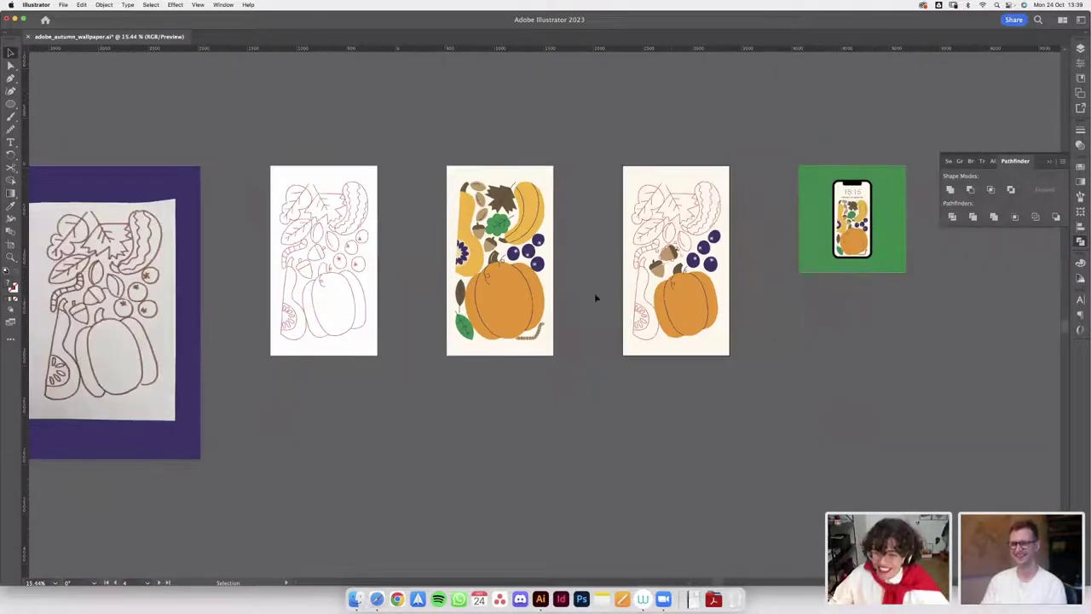
scroll(592, 227, right, 2)
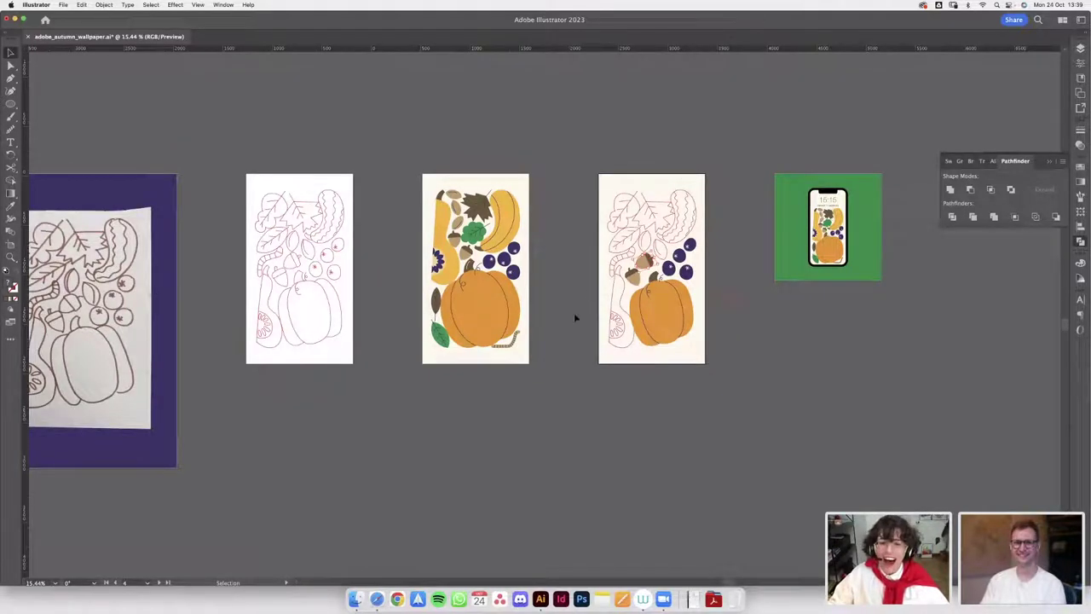
scroll(699, 292, up, 3)
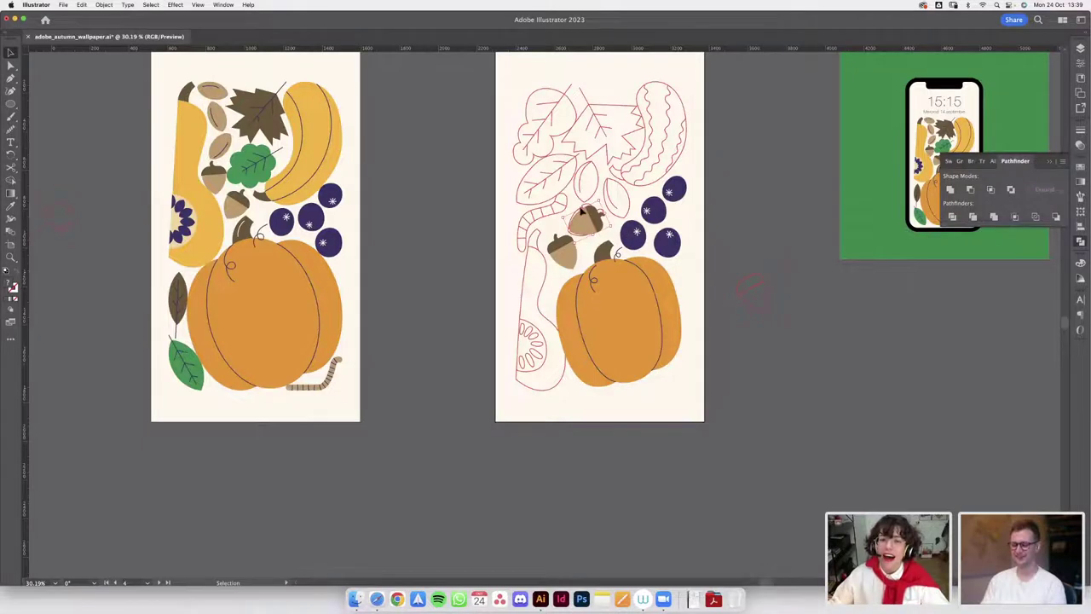
- Delete the red sketch outlines around the upper acorn and pull the pointed tip of its body slightly outward
scroll(583, 211, up, 8)
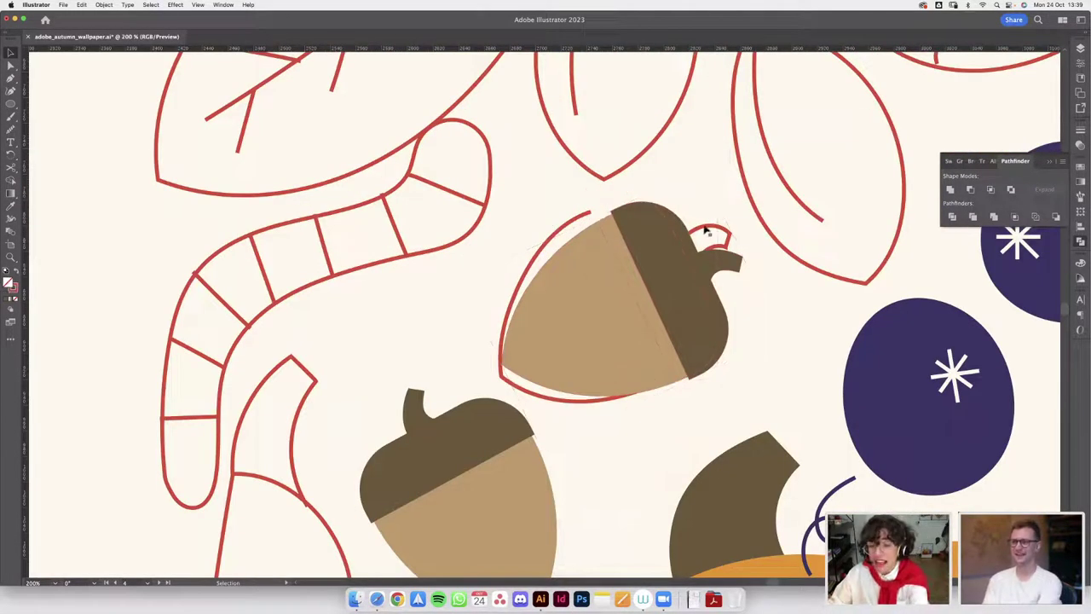
click(568, 362)
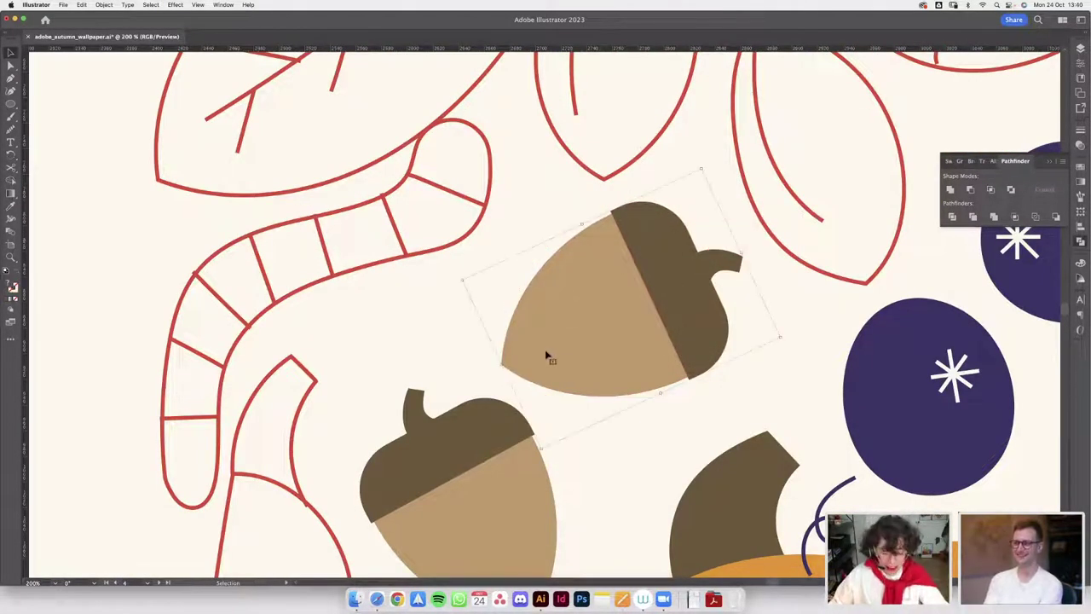
key(a)
drag(503, 365, 499, 365)
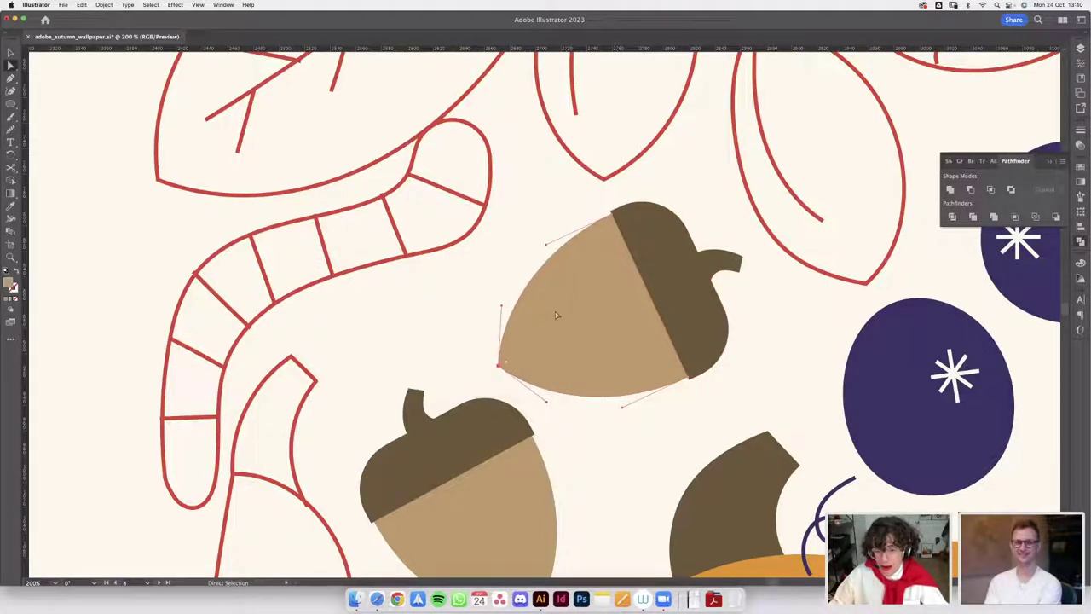
- Increase the rounding of the outer corners on the upper acorn's cap
scroll(617, 209, up, 3)
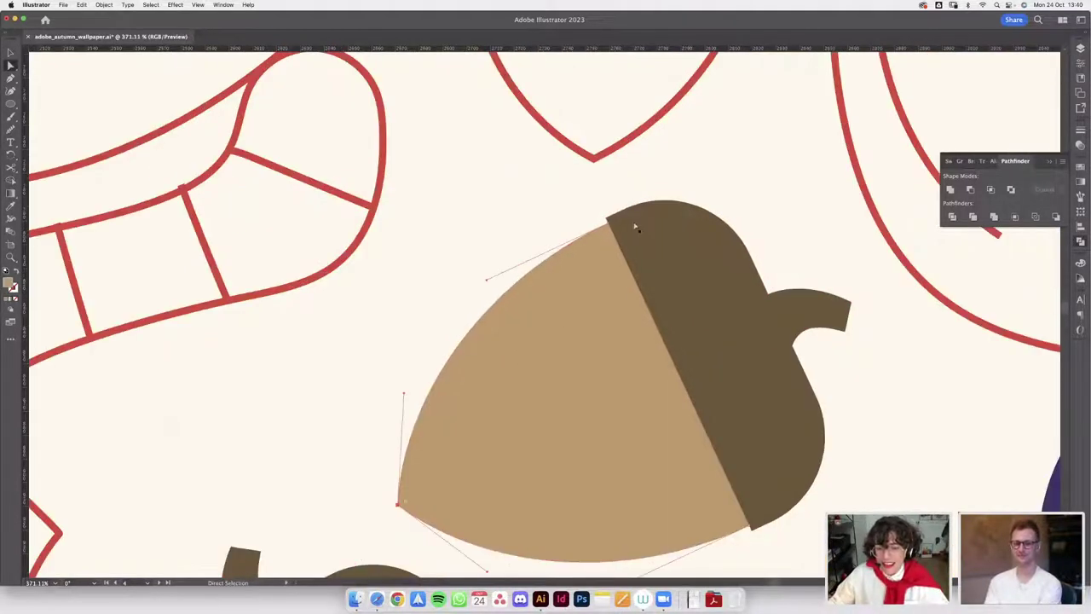
click(637, 227)
scroll(674, 282, down, 2)
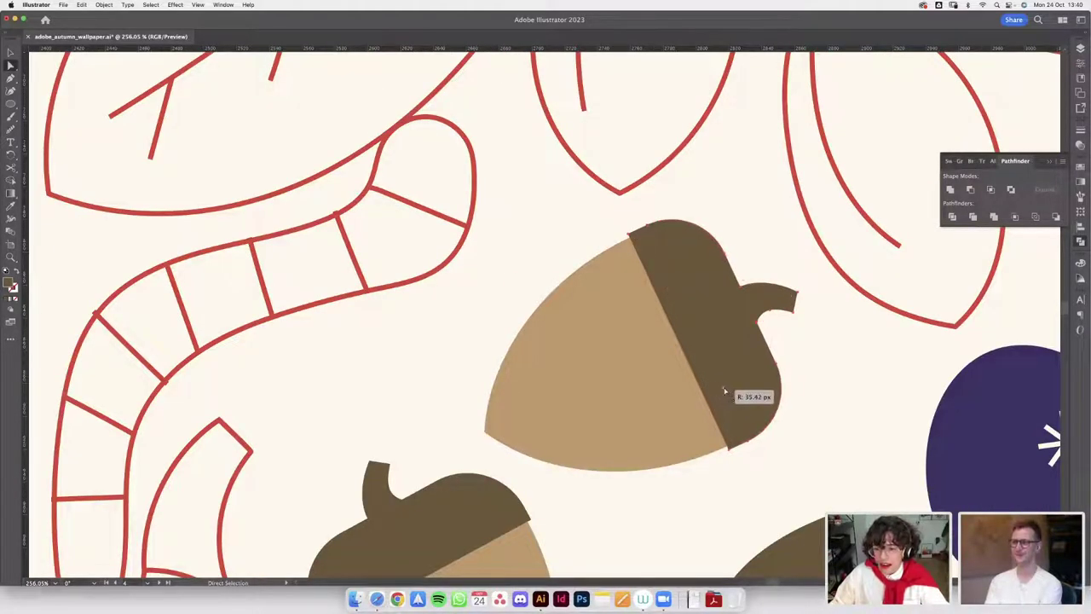
scroll(715, 389, down, 2)
scroll(770, 370, up, 4)
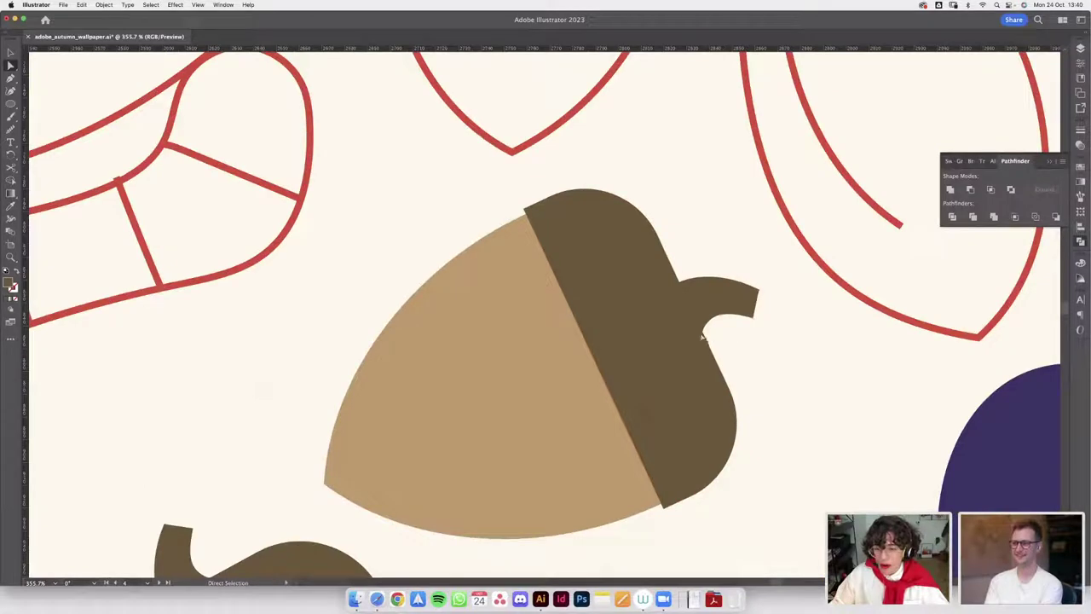
scroll(711, 341, up, 2)
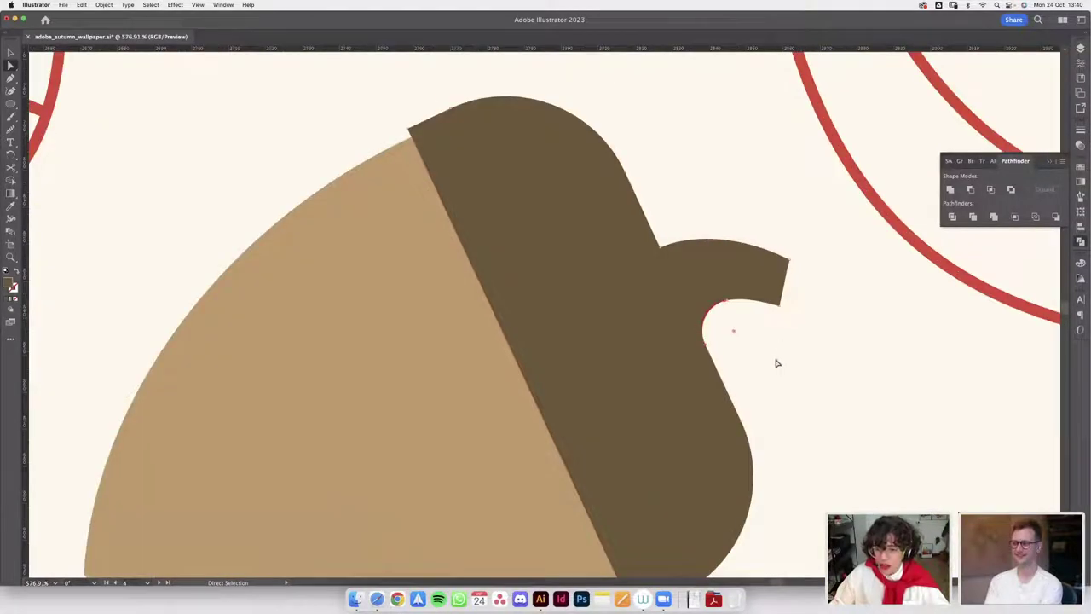
scroll(723, 408, down, 1)
scroll(722, 408, down, 5)
scroll(691, 353, up, 1)
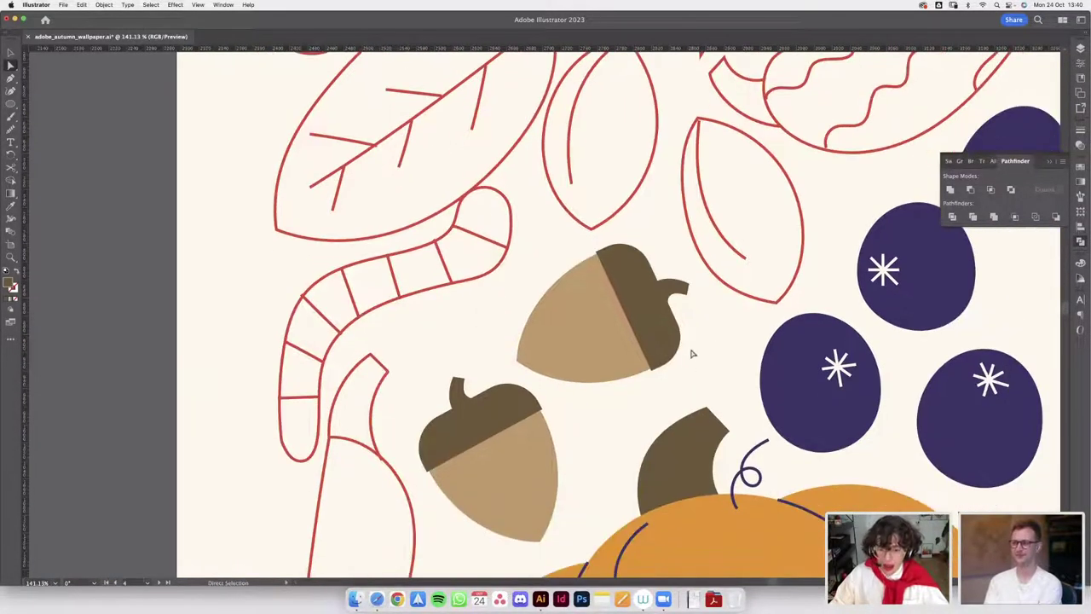
scroll(695, 346, up, 1)
scroll(597, 334, down, 2)
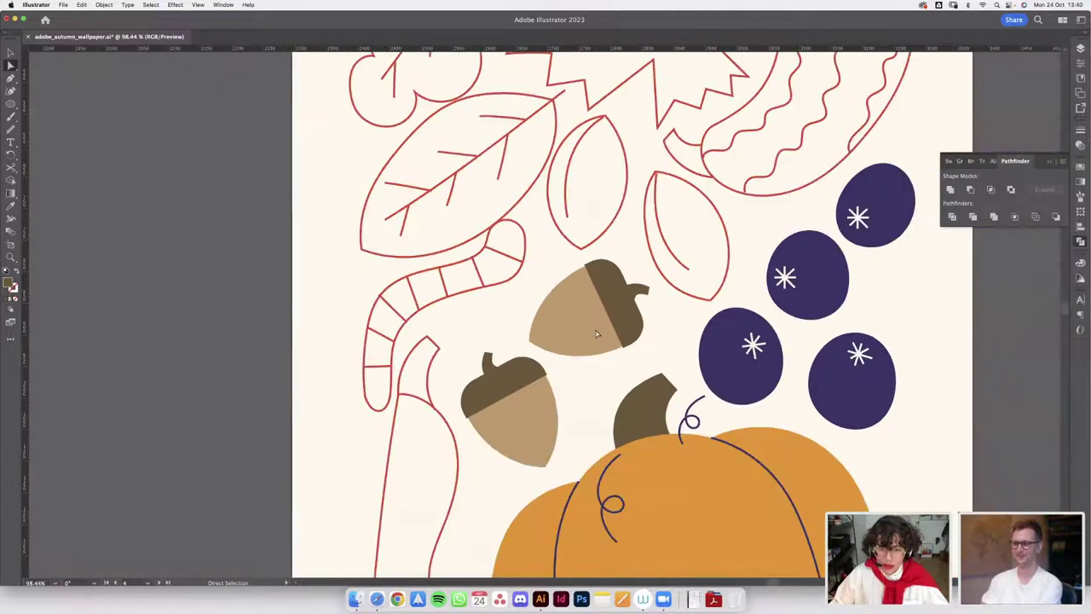
scroll(608, 274, up, 2)
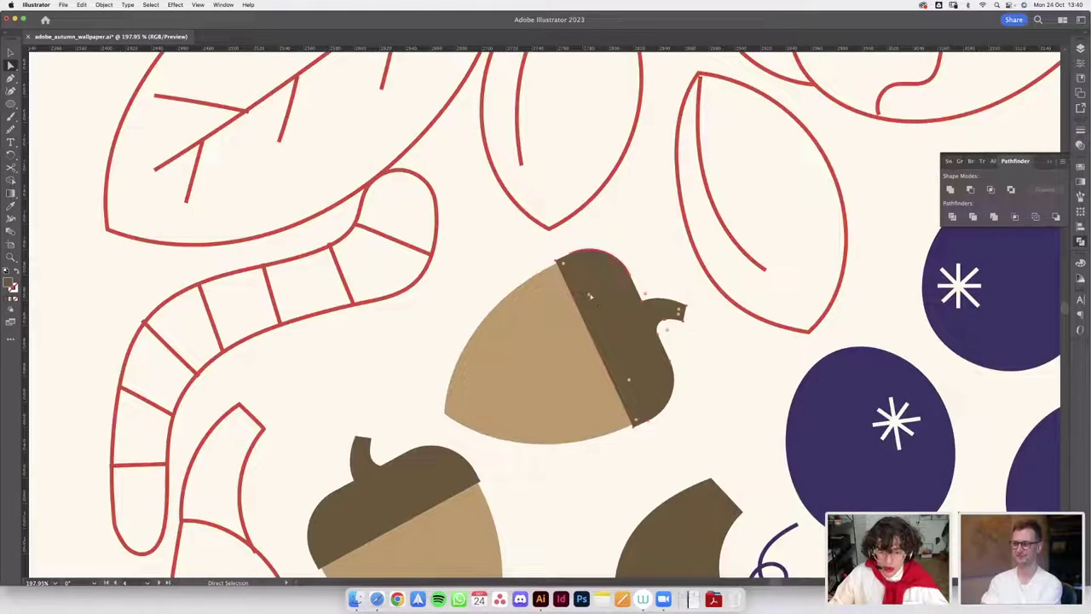
click(522, 364)
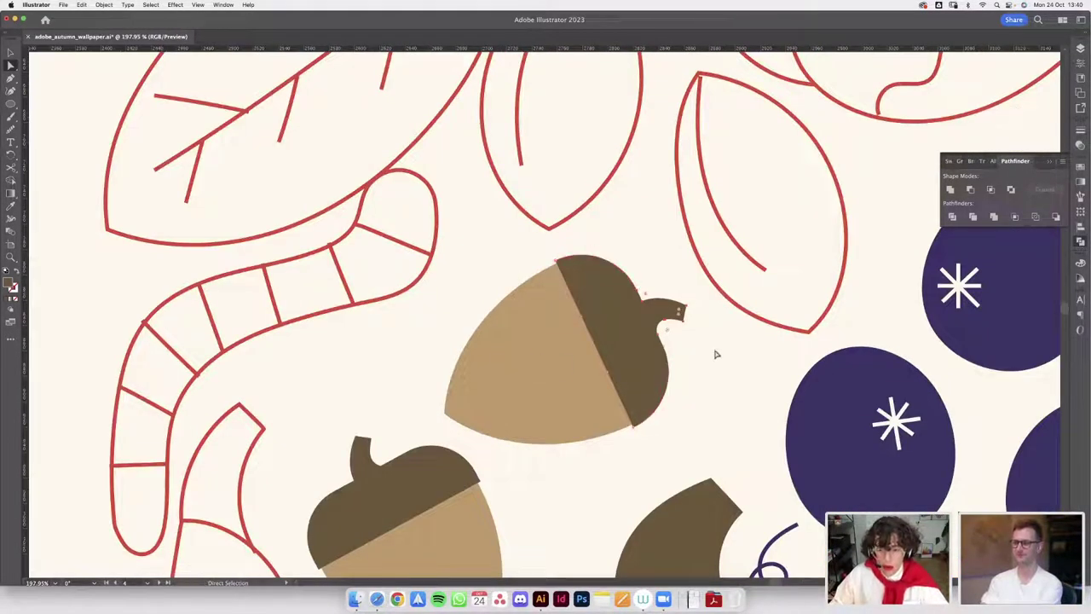
- Rotate the upper acorn until it lies almost horizontally and move the lower acorn slightly upward towards it
scroll(704, 364, down, 2)
key(v)
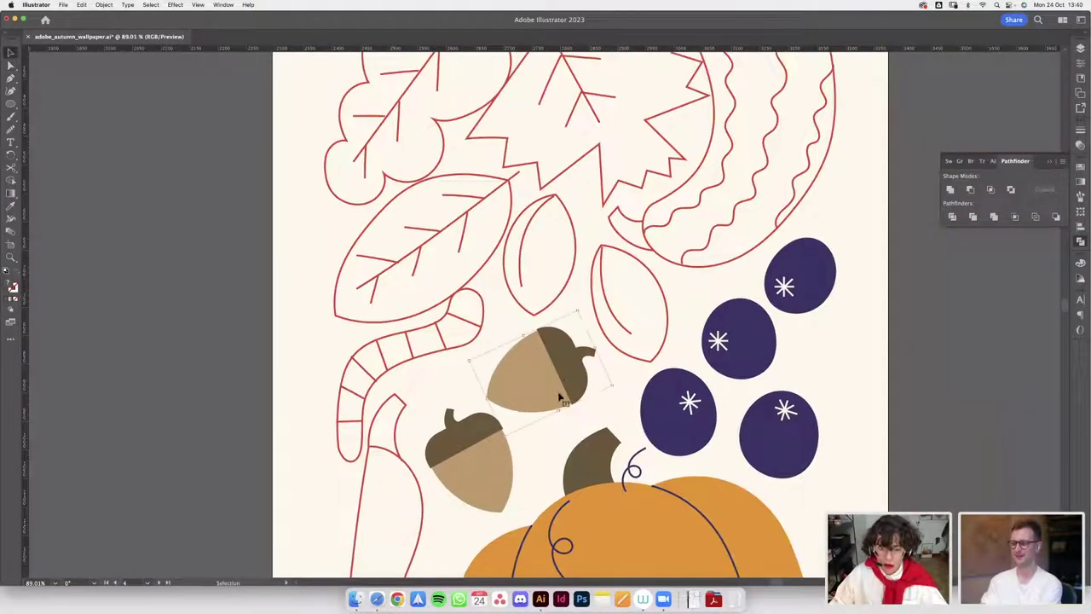
scroll(576, 386, up, 1)
drag(598, 331, 598, 375)
scroll(486, 345, down, 3)
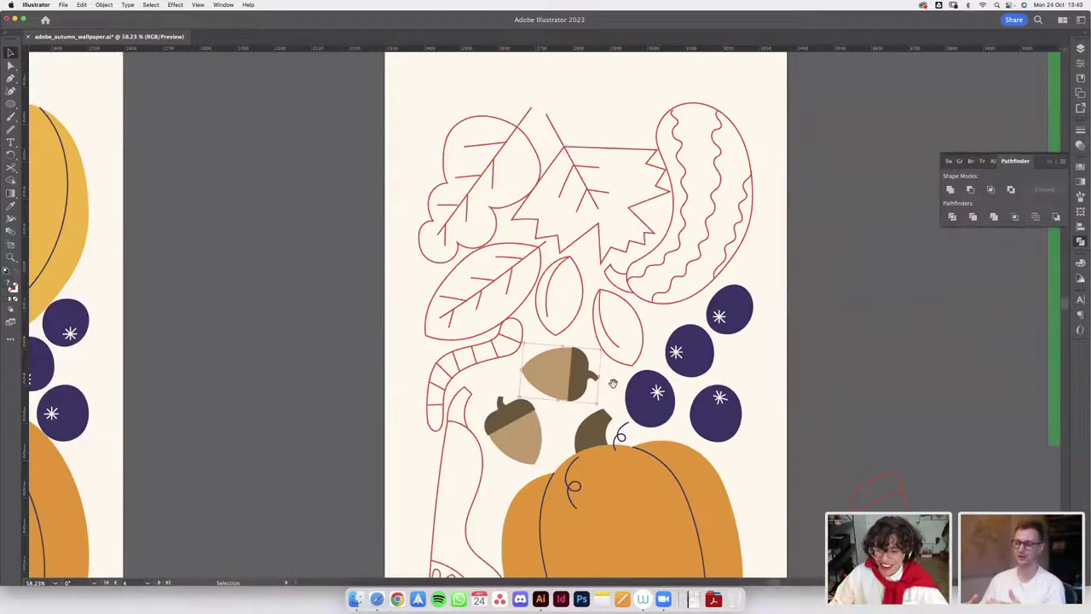
scroll(480, 346, up, 2)
drag(472, 404, 480, 394)
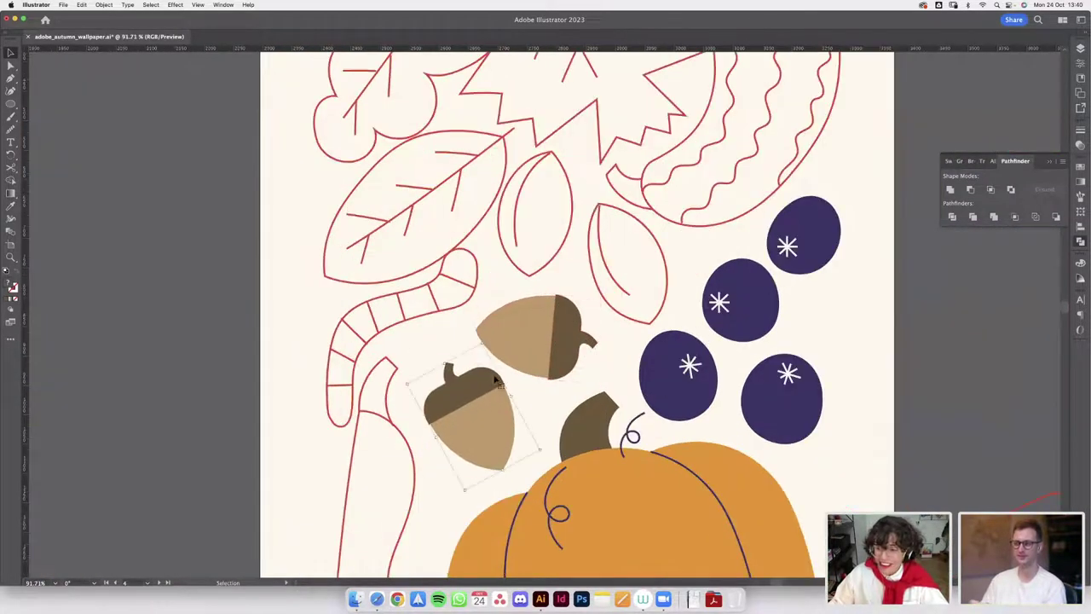
- Compare the placed acorns and overall composition with the finished wallpaper artboard and the phone mockup
scroll(497, 377, down, 2)
scroll(545, 309, down, 2)
scroll(550, 318, left, 1)
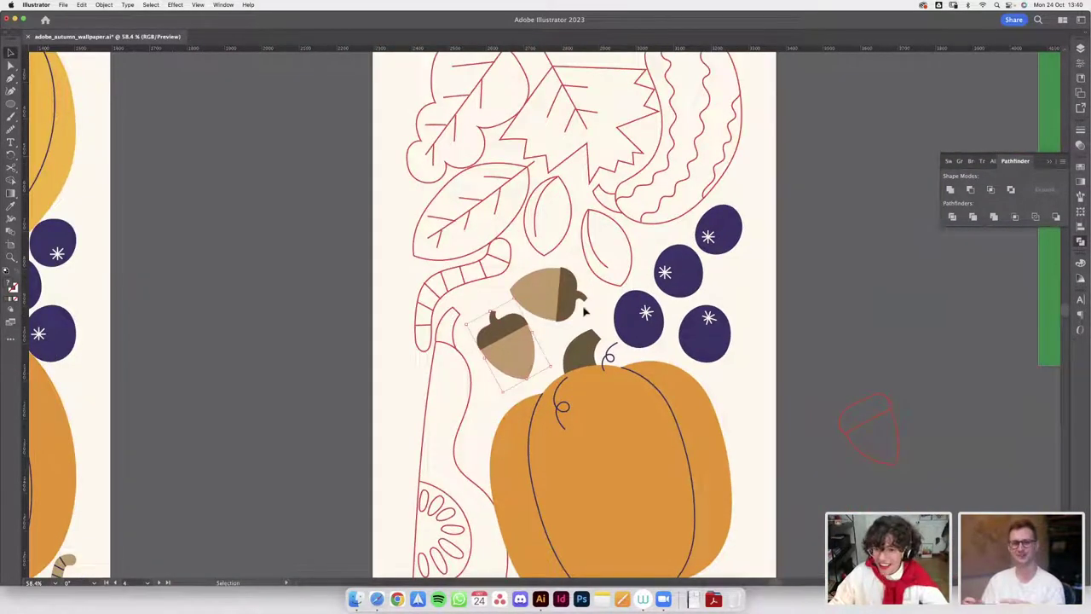
scroll(550, 312, down, 2)
scroll(554, 307, up, 3)
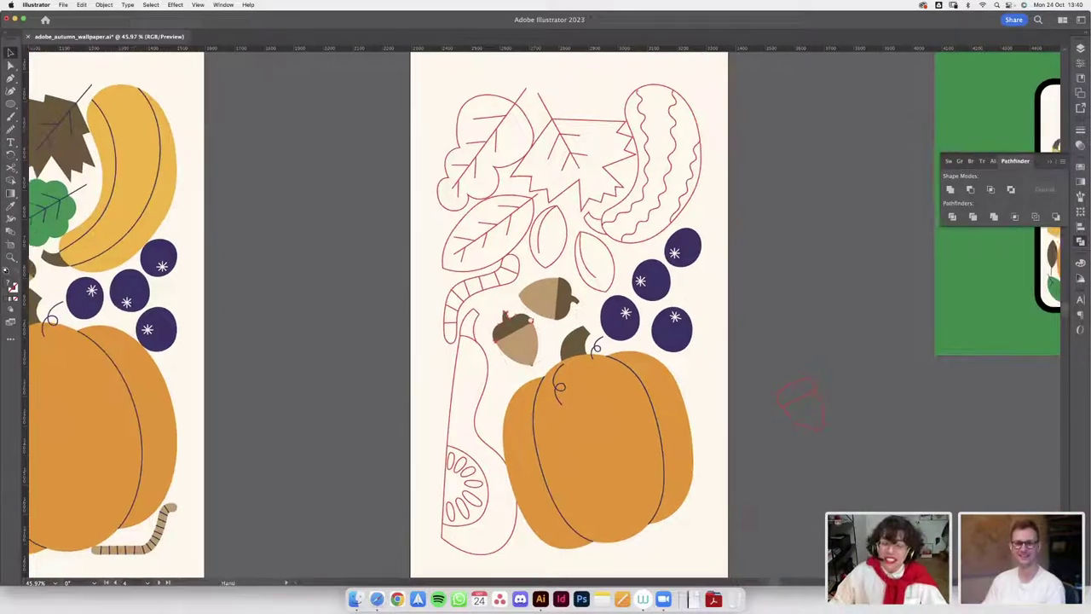
scroll(604, 393, down, 3)
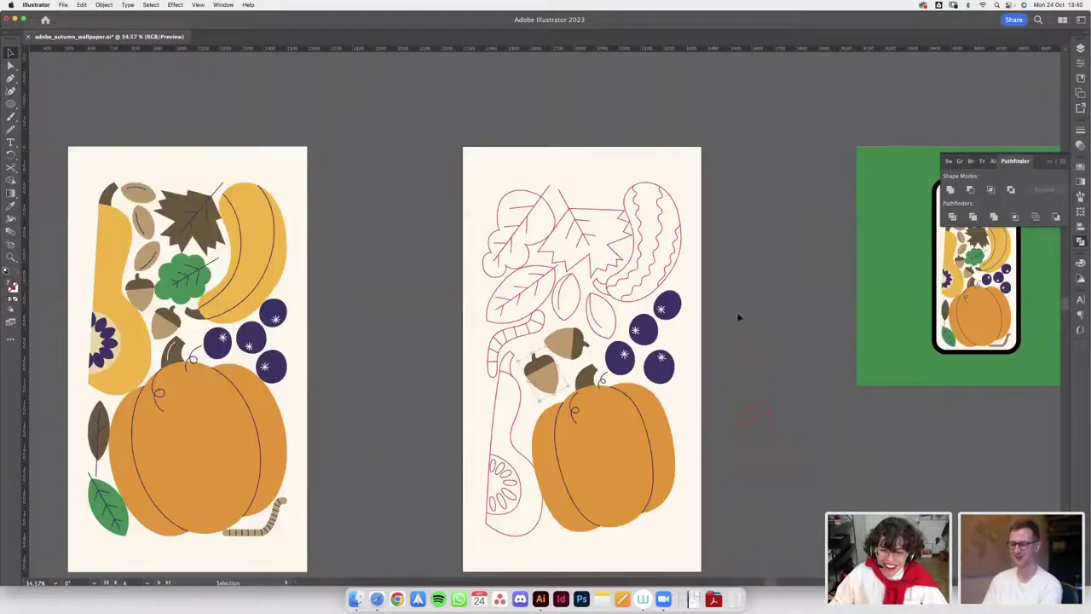
scroll(739, 316, left, 1)
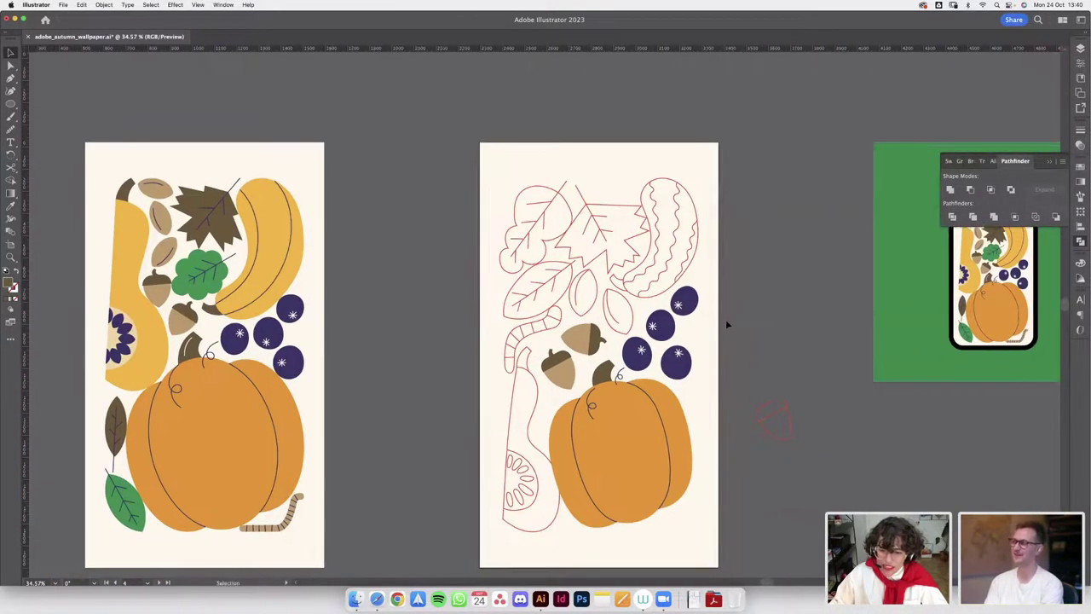
scroll(725, 321, down, 1)
scroll(772, 406, up, 5)
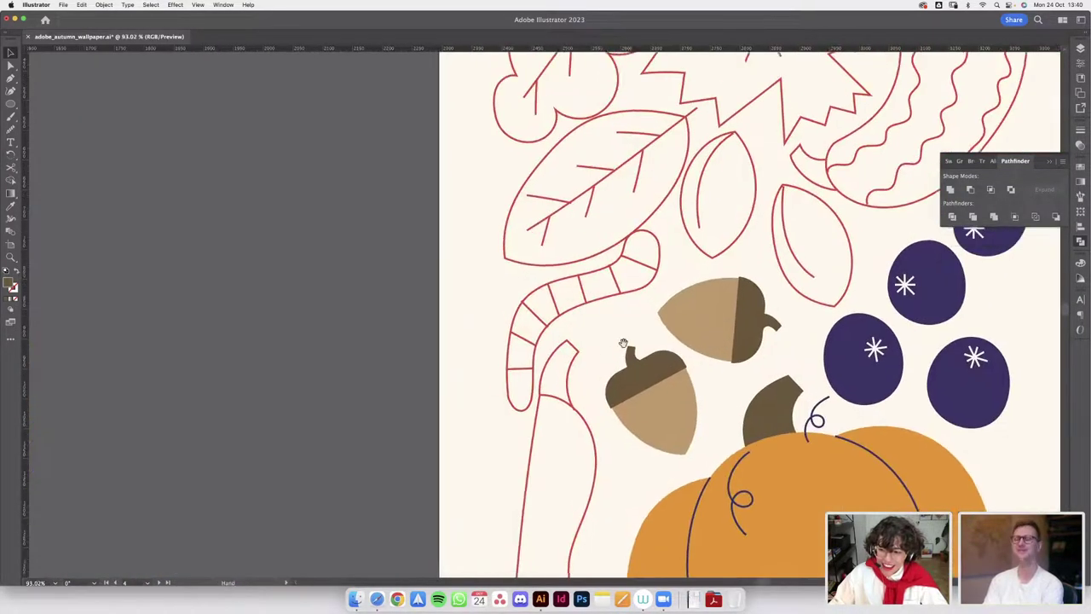
drag(623, 343, 630, 352)
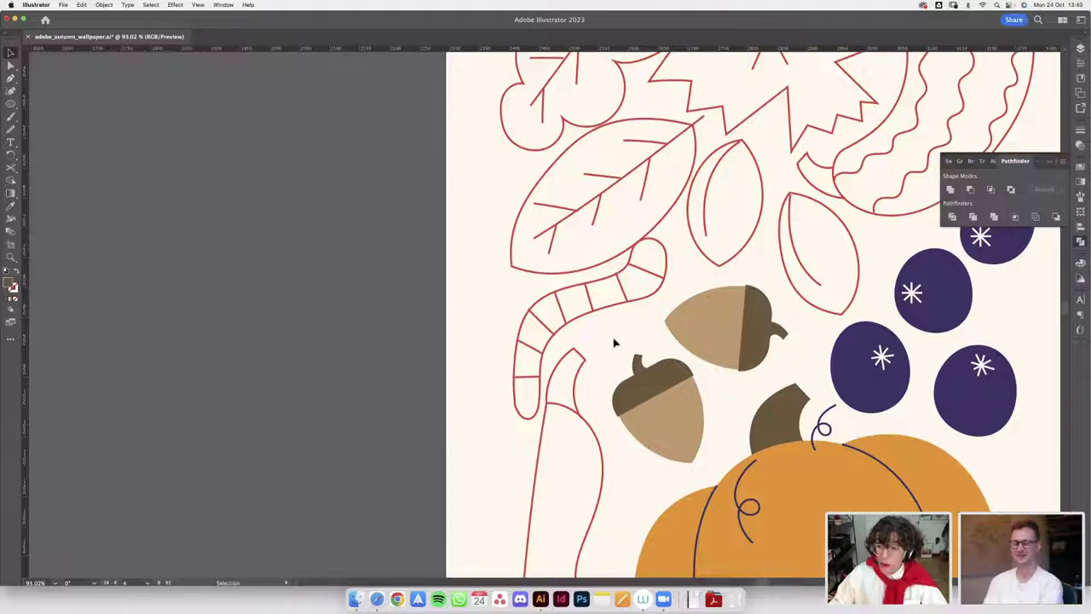
- Duplicate the caterpillar's body outline onto the empty canvas between the two wallpaper artboards
click(631, 281)
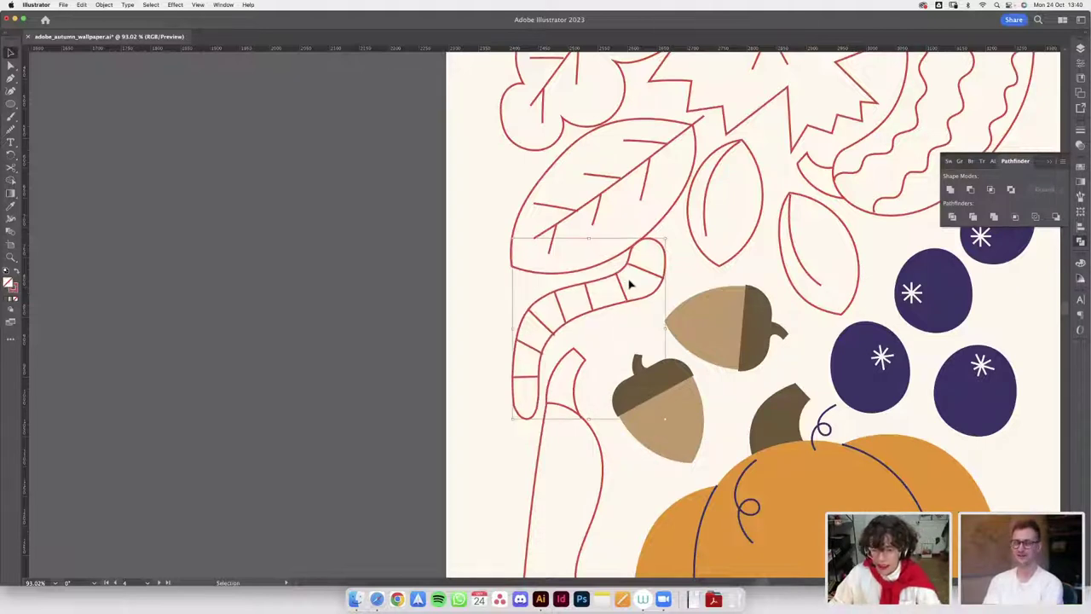
scroll(635, 289, right, 2)
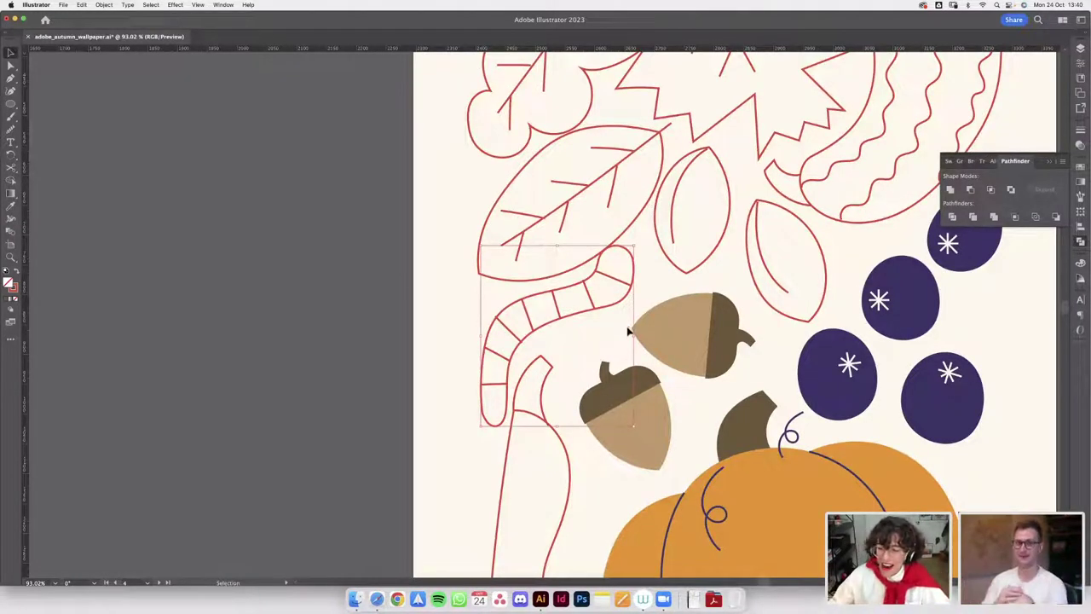
scroll(631, 324, up, 3)
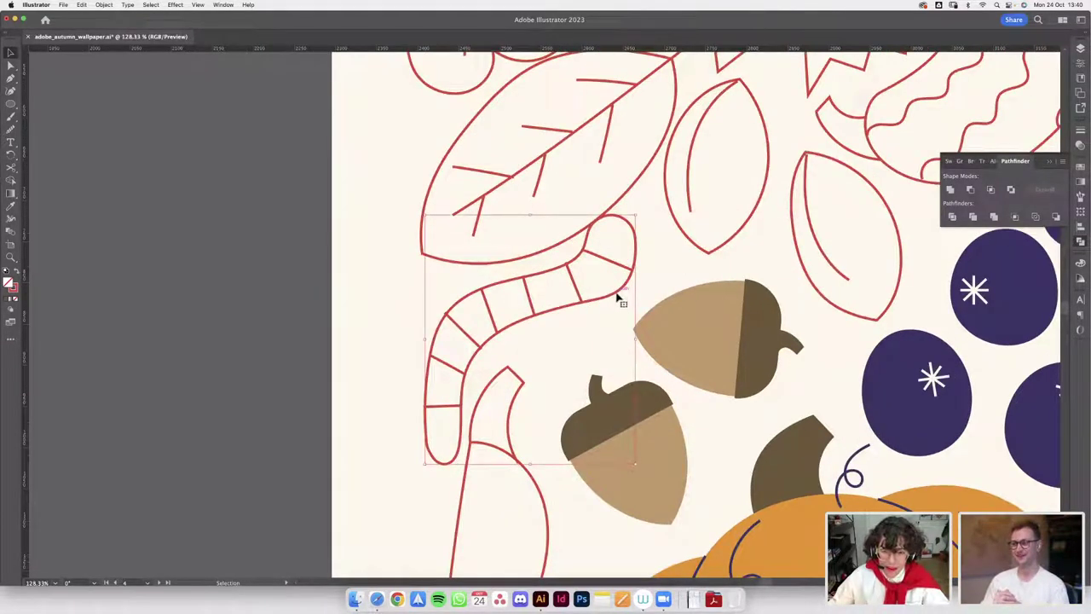
scroll(618, 297, down, 5)
drag(619, 295, 446, 282)
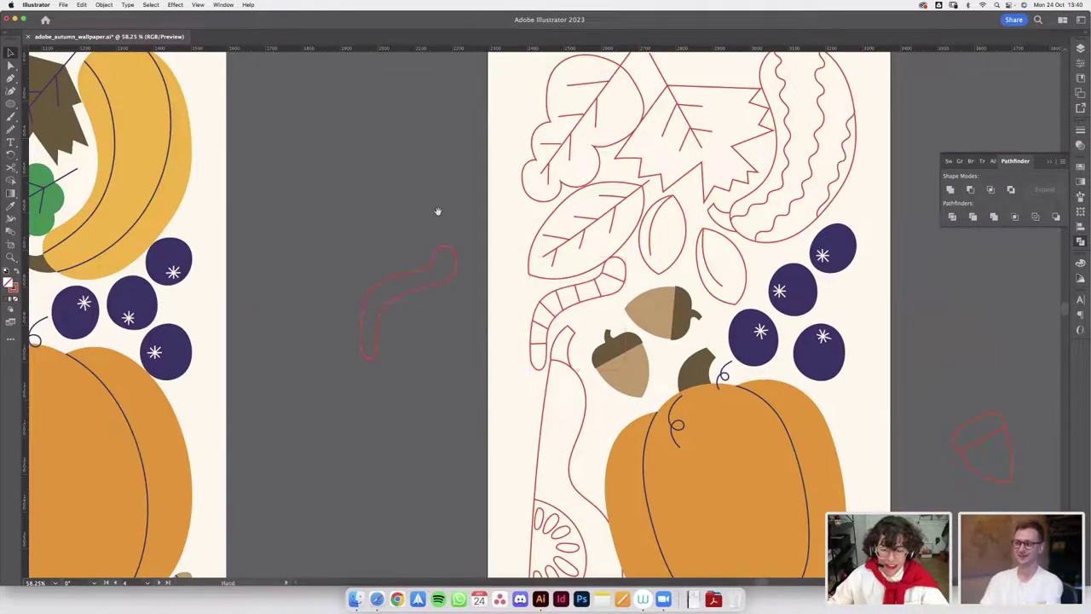
scroll(495, 282, up, 4)
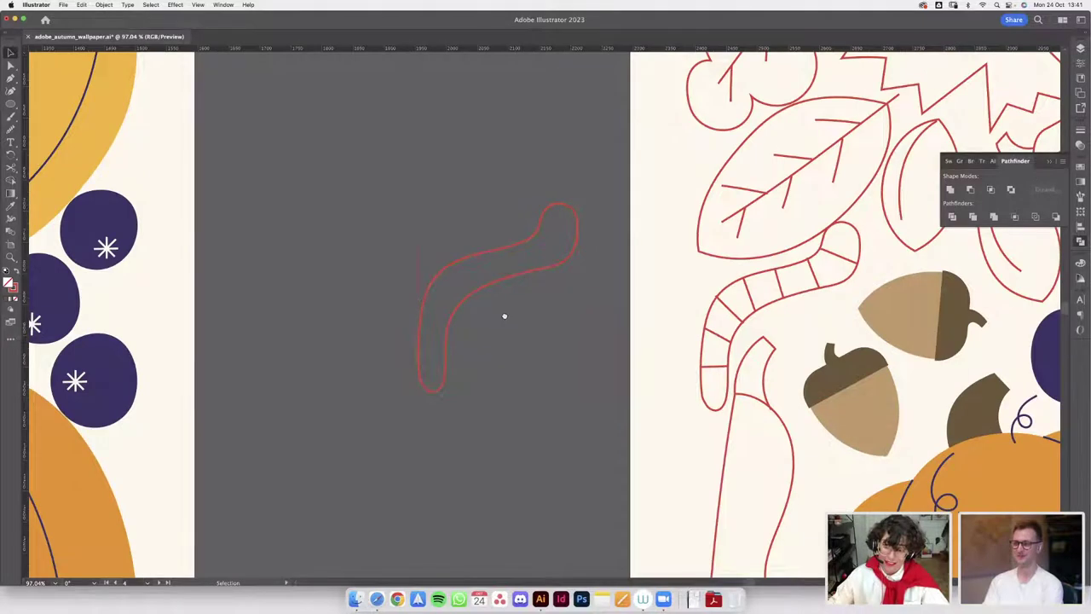
scroll(503, 316, up, 2)
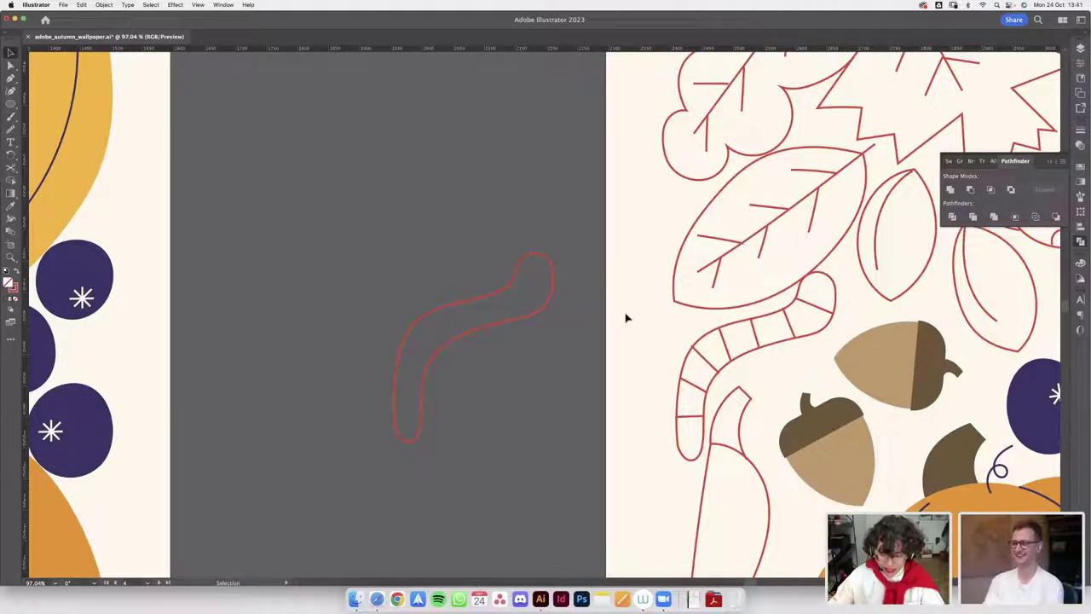
- Cut the original caterpillar outline near both rounded ends and move the separated upper curve onto the empty area beside it
click(770, 318)
scroll(733, 332, right, 4)
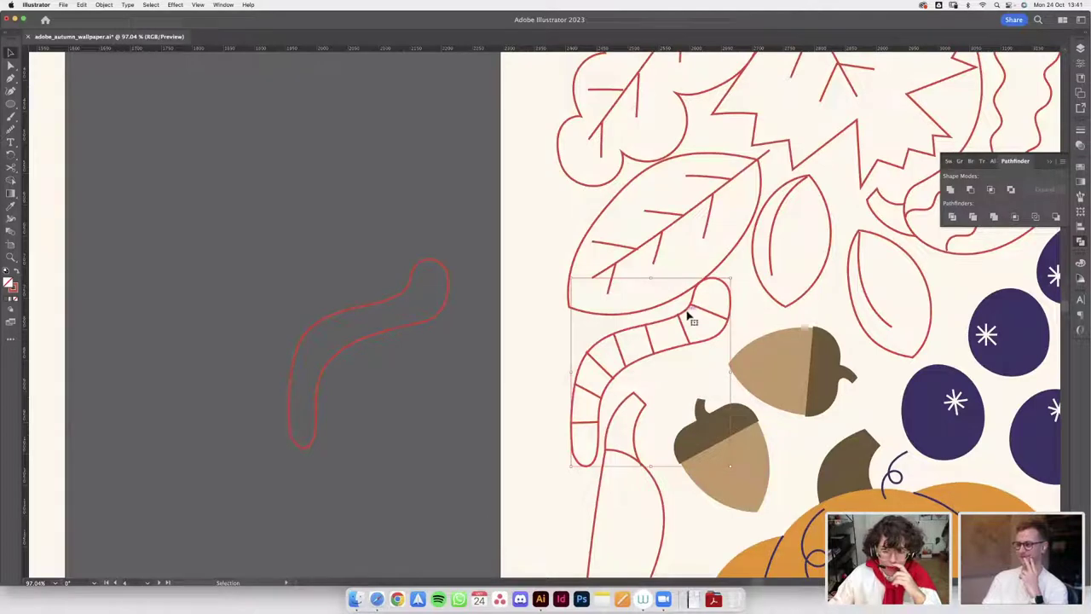
key(super+shift+a)
key(c)
scroll(690, 294, up, 2)
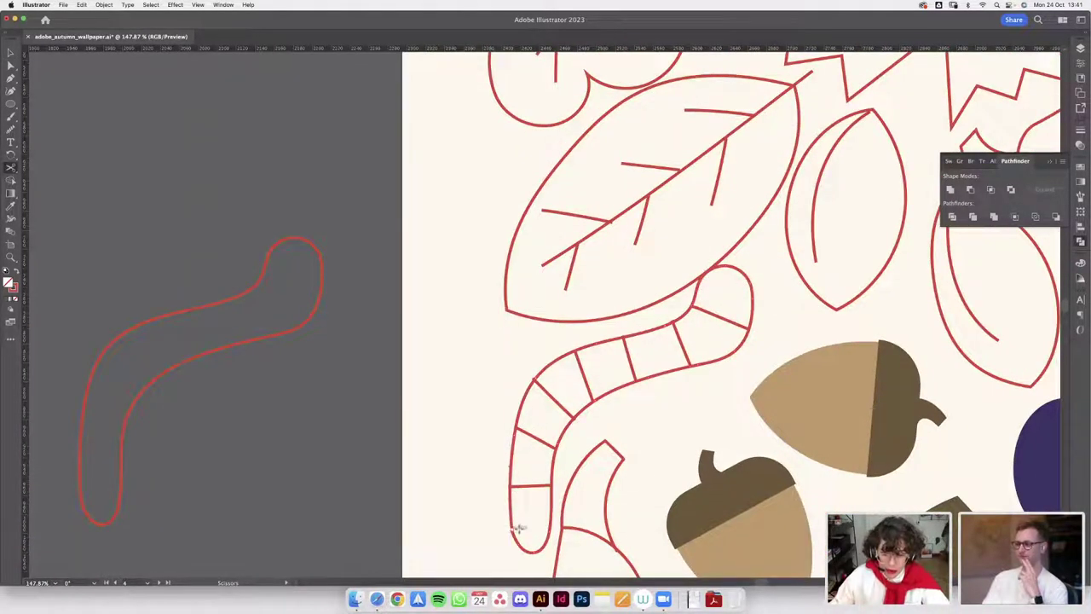
key(a)
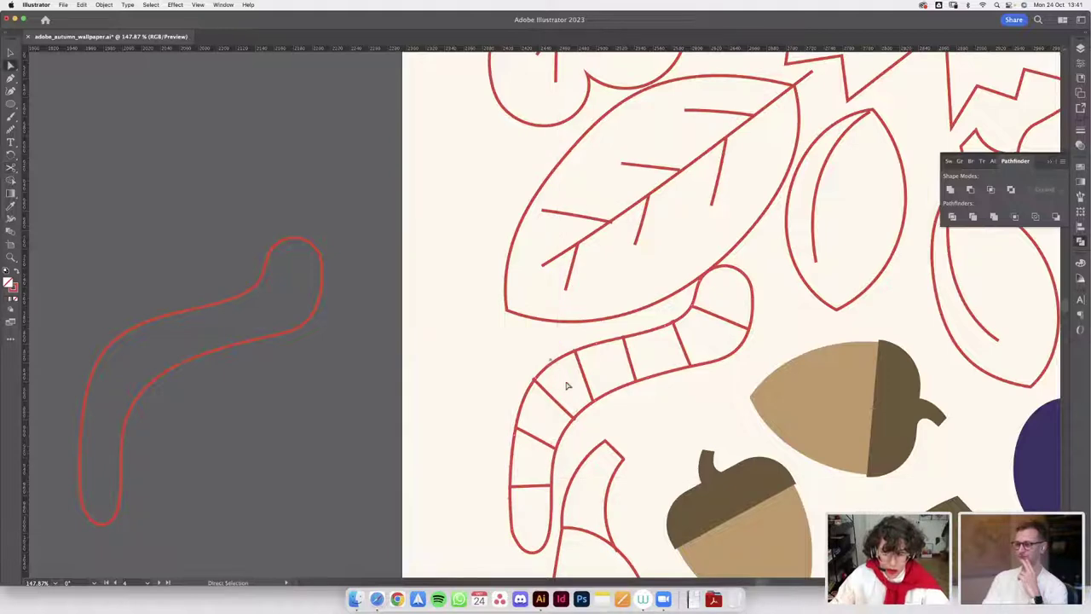
scroll(562, 361, down, 2)
drag(558, 359, 483, 356)
- Smooth the separated curve's upper end so that it finishes in one even bend
click(12, 128)
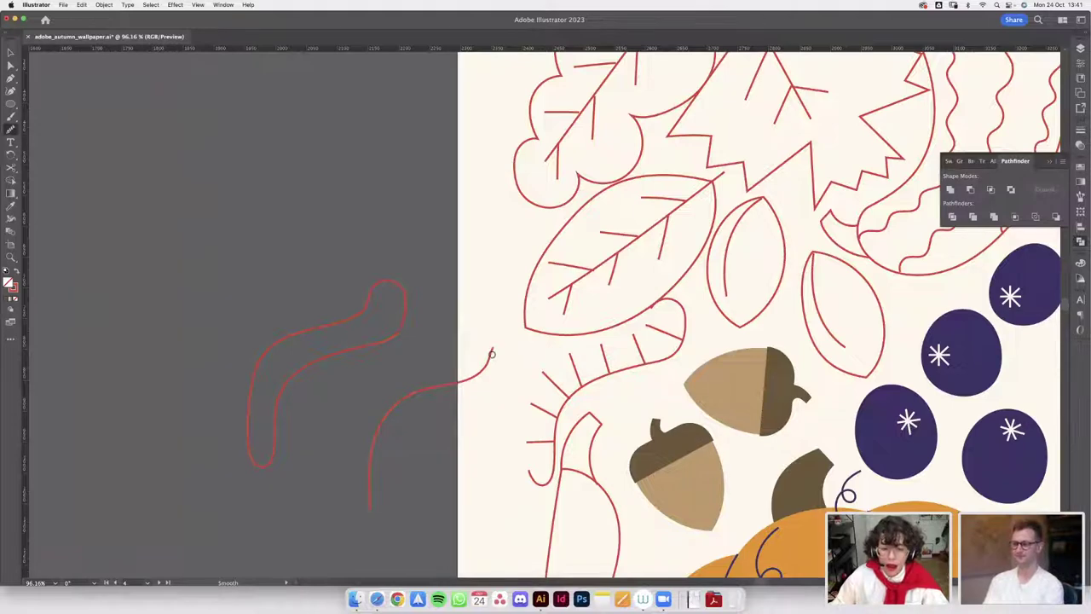
scroll(490, 347, up, 5)
key(a)
scroll(493, 348, up, 3)
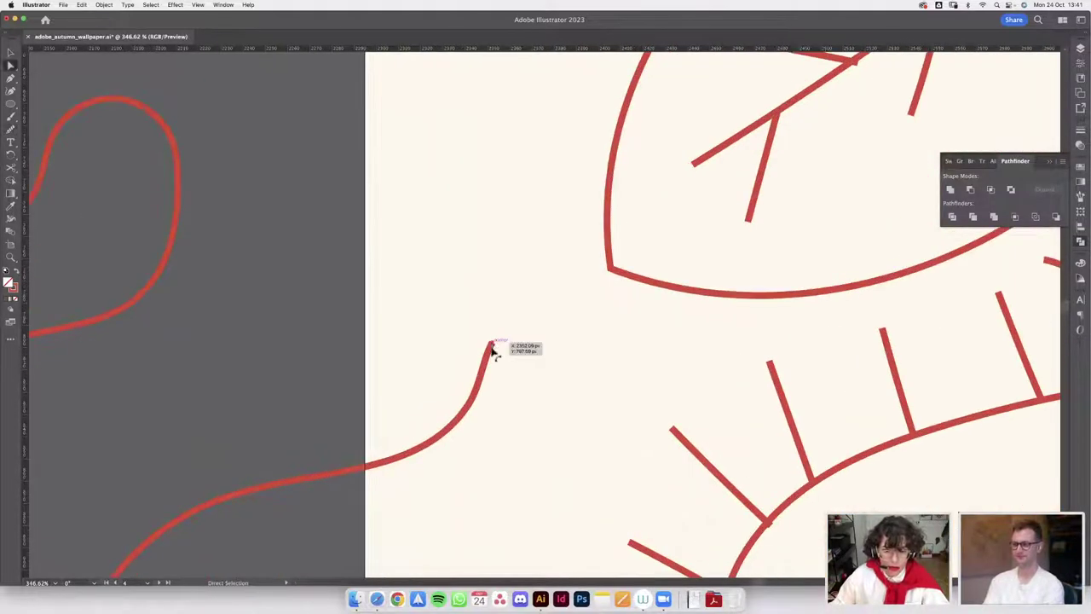
scroll(490, 351, up, 3)
drag(485, 365, 499, 371)
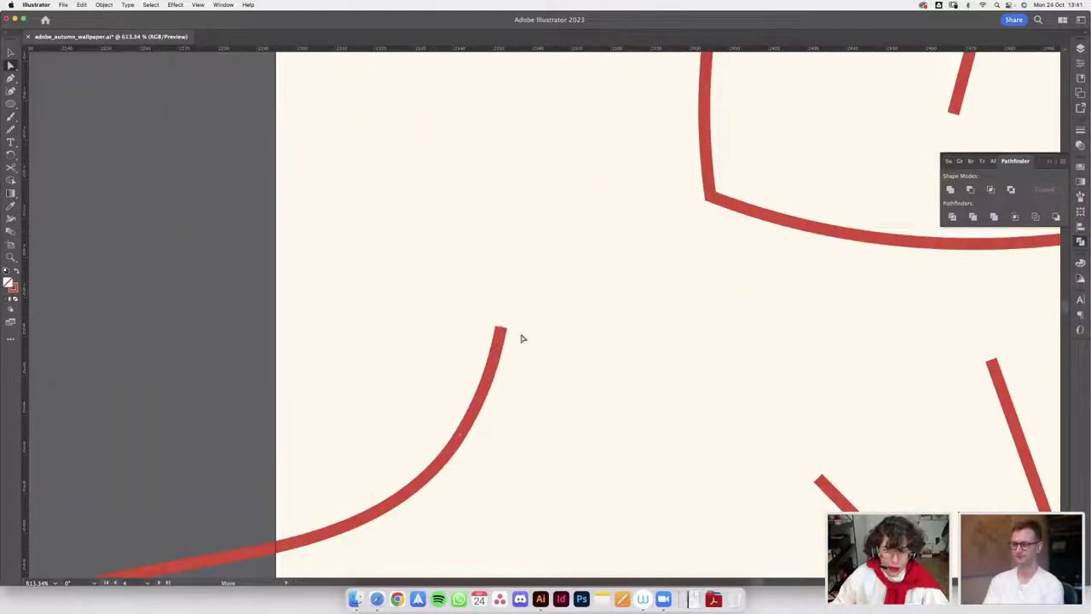
- Set the separated curve's stroke weight to 19 pt with round caps and round corner joins
scroll(520, 338, down, 5)
scroll(488, 406, down, 3)
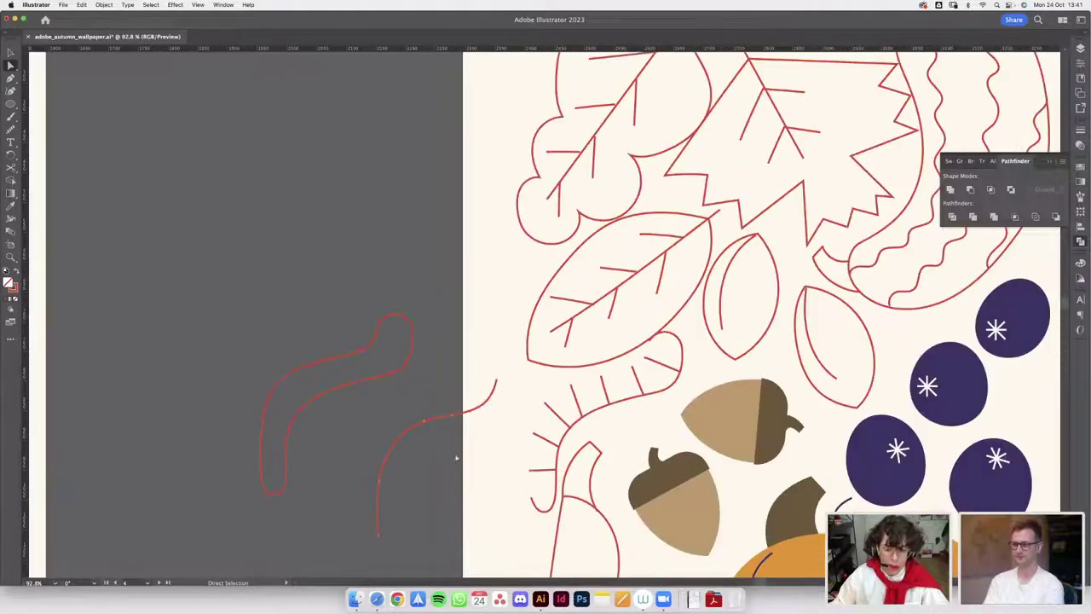
key(v)
click(1079, 128)
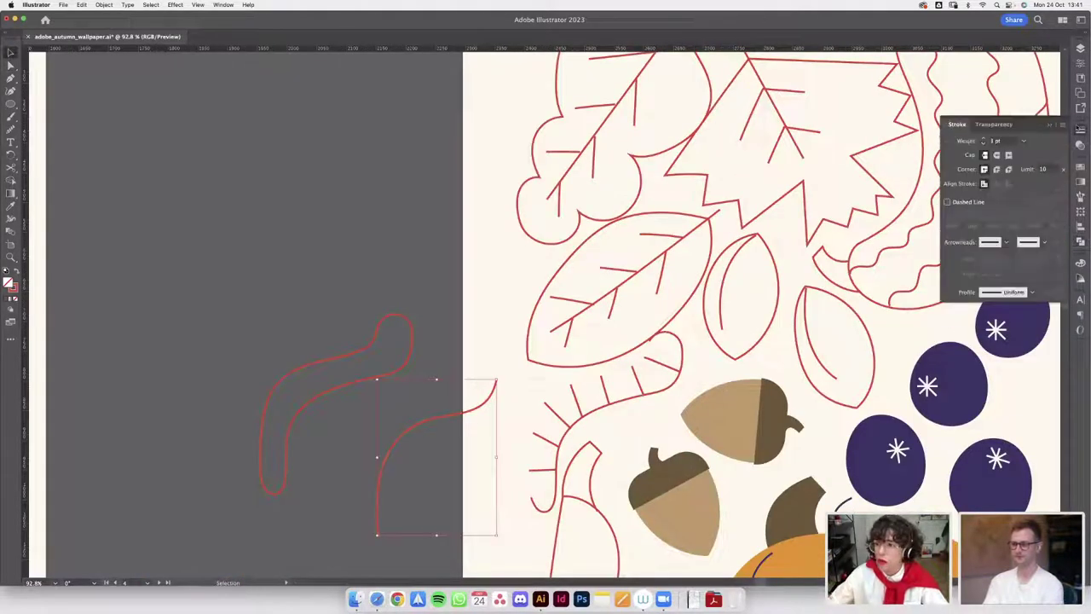
click(984, 139)
click(984, 138)
click(984, 138)
click(984, 138)
click(984, 139)
click(984, 138)
click(984, 138)
click(984, 138)
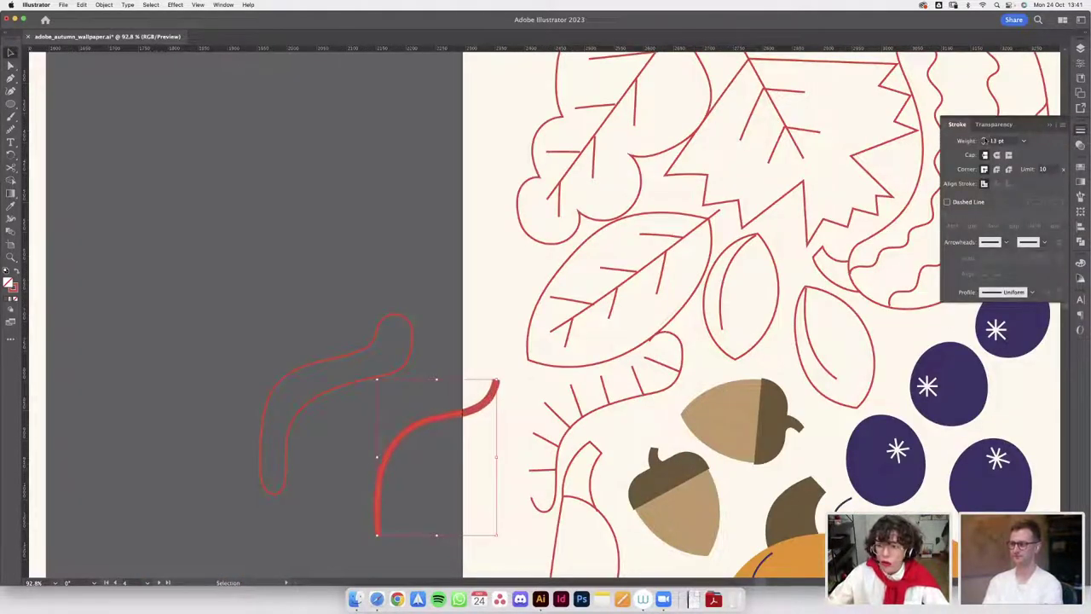
click(984, 138)
click(984, 138)
click(984, 138)
click(983, 138)
click(997, 155)
click(996, 169)
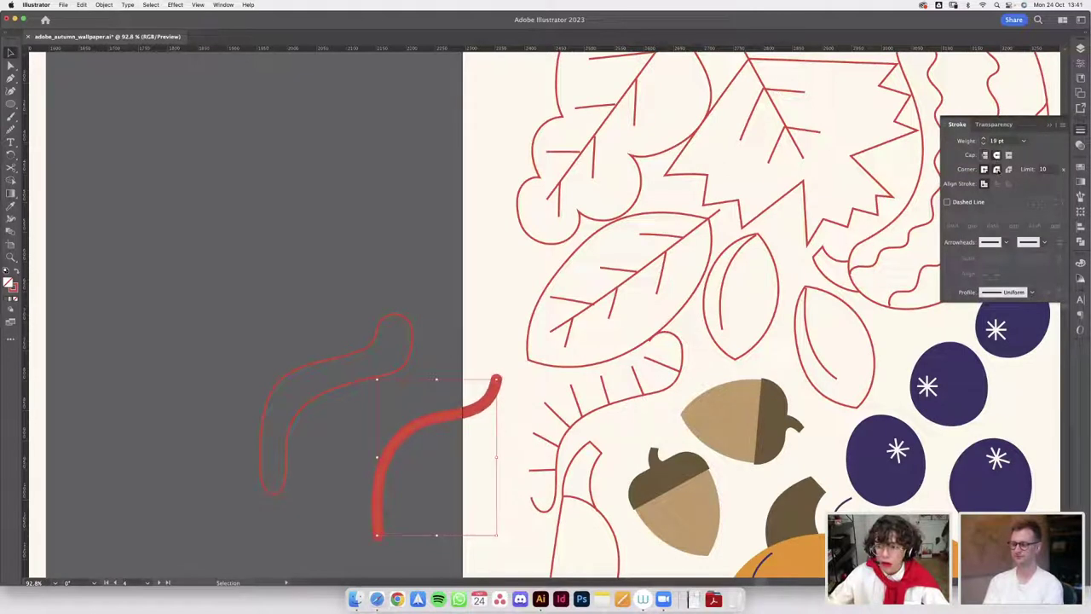
- Thicken the curve's stroke to 40 pt and move the curve slightly upward
click(984, 139)
click(983, 138)
click(983, 139)
click(984, 139)
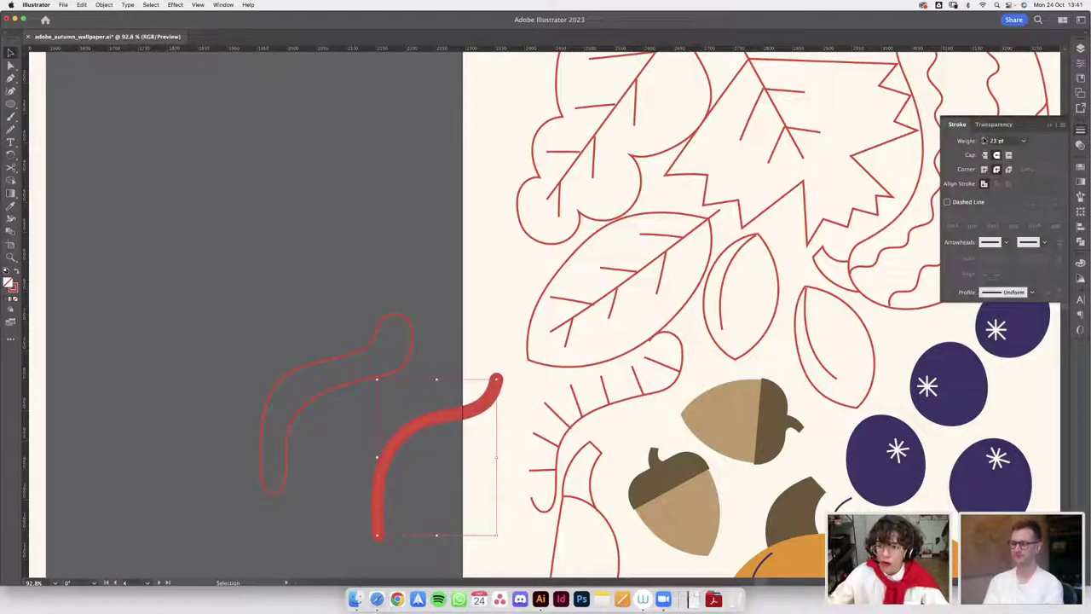
click(984, 139)
click(983, 139)
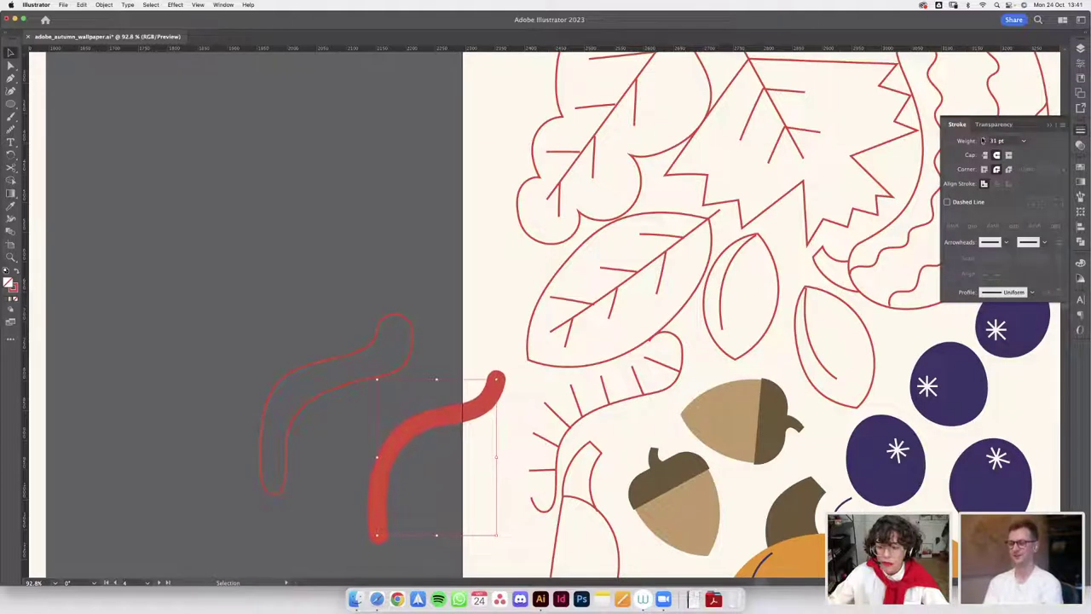
click(984, 139)
click(984, 138)
click(984, 138)
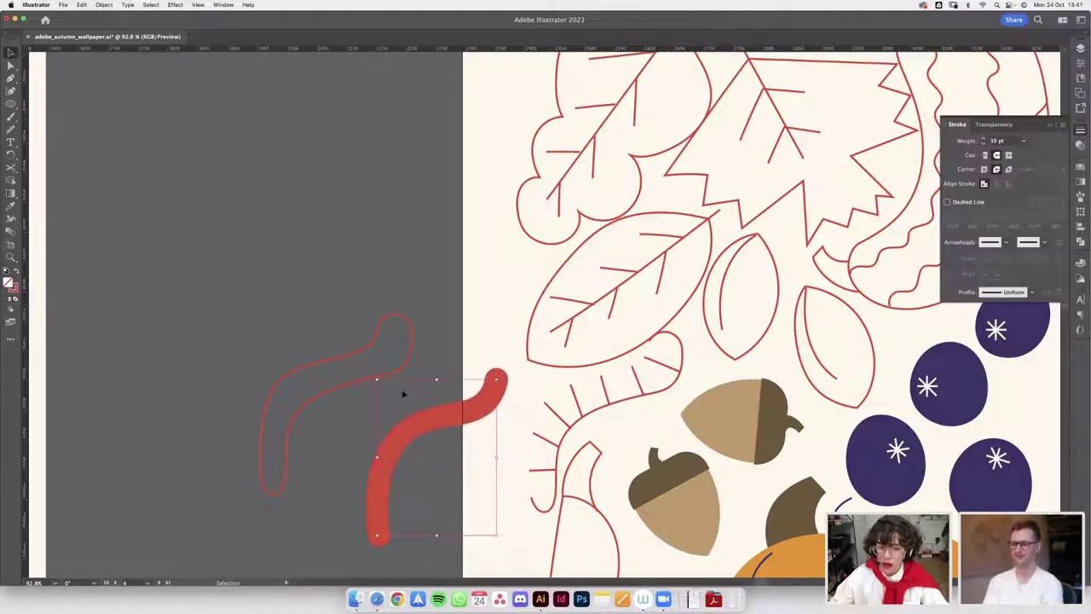
click(549, 417)
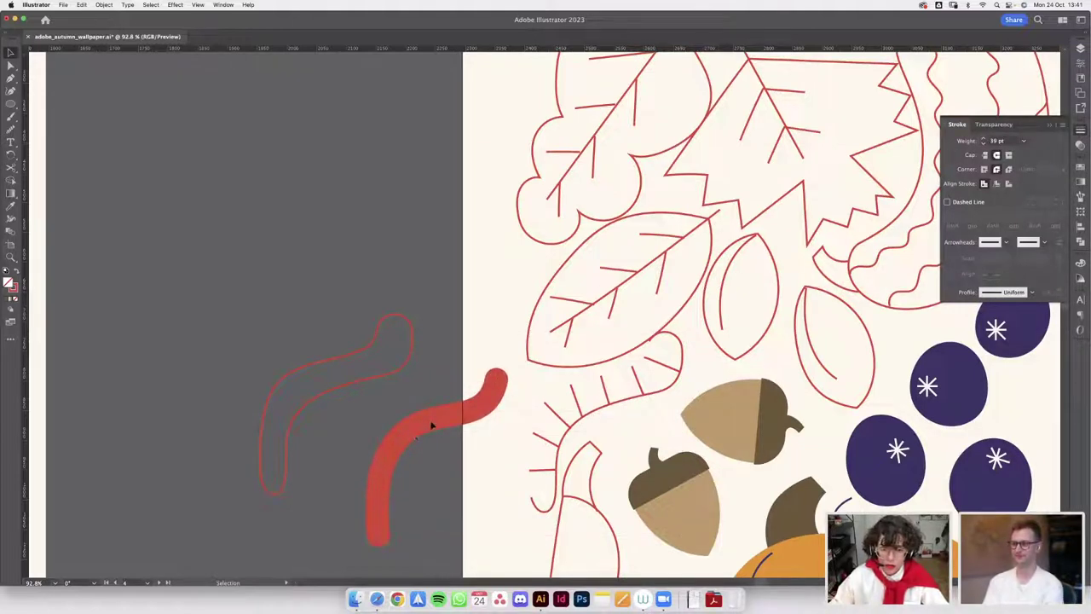
drag(431, 426, 459, 386)
click(984, 139)
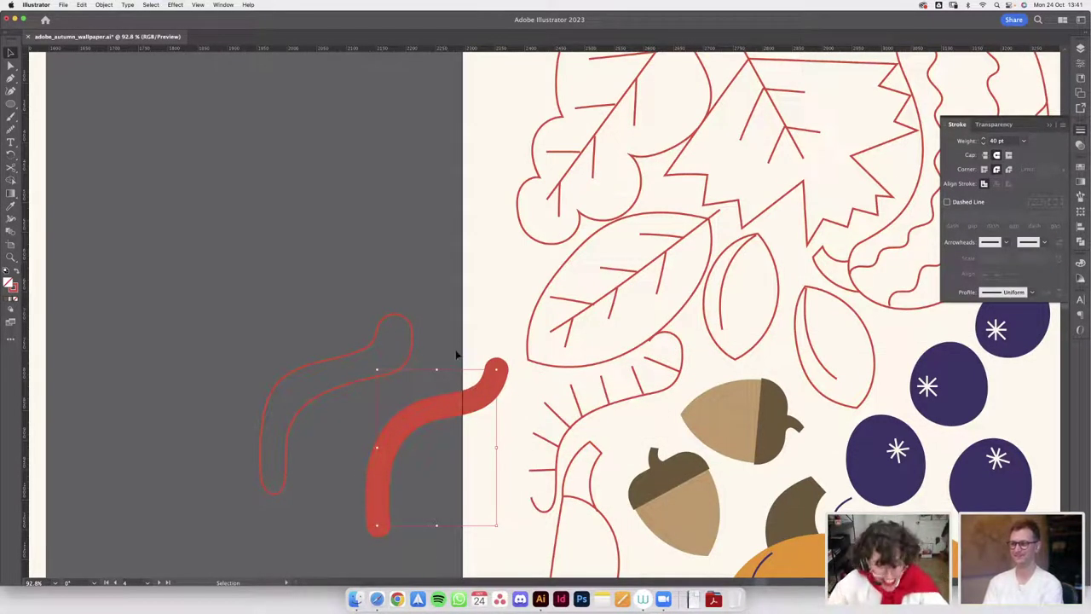
- Convert the thick caterpillar stroke into a filled shape with Outline Stroke
key(a)
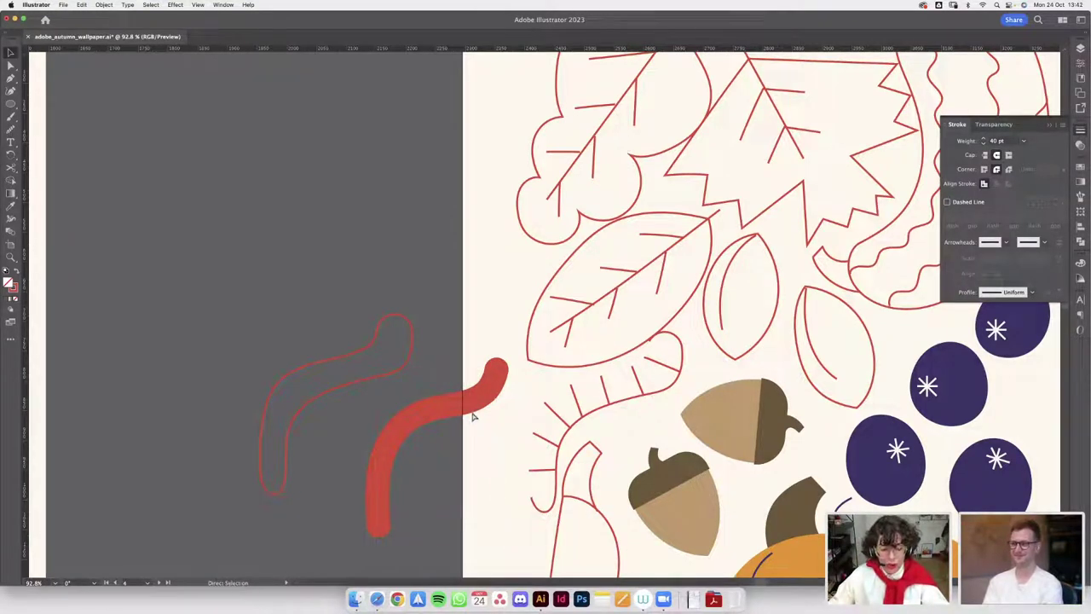
key(v)
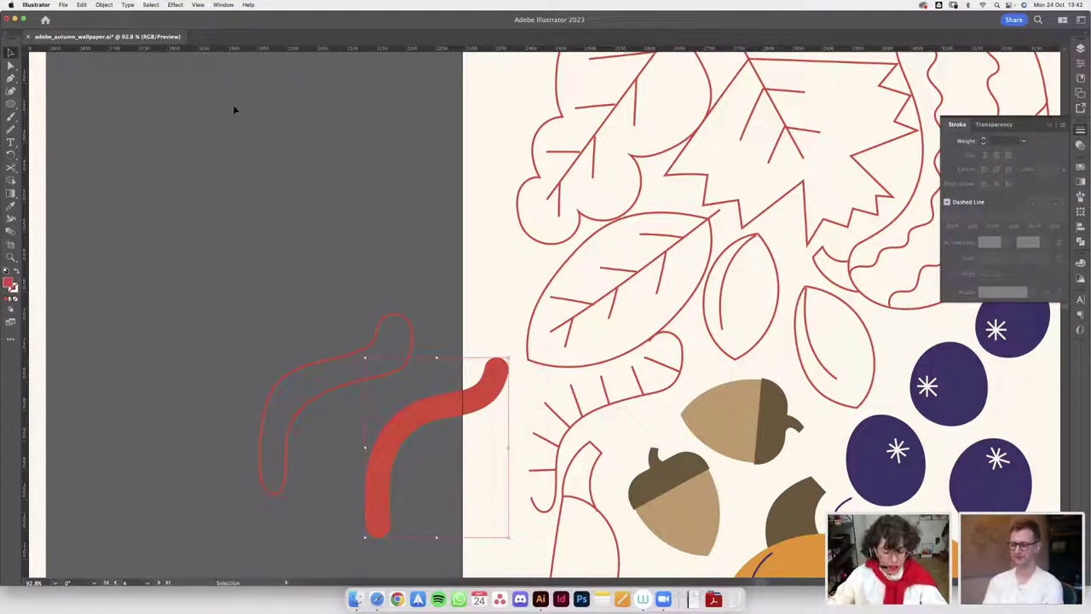
click(104, 5)
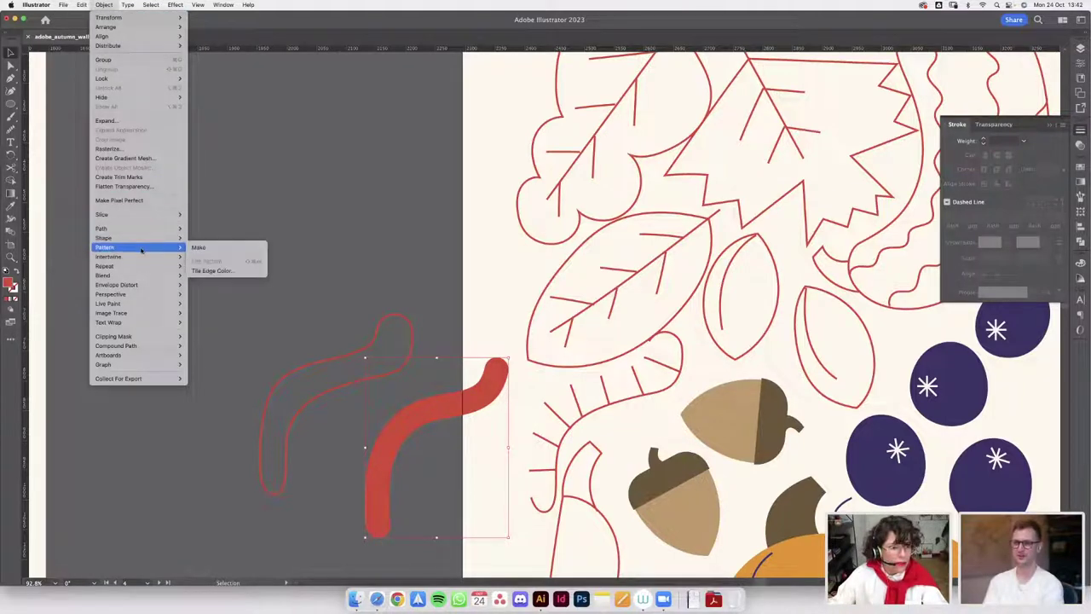
mouse_move(136, 228)
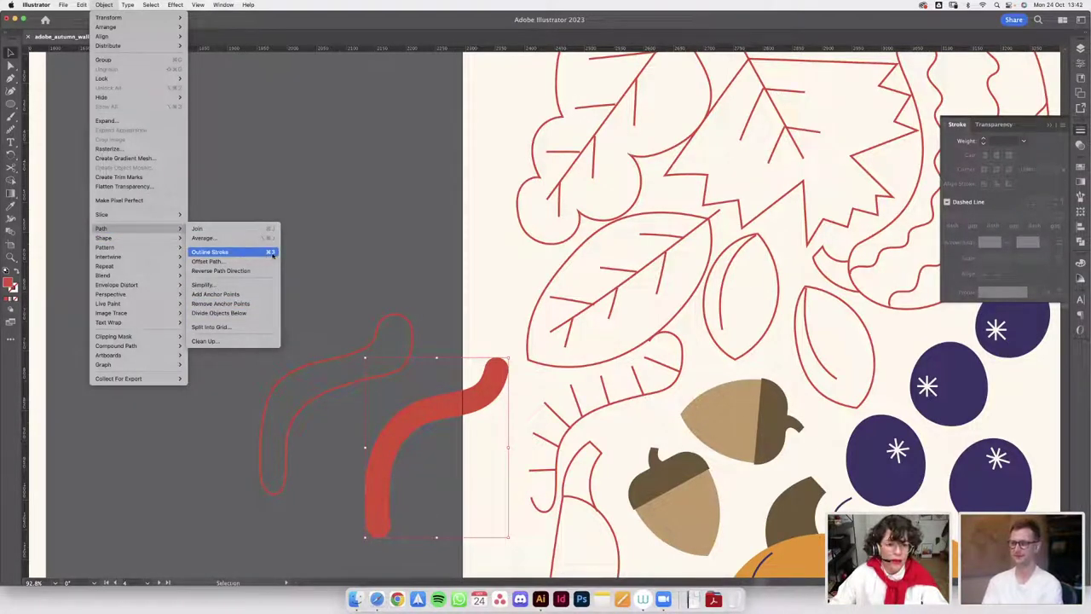
click(369, 216)
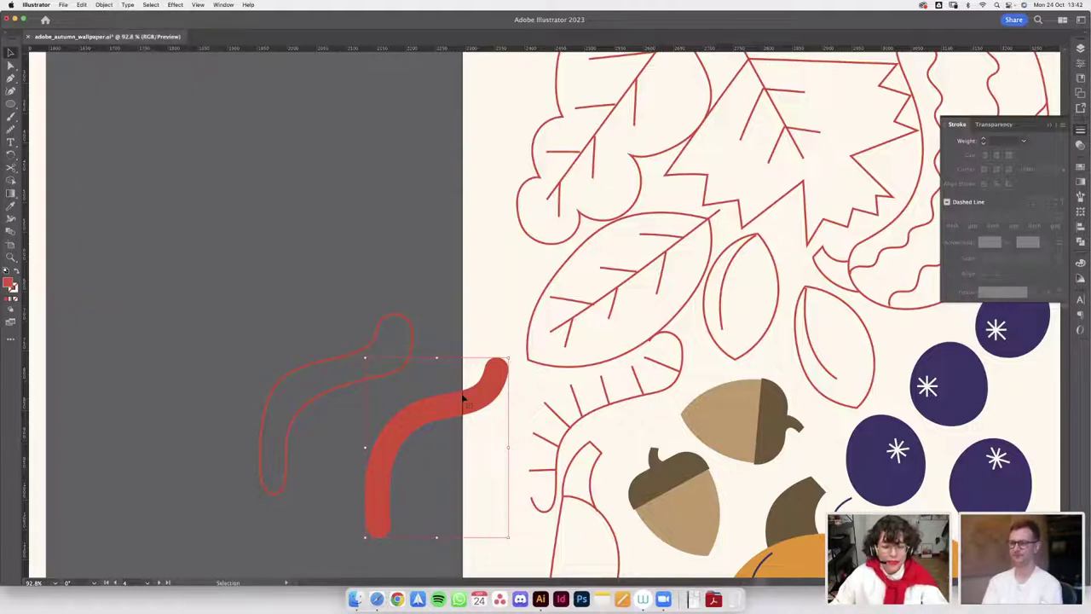
- Delete the red sketch outline of the caterpillar's body from the wallpaper artboard
scroll(494, 341, down, 2)
scroll(494, 341, right, 2)
click(646, 321)
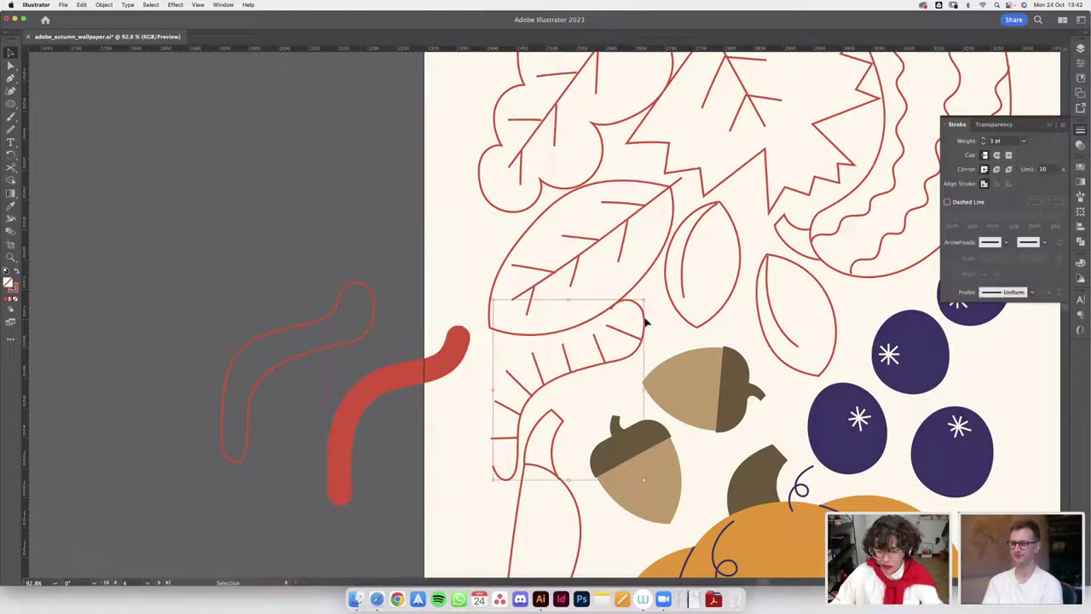
key(Delete)
- Move the caterpillar sketch's short stripe lines off the artboard, above the body outline on the pasteboard
click(598, 345)
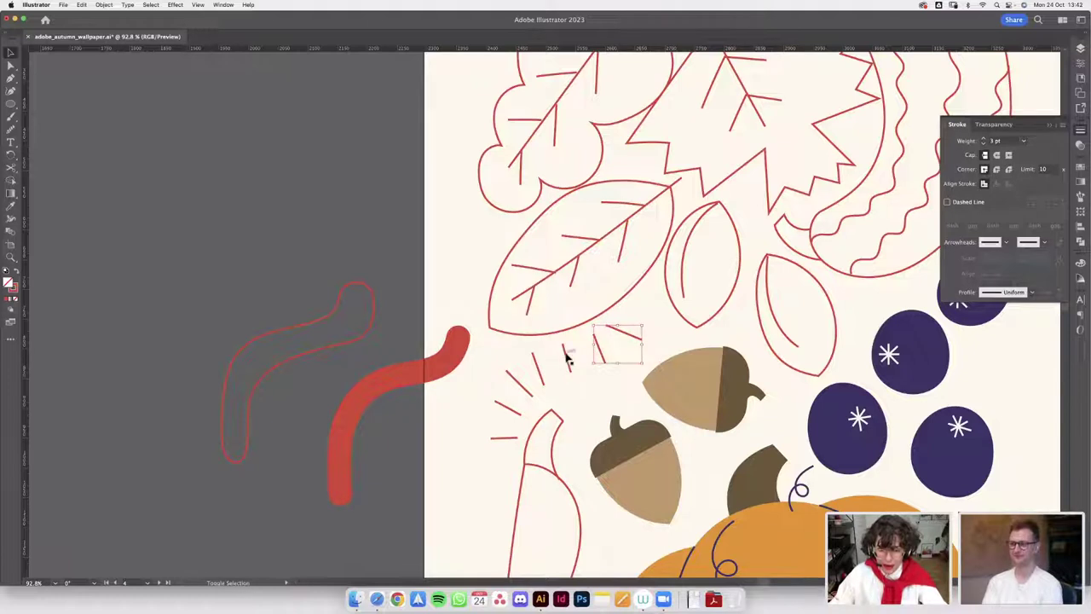
shift+click(566, 355)
shift+click(535, 363)
shift+click(517, 381)
shift+click(503, 406)
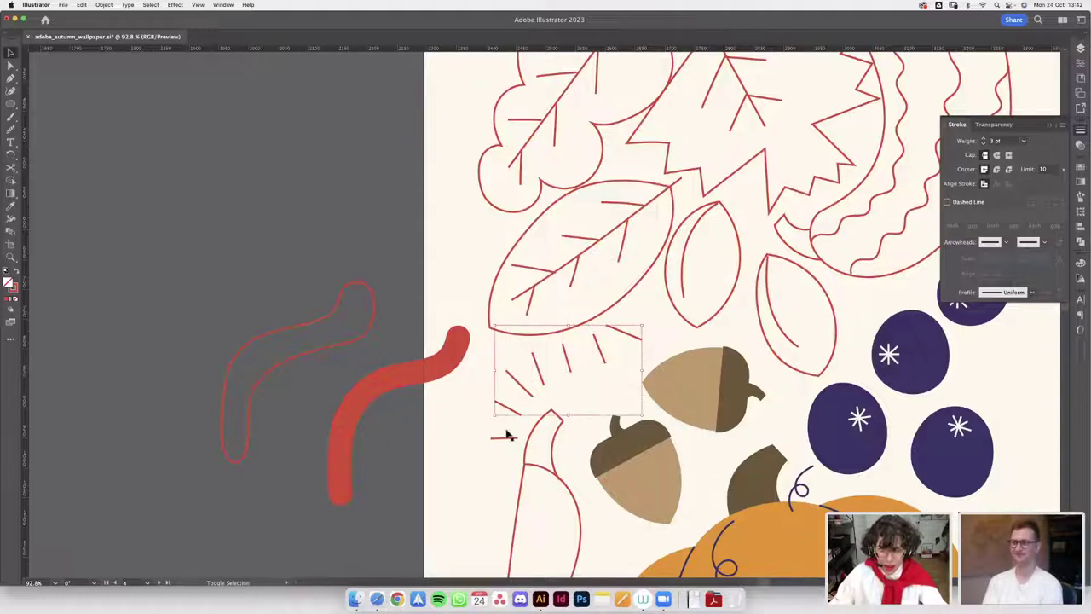
shift+click(515, 430)
drag(518, 415, 231, 277)
- Move the filled red caterpillar body onto the artboard, into the gap between the oval leaf and the acorns
drag(361, 418, 494, 380)
right_click(492, 380)
key(Escape)
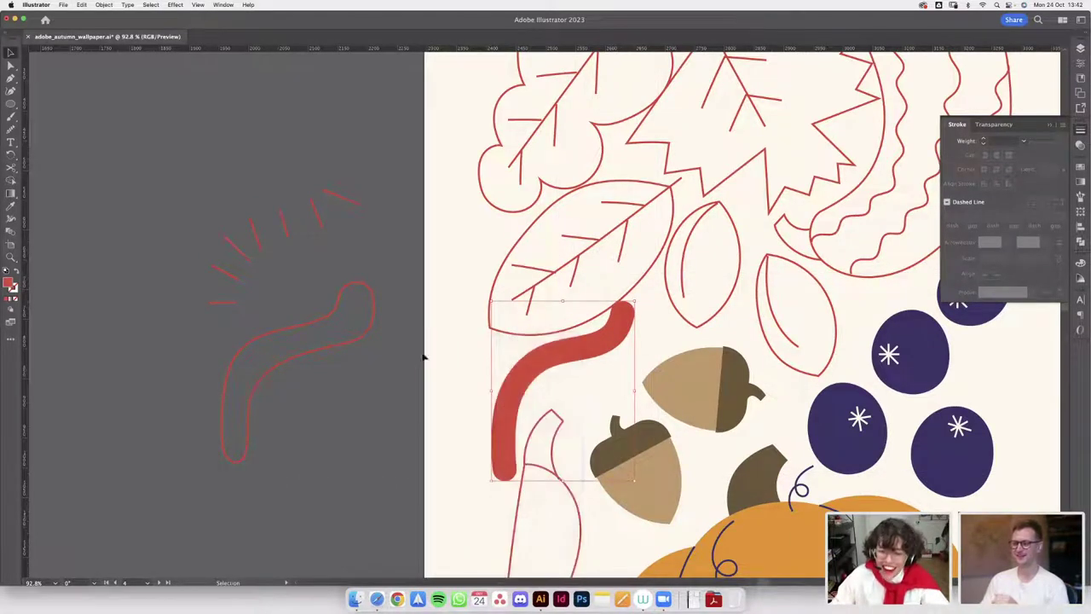
- Colour the caterpillar body light brown by sampling the caterpillar in the finished reference wallpaper
scroll(424, 358, down, 5)
key(i)
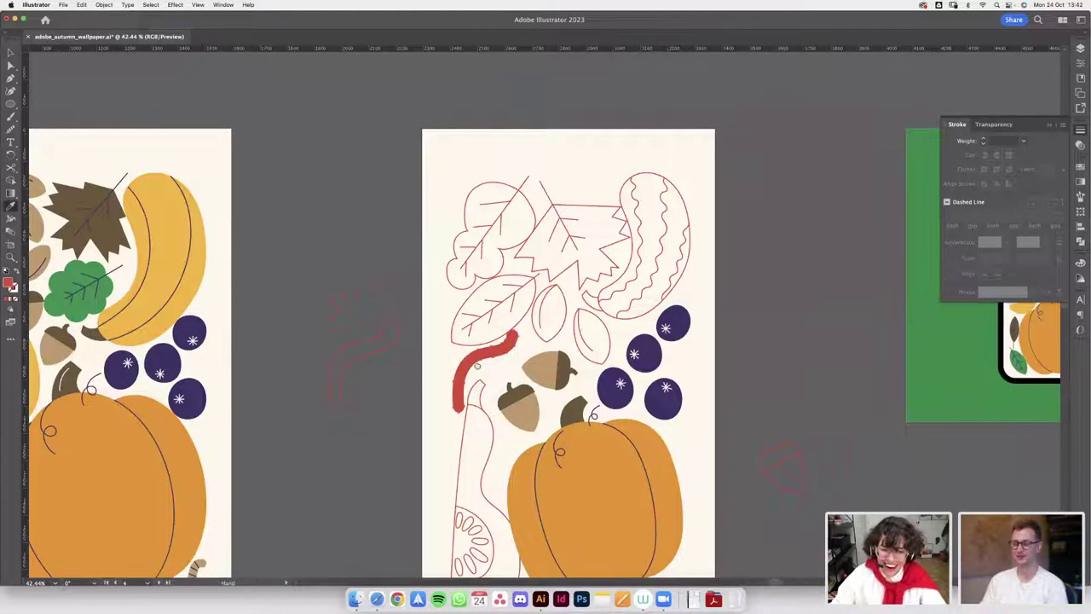
scroll(394, 426, left, 6)
scroll(395, 427, down, 2)
click(474, 497)
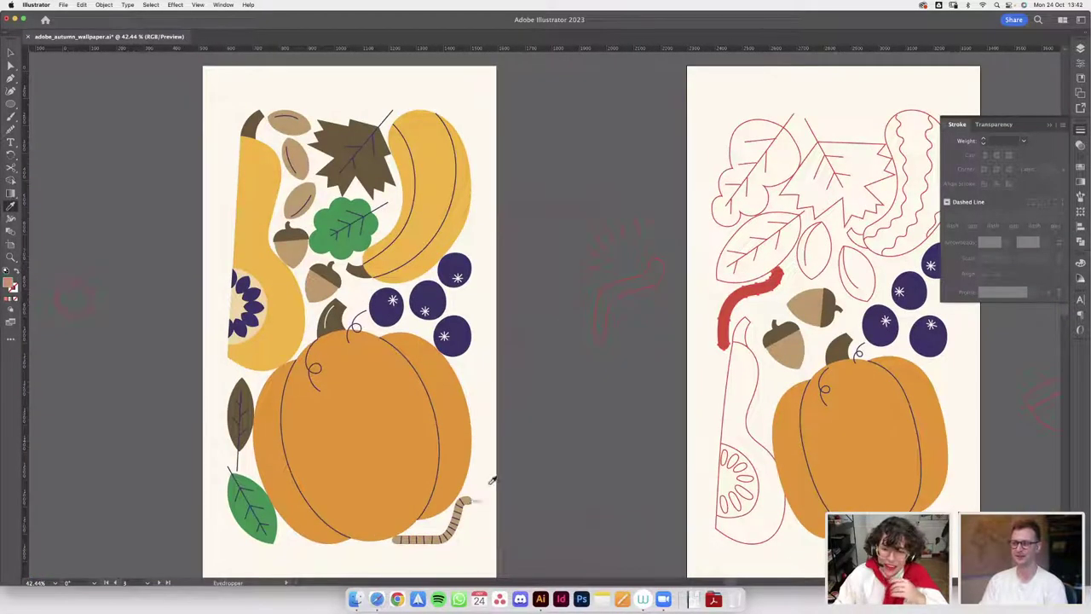
key(v)
scroll(575, 411, up, 5)
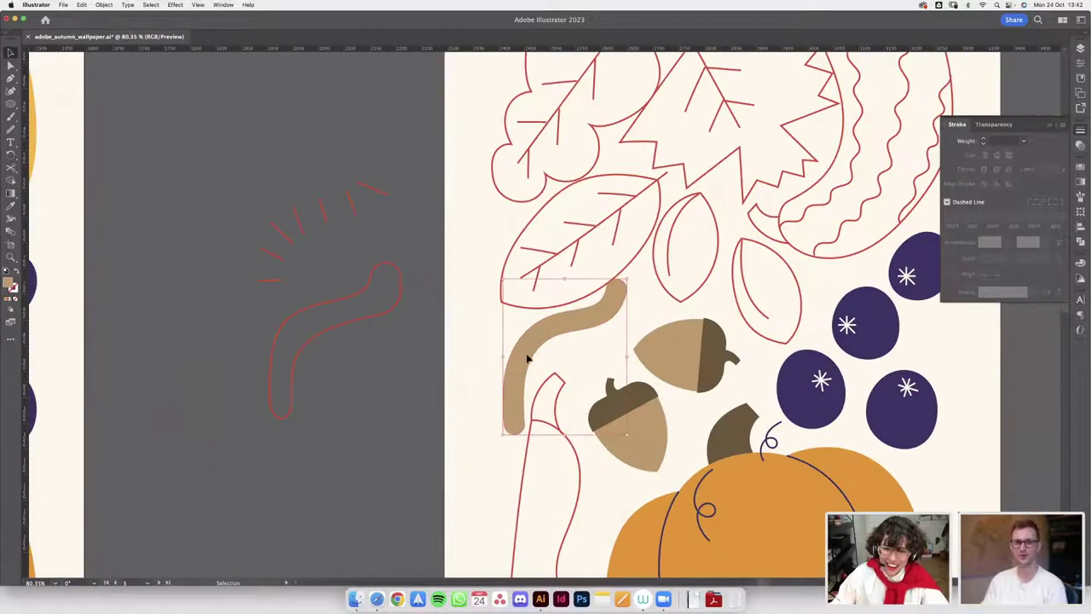
- Pick up the pumpkin line's navy stroke and draw two straight stripes across the caterpillar's neck
drag(527, 355, 749, 452)
scroll(731, 471, down, 2)
click(614, 393)
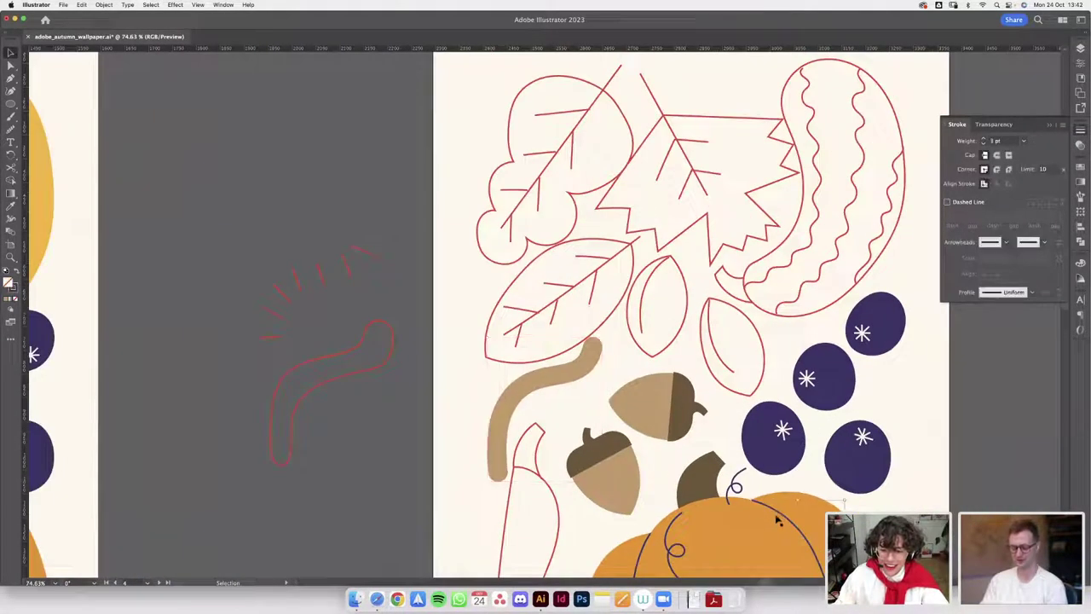
scroll(566, 391, up, 5)
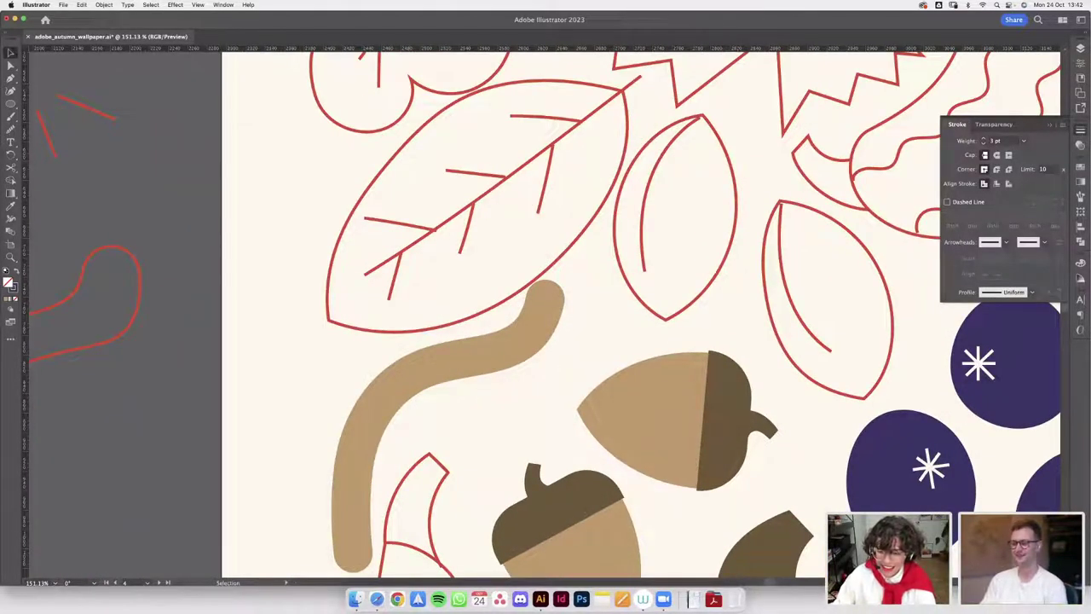
key(p)
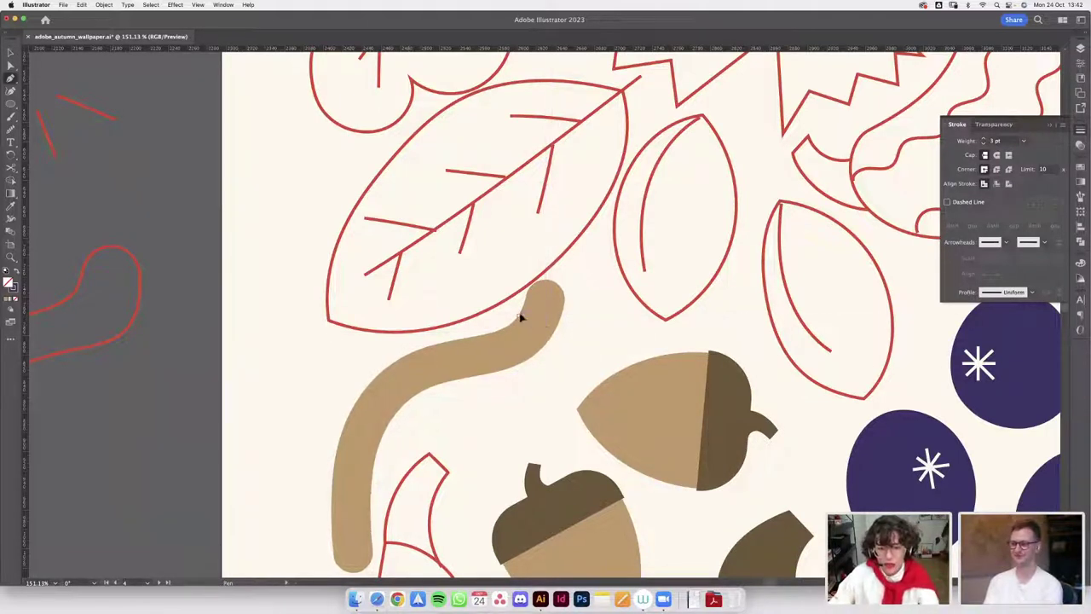
click(520, 317)
click(551, 336)
scroll(538, 350, down, 3)
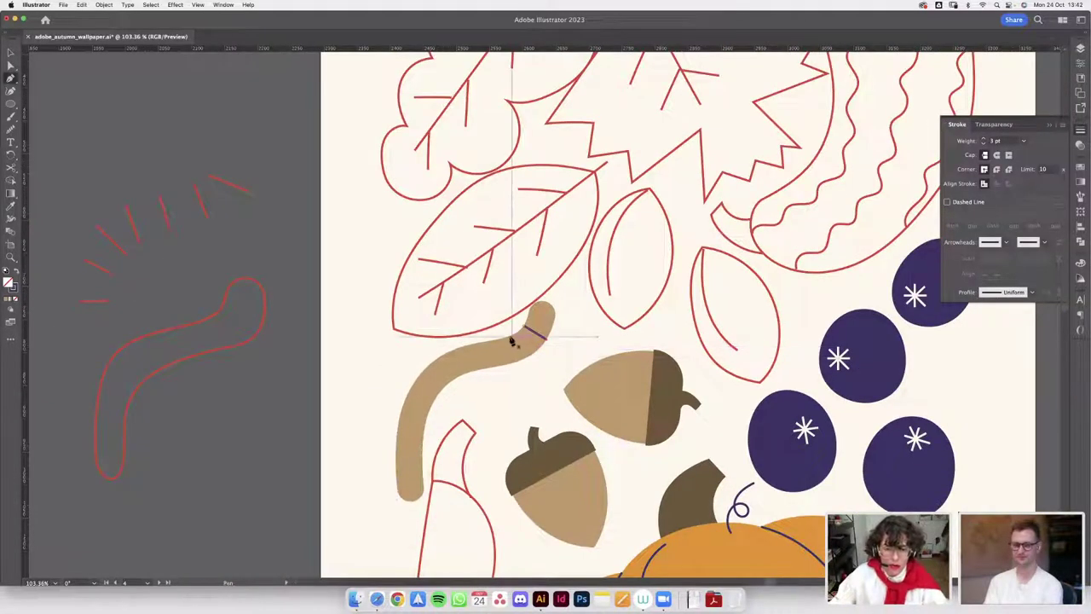
scroll(511, 339, up, 3)
click(513, 335)
click(536, 372)
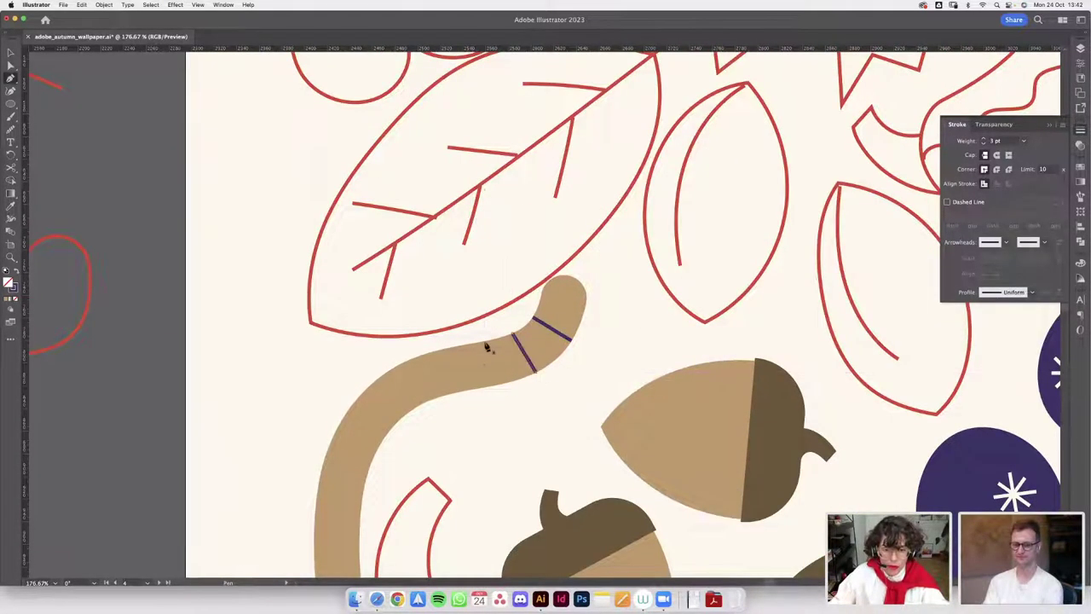
- Draw three more navy stripes across the caterpillar's upper body, continuing from the neck towards the bend
click(498, 373)
click(484, 342)
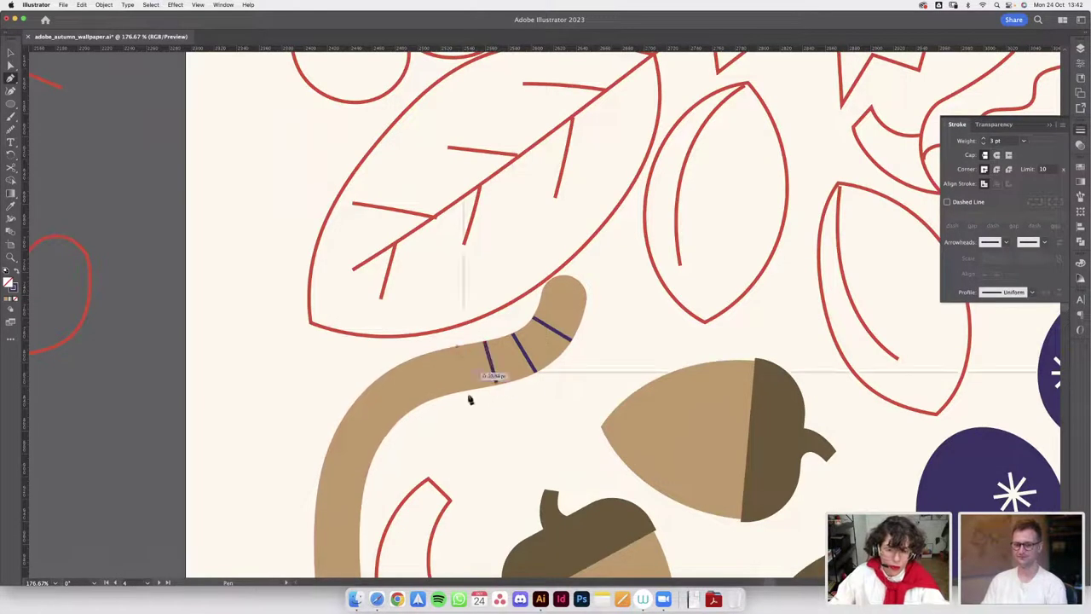
click(461, 388)
click(457, 346)
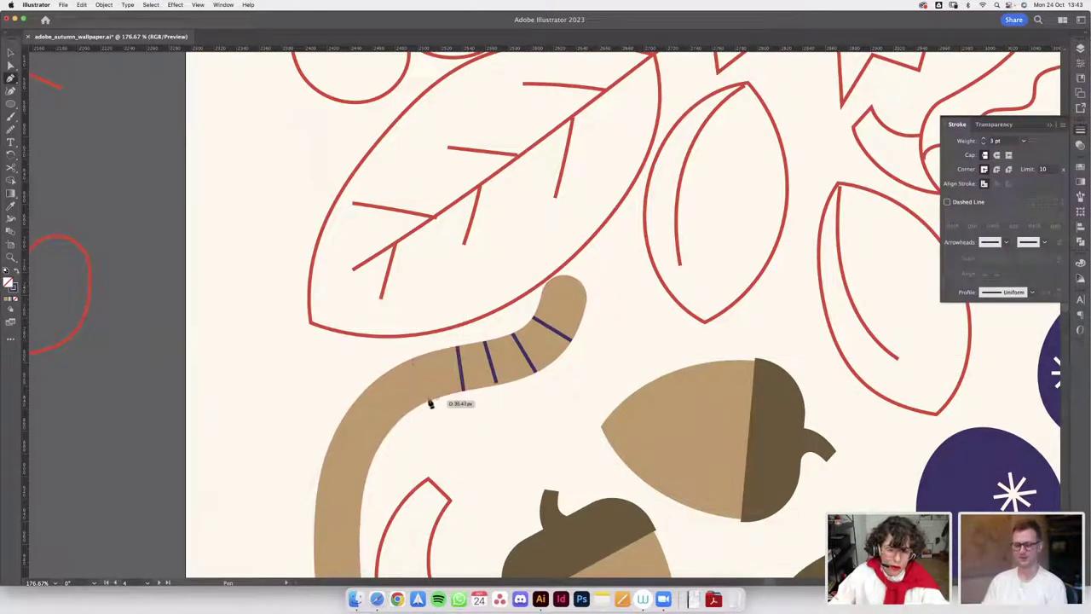
click(432, 397)
click(413, 360)
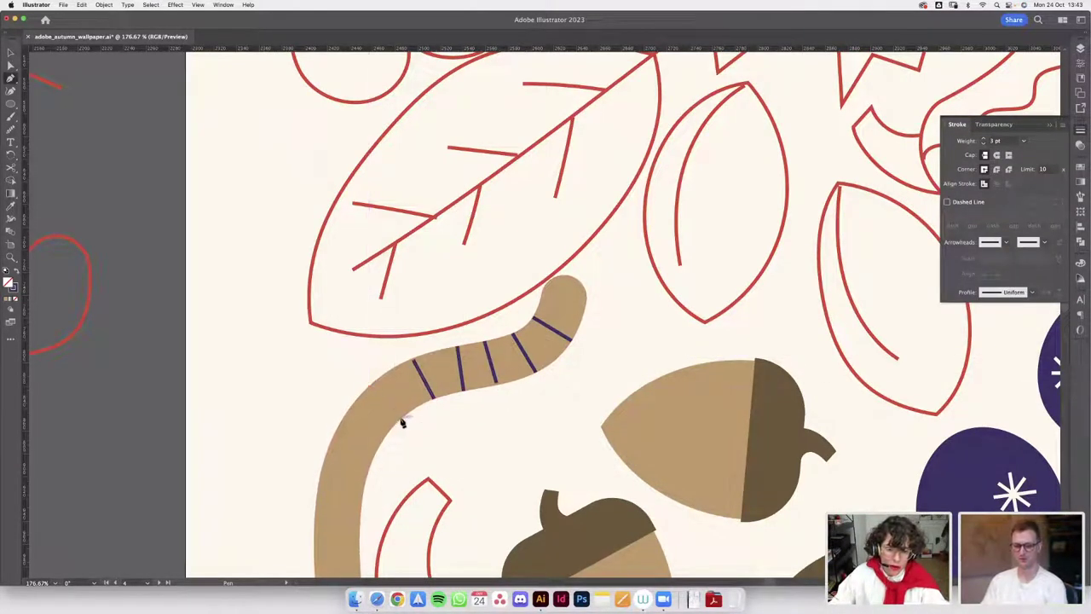
- Continue the navy stripes around the caterpillar's bend and down the lower body to the tail end
scroll(402, 423, down, 3)
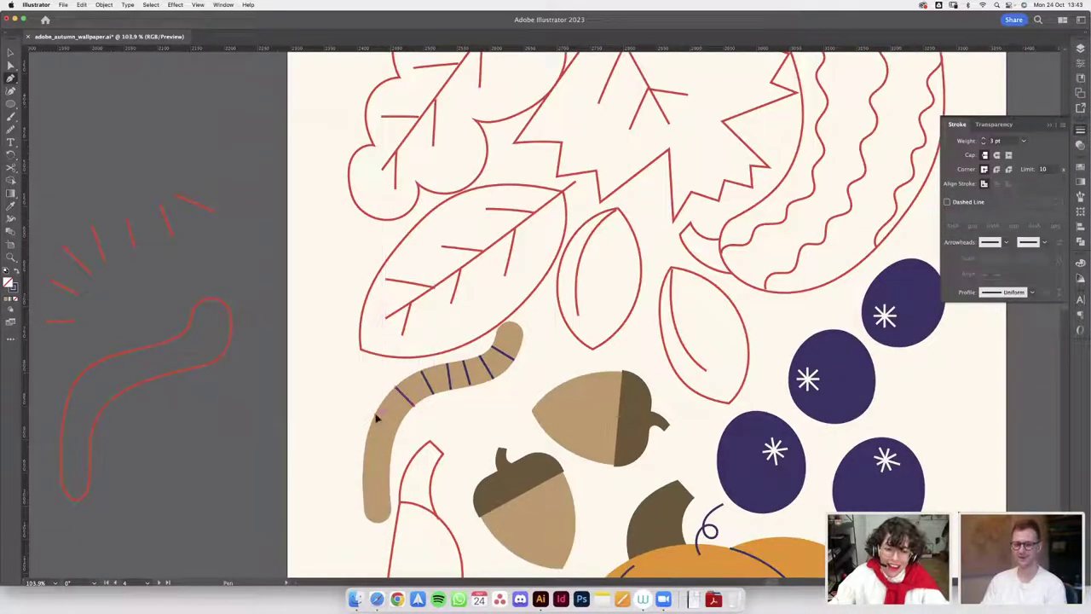
click(378, 417)
click(397, 424)
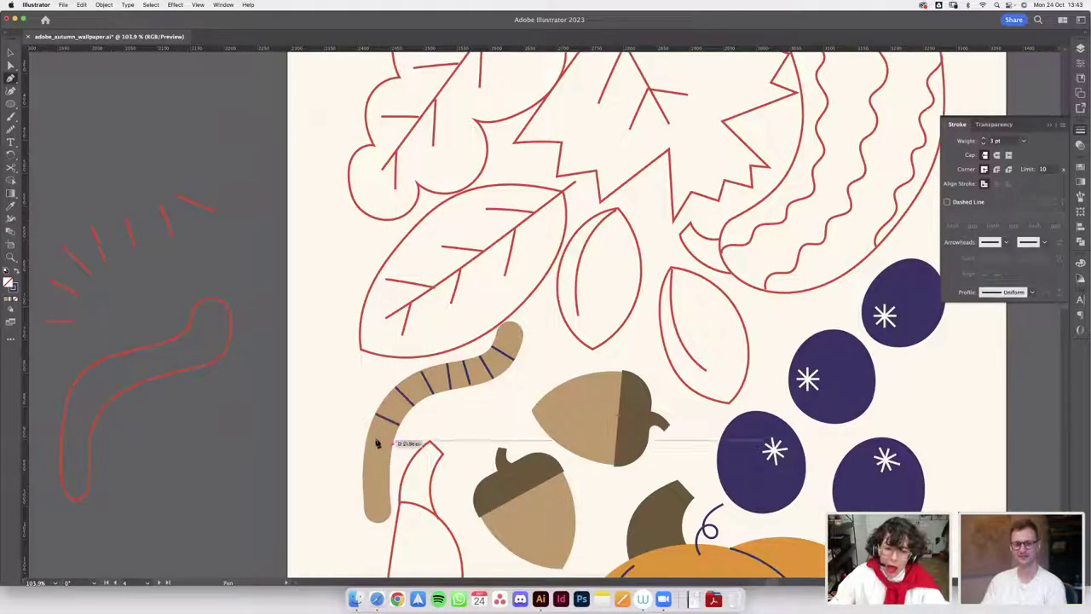
click(367, 439)
click(393, 445)
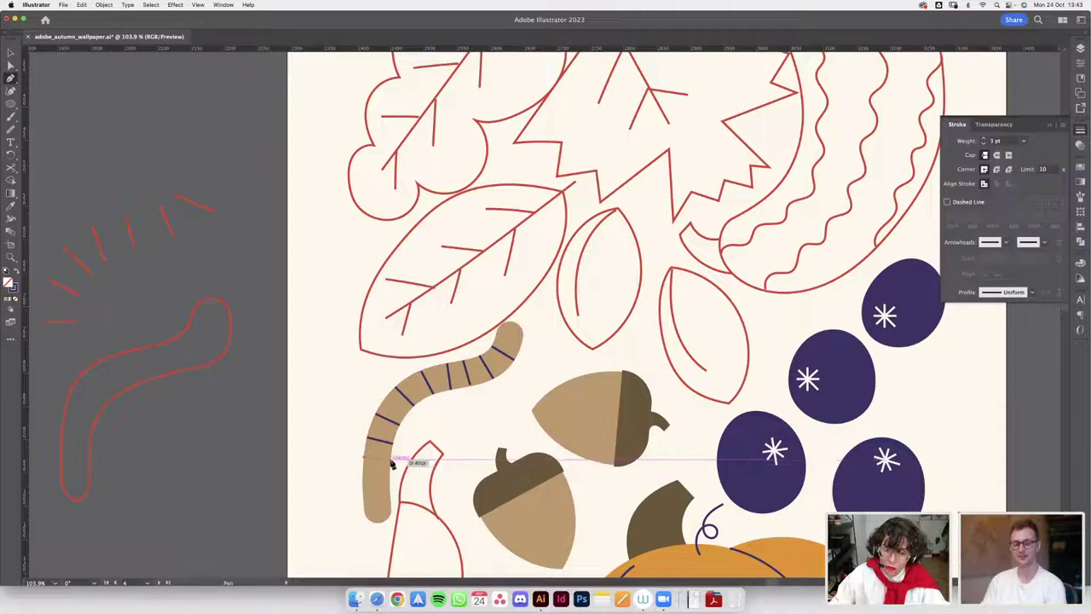
click(365, 484)
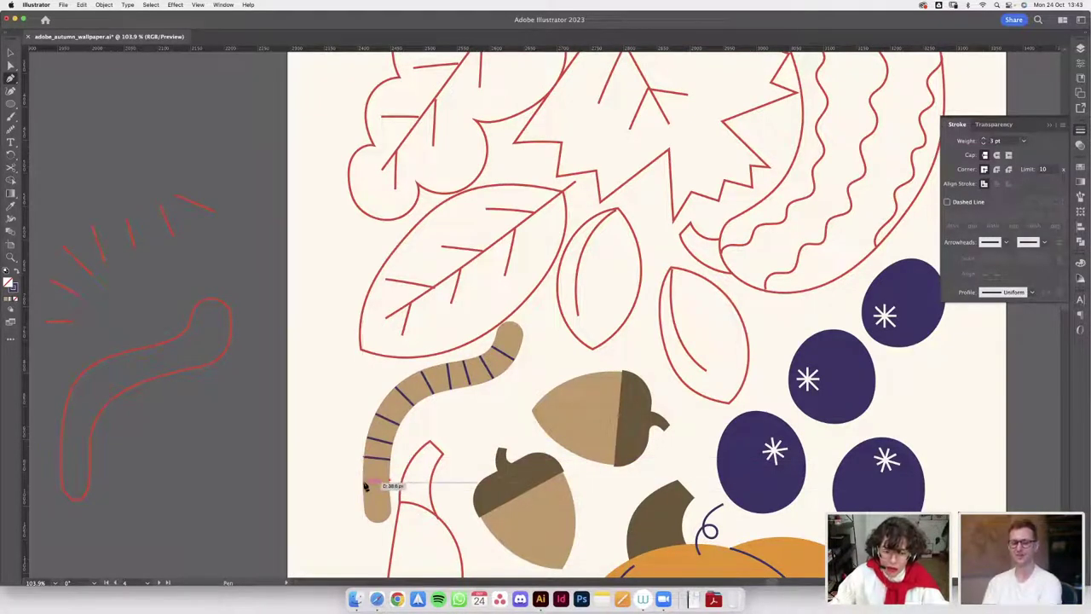
key(Escape)
click(390, 500)
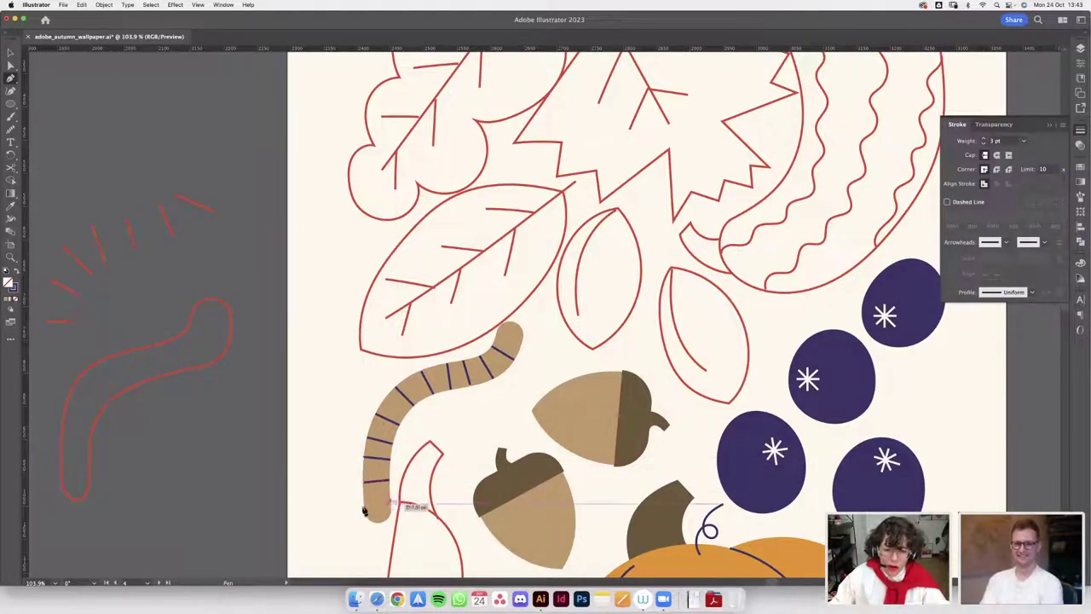
click(364, 502)
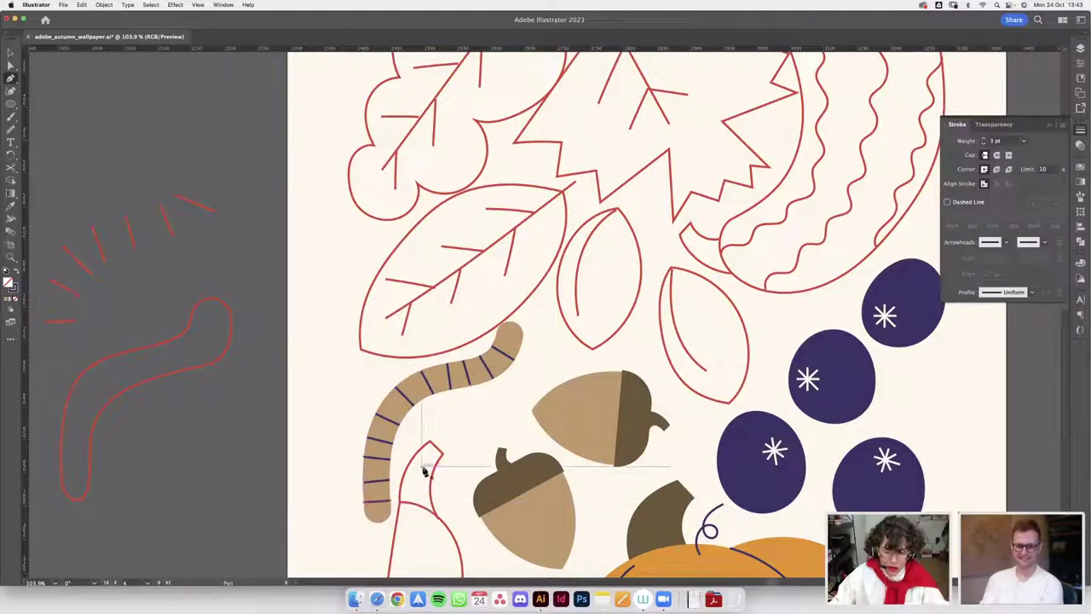
- Remove the leftover caterpillar outline and stripe lines from the pasteboard beside the artboard
key(v)
scroll(262, 423, down, 5)
drag(232, 339, 319, 298)
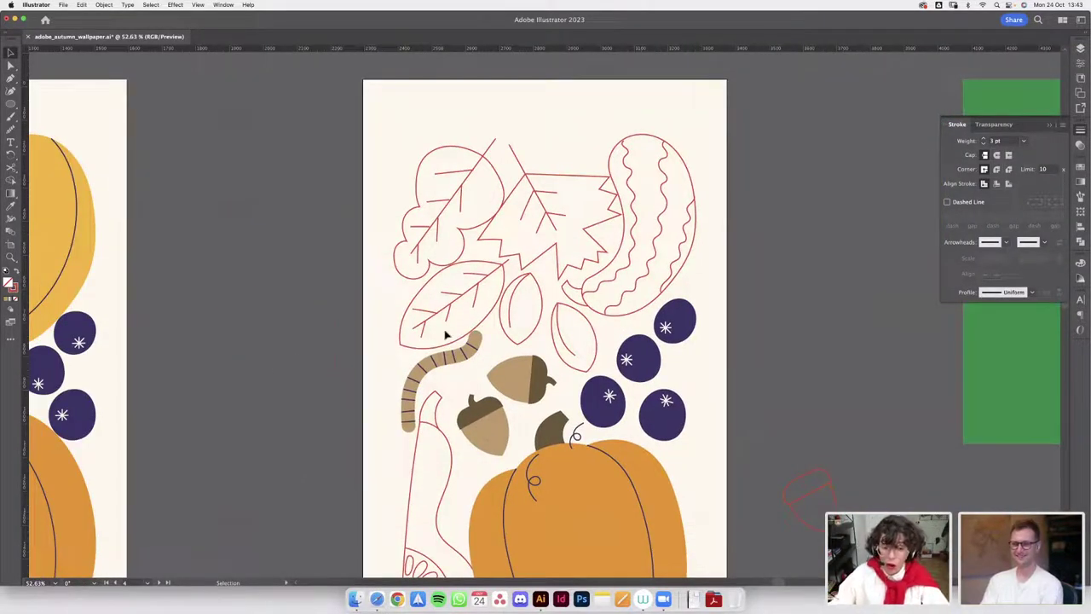
scroll(709, 334, down, 4)
scroll(670, 318, right, 3)
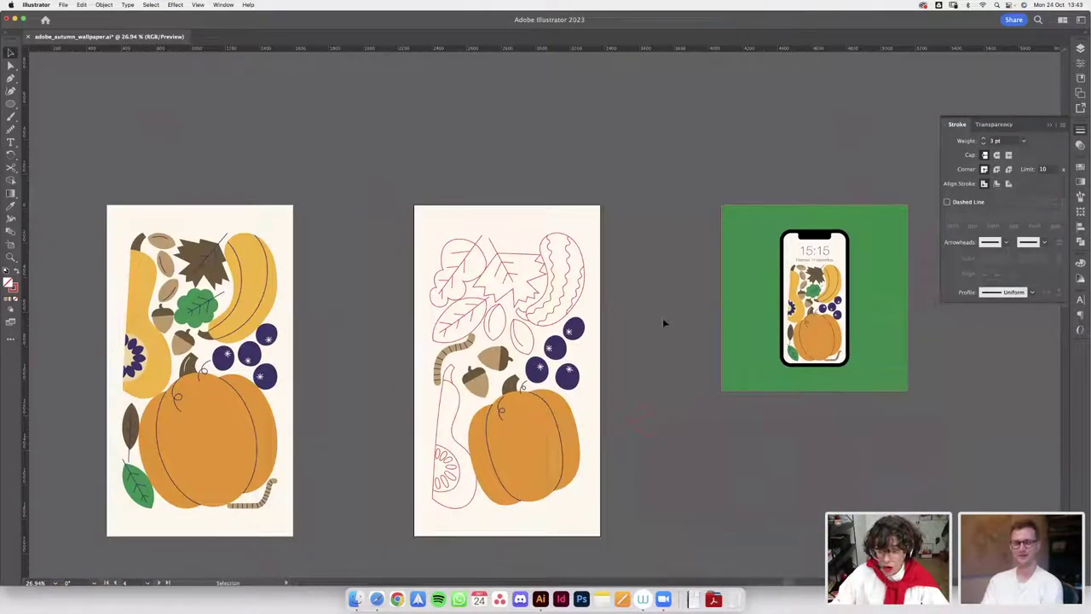
- Colour the left seed sketch light brown like the acorn and its inner curve navy like the pumpkin's lines
scroll(554, 281, up, 5)
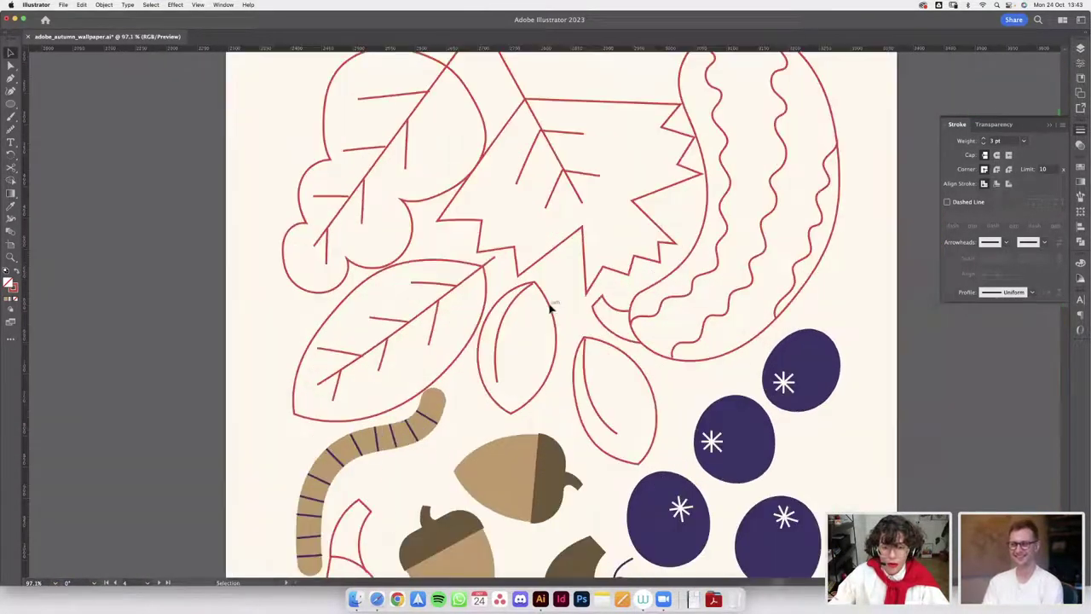
click(549, 311)
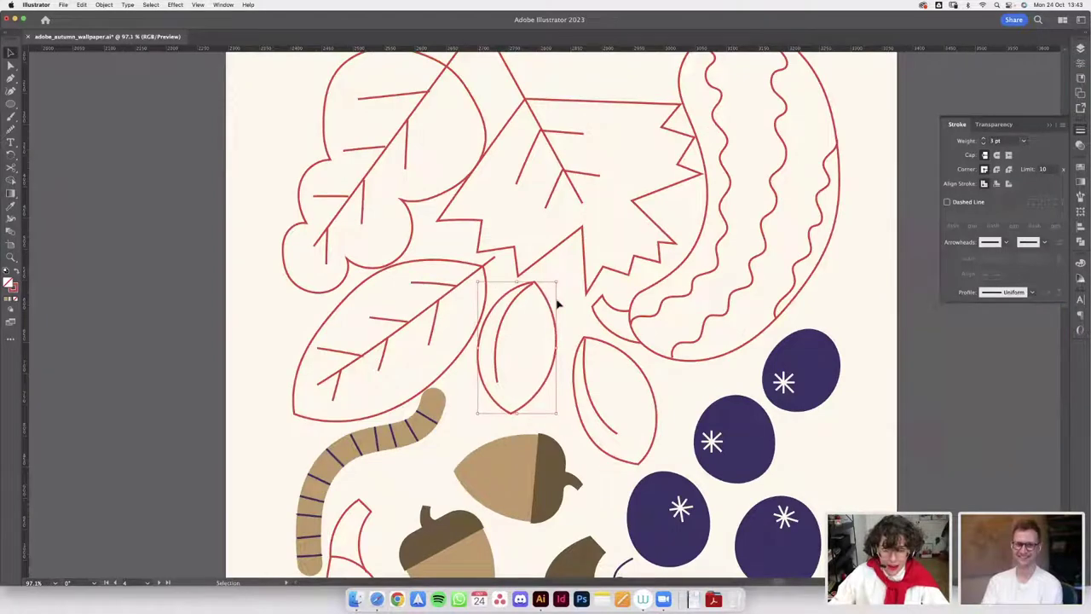
scroll(550, 311, down, 5)
scroll(539, 354, up, 1)
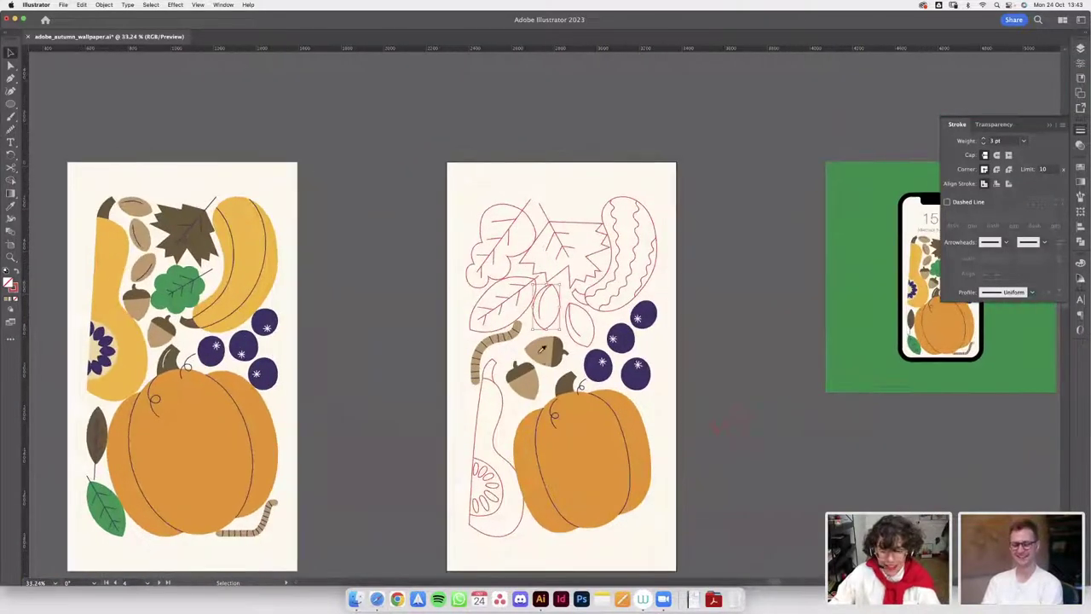
key(i)
click(542, 345)
scroll(543, 298, up, 3)
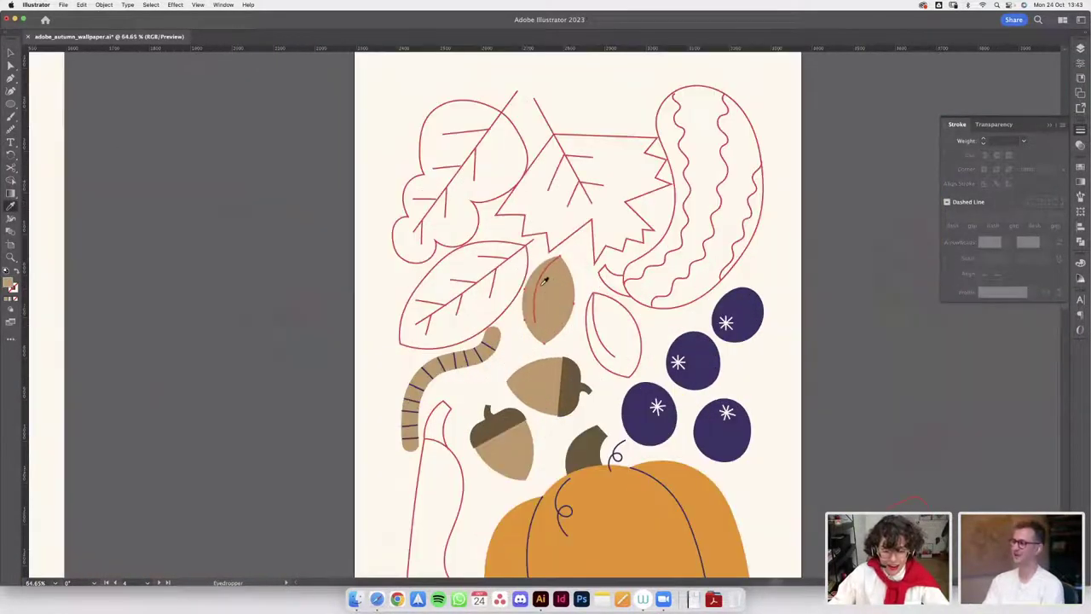
super+click(537, 290)
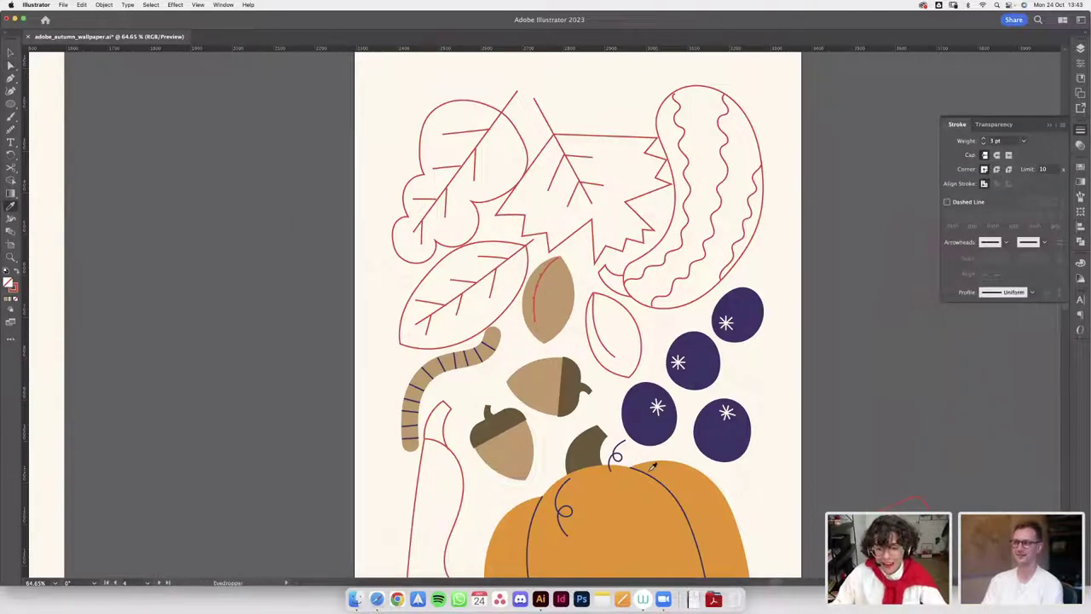
scroll(568, 300, up, 4)
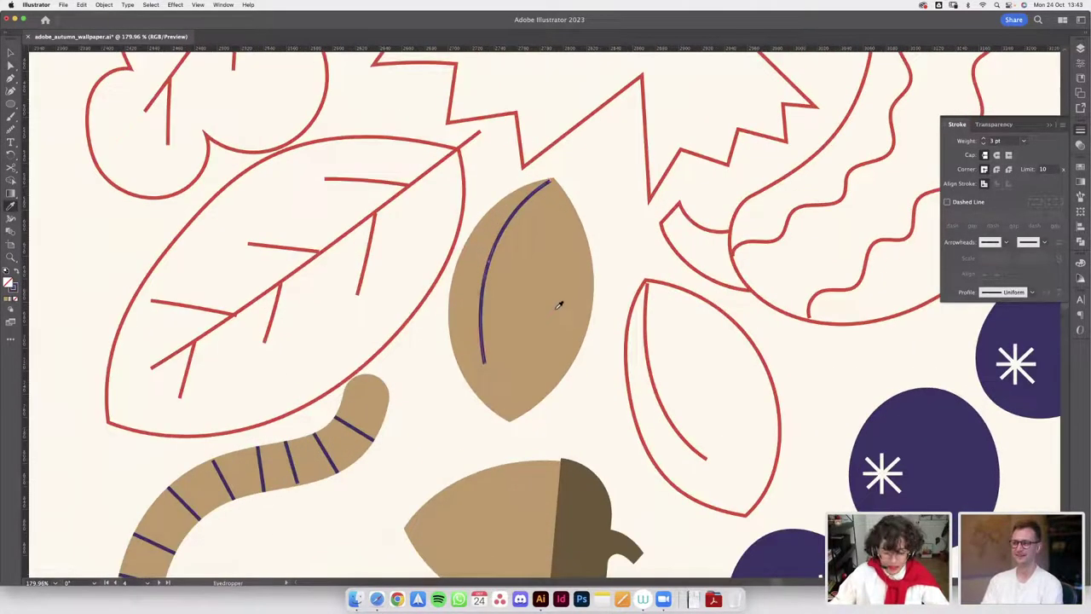
- Smooth the left edge of the brown left seed with the Smooth tool
key(v)
click(550, 297)
scroll(572, 297, up, 1)
click(10, 129)
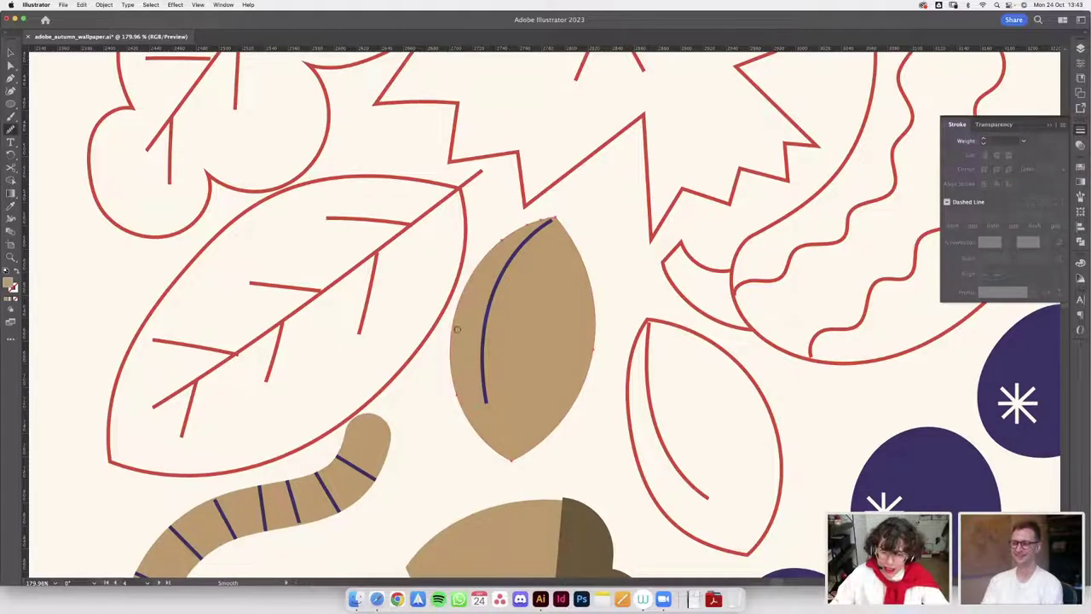
key(v)
click(622, 280)
- Match the right seed to the left one, with a light brown body and a navy inner curve
scroll(605, 281, down, 3)
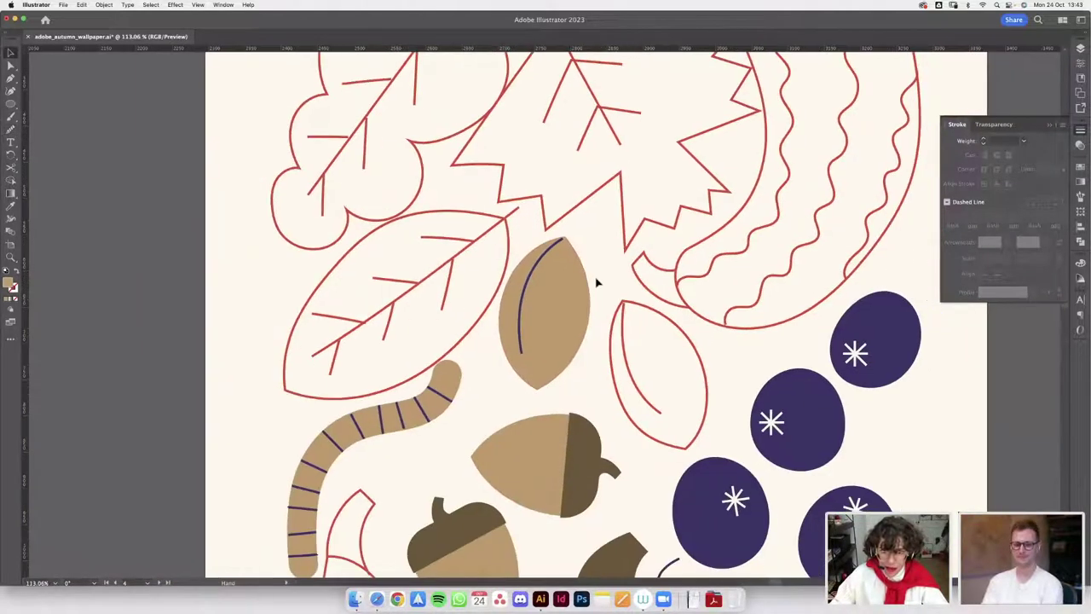
click(625, 312)
key(i)
click(515, 286)
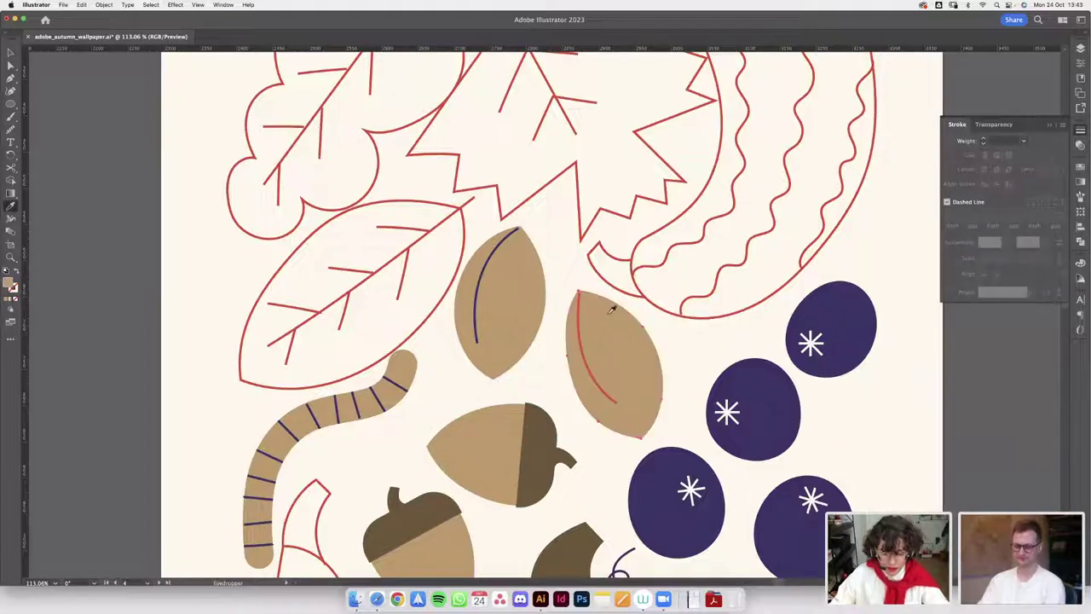
key(v)
click(585, 361)
key(i)
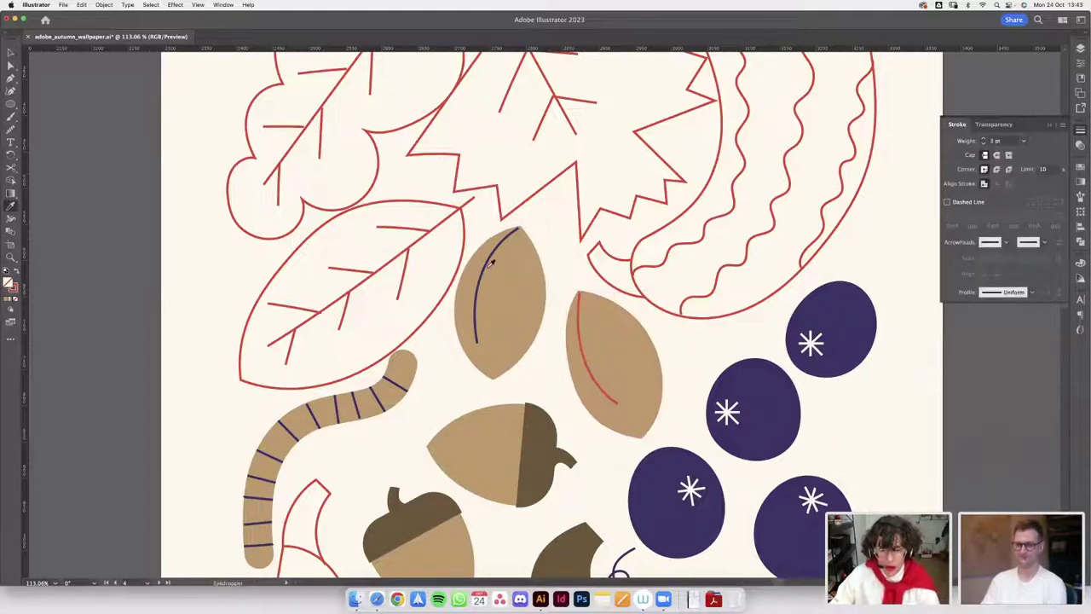
click(490, 269)
key(v)
- Extend the pointed lower tip of the right brown seed slightly outward and even out its right edge with the Smooth tool
click(652, 390)
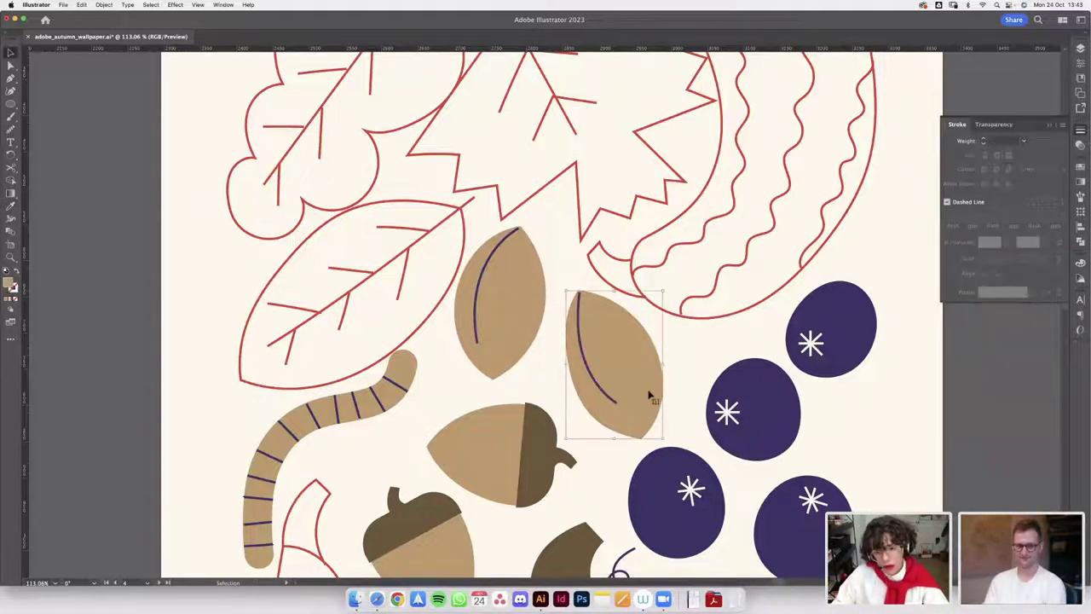
scroll(650, 375, up, 2)
scroll(613, 392, right, 2)
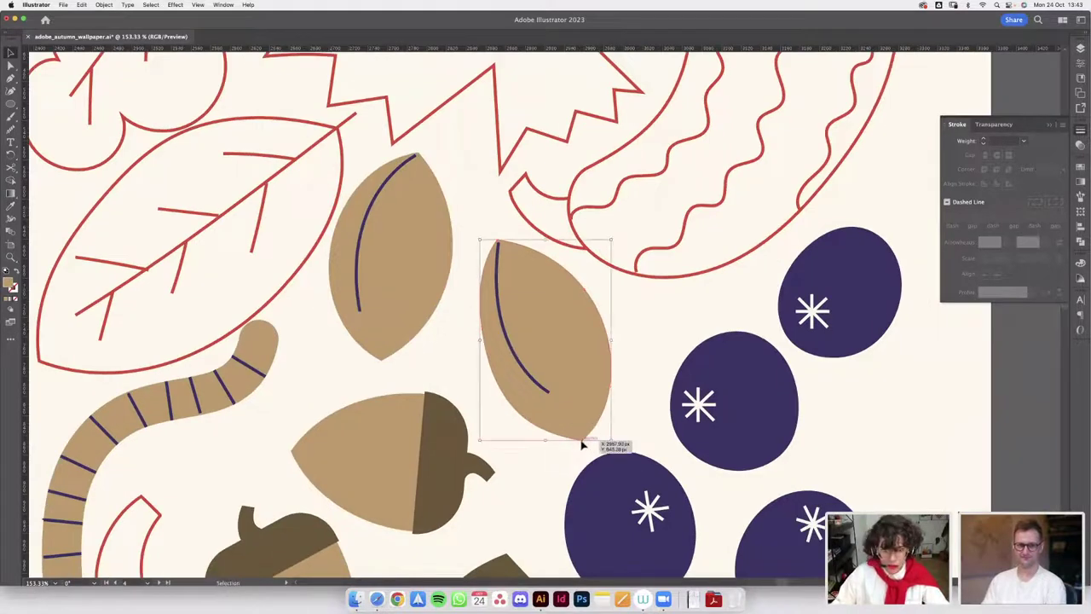
key(a)
drag(583, 442, 587, 451)
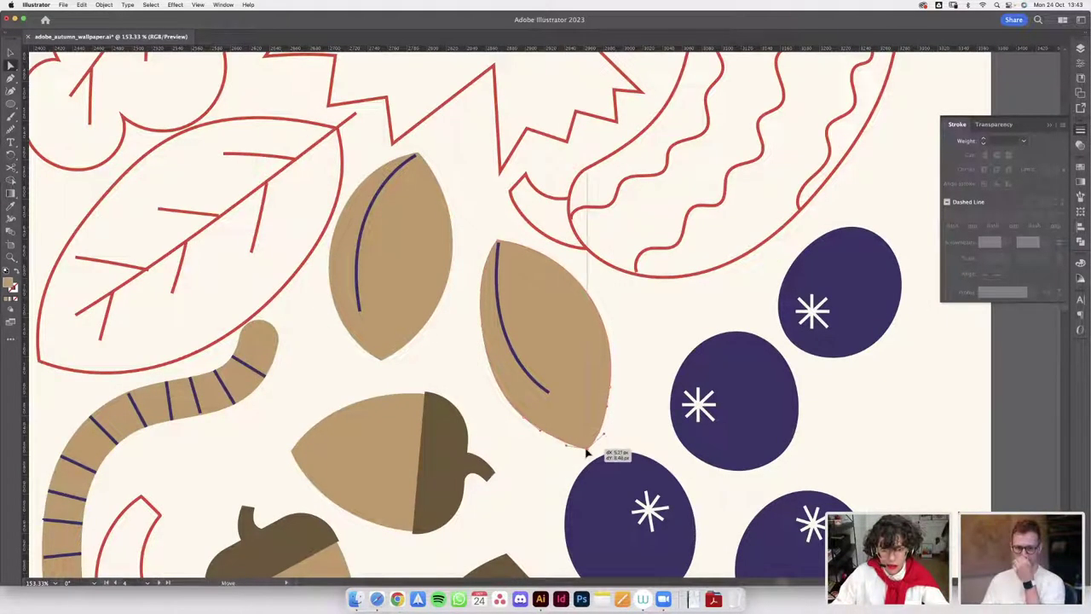
scroll(651, 380, down, 3)
drag(607, 358, 573, 370)
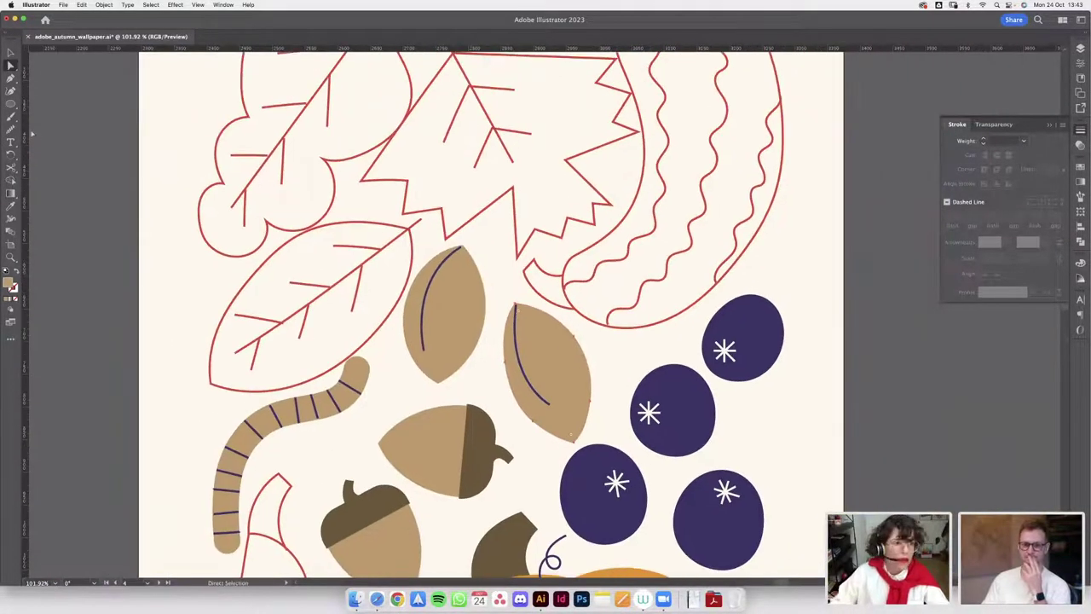
click(10, 128)
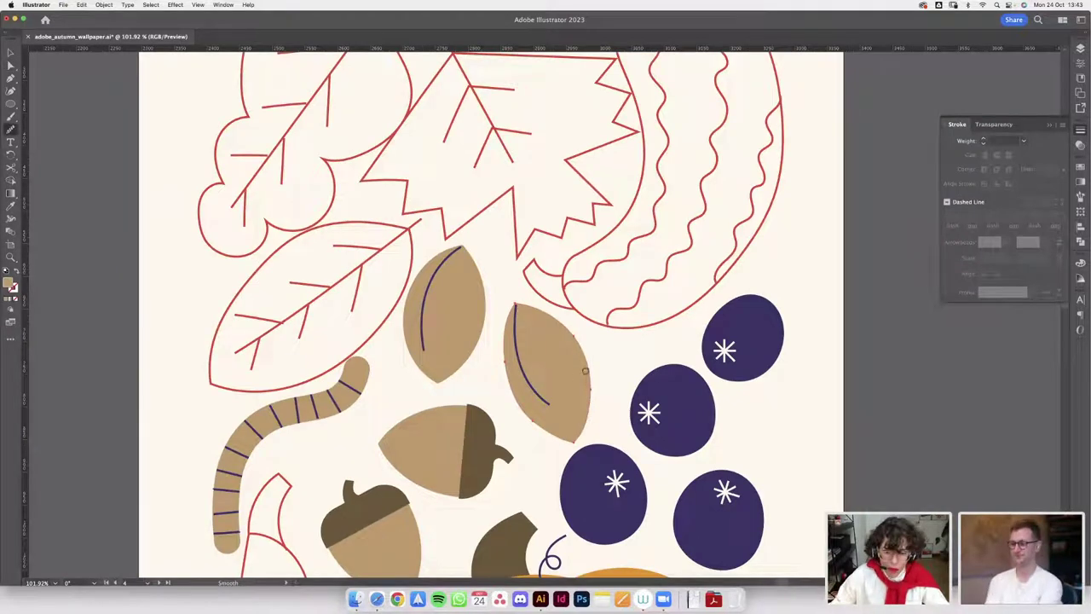
key(v)
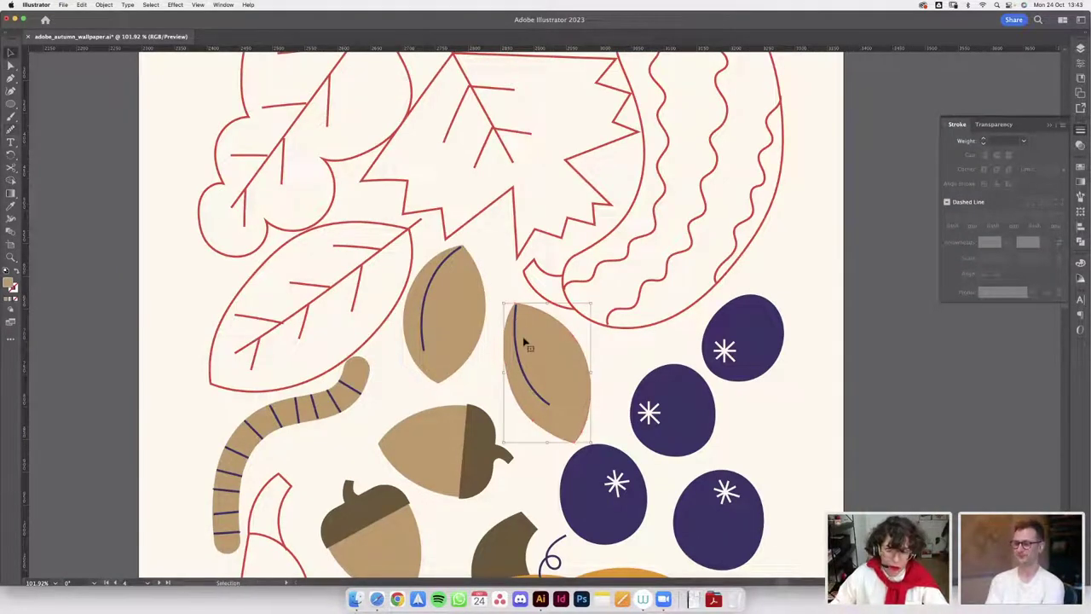
- Shift the end and middle points of the right seed's navy inner curve closer to the seed's left edge and smooth the curve
click(518, 353)
scroll(520, 353, up, 3)
key(a)
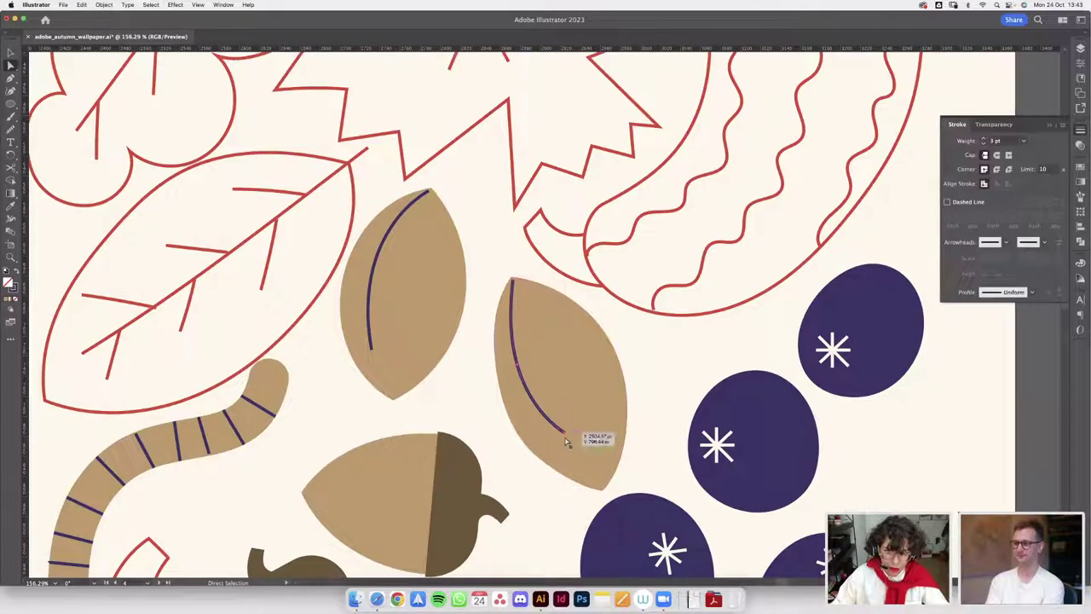
drag(565, 432, 560, 439)
drag(516, 365, 509, 359)
click(11, 128)
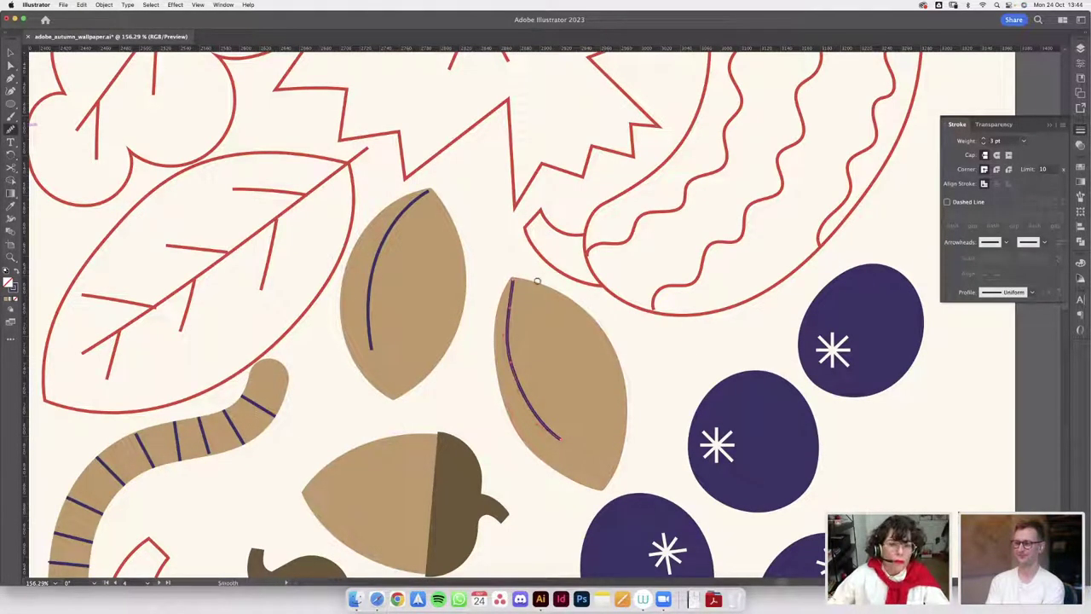
drag(513, 291, 515, 367)
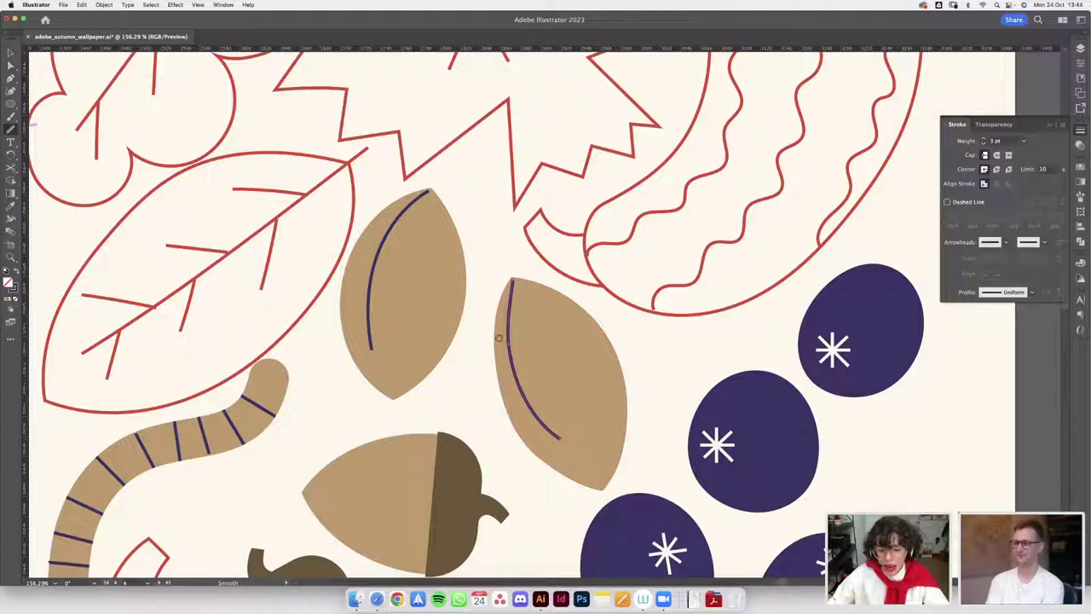
scroll(499, 339, down, 8)
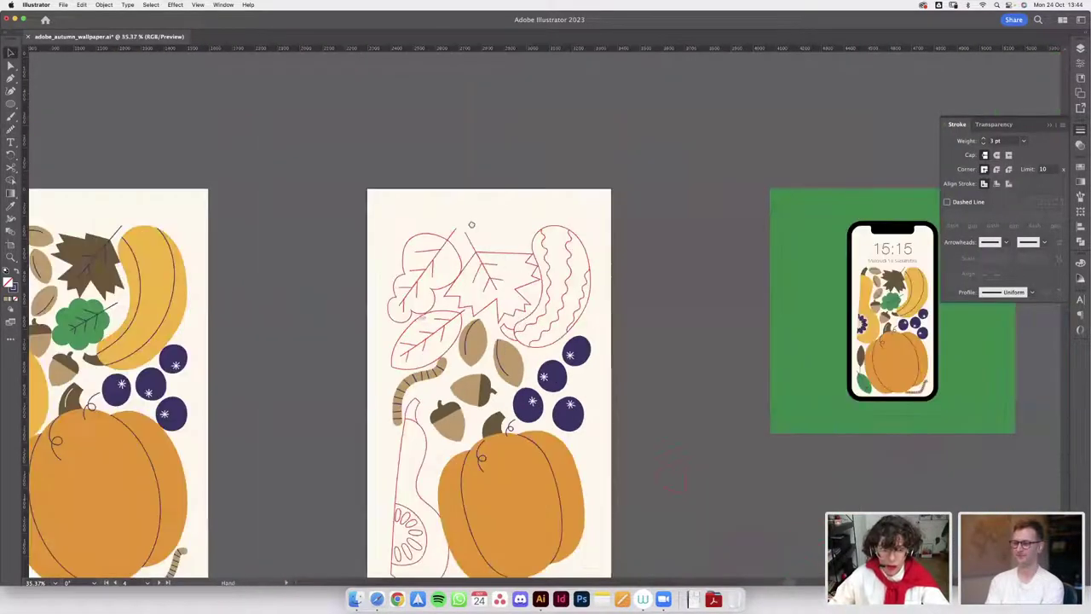
- Cut the long squash outline with the Scissors tool at both ends of its straight left side
drag(472, 224, 687, 124)
scroll(307, 256, down, 3)
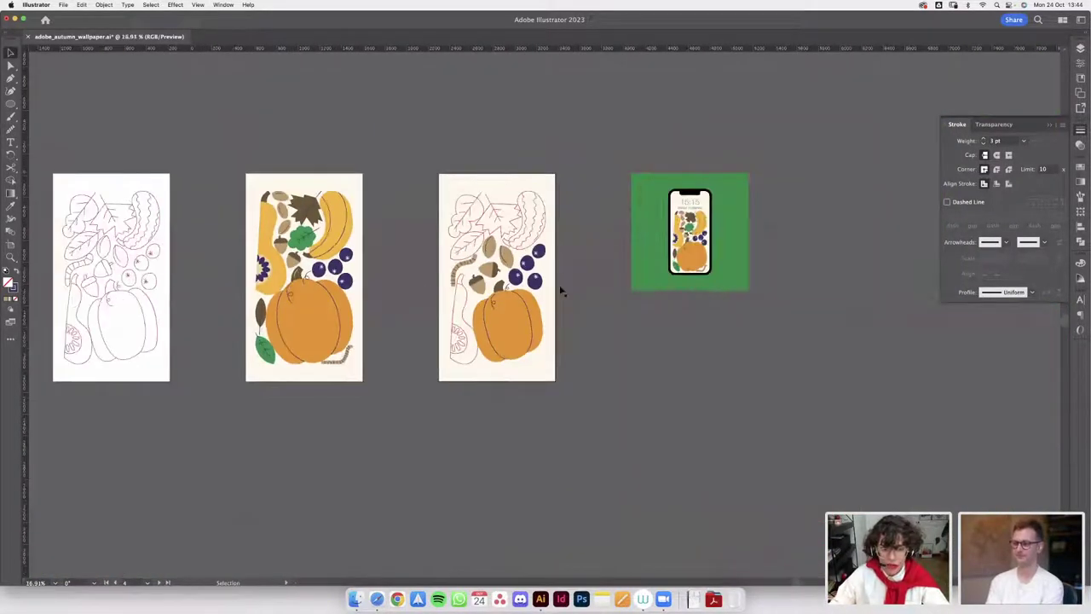
scroll(561, 292, up, 4)
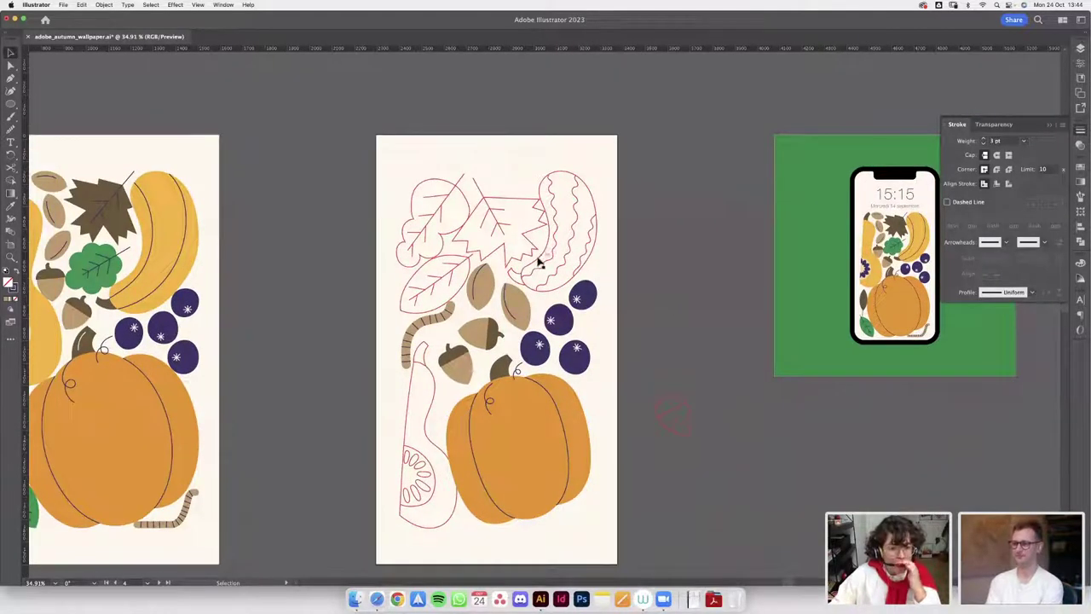
scroll(554, 303, up, 3)
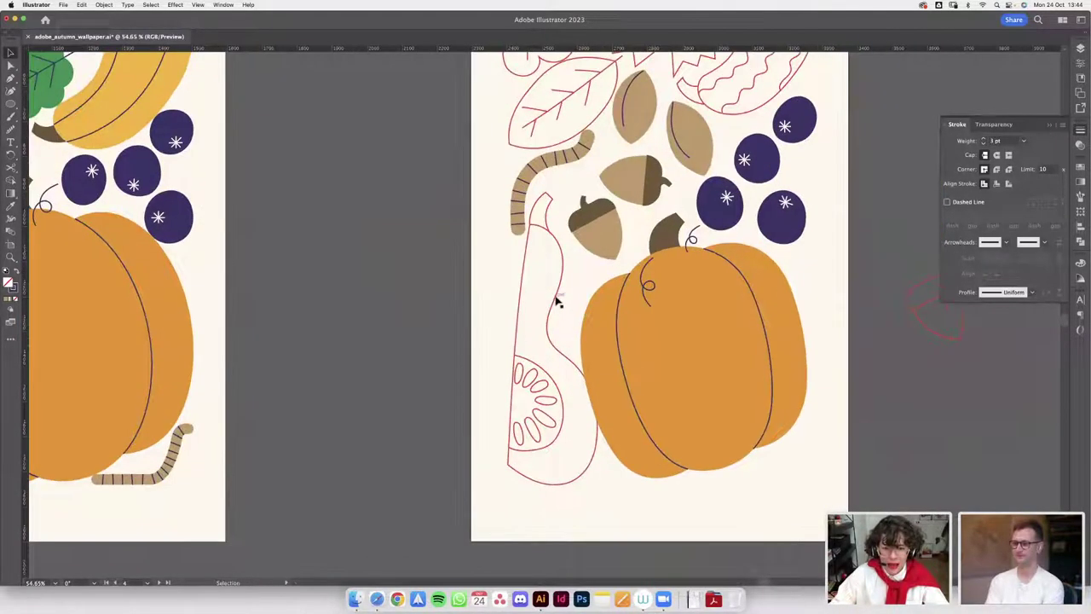
click(554, 303)
scroll(554, 303, down, 7)
scroll(602, 337, up, 5)
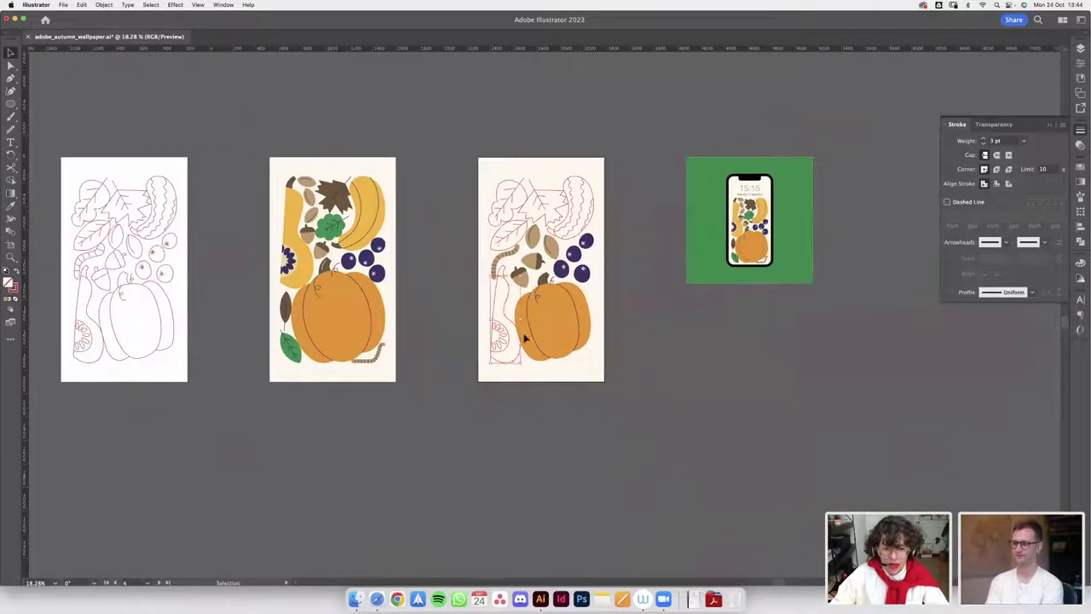
key(c)
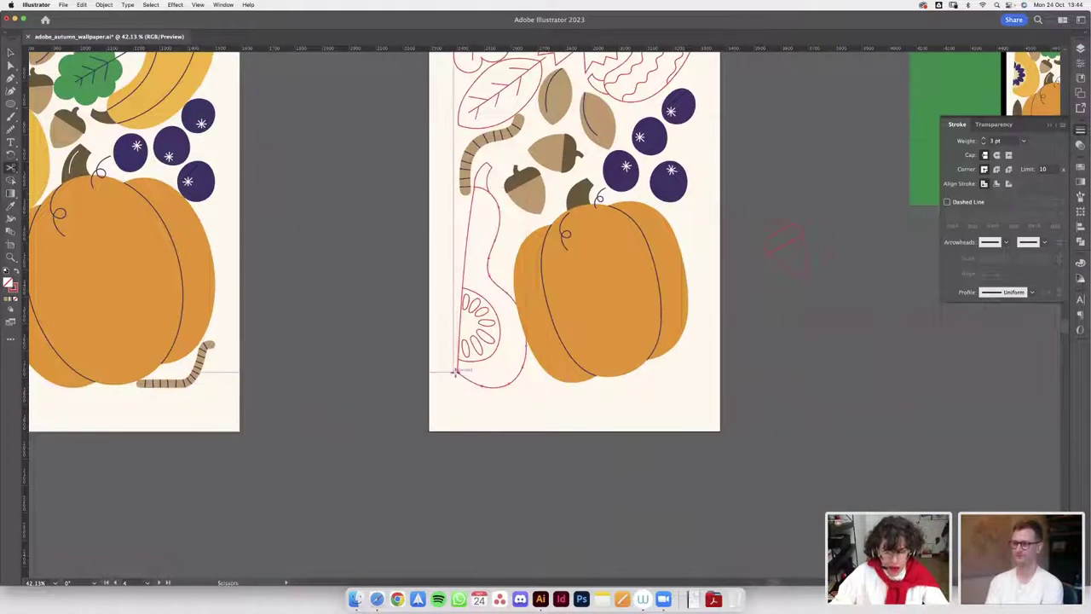
scroll(536, 257, up, 4)
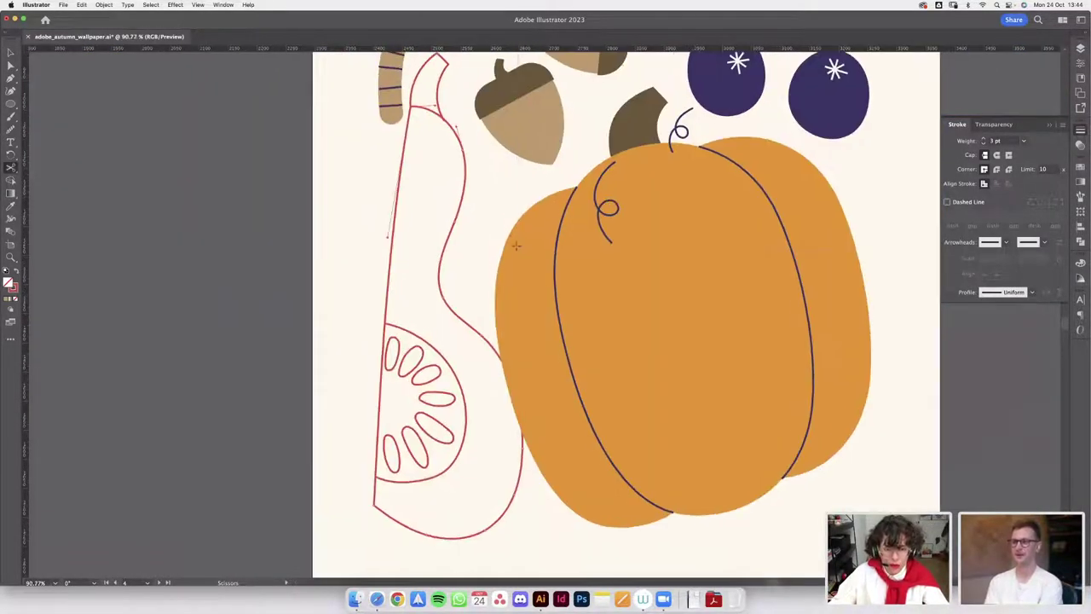
- Move the separated straight side of the squash off the artboard onto the pasteboard to its left
key(v)
scroll(422, 206, down, 3)
double_click(423, 207)
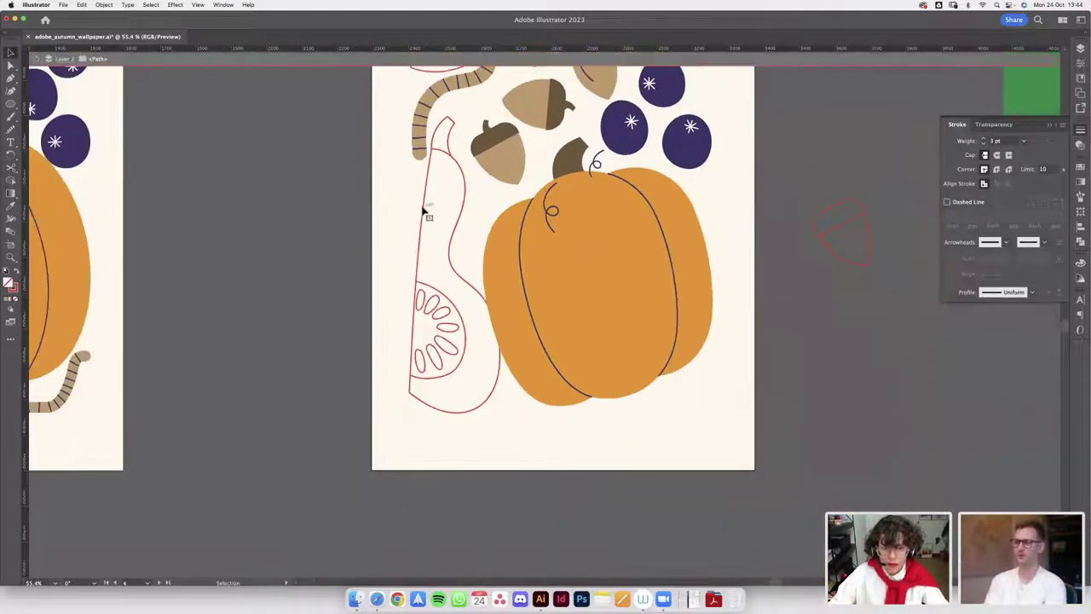
double_click(427, 208)
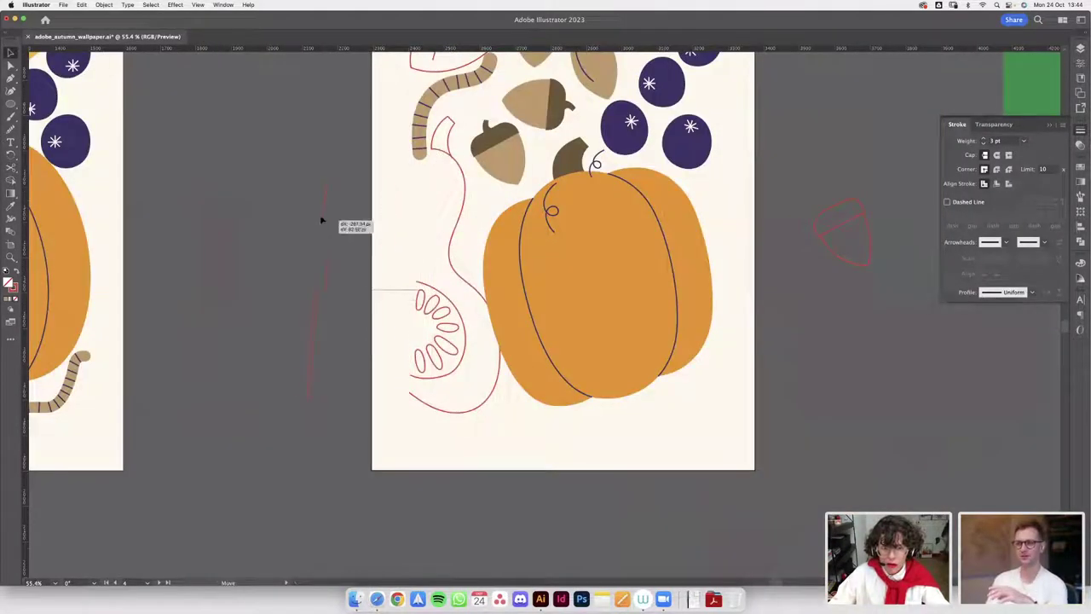
drag(426, 209, 466, 214)
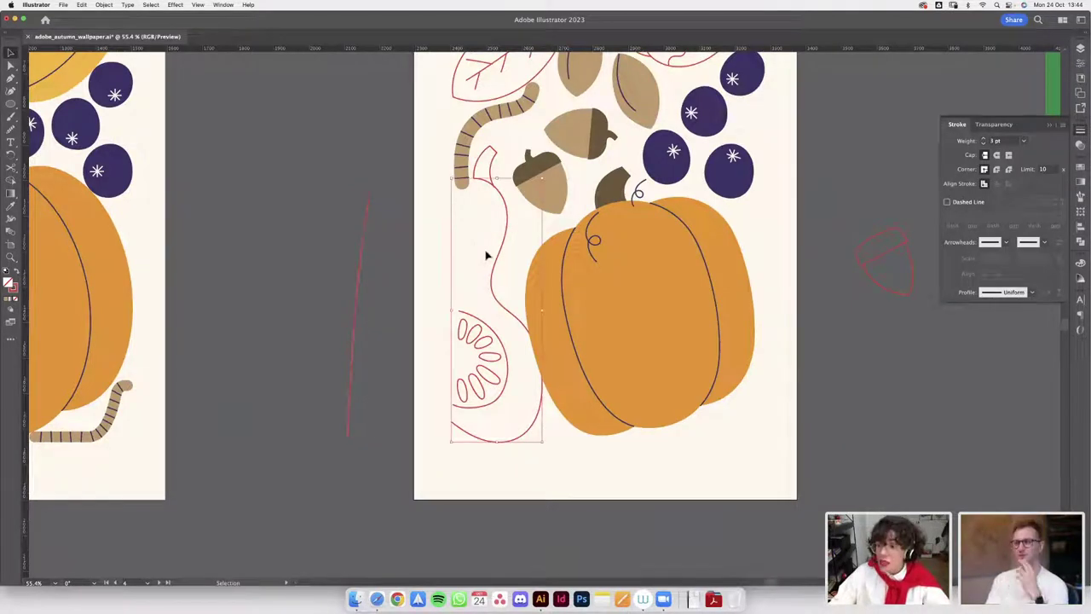
- Switch to Safari and browse the illustrator's portfolio page down to its last works, examining the geometric food and object illustrations
key(ctrl+Left)
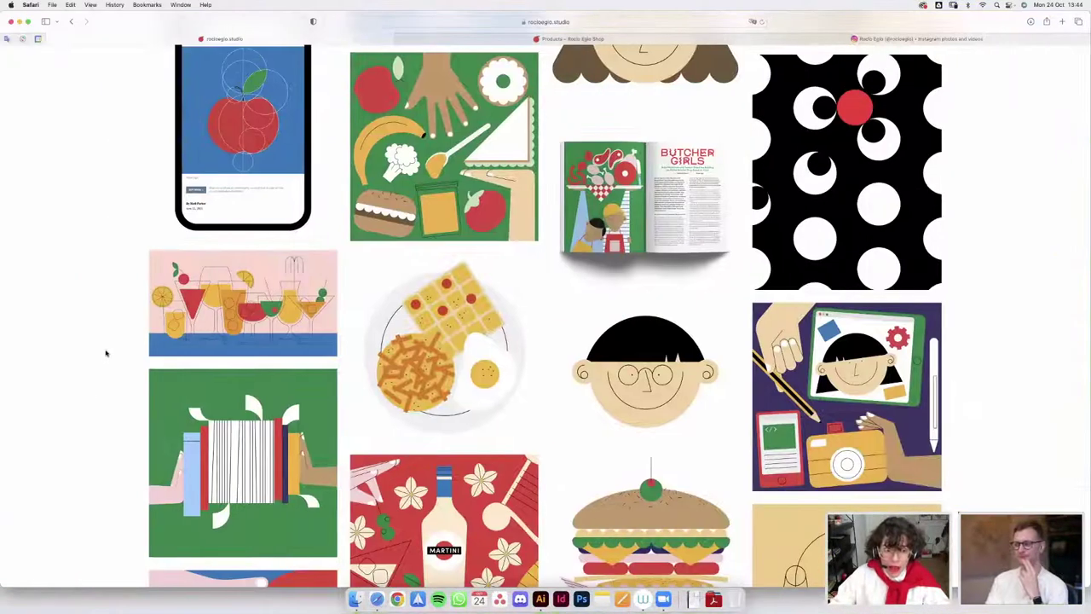
scroll(111, 371, down, 15)
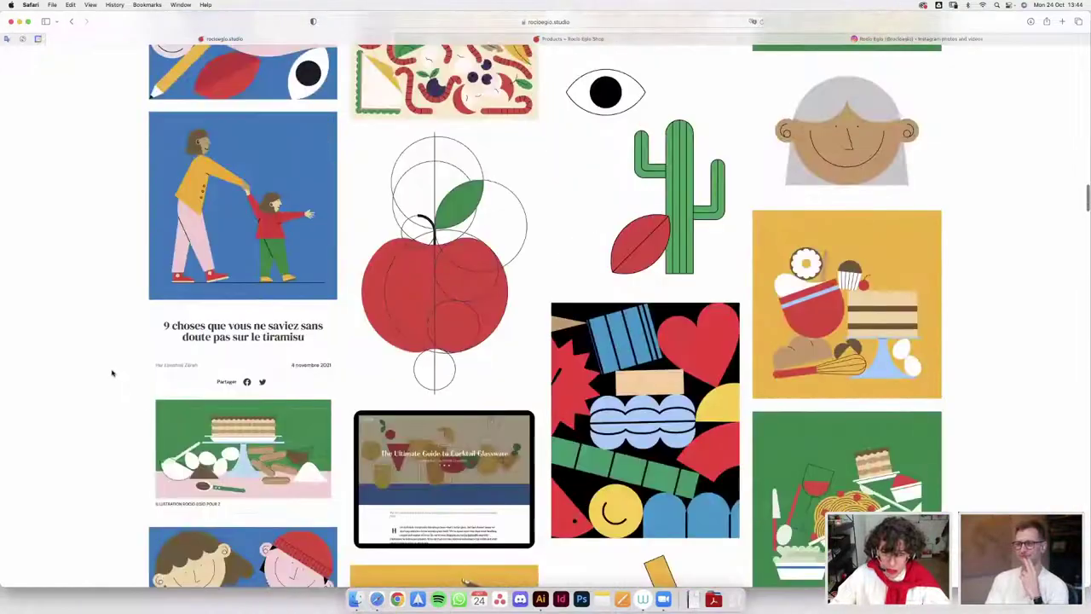
scroll(113, 374, down, 15)
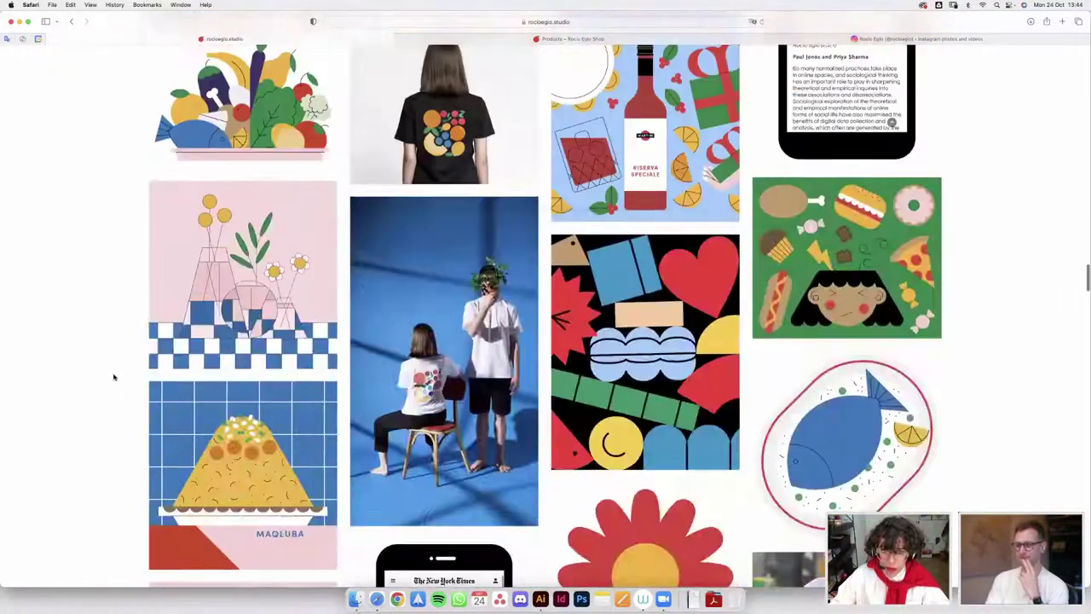
scroll(113, 377, down, 10)
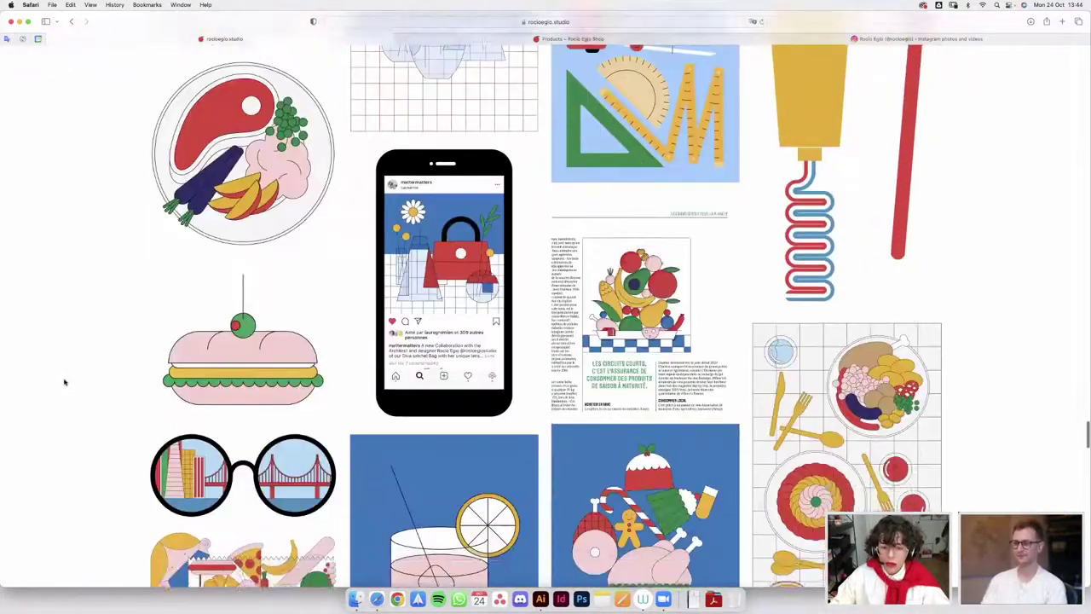
scroll(64, 382, down, 5)
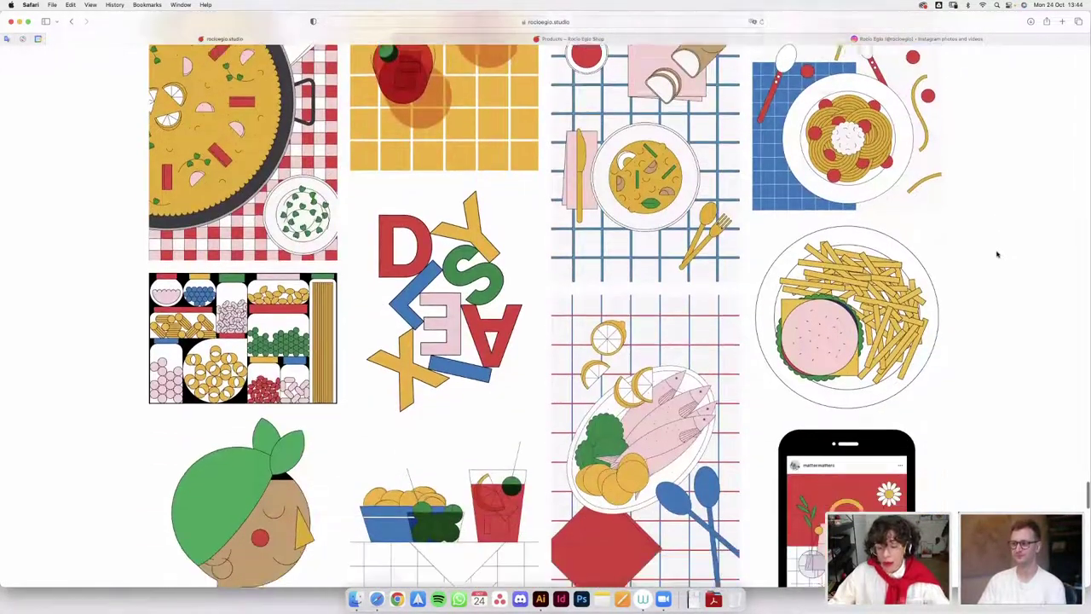
scroll(980, 254, down, 9)
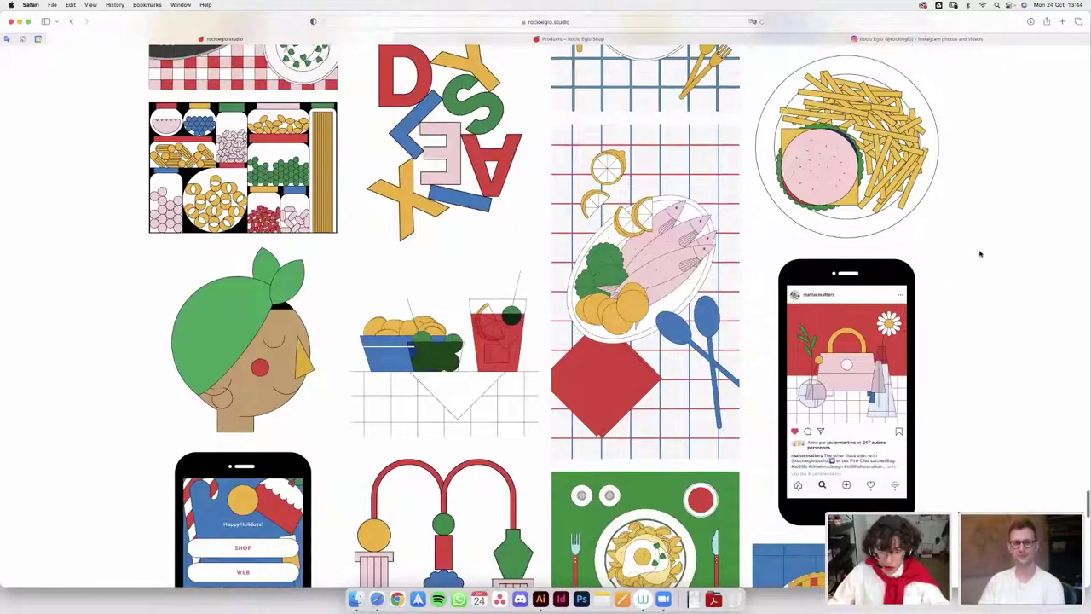
scroll(979, 254, down, 9)
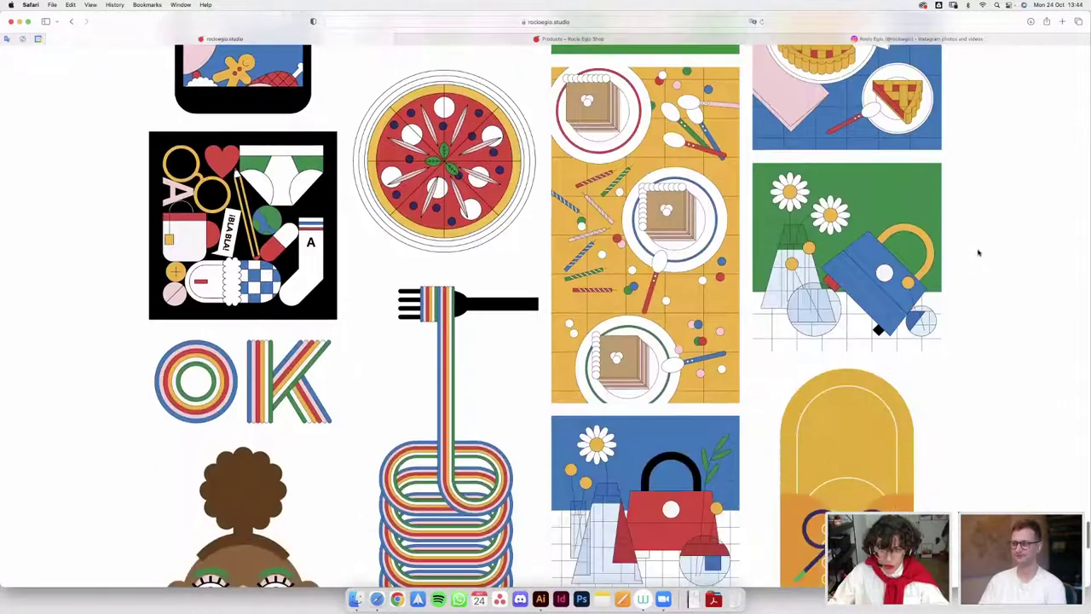
scroll(931, 295, down, 3)
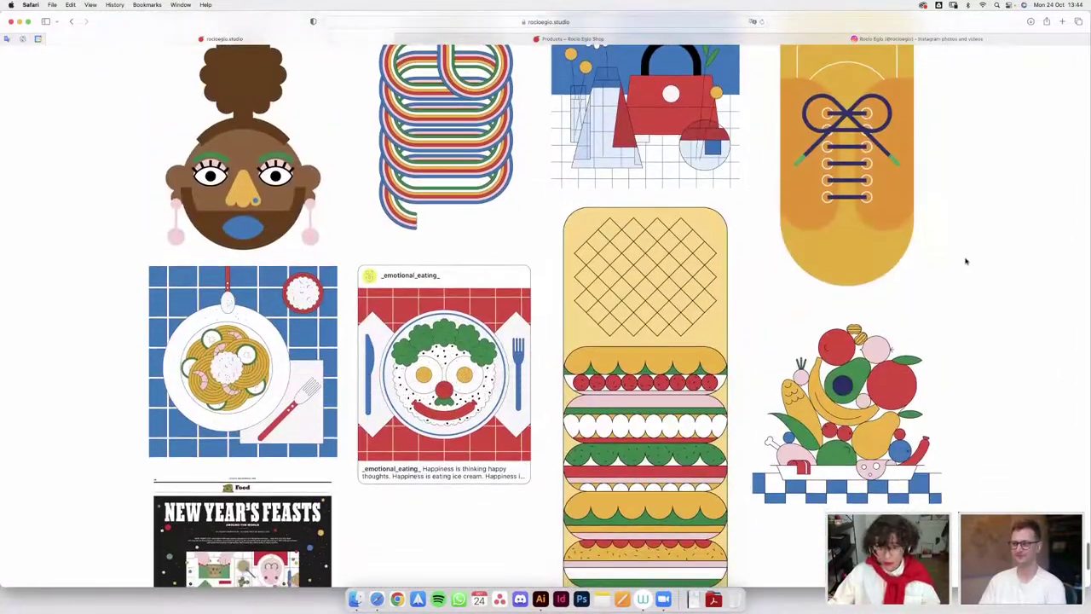
scroll(955, 271, down, 4)
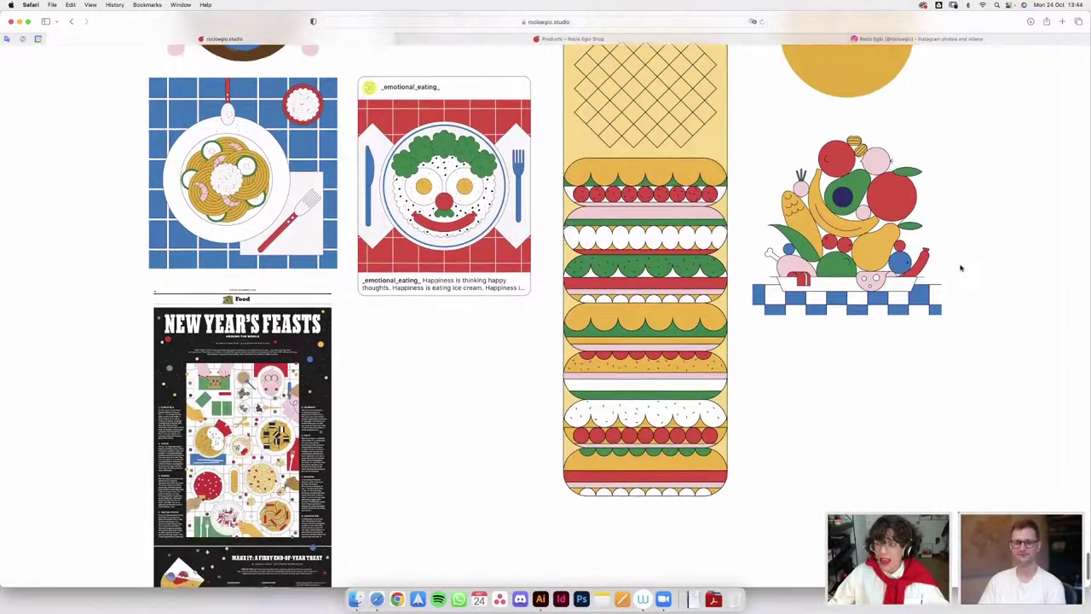
scroll(820, 382, down, 2)
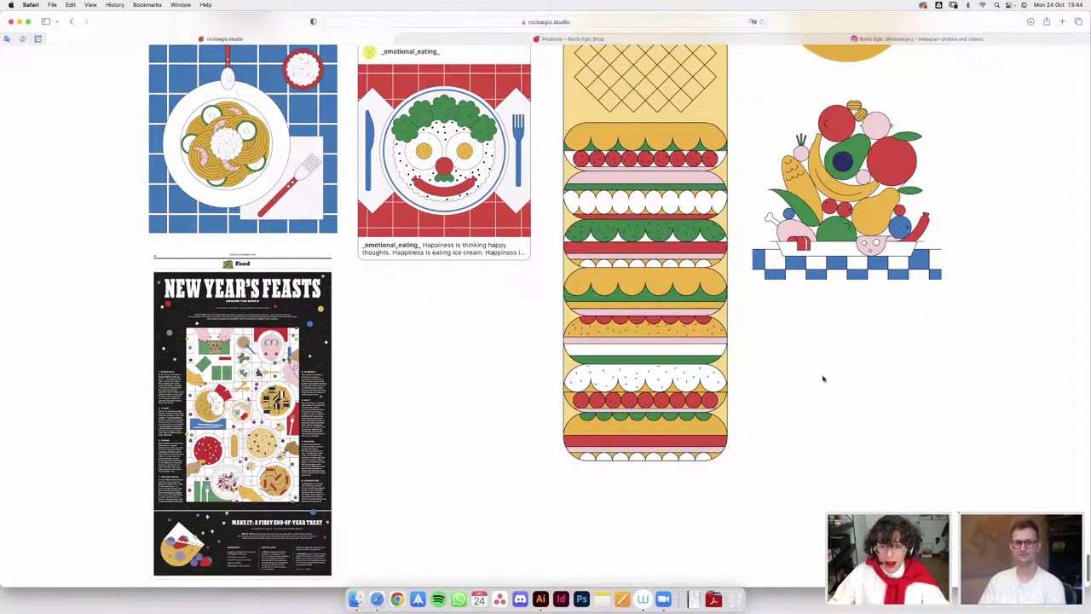
scroll(820, 382, up, 3)
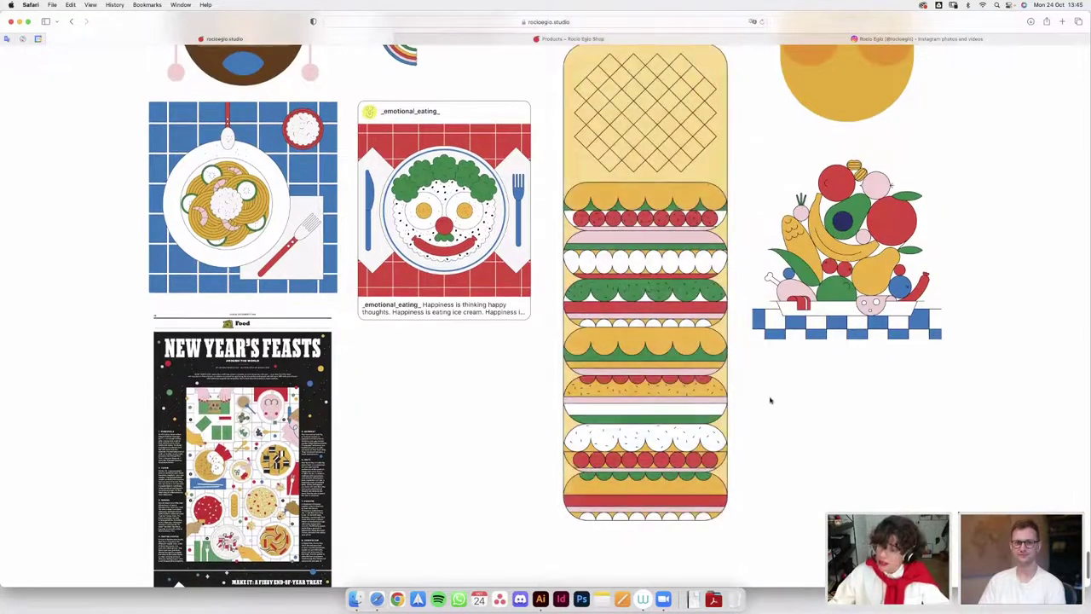
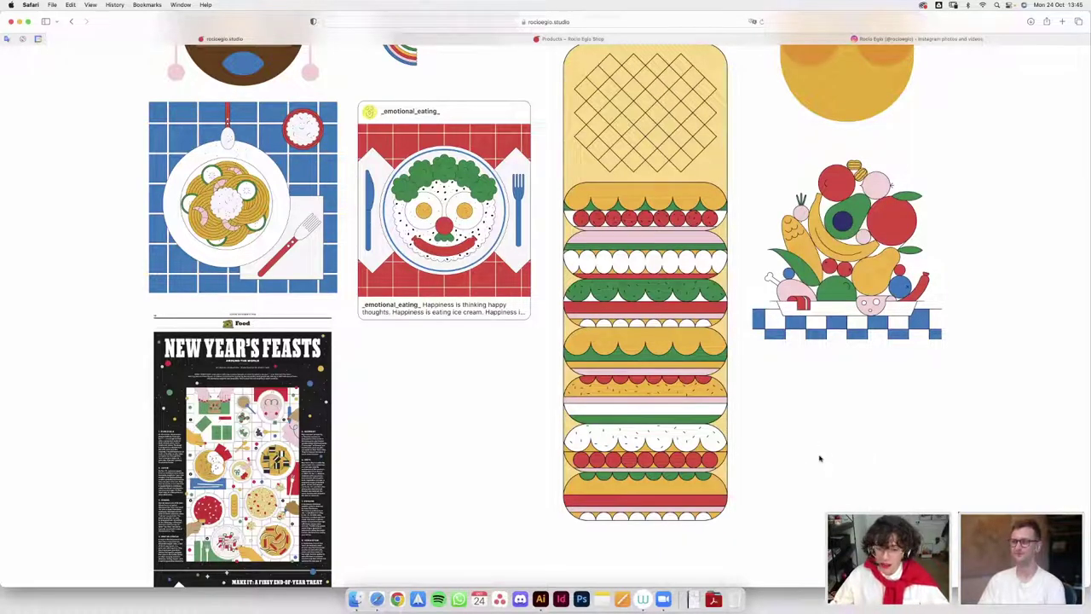
scroll(820, 458, down, 3)
scroll(820, 460, up, 4)
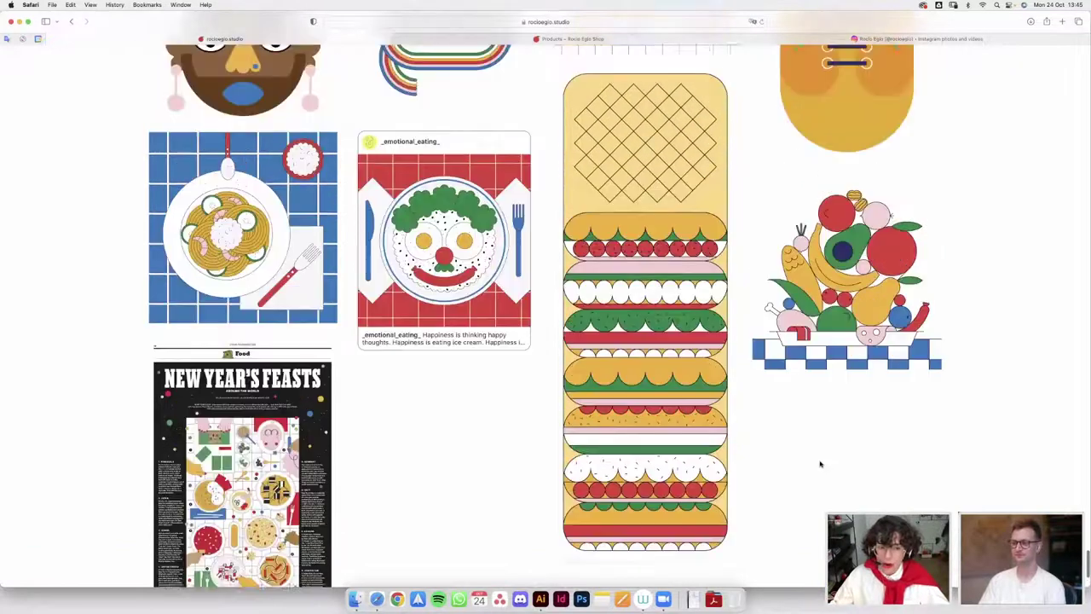
scroll(820, 464, up, 2)
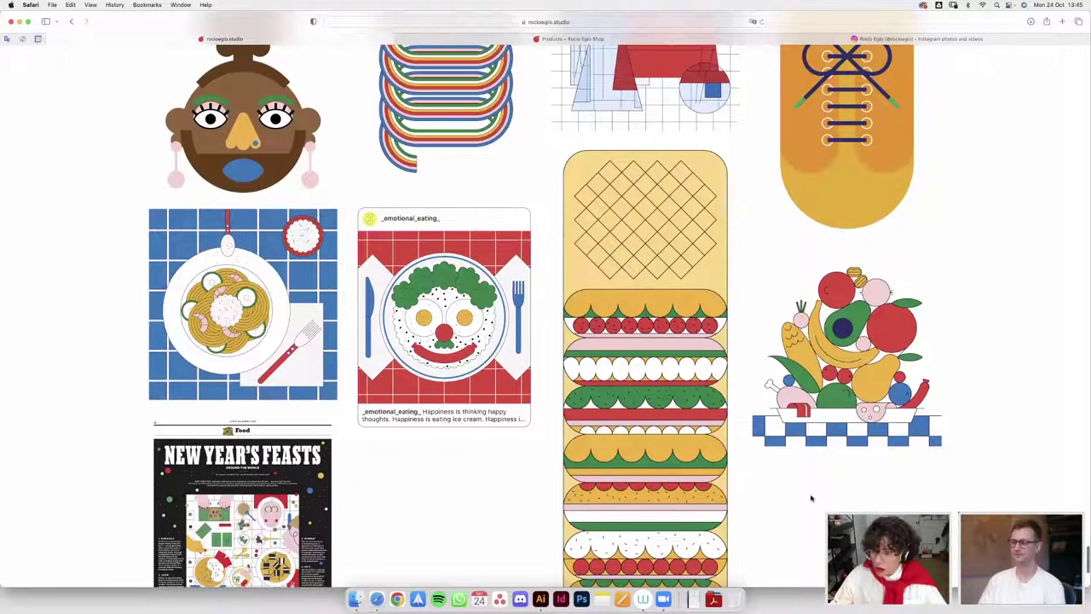
- Return to the wallpaper in Illustrator and smooth the bottom curve of the open squash outline with the Smooth tool
key(ctrl+Right)
scroll(498, 401, up, 1)
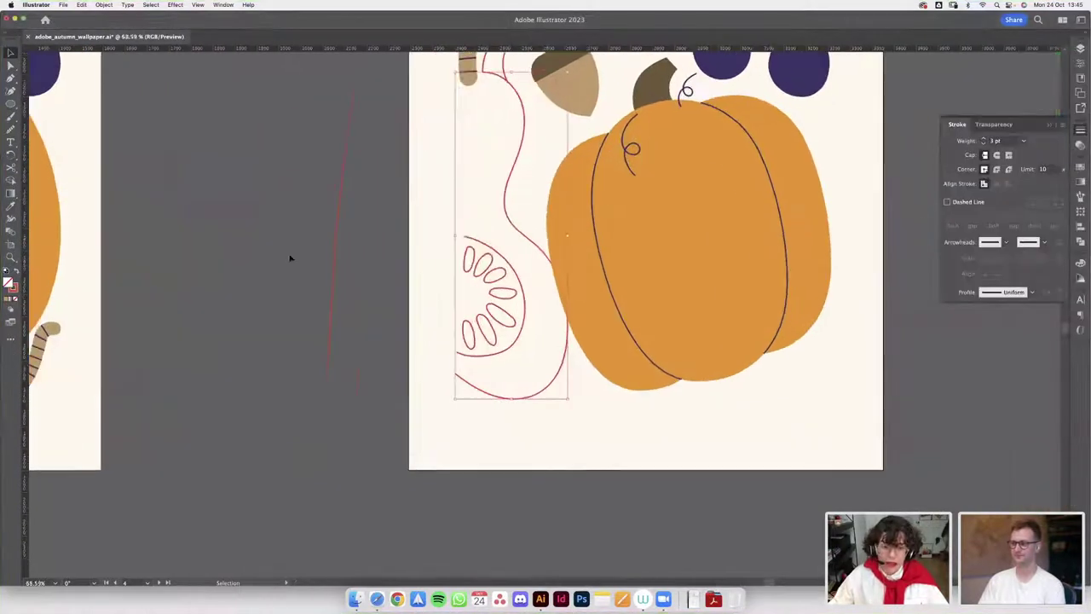
click(11, 128)
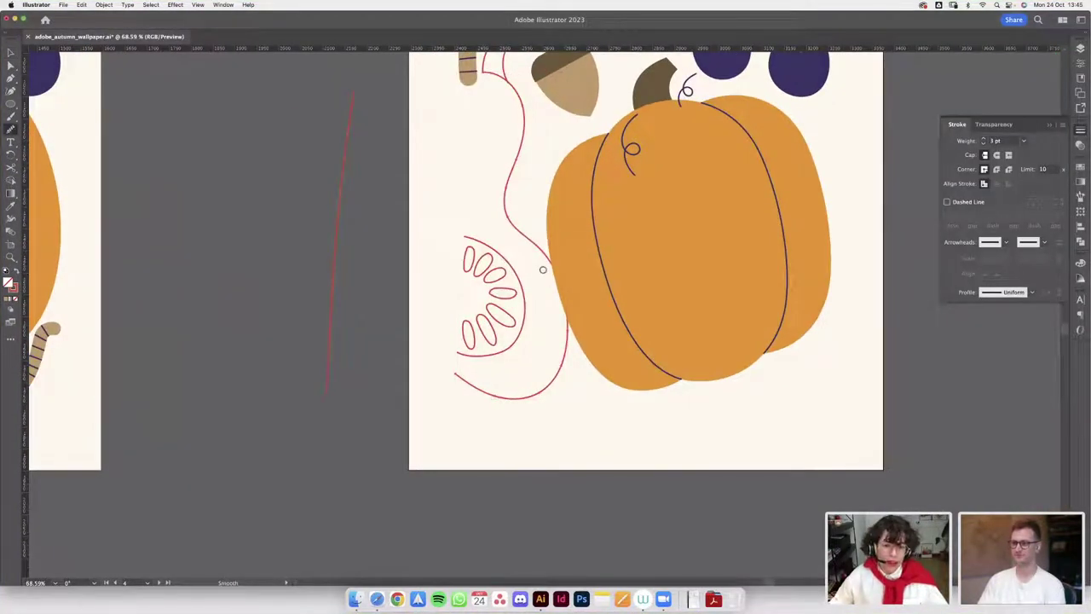
drag(483, 379, 467, 381)
drag(568, 370, 453, 372)
scroll(461, 394, down, 1)
scroll(528, 254, down, 1)
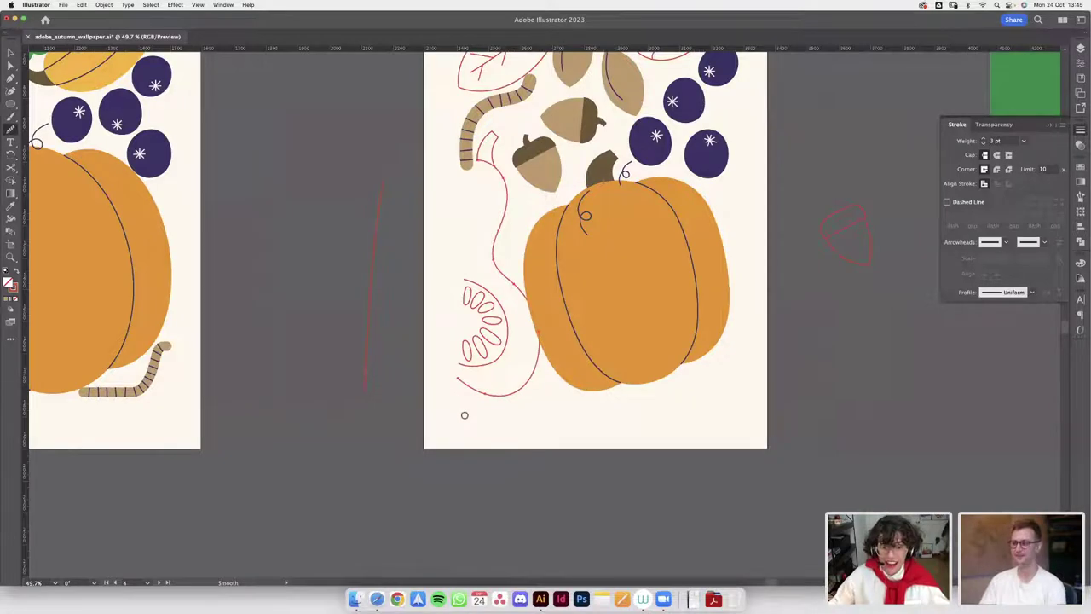
- Isolate the open squash outline and smooth its right side from the narrow waist down to the wide belly
scroll(463, 414, up, 3)
scroll(440, 317, down, 2)
scroll(458, 397, down, 2)
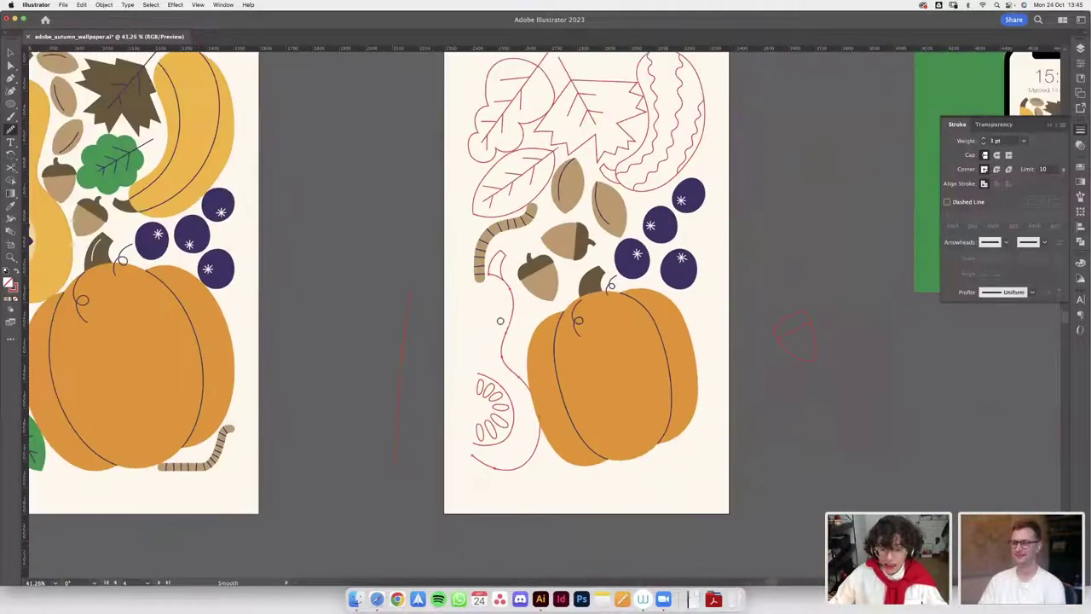
key(v)
double_click(510, 324)
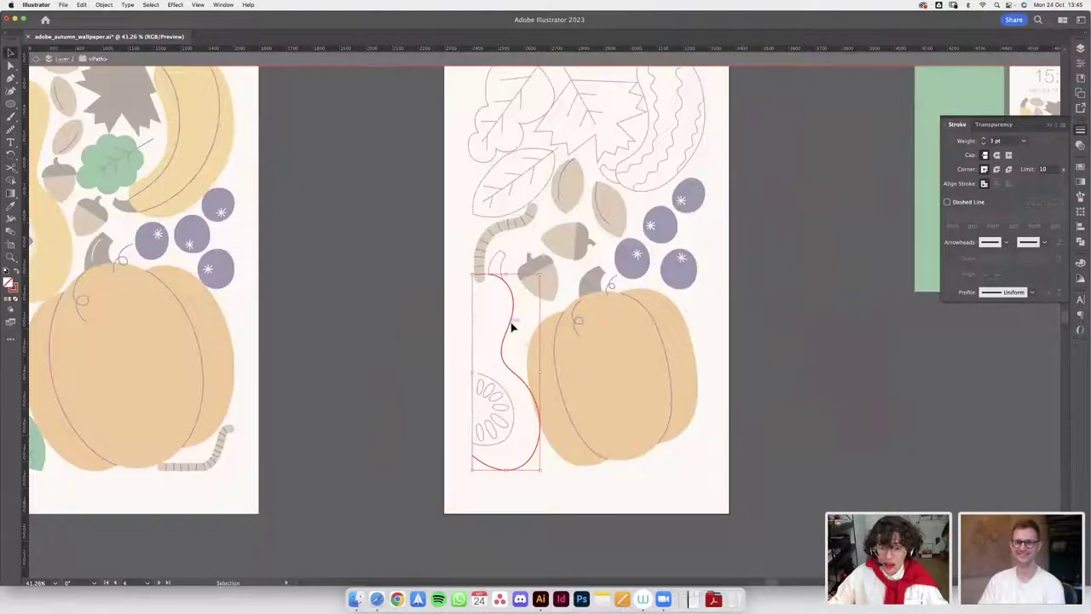
scroll(520, 321, up, 2)
scroll(520, 320, down, 1)
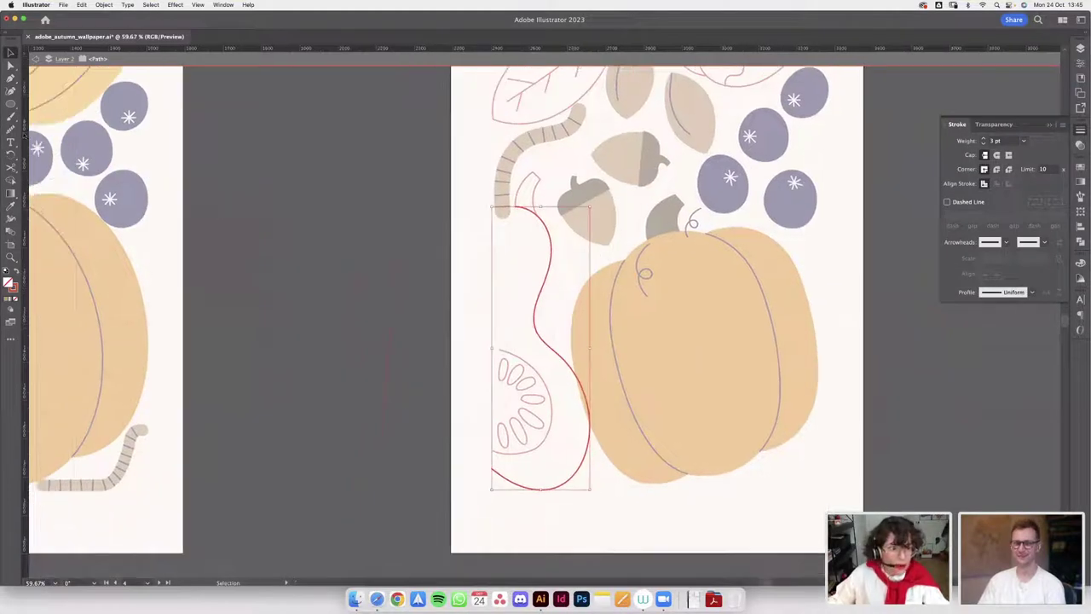
click(10, 129)
drag(537, 309, 595, 414)
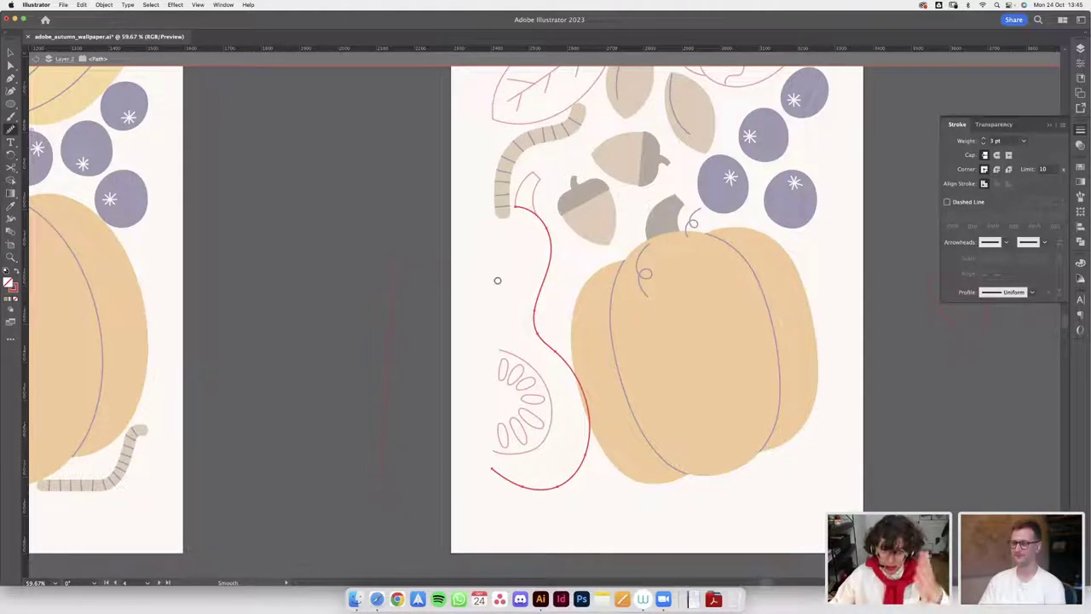
- Close the squash outline with a straight left side between its upper and lower end points using the Pen tool
key(p)
click(515, 207)
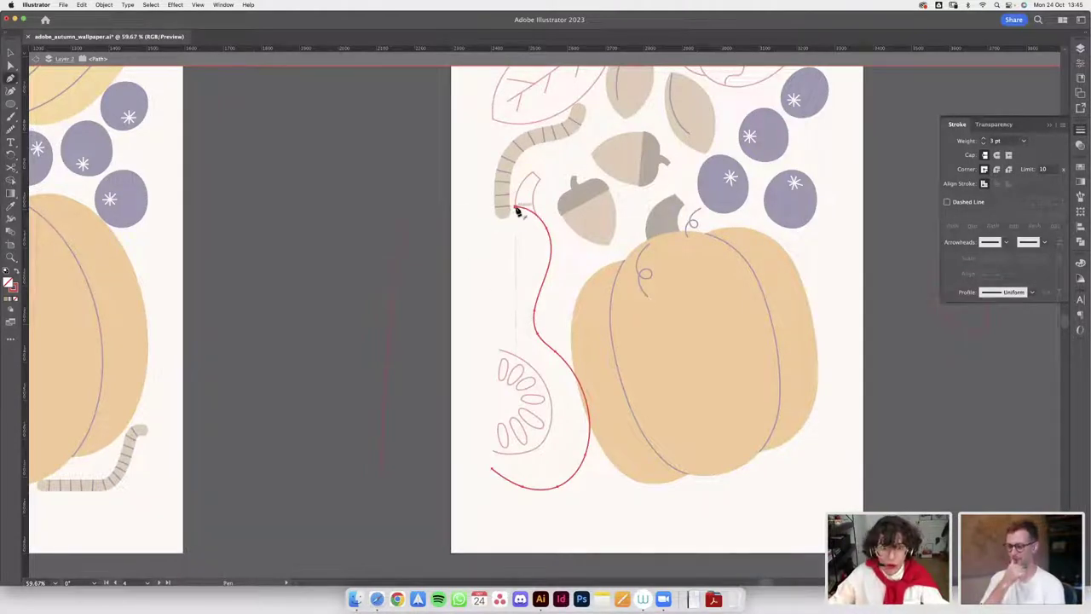
click(493, 471)
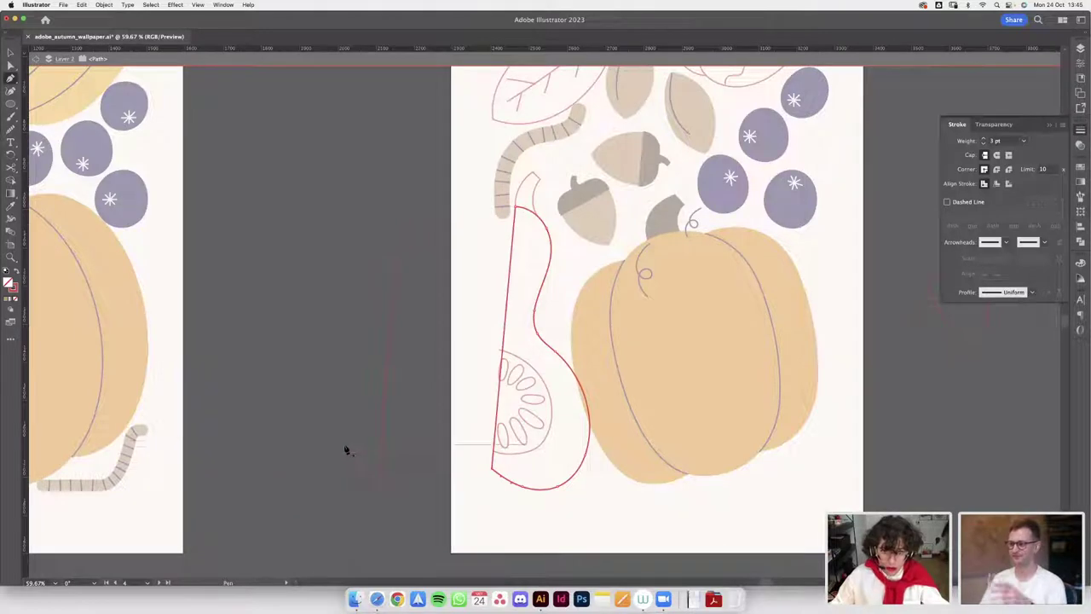
- Fill the squash with the yellow sampled from the finished squash on the neighbouring artboard and leave isolation mode
key(i)
scroll(622, 372, down, 6)
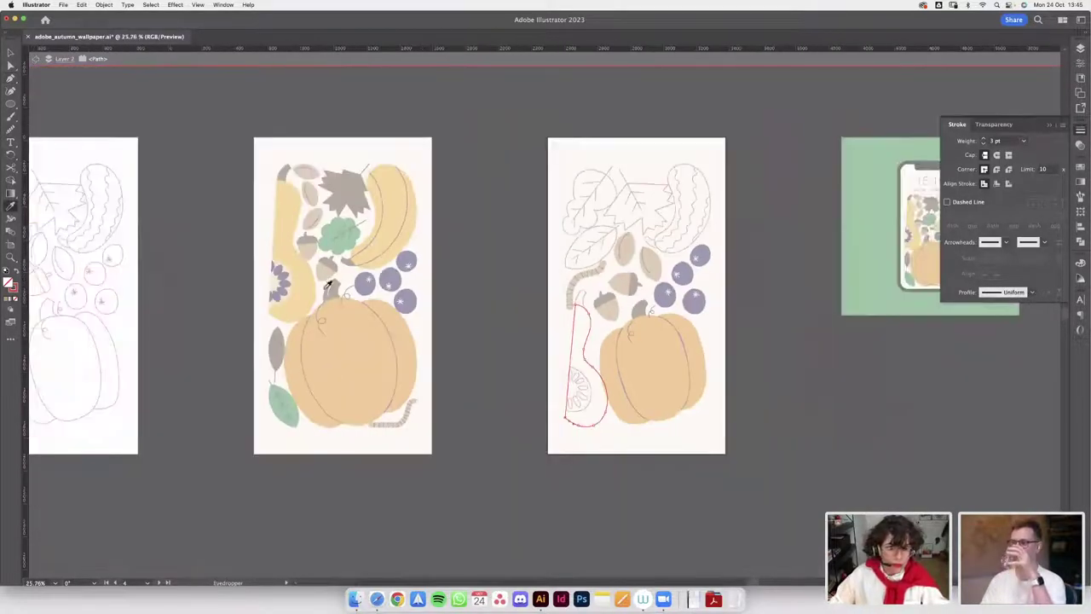
click(294, 289)
scroll(580, 362, up, 3)
key(v)
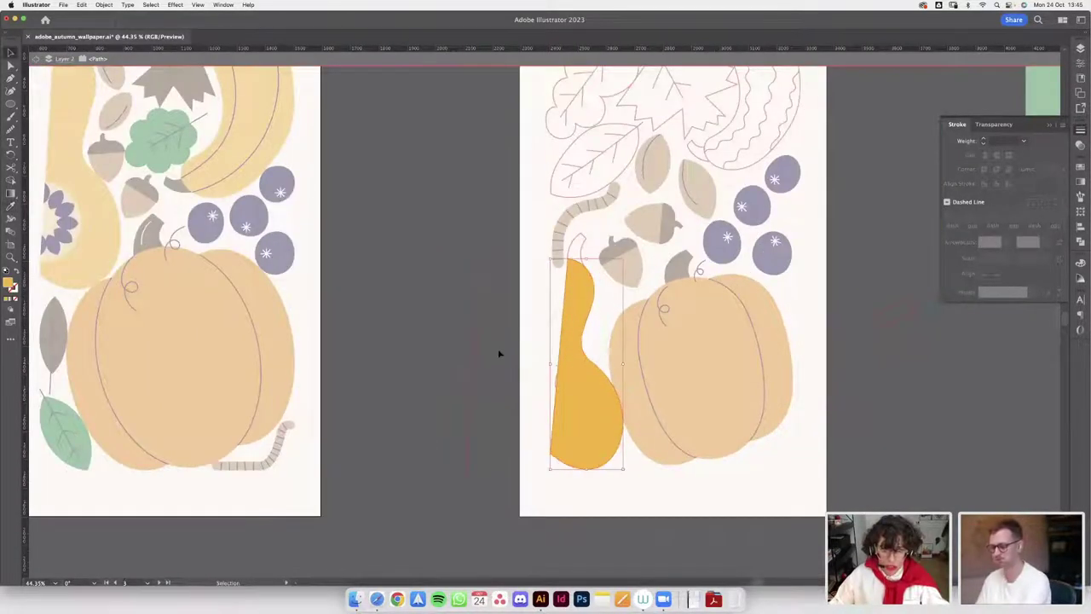
double_click(500, 353)
scroll(575, 431, up, 3)
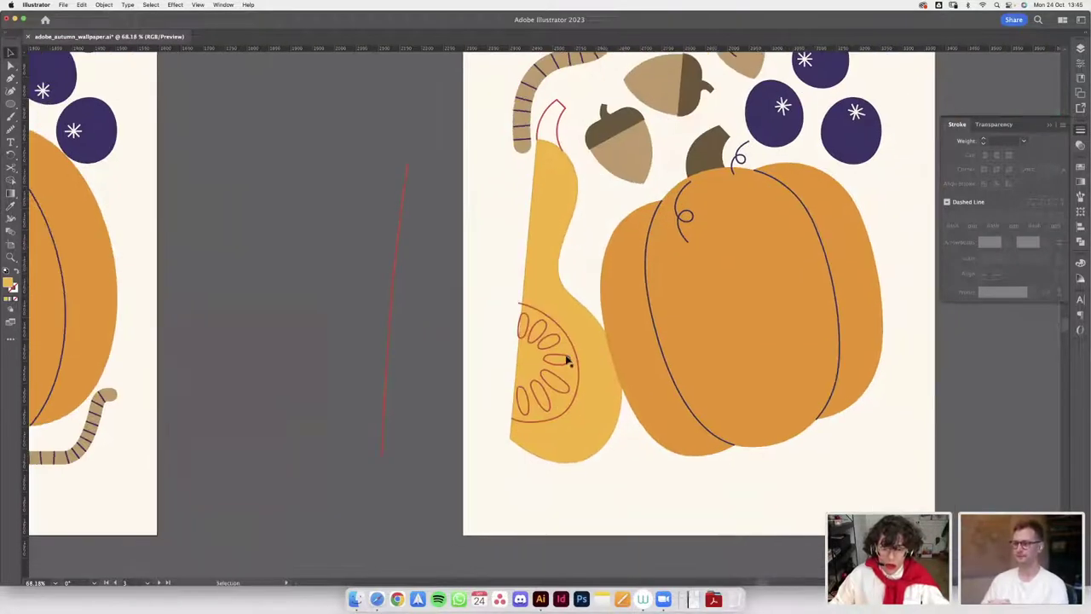
- Examine the stem outline, the inner curve and the overall shape of the yellow squash against the finished version
click(571, 366)
scroll(578, 290, down, 4)
scroll(554, 256, up, 4)
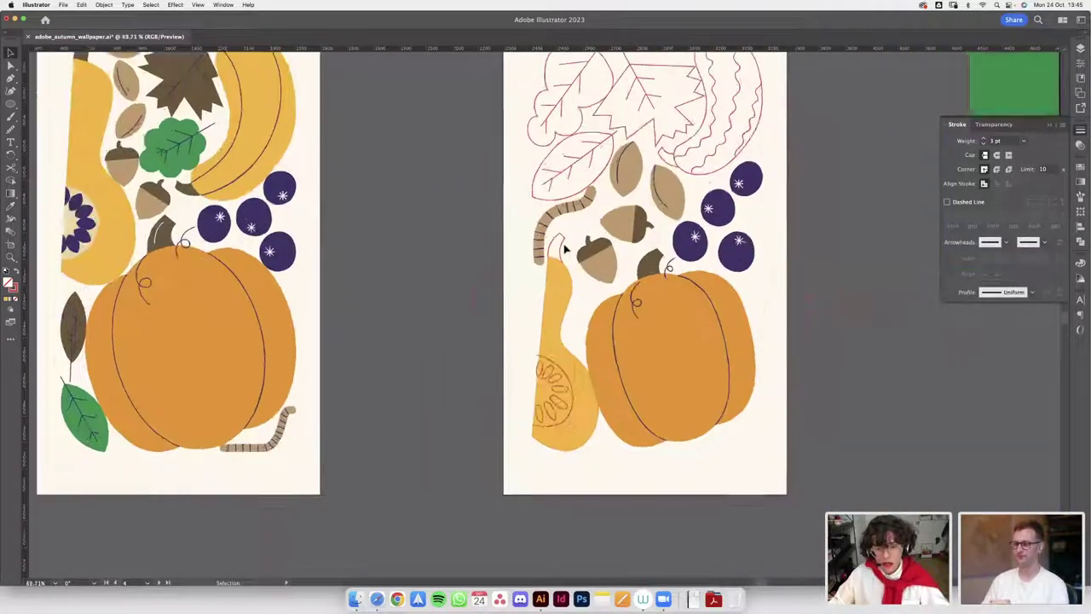
click(548, 245)
scroll(551, 248, up, 3)
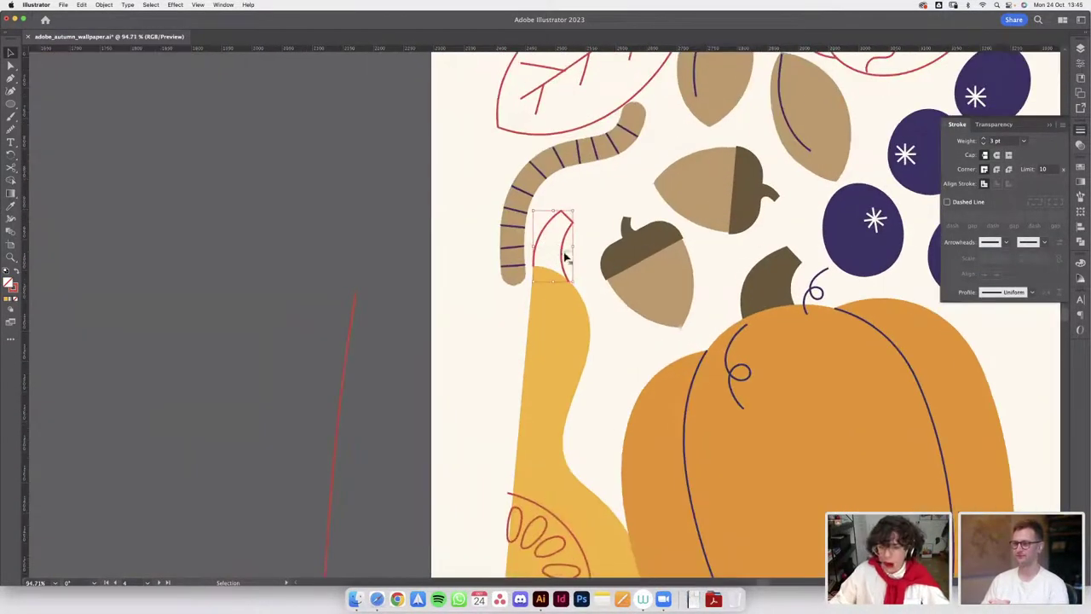
scroll(565, 256, up, 4)
scroll(534, 250, down, 2)
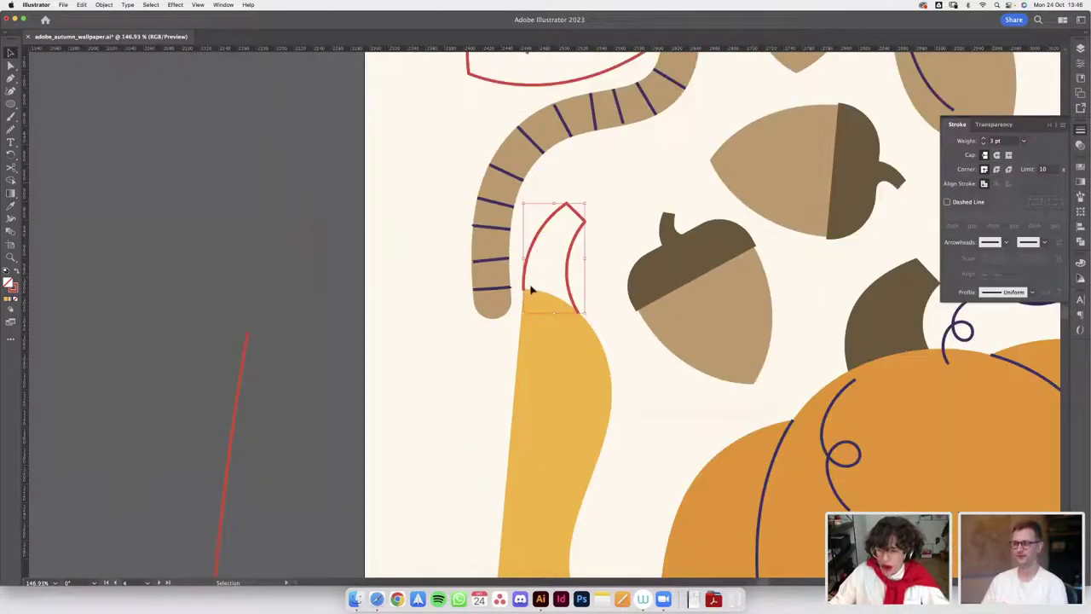
scroll(540, 289, down, 3)
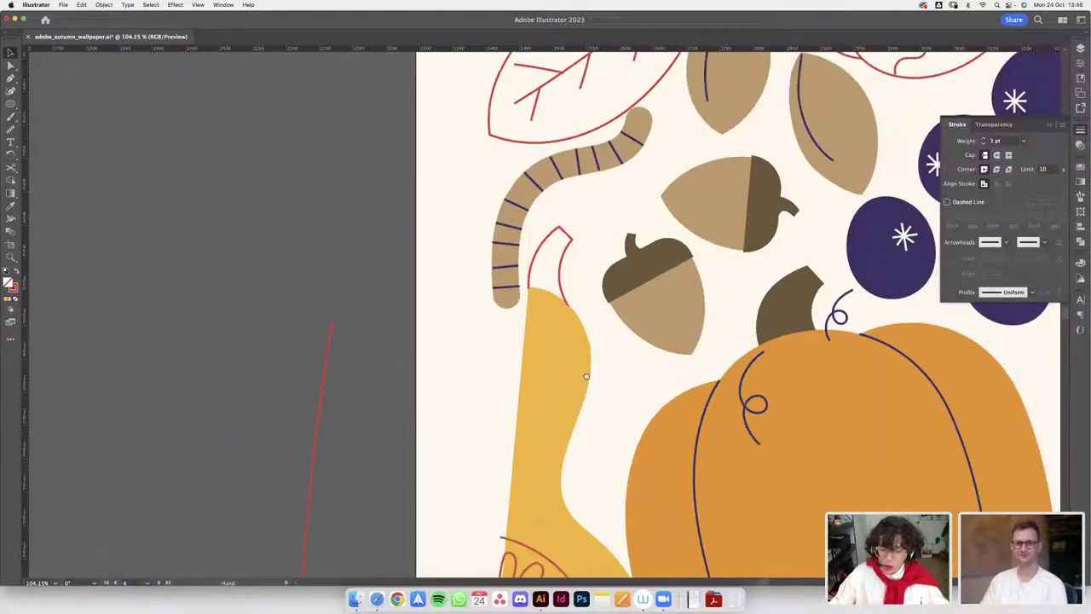
drag(585, 377, 624, 288)
scroll(631, 298, right, 2)
scroll(568, 307, down, 4)
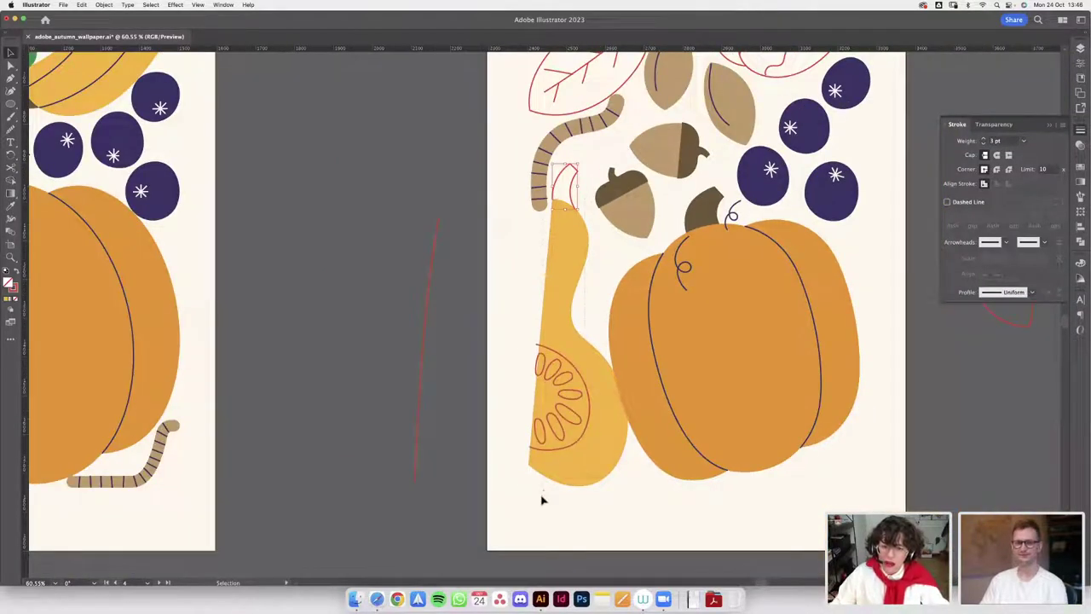
drag(541, 501, 544, 502)
shift+click(537, 205)
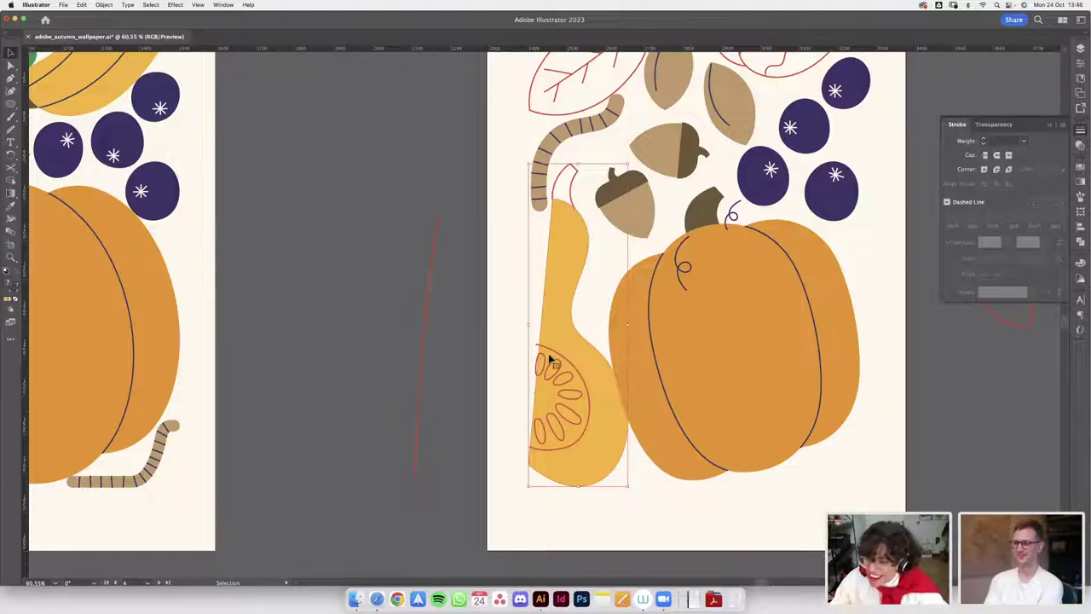
- Move the seven red seed outlines from the squash onto the pasteboard and delete the leftover straight red line there
scroll(497, 355, up, 3)
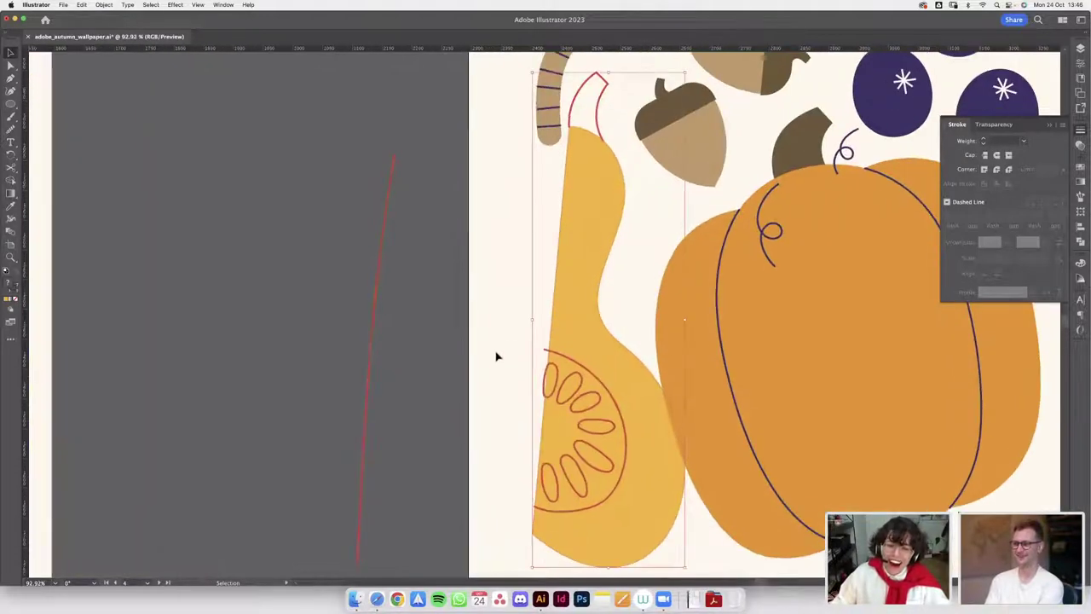
scroll(597, 388, right, 1)
click(575, 356)
scroll(575, 361, up, 2)
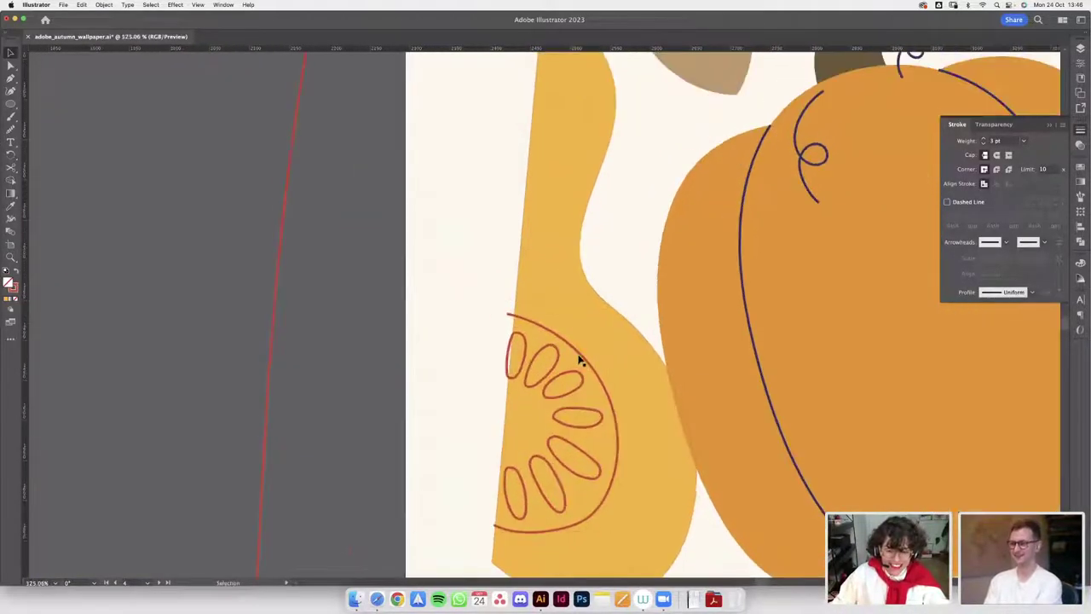
click(523, 364)
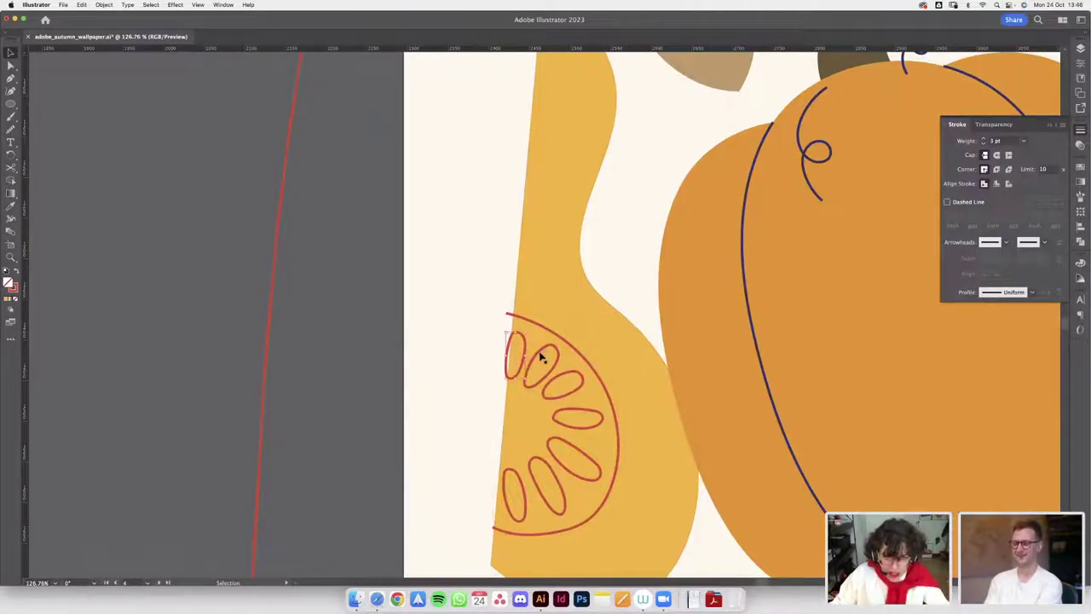
shift+click(539, 353)
shift+click(584, 418)
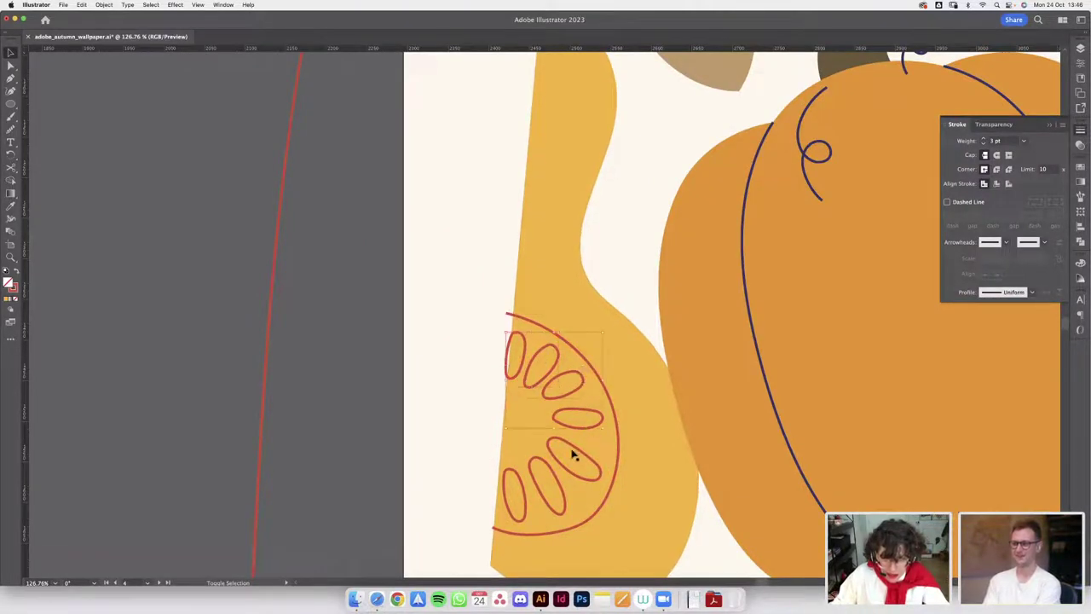
shift+click(549, 466)
shift+click(511, 471)
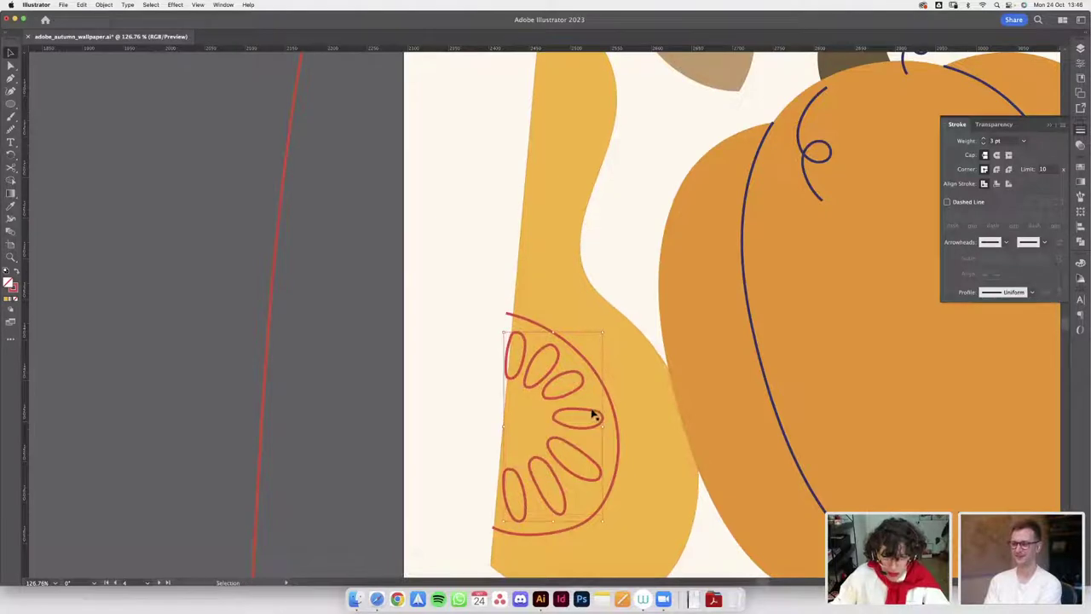
scroll(590, 414, down, 4)
drag(587, 426, 353, 369)
scroll(447, 333, left, 2)
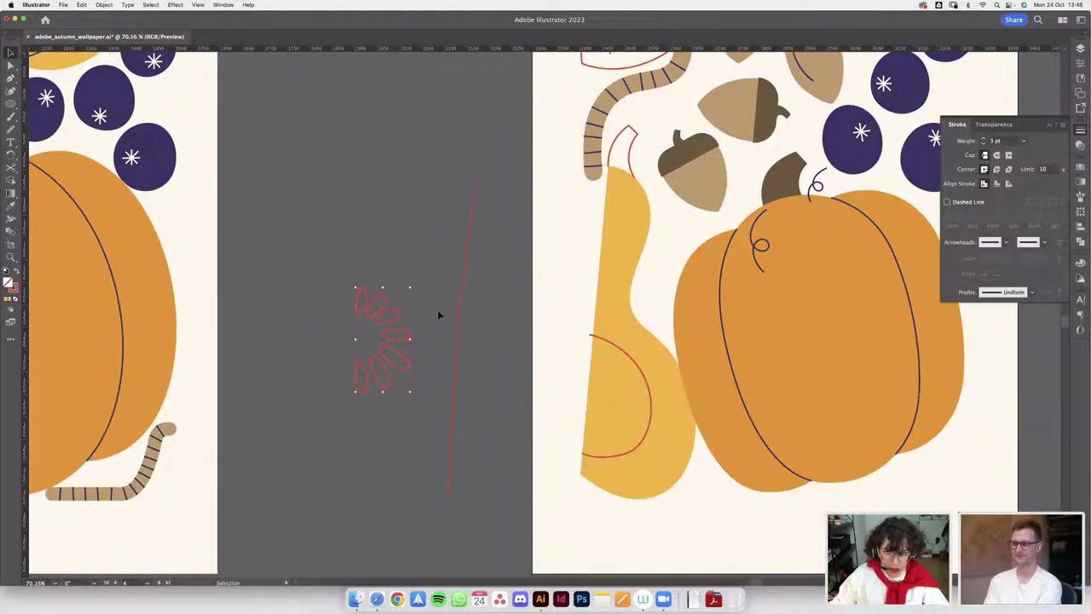
click(459, 316)
scroll(484, 325, up, 4)
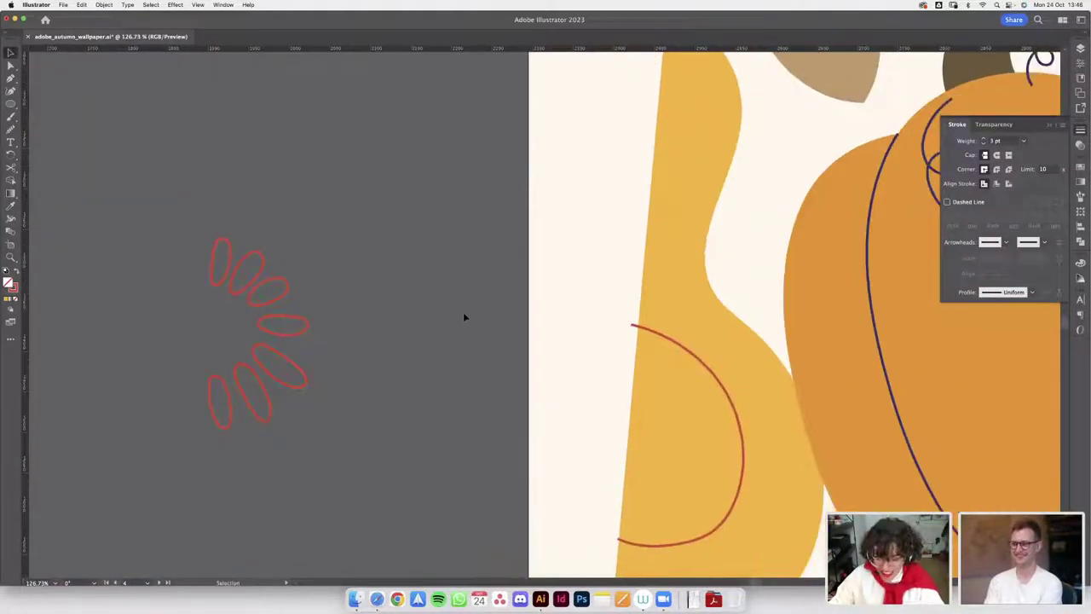
- Draw a large and a small circle on the pasteboard beside the seeds and place an overlapping copy of the small one to its right
key(l)
mouse_move(438, 351)
mouse_down()
mouse_move(498, 388)
mouse_move(503, 418)
mouse_move(537, 388)
mouse_up()
mouse_move(452, 220)
mouse_down()
mouse_move(491, 227)
mouse_move(535, 282)
mouse_up()
key(l)
key(v)
drag(518, 222, 556, 222)
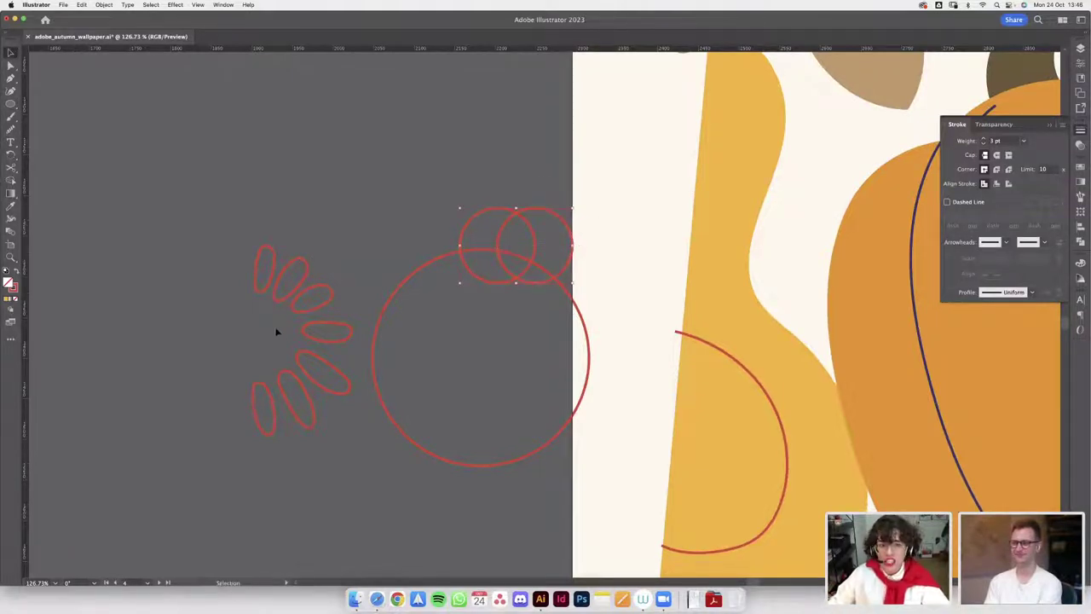
- Intersect the two small circles into a pointed seed and place it inside the large circle with its tip at the circle's top
scroll(276, 332, down, 5)
scroll(365, 205, up, 3)
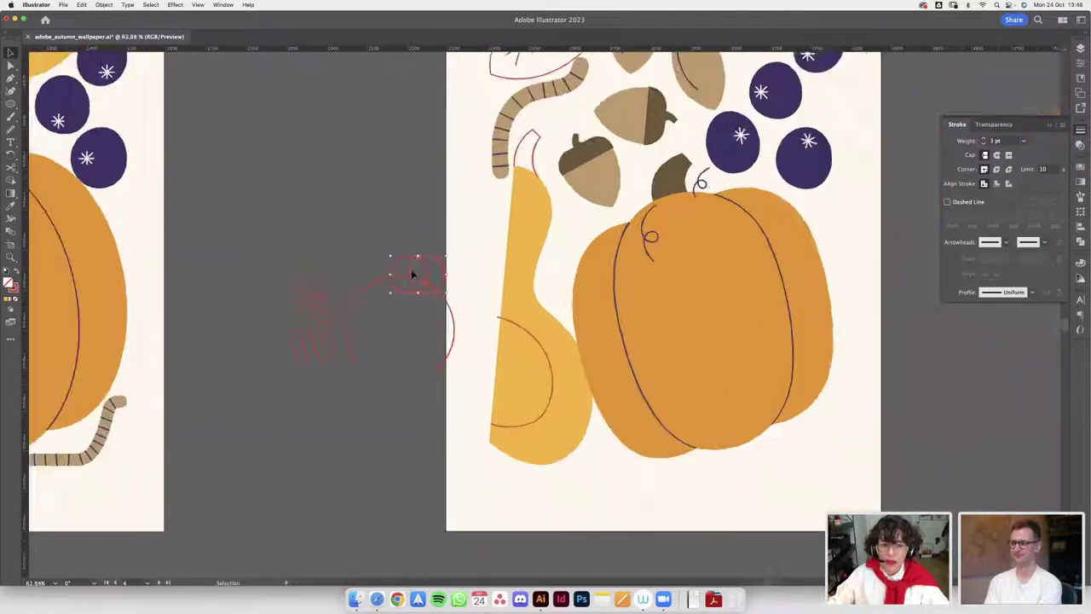
scroll(412, 273, up, 3)
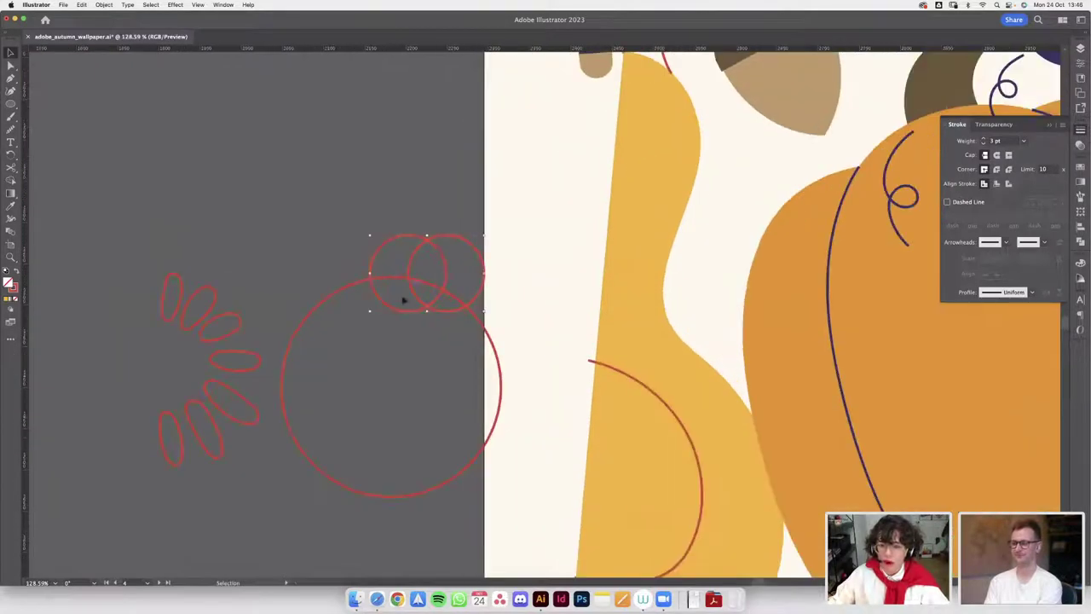
click(1080, 241)
click(990, 189)
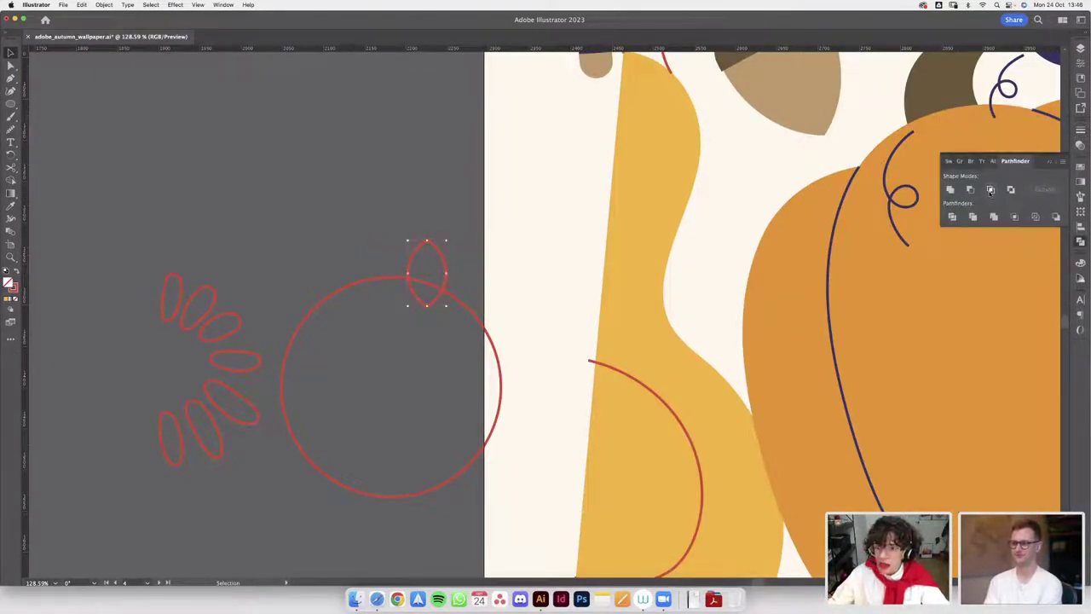
scroll(445, 277, up, 1)
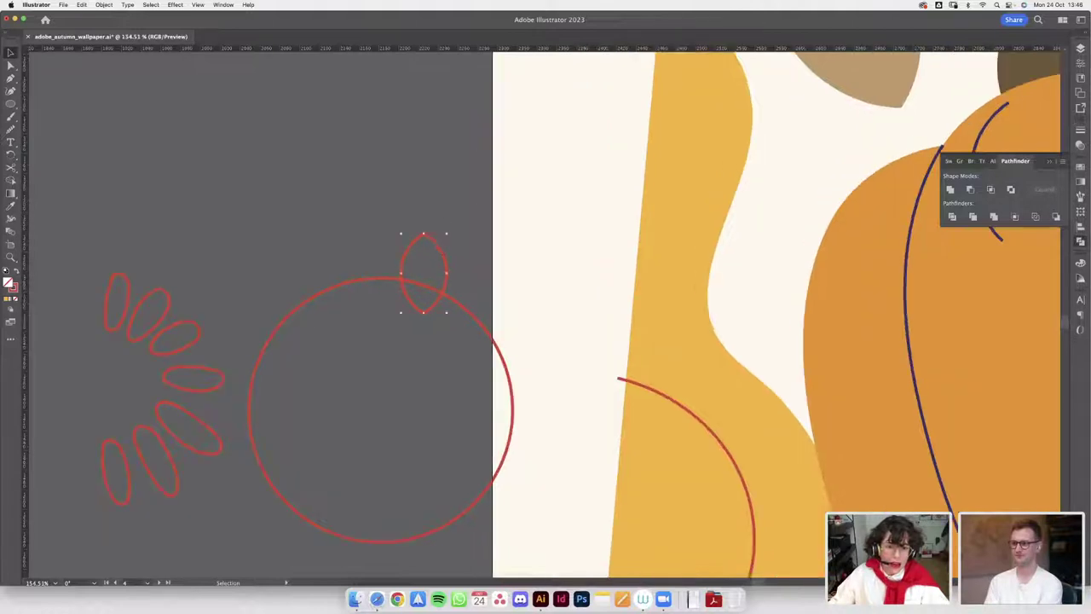
drag(435, 241, 391, 285)
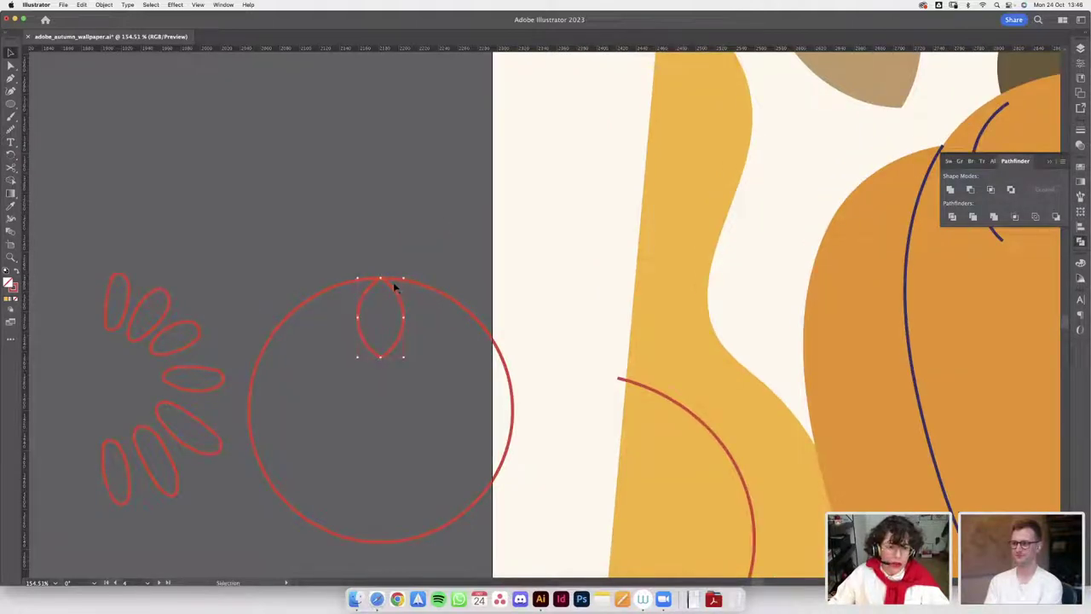
- Check the seed tip's fit at the large circle's top, open the Align options, and select the seed and circle together
scroll(391, 282, up, 3)
click(426, 282)
key(super+2)
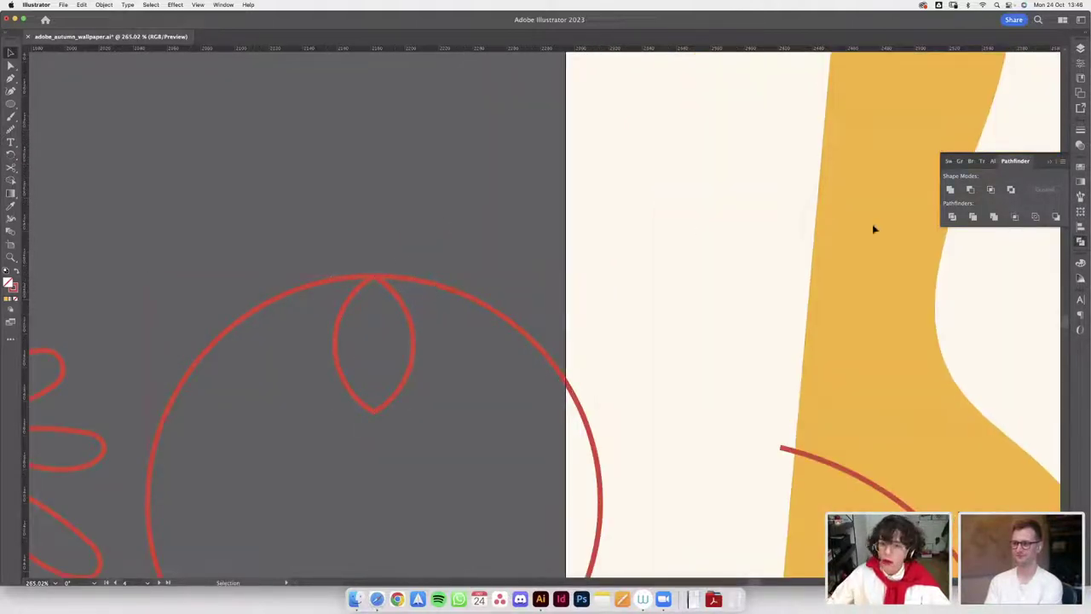
click(424, 285)
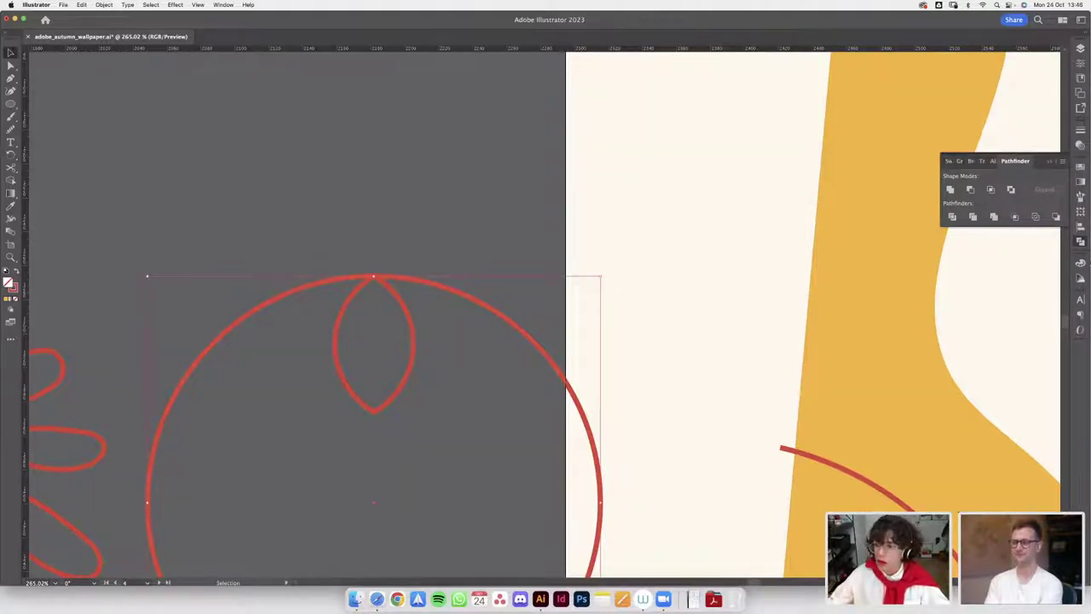
click(1079, 226)
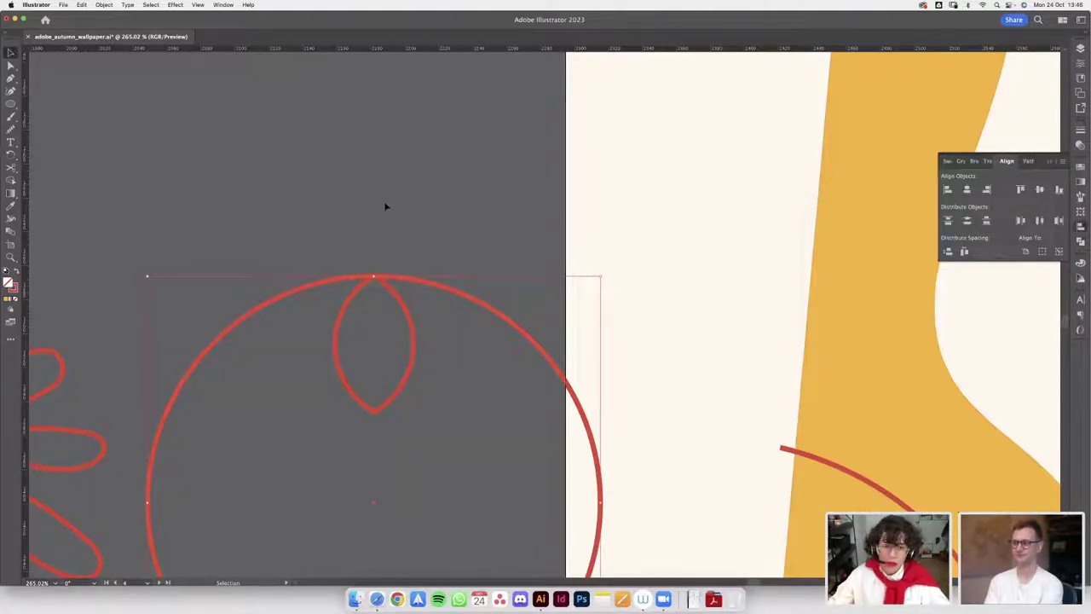
click(382, 206)
scroll(383, 206, down, 3)
drag(352, 315, 443, 197)
scroll(369, 319, down, 4)
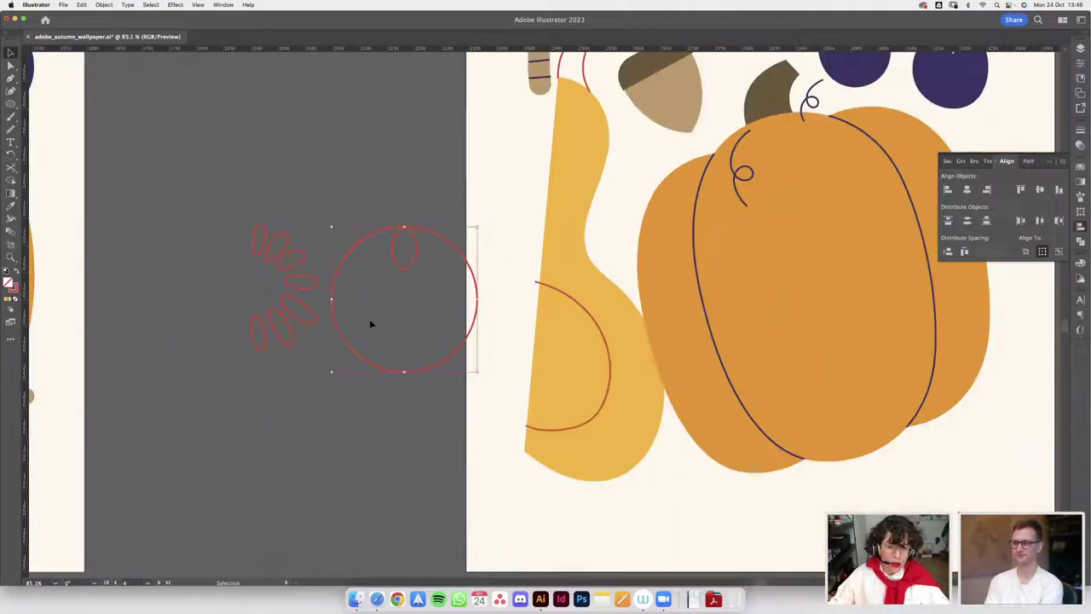
right_click(375, 296)
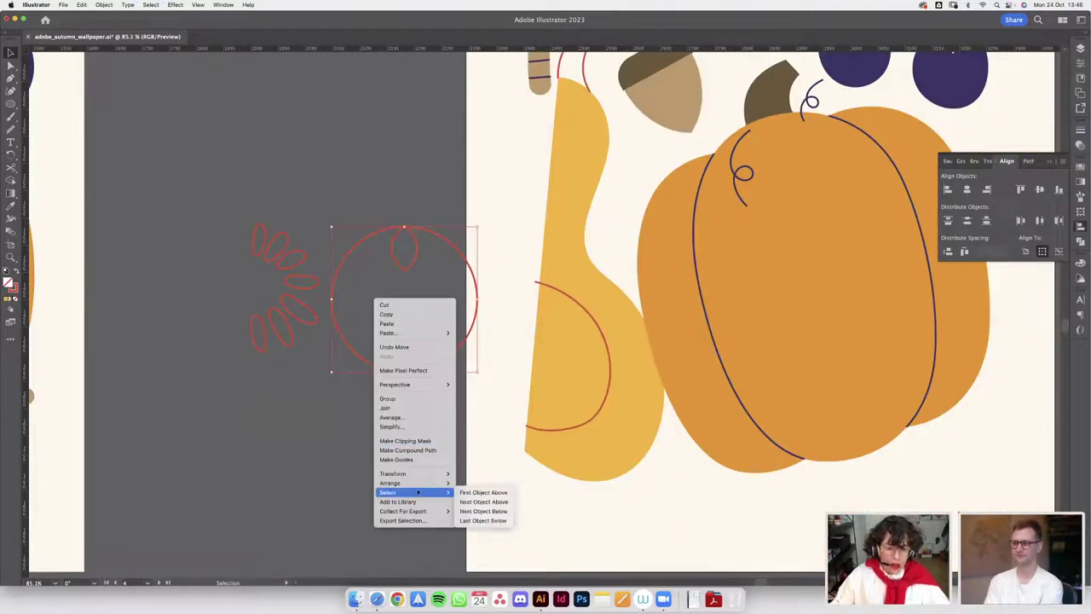
mouse_move(431, 473)
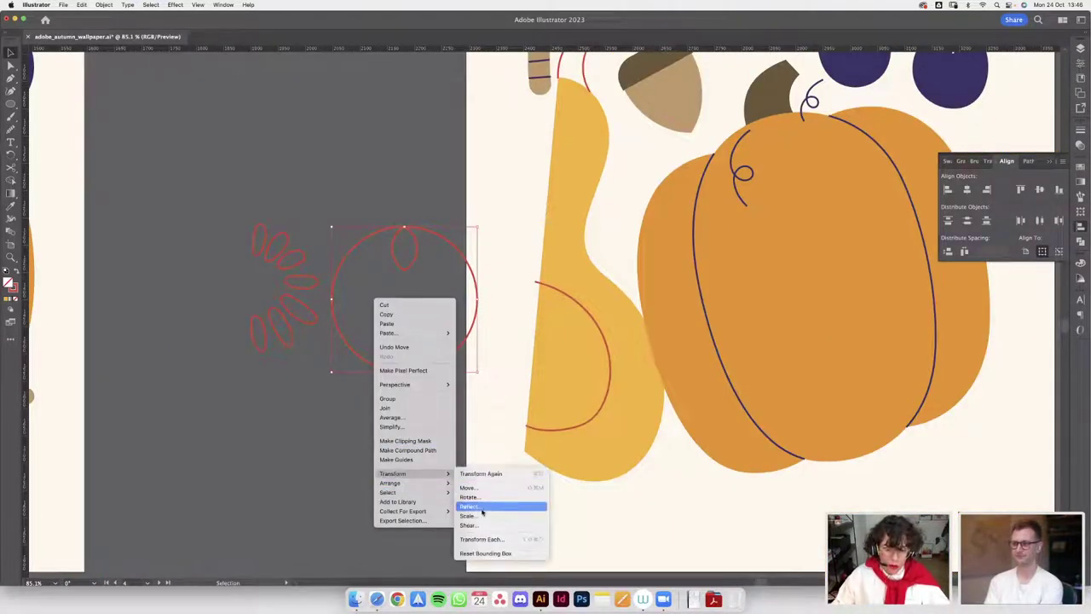
click(484, 499)
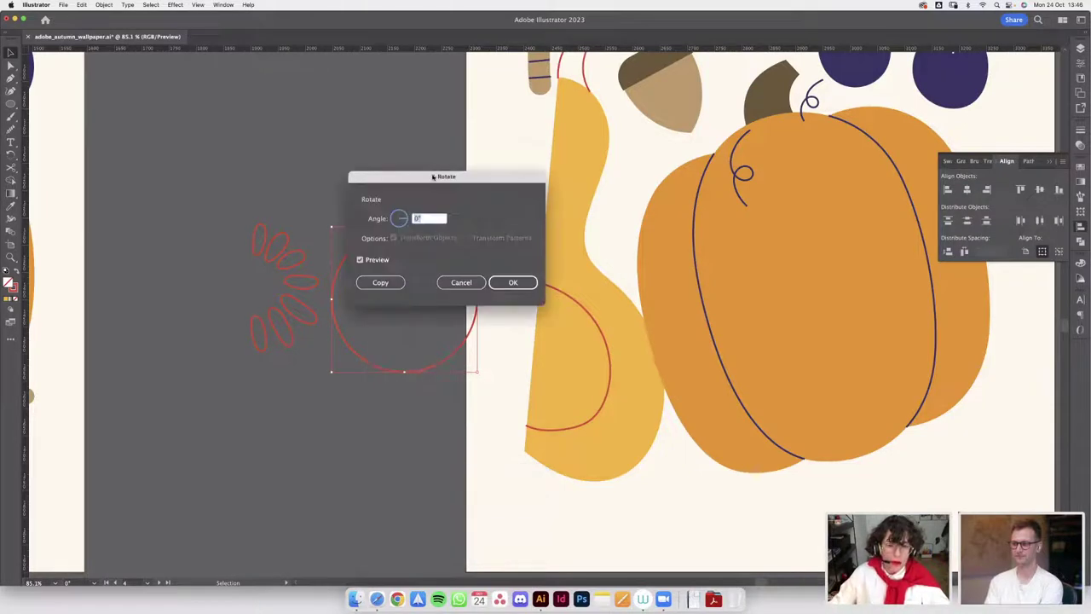
drag(433, 177, 537, 89)
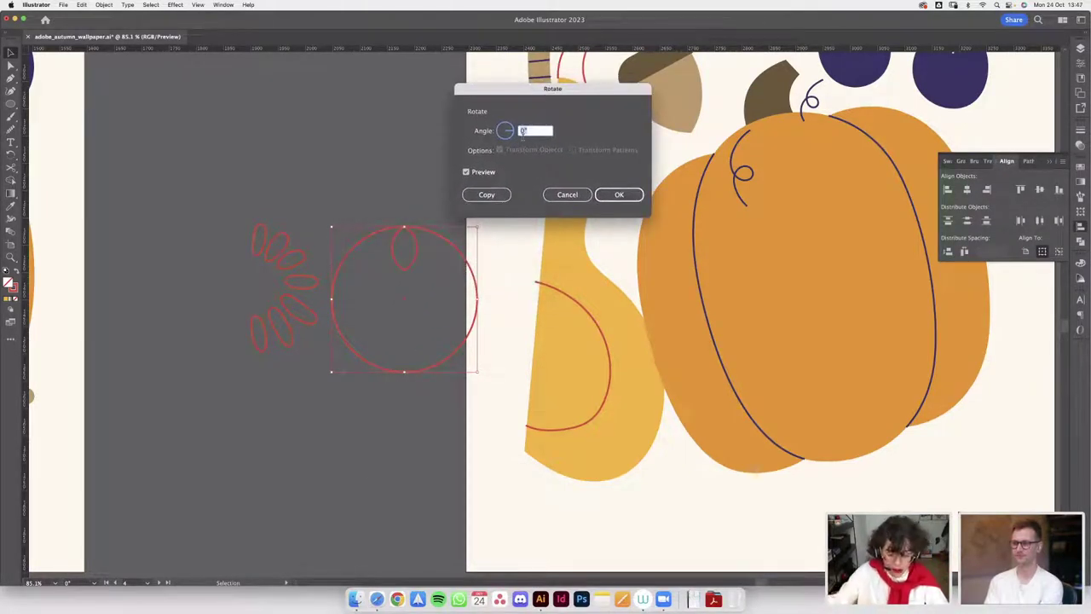
right_click(564, 245)
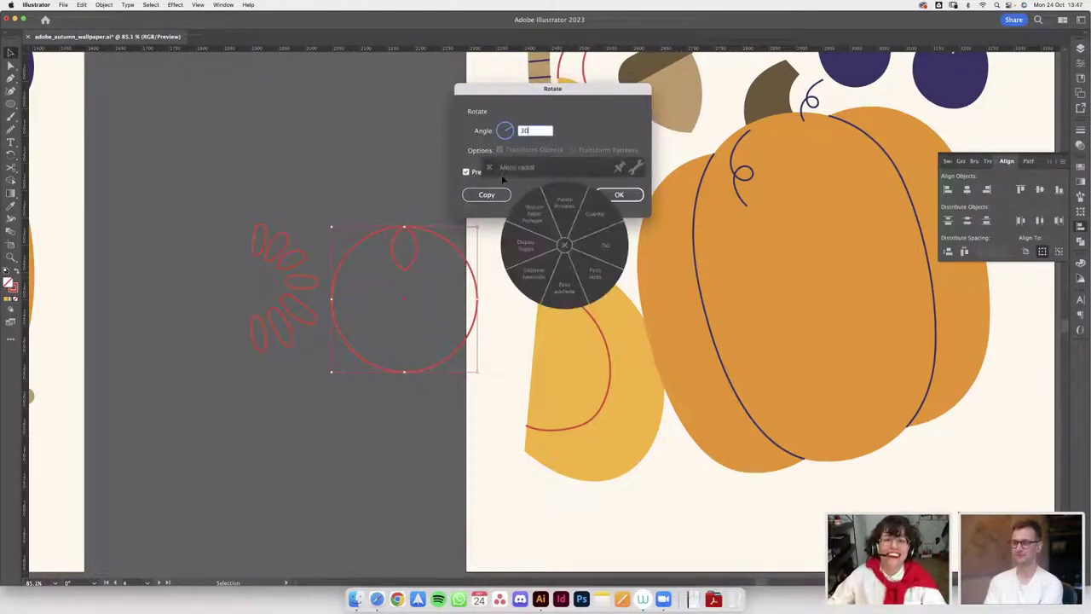
key(Escape)
click(491, 168)
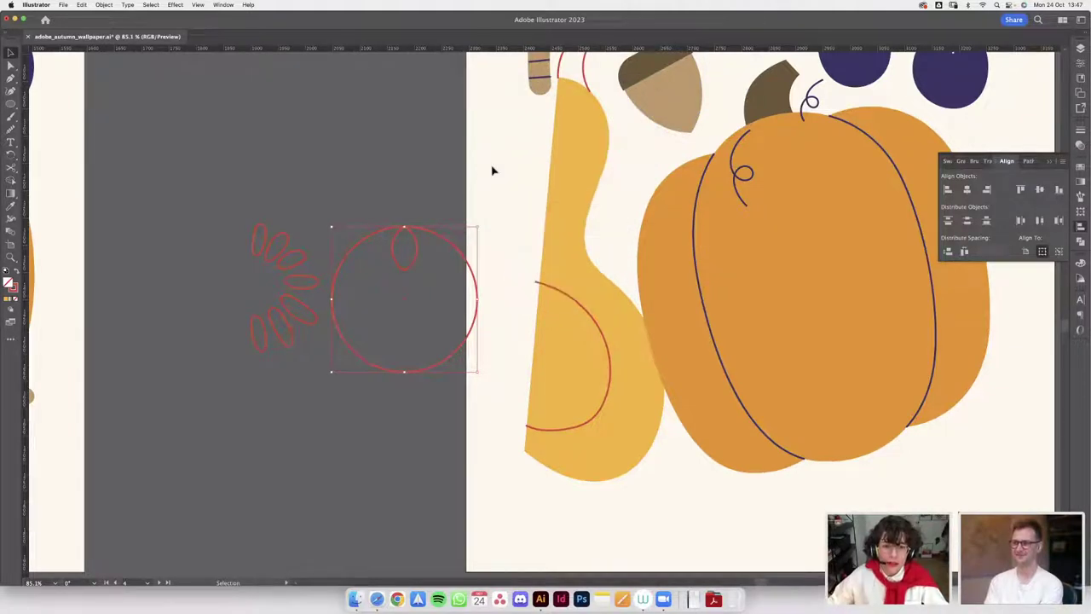
- Preview rotating the seed and large circle together by 30°, 25° and 22.5°
right_click(414, 239)
mouse_move(452, 413)
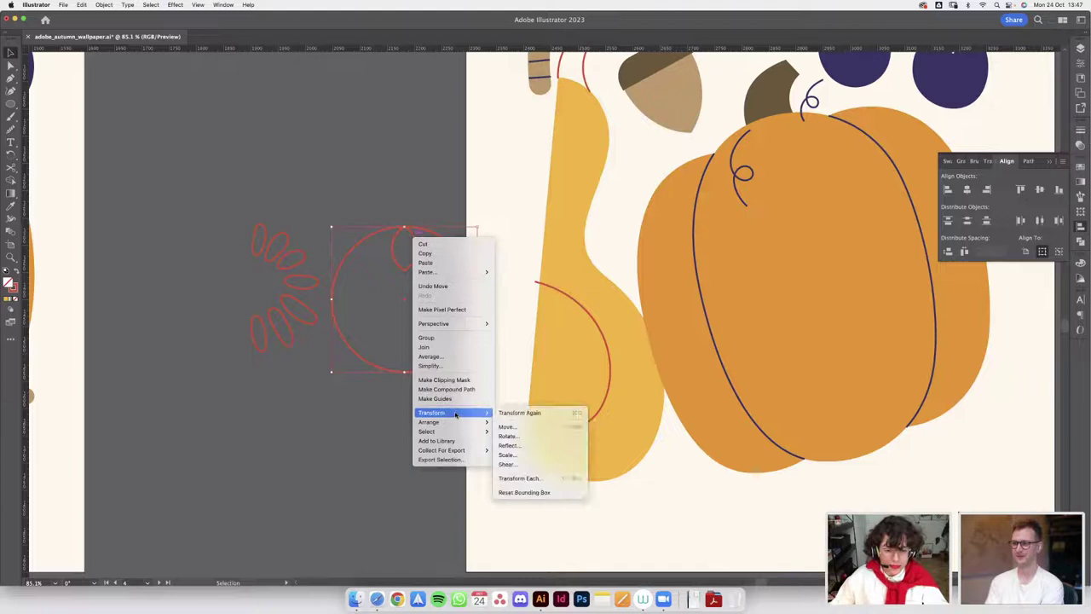
click(542, 437)
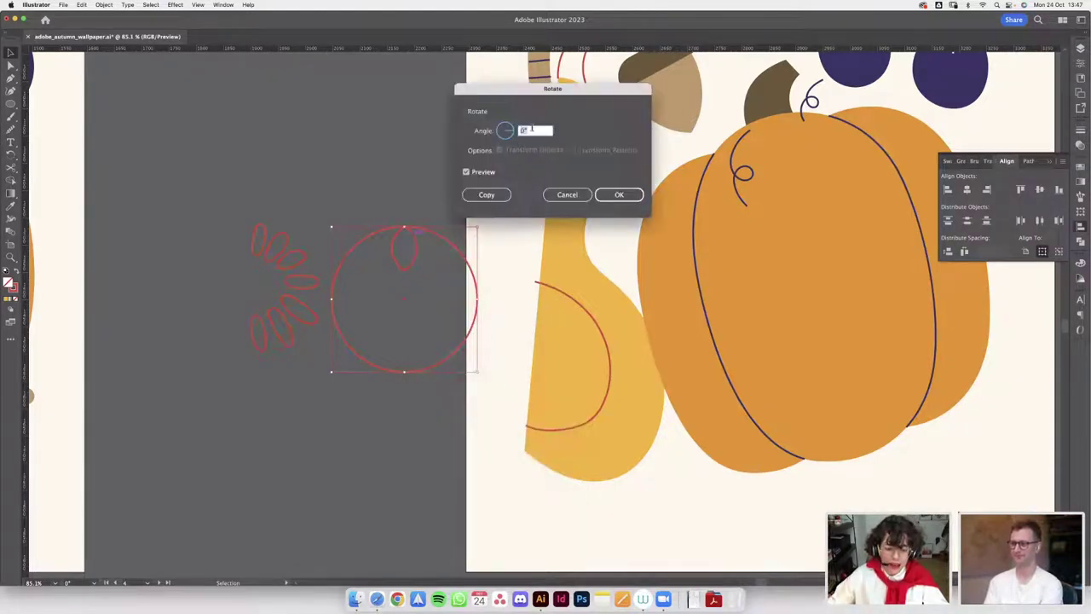
click(466, 172)
double_click(524, 130)
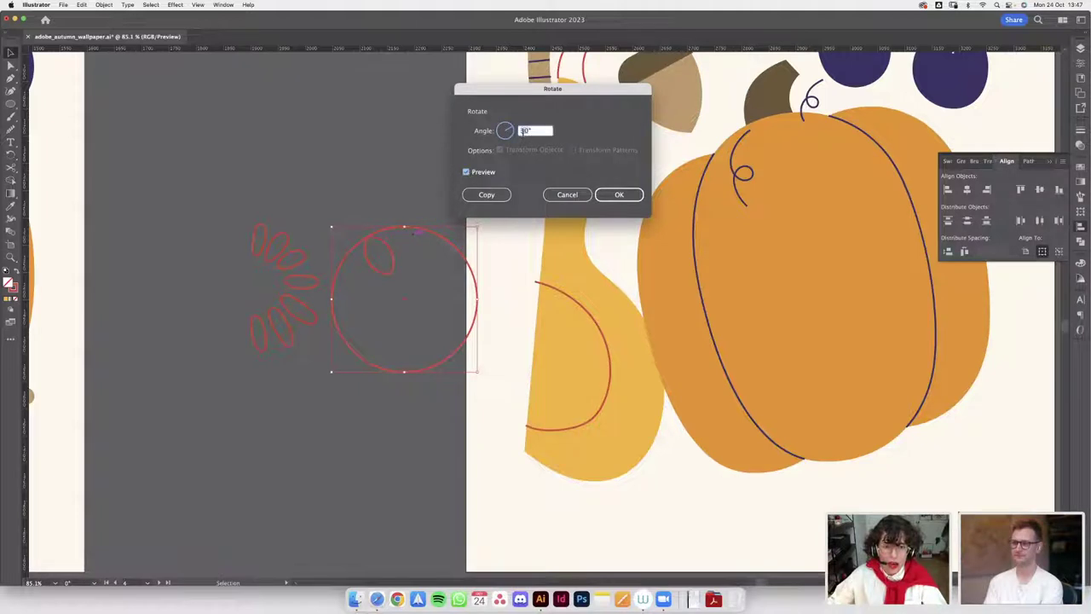
text(25)
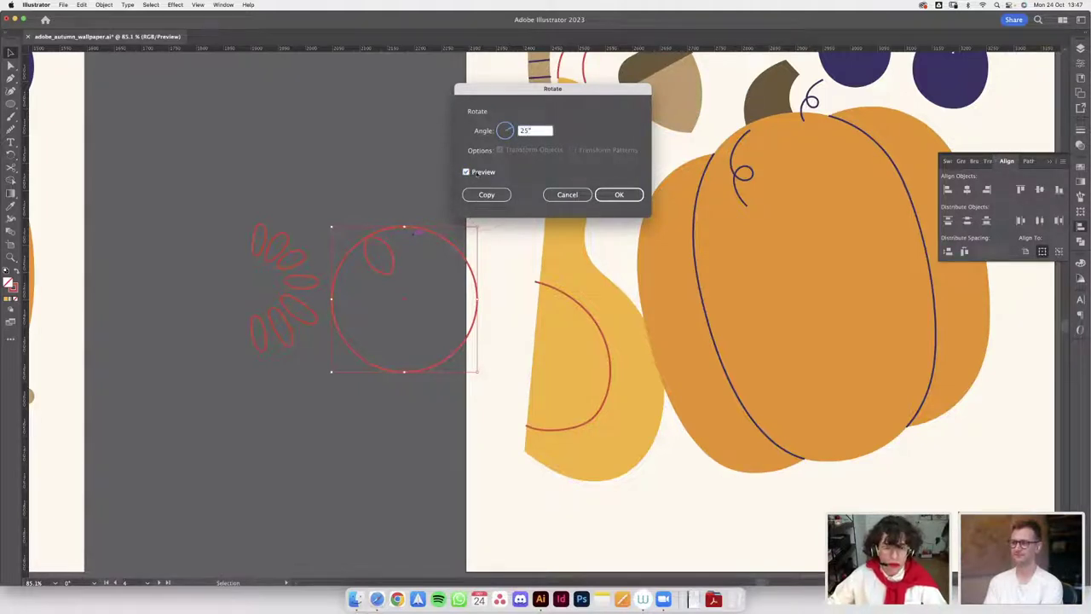
click(466, 173)
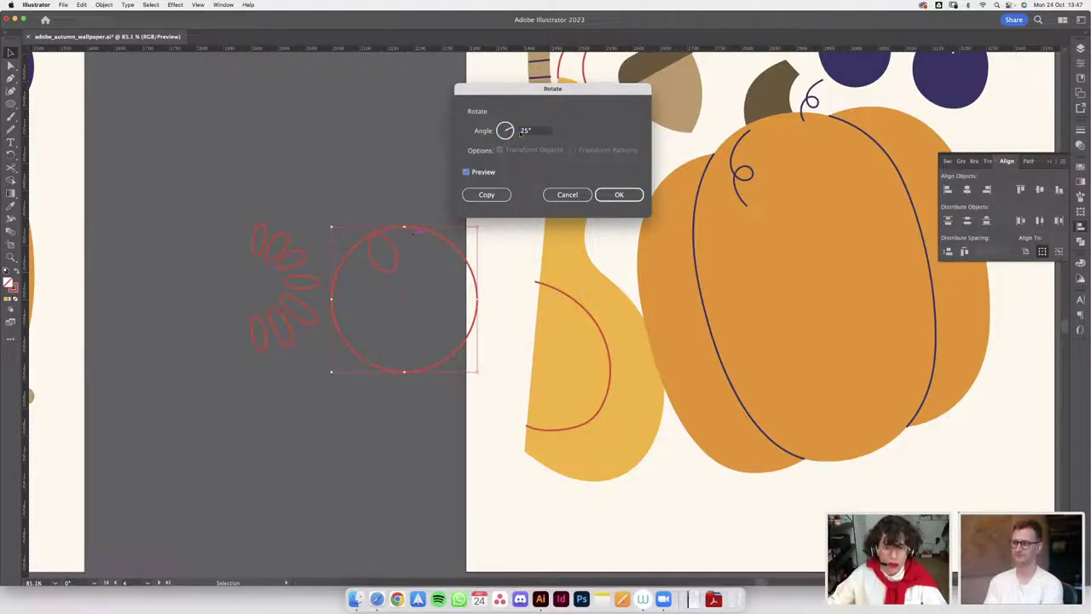
double_click(523, 131)
text(2.)
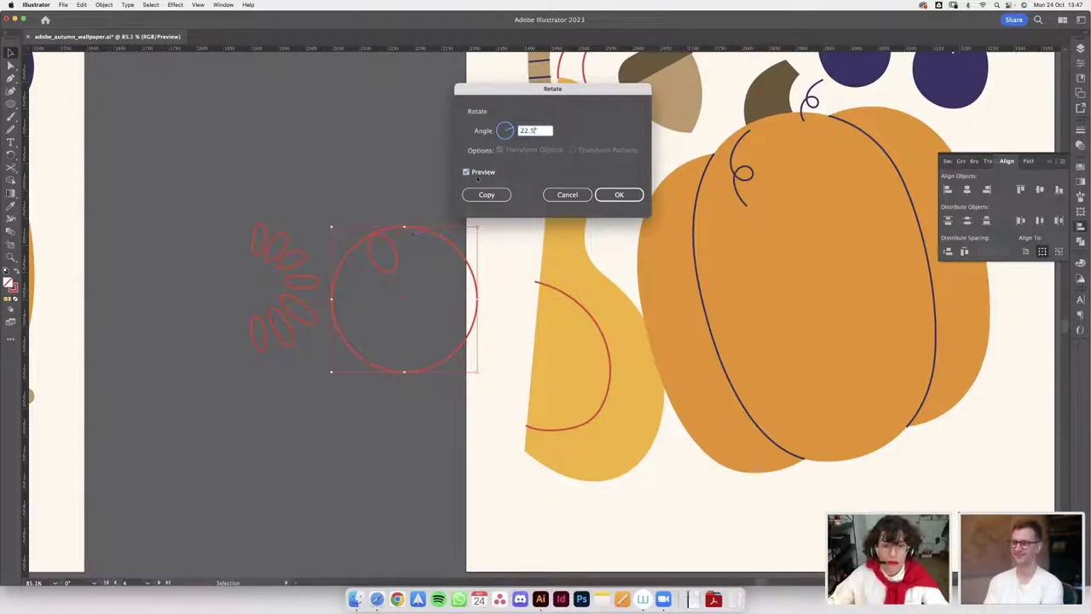
click(482, 173)
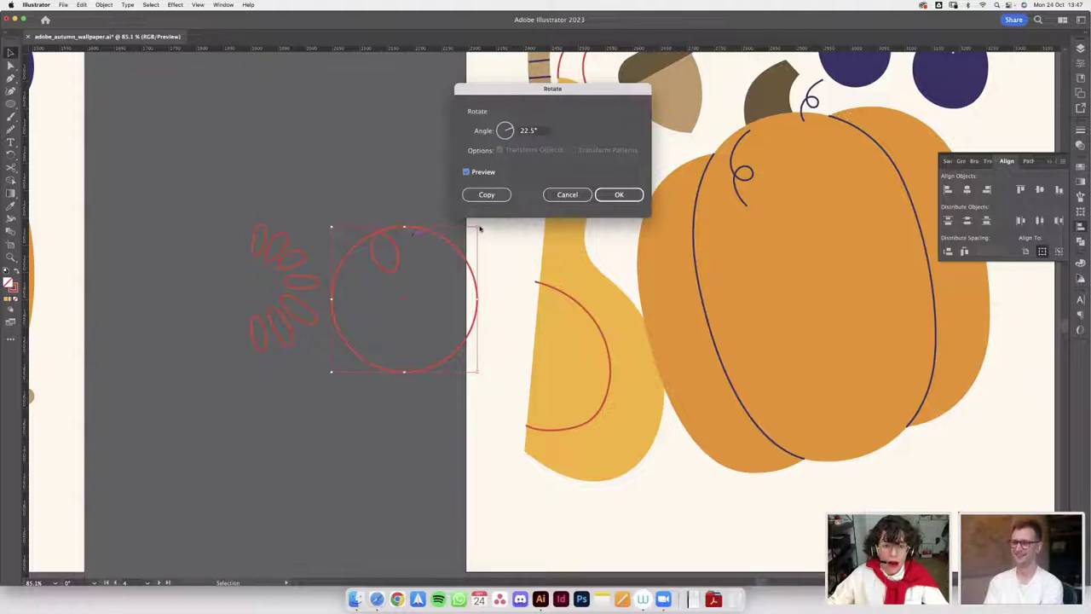
- Make a copy of the seed and large circle rotated by -22.5°
double_click(524, 131)
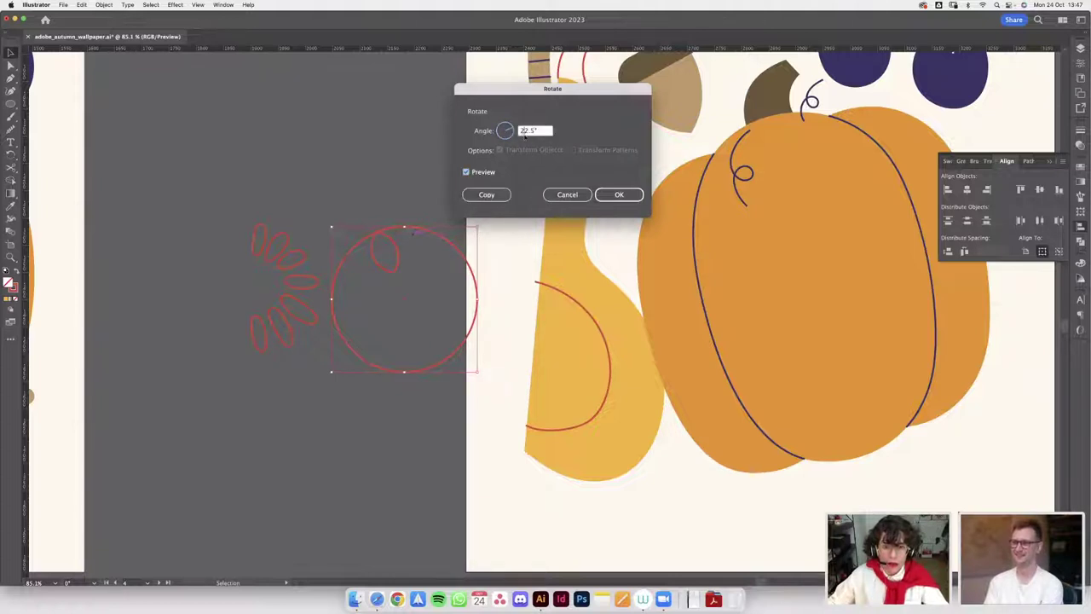
text(-23)
key(Tab)
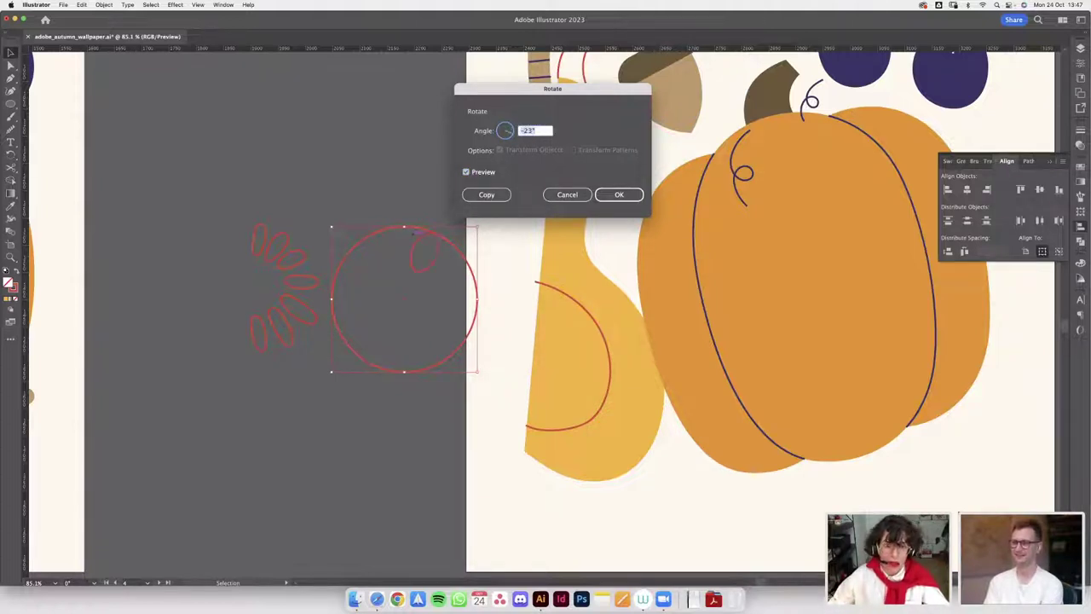
click(532, 130)
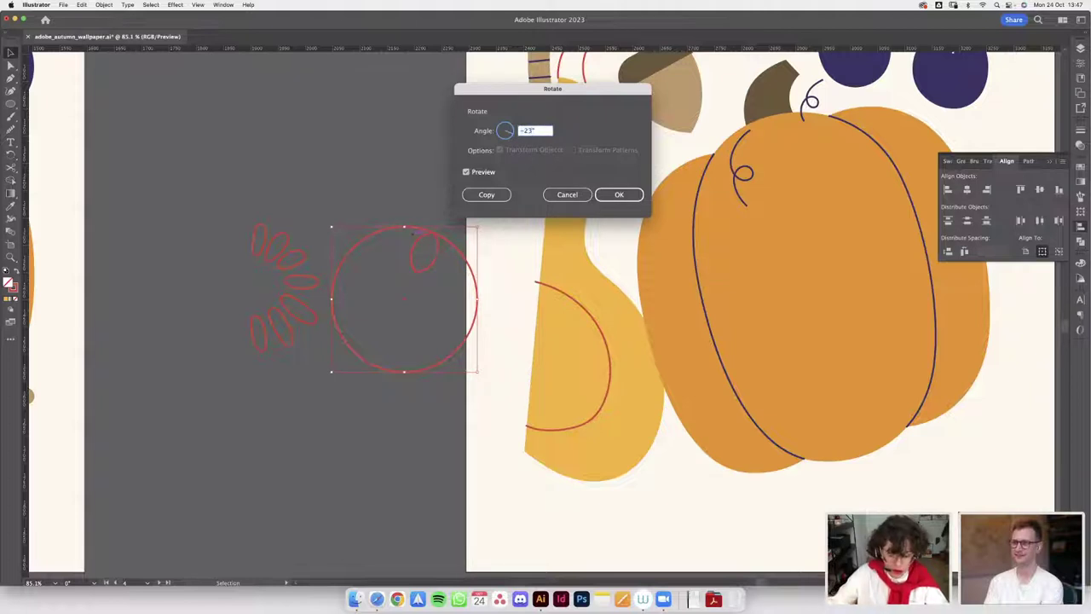
text(.5)
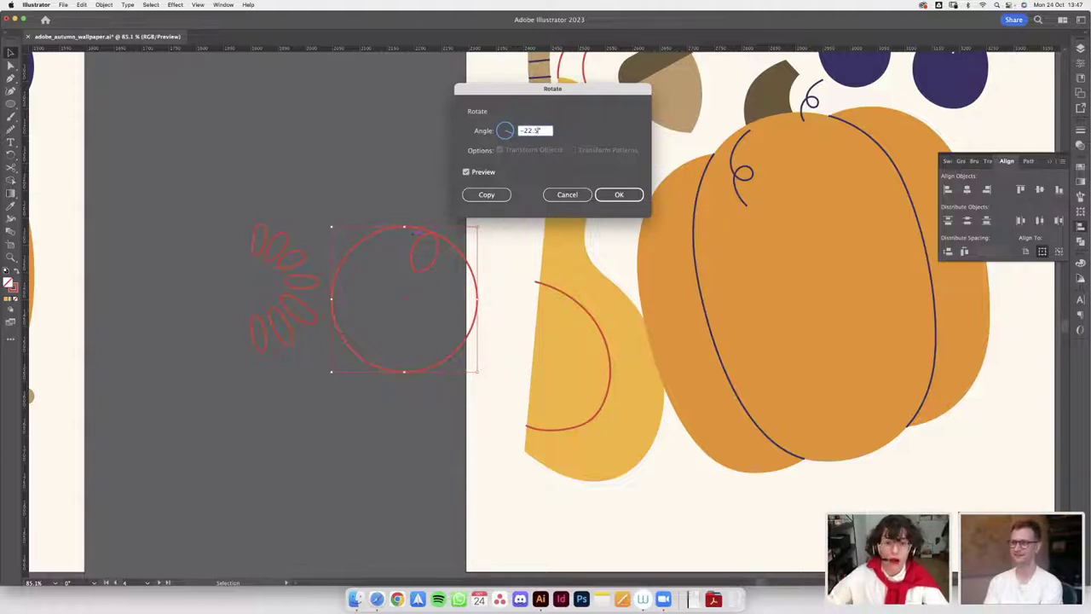
click(485, 195)
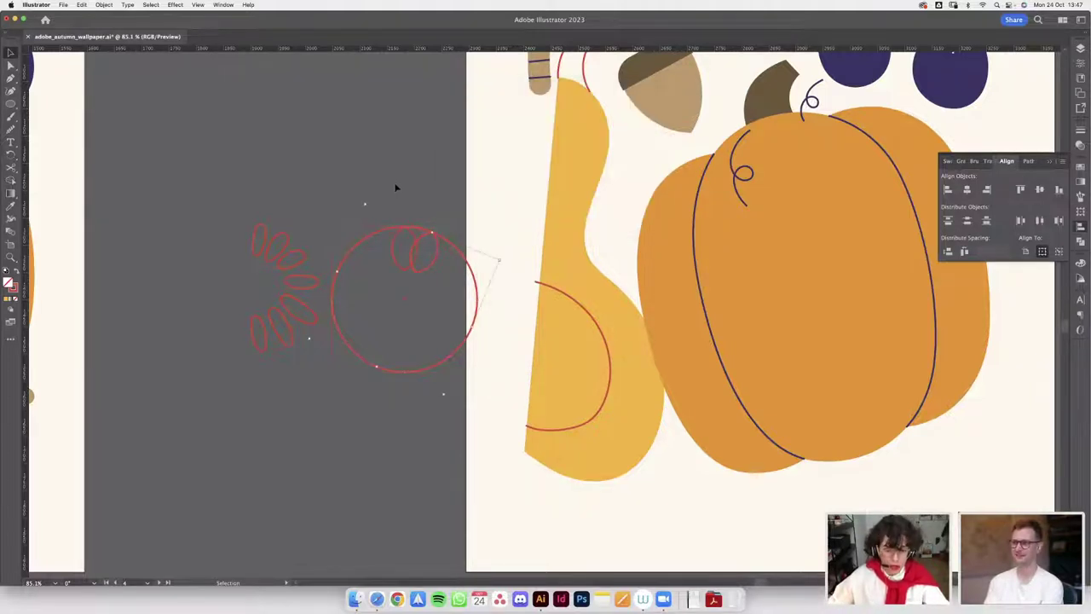
- Compare the seed spacing with the finished squash's seed ring and undo the rotated copy
scroll(431, 195, down, 5)
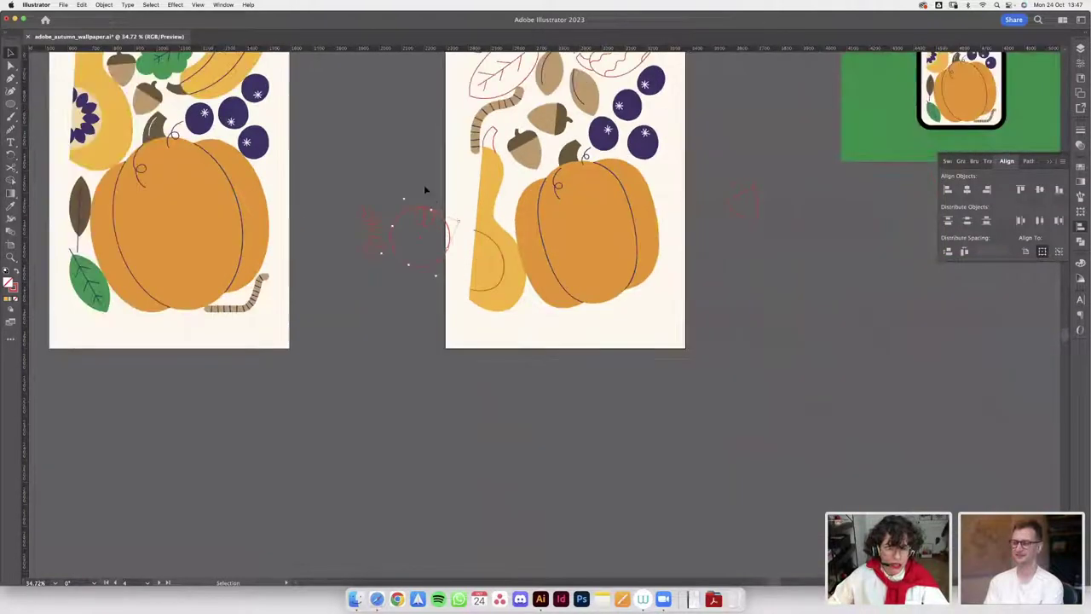
drag(397, 148, 458, 214)
scroll(487, 275, up, 2)
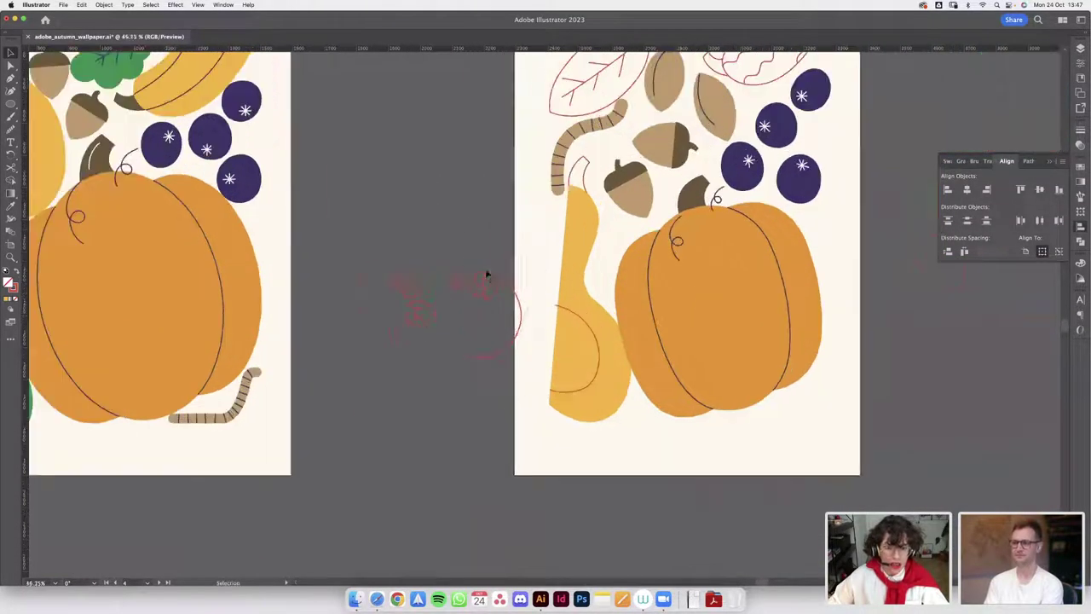
scroll(532, 296, left, 3)
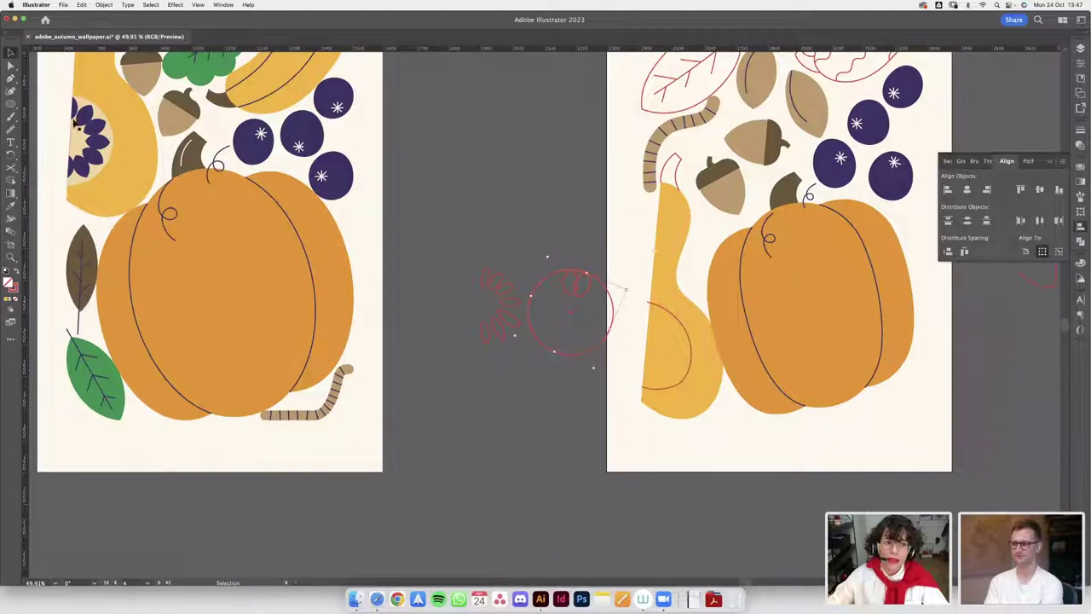
key(space)
drag(556, 232, 486, 210)
scroll(519, 289, up, 6)
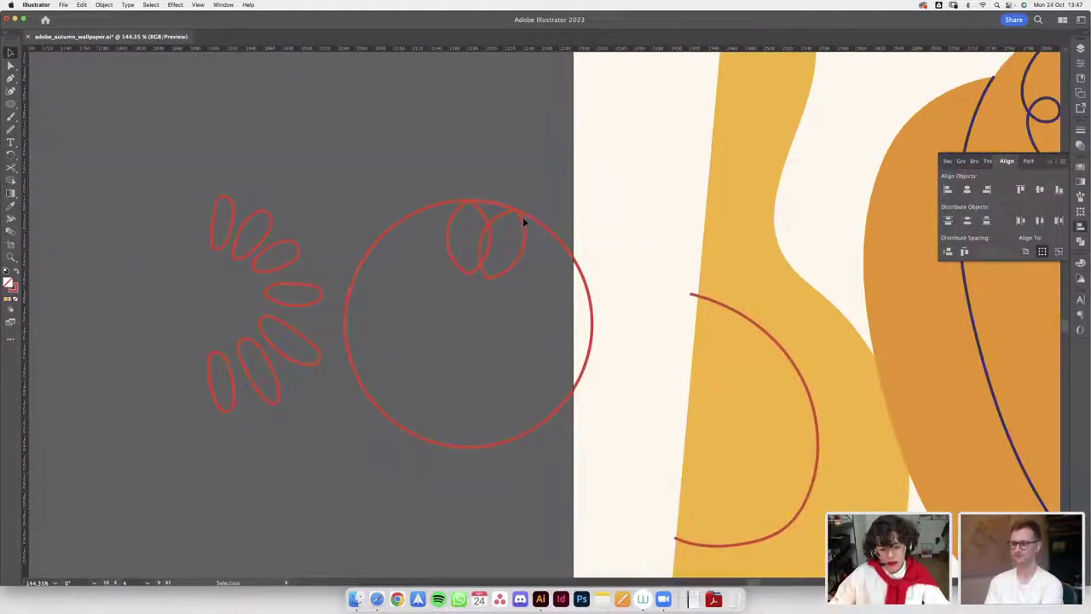
key(super+z)
- Try rotating the seed and large circle clockwise by about 33° without copying, and undo the rotation
right_click(460, 208)
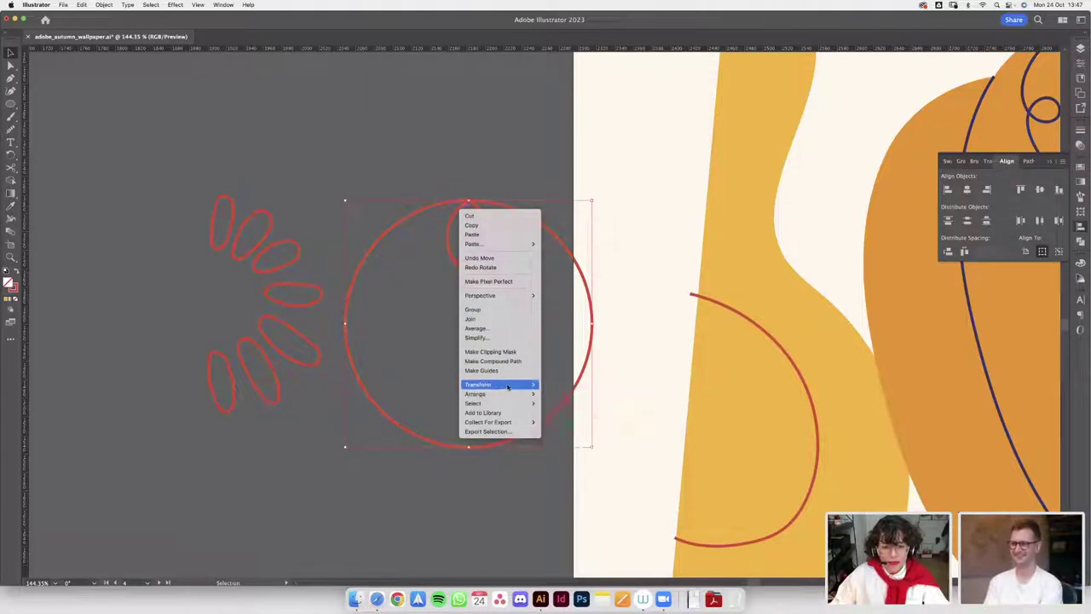
mouse_move(508, 386)
click(555, 409)
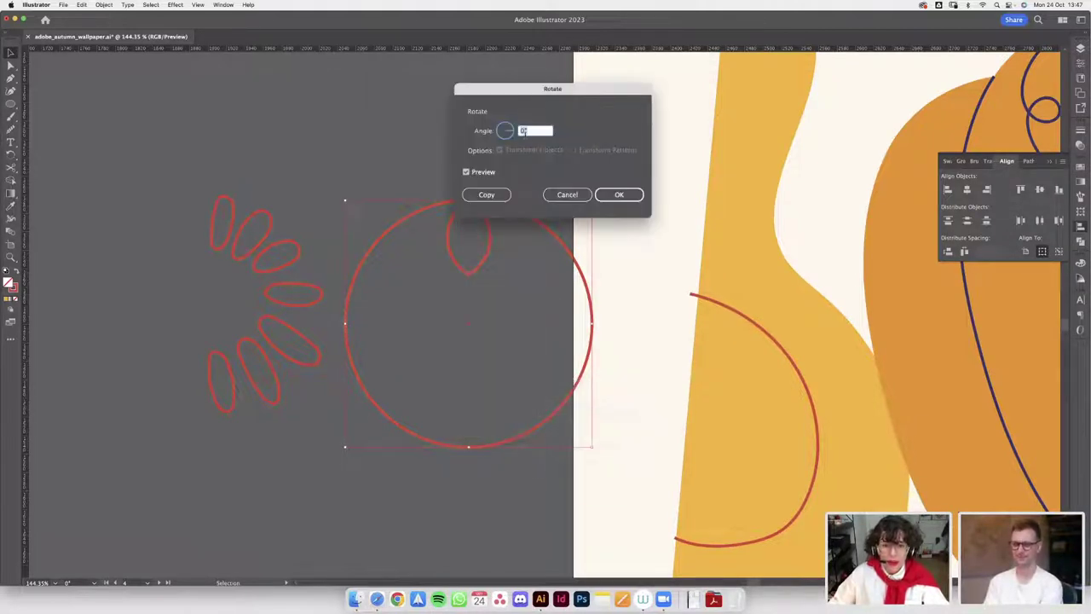
text(33)
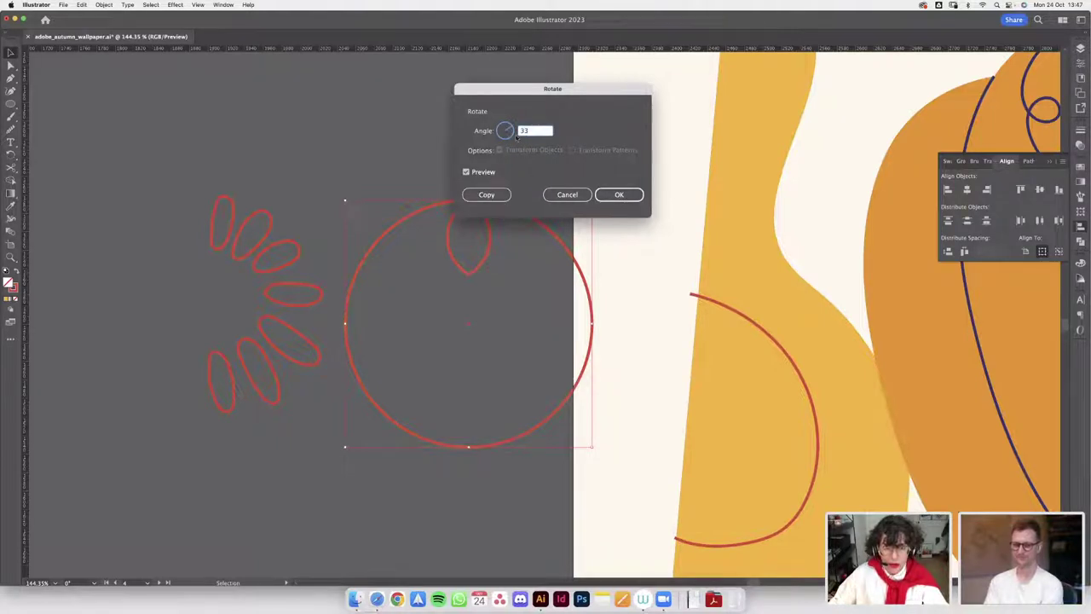
click(476, 173)
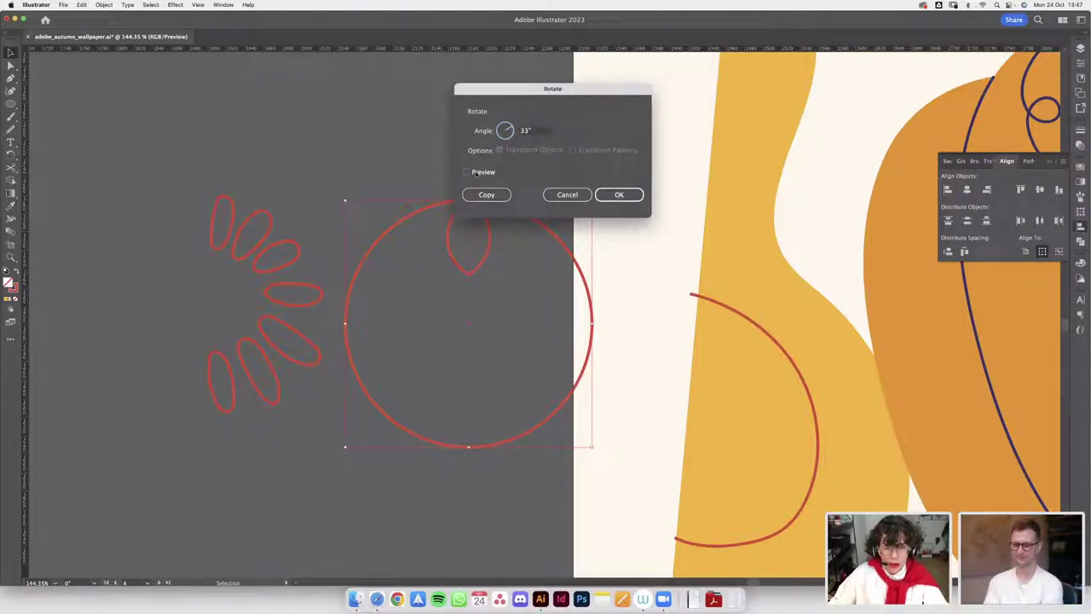
click(523, 130)
text(-34)
key(Tab)
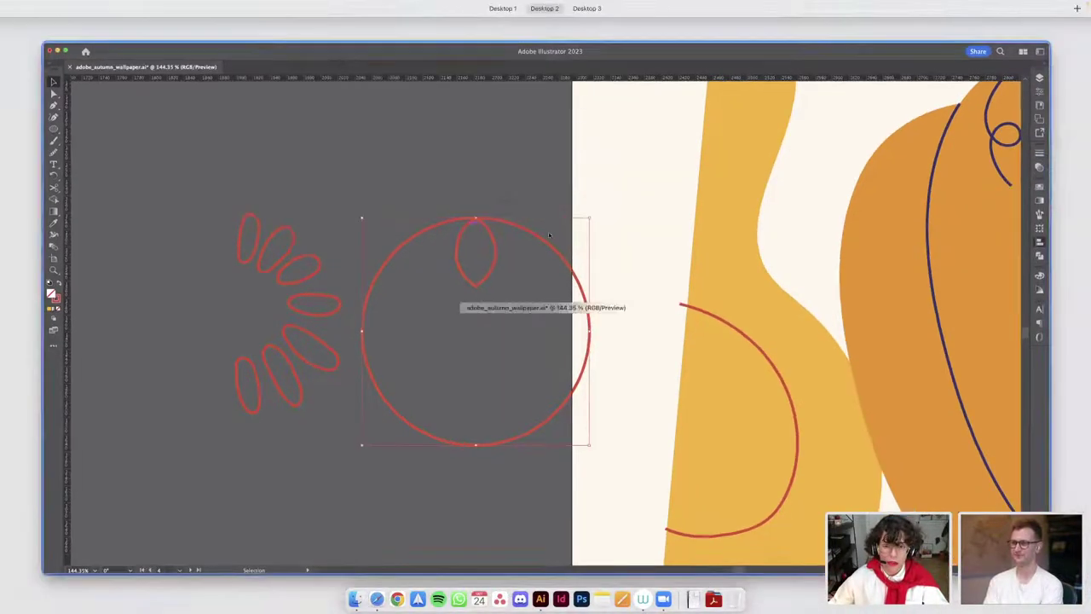
click(627, 196)
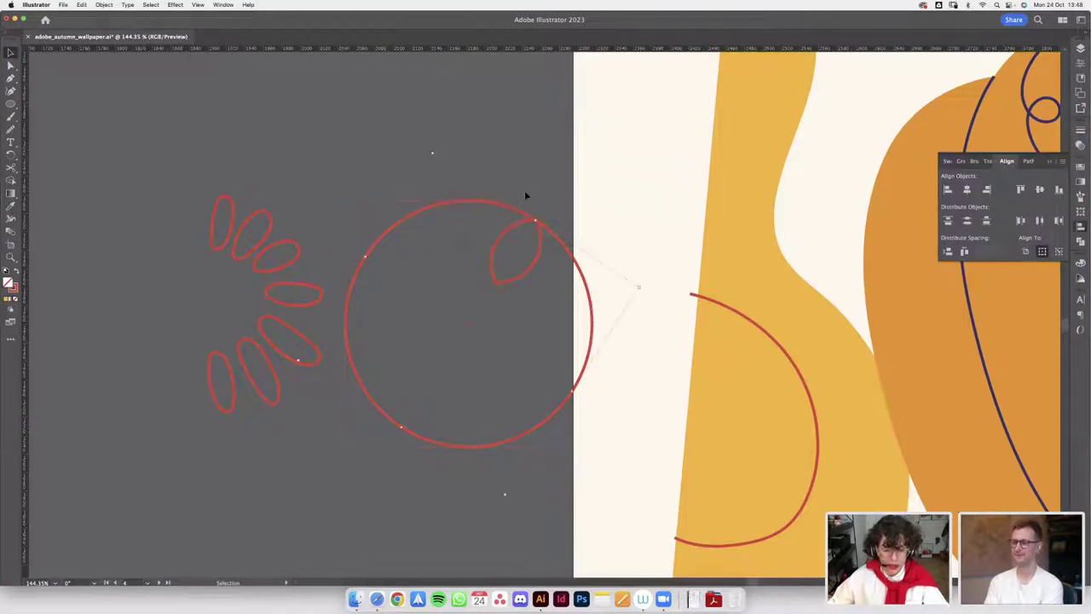
key(super+z)
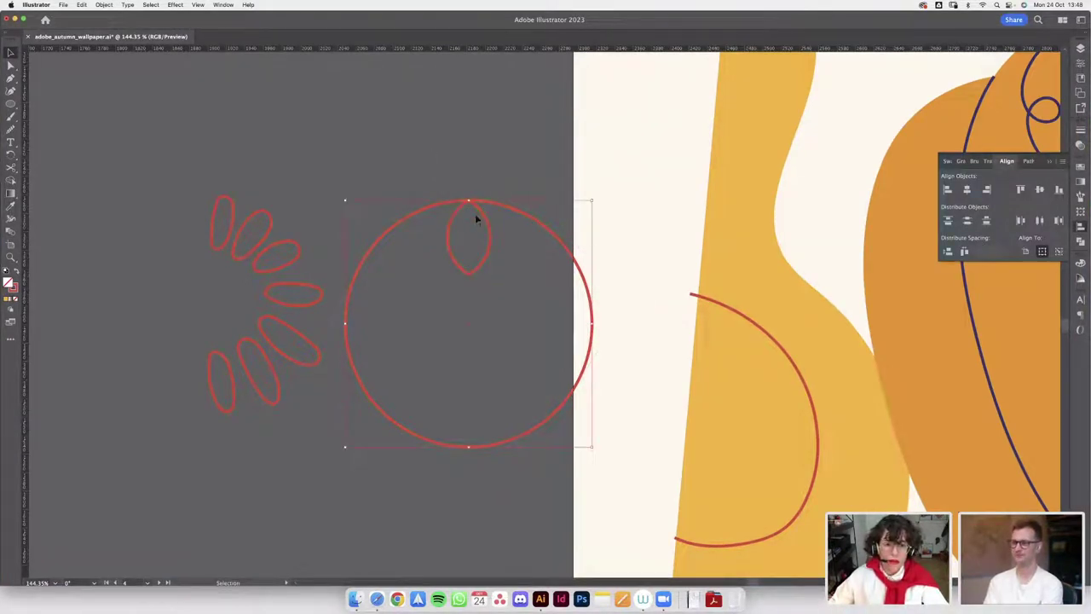
- Make a copy of the seed and large circle rotated about 30° clockwise
right_click(468, 239)
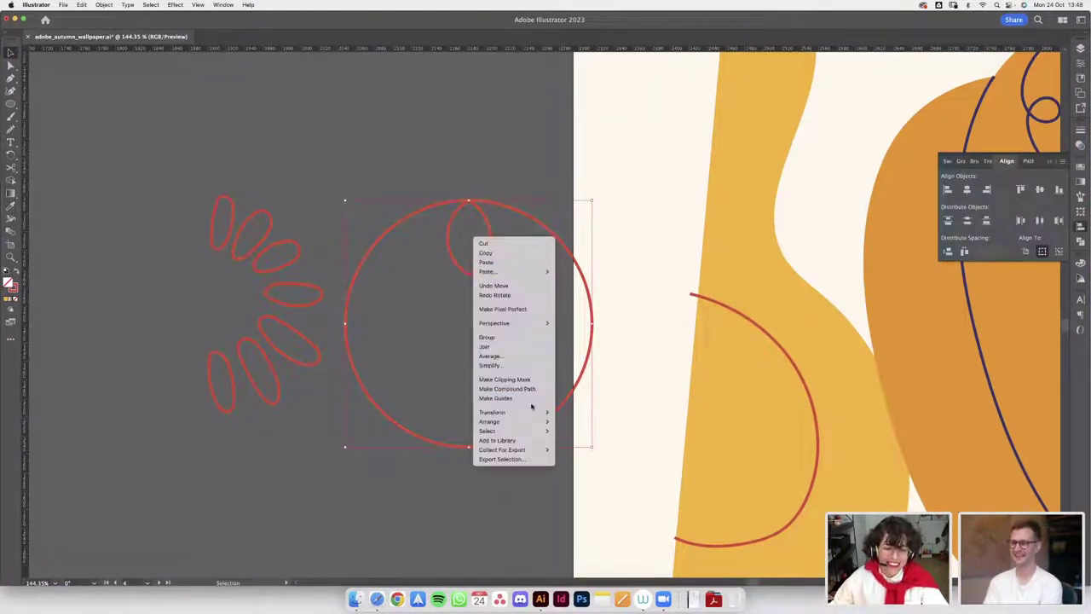
mouse_move(520, 412)
click(580, 435)
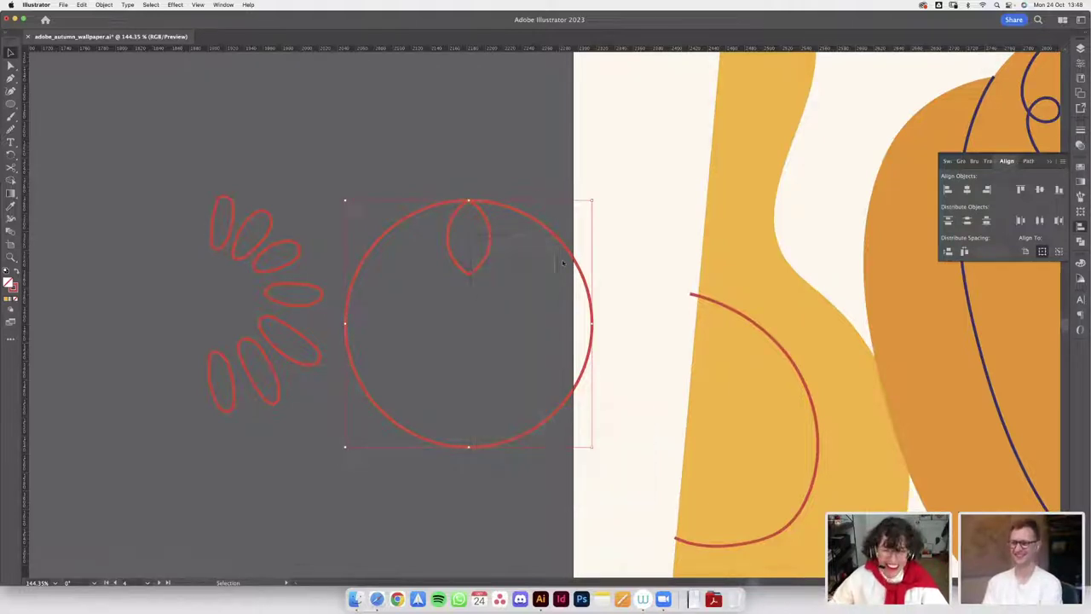
text(33)
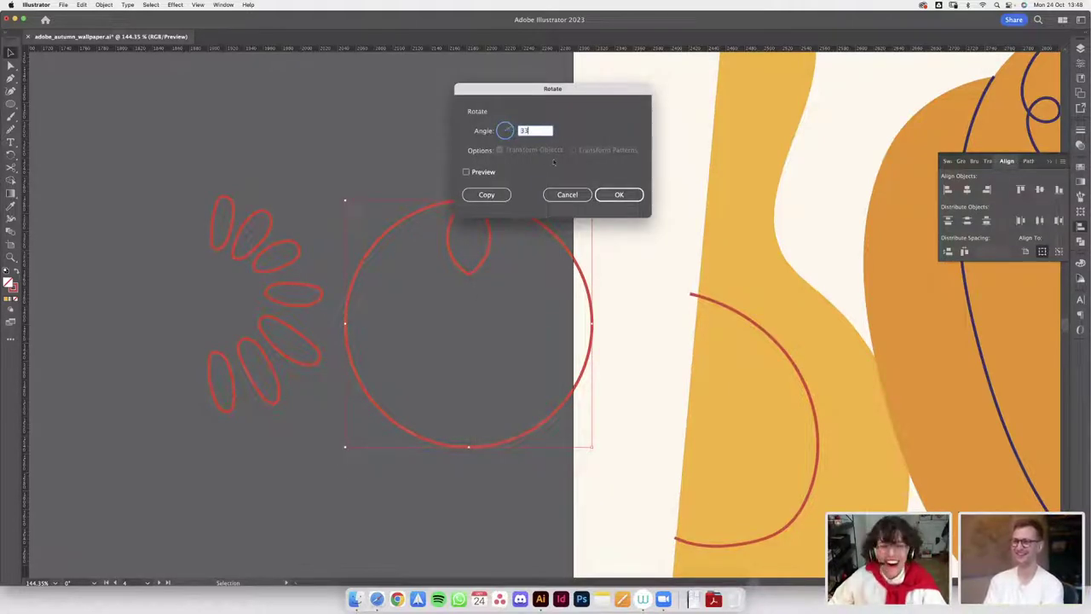
click(483, 171)
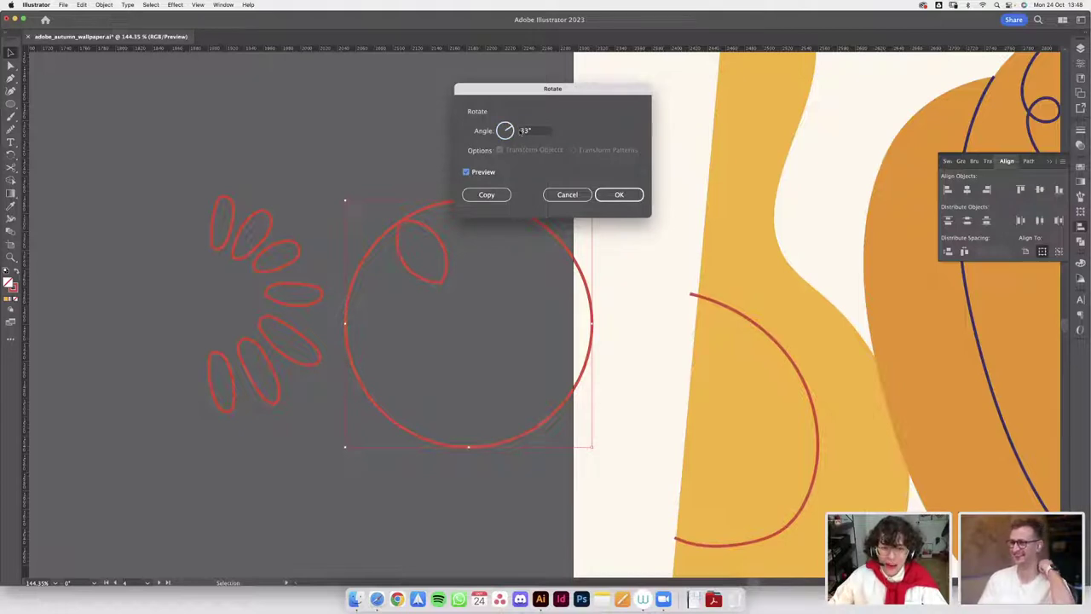
click(541, 135)
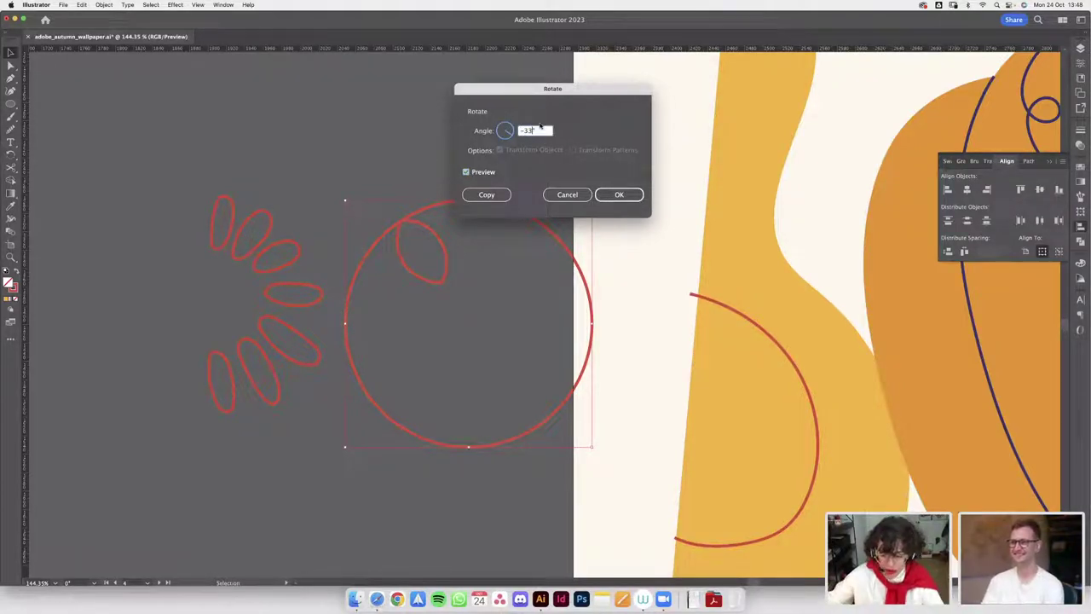
click(505, 195)
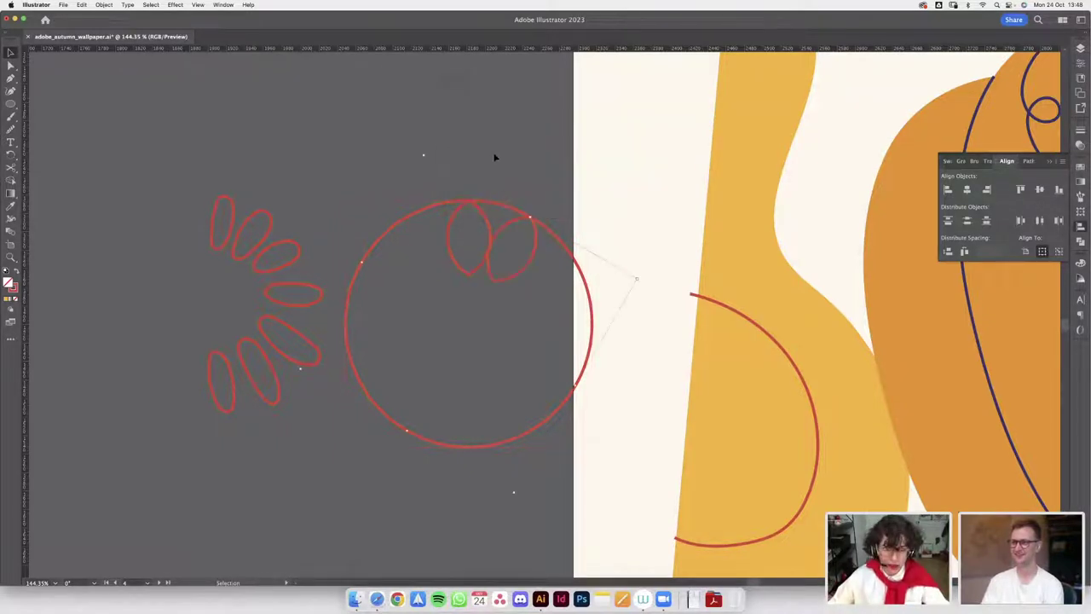
- Repeat the rotated copy until seven seeds fan around half of the large circle
key(super+d)
key(super+d)
key(super+d)
key(super+d)
key(super+d)
key(super+d)
key(super+d)
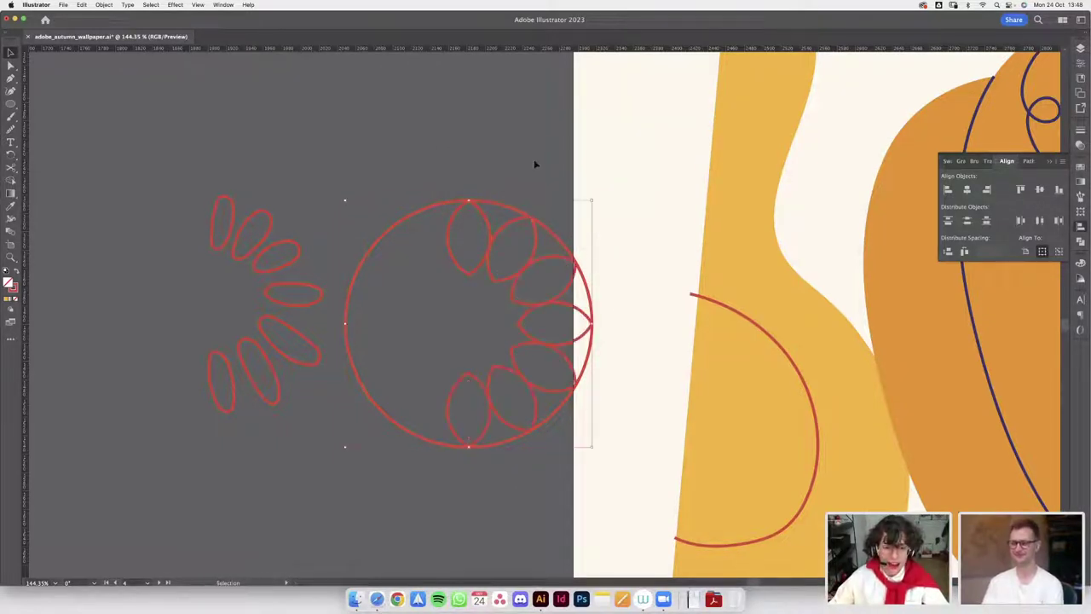
- Delete the large circles and select the seven fanned seeds
scroll(527, 165, down, 3)
scroll(503, 224, up, 1)
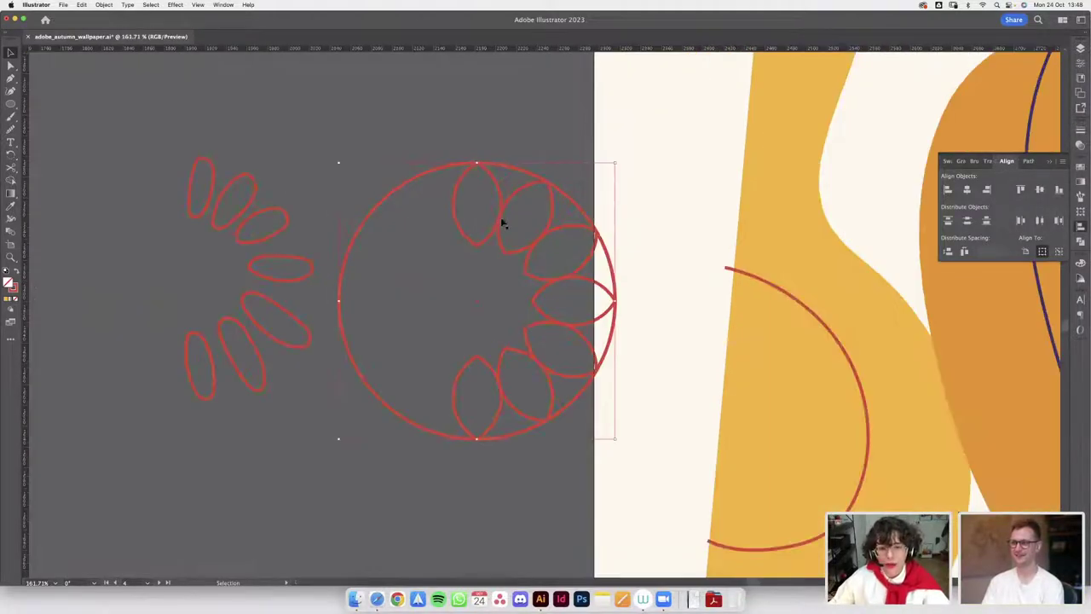
scroll(504, 219, down, 2)
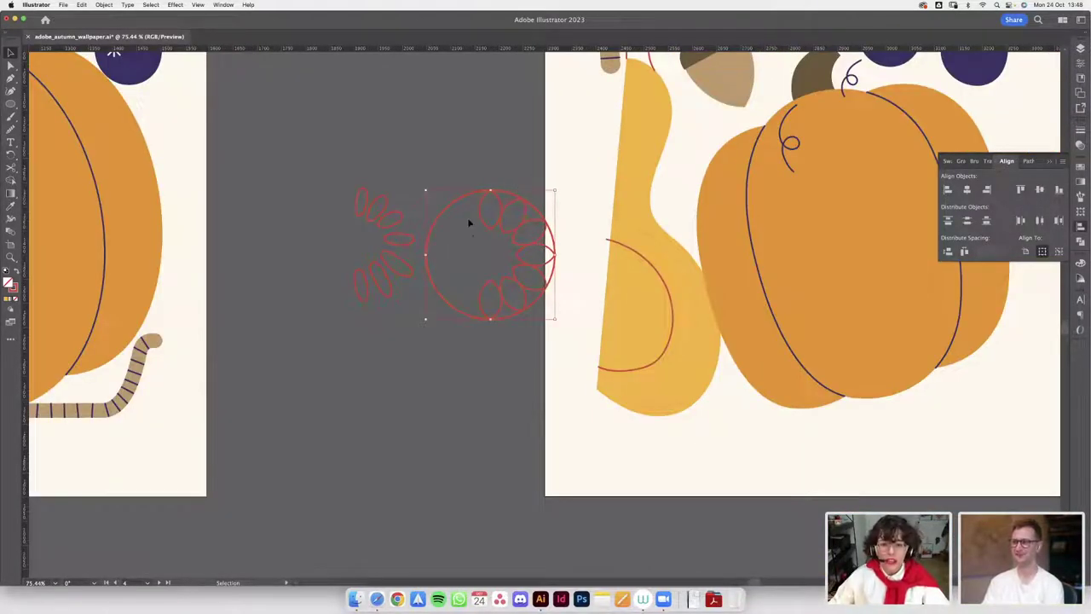
key(Delete)
drag(461, 355, 466, 339)
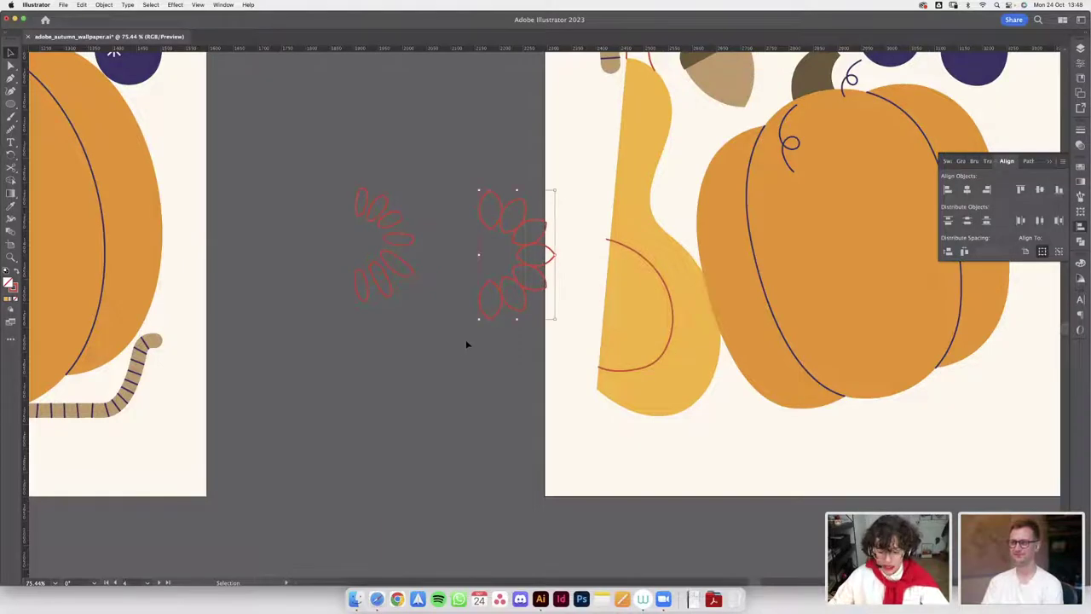
- Fill the seven seeds with the dark purple sampled from the berries, removing their red outline
scroll(465, 340, down, 5)
key(i)
click(649, 205)
scroll(512, 281, up, 4)
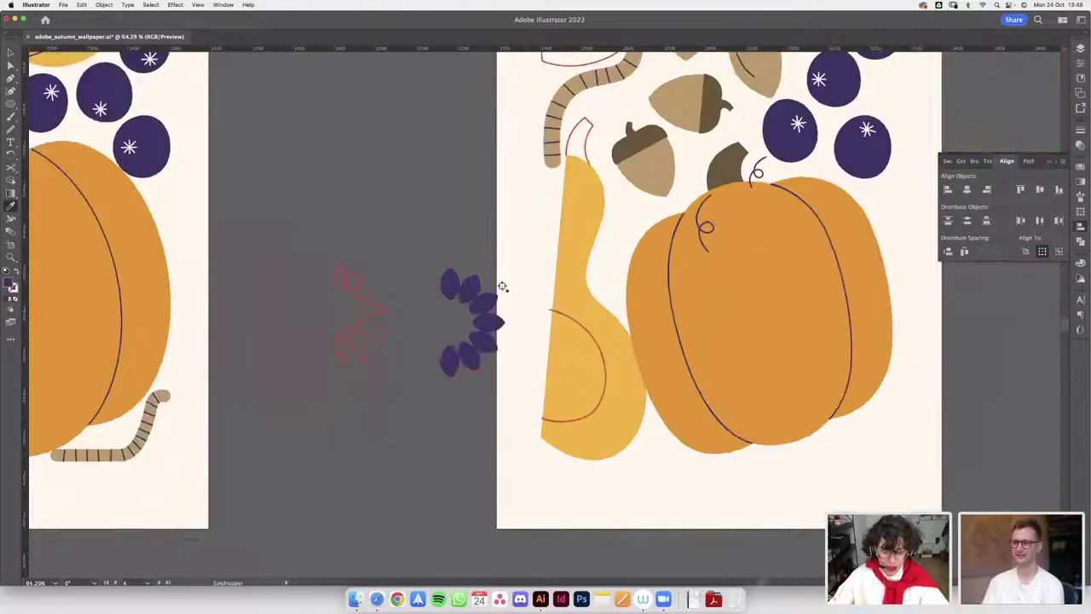
- Move the seed fan onto the yellow squash and rotate and position it inside the red half-round line
key(v)
drag(449, 283, 579, 343)
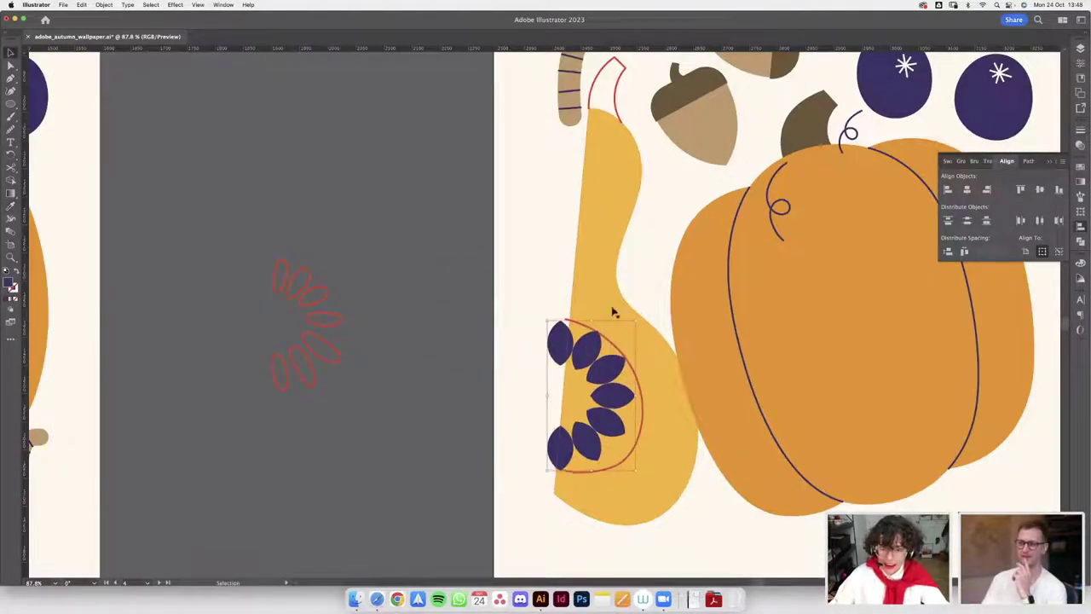
mouse_move(638, 319)
mouse_down()
mouse_move(673, 326)
mouse_move(649, 335)
mouse_up()
drag(592, 354, 602, 363)
drag(546, 397, 555, 397)
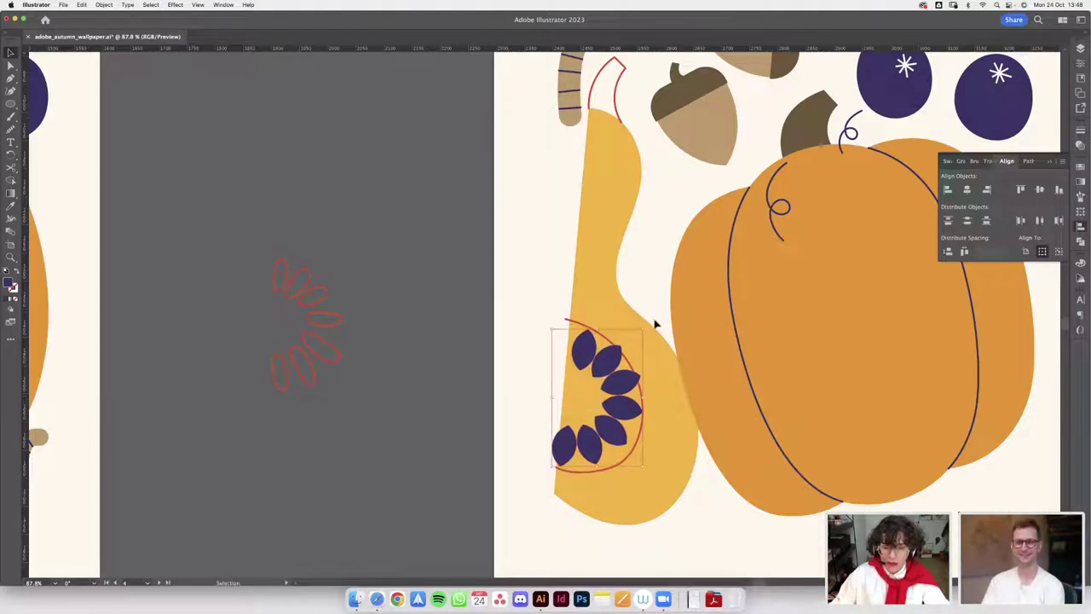
drag(646, 329, 638, 325)
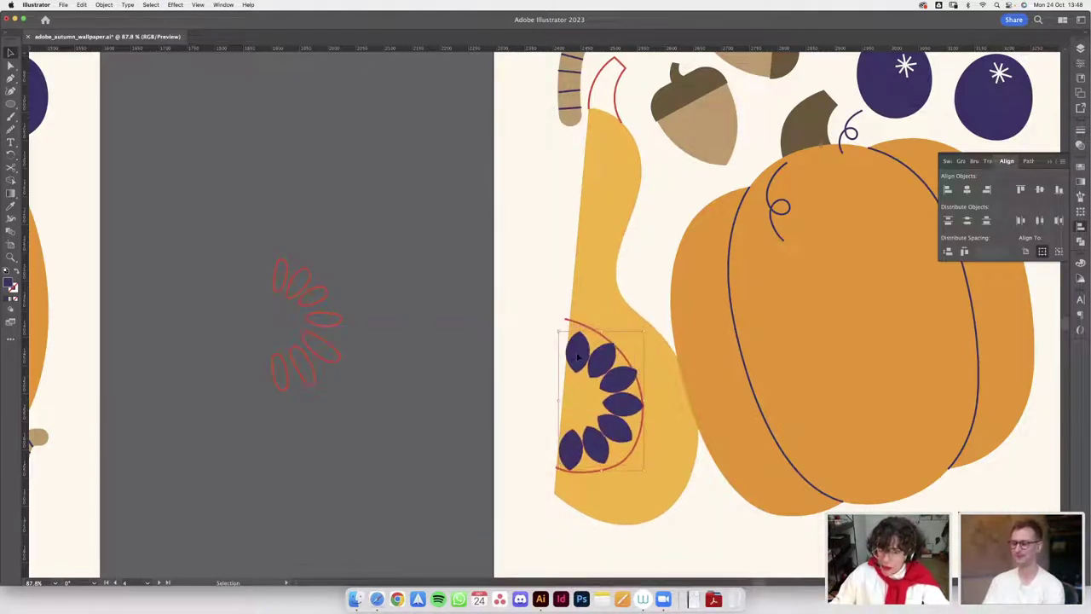
drag(581, 359, 580, 366)
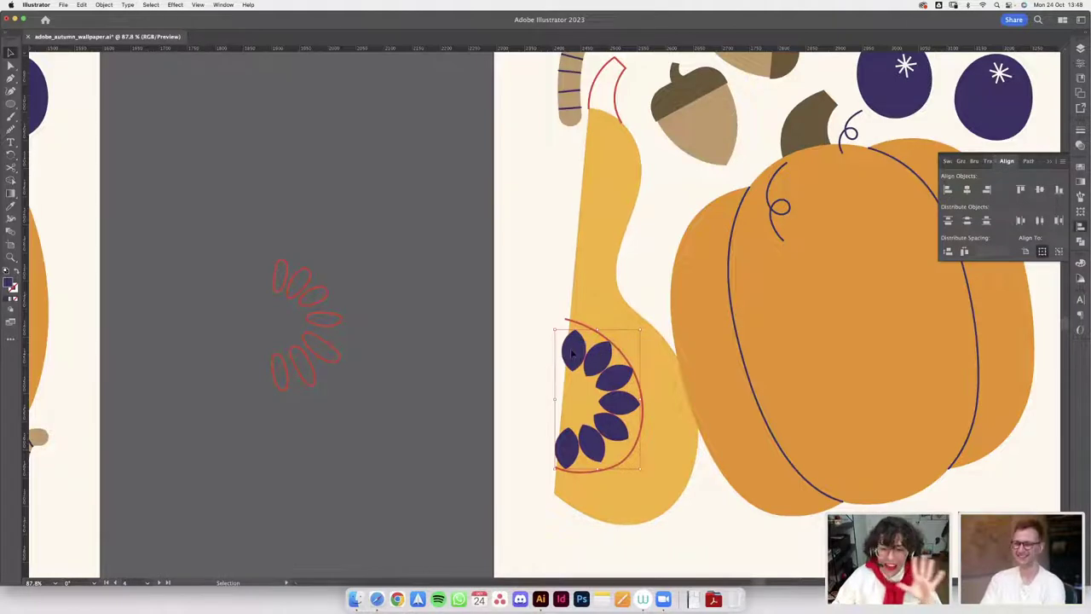
drag(569, 360, 570, 354)
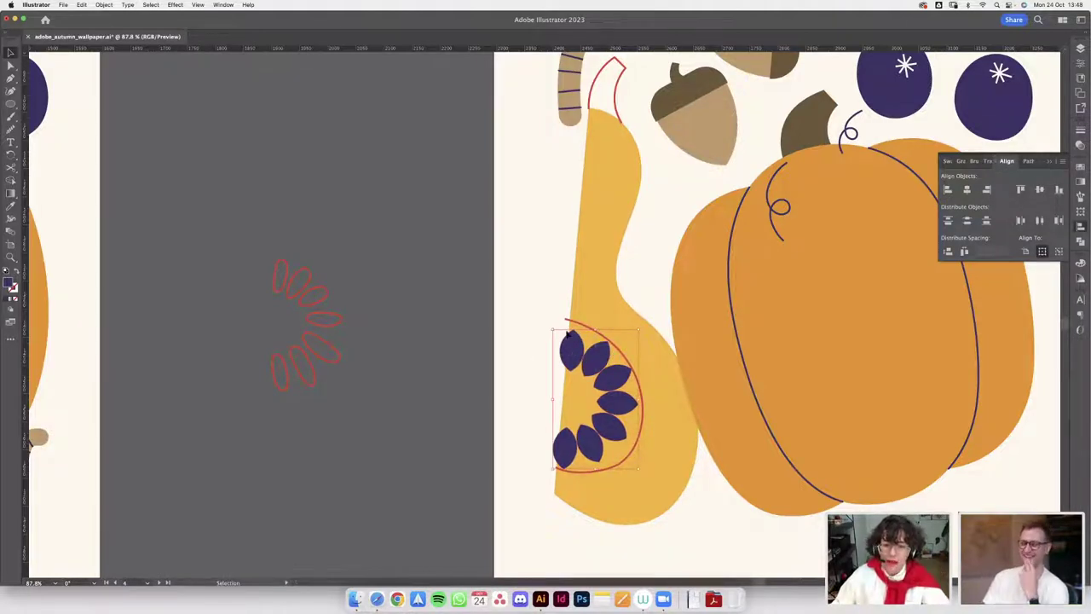
- Delete the rough red seed sketches beside the artboard
scroll(566, 334, up, 3)
click(205, 369)
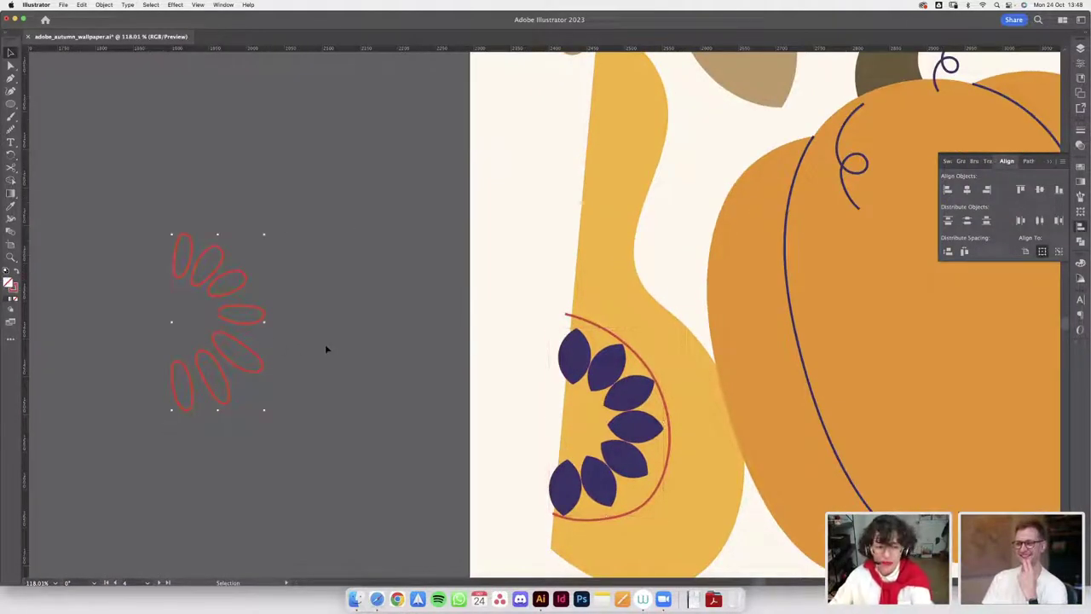
scroll(440, 319, down, 5)
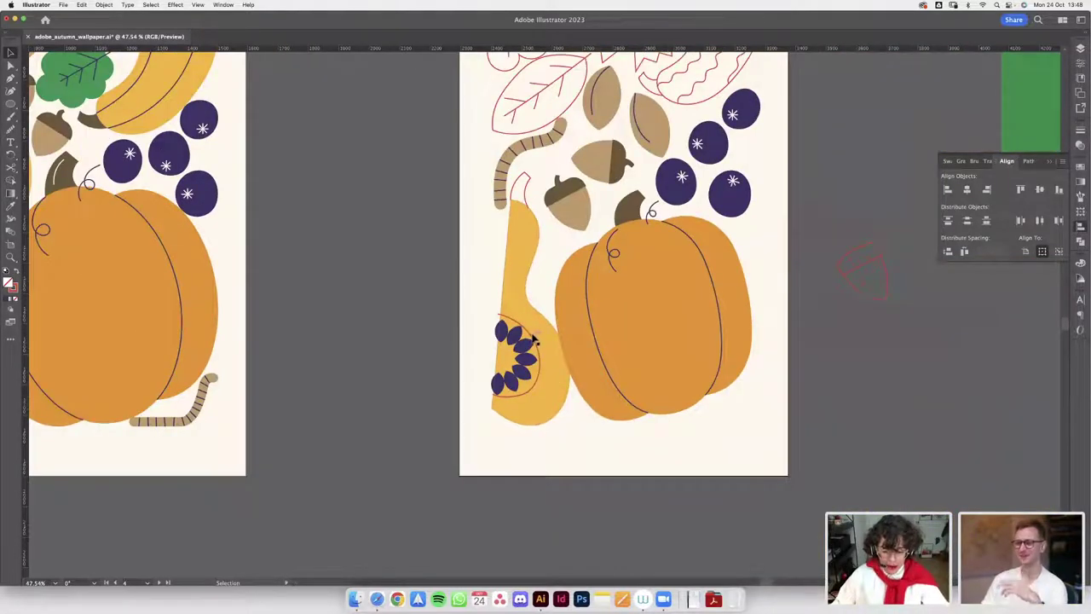
- Smooth the red curve around the squash seeds with the Smooth tool
scroll(537, 341, up, 3)
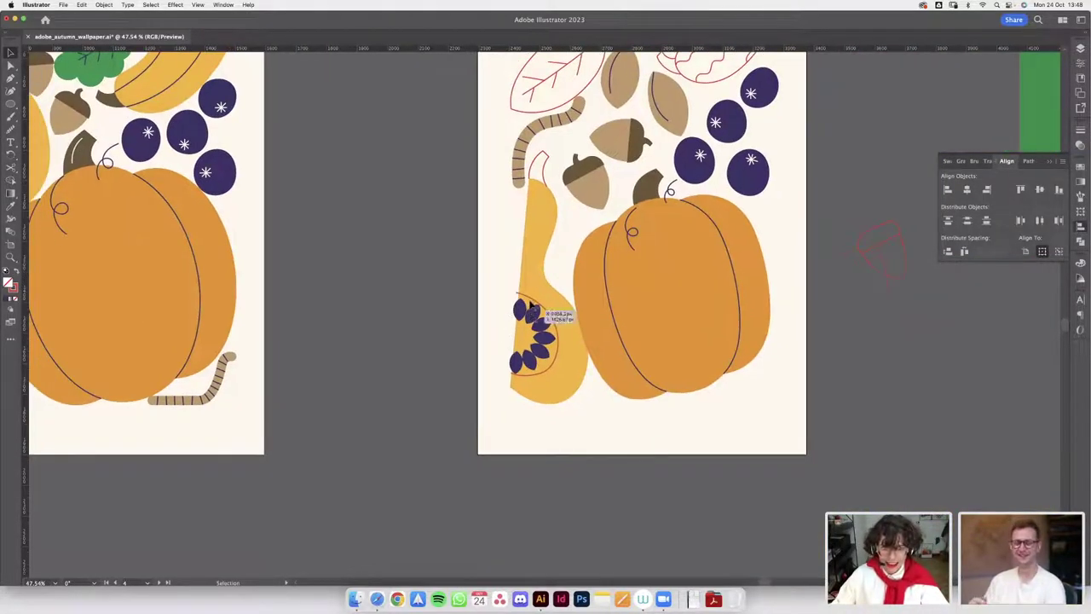
click(529, 288)
scroll(533, 290, up, 3)
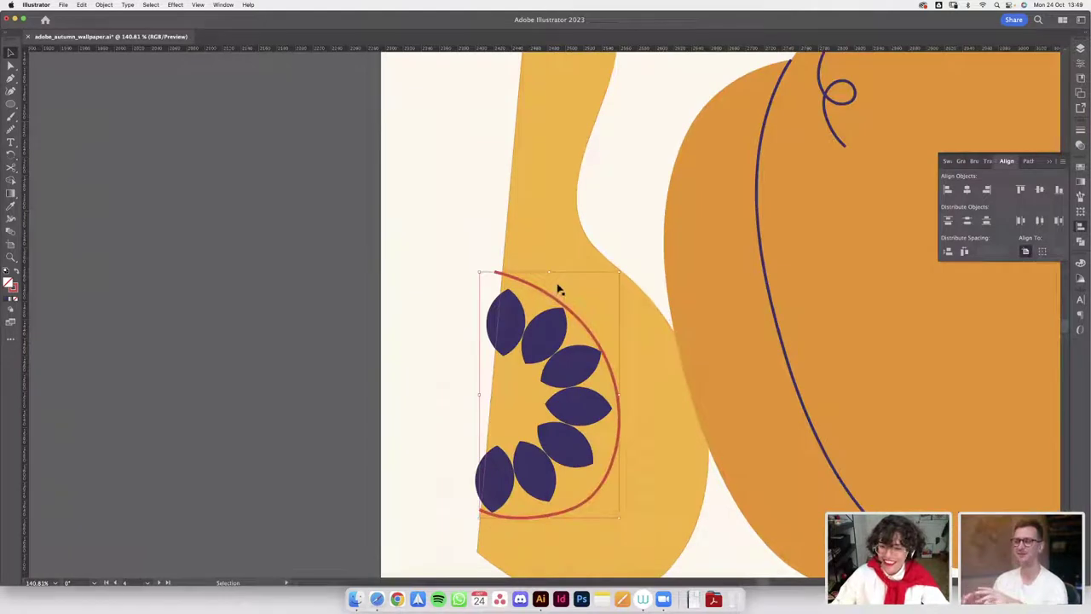
scroll(561, 288, down, 3)
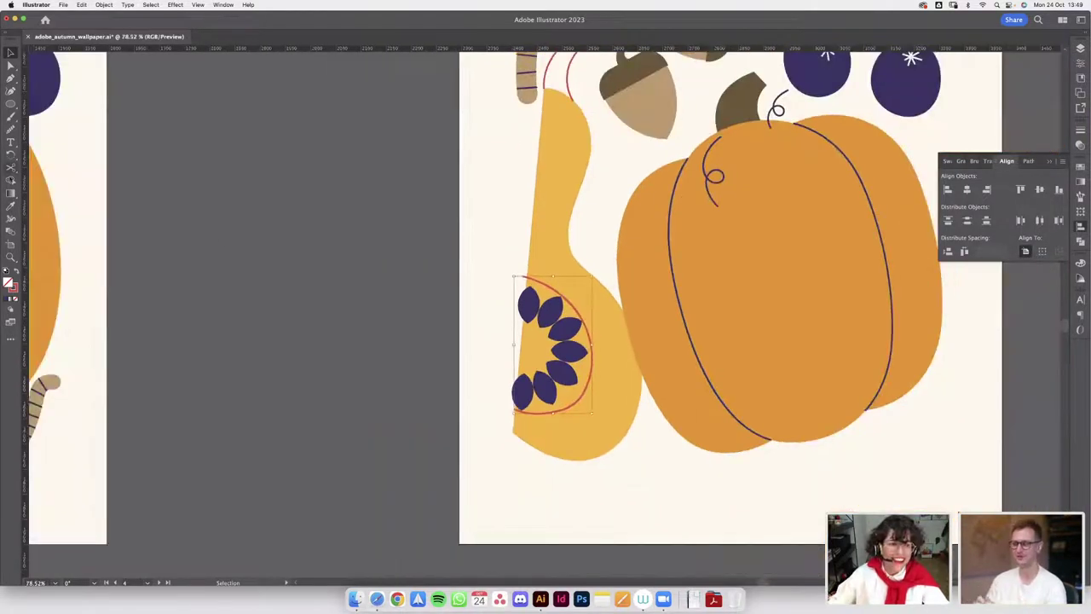
click(10, 127)
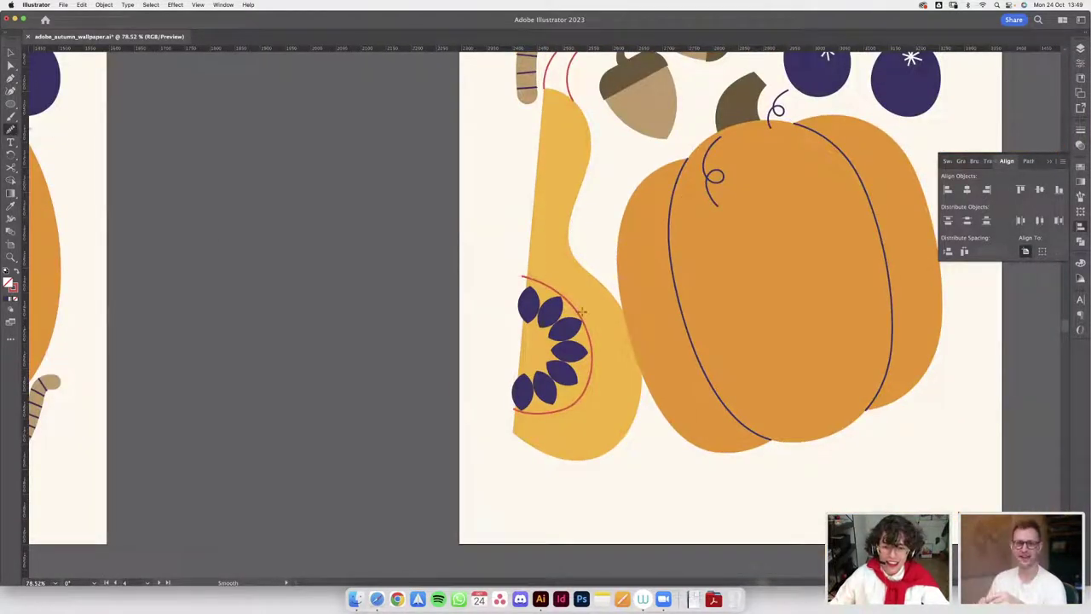
mouse_move(526, 418)
mouse_down()
mouse_move(575, 403)
mouse_move(595, 354)
mouse_move(588, 311)
mouse_up()
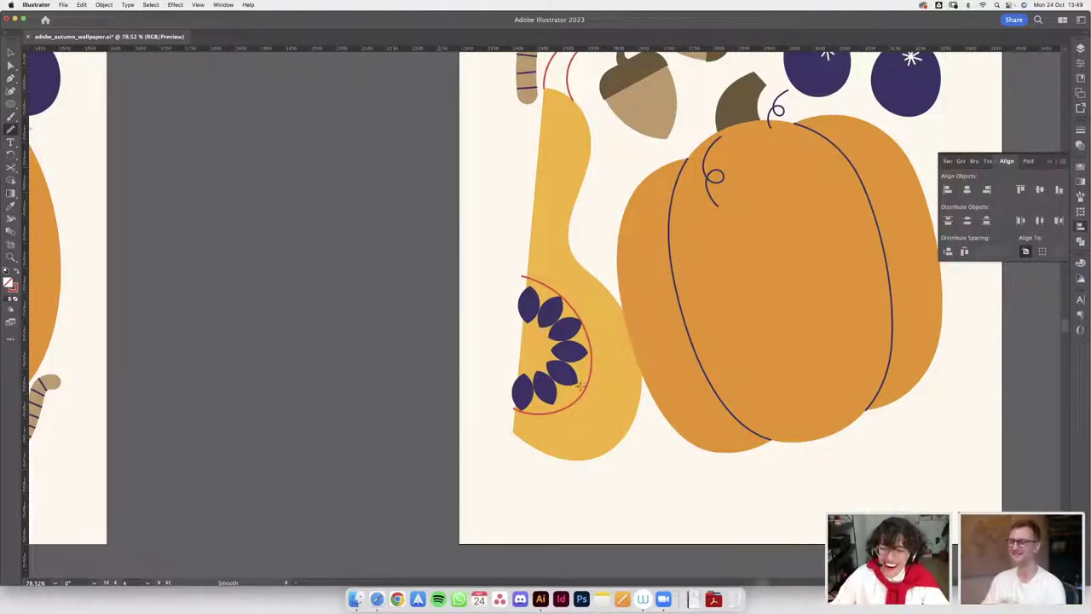
- Reposition the red curve's anchor points so its ends meet the squash's cut edge and its side bulges further around the seeds
scroll(514, 409, up, 3)
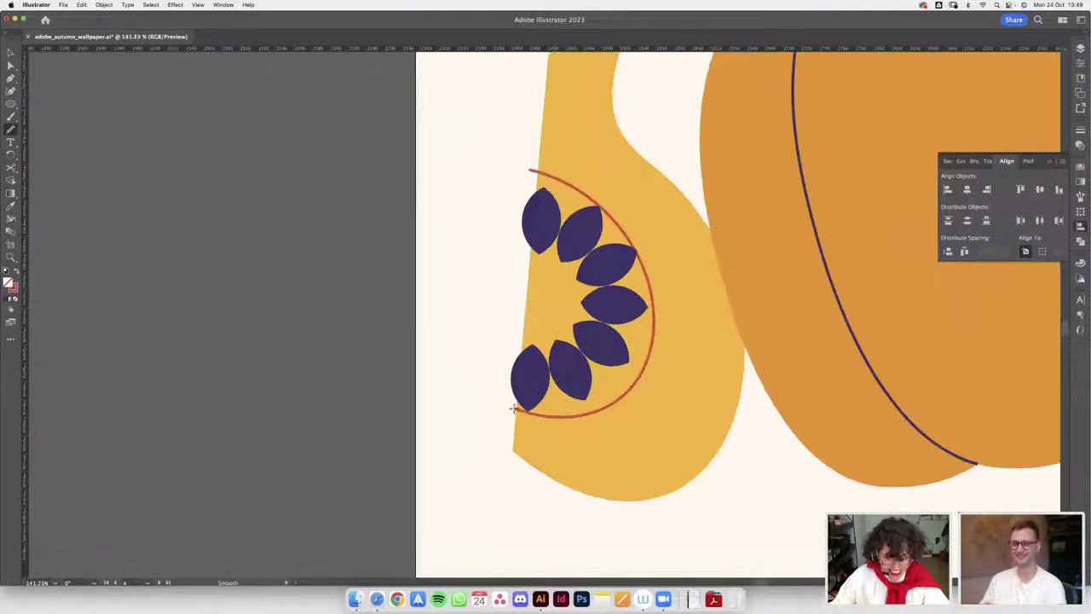
key(a)
scroll(514, 406, up, 3)
drag(514, 404, 514, 421)
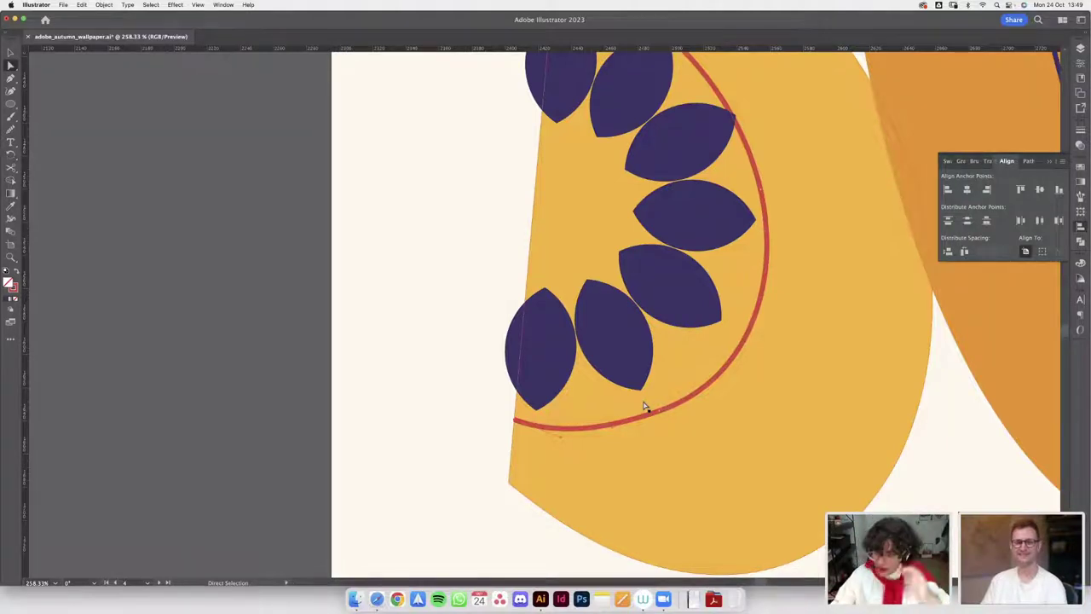
drag(659, 417, 668, 423)
scroll(666, 423, down, 5)
scroll(650, 256, up, 3)
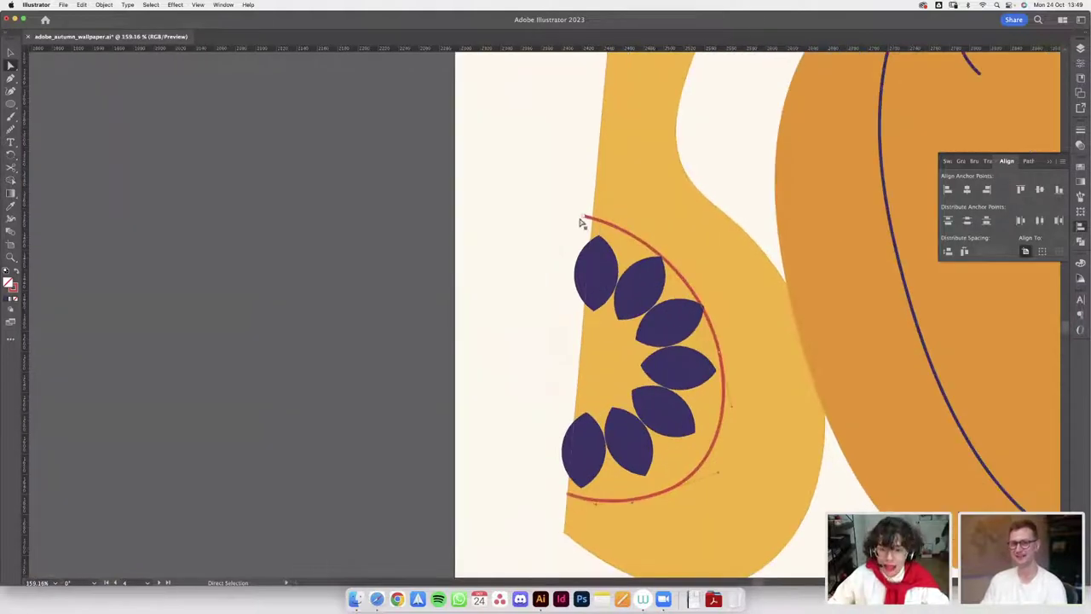
drag(585, 216, 594, 218)
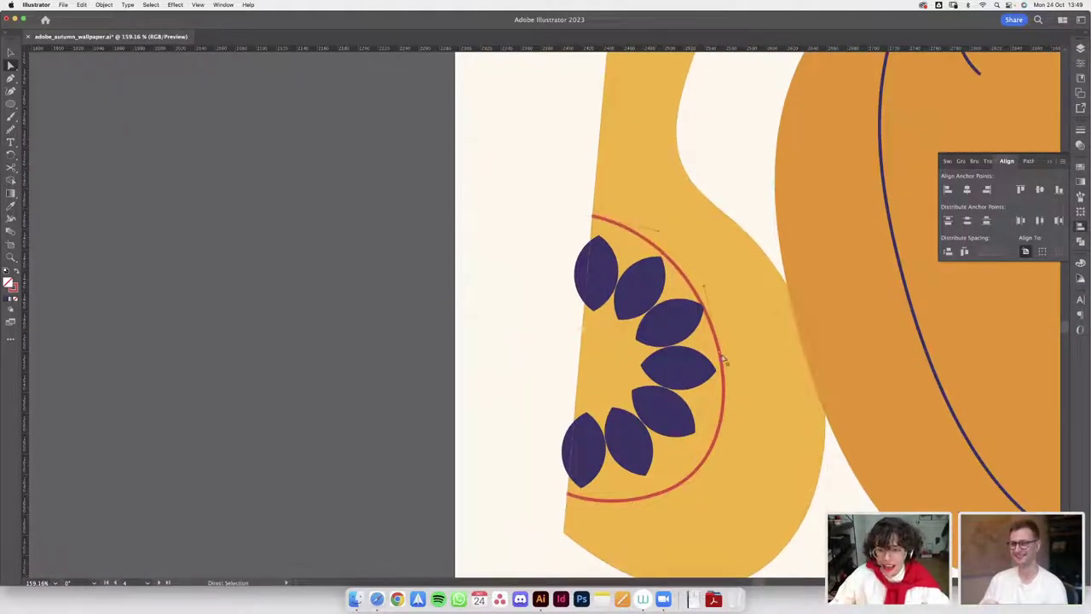
mouse_move(724, 361)
mouse_down()
mouse_move(748, 358)
mouse_move(721, 346)
mouse_up()
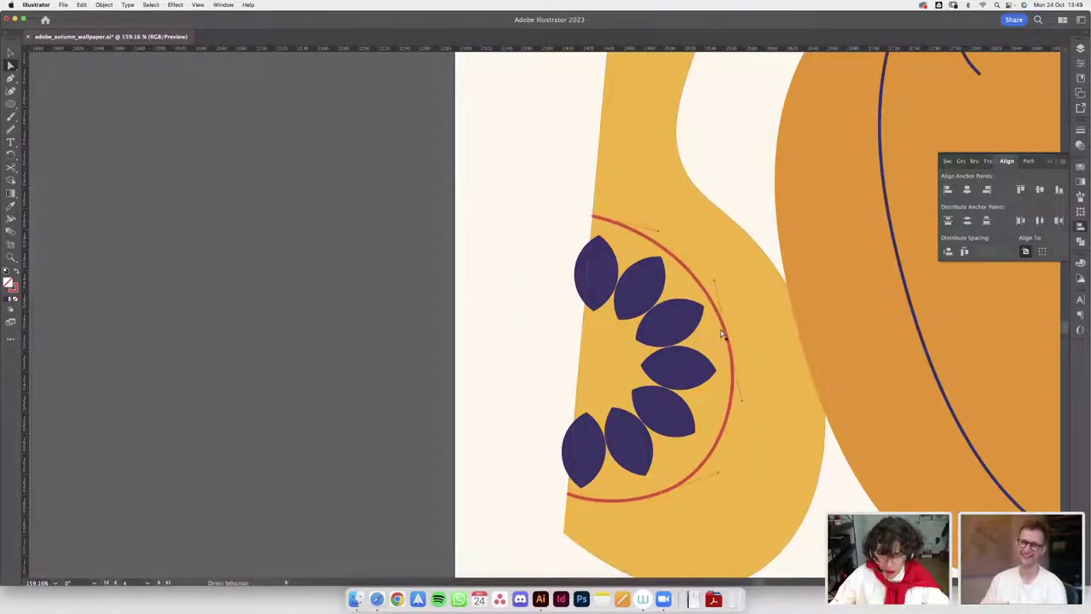
- Compare the red curve with the finished squash and scale the curve down slightly around the seeds
scroll(721, 334, down, 3)
scroll(485, 332, down, 3)
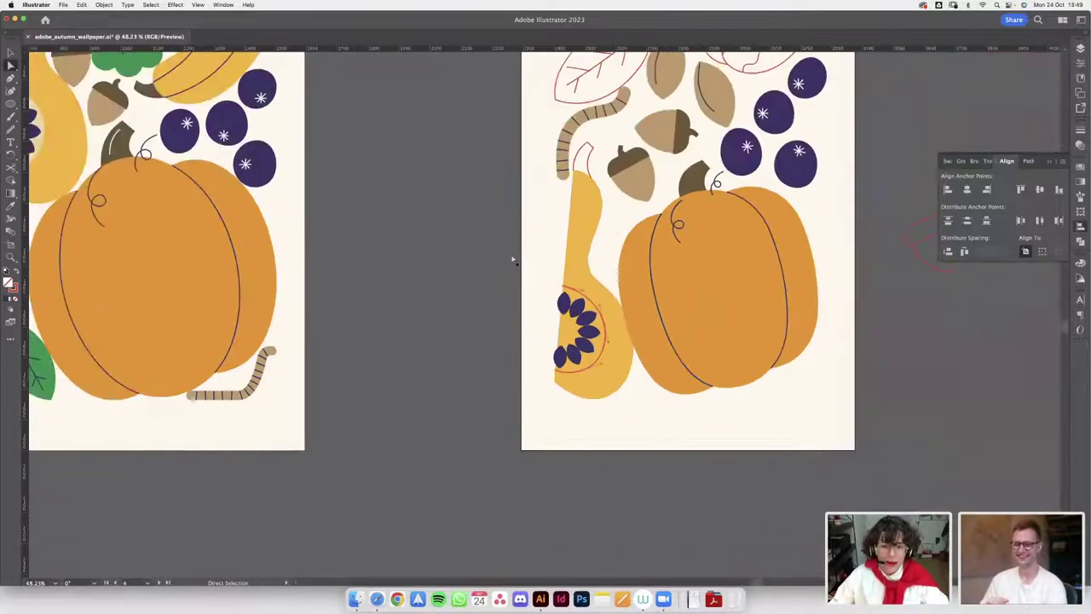
click(42, 176)
key(v)
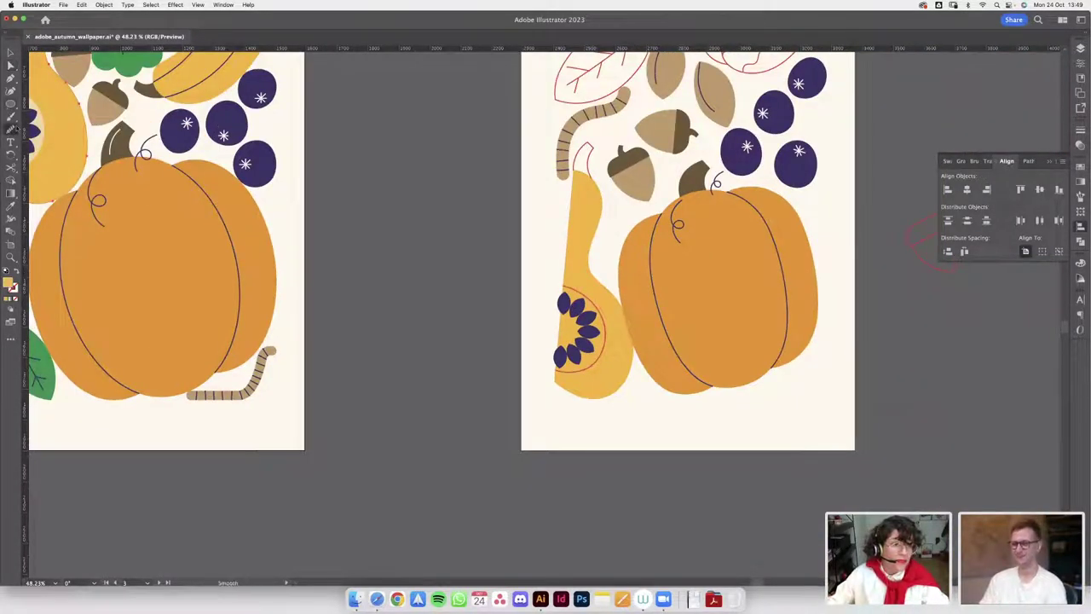
click(577, 292)
scroll(544, 296, down, 4)
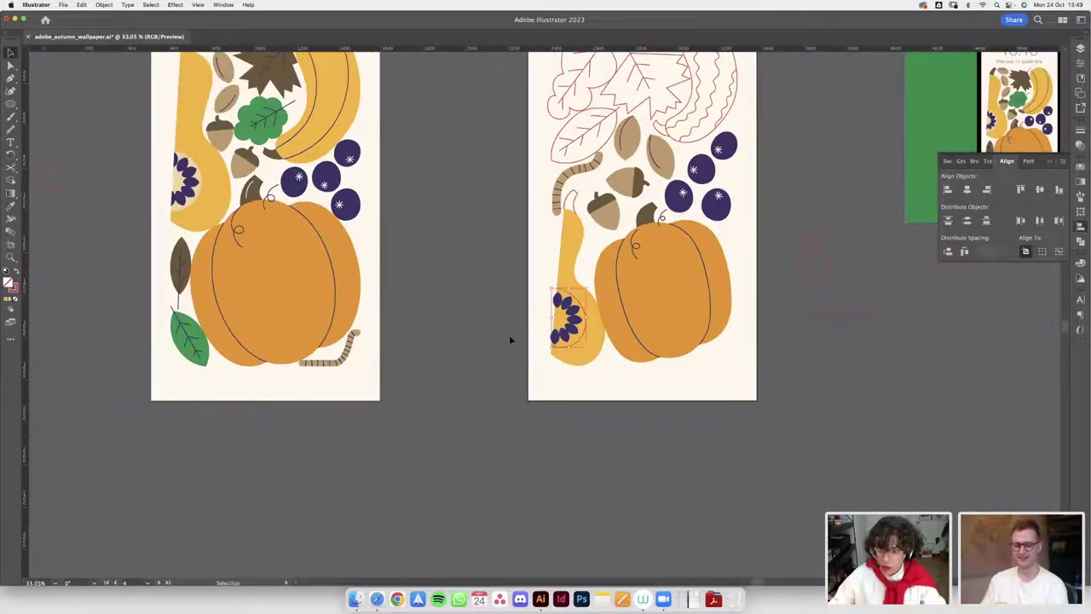
scroll(571, 329, up, 12)
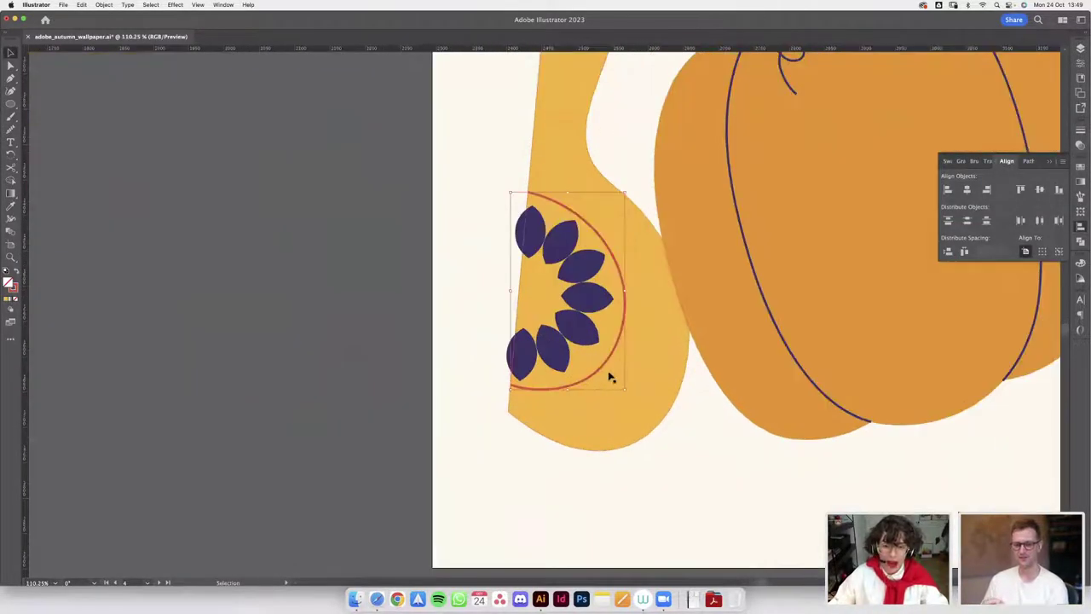
drag(624, 392, 619, 394)
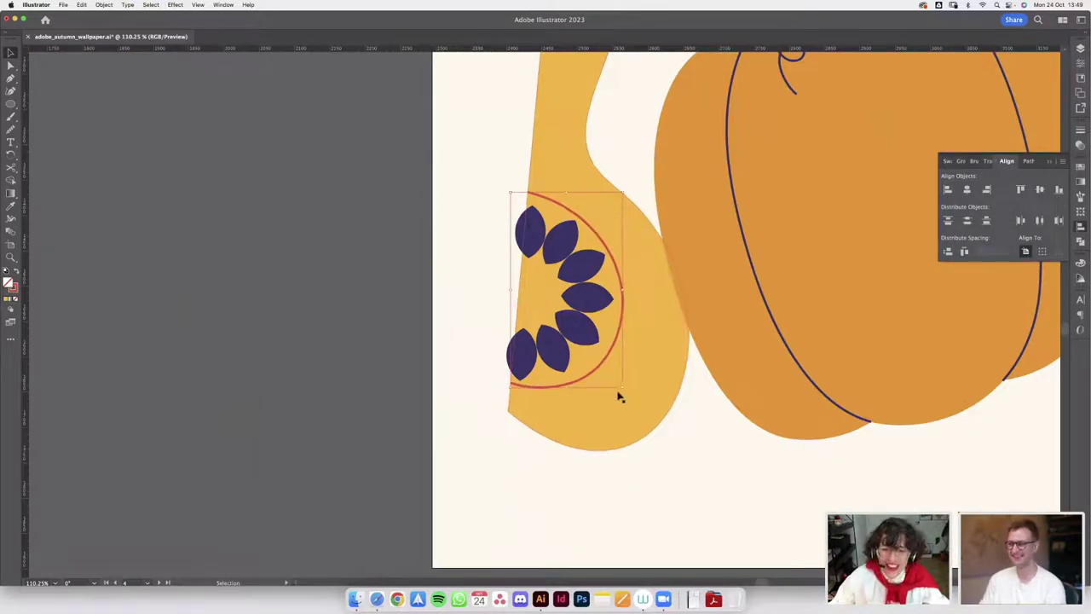
- Fill the half-round shape behind the seeds with the cream colour sampled from the finished squash
scroll(596, 389, down, 3)
scroll(597, 389, down, 2)
key(i)
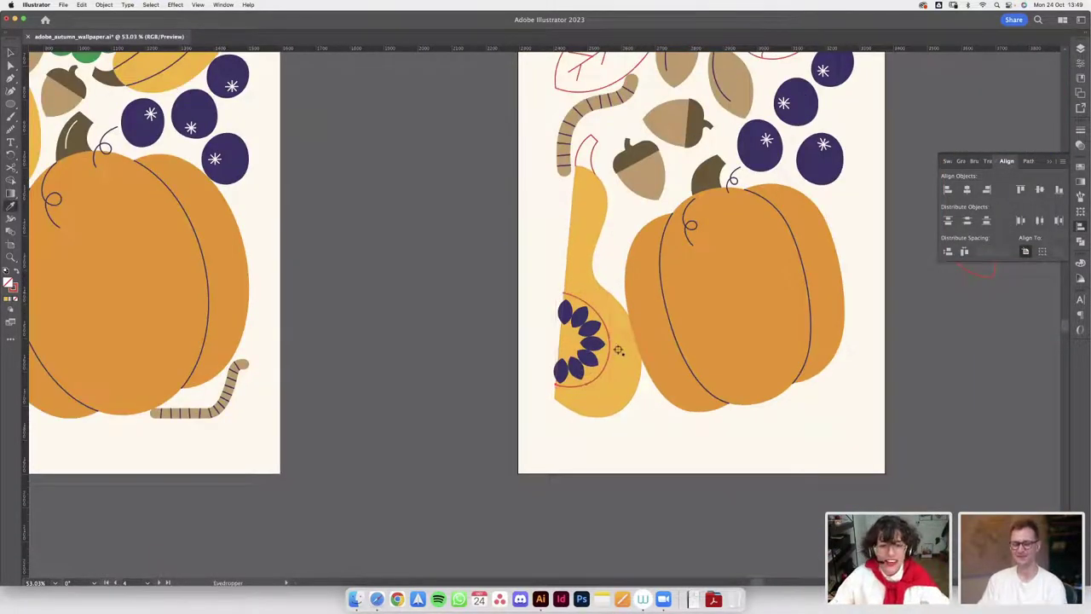
scroll(596, 375, down, 3)
click(236, 215)
scroll(611, 395, up, 2)
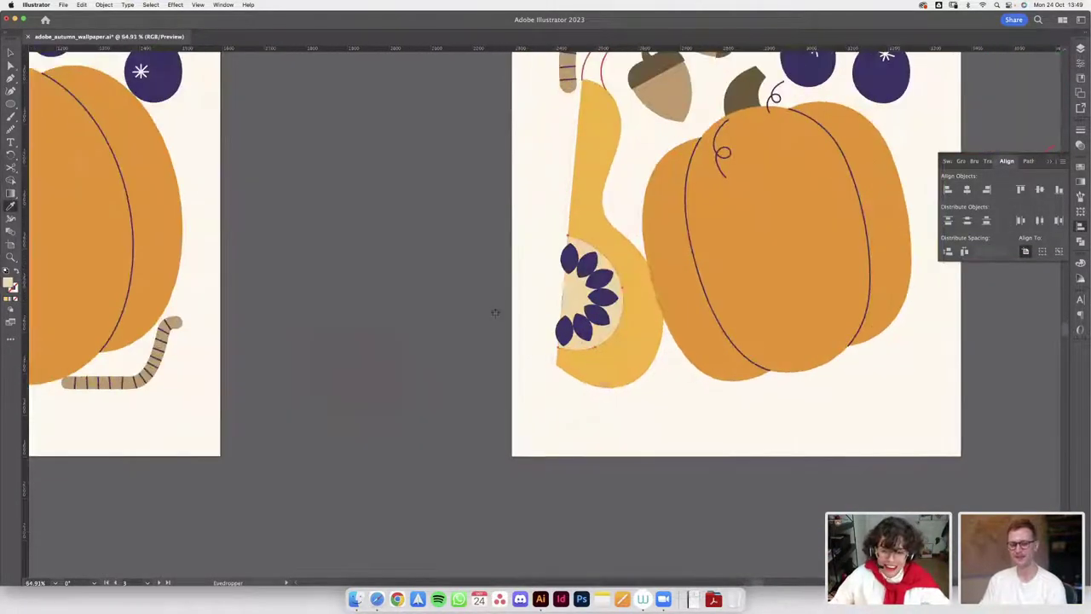
- Close the cream seed shape with a straight Pen segment along the squash's cut edge and deselect it
key(p)
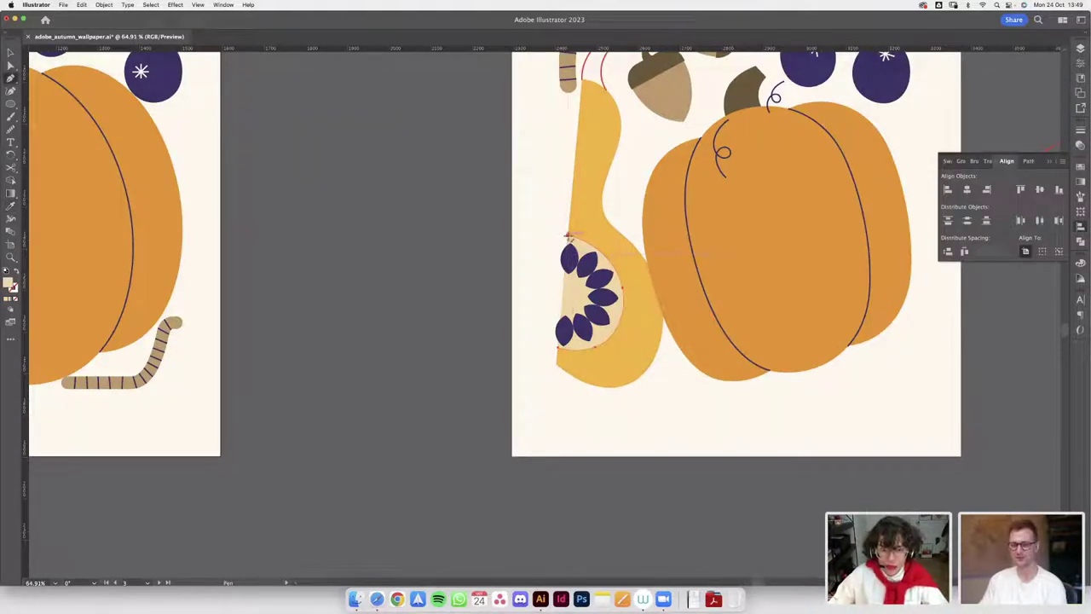
click(568, 236)
click(559, 348)
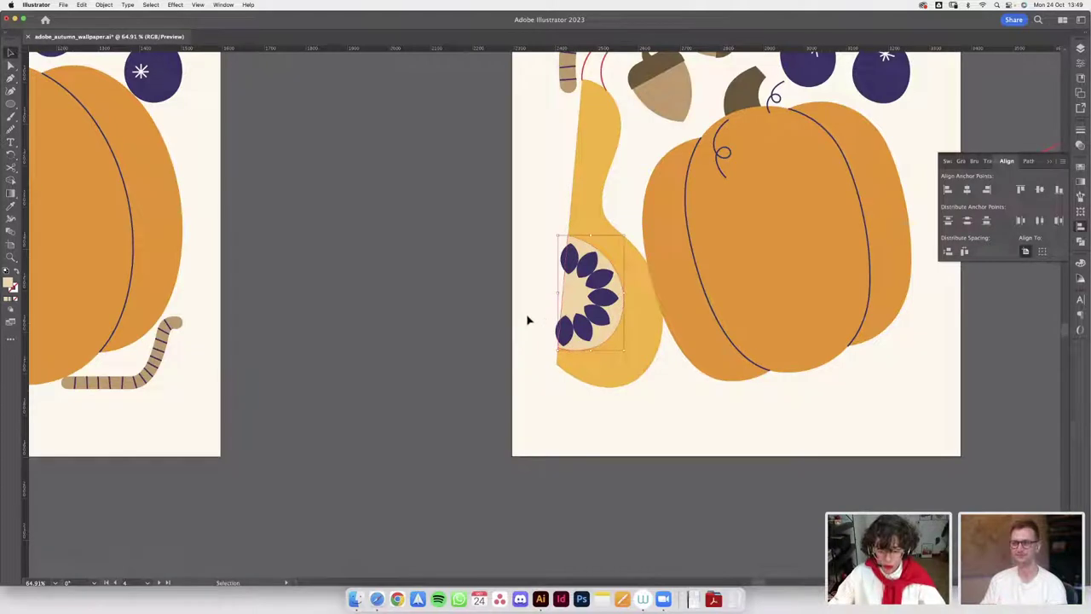
key(b)
key(v)
click(470, 324)
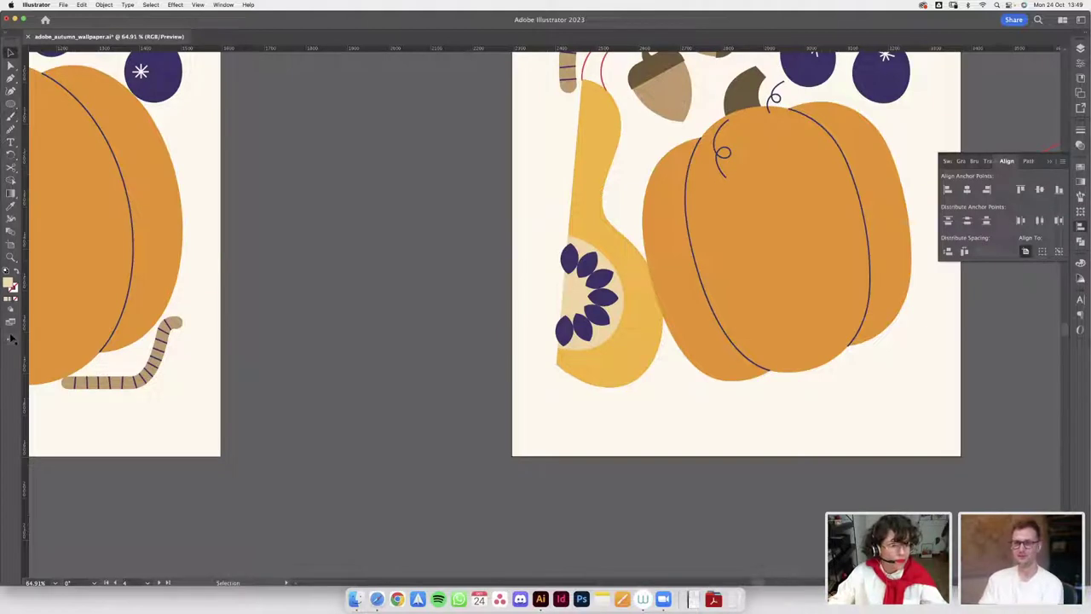
click(101, 4)
mouse_move(144, 233)
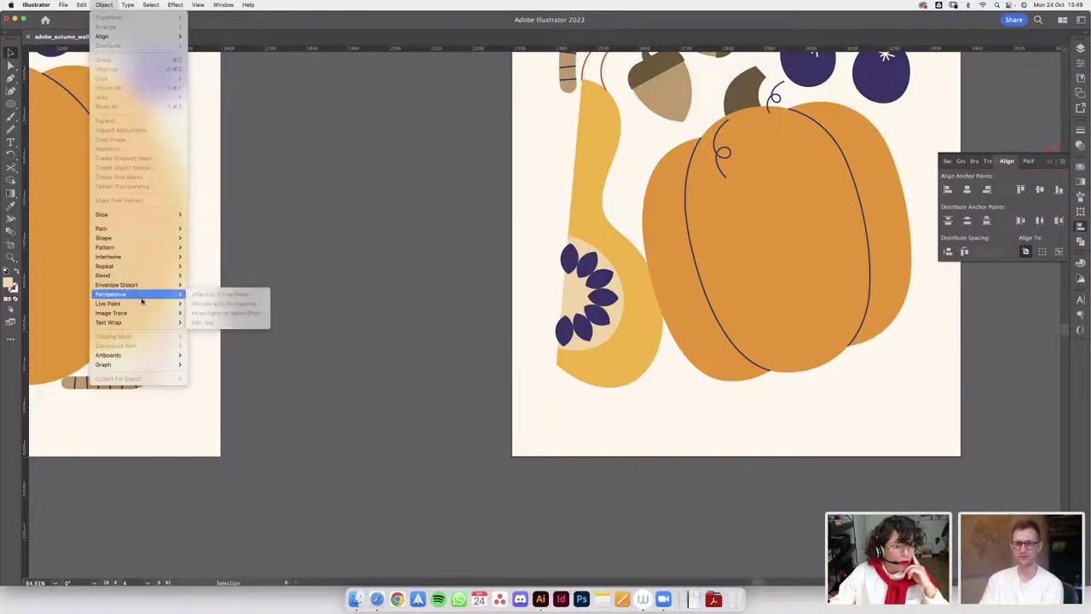
mouse_move(144, 308)
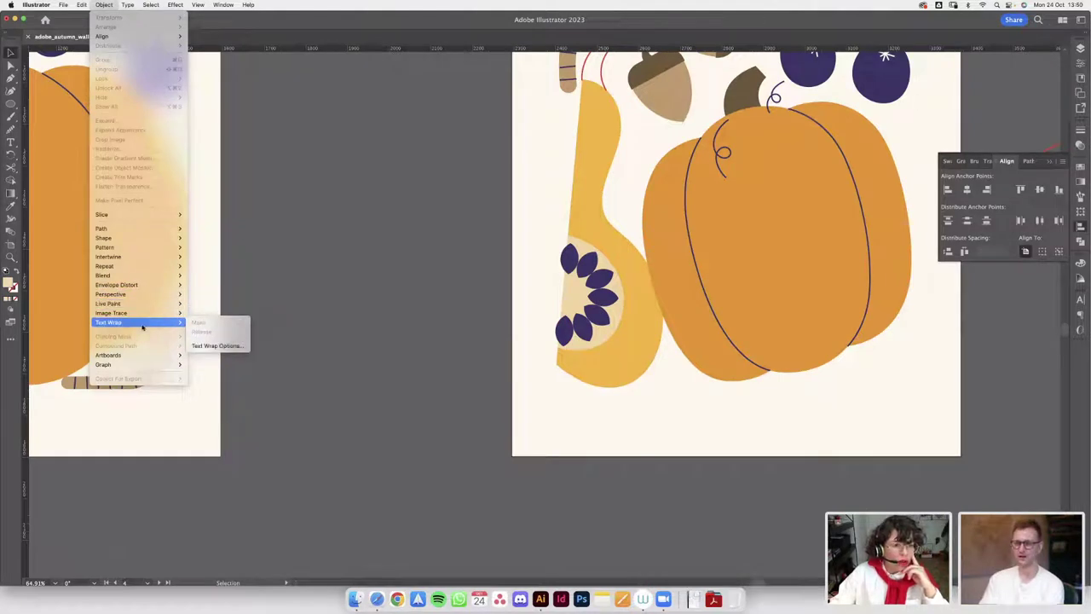
mouse_move(139, 269)
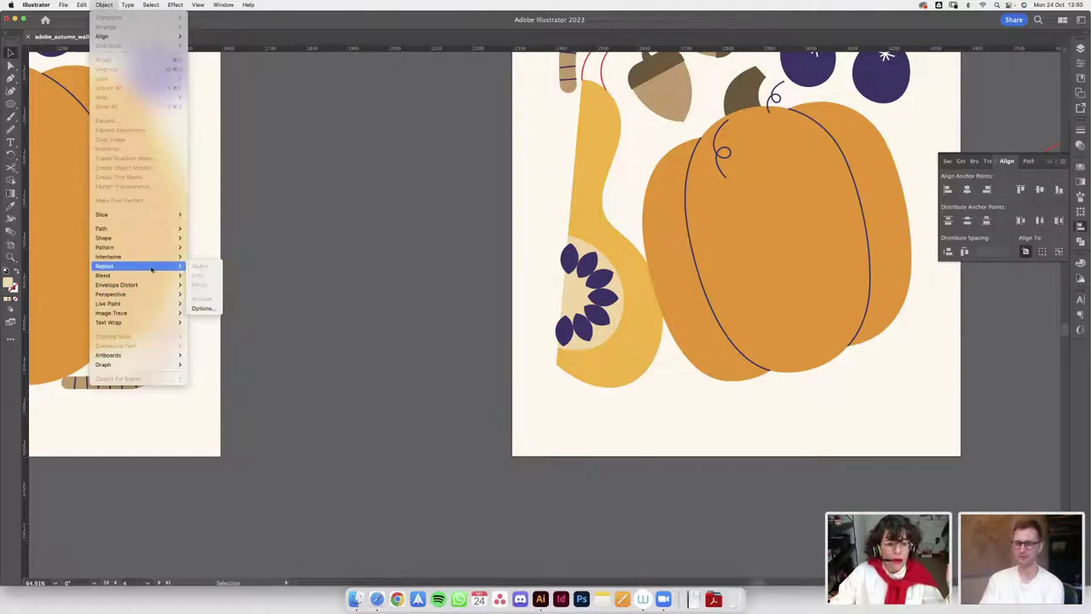
click(215, 310)
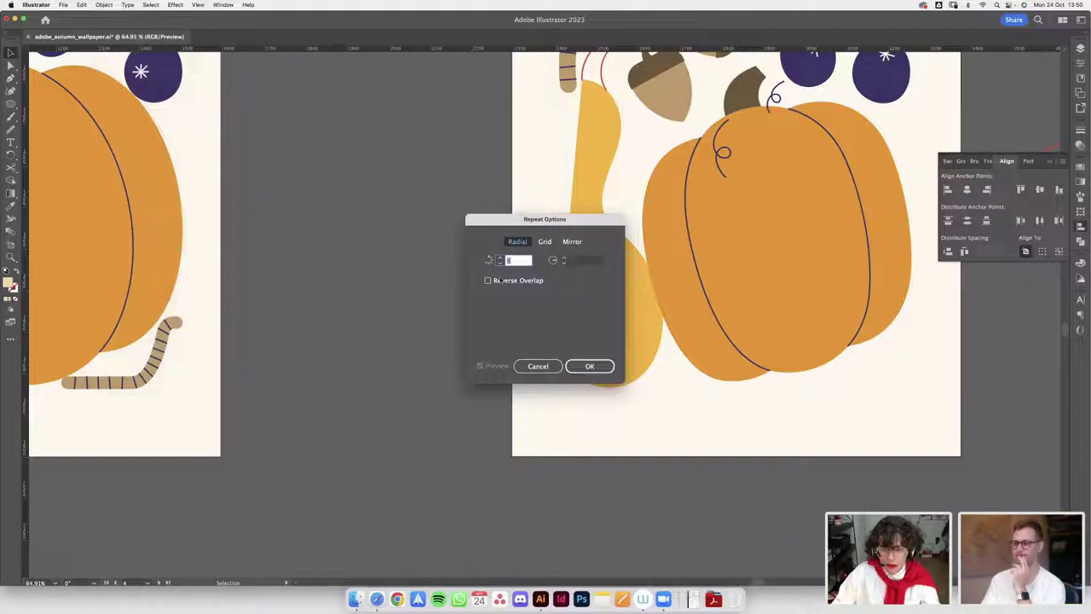
drag(546, 219, 407, 172)
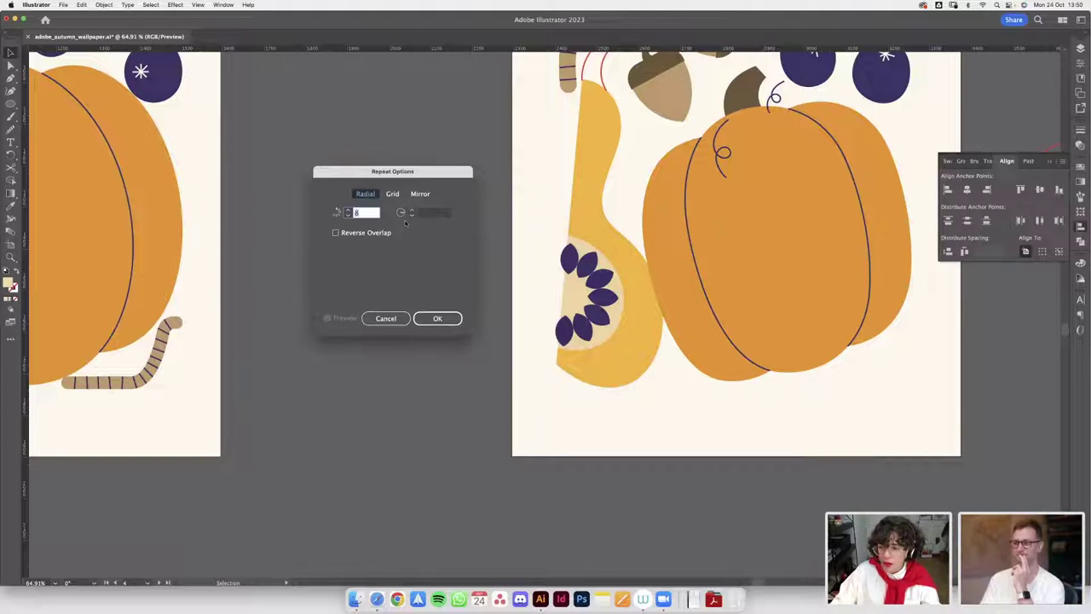
key(Escape)
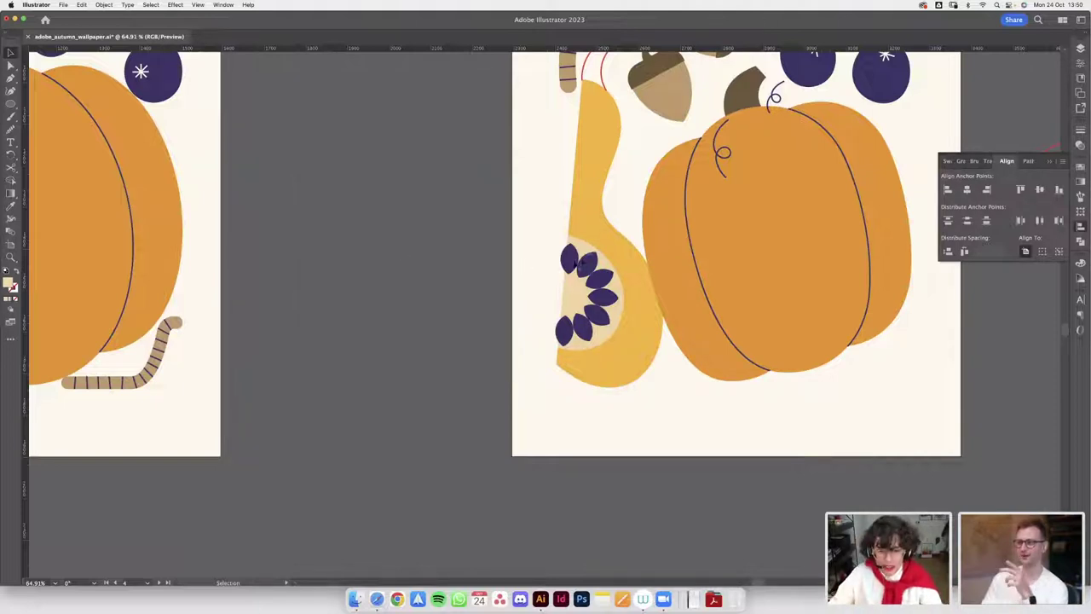
- Copy one squash seed to the empty area between the artboards and turn it into a radial repeat
drag(571, 266, 378, 261)
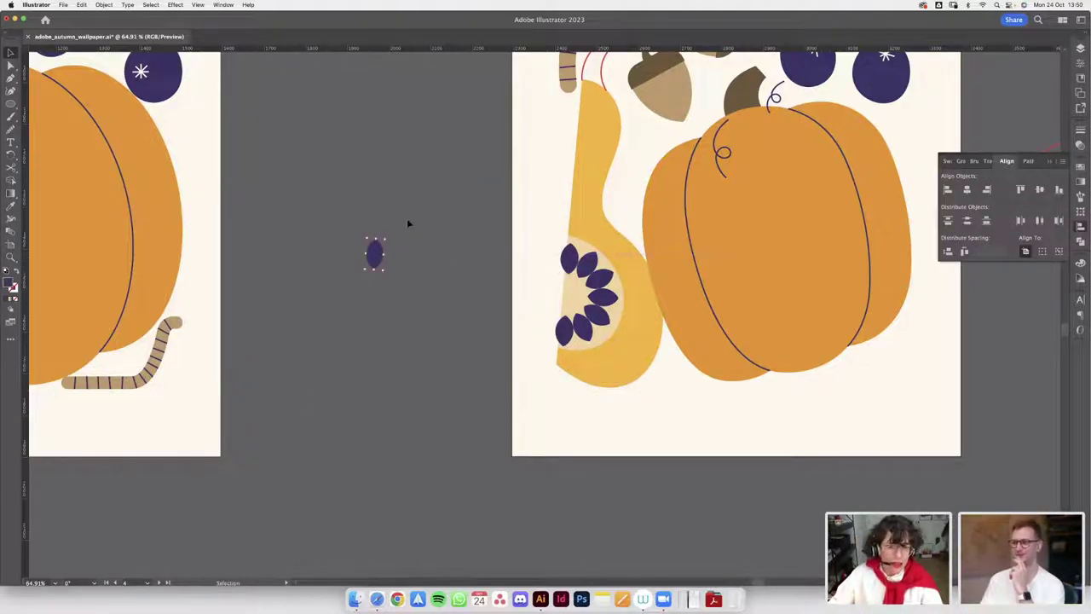
click(128, 5)
mouse_move(104, 5)
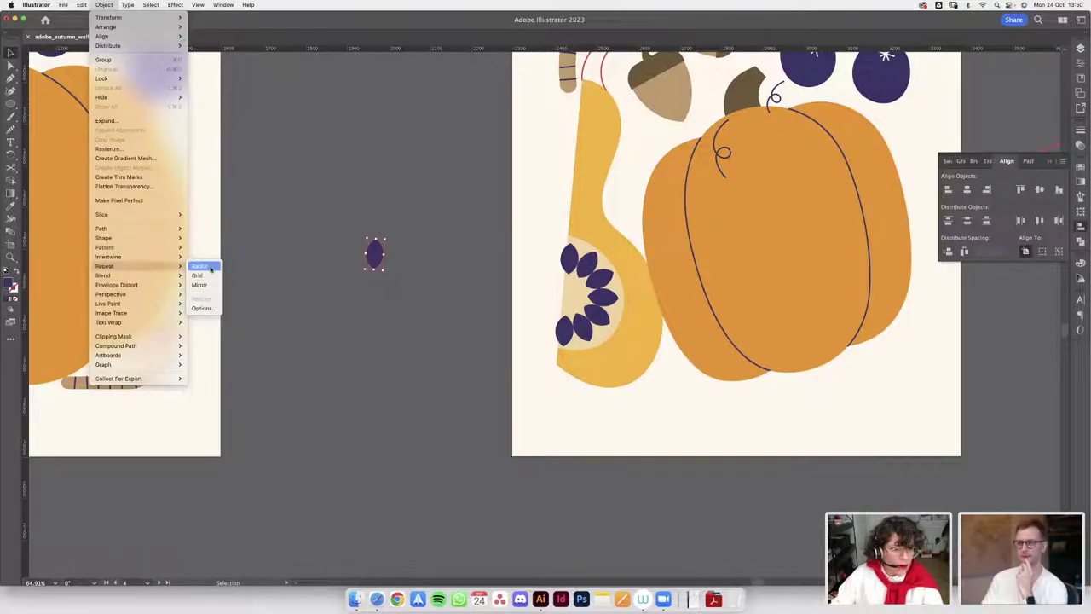
click(209, 266)
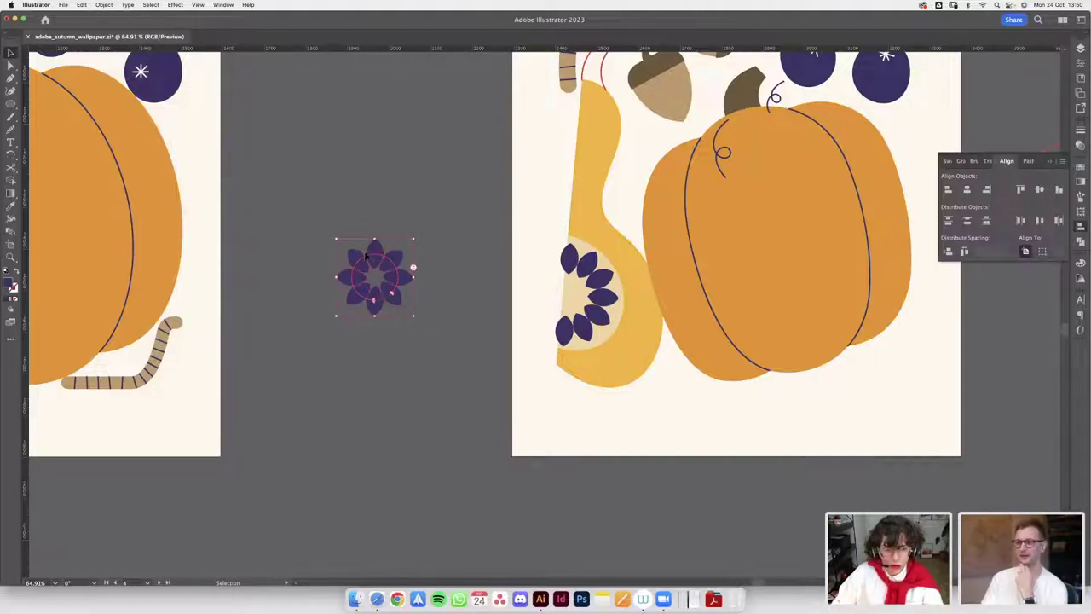
- Widen the radial seed repeat and set its instances to form one complete, evenly spaced ring without a gap
drag(366, 257, 372, 232)
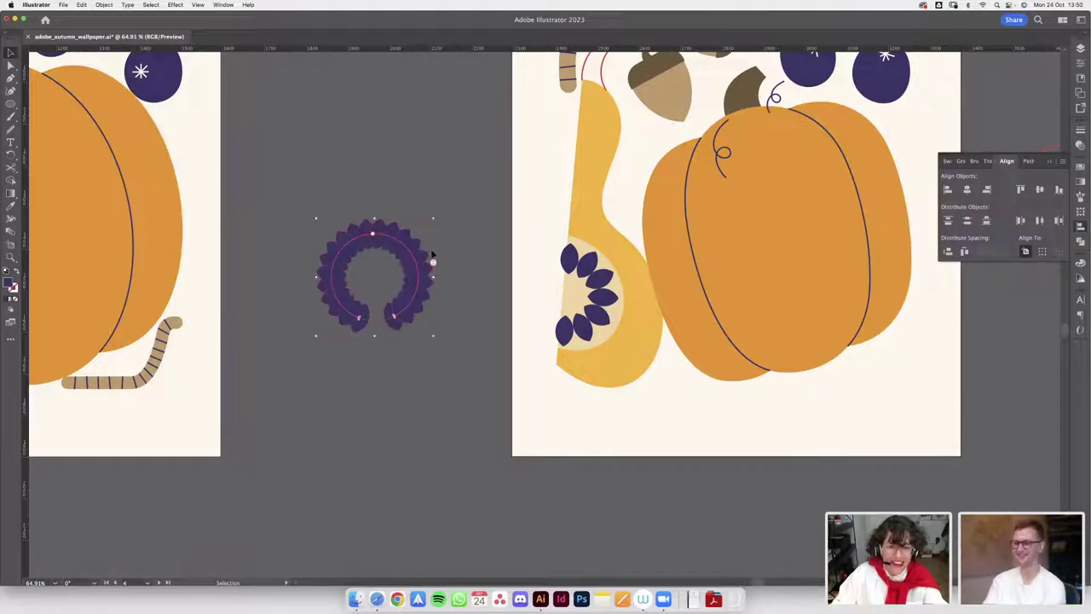
drag(395, 320, 359, 319)
drag(434, 264, 423, 318)
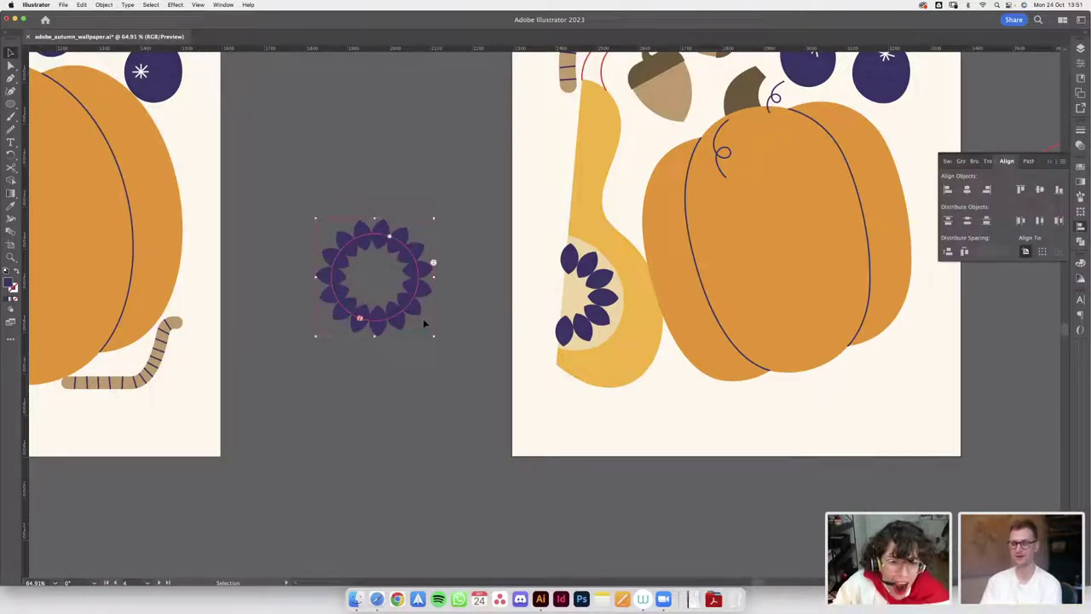
click(417, 230)
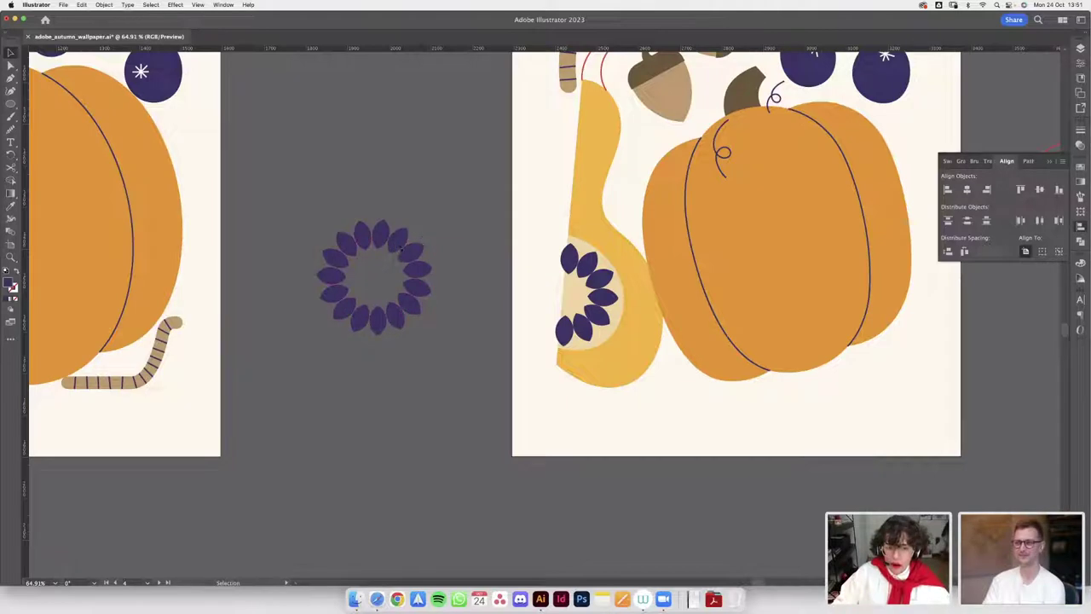
- Fine-tune the radial repeat so the seeds sit slightly closer together around the ring, and deselect it
drag(396, 239, 446, 269)
click(432, 293)
click(462, 243)
click(431, 285)
click(469, 238)
key(space)
click(388, 313)
drag(401, 304, 418, 255)
click(475, 216)
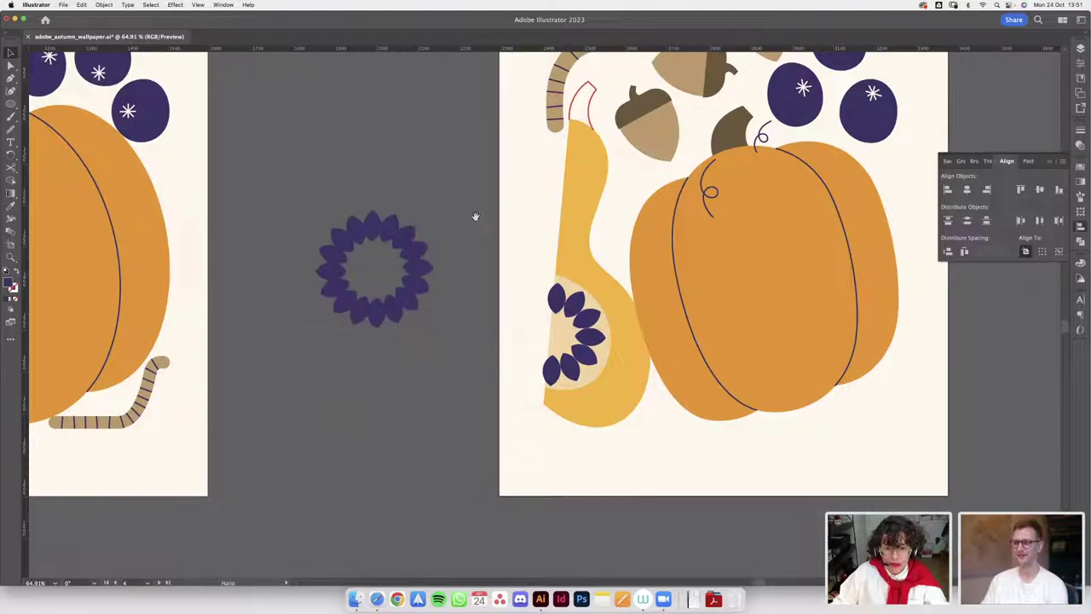
key(space)
drag(475, 217, 425, 257)
scroll(410, 277, down, 3)
drag(382, 286, 380, 304)
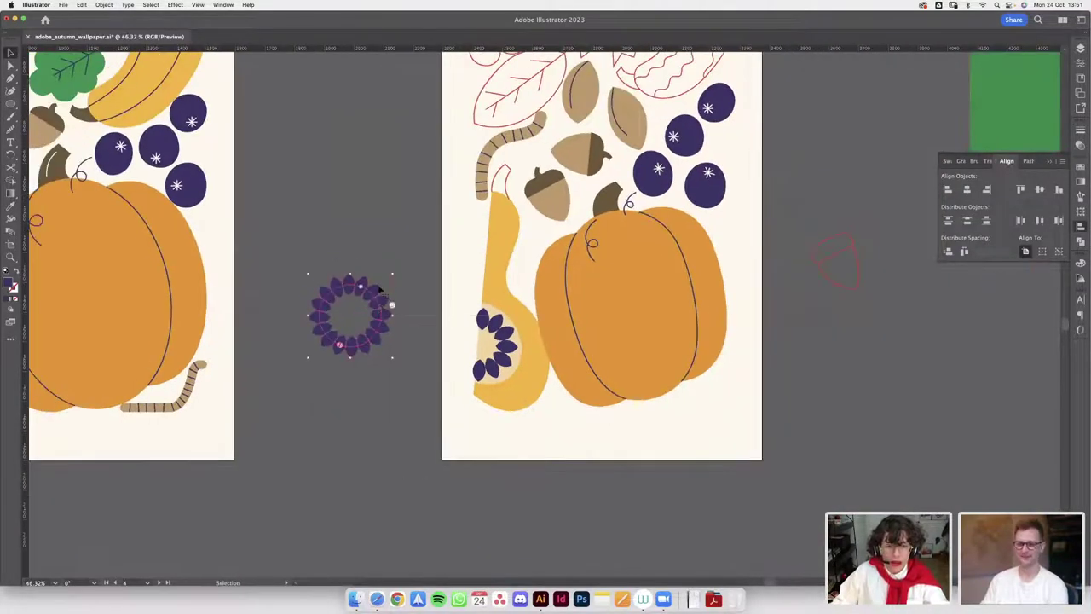
key(space)
drag(481, 208, 454, 230)
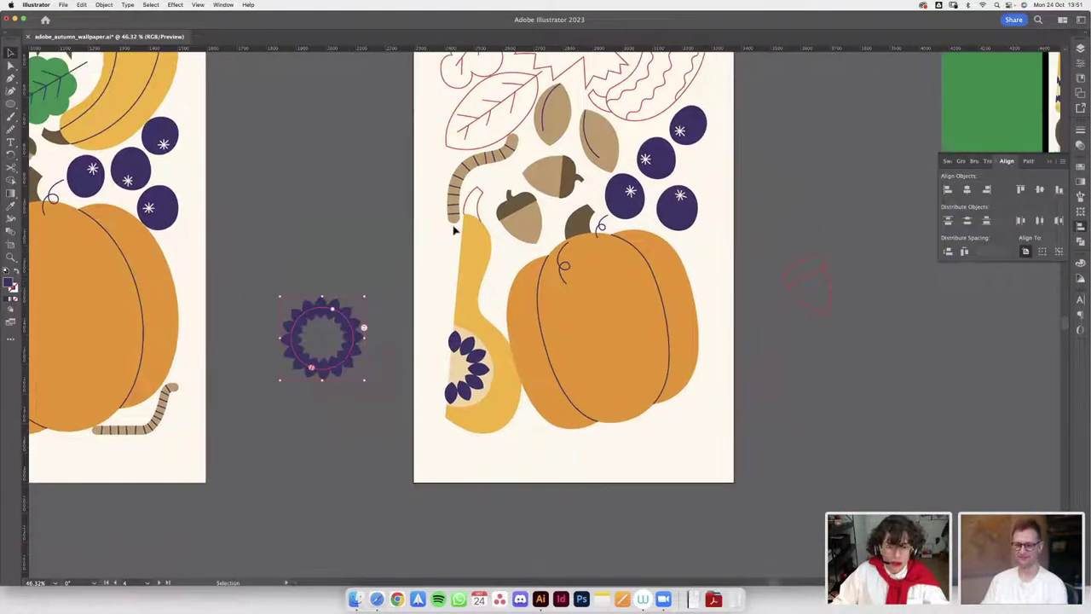
click(400, 265)
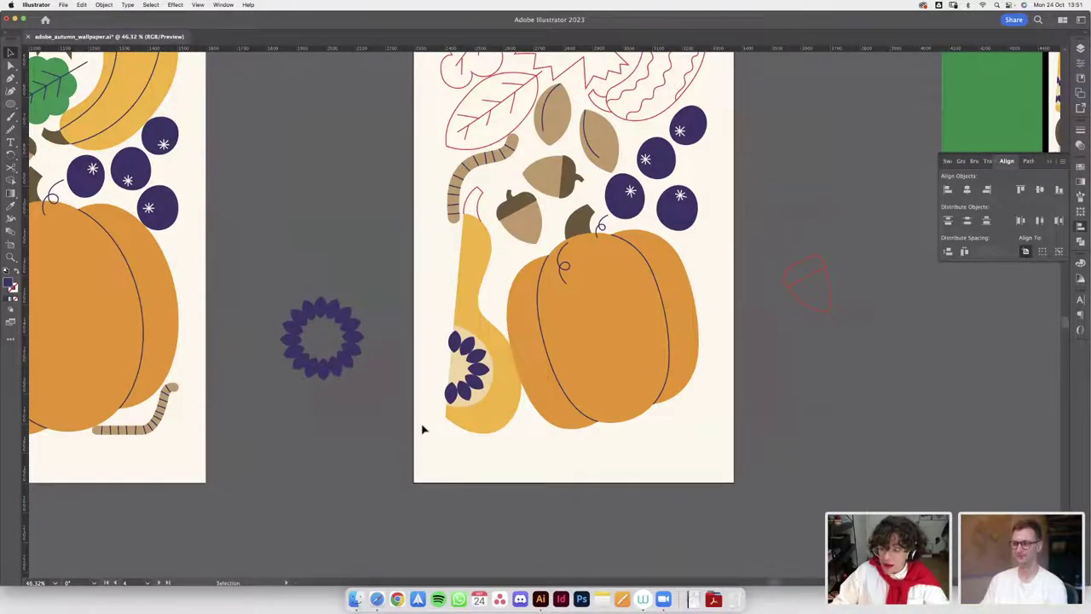
scroll(414, 300, down, 3)
scroll(427, 341, up, 3)
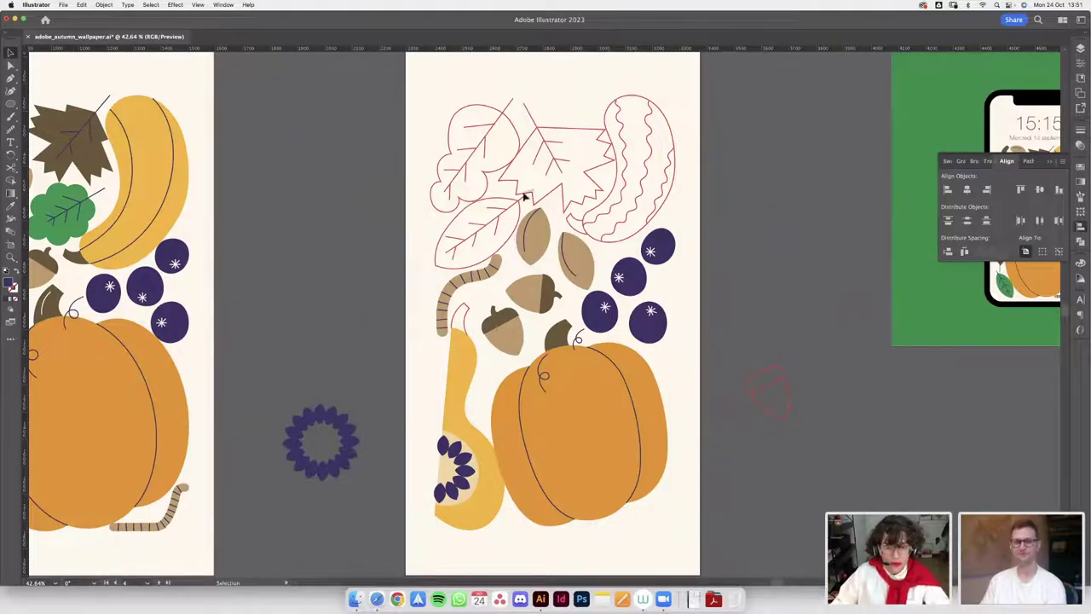
scroll(524, 196, up, 3)
click(507, 220)
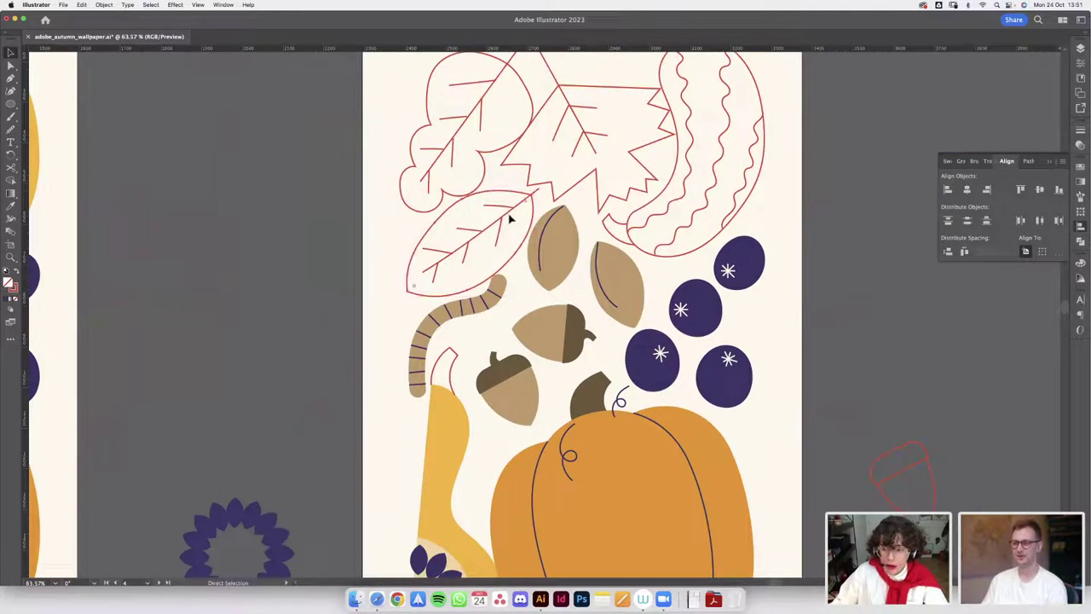
scroll(494, 281, down, 3)
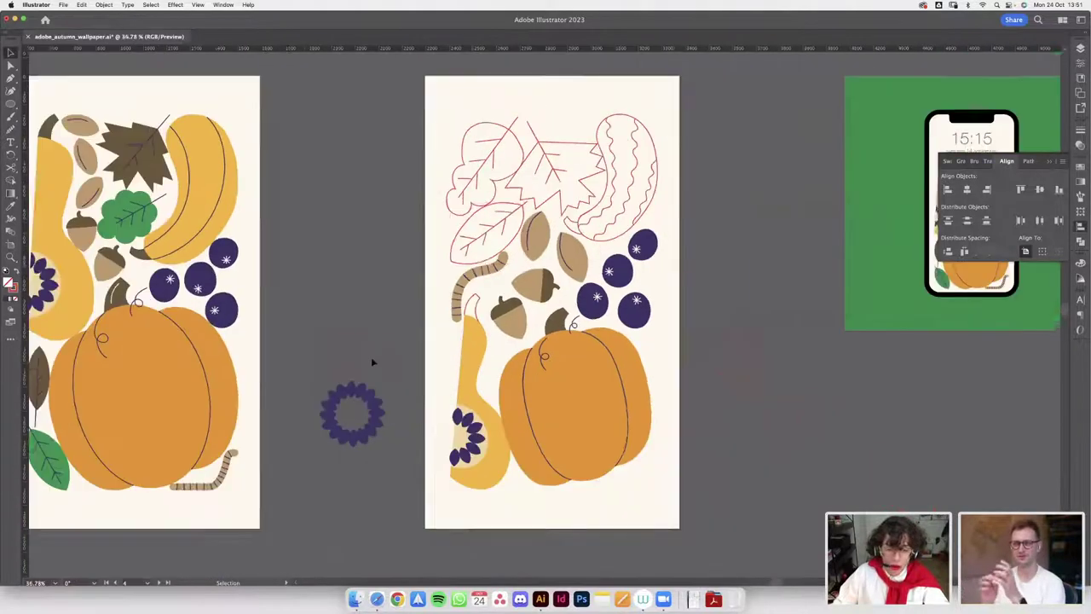
- Expand the radial seed repeat into ordinary grouped seed shapes
click(377, 387)
scroll(379, 385, up, 3)
drag(383, 388, 378, 381)
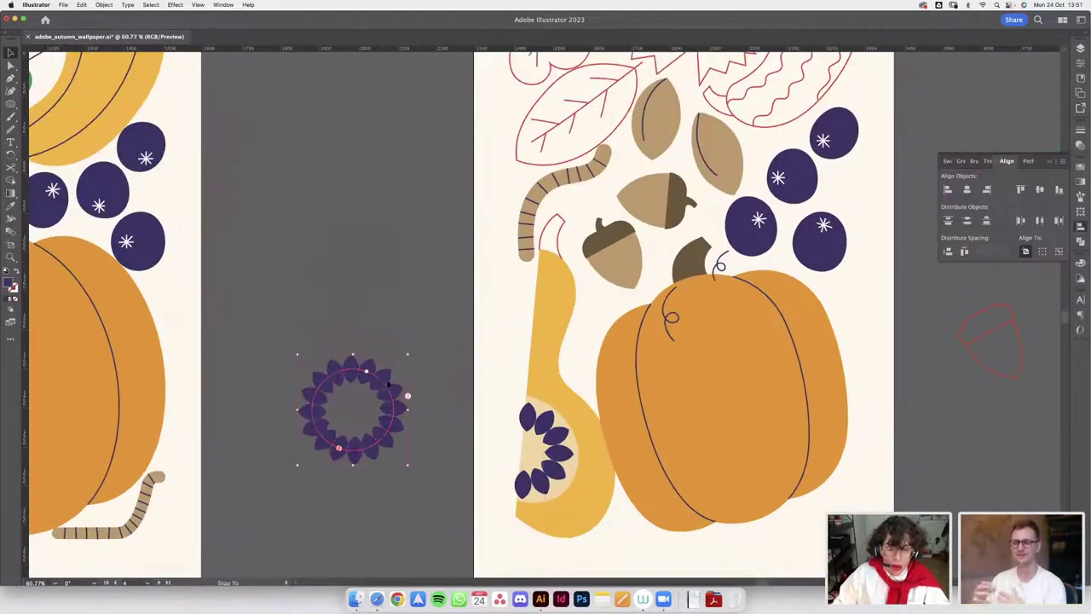
click(346, 196)
click(363, 369)
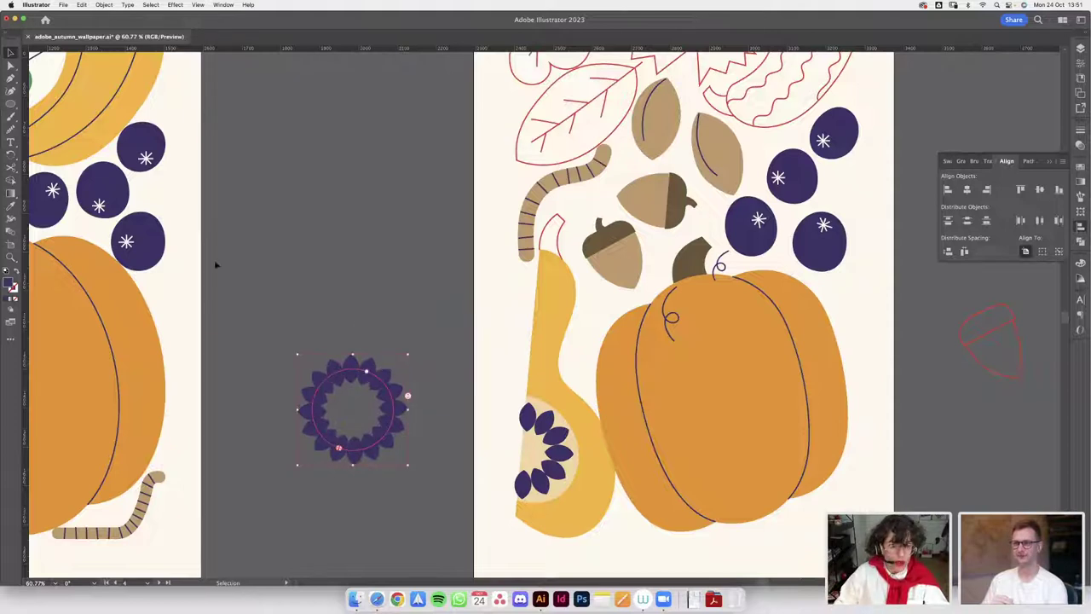
click(104, 5)
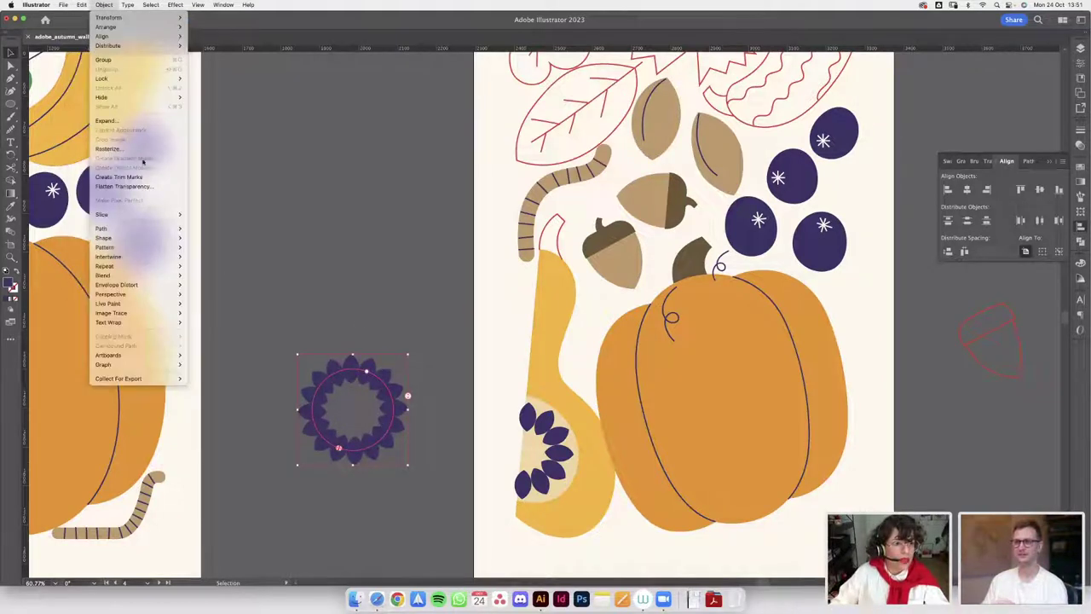
mouse_move(138, 240)
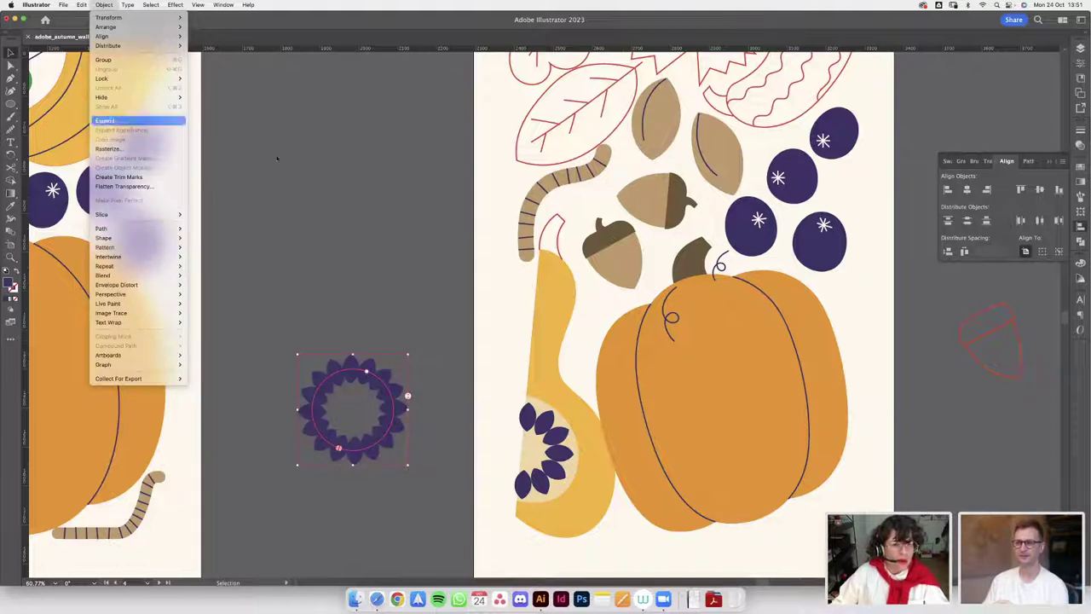
click(104, 120)
click(574, 363)
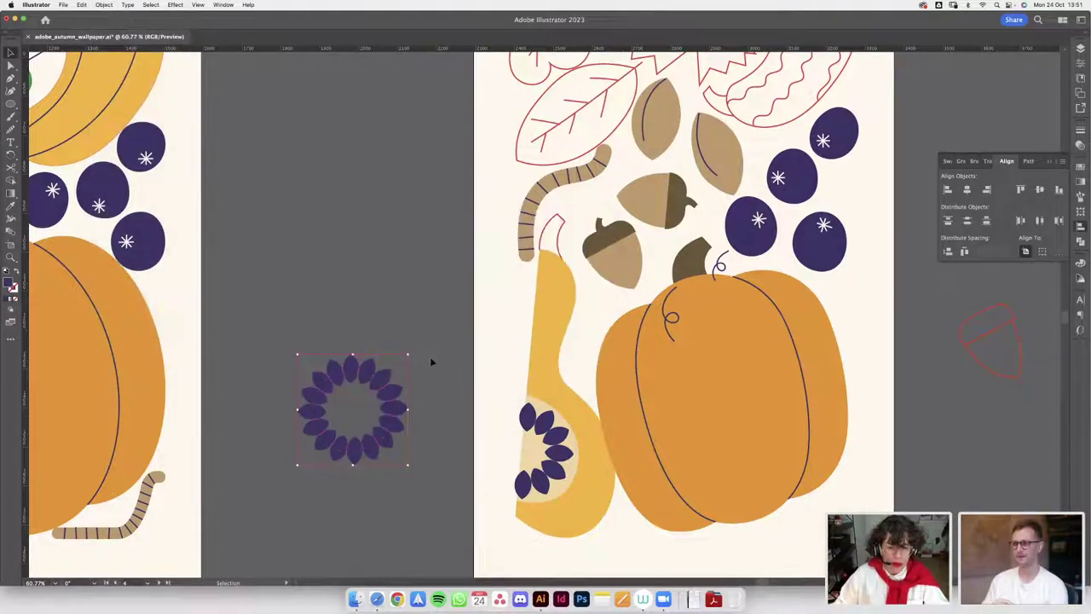
- Isolate the expanded seed group, delete several individual seeds from its upper half, and leave isolation mode
double_click(388, 407)
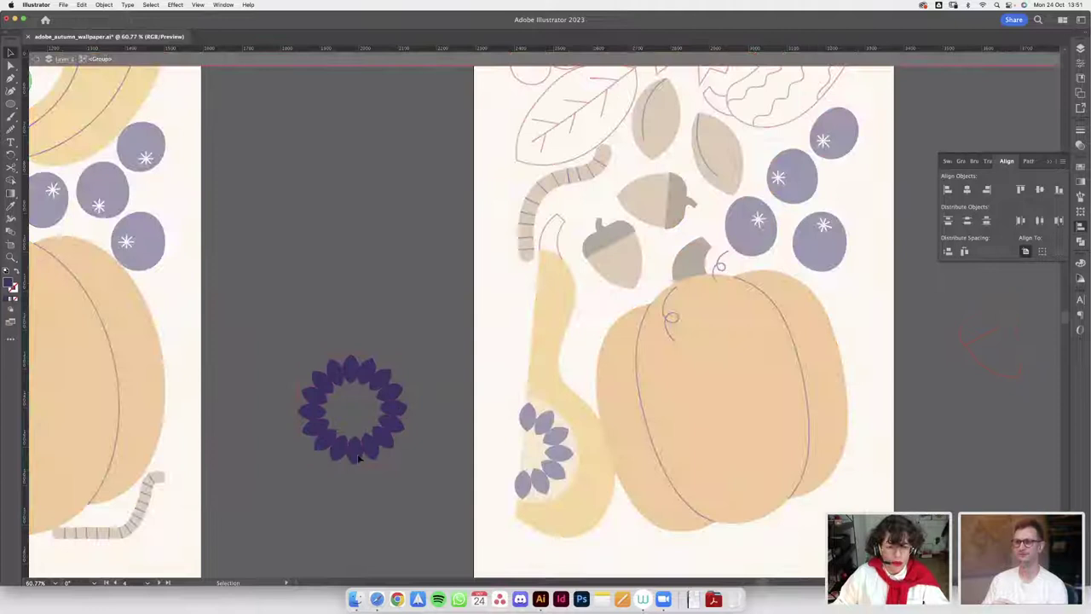
click(394, 415)
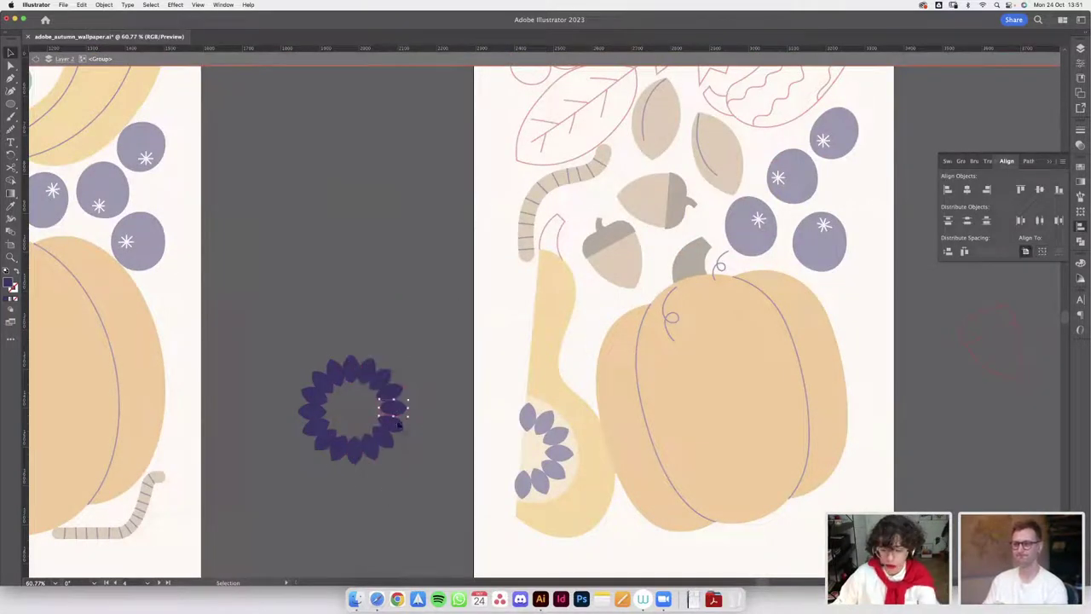
key(BackSpace)
click(383, 378)
key(BackSpace)
click(334, 372)
key(BackSpace)
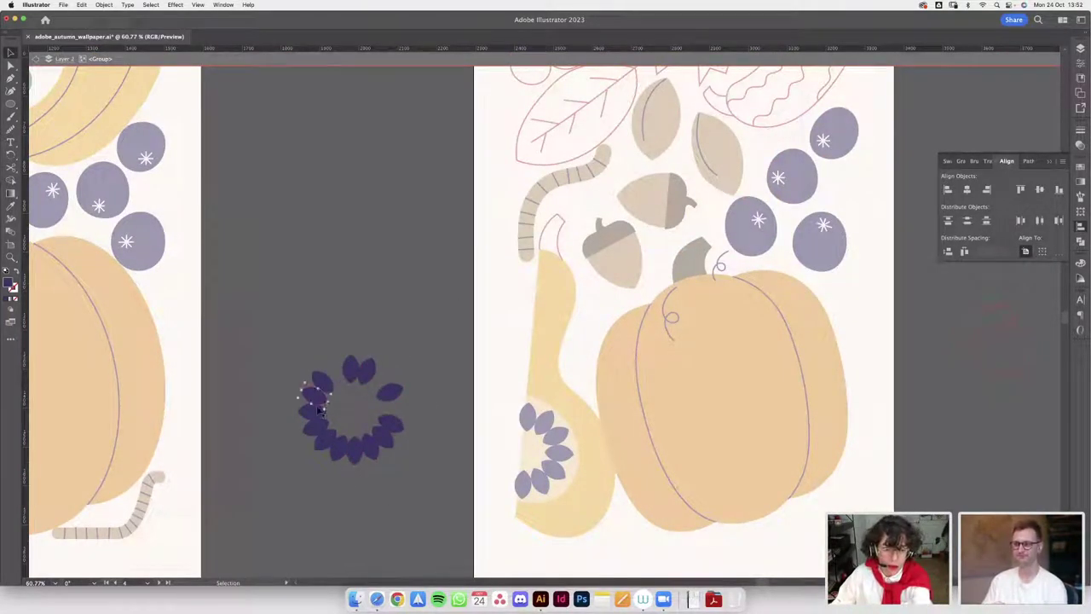
key(BackSpace)
double_click(424, 332)
- Select the red pointed-oval leaf outline above the striped curved stem on the unfinished artboard
scroll(414, 340, down, 3)
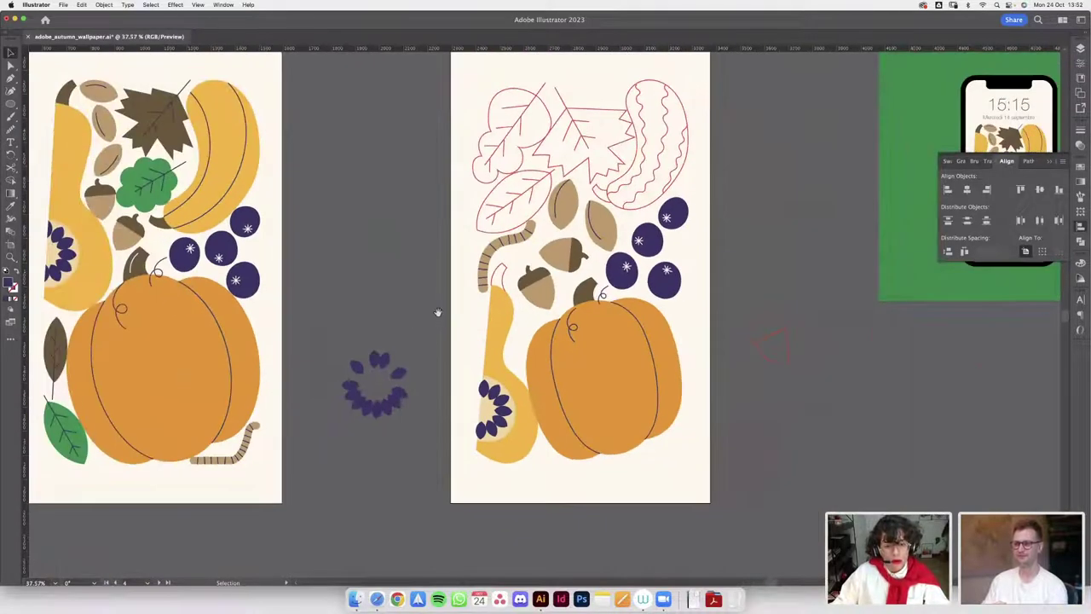
scroll(438, 313, right, 3)
scroll(608, 255, up, 5)
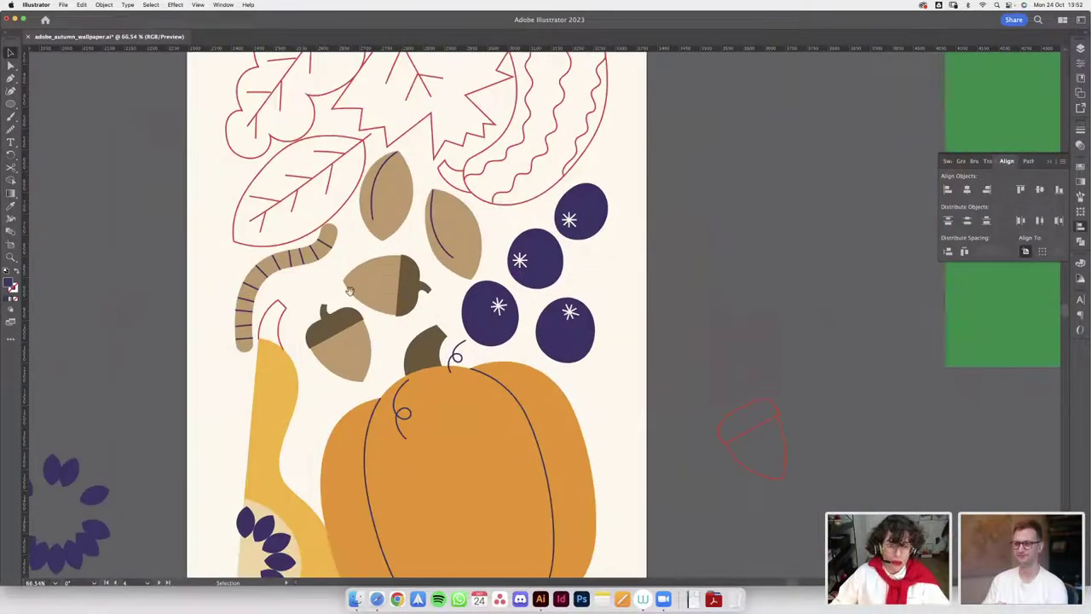
scroll(350, 291, left, 5)
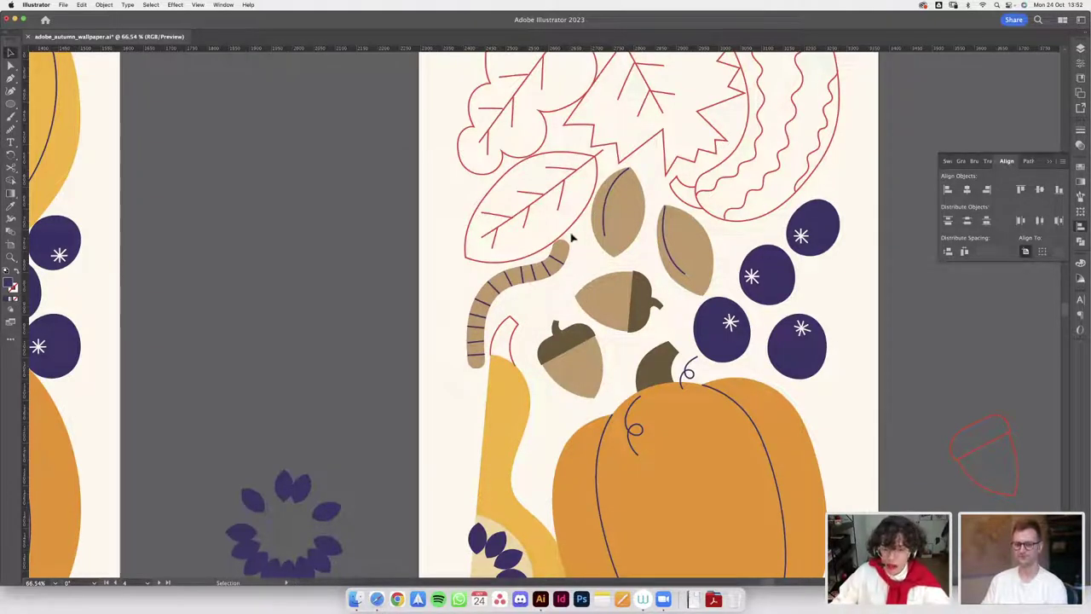
scroll(447, 282, up, 1)
scroll(447, 281, right, 1)
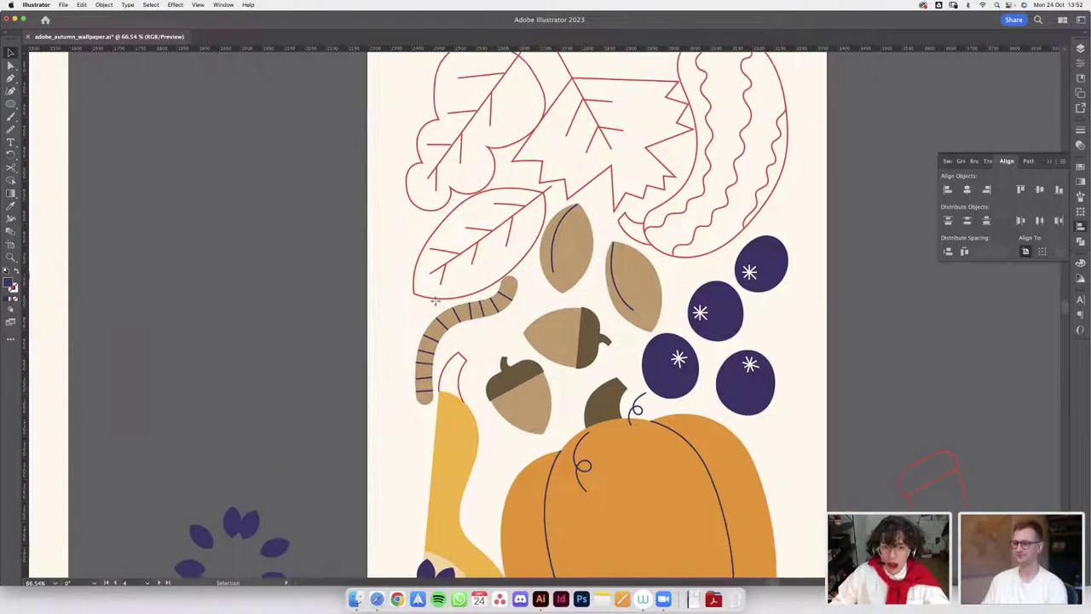
click(415, 298)
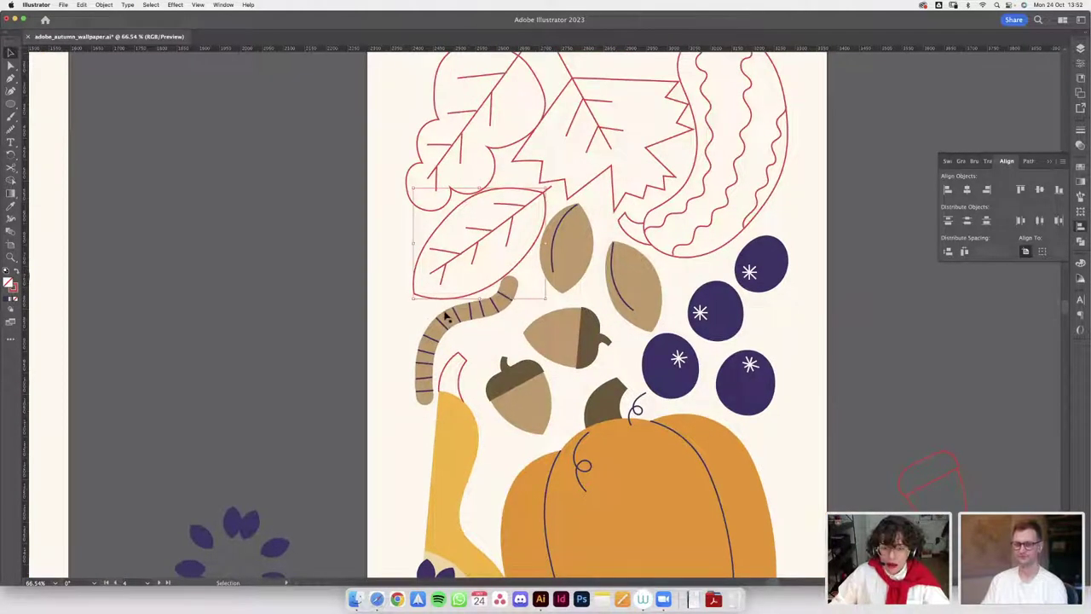
- Fill the curved gourd outline on the second artboard with the yellow sampled from the squash below it
scroll(452, 278, up, 2)
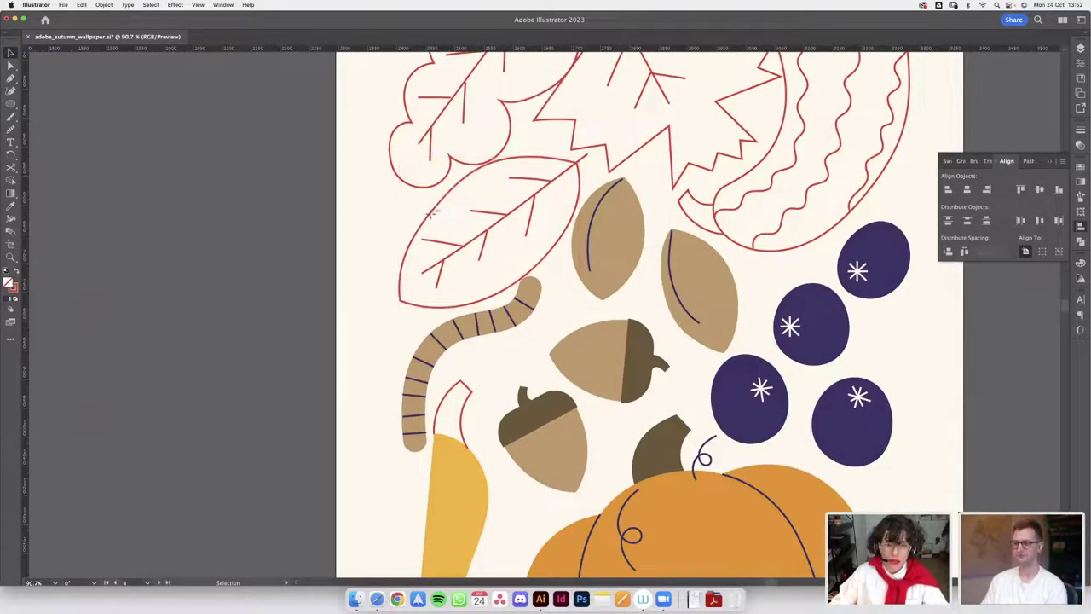
scroll(413, 226, up, 1)
scroll(417, 228, right, 1)
scroll(417, 228, down, 2)
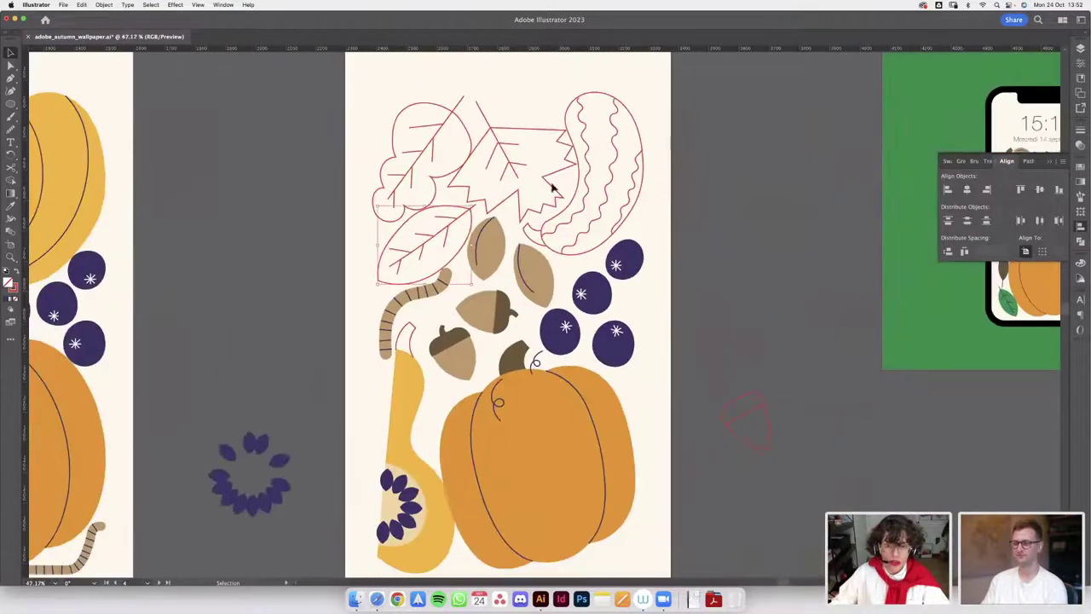
scroll(614, 165, up, 1)
scroll(614, 165, right, 1)
click(618, 169)
scroll(613, 165, down, 3)
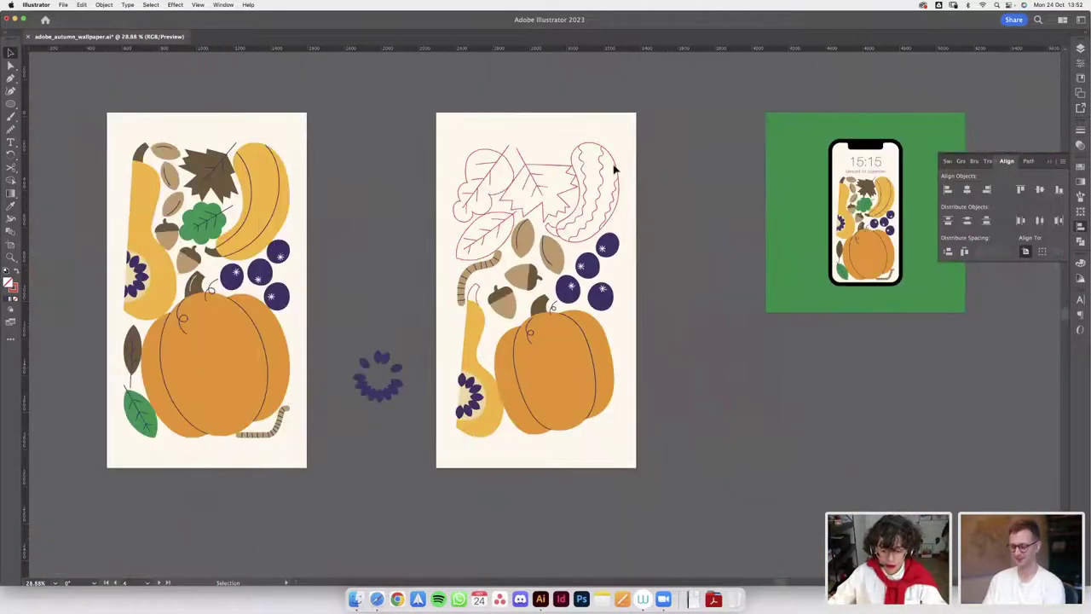
key(i)
click(487, 329)
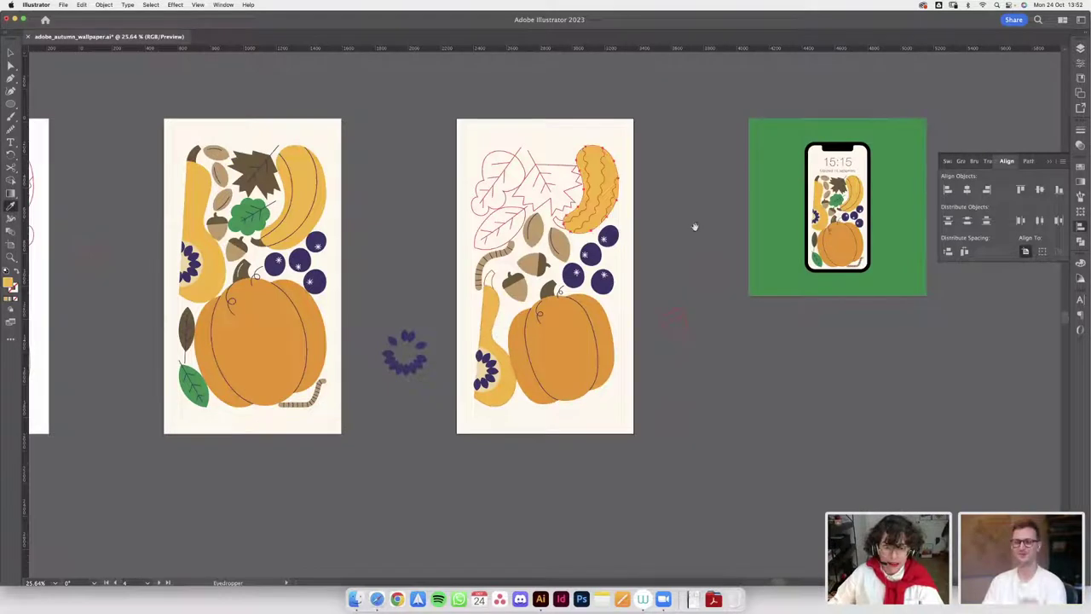
scroll(665, 239, up, 2)
scroll(665, 238, right, 1)
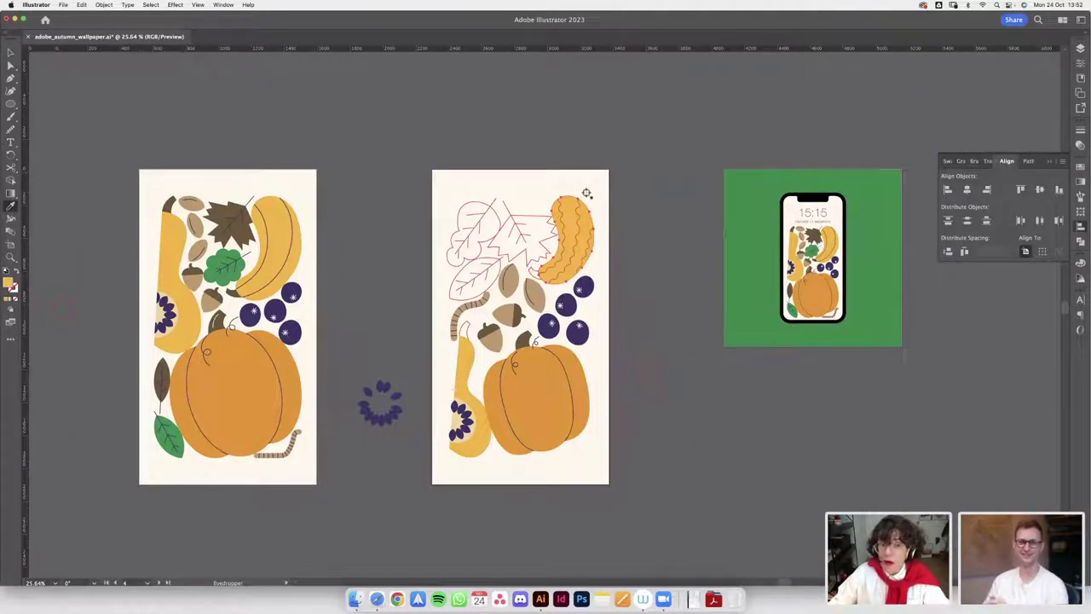
- Isolate the yellow curved gourd shape, smooth its edges and its lower tip with the Smooth tool, and exit isolation
key(v)
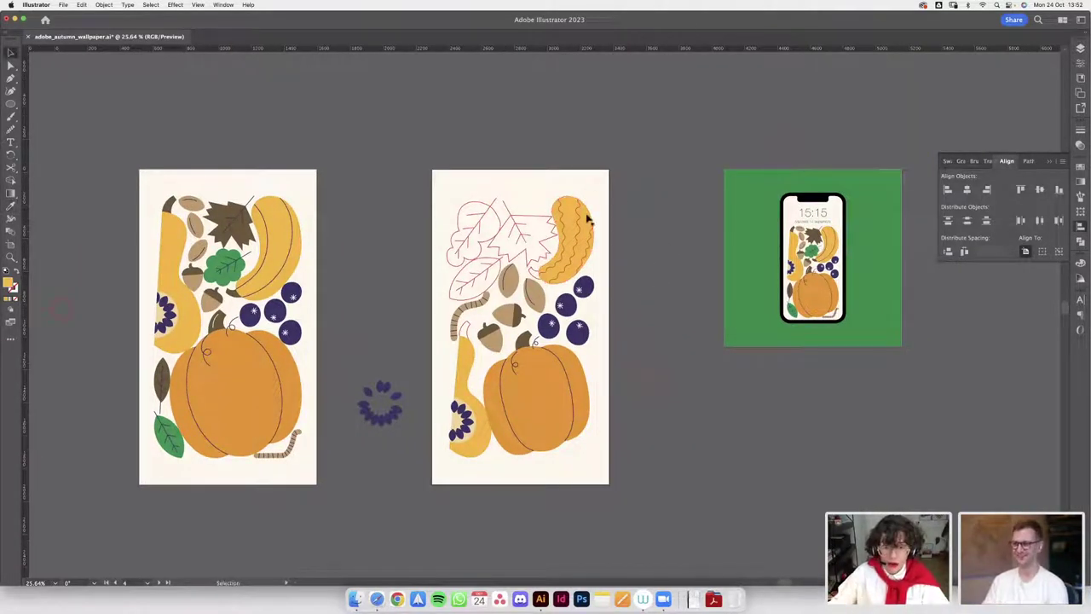
scroll(588, 220, up, 2)
click(589, 218)
double_click(588, 216)
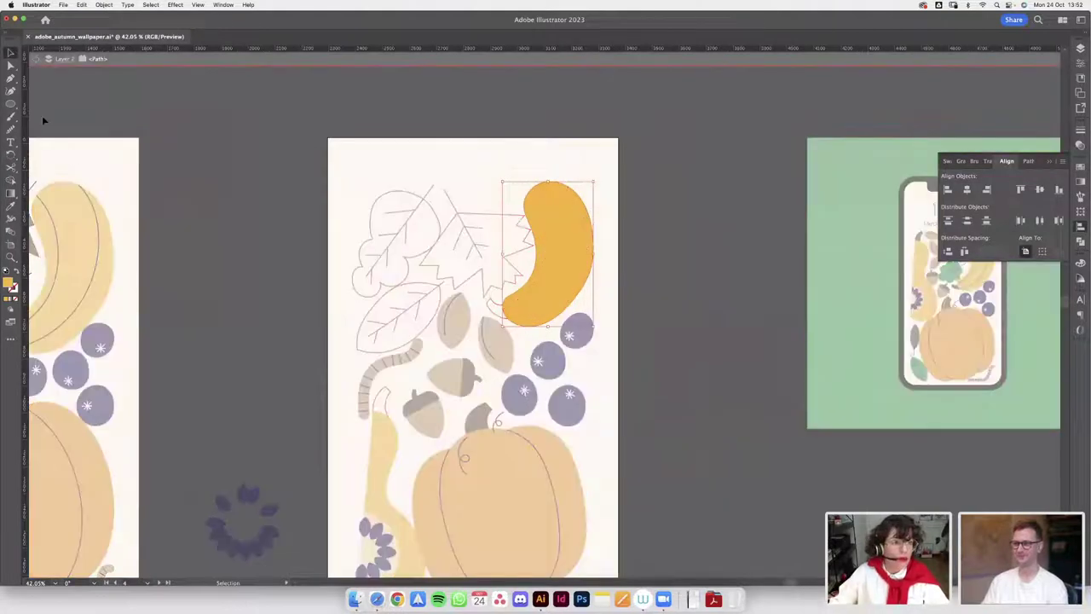
click(10, 129)
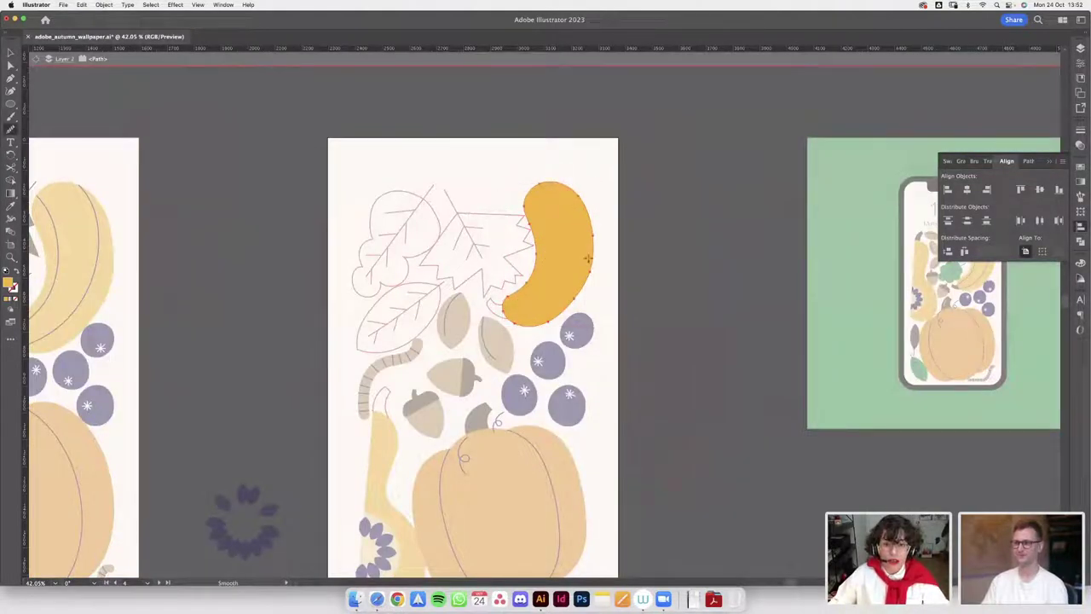
mouse_move(588, 258)
mouse_down()
mouse_move(542, 322)
mouse_move(532, 253)
mouse_up()
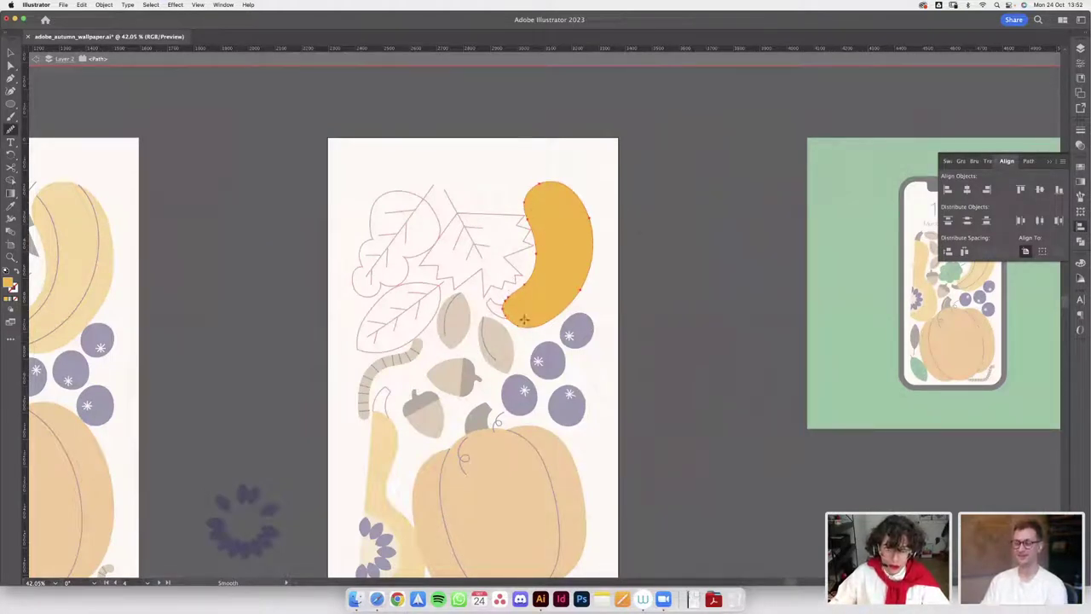
drag(509, 303, 517, 330)
scroll(529, 313, up, 5)
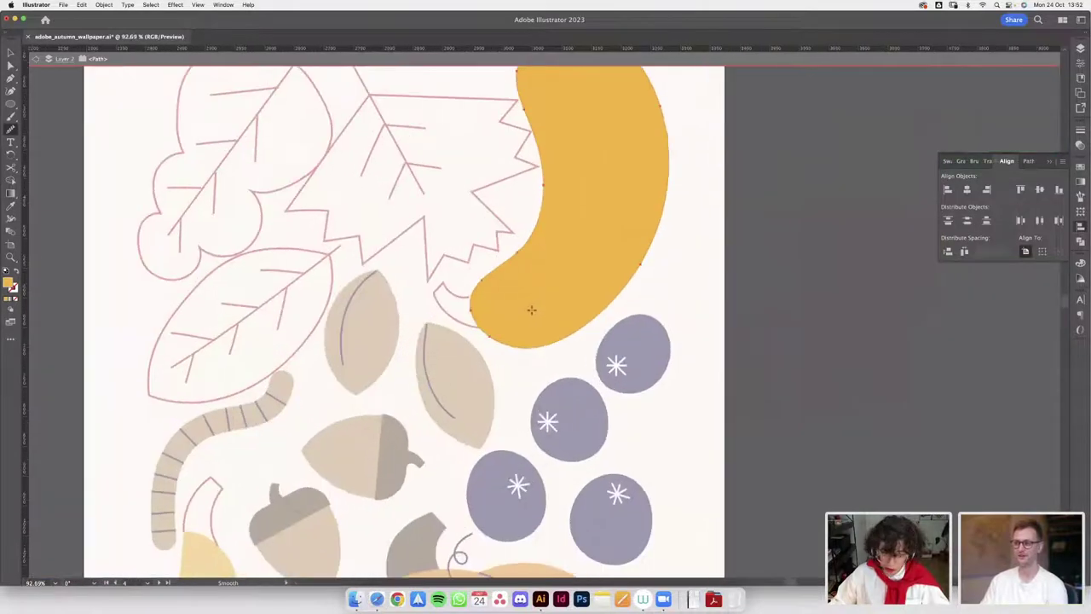
key(v)
scroll(484, 339, down, 3)
double_click(683, 252)
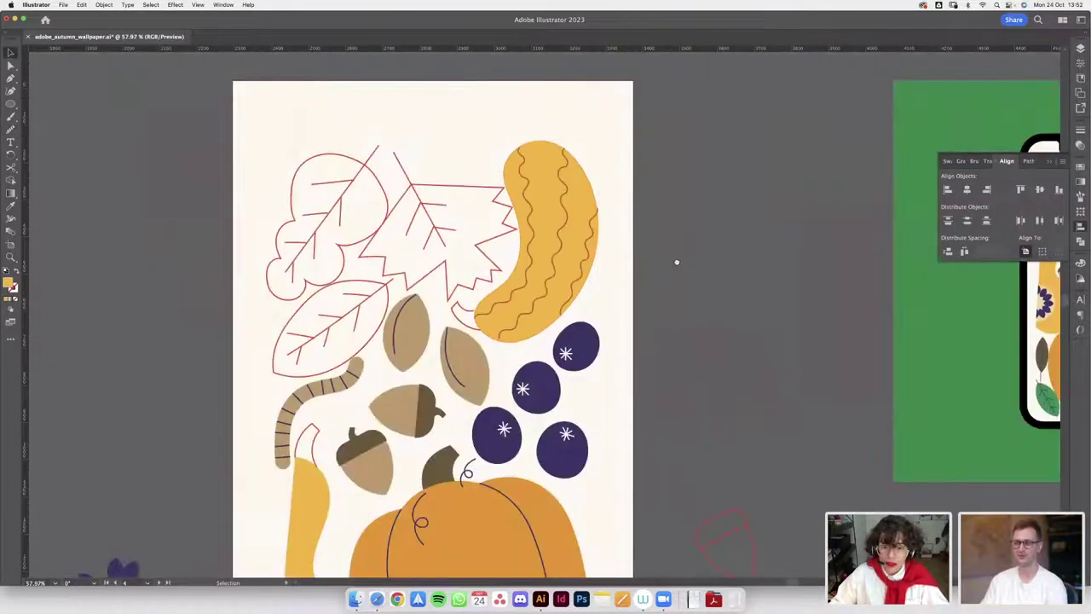
- Recolour the curved gourd's three wavy lines with the dark blue stroke sampled from the pumpkin's curly tendril
scroll(676, 261, up, 2)
click(562, 286)
scroll(561, 292, down, 3)
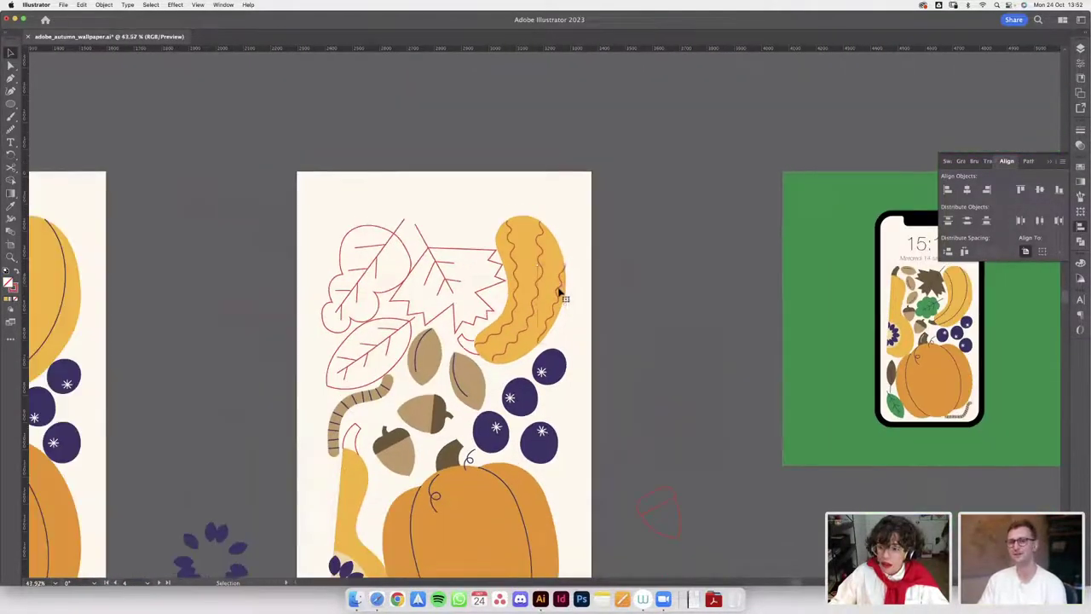
scroll(554, 290, up, 3)
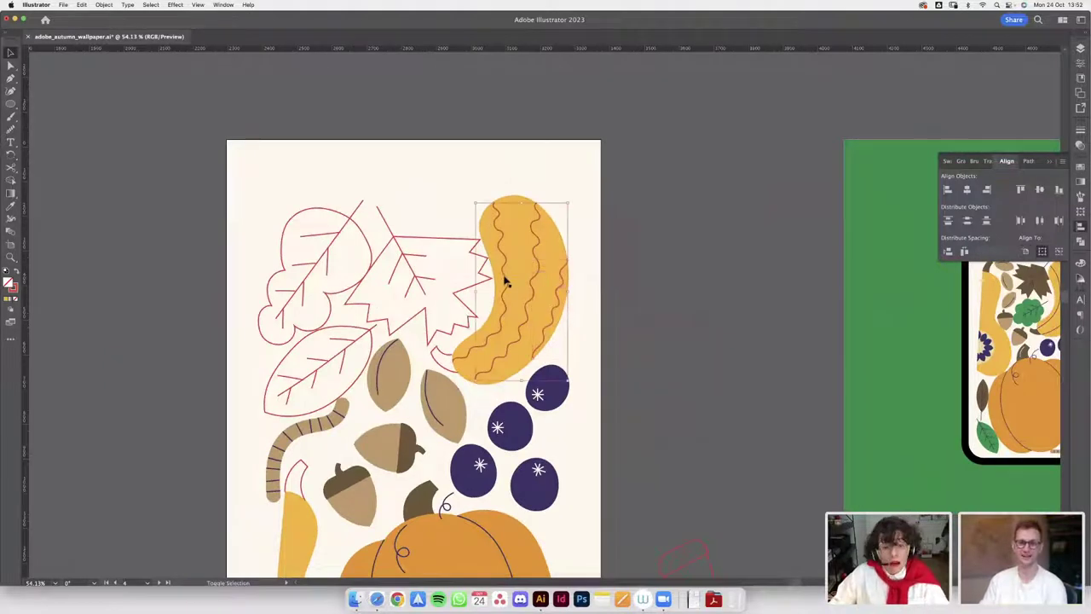
click(504, 280)
scroll(530, 273, down, 3)
key(i)
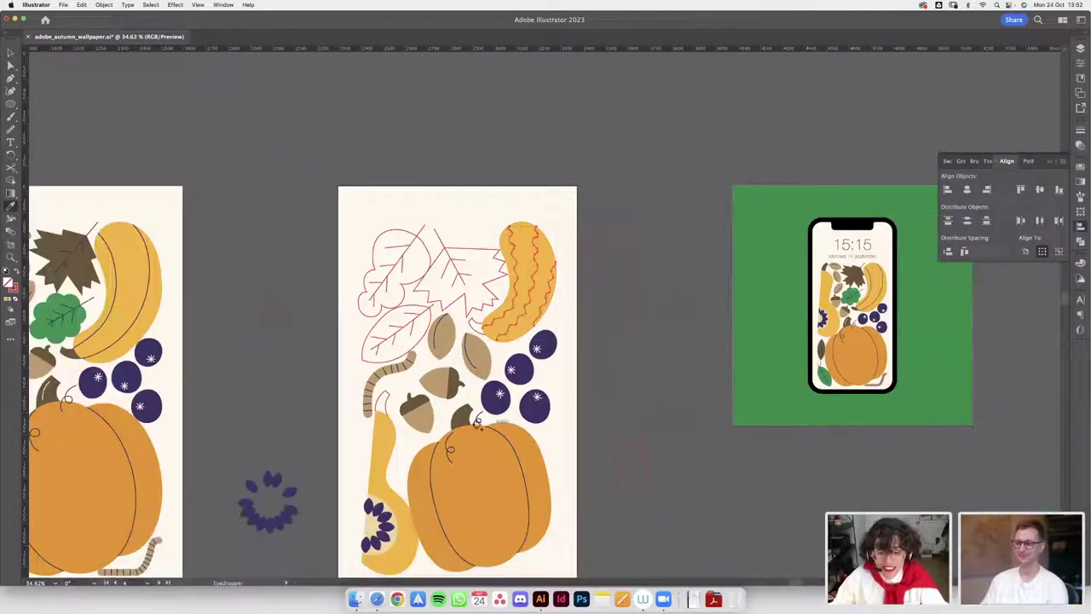
scroll(587, 287, up, 3)
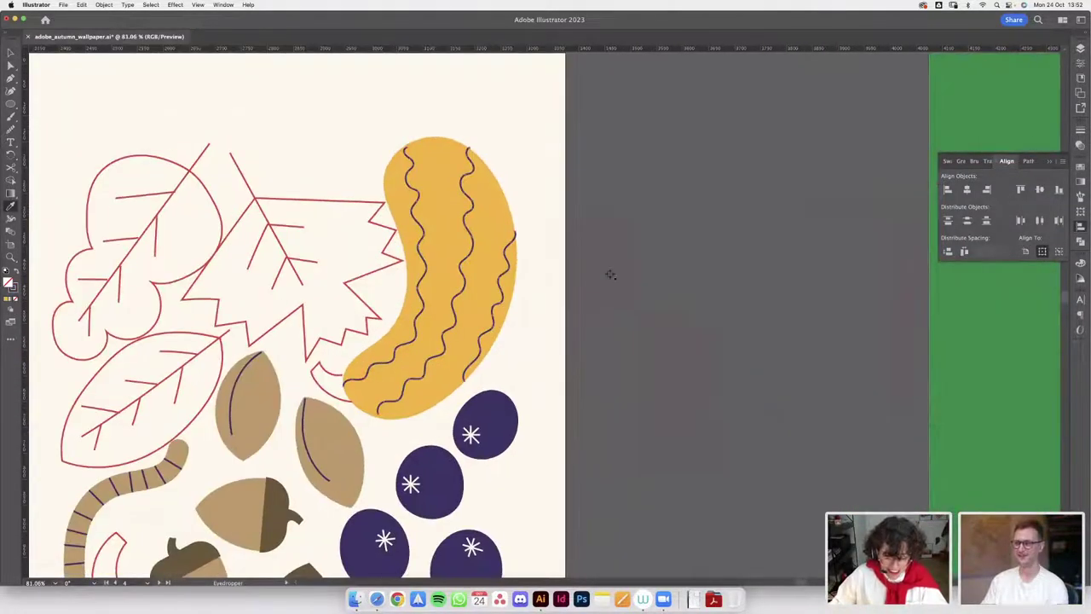
- Trim the upper end of the gourd's outermost wavy line at the shape's edge with the Scissors tool
key(v)
scroll(618, 255, up, 3)
click(586, 224)
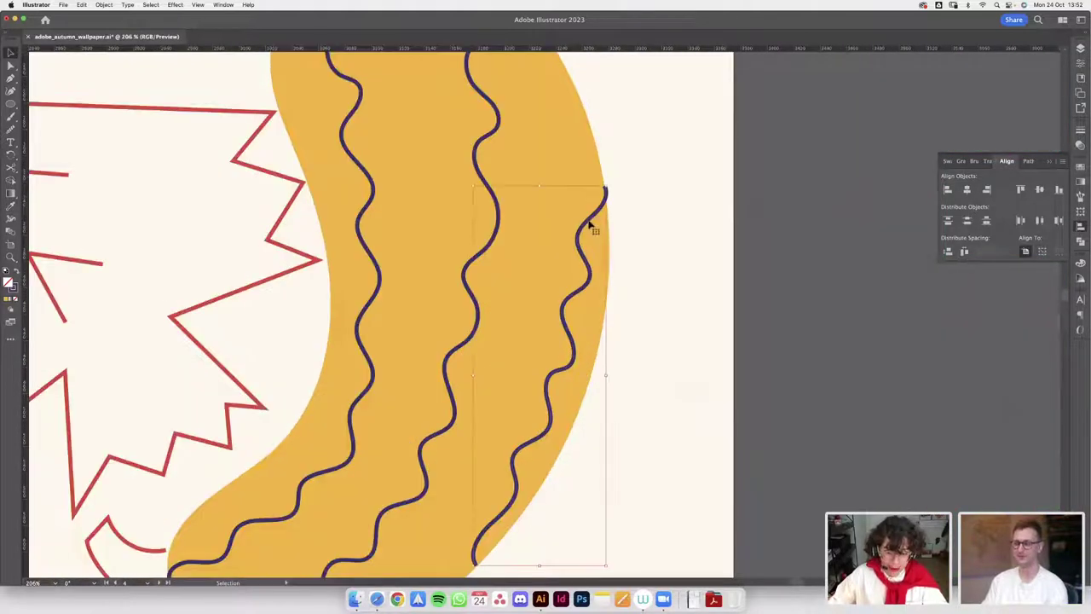
key(c)
scroll(607, 195, up, 3)
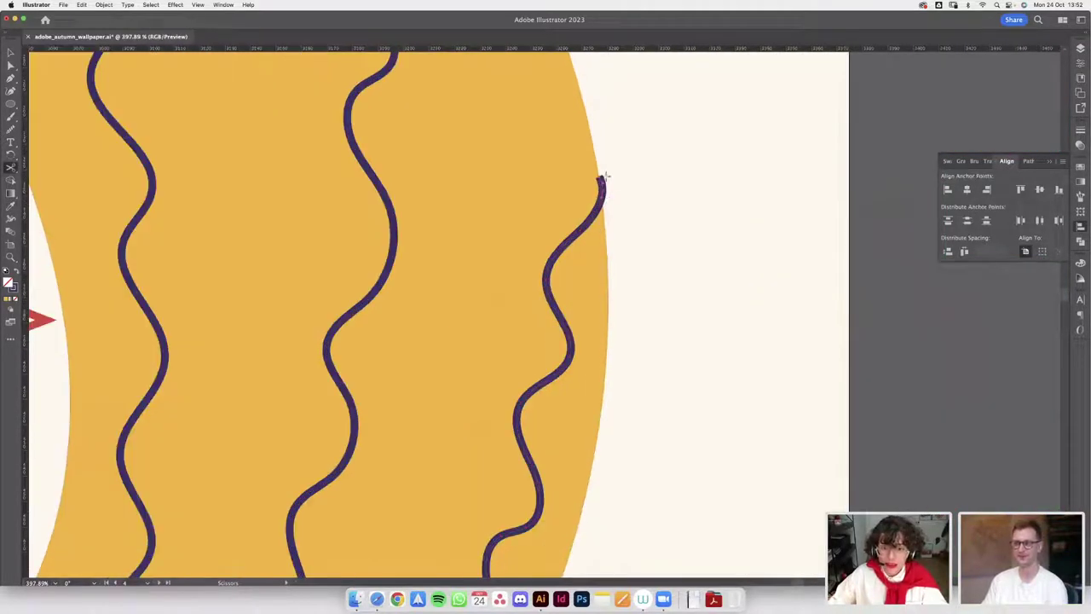
click(607, 194)
scroll(607, 194, down, 6)
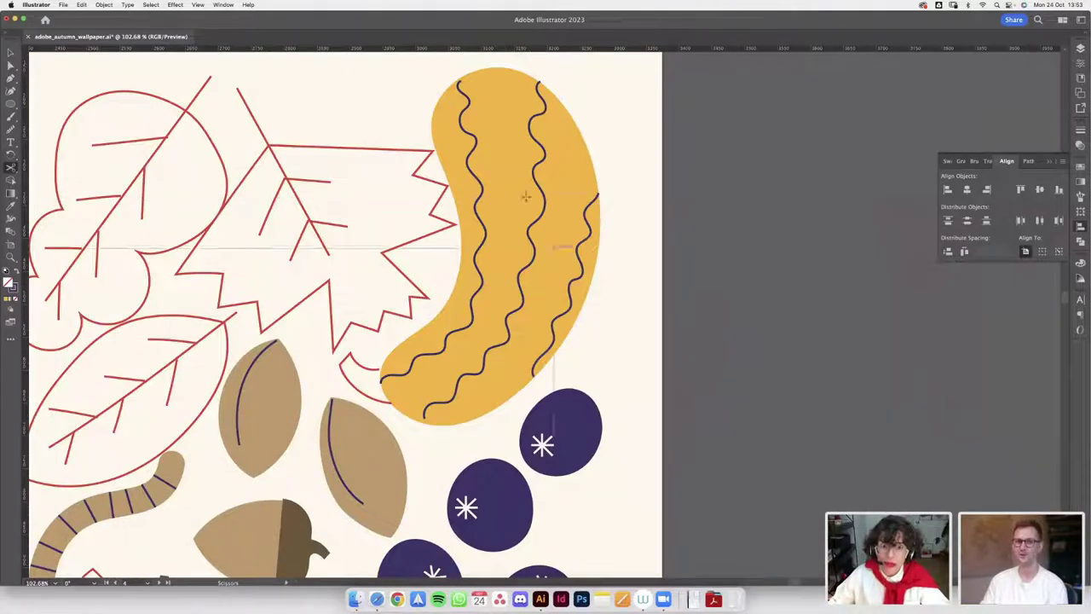
- Move the lower endpoint of the gourd's middle wavy line onto the shape's edge and smooth the line
scroll(526, 457, up, 2)
key(a)
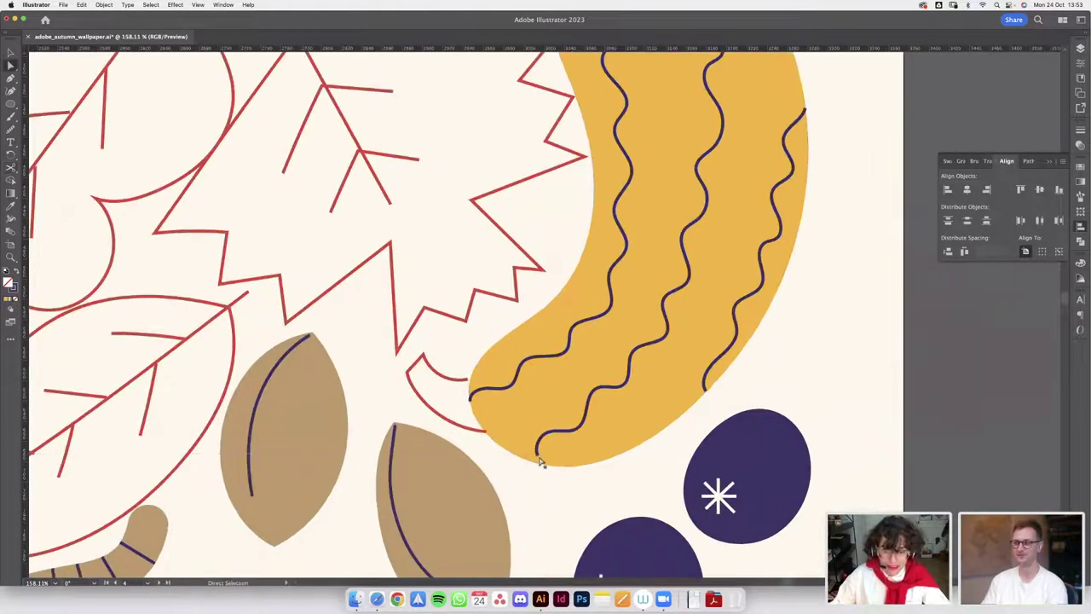
mouse_move(536, 453)
mouse_down()
mouse_move(536, 468)
mouse_move(540, 451)
mouse_up()
click(12, 129)
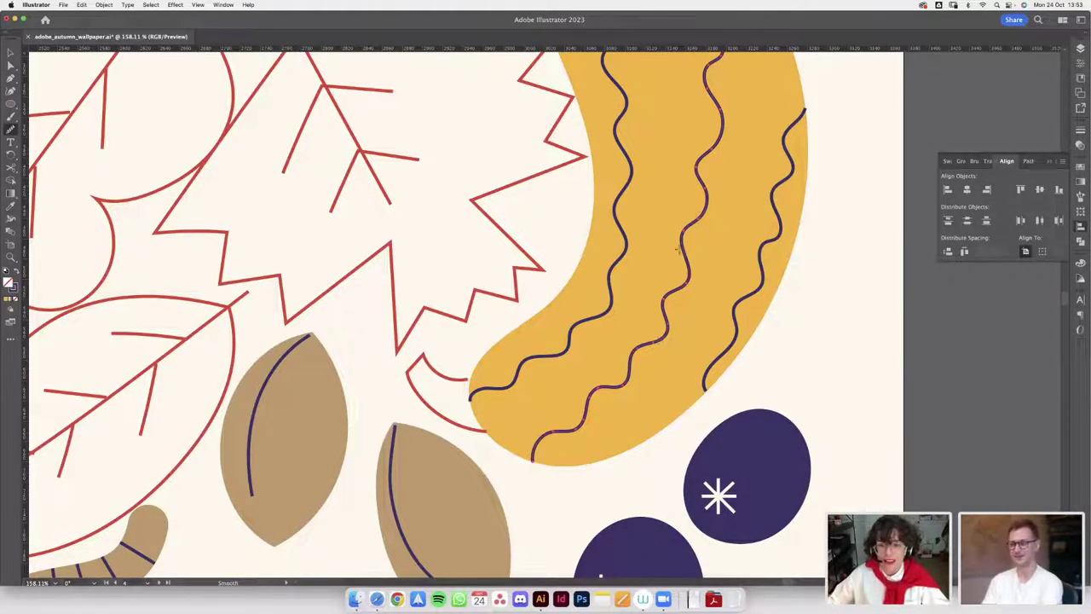
- Extend the upper endpoint of the gourd's inner wavy line to the shape's edge and smooth the line
scroll(707, 189, up, 5)
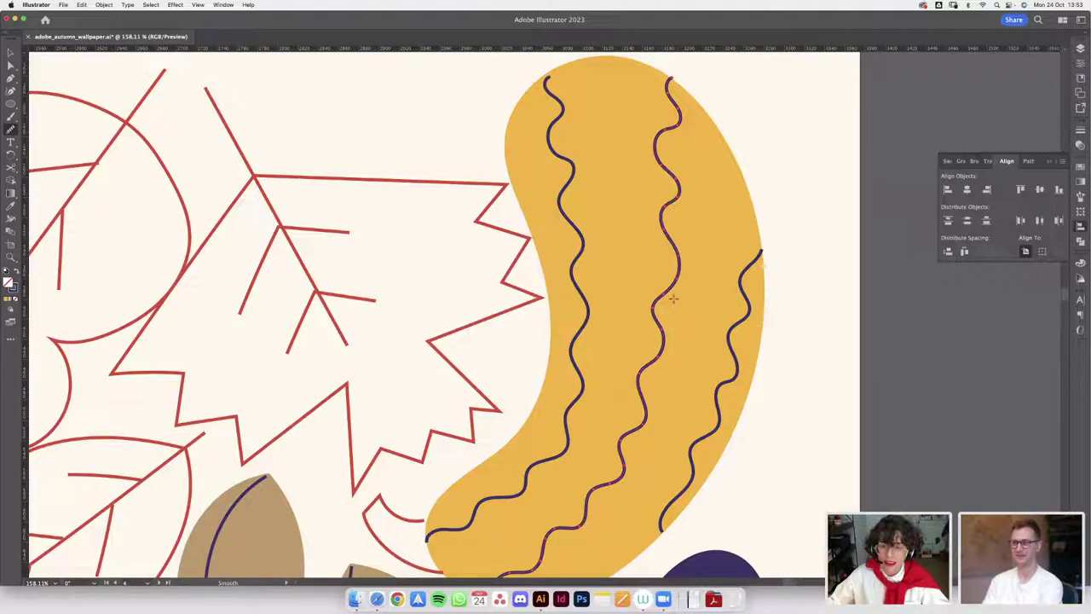
scroll(601, 139, down, 3)
scroll(597, 129, right, 2)
scroll(589, 188, up, 5)
key(a)
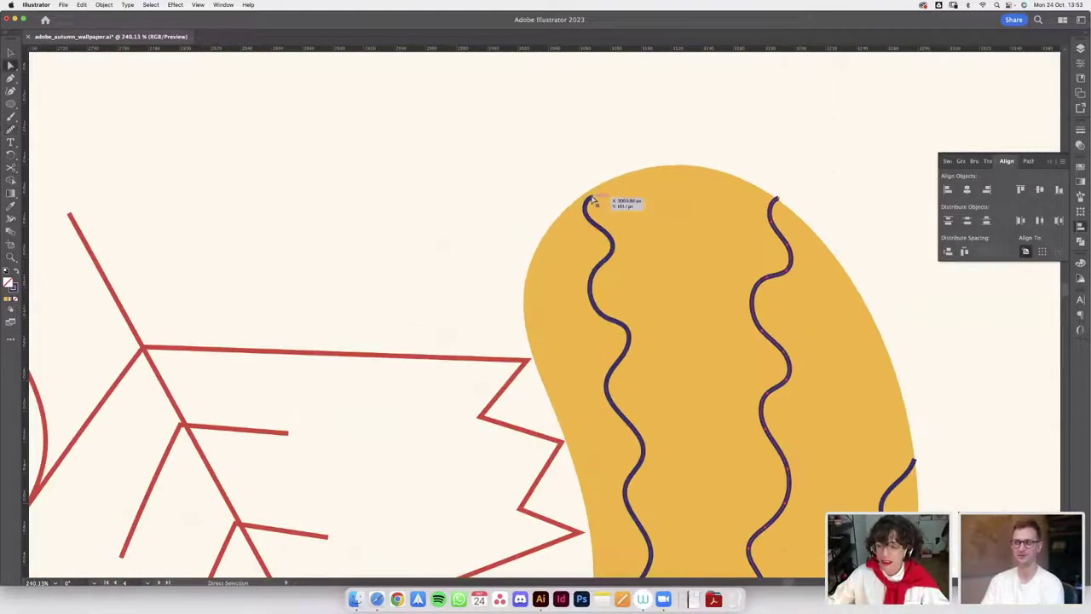
scroll(593, 199, up, 3)
drag(601, 201, 611, 173)
scroll(512, 247, down, 5)
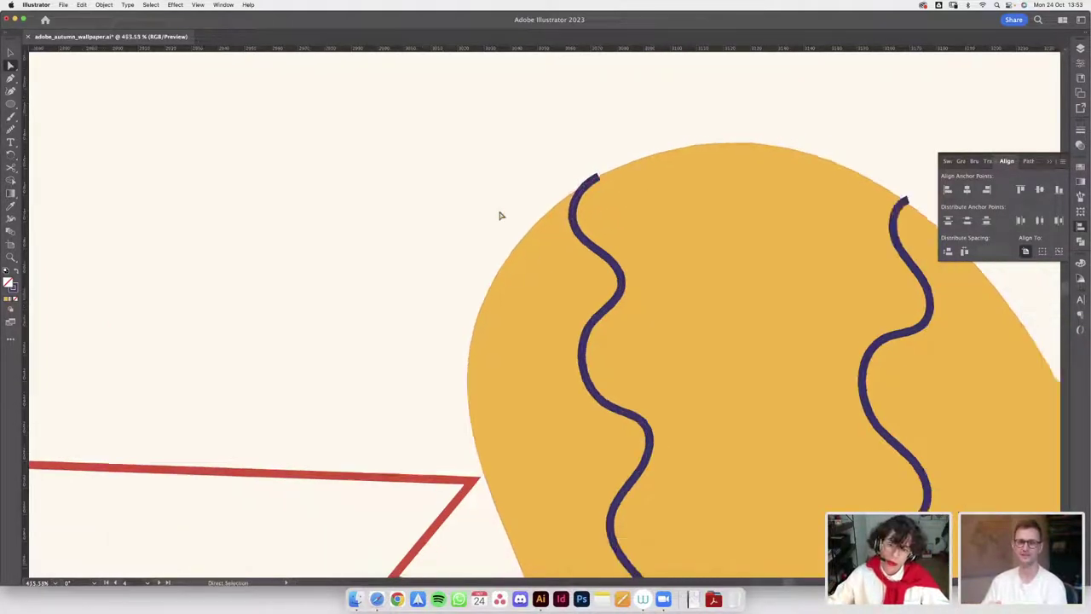
scroll(74, 163, down, 1)
click(11, 129)
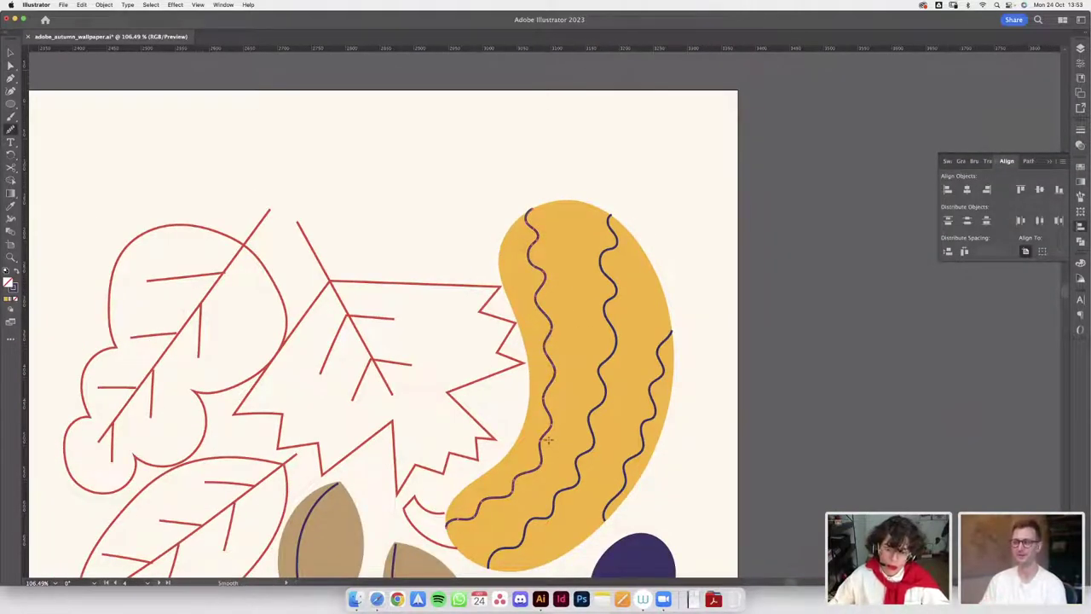
scroll(571, 377, down, 3)
- Reshape the lower bends of the gourd's outermost wavy line by moving its anchor points
key(v)
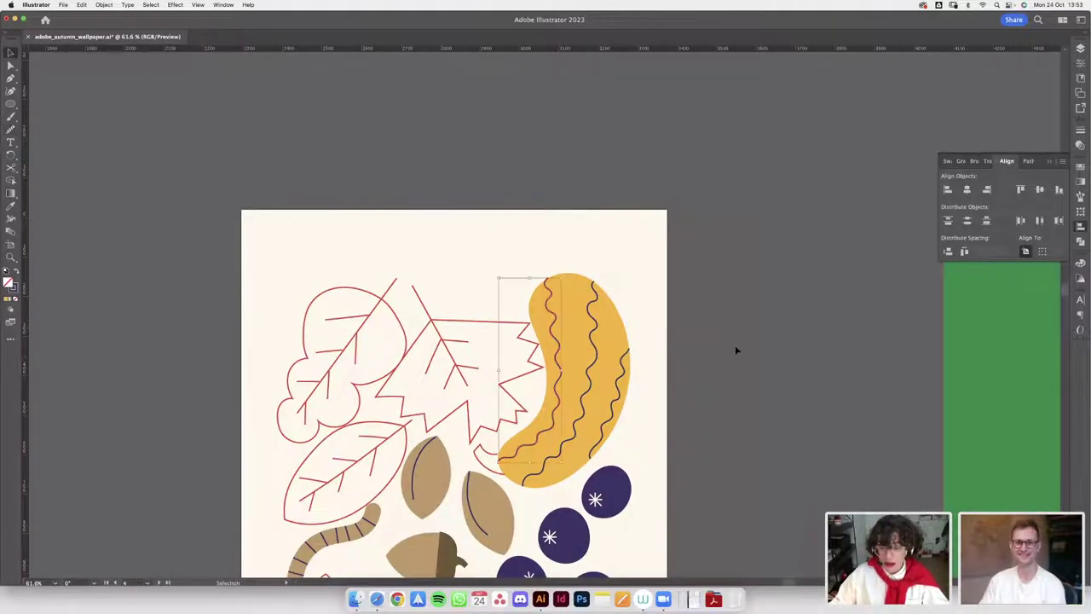
click(610, 429)
scroll(610, 429, up, 5)
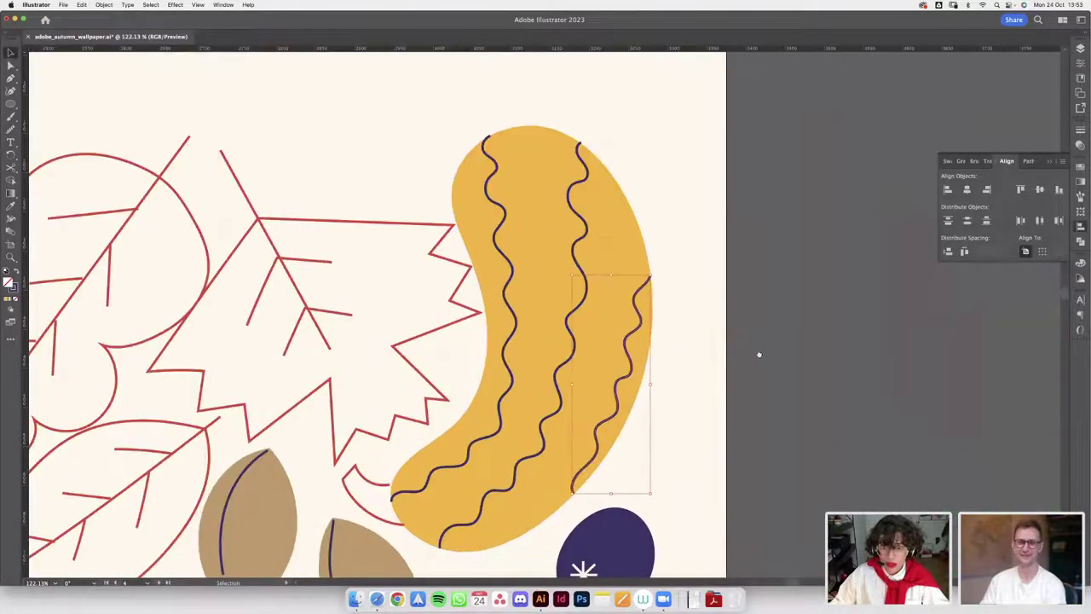
key(a)
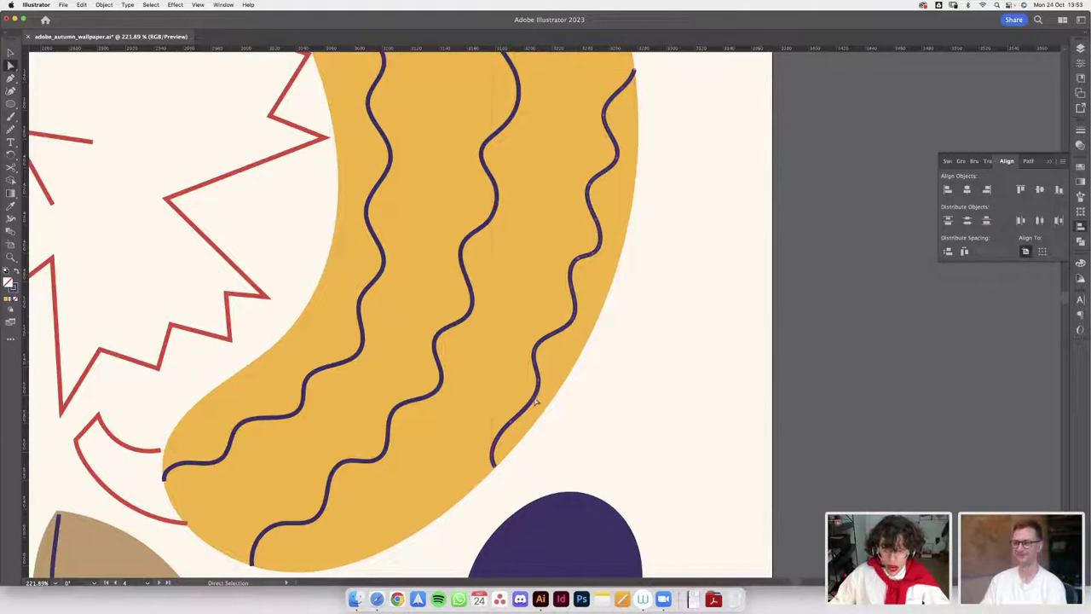
click(540, 382)
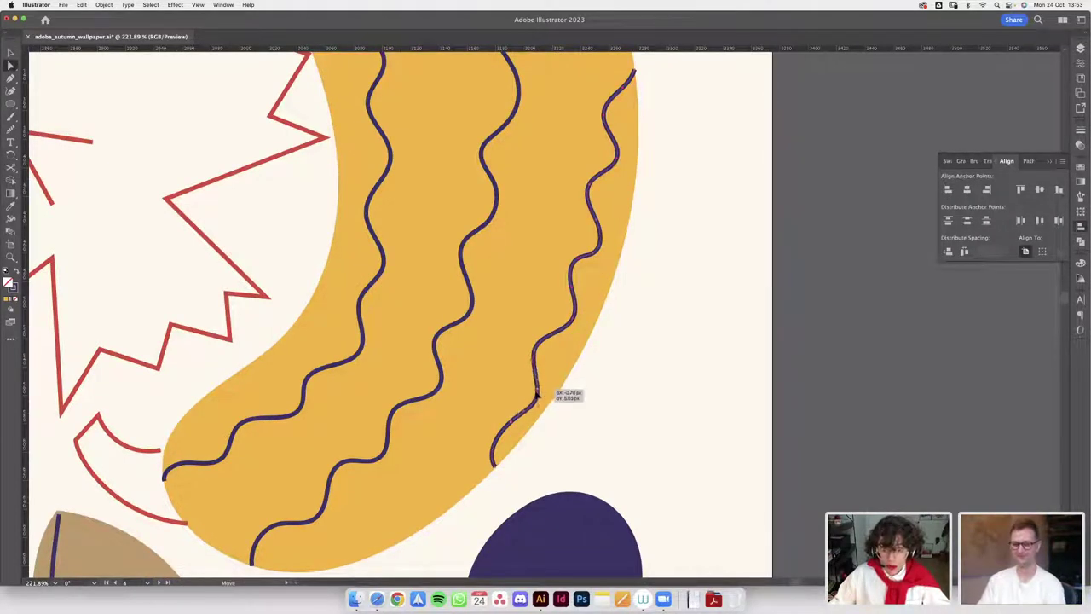
mouse_move(512, 424)
mouse_down()
mouse_move(503, 428)
mouse_move(538, 387)
mouse_move(452, 387)
mouse_up()
scroll(547, 414, up, 3)
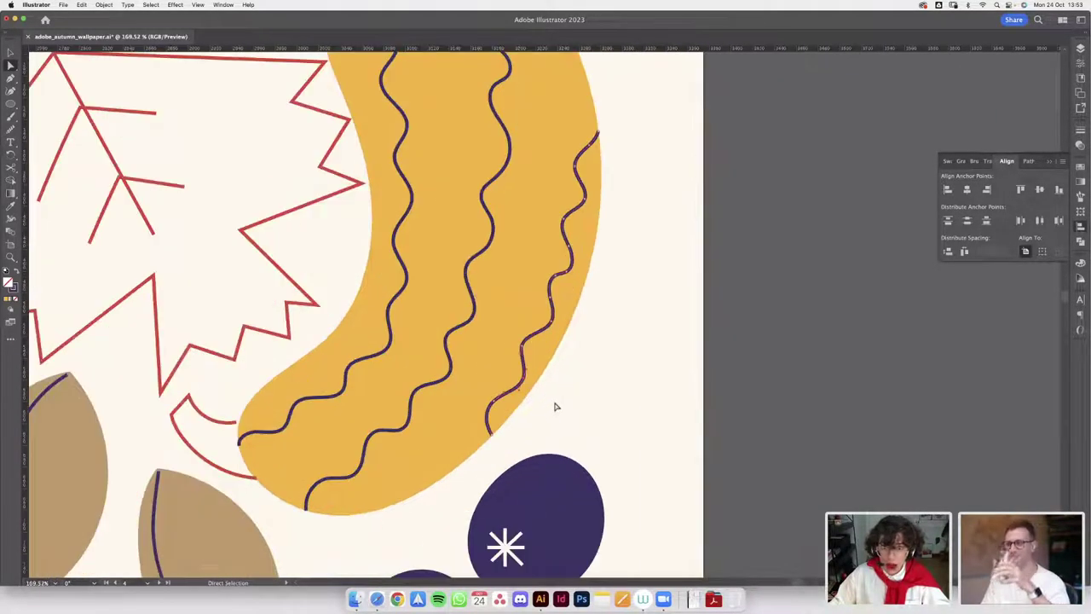
scroll(554, 275, up, 3)
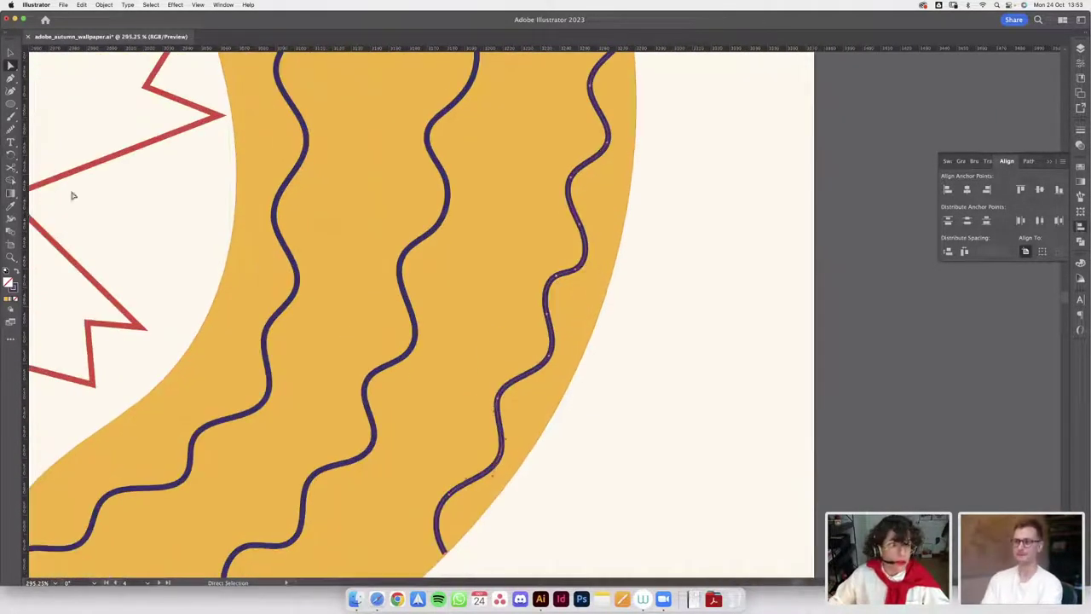
- Smooth the curves of the gourd's outermost wavy line with the Smooth tool and deselect it
click(12, 129)
scroll(597, 230, down, 3)
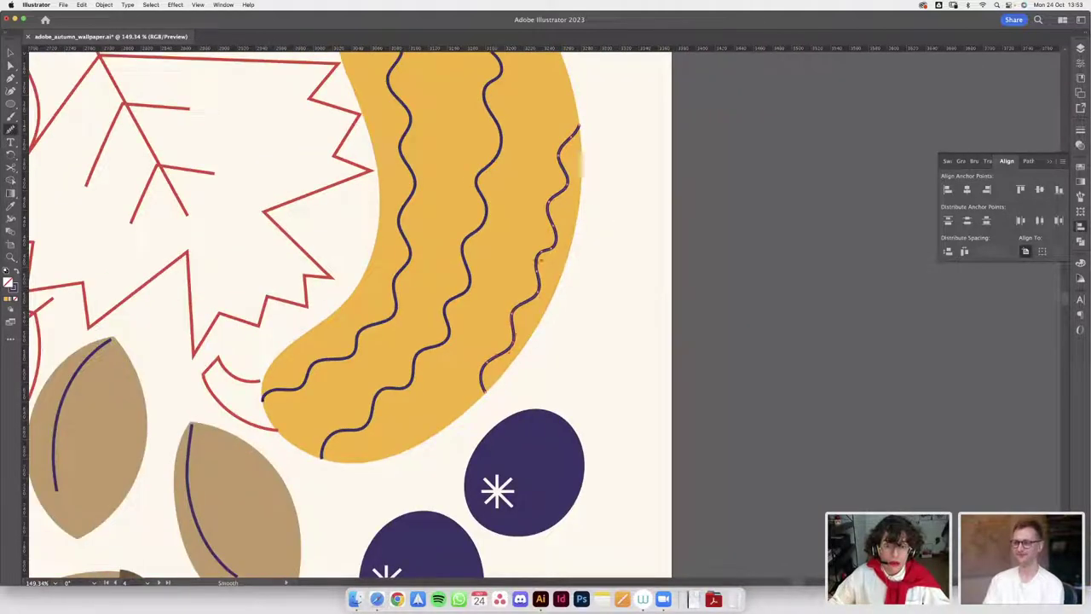
drag(540, 260, 538, 291)
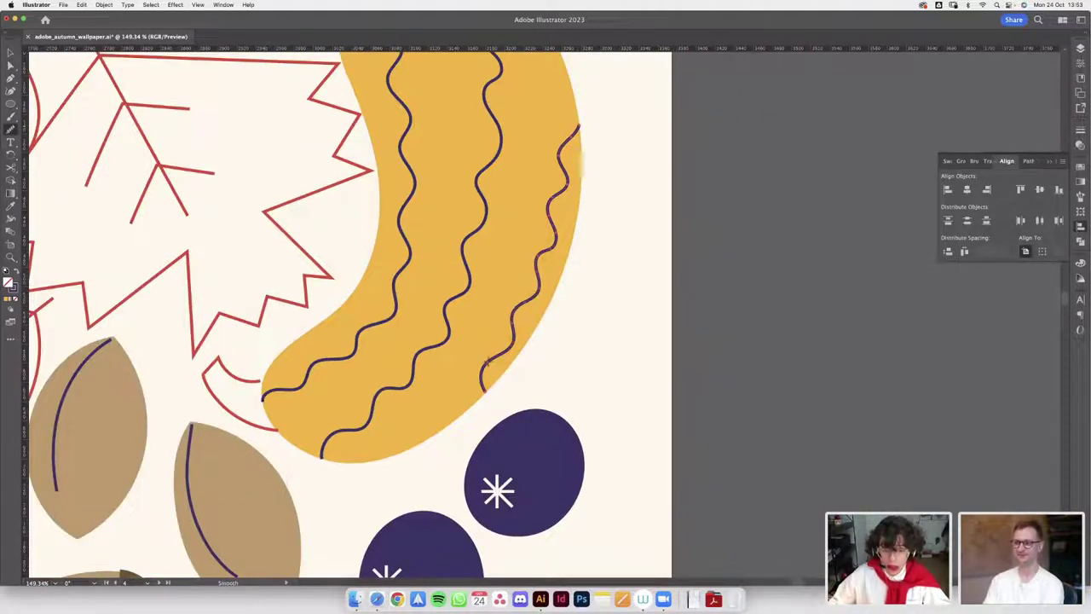
scroll(499, 368, down, 2)
key(v)
click(659, 285)
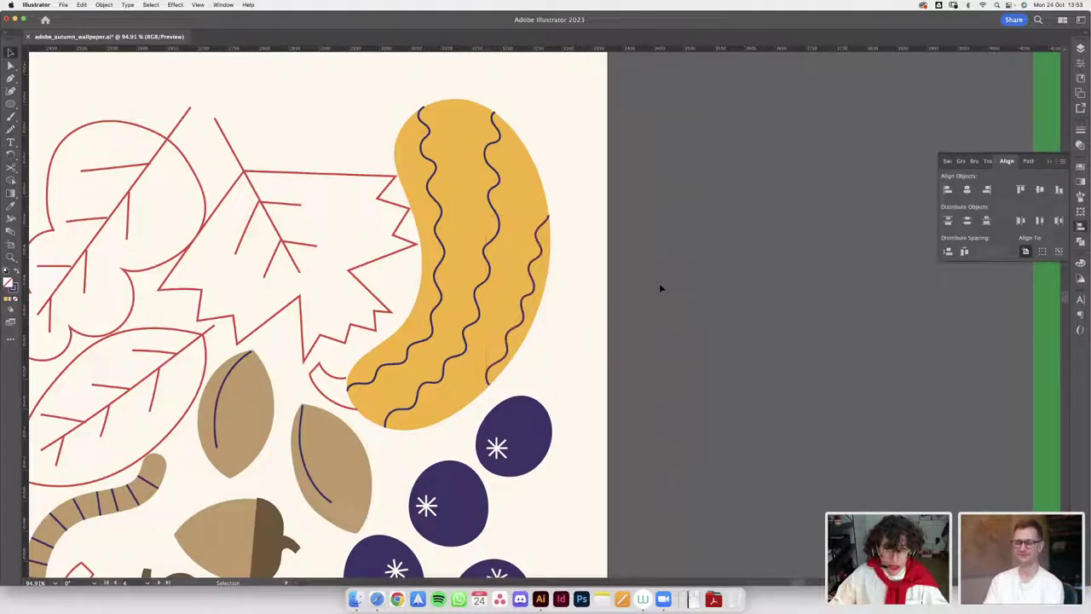
- Fill the gourd's red stem outline with the dark brown sampled from the finished artwork
scroll(660, 286, down, 2)
scroll(691, 287, left, 2)
scroll(499, 337, up, 3)
scroll(501, 329, down, 2)
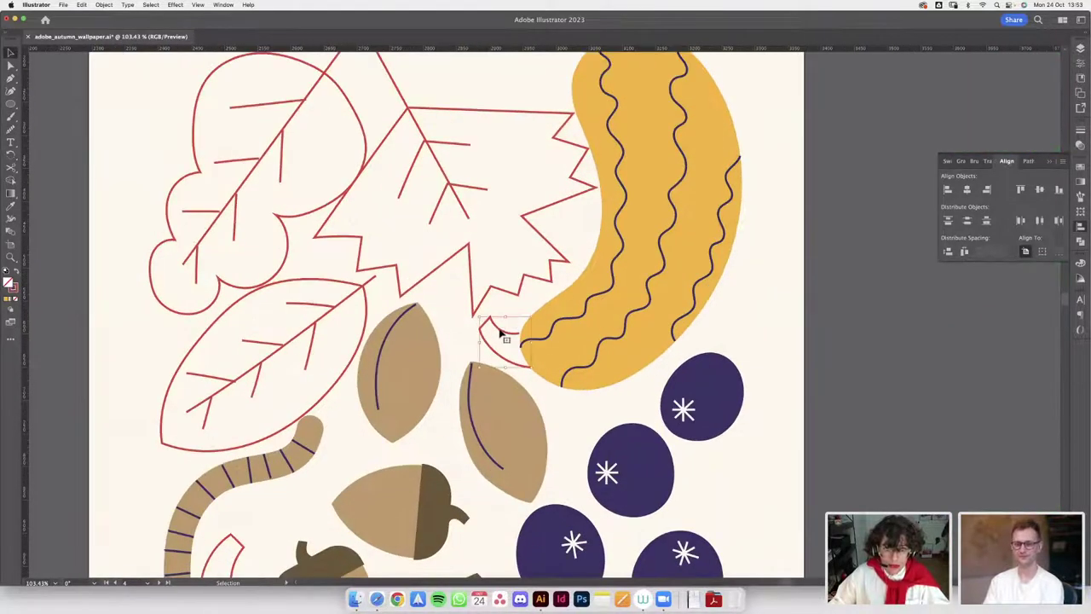
scroll(500, 335, up, 3)
scroll(501, 331, down, 2)
key(i)
scroll(605, 298, down, 3)
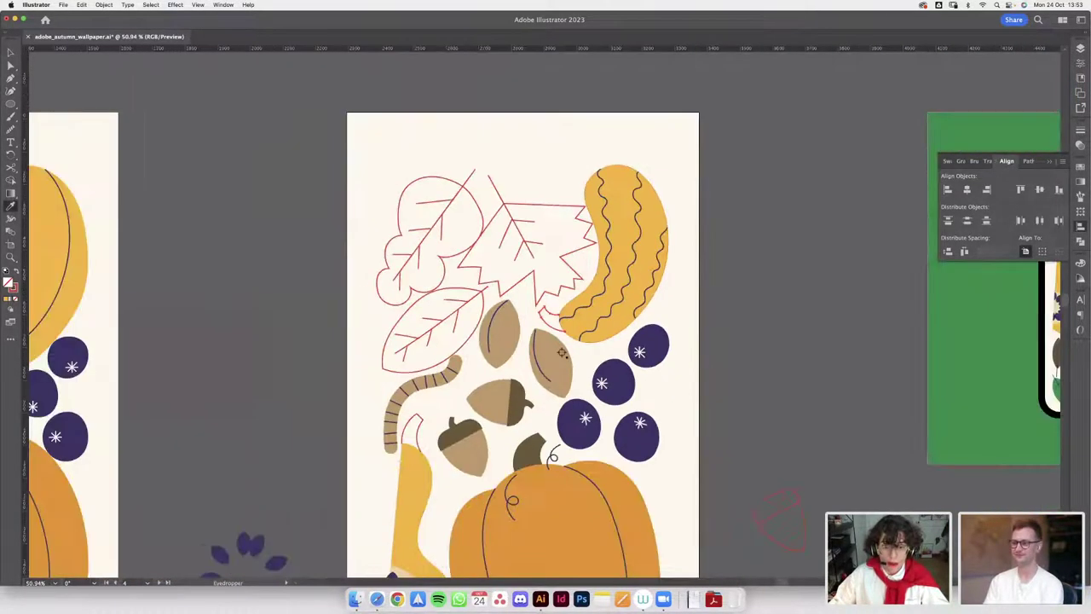
scroll(562, 352, down, 2)
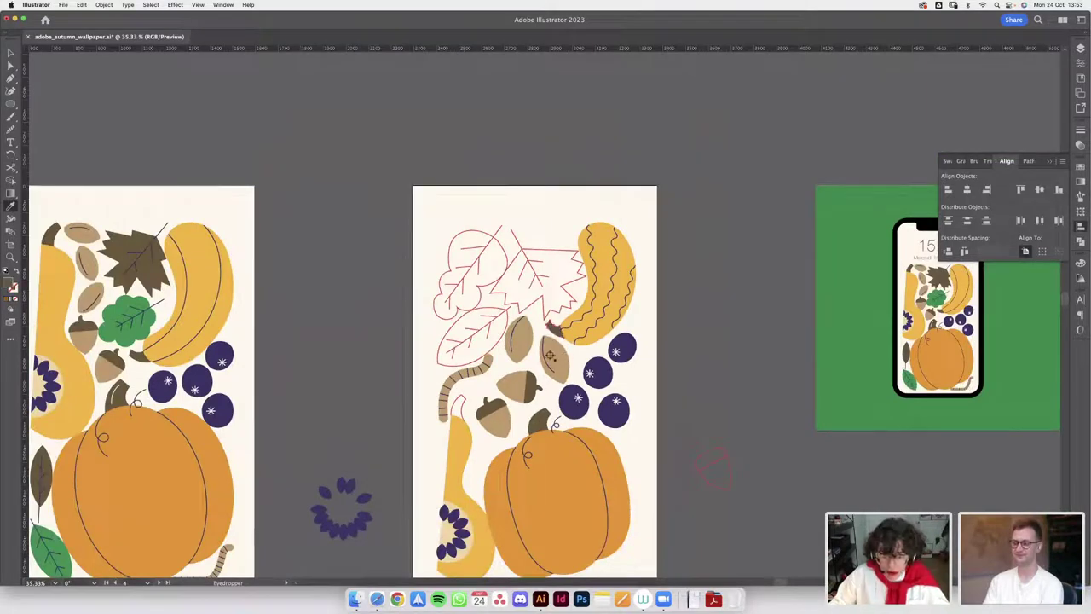
scroll(556, 330, up, 4)
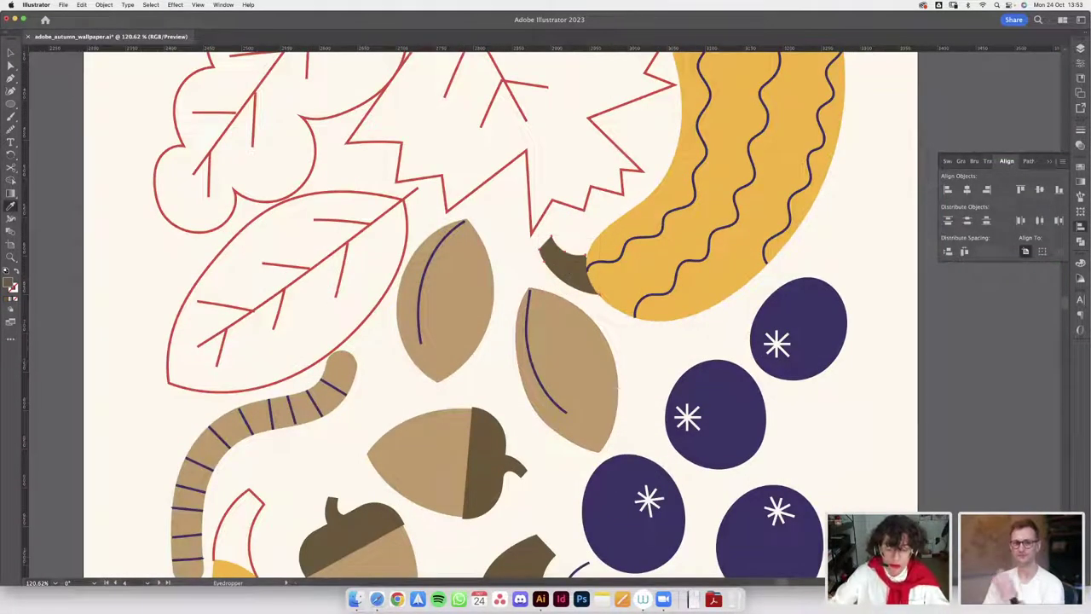
- Move the brown stem against the gourd's lower end and rotate it to follow the gourd's curve
key(b)
key(v)
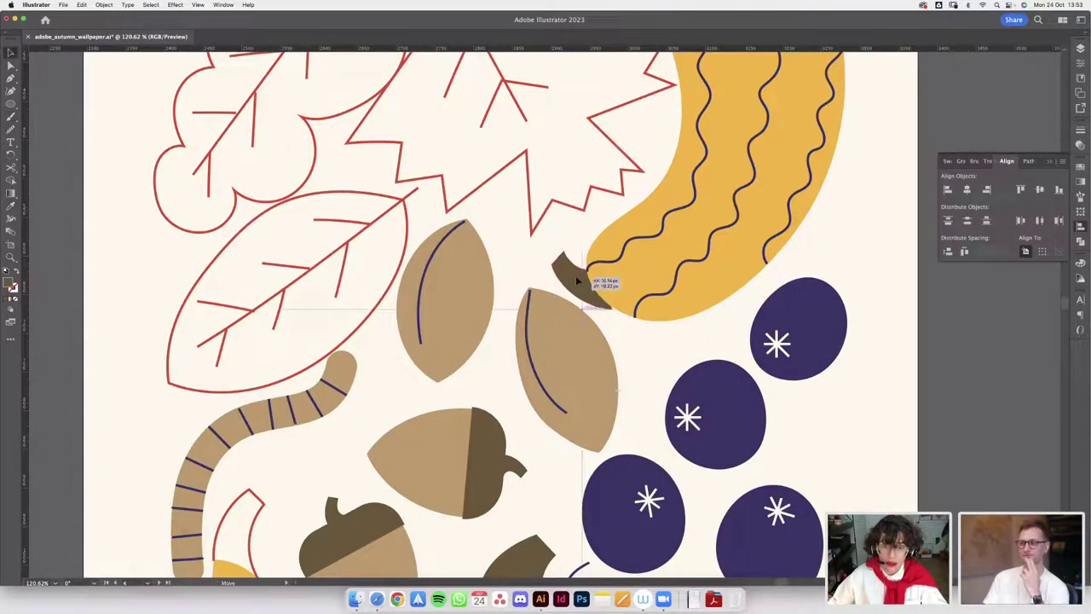
scroll(587, 285, up, 2)
scroll(644, 246, up, 2)
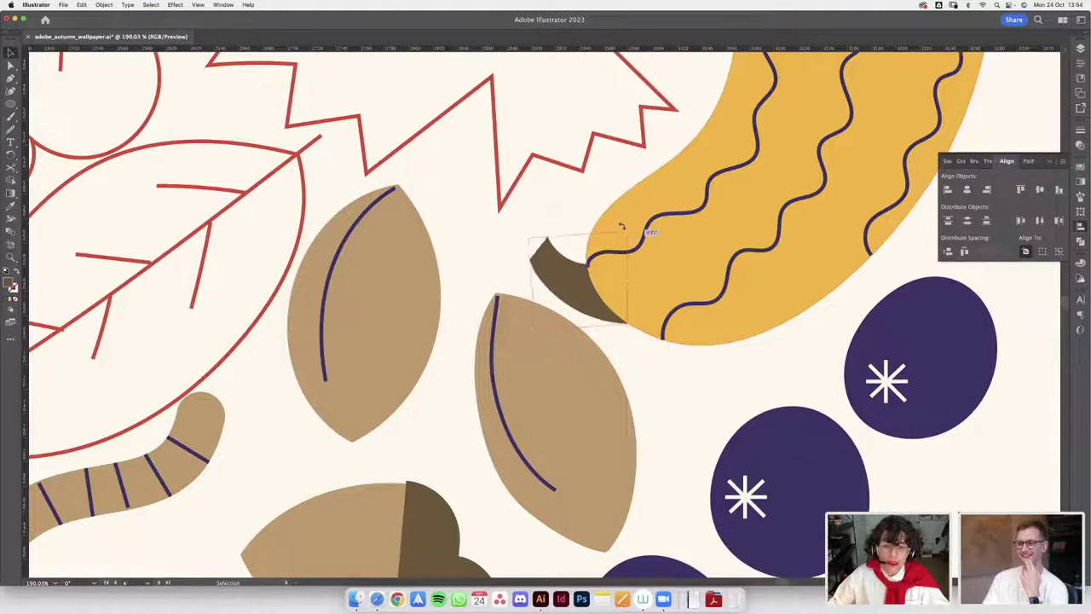
click(569, 288)
- Smooth the curved line on the seed nearest the gourd's stem, and move that seed down and left to clear the stem
click(498, 337)
scroll(512, 349, down, 4)
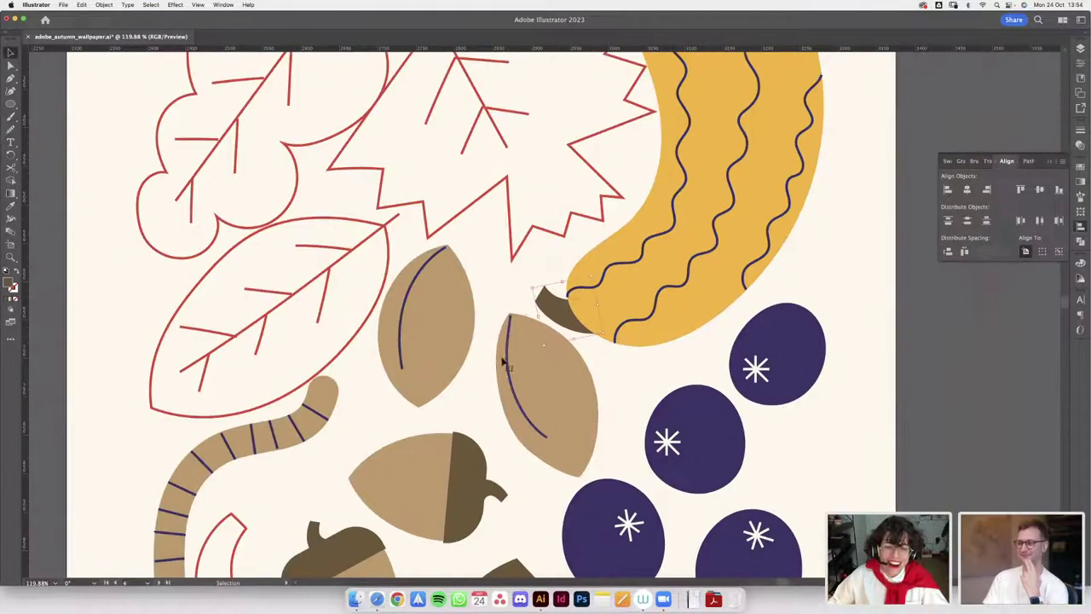
click(11, 129)
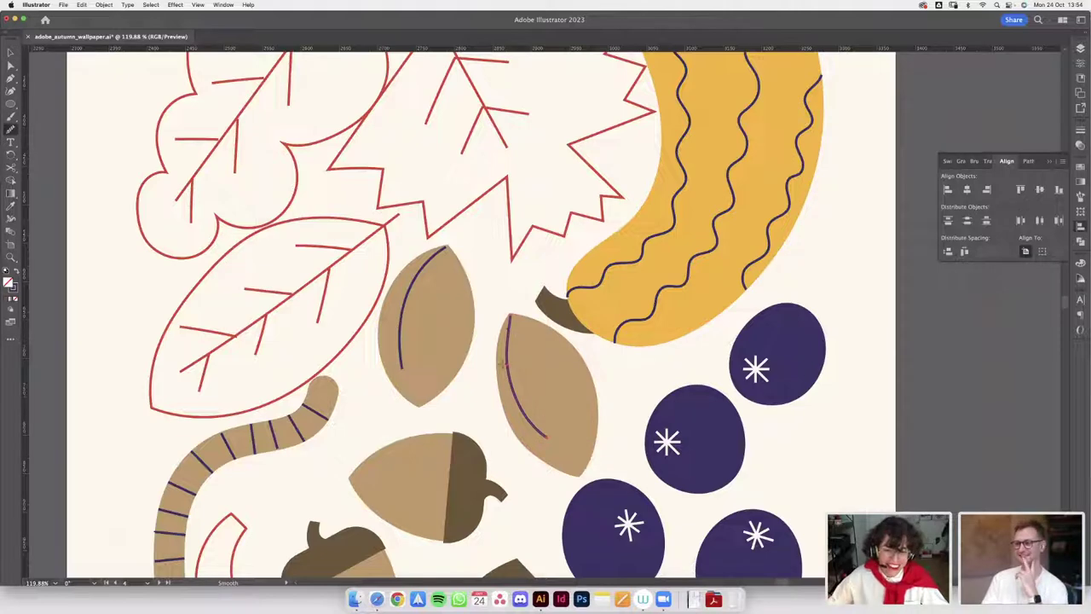
drag(509, 326, 526, 388)
key(v)
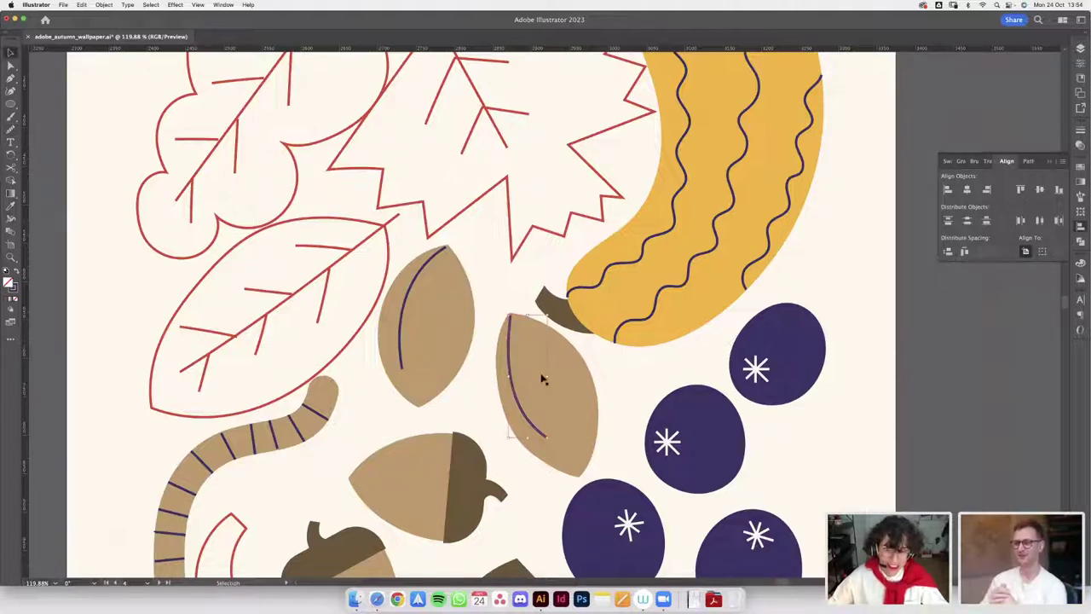
click(532, 358)
drag(546, 342, 528, 353)
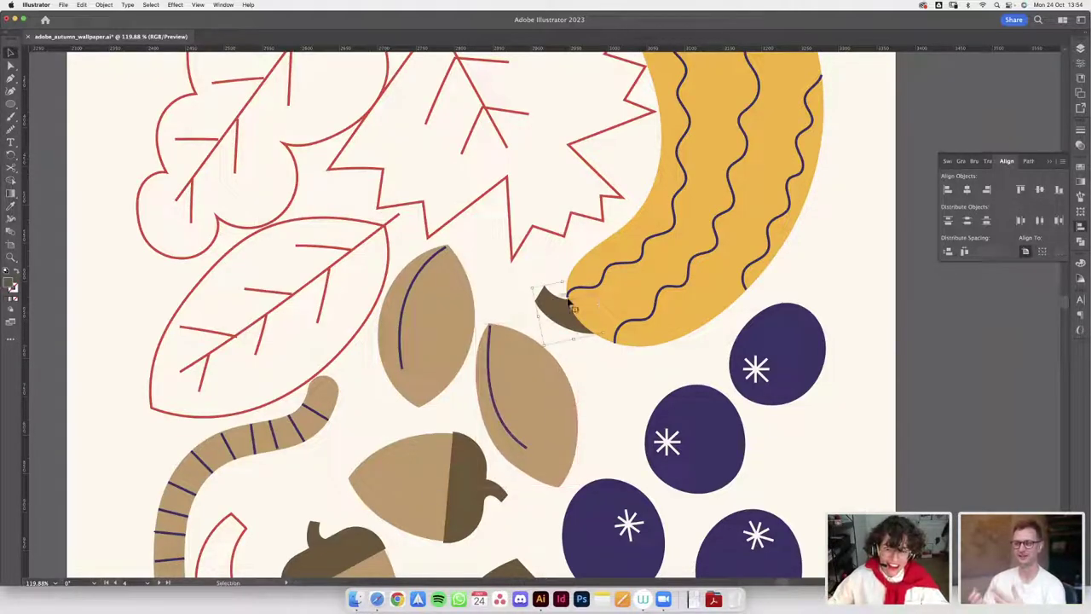
- Rotate the gourd's stem closer to horizontal and shift it slightly down along the gourd's lower end
scroll(588, 281, up, 5)
drag(567, 254, 566, 253)
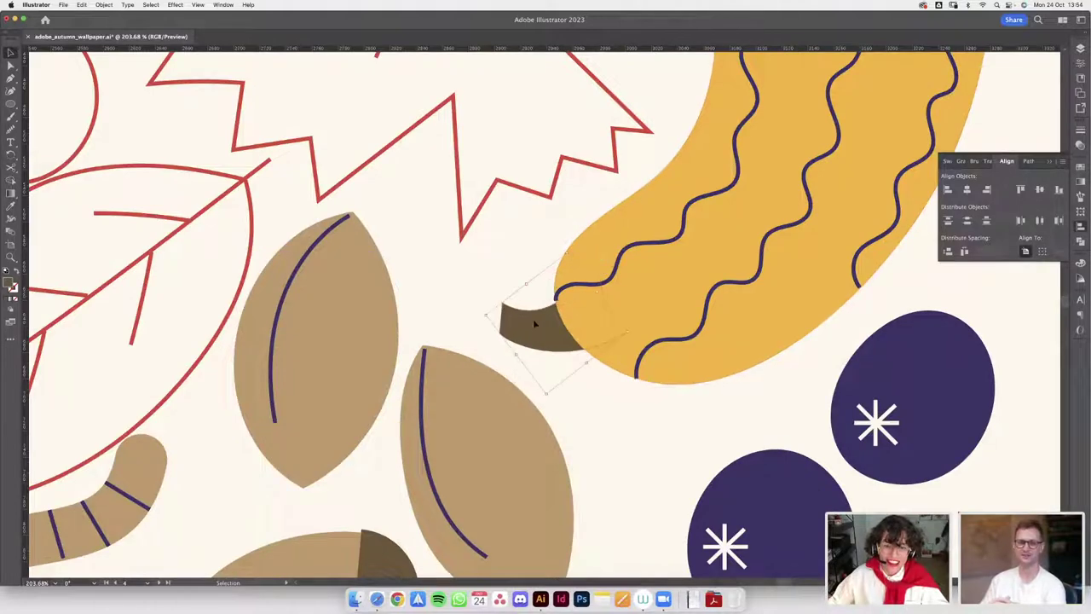
mouse_move(533, 319)
mouse_down()
mouse_move(537, 345)
mouse_move(530, 338)
mouse_up()
scroll(545, 334, down, 8)
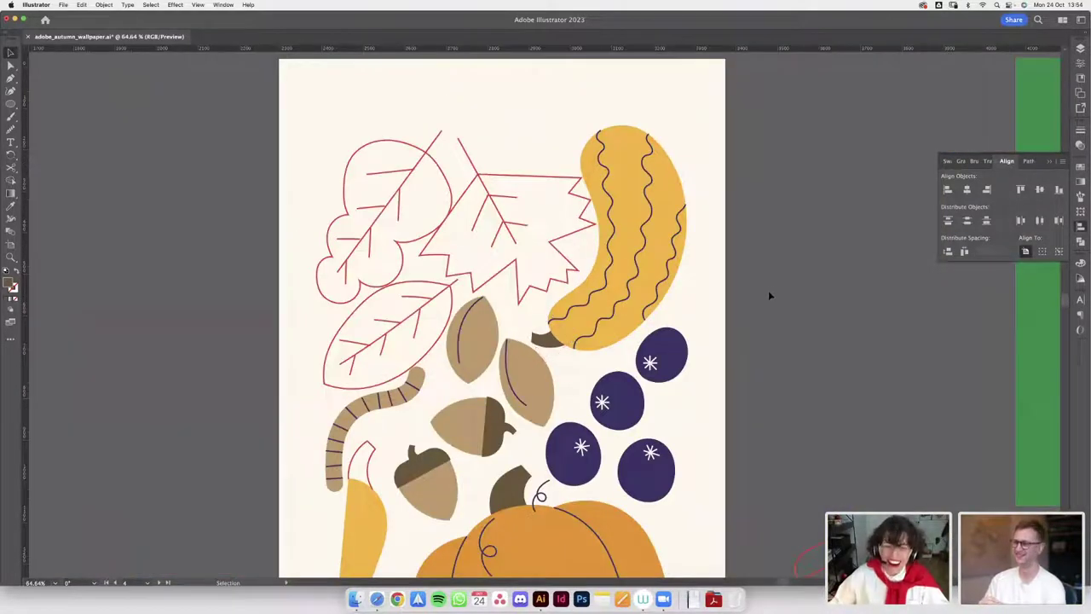
- Nudge the curved line on the seed below the gourd's stem slightly down from the seed's tip and deselect it
scroll(770, 295, down, 3)
scroll(554, 390, up, 4)
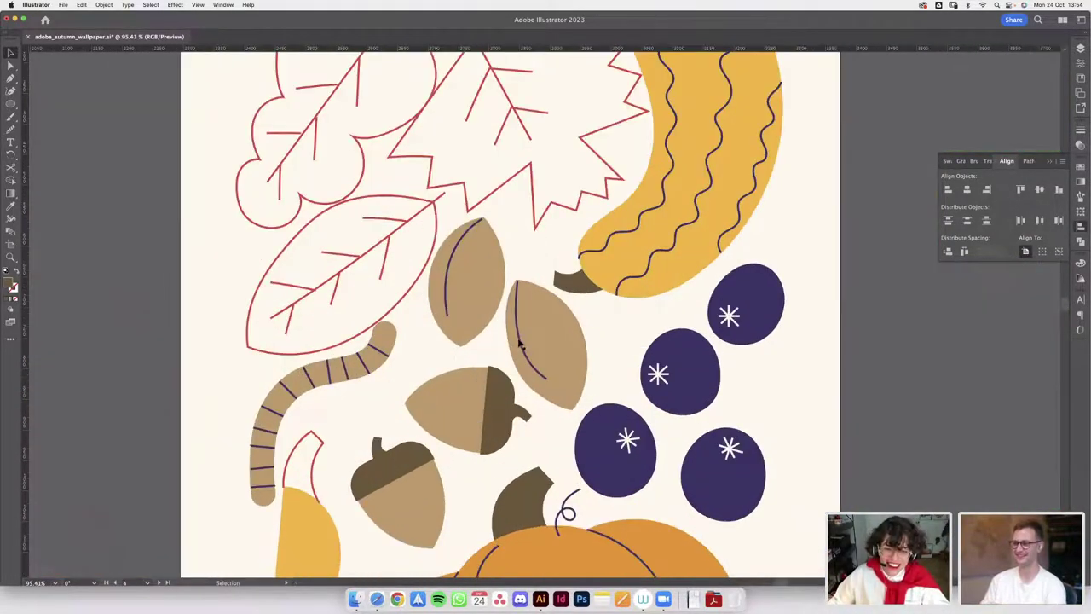
click(517, 322)
drag(516, 322, 517, 321)
scroll(518, 324, down, 5)
drag(702, 302, 786, 323)
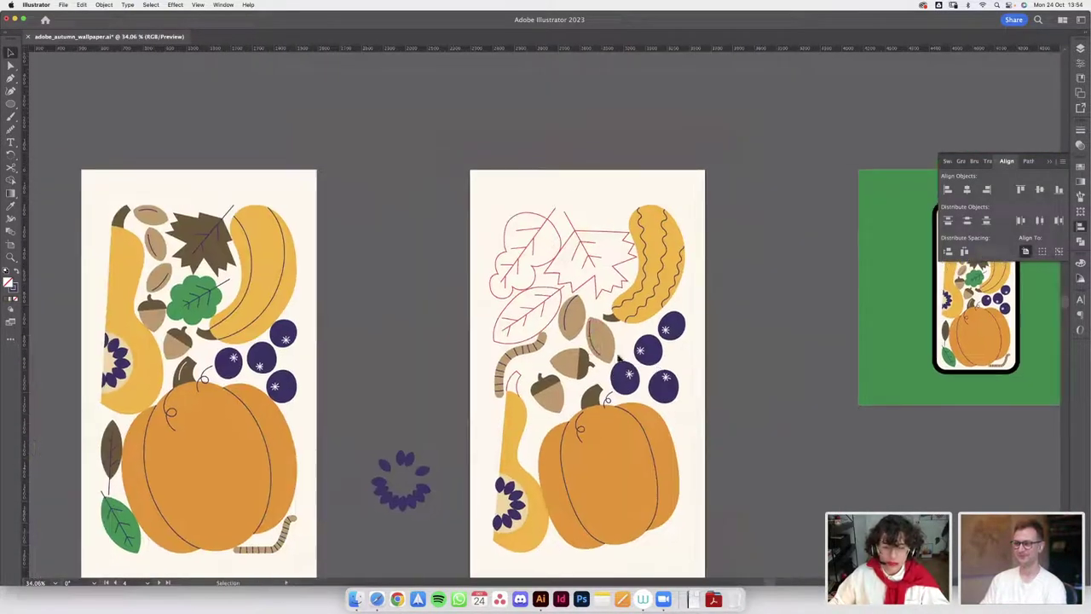
- Move both acorns down towards the pumpkin to open up space below the seeds and beside the worm
scroll(599, 483, down, 3)
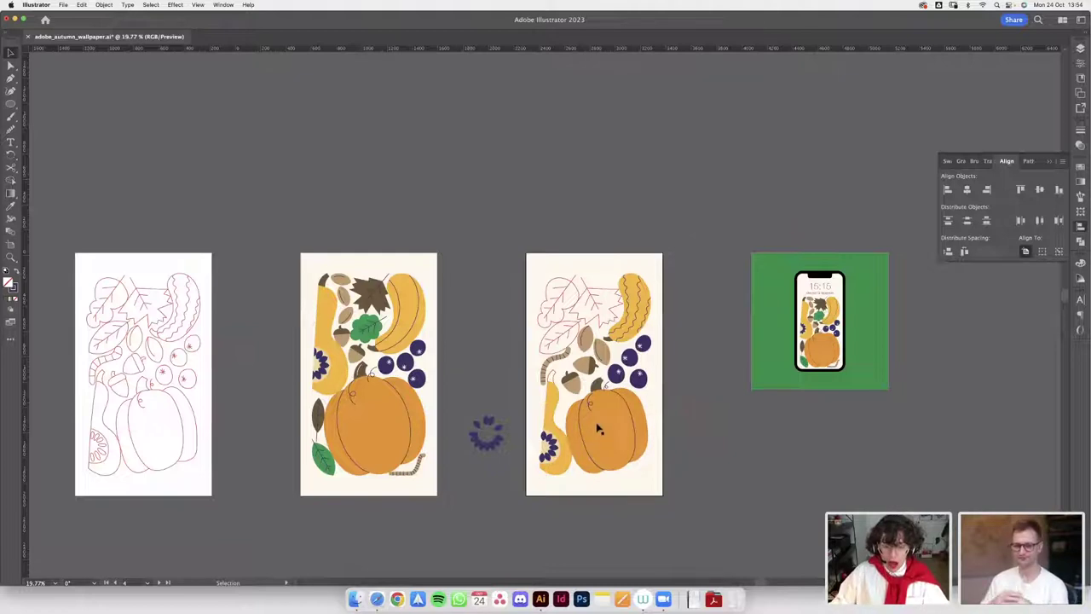
scroll(599, 413, up, 1)
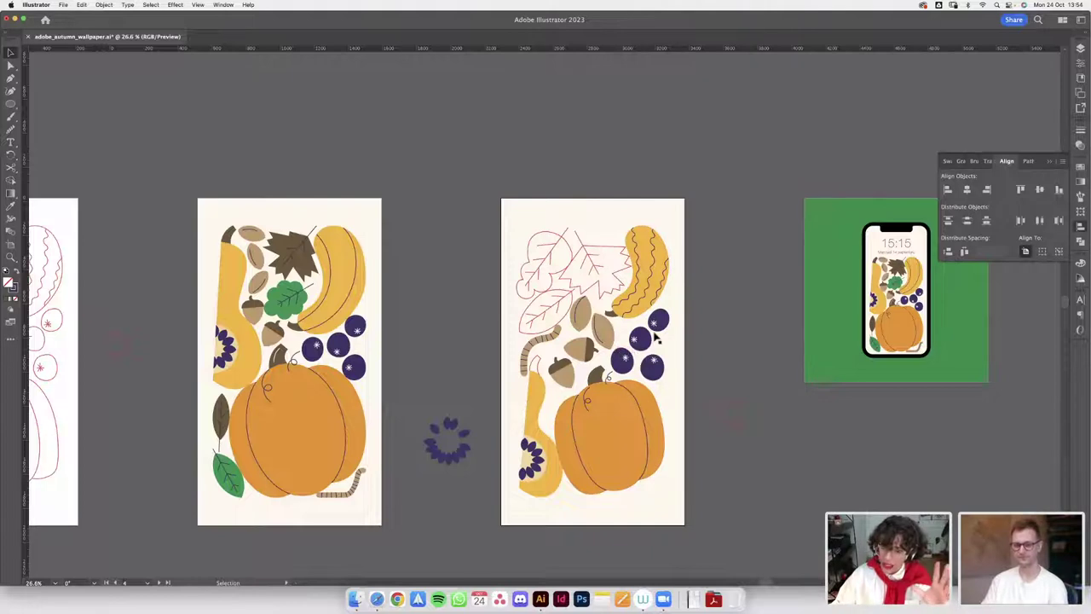
scroll(566, 388, up, 3)
click(563, 366)
scroll(564, 367, up, 5)
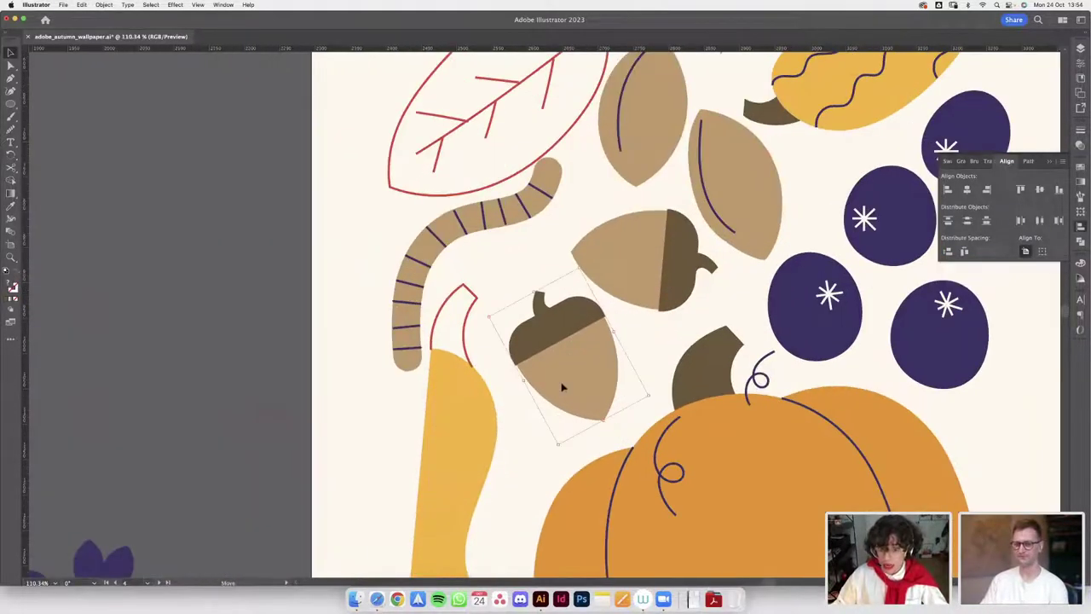
drag(562, 387, 551, 426)
drag(626, 293, 620, 335)
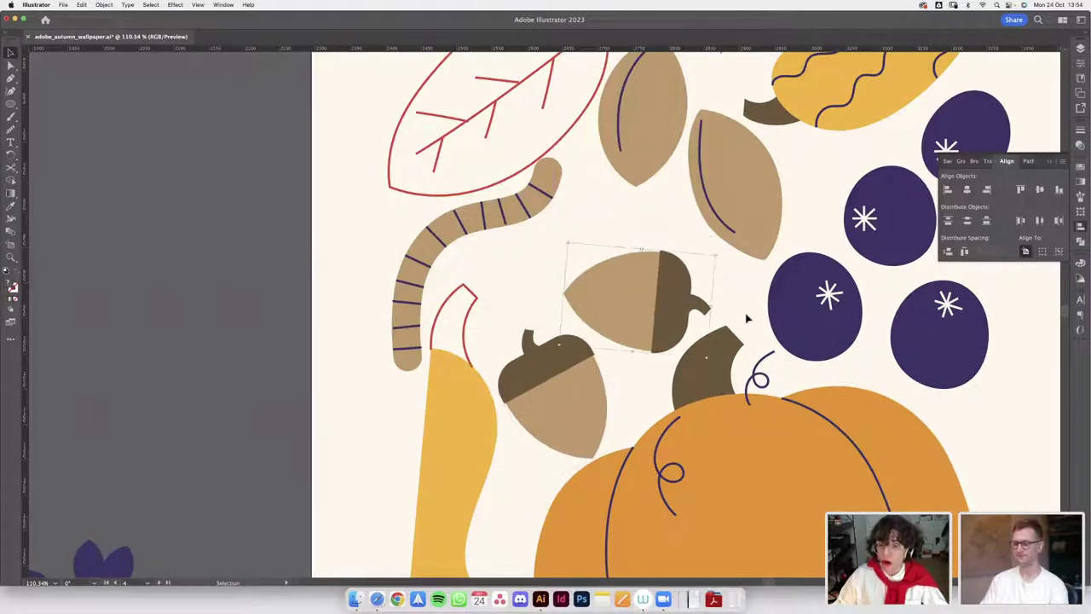
- Compare the artboard in progress with the finished colour version, the line drawing and the original sketch
click(803, 328)
scroll(785, 309, right, 3)
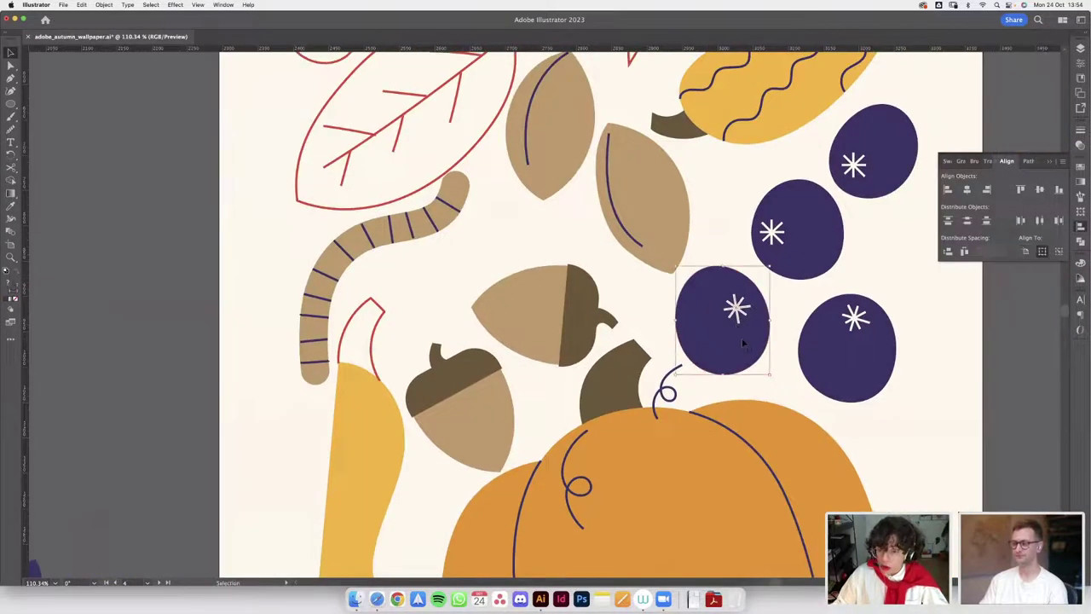
scroll(745, 341, down, 4)
scroll(511, 322, left, 4)
scroll(487, 288, up, 4)
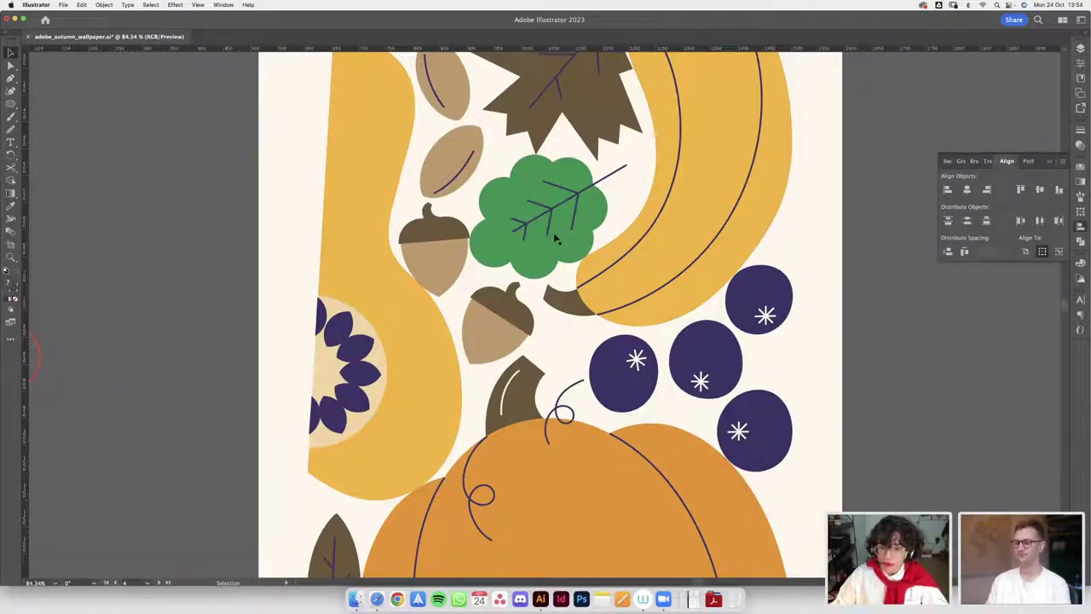
scroll(555, 239, down, 3)
scroll(601, 207, down, 4)
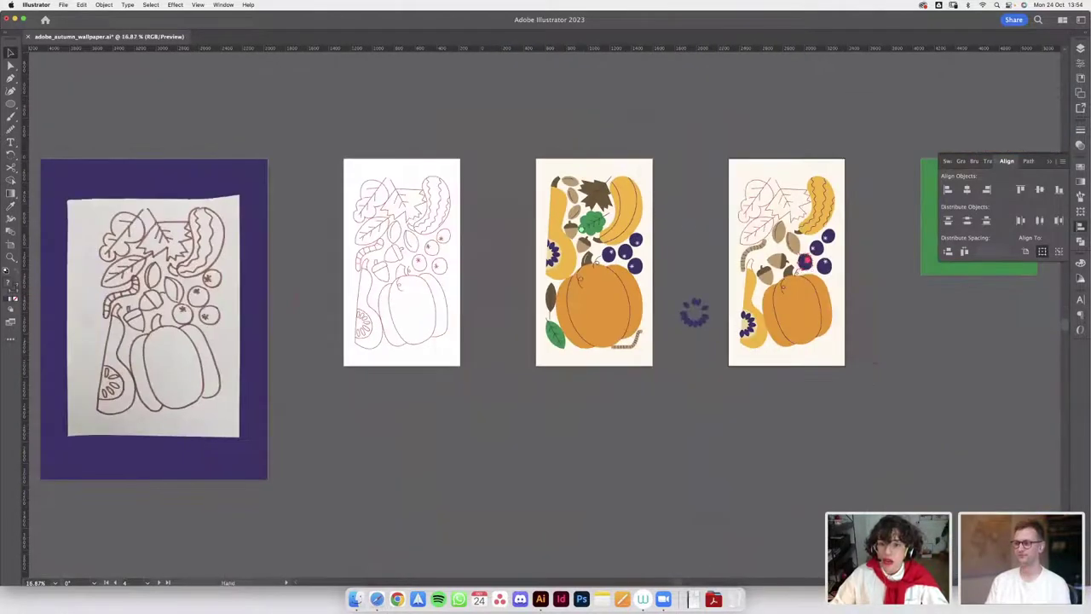
scroll(687, 266, right, 3)
scroll(687, 266, up, 3)
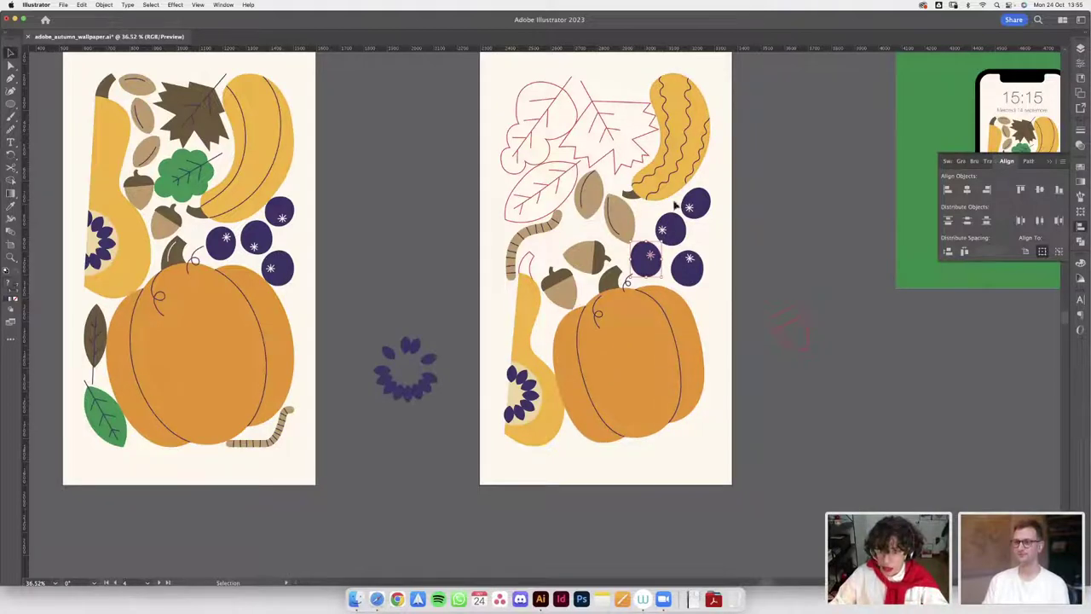
scroll(652, 252, up, 3)
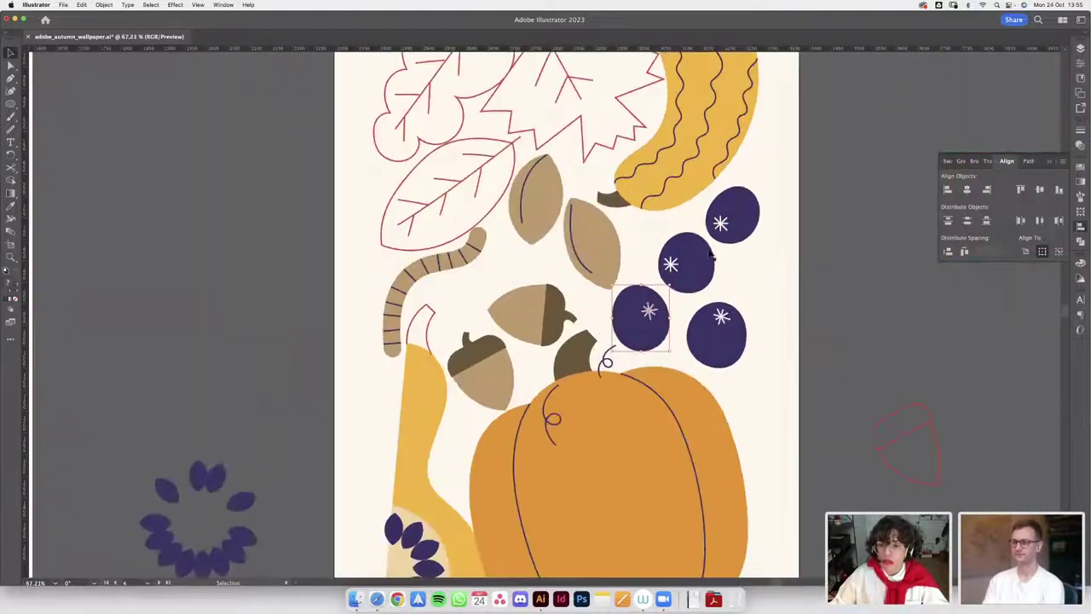
scroll(704, 250, down, 4)
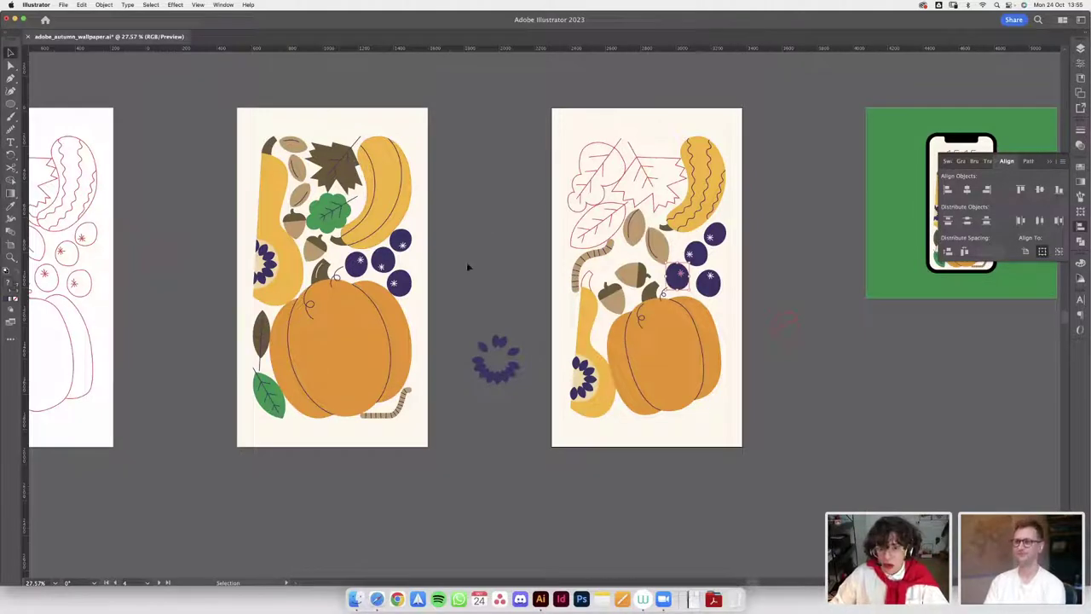
scroll(466, 261, left, 5)
scroll(470, 275, right, 5)
scroll(470, 276, up, 2)
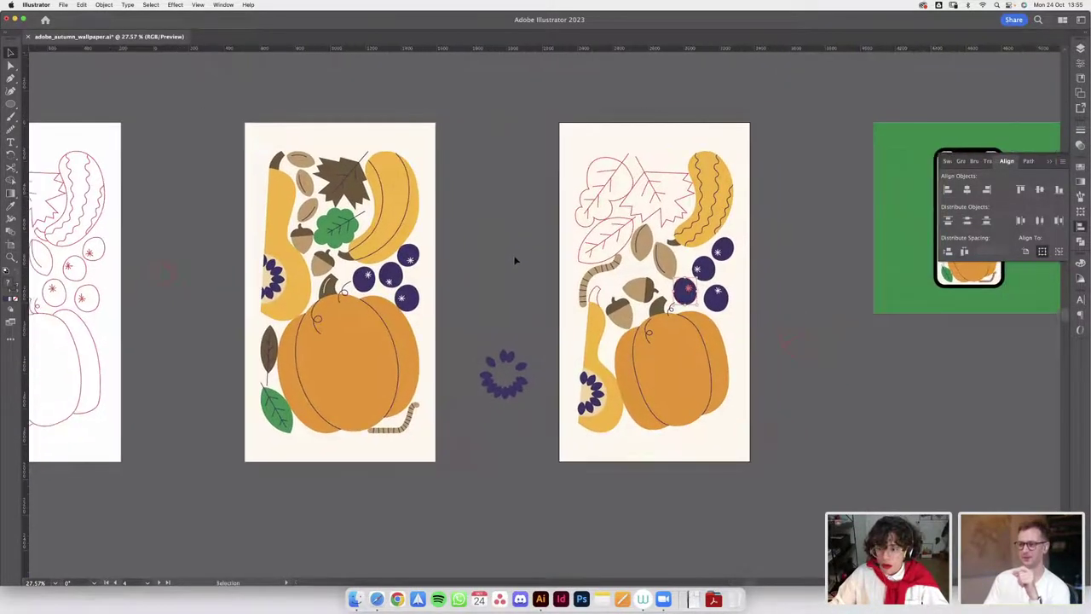
scroll(511, 259, left, 2)
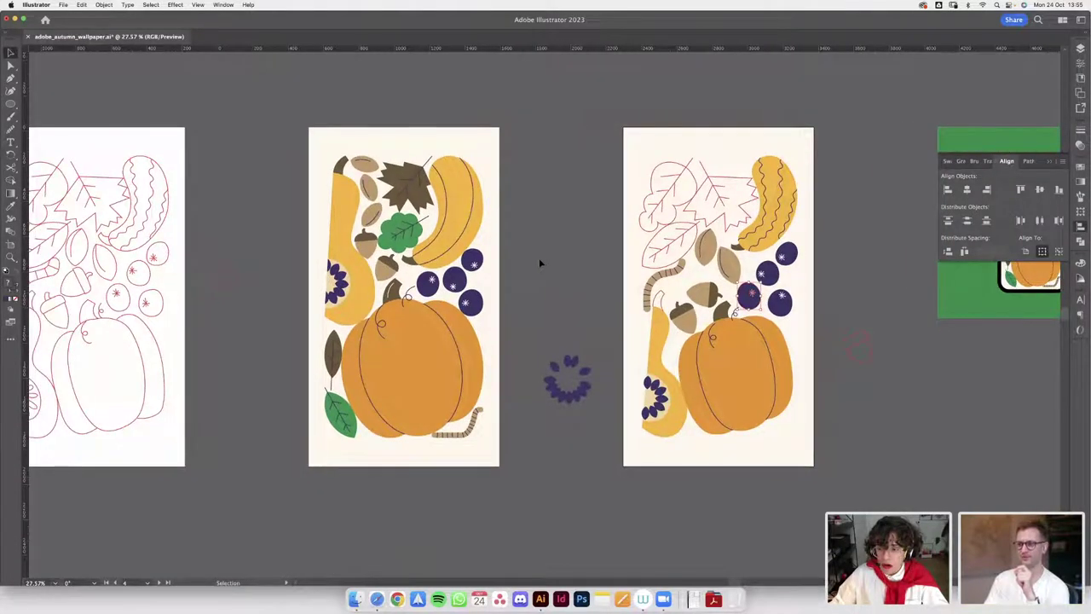
scroll(512, 255, left, 2)
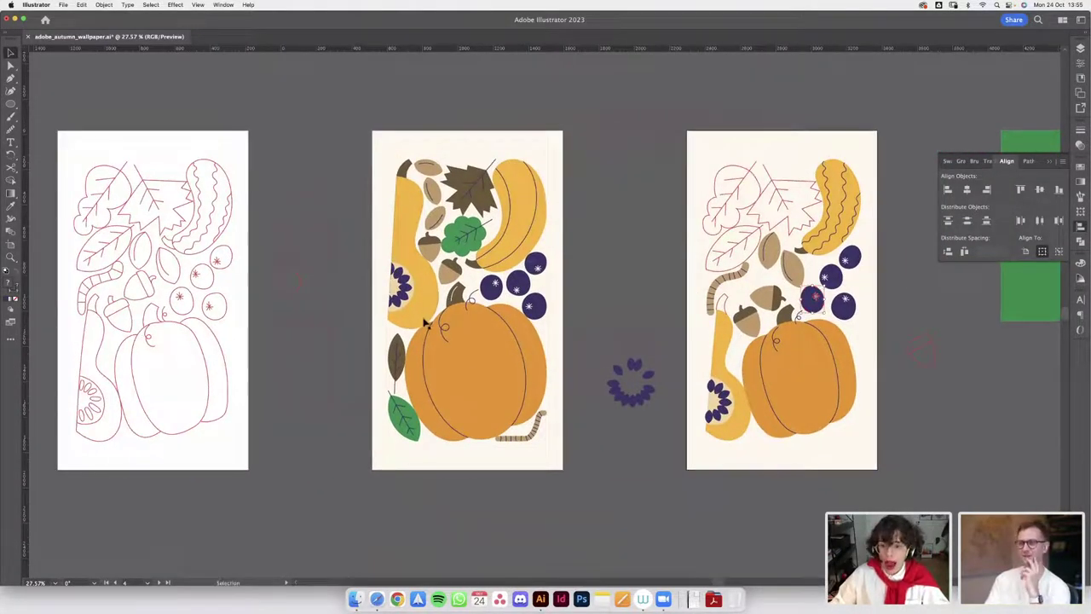
scroll(424, 322, up, 5)
- Switch to Safari and browse the illustrator's portfolio page for colour and line-style references
key(ctrl+Left)
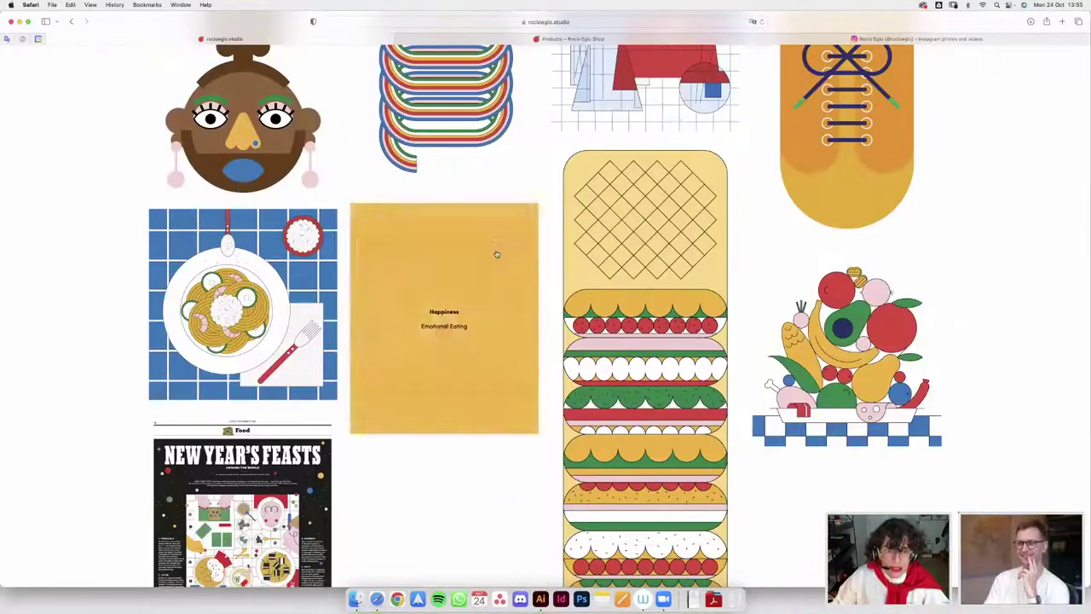
scroll(497, 254, up, 15)
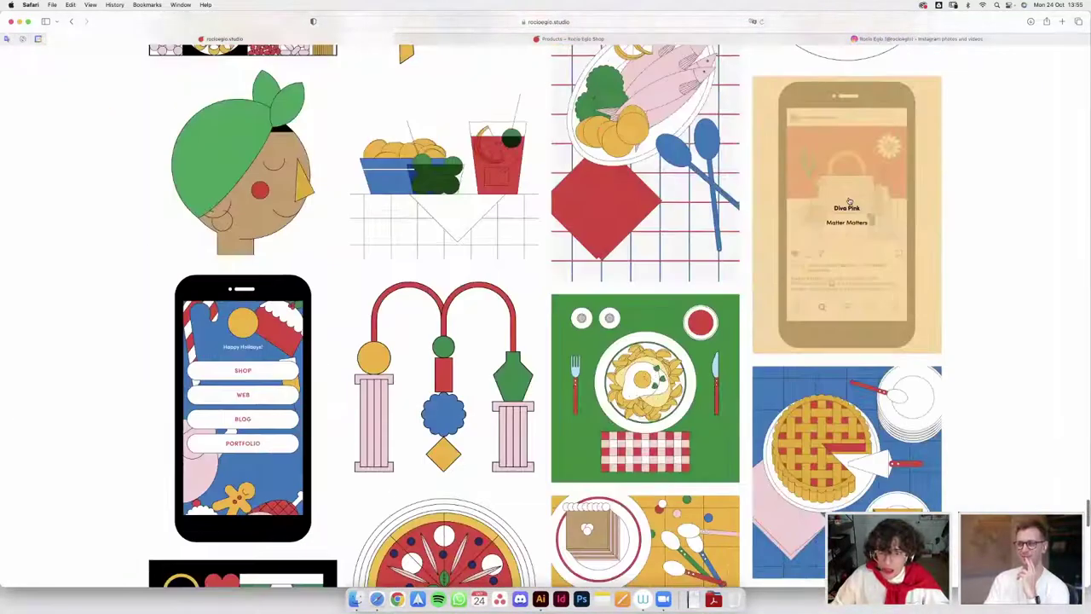
scroll(849, 202, up, 10)
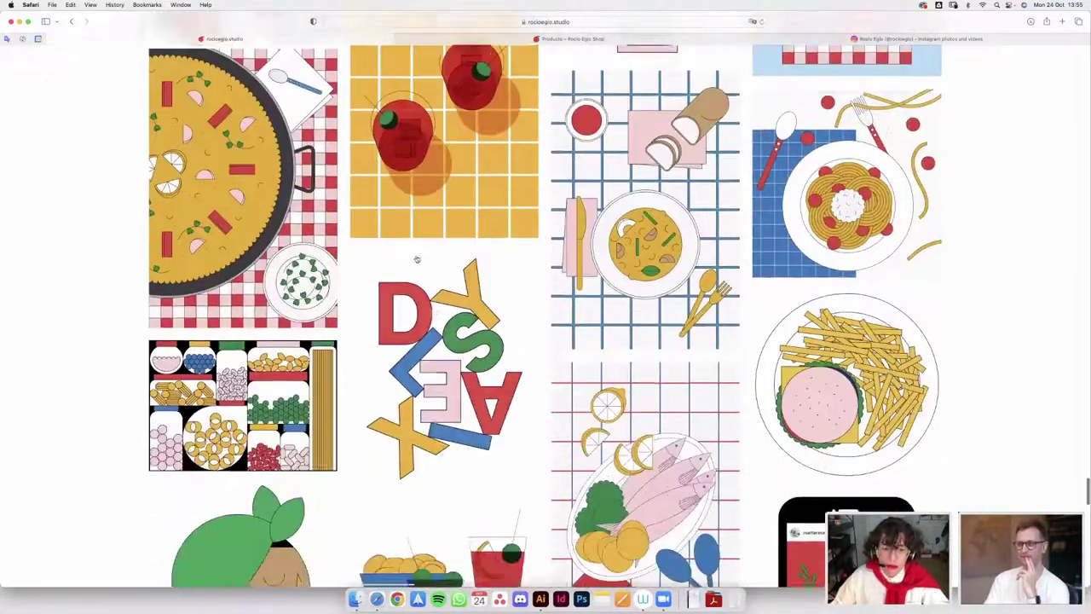
scroll(417, 259, down, 2)
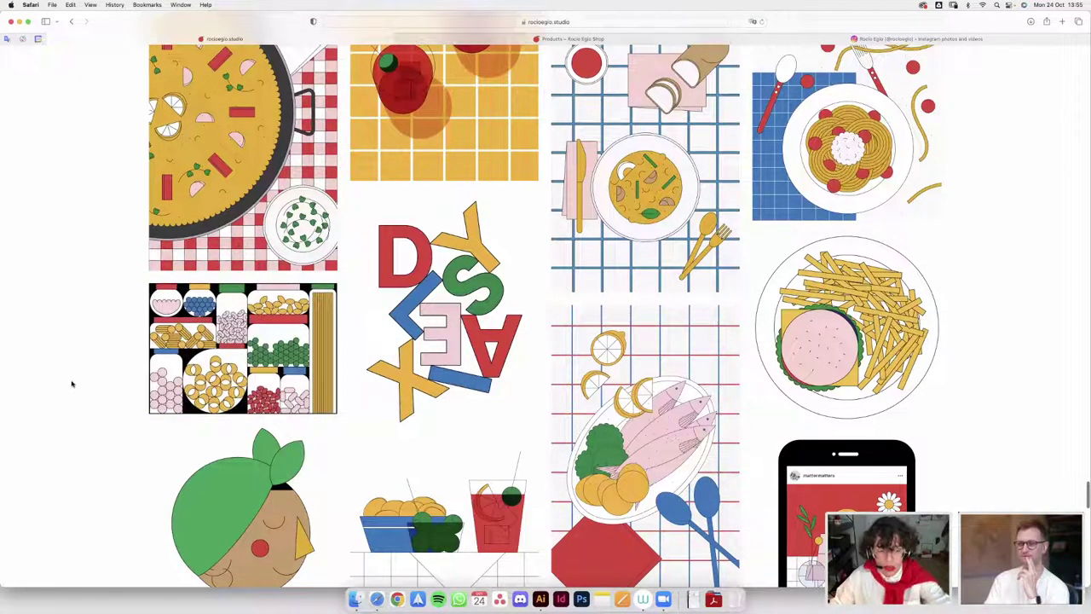
scroll(71, 386, up, 20)
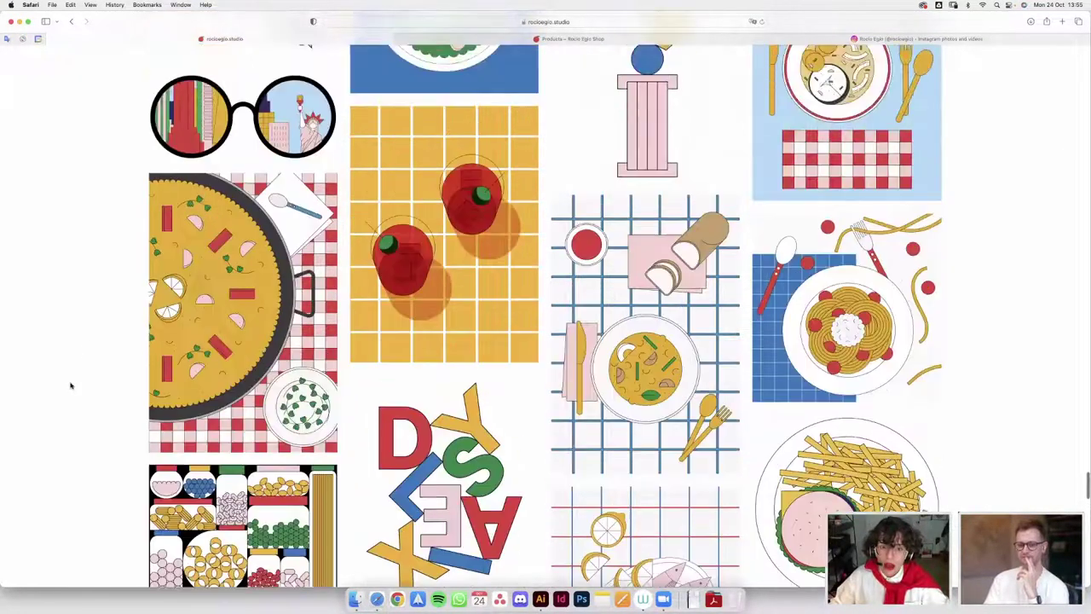
scroll(71, 386, up, 20)
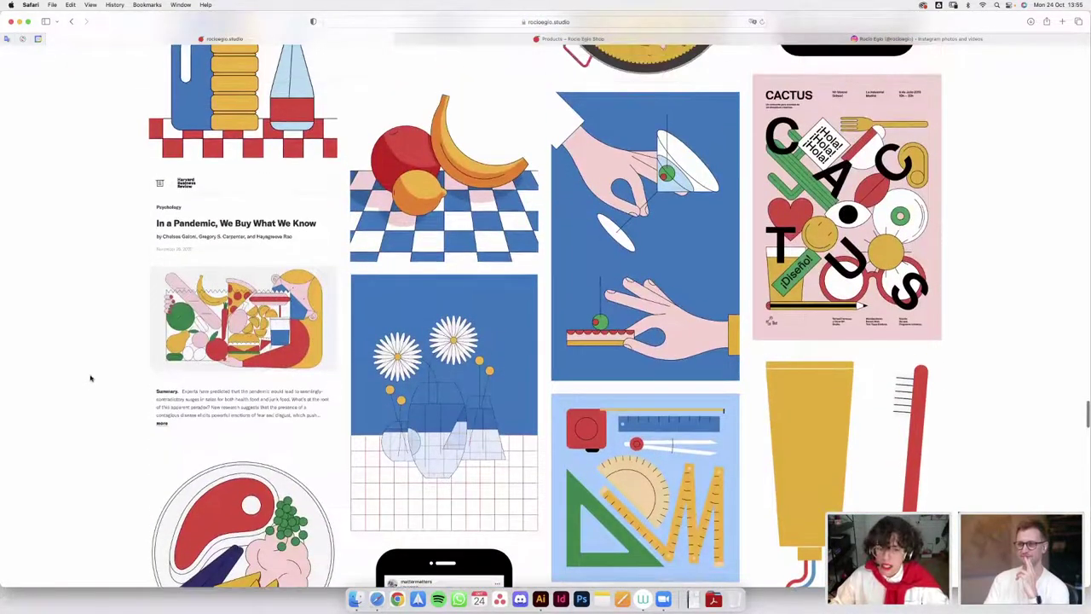
scroll(93, 377, up, 5)
scroll(97, 372, down, 10)
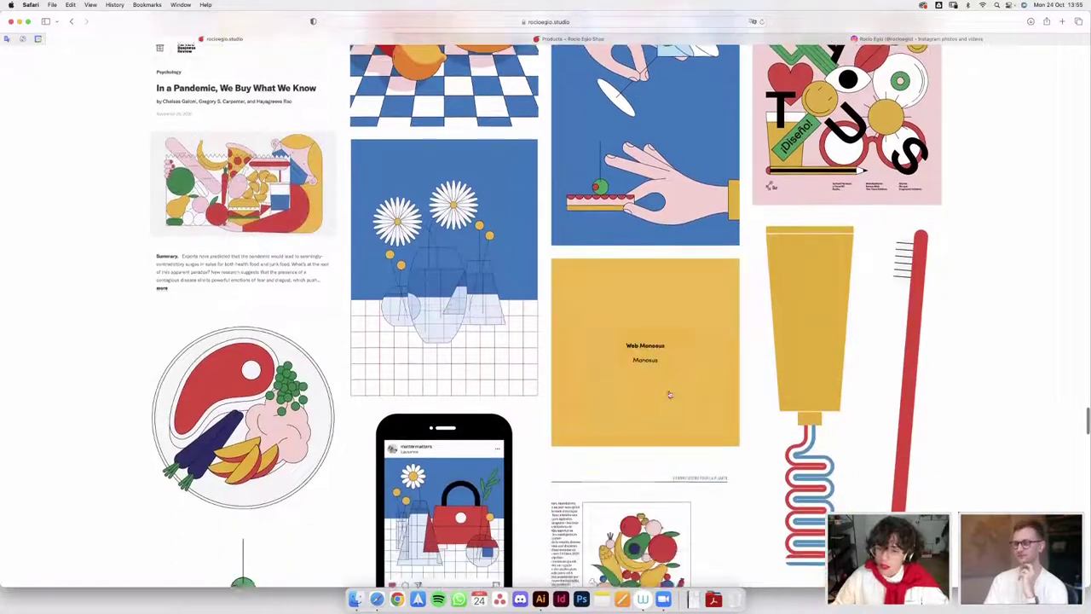
scroll(669, 394, down, 2)
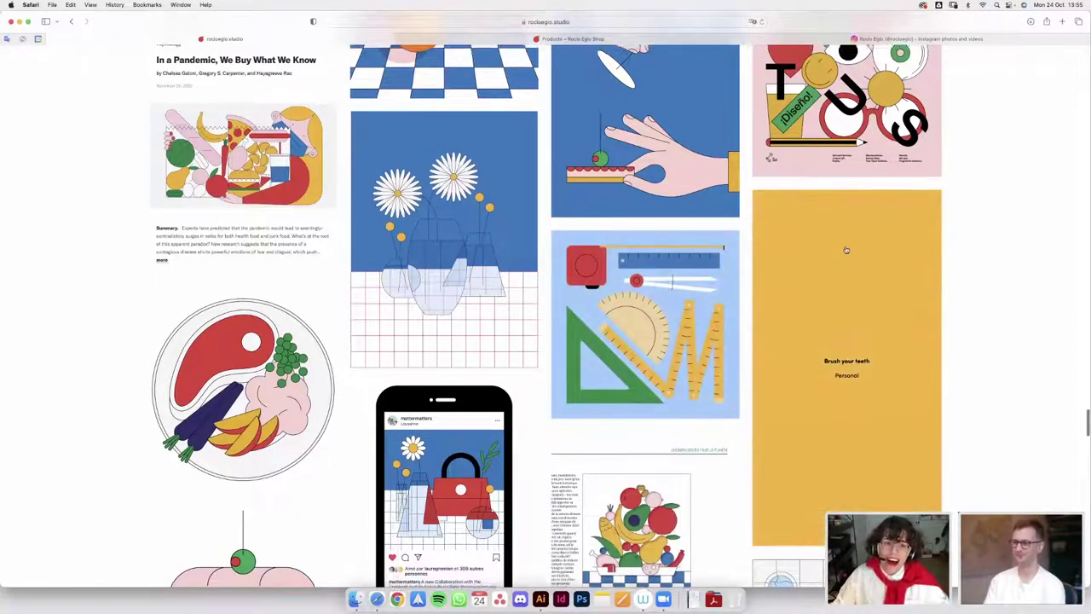
- Look back through the portfolio's food illustrations, then return to Illustrator to compare the finished wallpaper with the artboard in progress
scroll(844, 250, down, 10)
scroll(844, 250, up, 15)
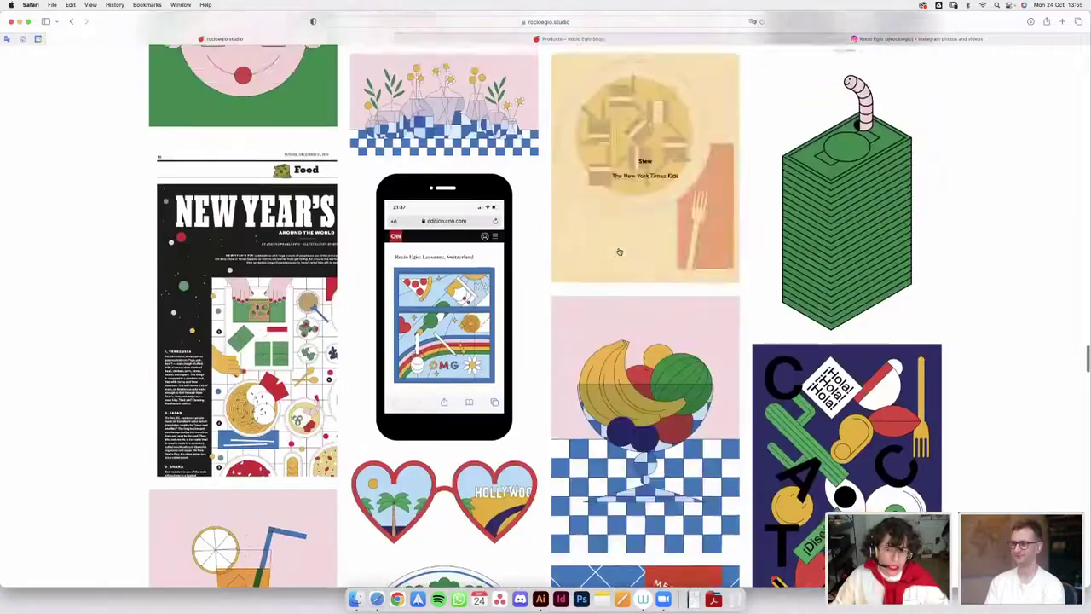
scroll(85, 266, up, 8)
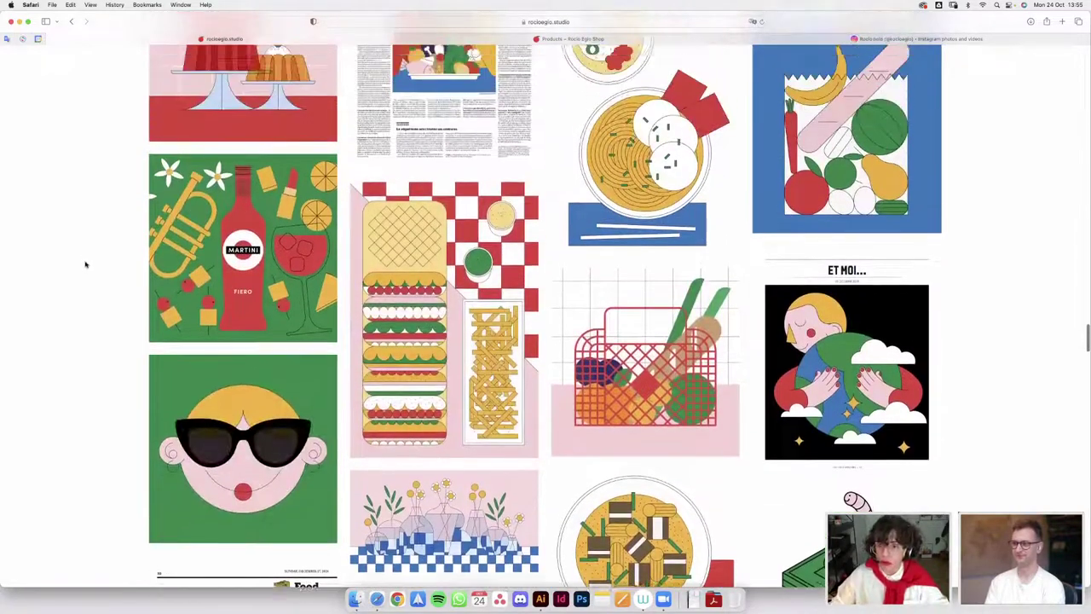
scroll(85, 266, up, 10)
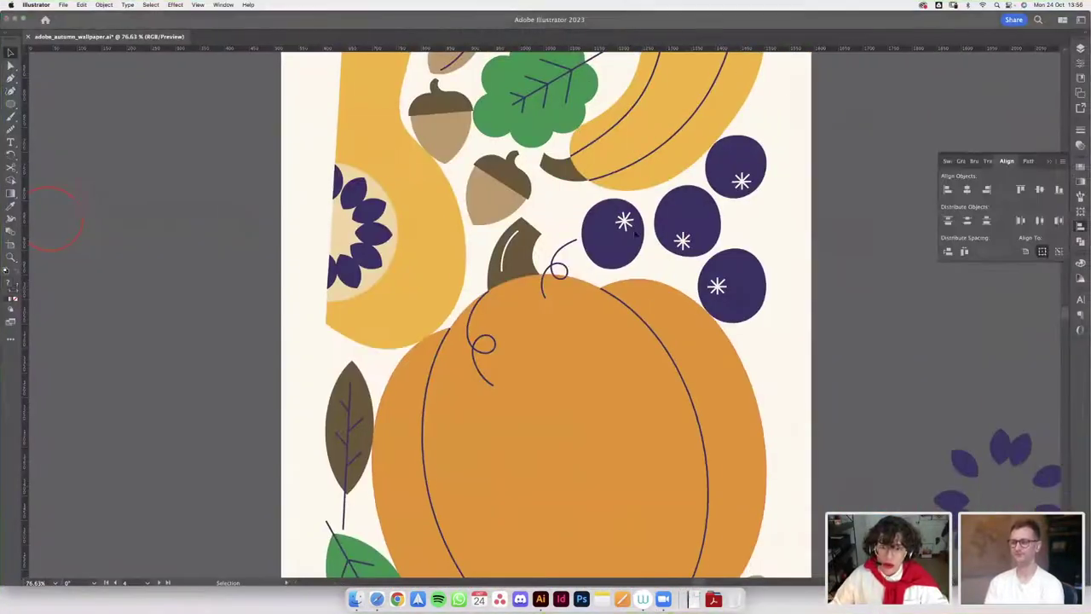
scroll(673, 266, down, 5)
drag(793, 249, 419, 234)
scroll(436, 267, up, 3)
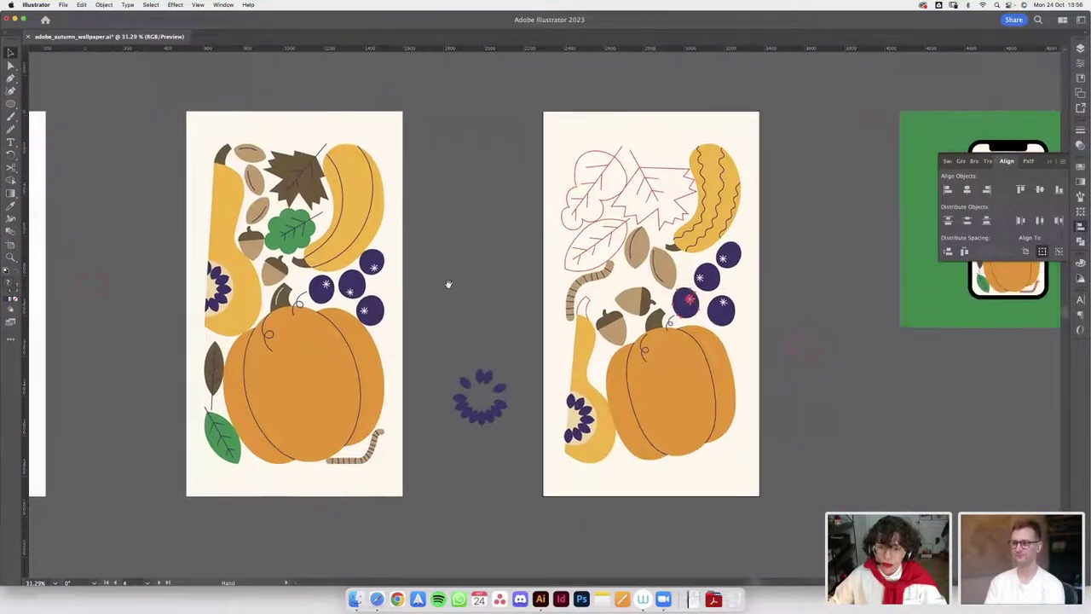
scroll(575, 234, up, 2)
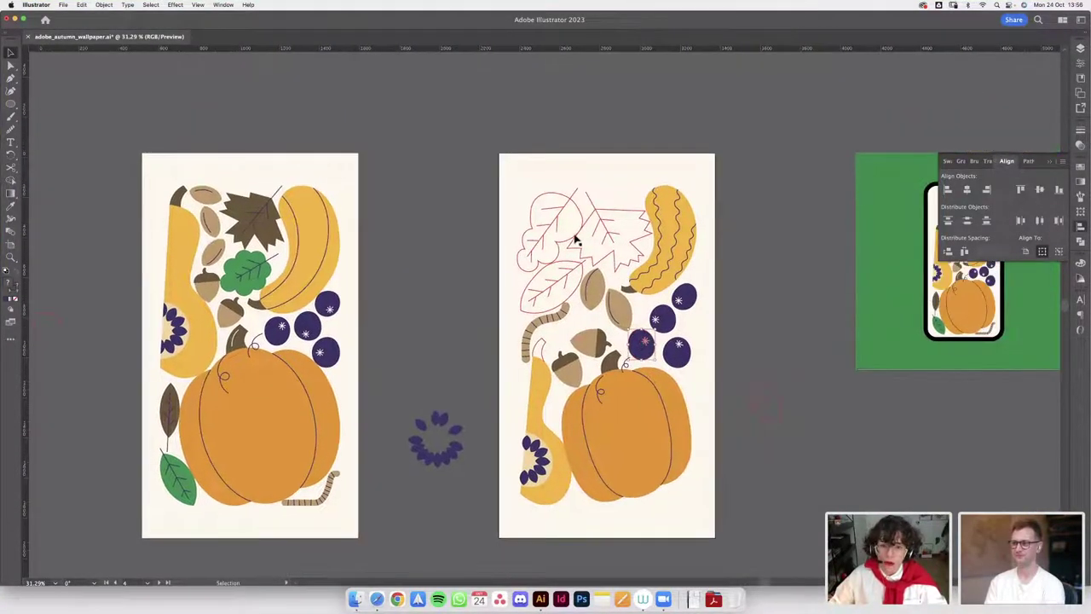
- Cut the outline of the pointed oval leaf above the worm at both tips with the Scissors tool and delete its upper curve
scroll(574, 237, up, 5)
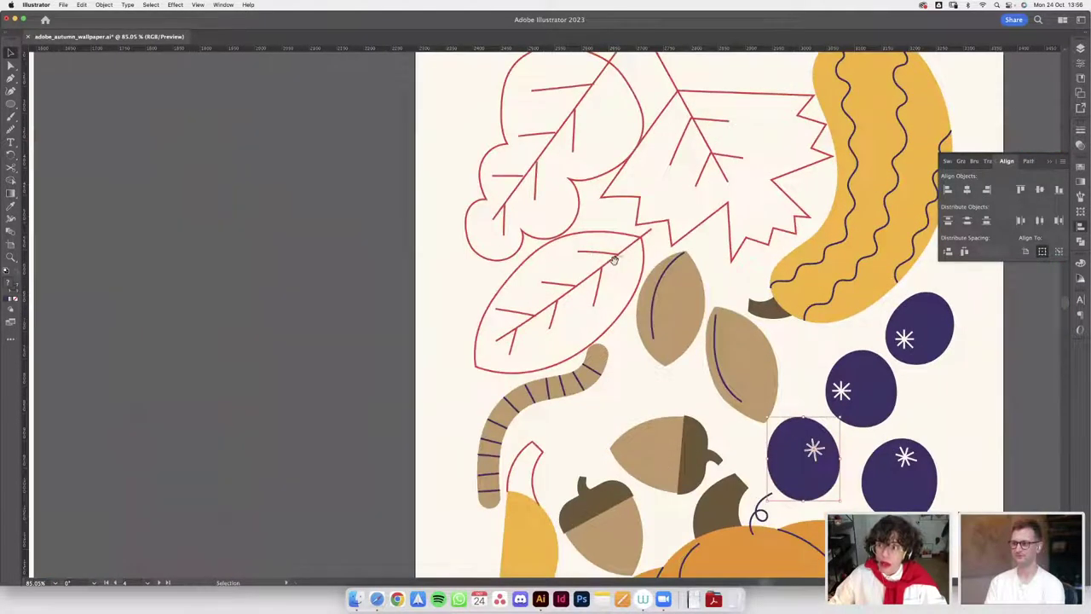
scroll(612, 256, down, 2)
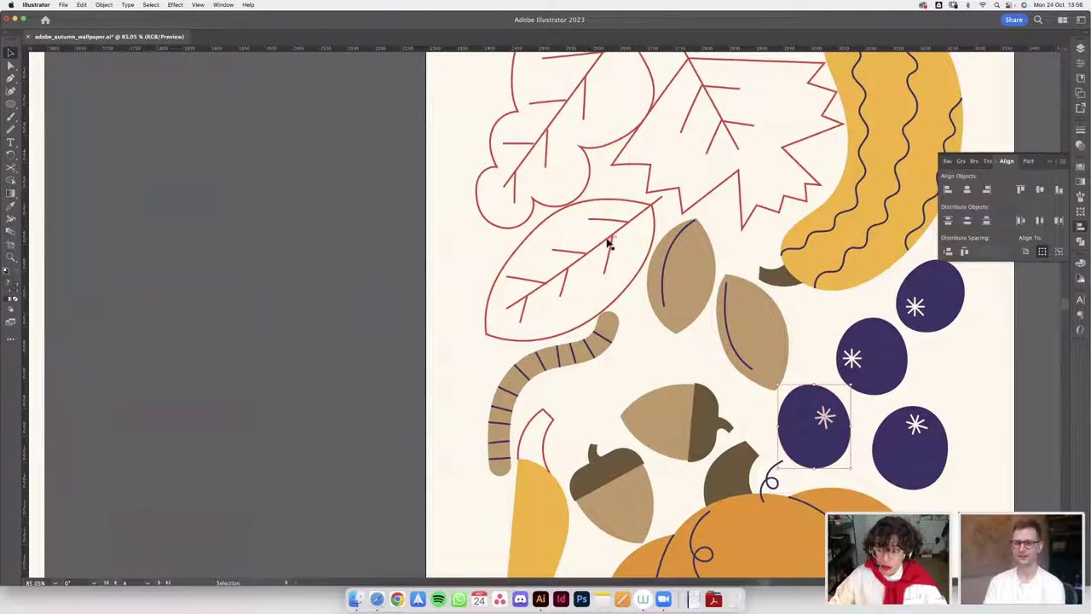
scroll(610, 245, right, 3)
click(590, 254)
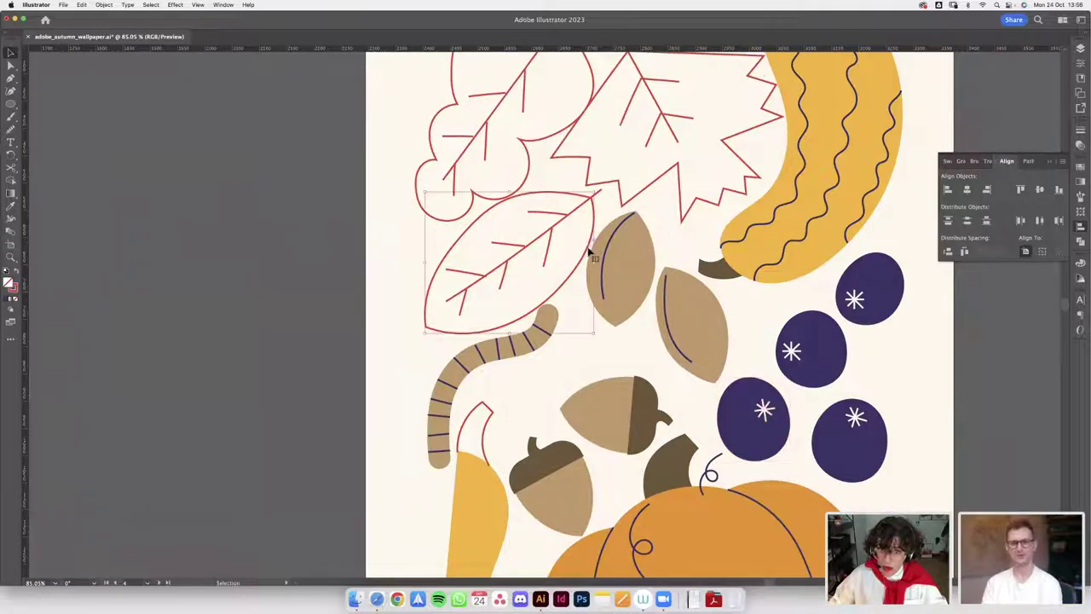
click(11, 129)
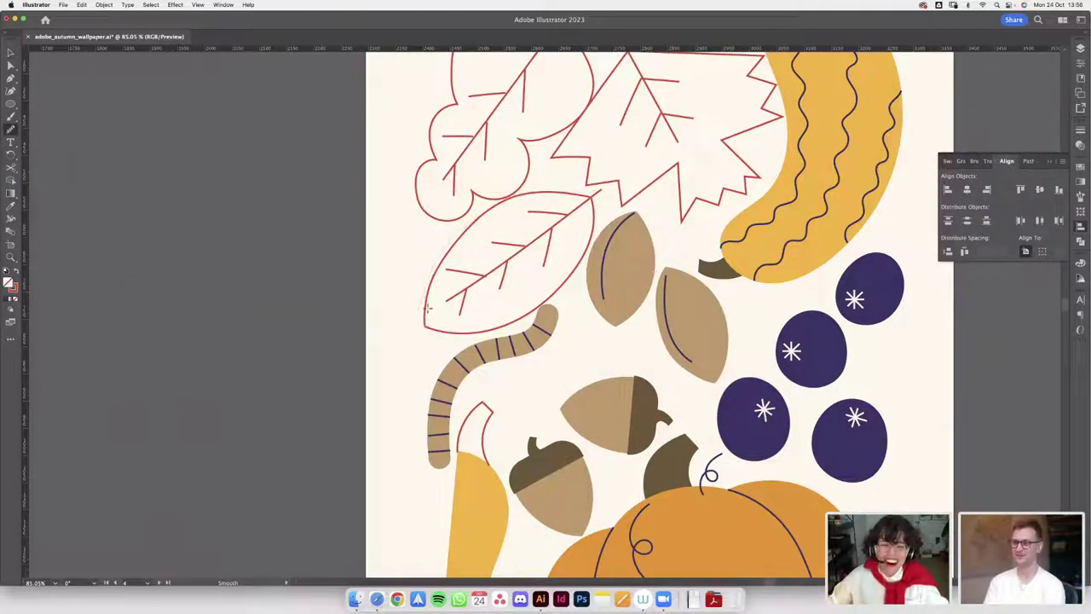
scroll(424, 341, up, 5)
key(a)
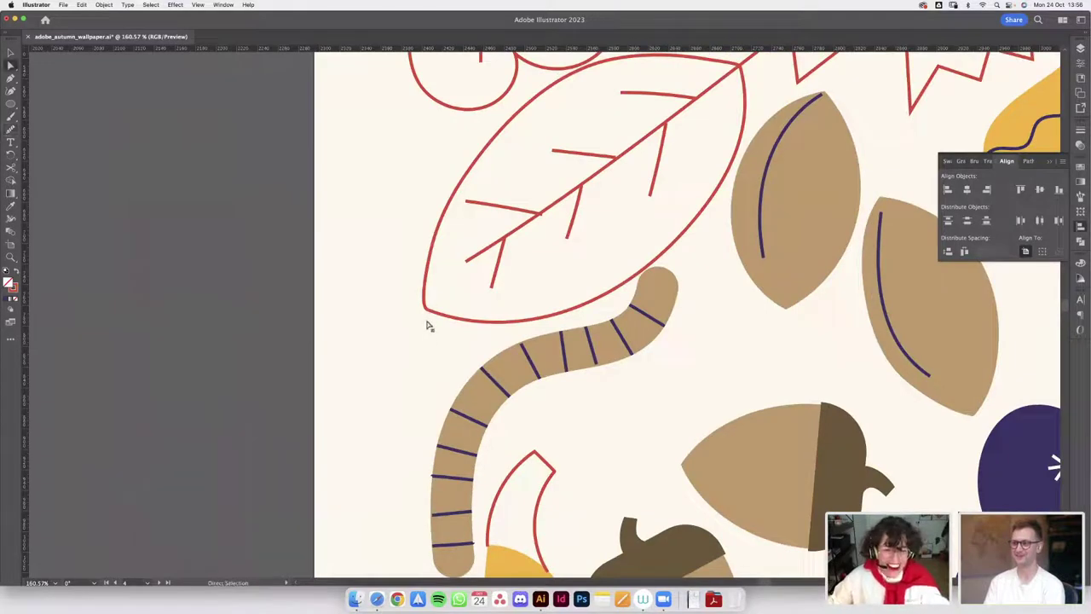
super+click(434, 318)
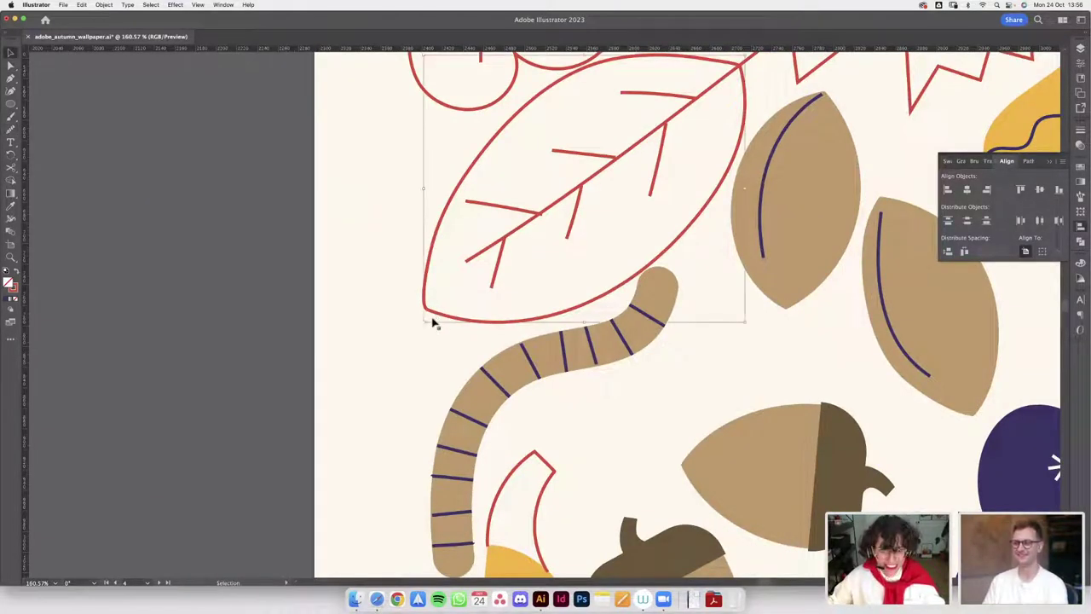
key(c)
click(426, 310)
scroll(429, 321, down, 3)
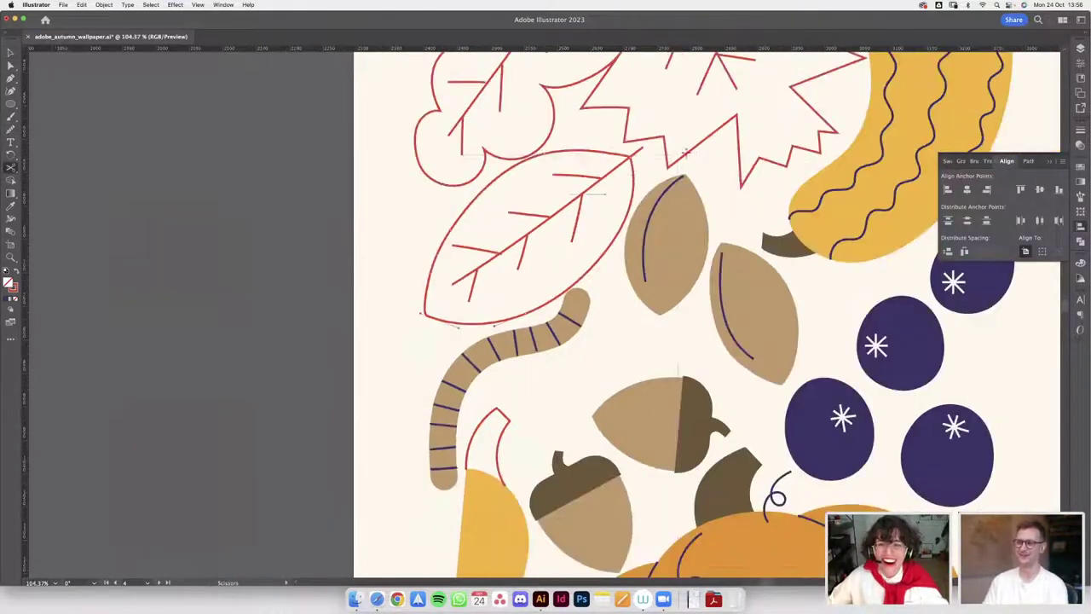
click(470, 208)
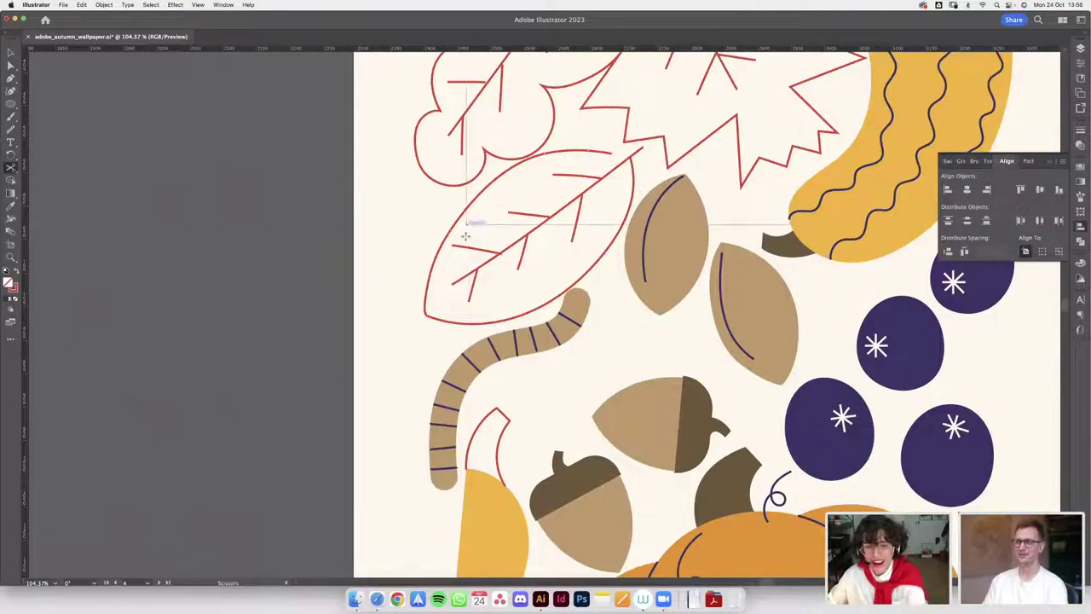
key(Delete)
- Smooth the remaining lower curve of the oval leaf with the Smooth tool, evening out the stretch beside the worm's head
scroll(596, 254, up, 2)
click(606, 258)
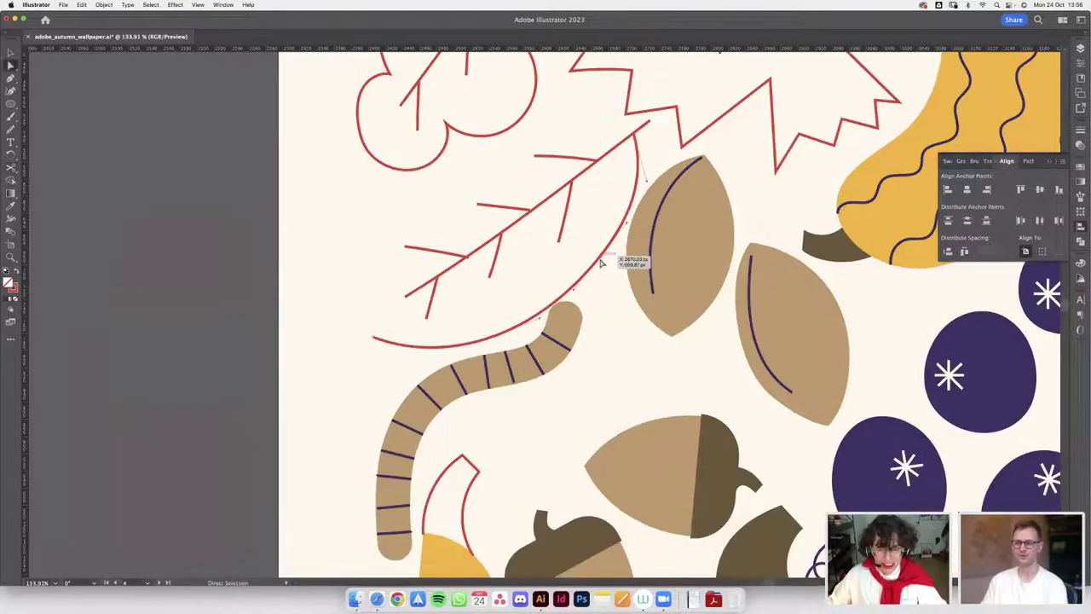
scroll(571, 281, up, 1)
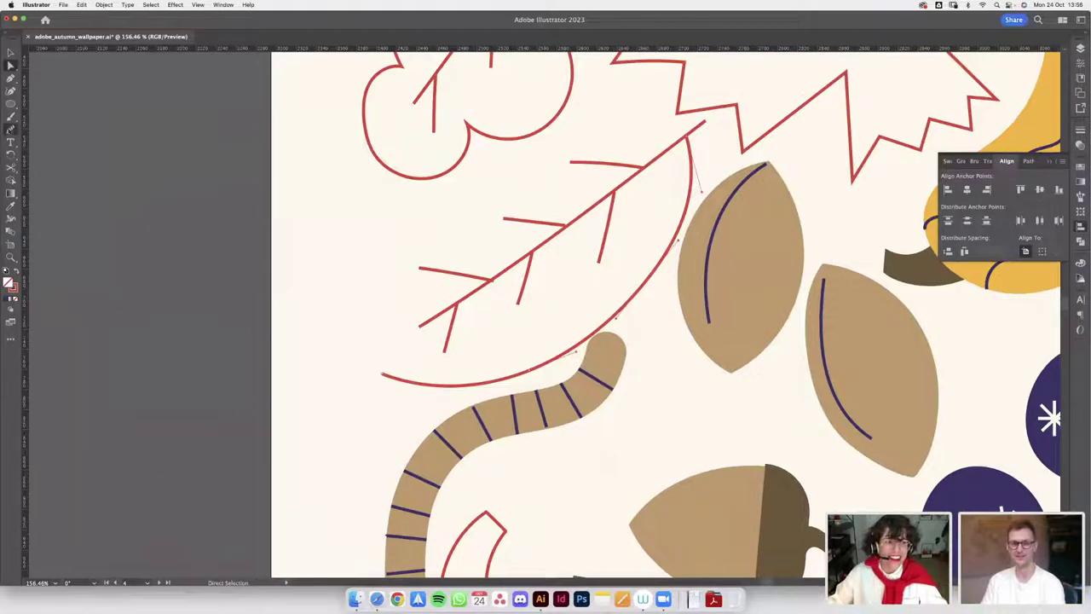
click(11, 130)
drag(682, 238, 599, 335)
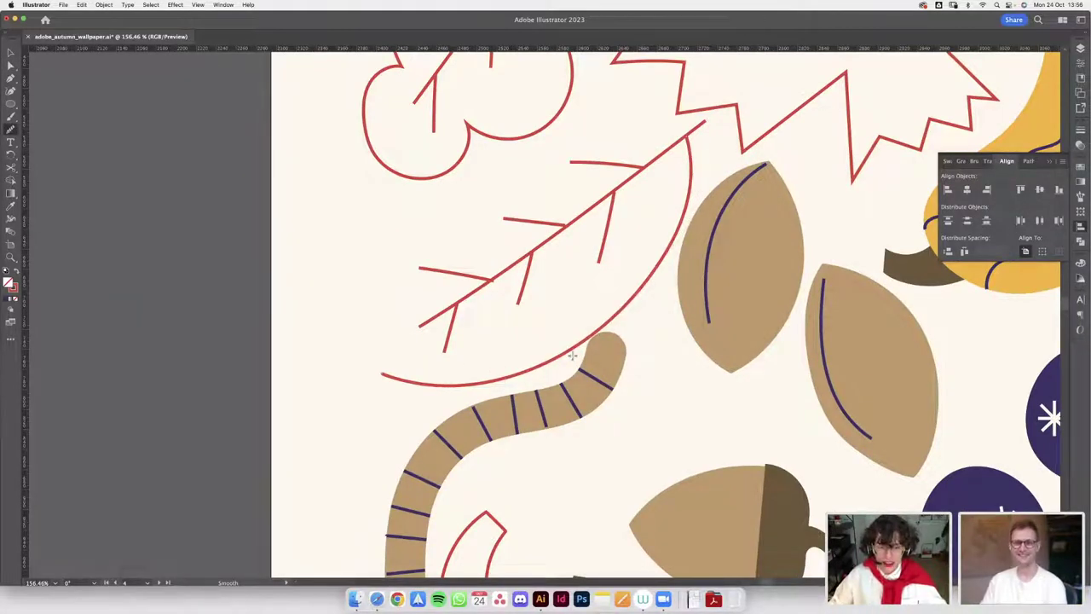
drag(676, 292, 612, 301)
scroll(589, 331, up, 1)
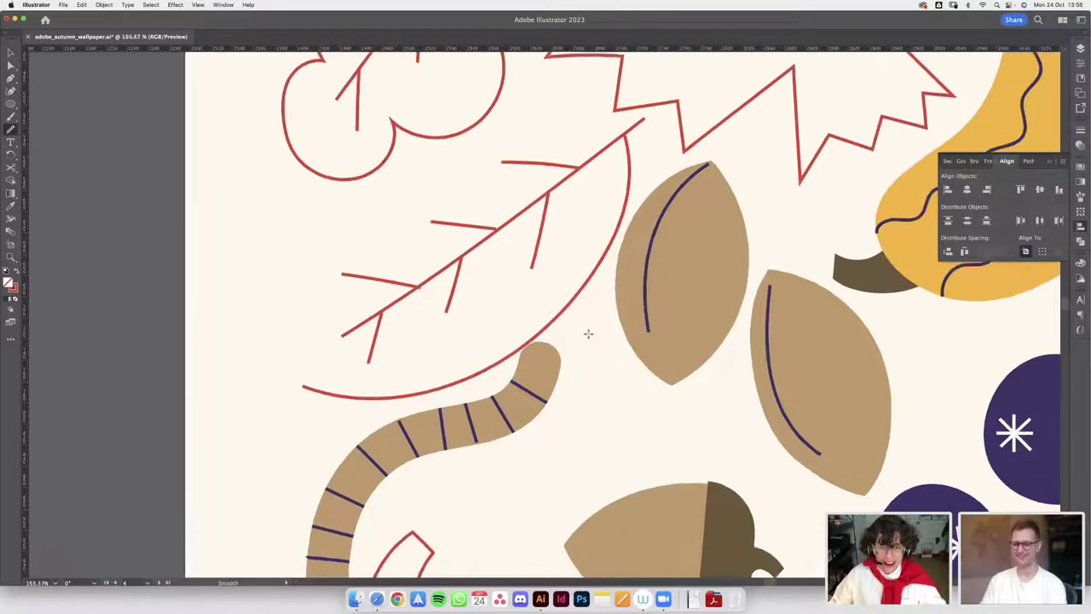
- Nudge the leaf's lower curve slightly down and reflect a copy of it across the midrib to form the upper edge
key(a)
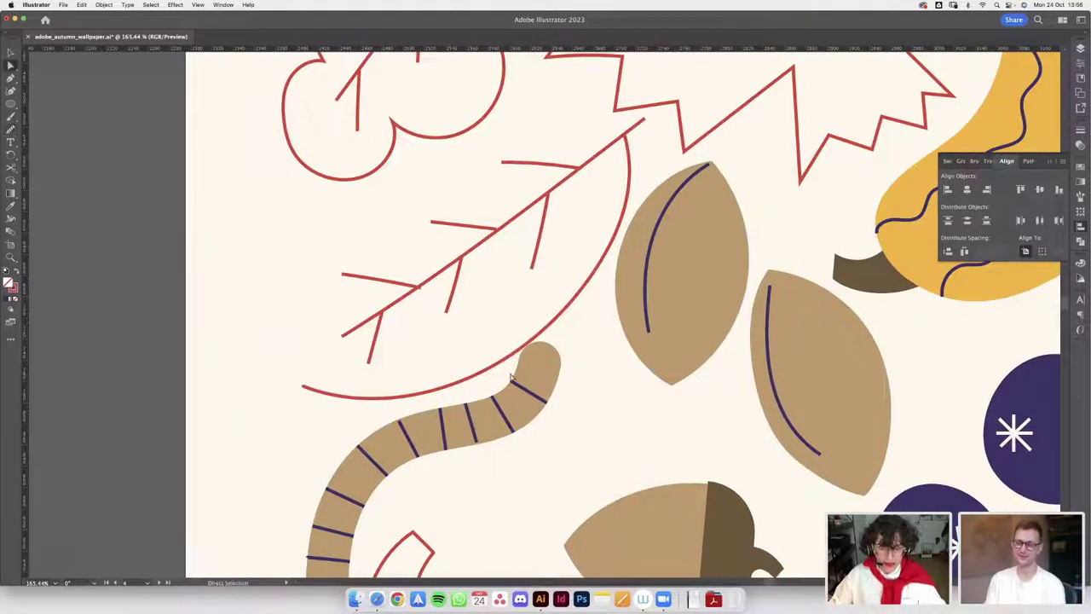
key(v)
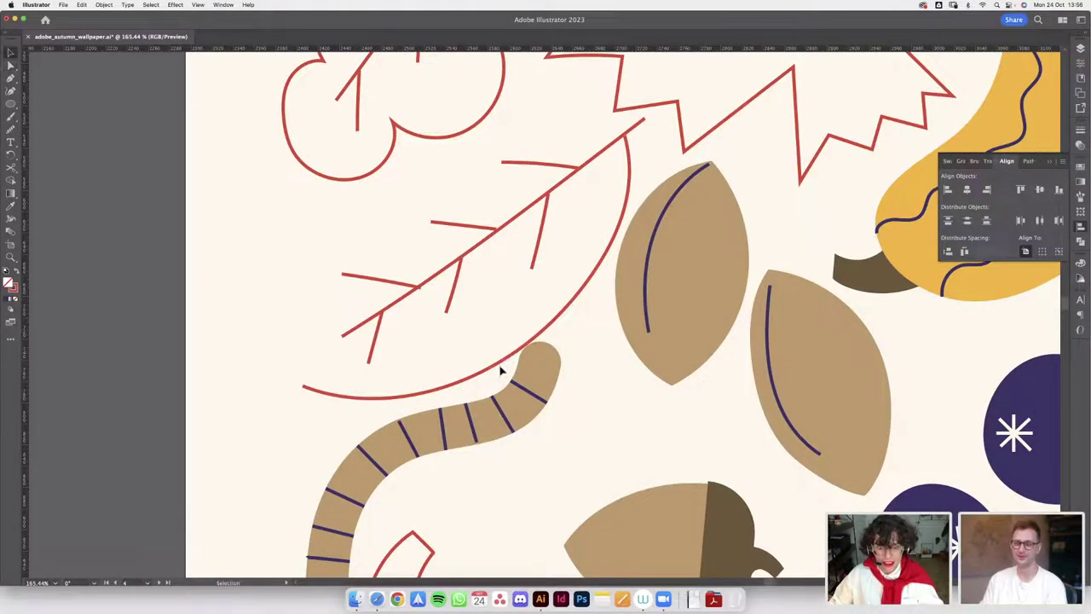
click(501, 366)
key(a)
key(v)
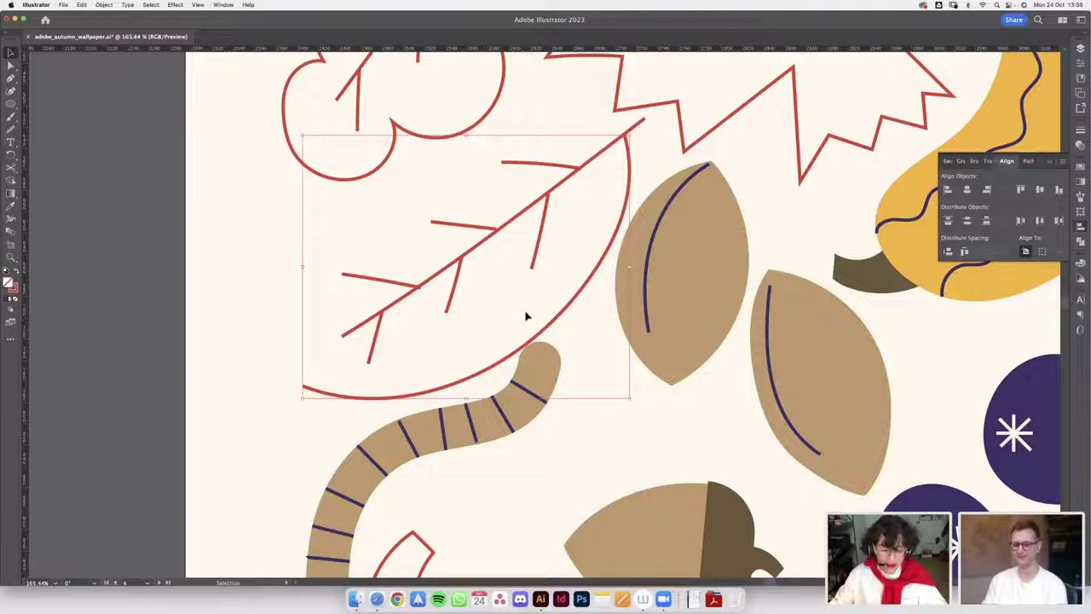
key(super+shift+a)
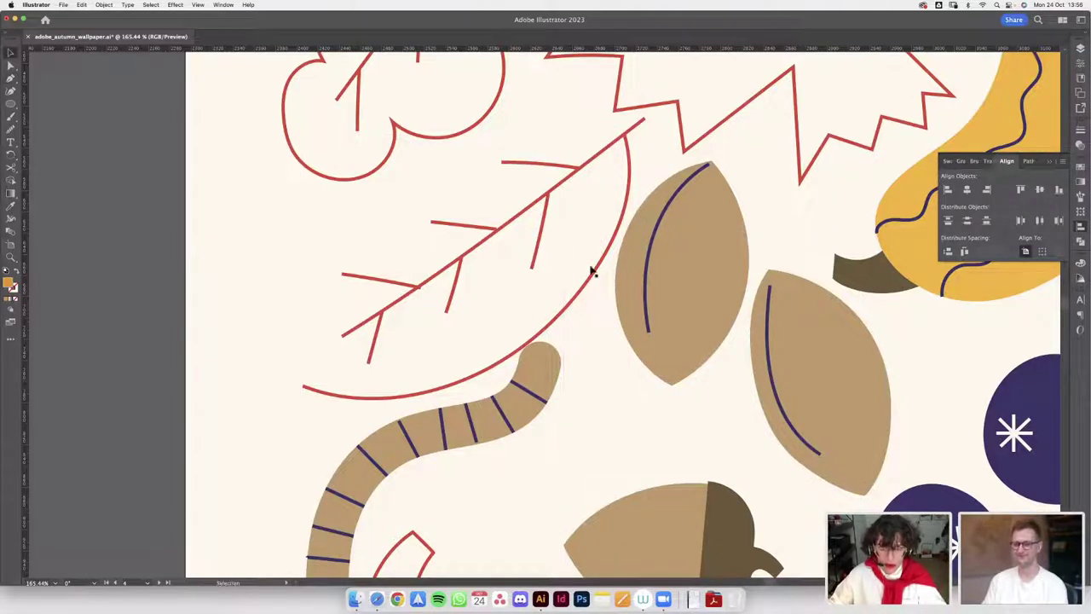
drag(593, 271, 559, 287)
key(super+z)
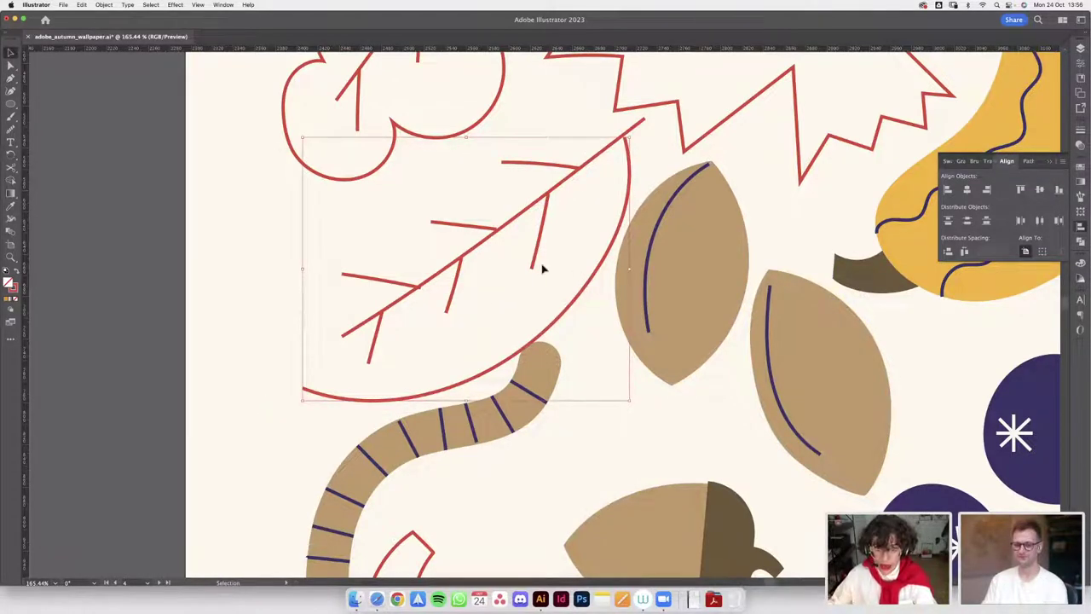
key(o)
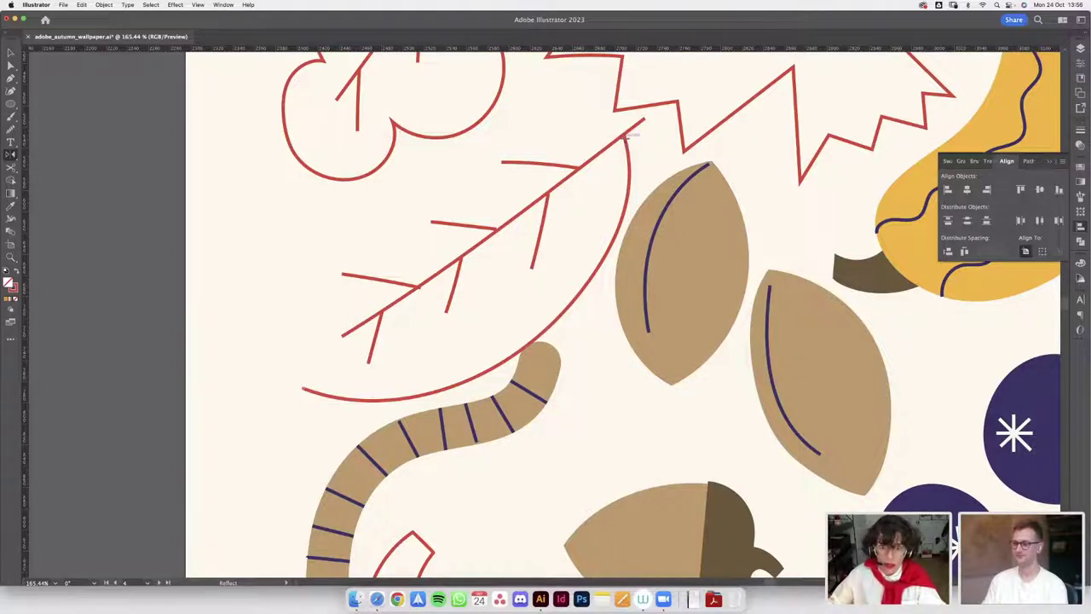
drag(631, 137, 517, 304)
scroll(524, 288, down, 3)
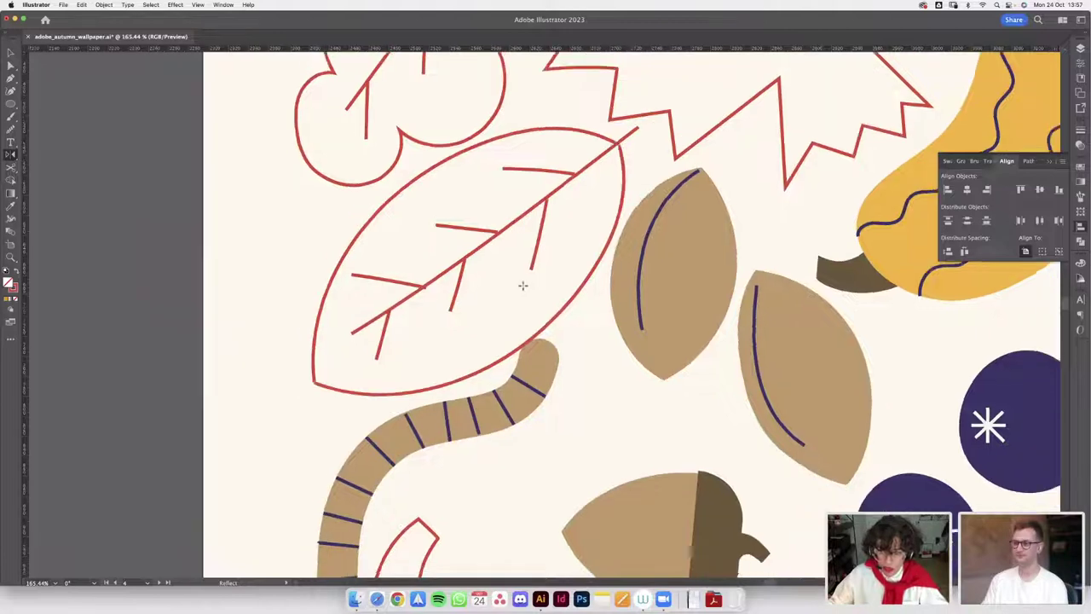
- Join the two mirrored curves of the oval leaf into one closed outline, leaving the veins separate
key(v)
click(577, 195)
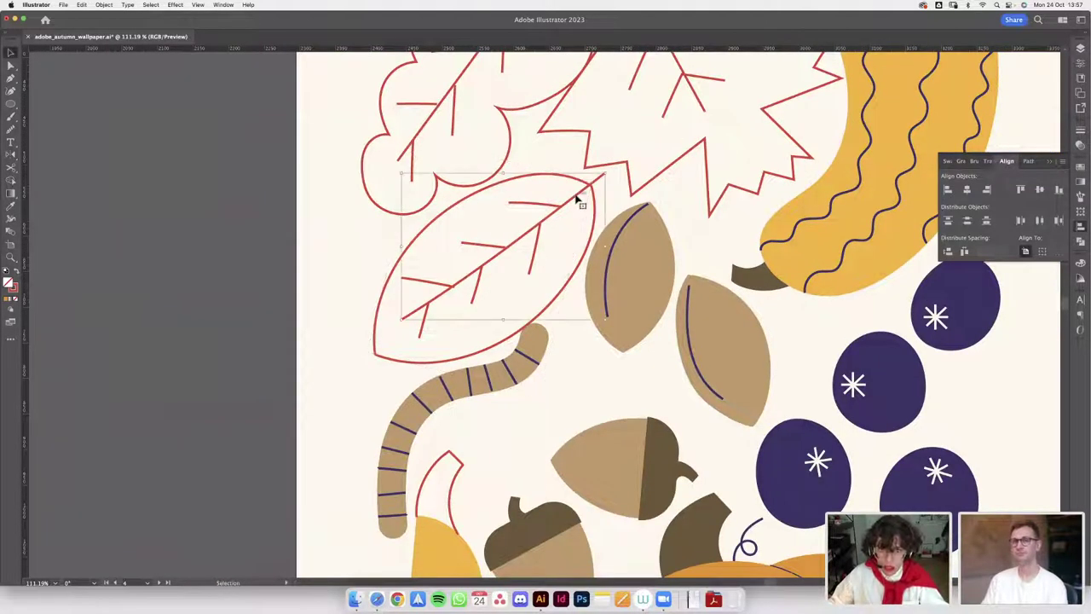
scroll(543, 251, down, 3)
scroll(541, 248, up, 5)
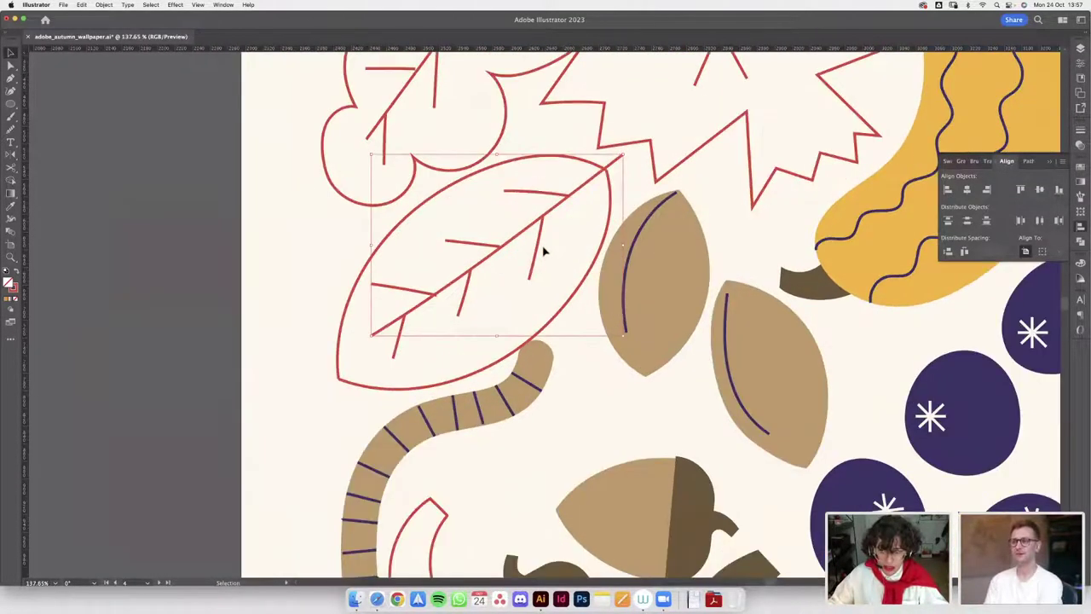
click(581, 285)
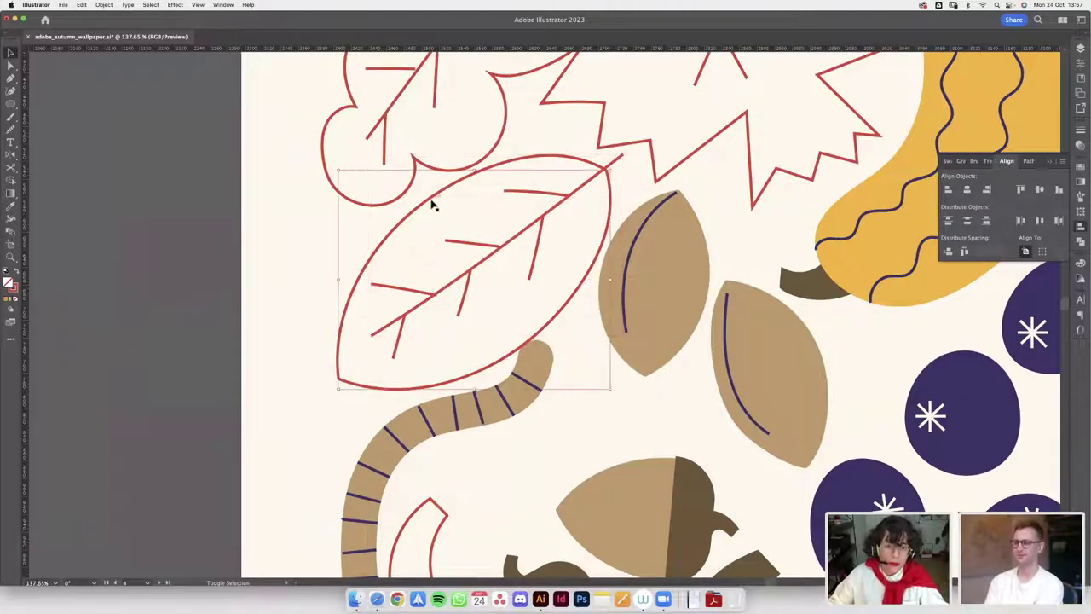
shift+click(431, 201)
click(358, 159)
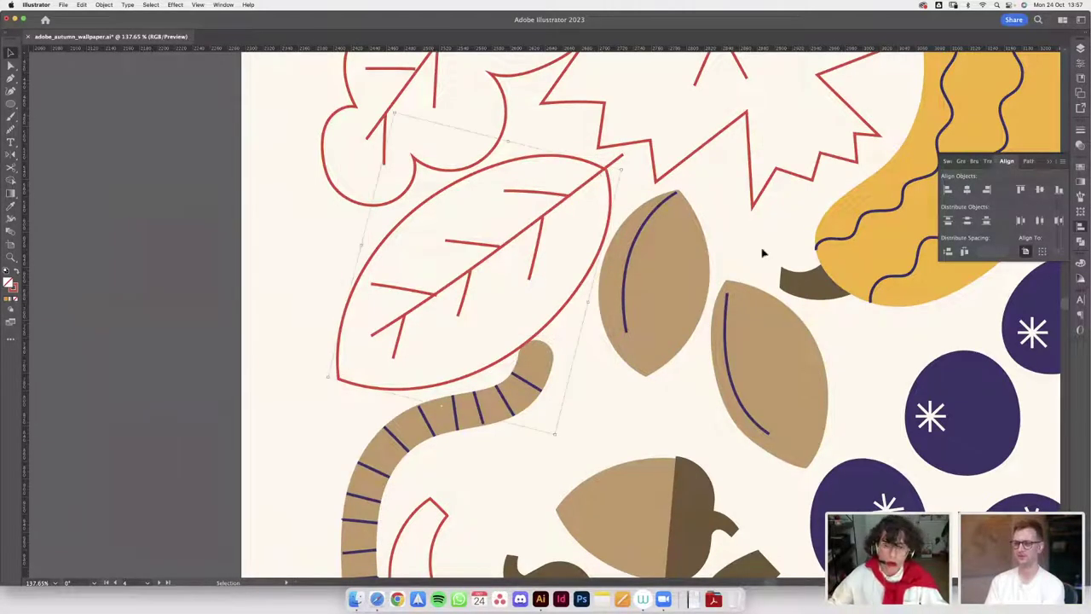
- Fill the oval leaf with the green sampled from the lobed leaf in the finished colour version
scroll(564, 303, down, 10)
key(i)
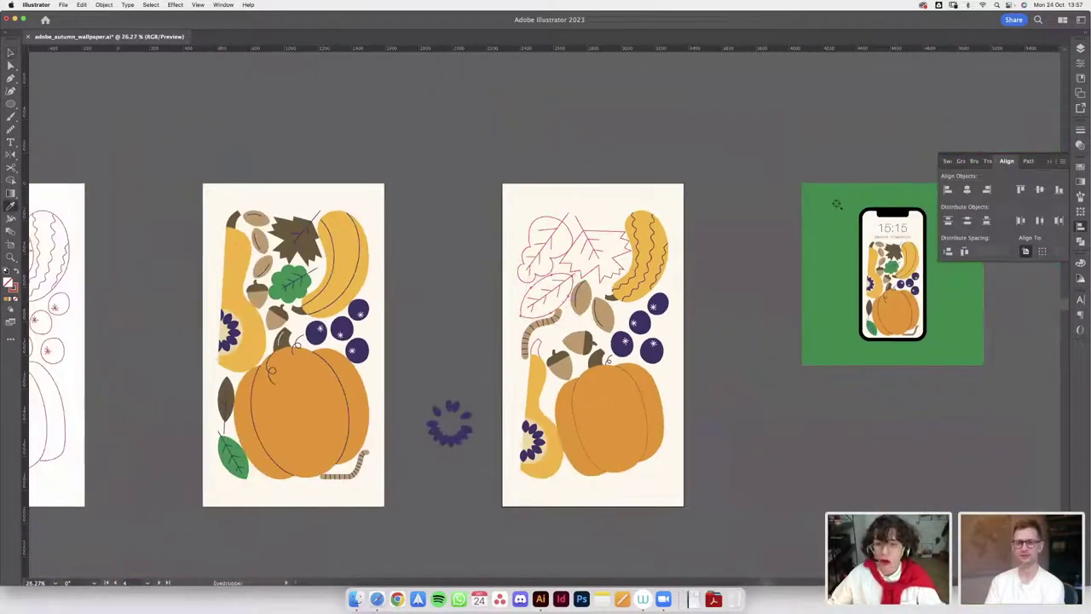
click(285, 271)
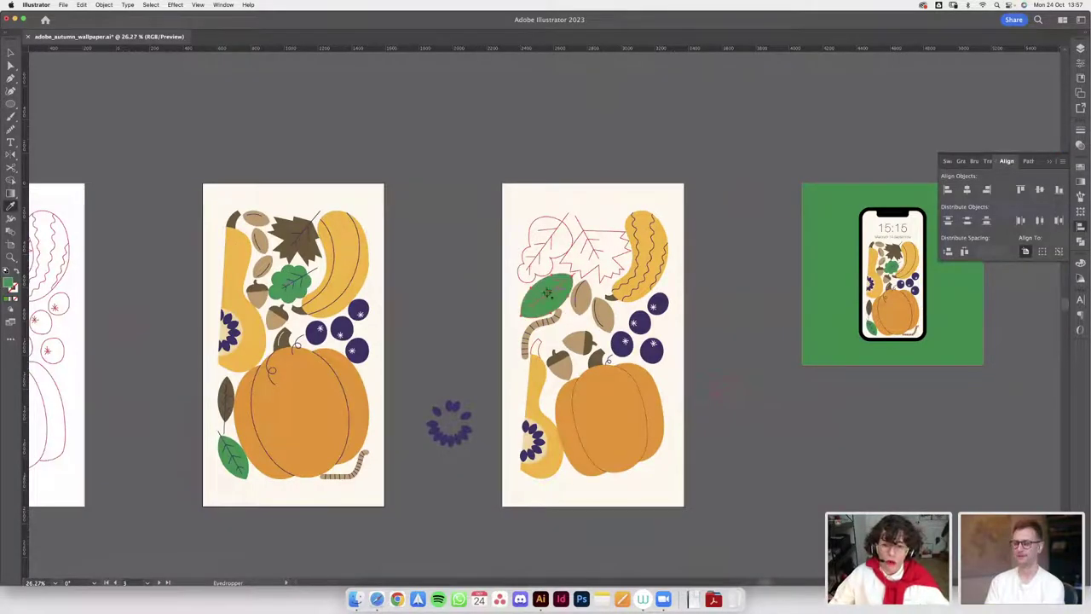
- Extend the upper end of the oval leaf's midrib so it projects beyond the leaf tip as a short stalk
scroll(546, 294, up, 5)
key(v)
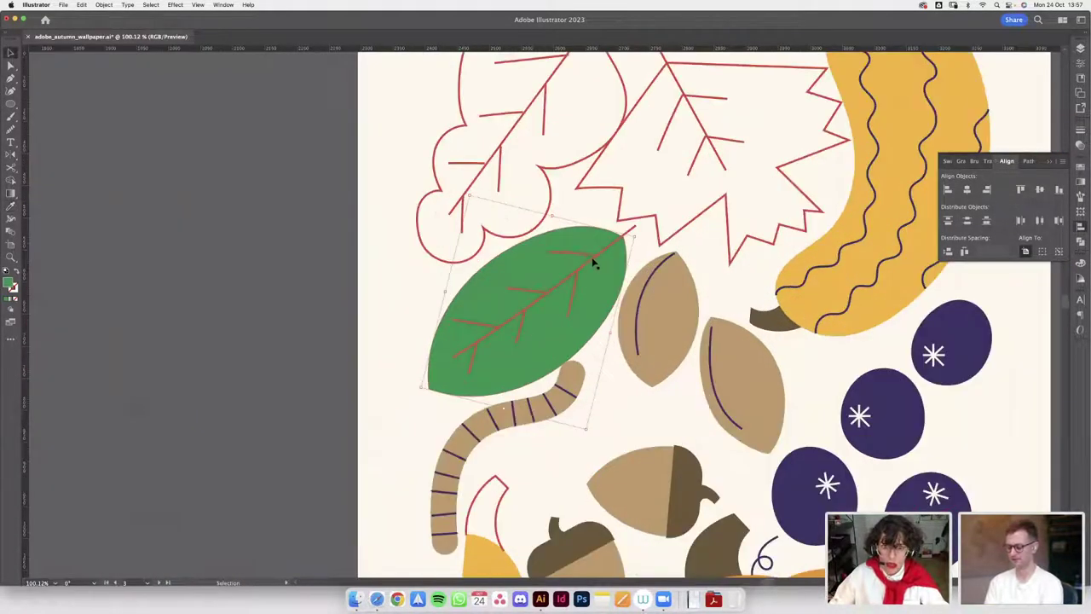
scroll(601, 275, up, 3)
scroll(631, 232, up, 4)
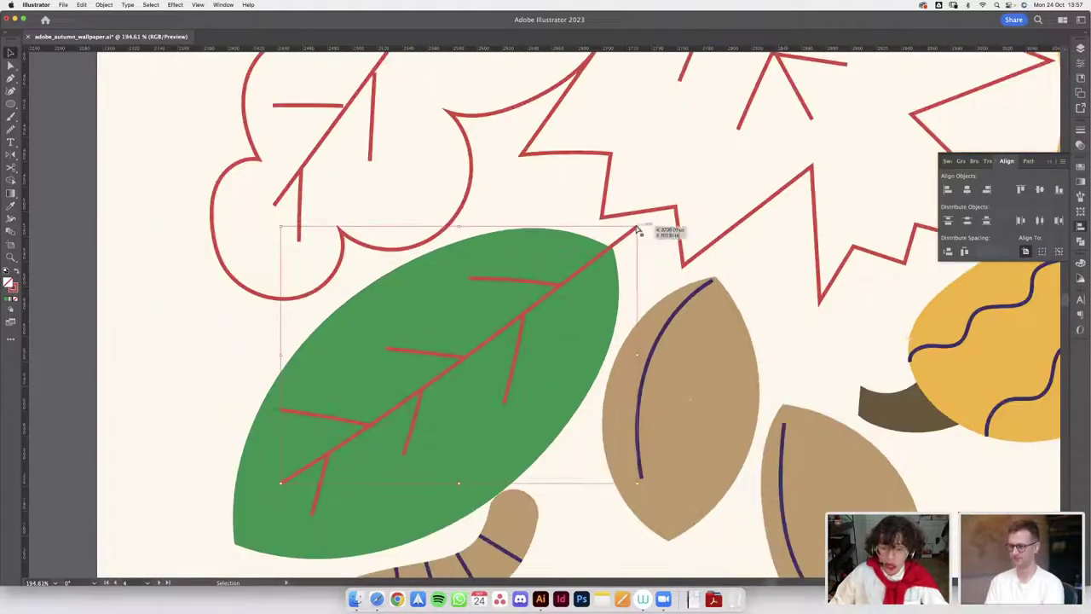
key(a)
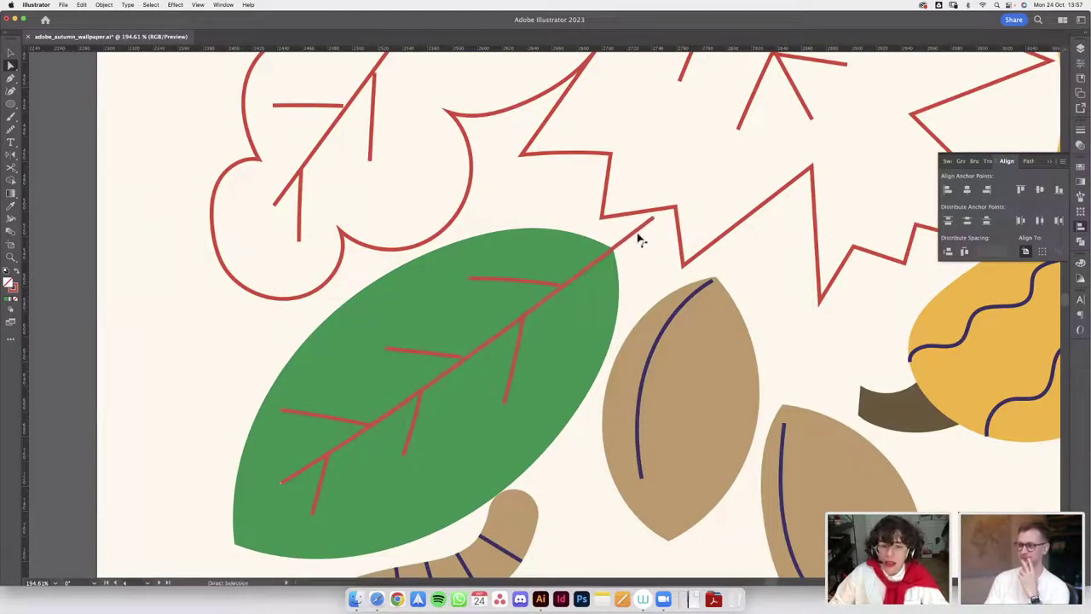
scroll(638, 237, down, 4)
scroll(489, 343, up, 5)
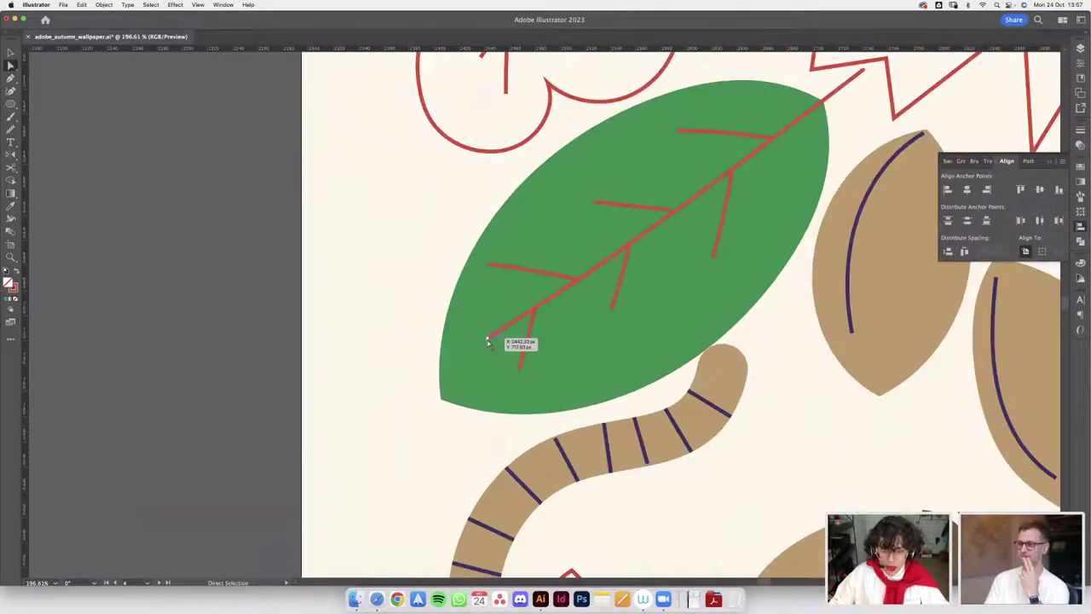
drag(656, 230, 655, 226)
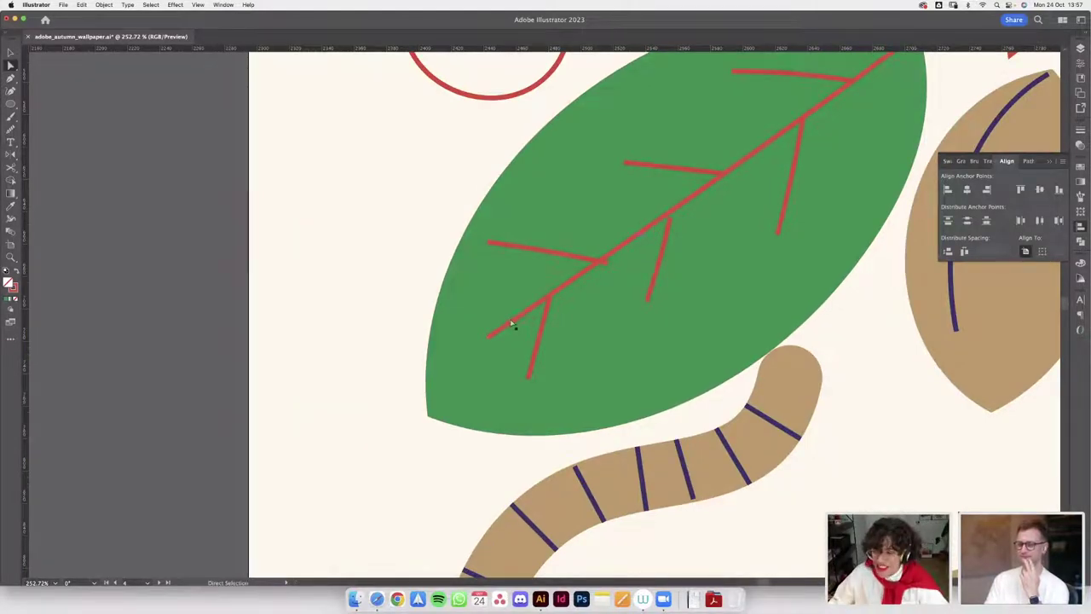
- Recolour the oval leaf's midrib with the navy stroke sampled from the worm's stripes
scroll(512, 322, down, 5)
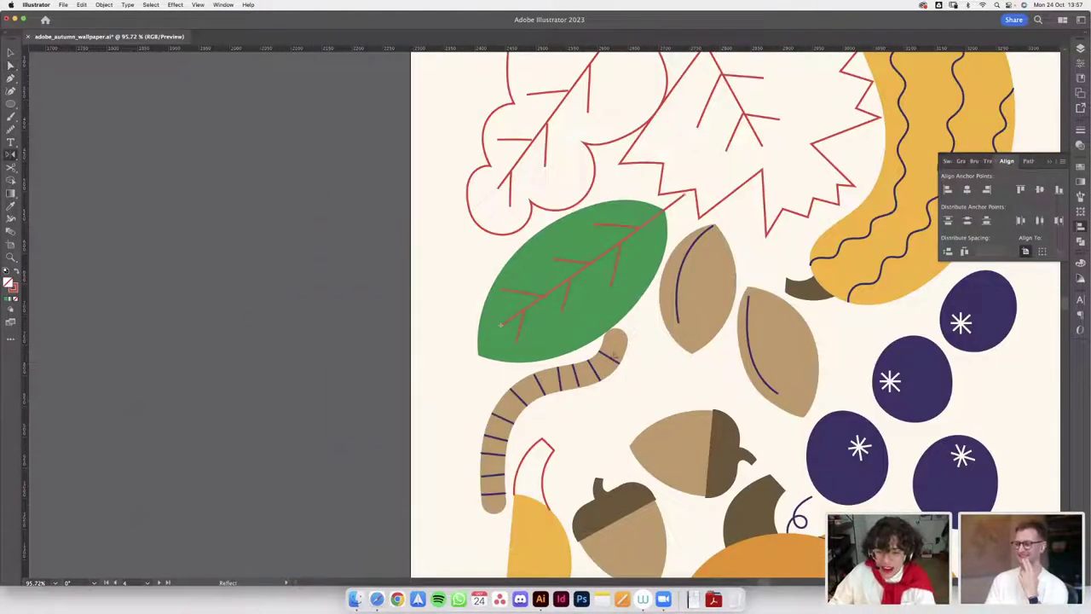
key(i)
click(612, 360)
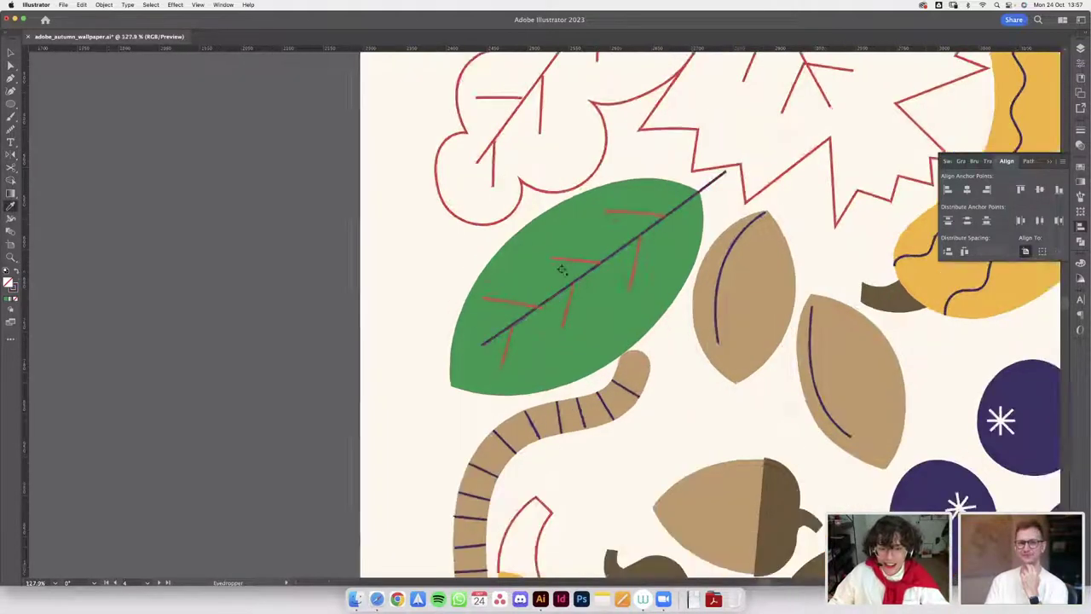
- Replace the lowest red vein above the oval leaf's midrib with a shorter straight line in the midrib's navy stroke
scroll(556, 268, up, 4)
key(v)
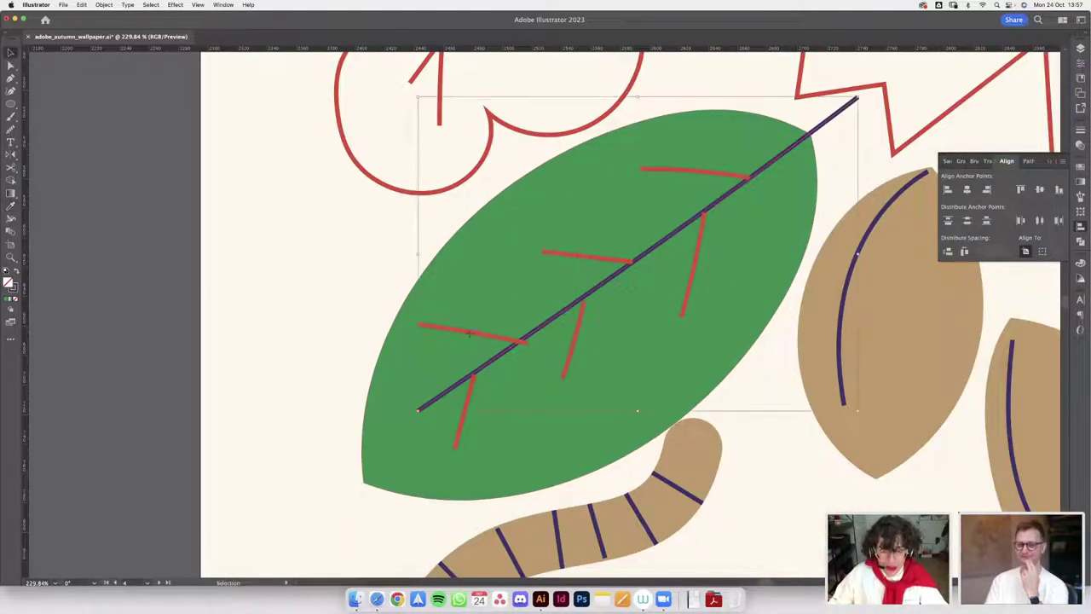
click(473, 336)
key(Delete)
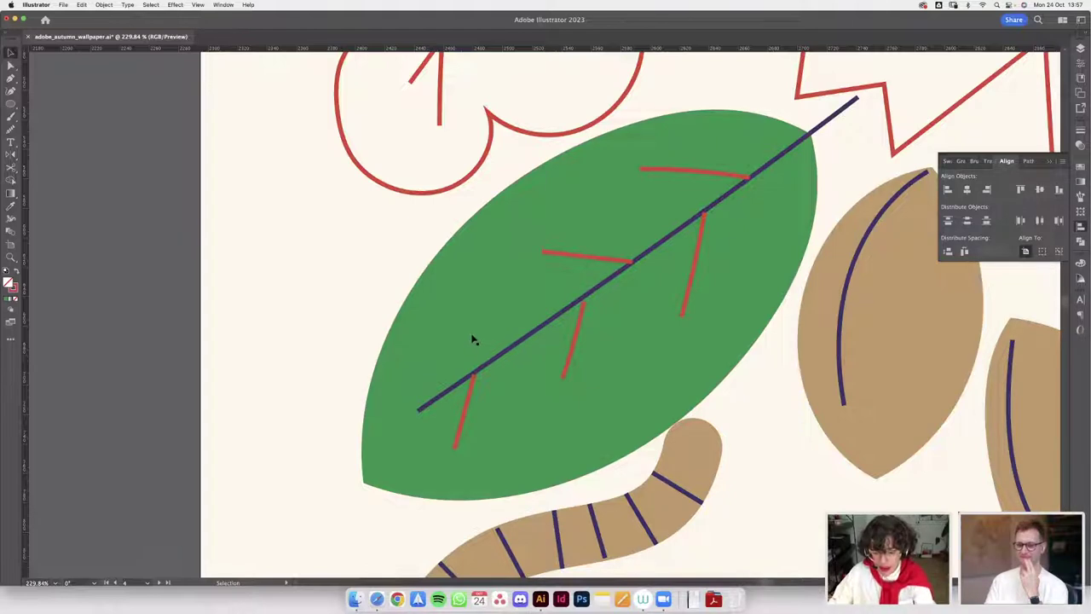
key(p)
click(444, 334)
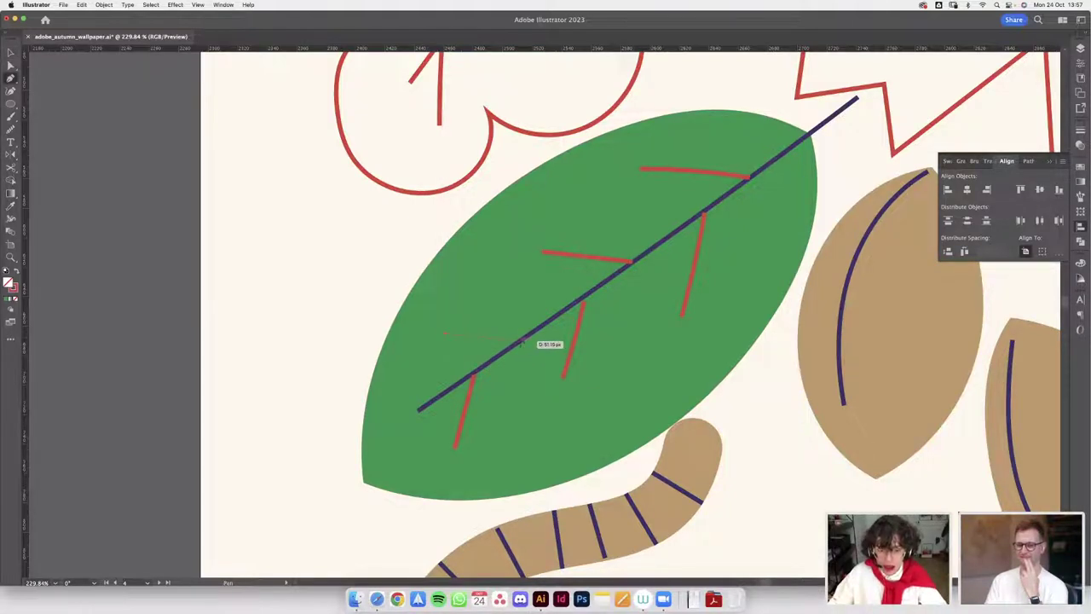
click(521, 339)
key(i)
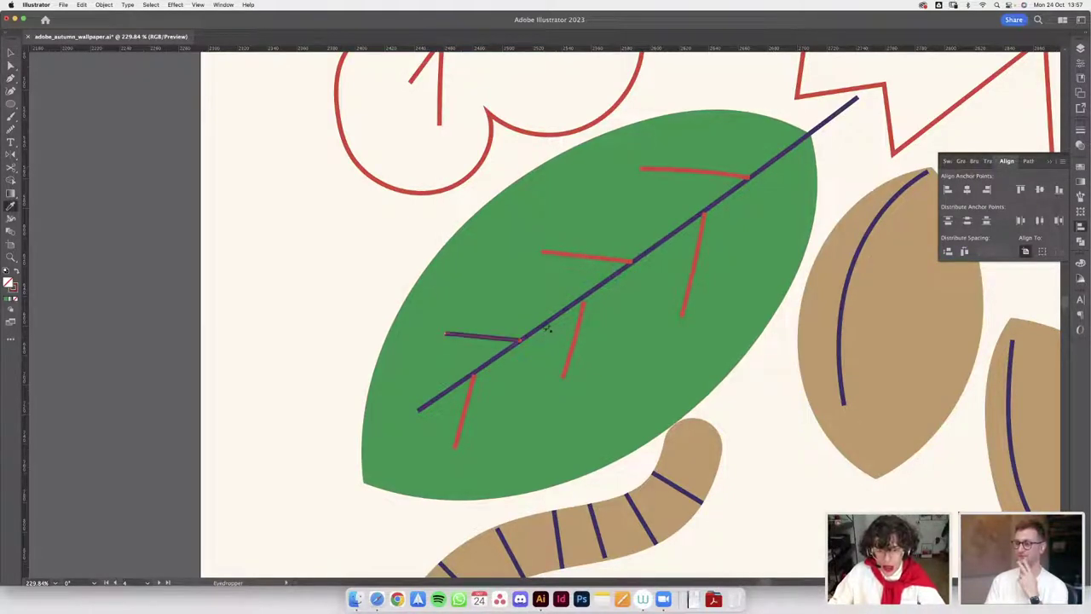
- Replace the lowest red vein below the midrib with a straight Pen line and give it the sampled navy stroke
key(v)
click(472, 390)
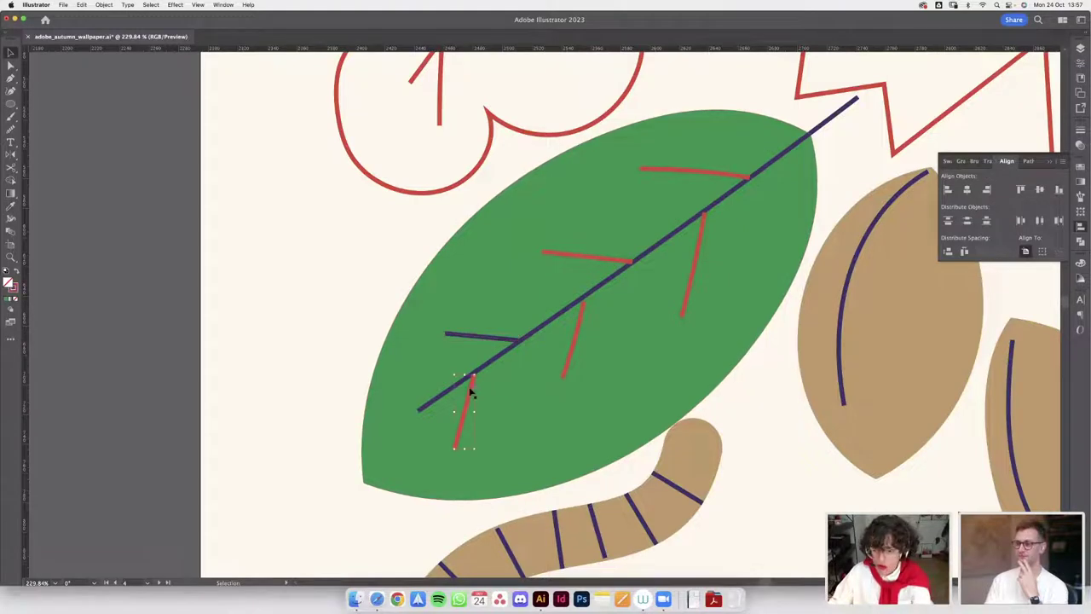
key(Delete)
key(p)
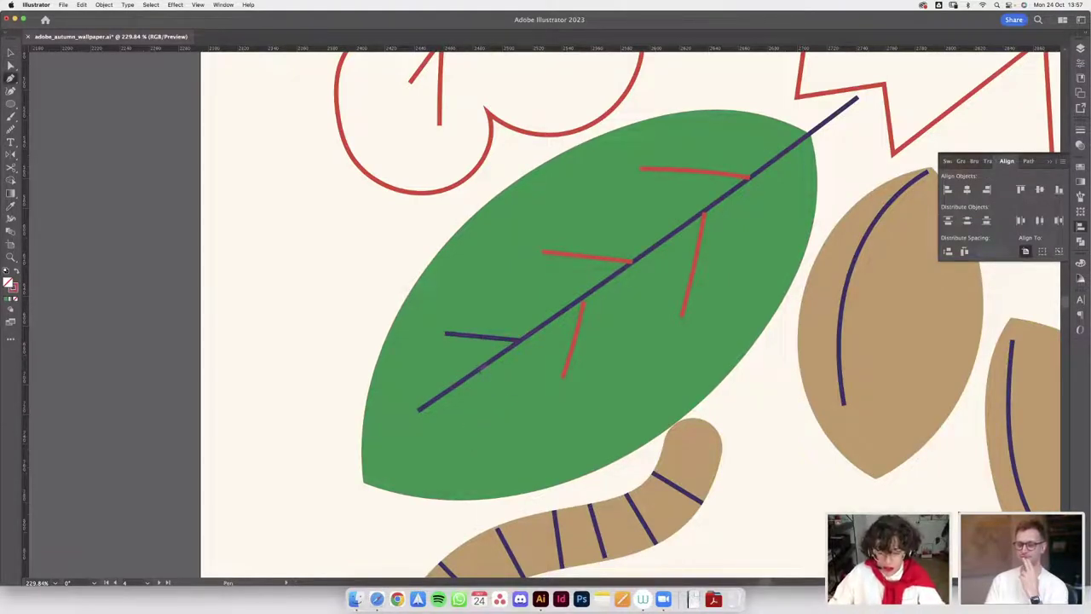
click(478, 368)
click(465, 439)
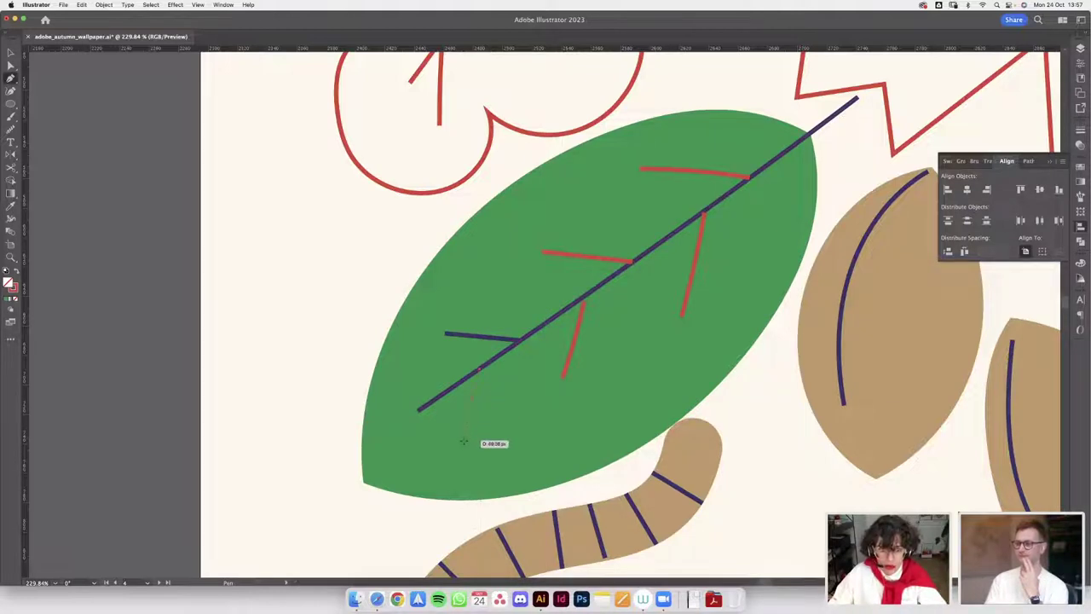
key(o)
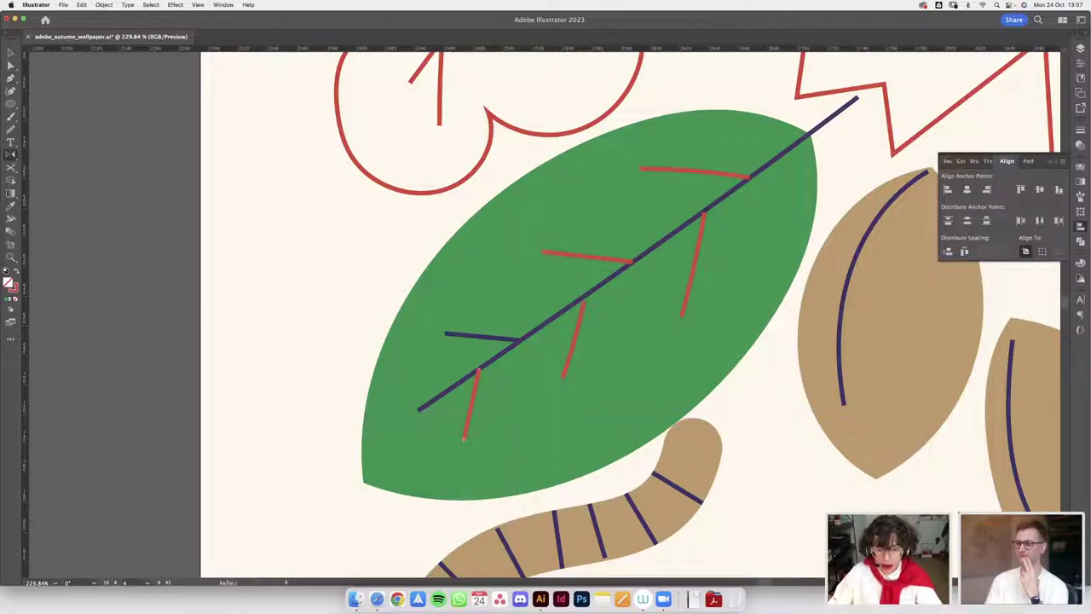
key(i)
click(499, 361)
key(v)
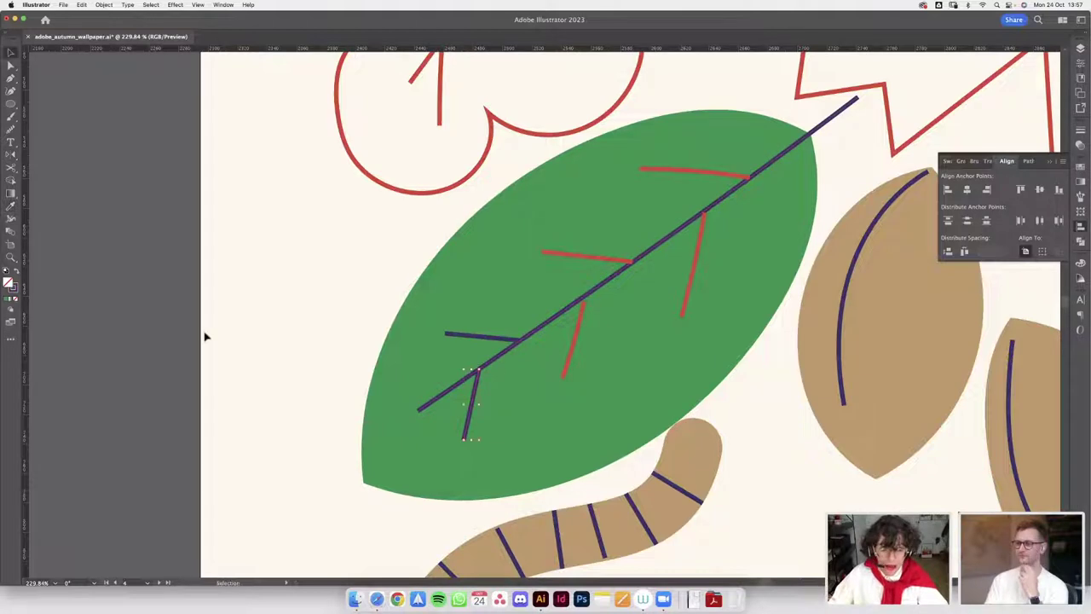
- Delete the two middle red side veins and the red vein below the midrib nearest the leaf tip
scroll(483, 303, right, 5)
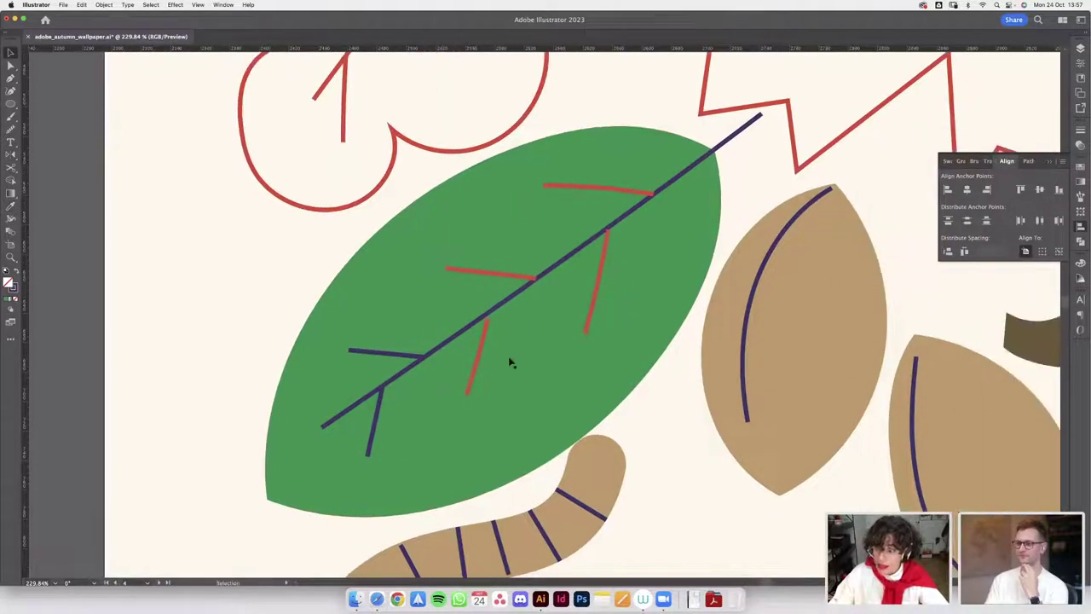
scroll(482, 349, up, 4)
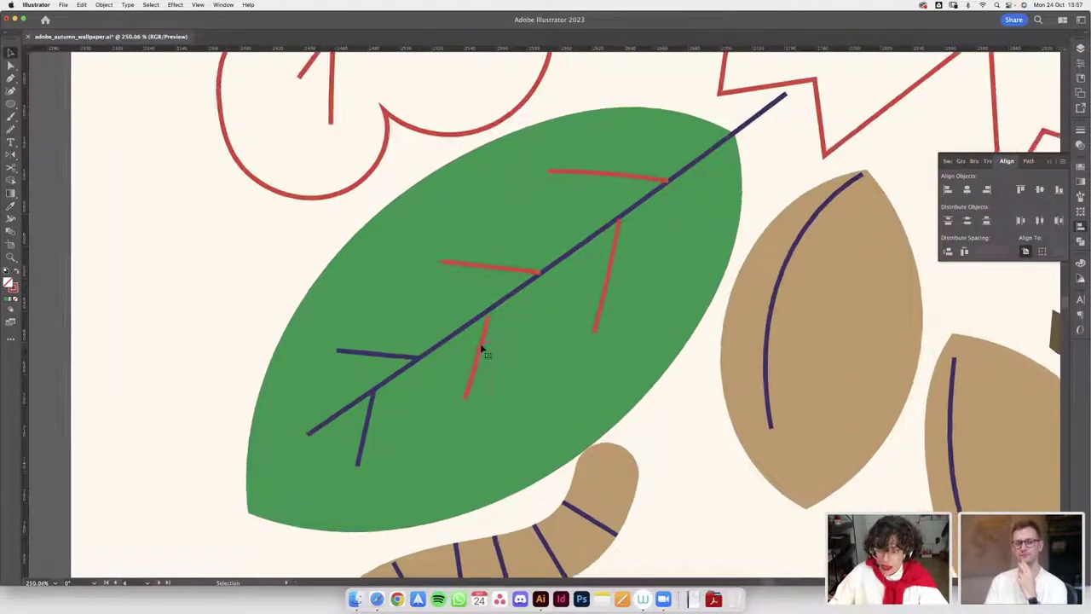
key(a)
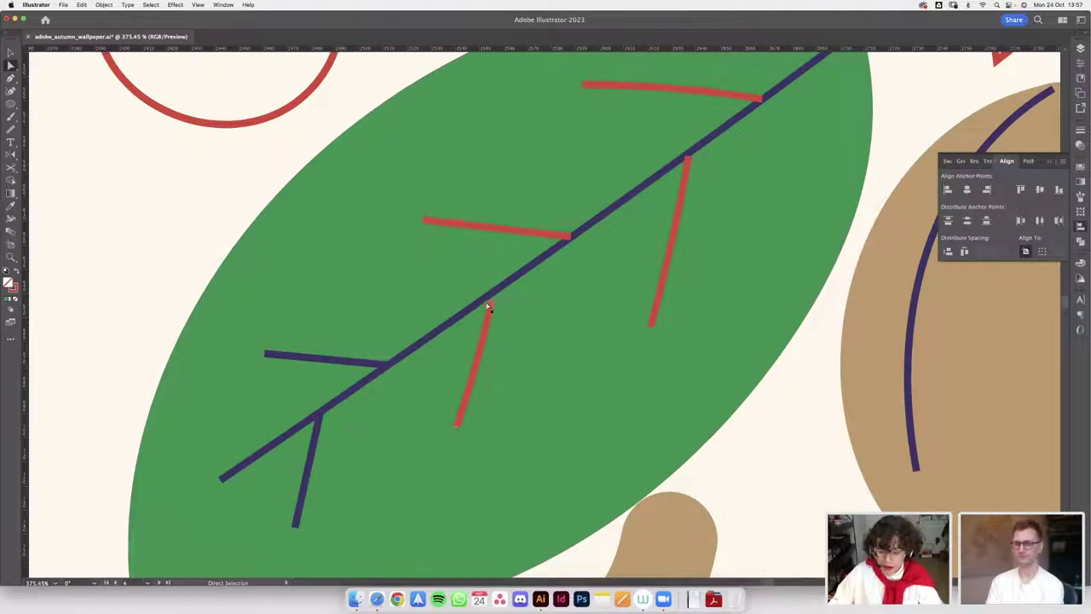
key(Delete)
click(488, 231)
key(Delete)
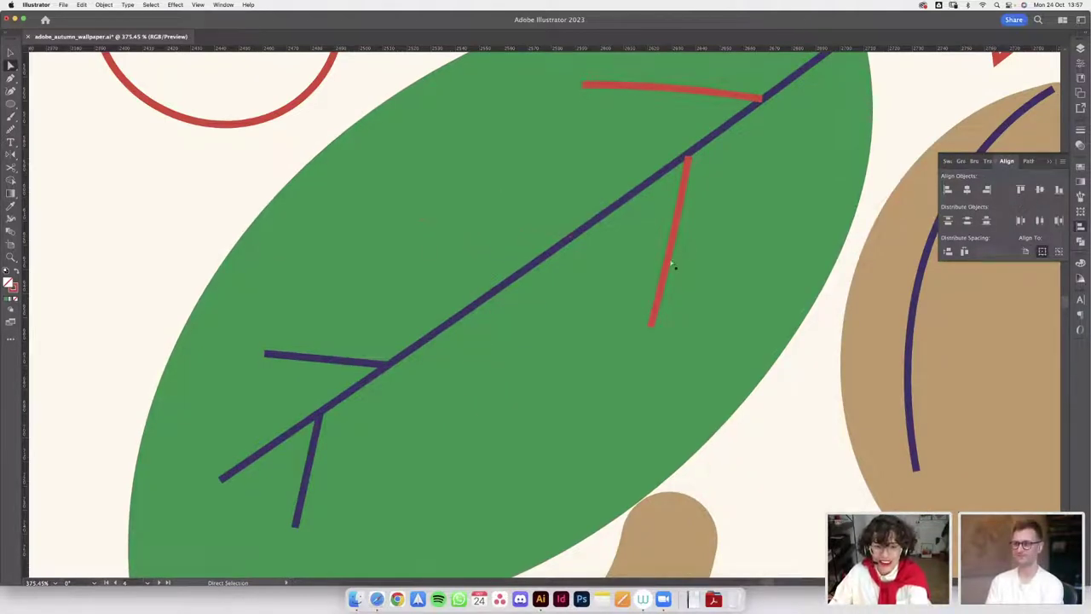
click(674, 245)
key(Delete)
- Remove the last red side vein, above the midrib near the oval leaf's tip
click(661, 88)
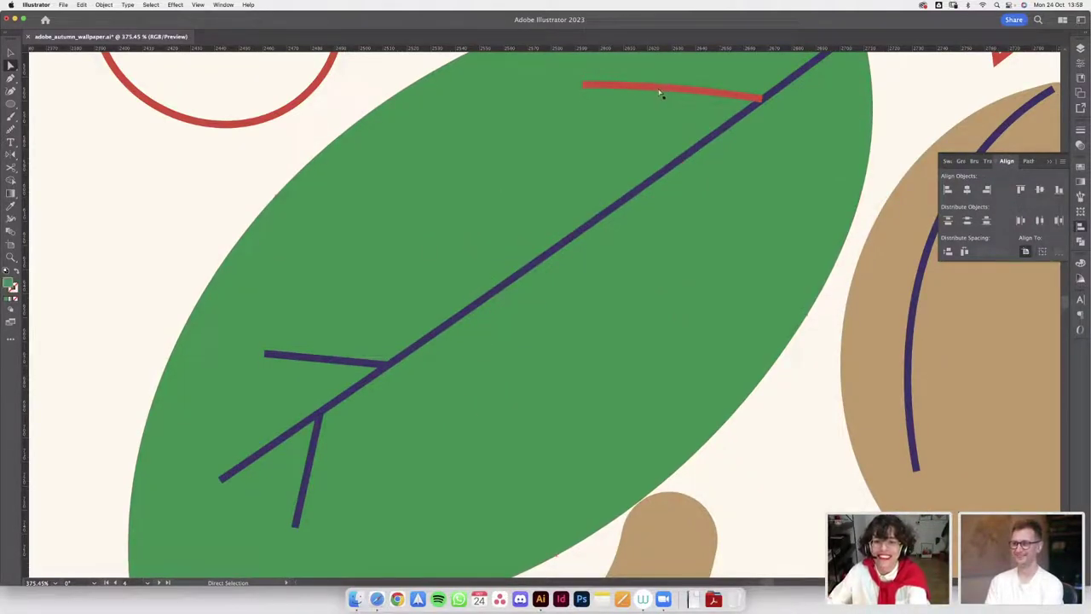
key(Delete)
right_click(593, 209)
click(609, 200)
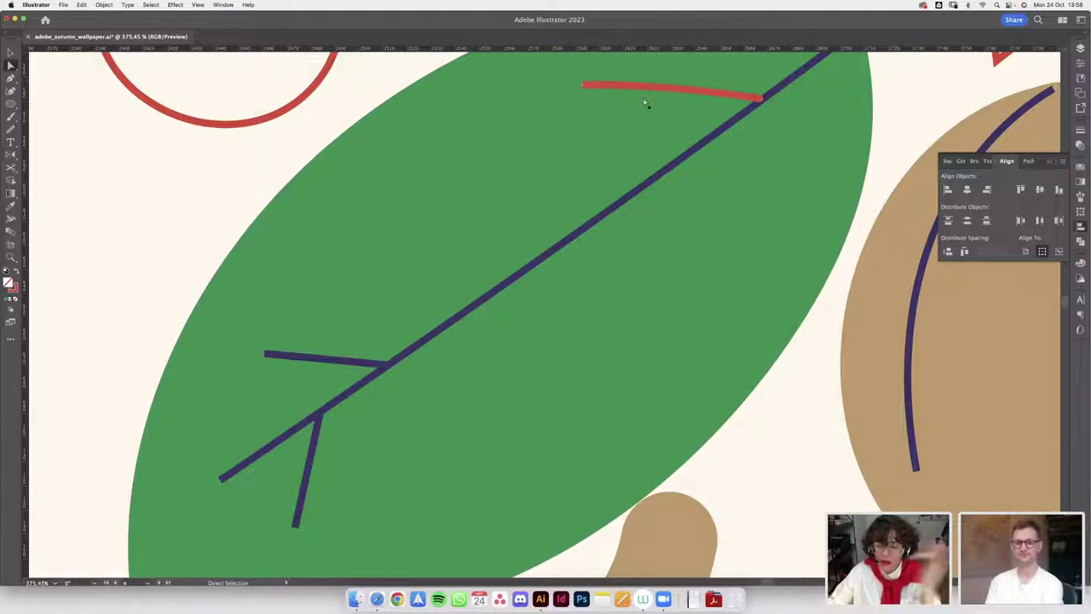
mouse_move(643, 86)
mouse_down()
mouse_move(645, 74)
mouse_move(649, 98)
mouse_move(657, 86)
mouse_move(640, 107)
mouse_up()
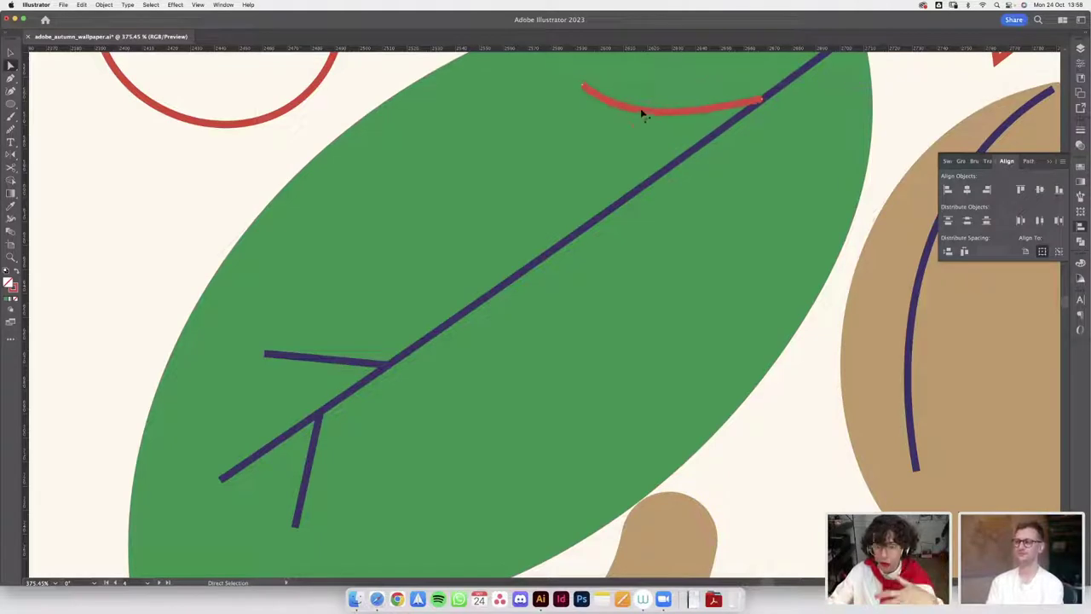
key(Delete)
- Draw a straight second side vein below the midrib with the Pen tool and apply the midrib's navy stroke
scroll(615, 150, down, 4)
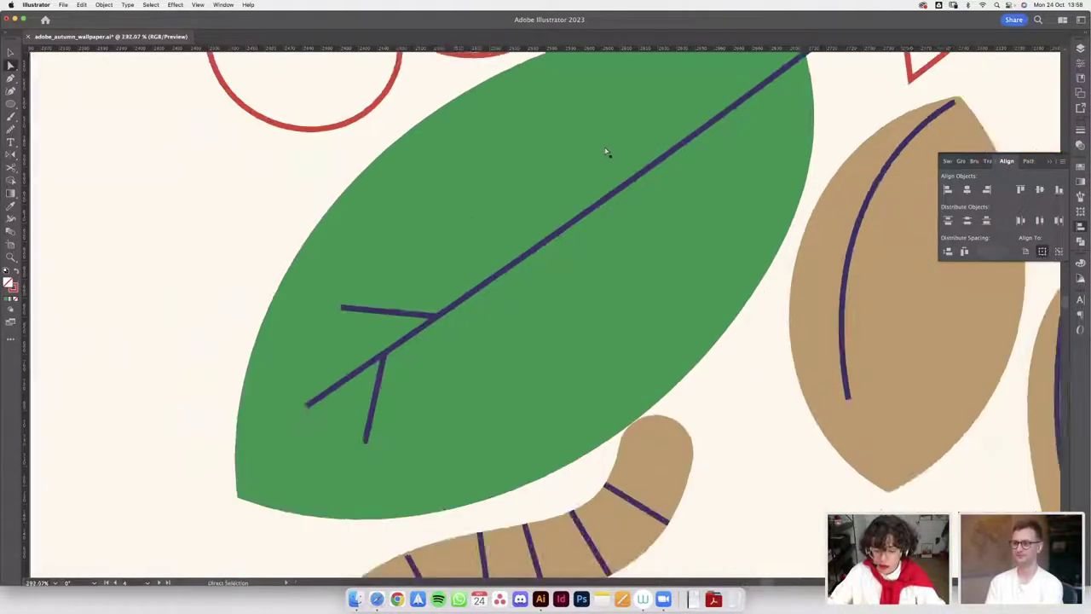
key(p)
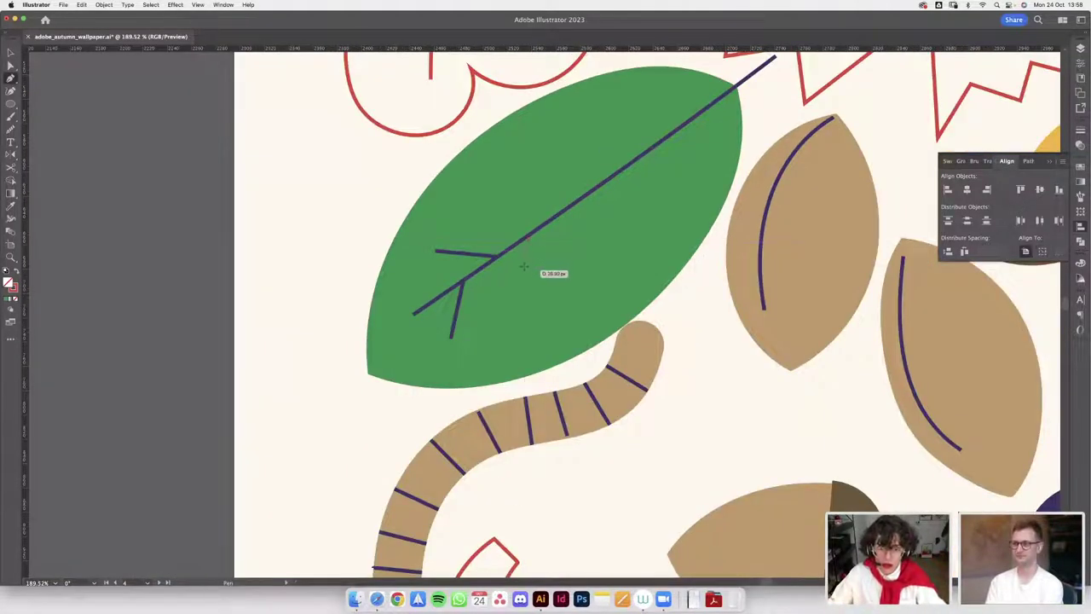
scroll(525, 242, up, 3)
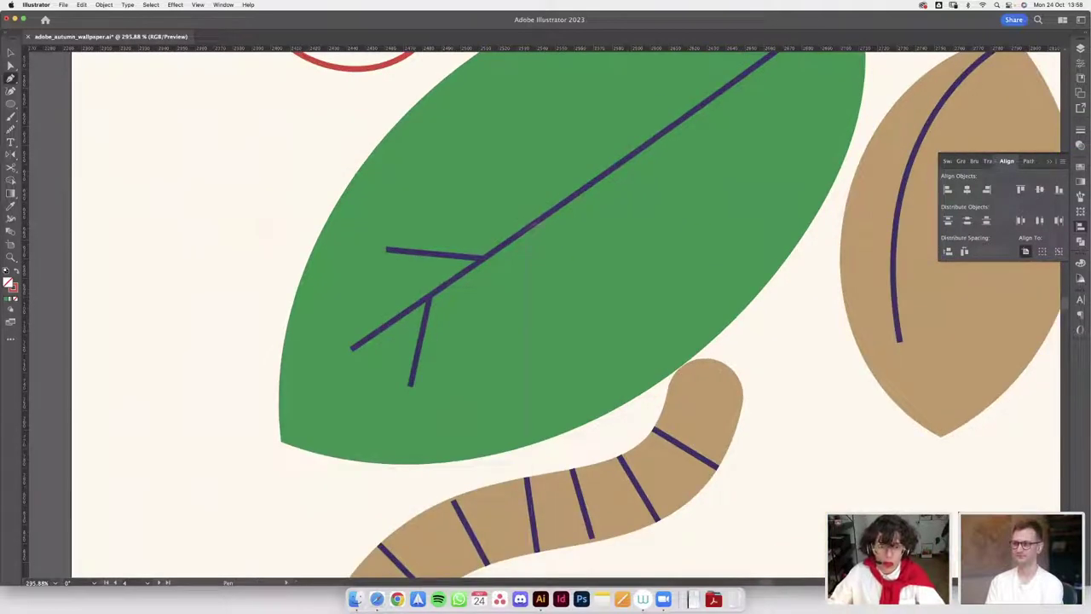
click(526, 229)
click(519, 316)
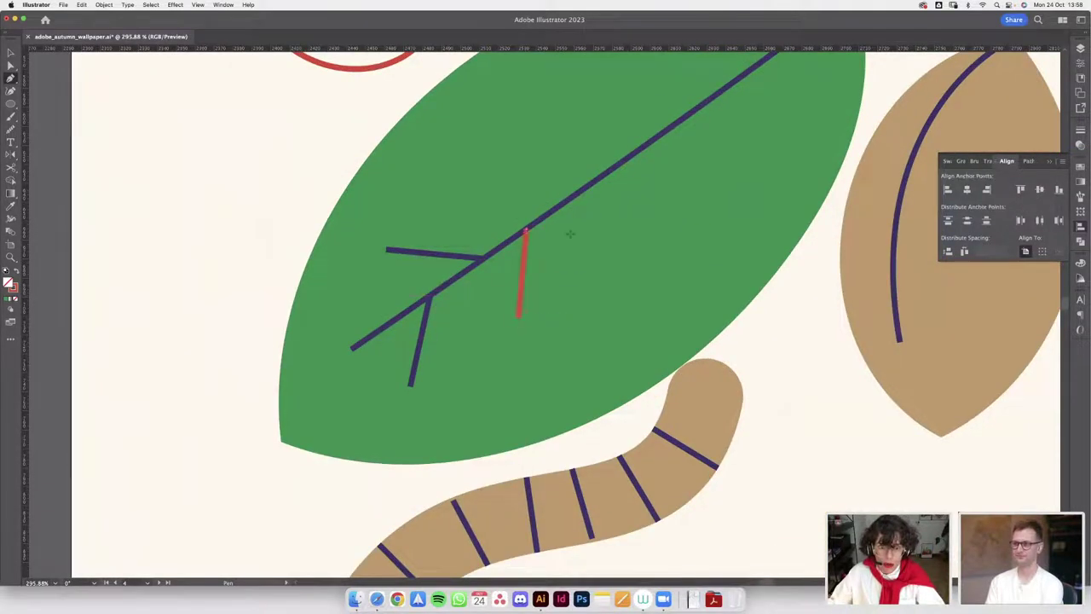
key(i)
click(559, 209)
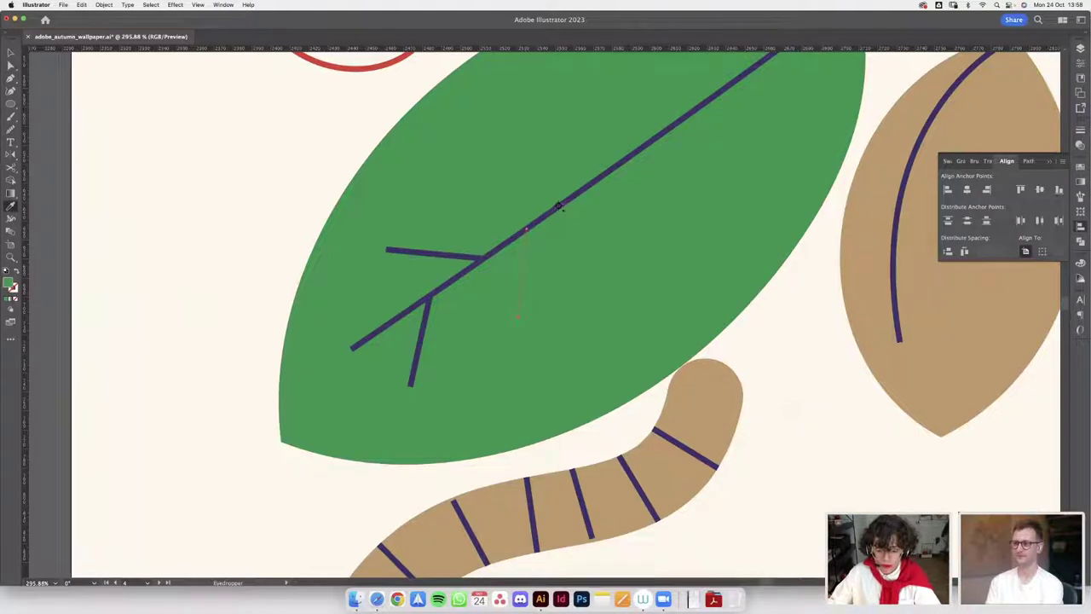
- Draw two more straight navy side veins further up the midrib, one on its upper side and one below
key(p)
scroll(562, 350, up, 5)
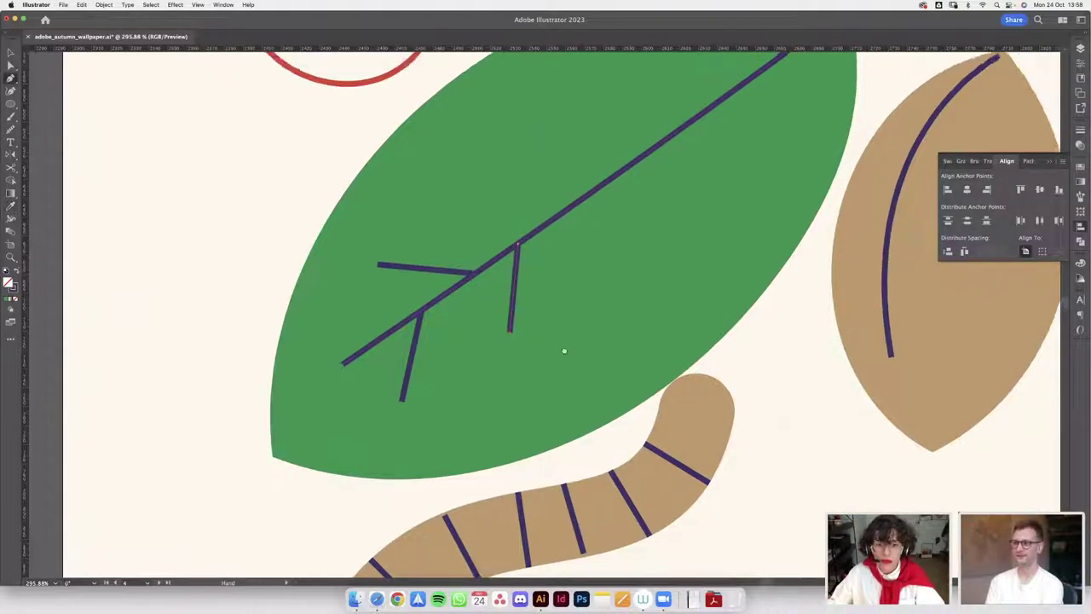
click(530, 324)
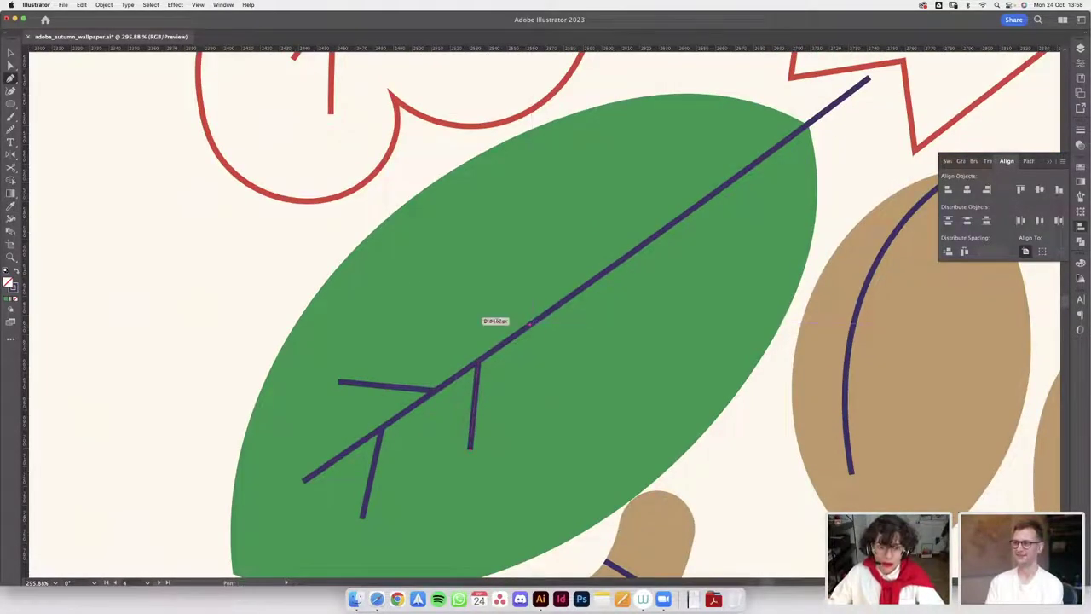
click(430, 313)
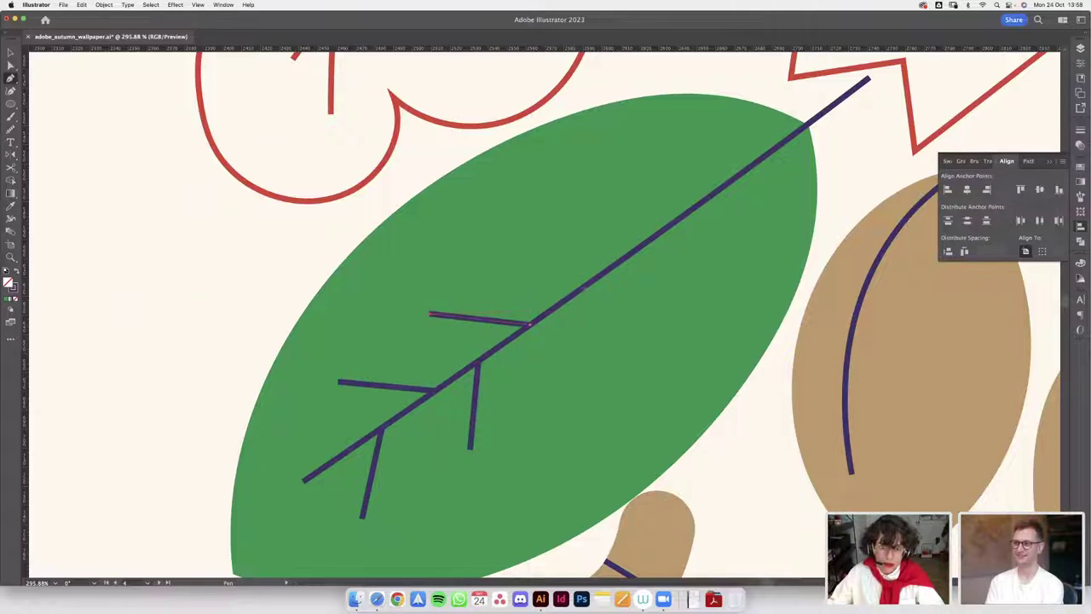
key(Escape)
click(580, 288)
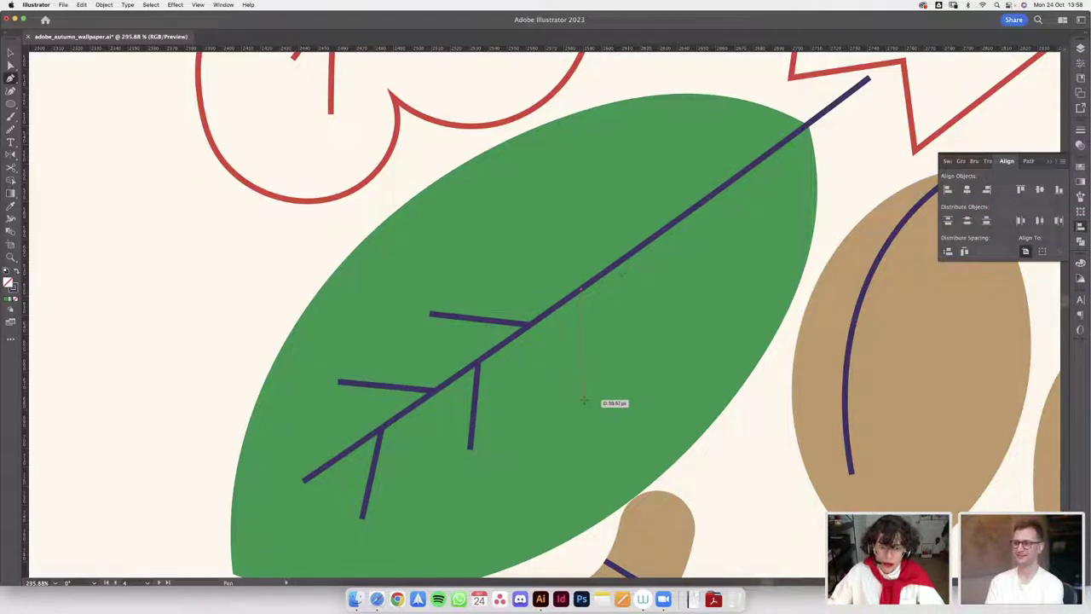
click(584, 399)
key(Escape)
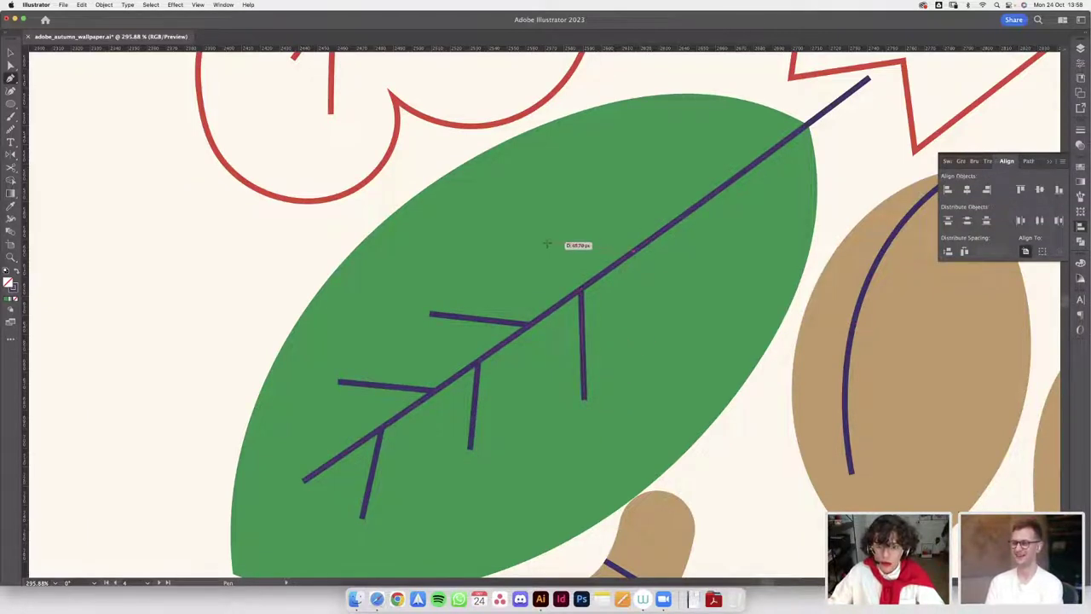
- Draw the final straight navy vein on the midrib's upper side, nearest the oval leaf's tip
click(546, 244)
click(631, 250)
key(v)
scroll(507, 234, down, 5)
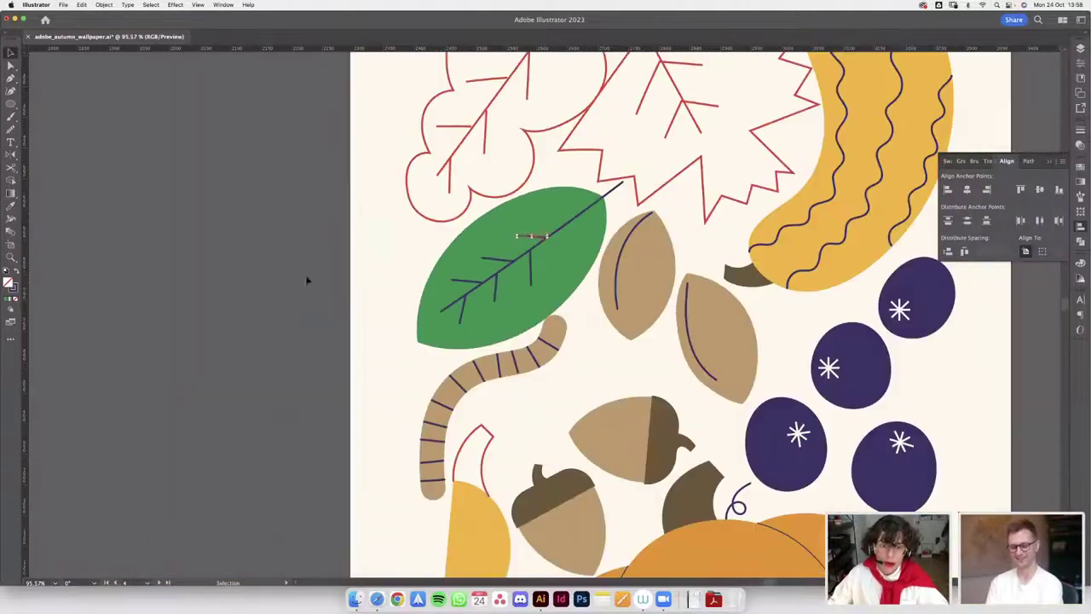
scroll(283, 293, down, 3)
scroll(422, 290, down, 5)
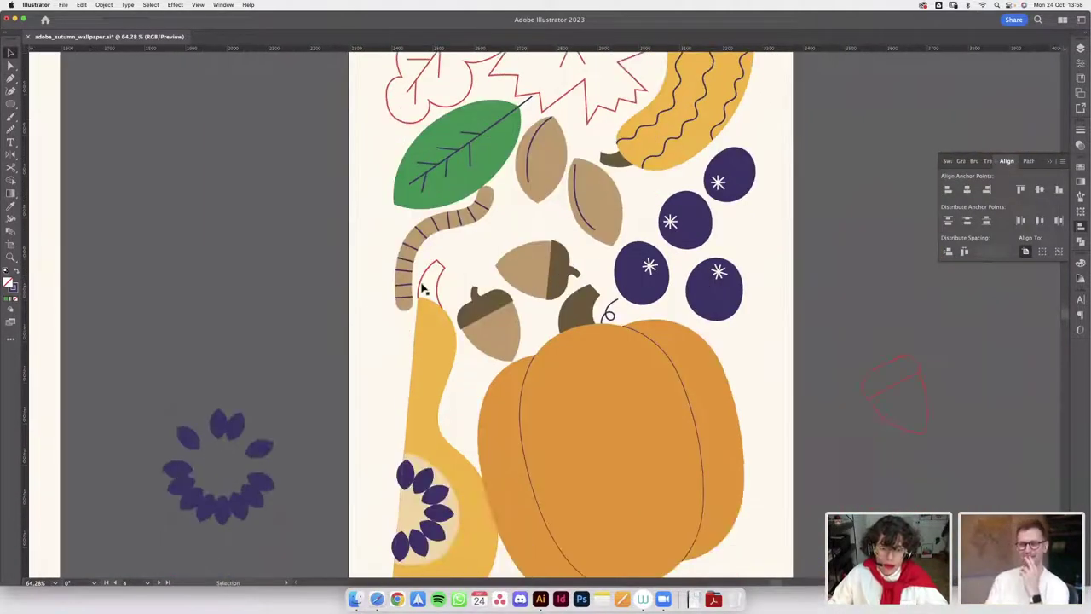
- Fill the outlined gourd stem with the pumpkin stem's dark brown, sampled with the Eyedropper, leaving no stroke
scroll(424, 290, up, 3)
key(i)
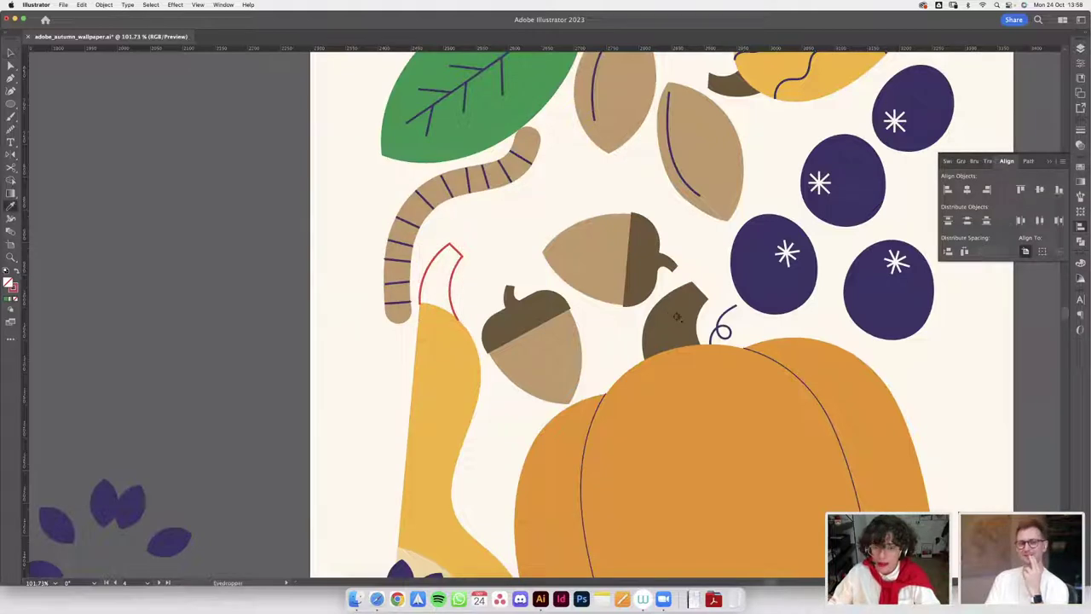
click(676, 317)
scroll(430, 282, up, 3)
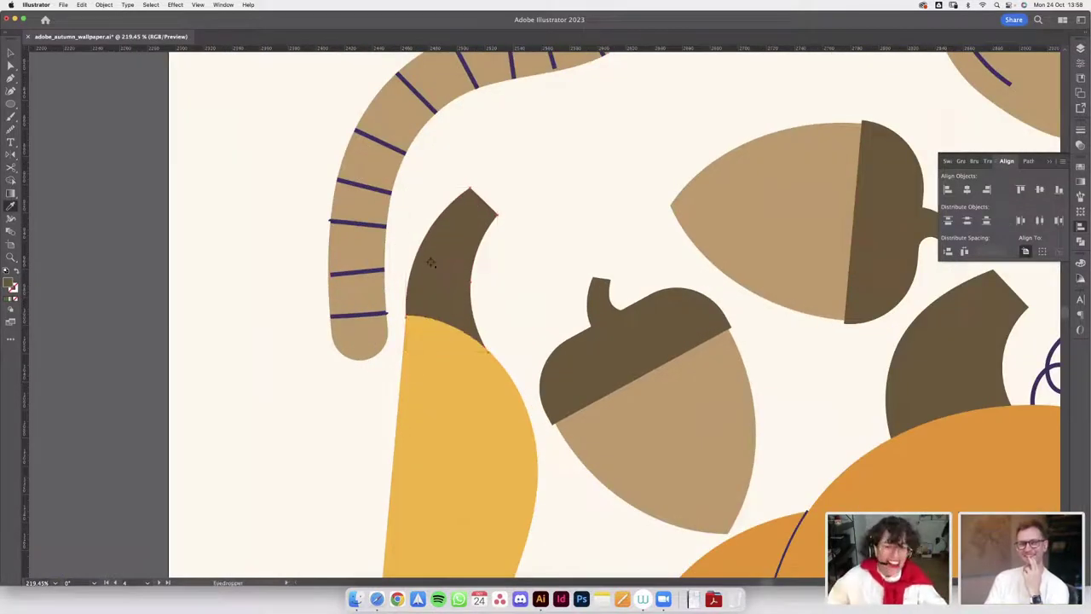
- Adjust the direction handle at the stem's outer base corner so the curve flows into the gourd's straight edge
scroll(441, 310, up, 2)
key(a)
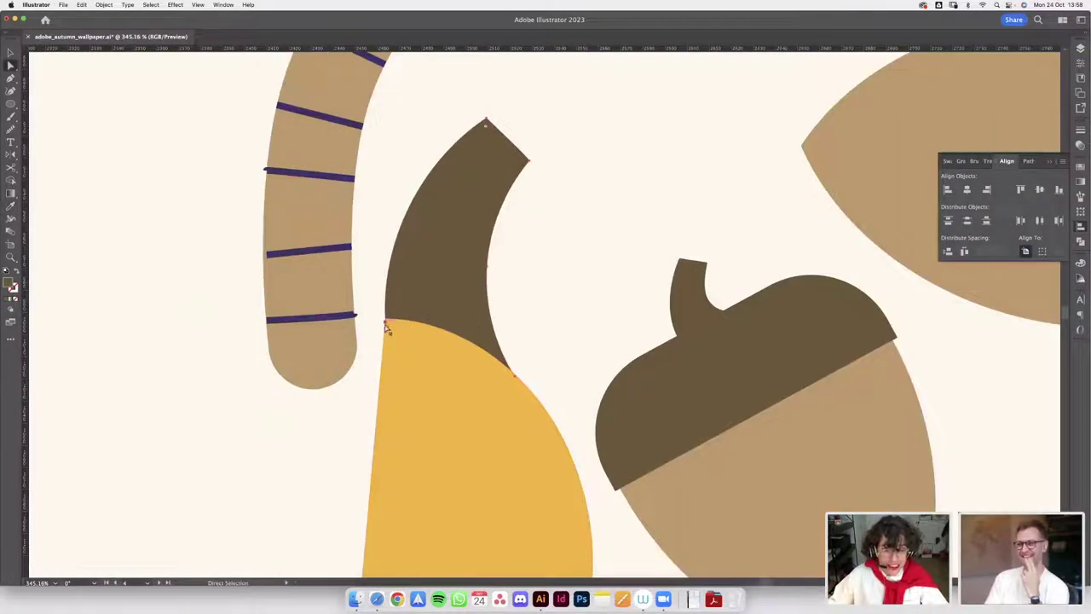
click(386, 323)
scroll(378, 297, up, 2)
drag(382, 203, 403, 184)
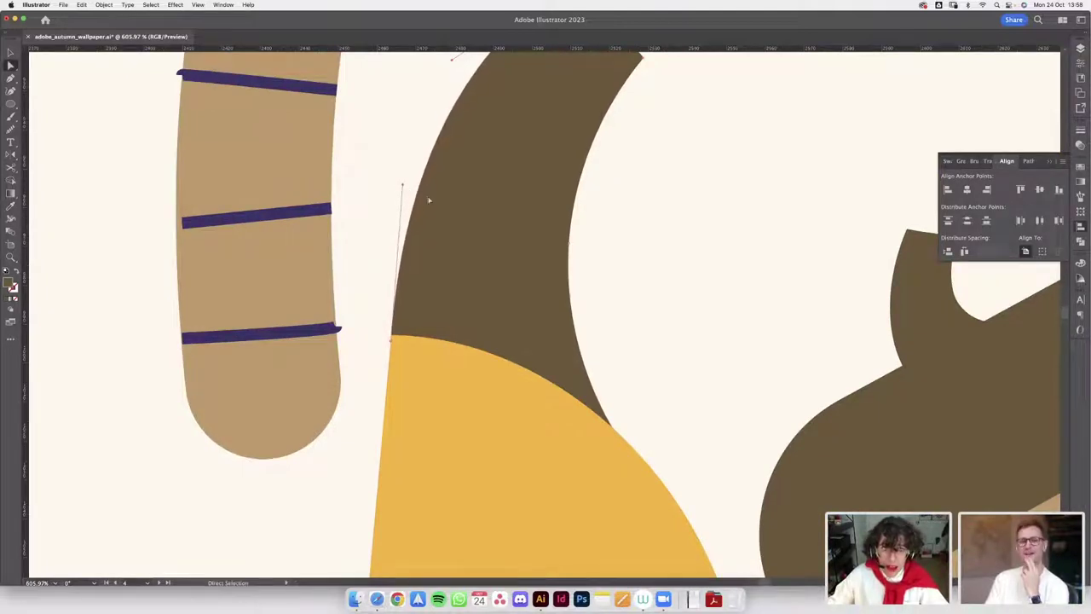
scroll(428, 200, down, 3)
scroll(540, 203, up, 1)
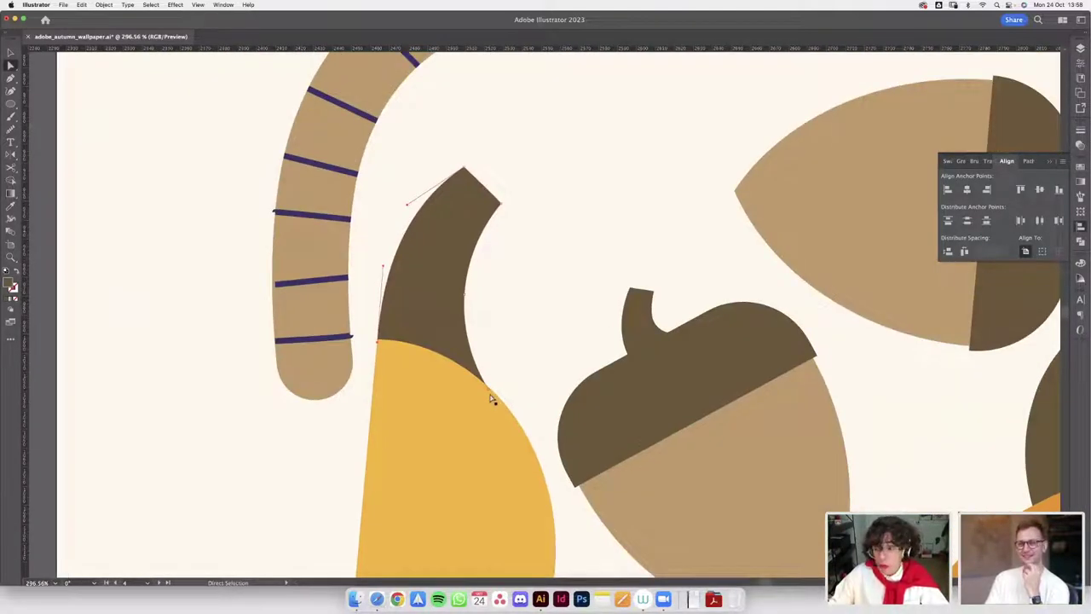
- Move the stem's inner base corner onto the gourd's curved edge and check the two anchor points at the stem's tip
scroll(490, 397, up, 2)
drag(501, 396, 506, 399)
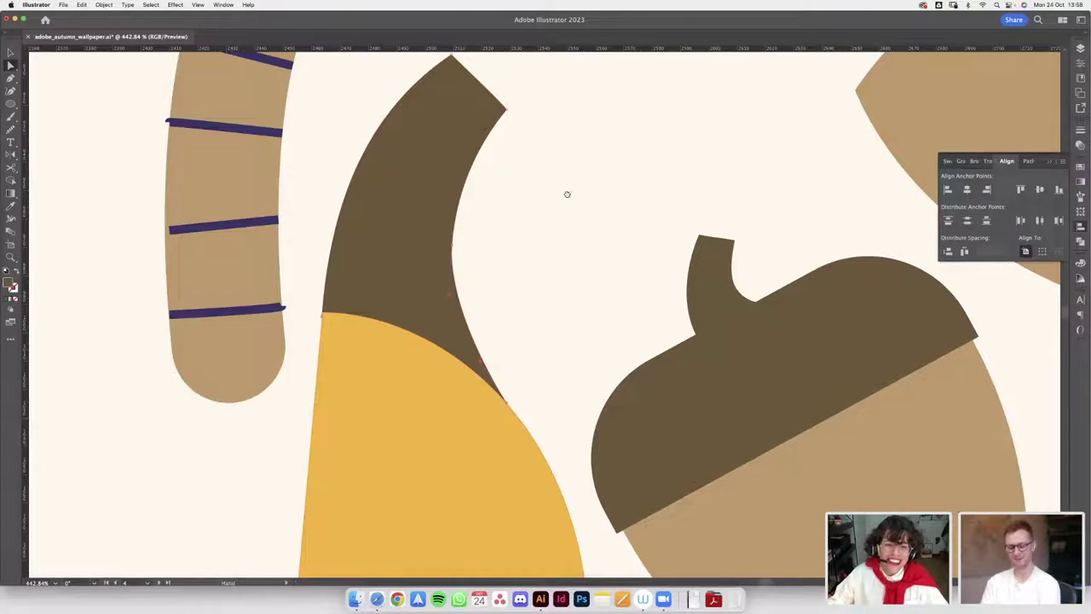
scroll(568, 193, up, 3)
click(454, 167)
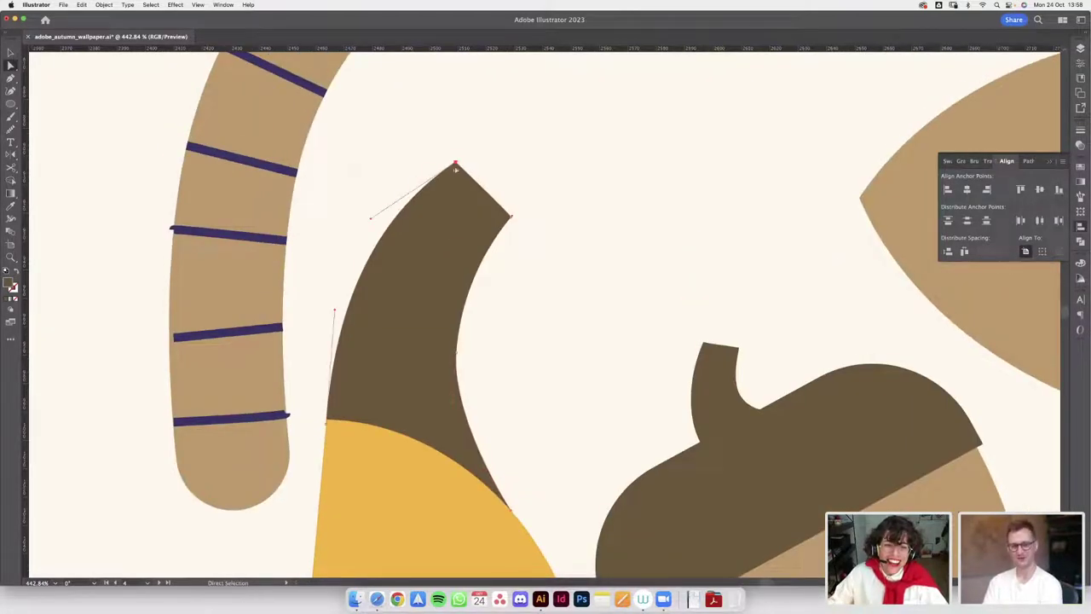
click(511, 217)
scroll(512, 228, up, 3)
scroll(538, 214, down, 4)
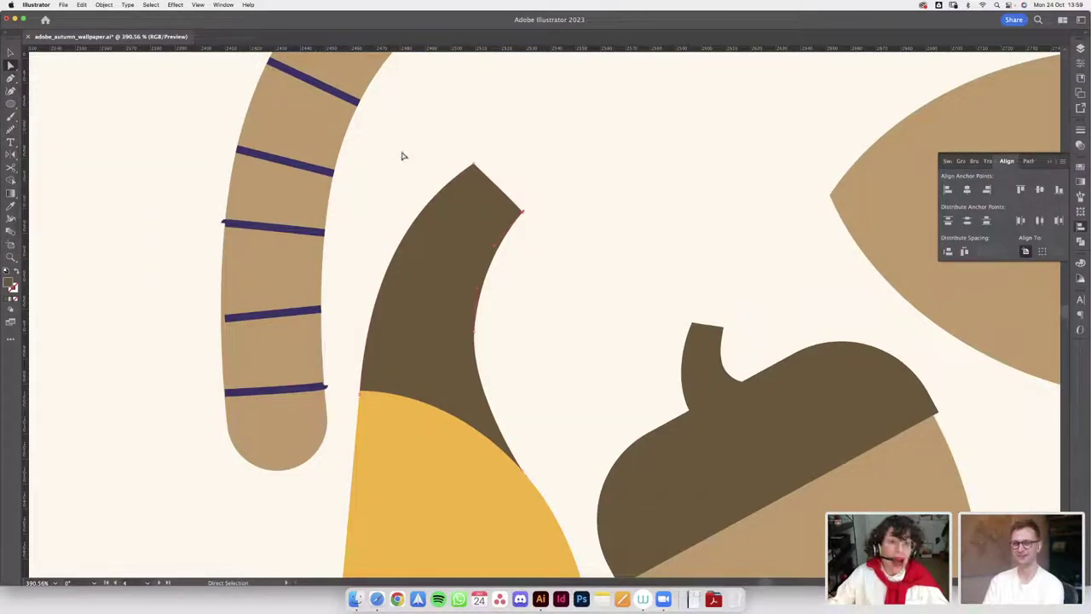
- Cut the stem's outline at both tip corners with the Scissors tool and delete the short end segment
scroll(516, 209, up, 2)
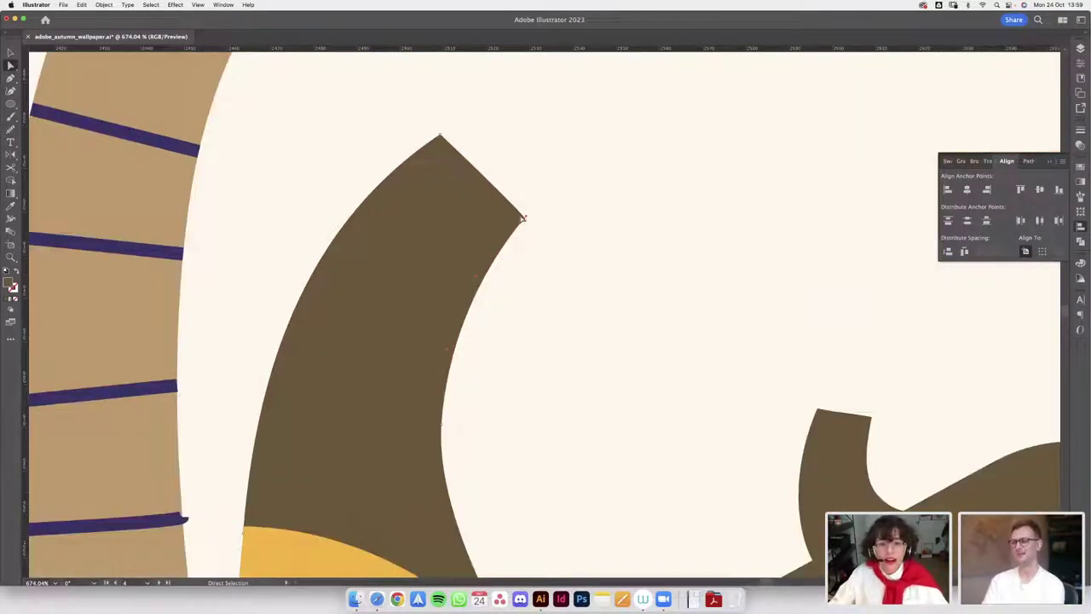
scroll(523, 219, up, 1)
key(c)
click(524, 218)
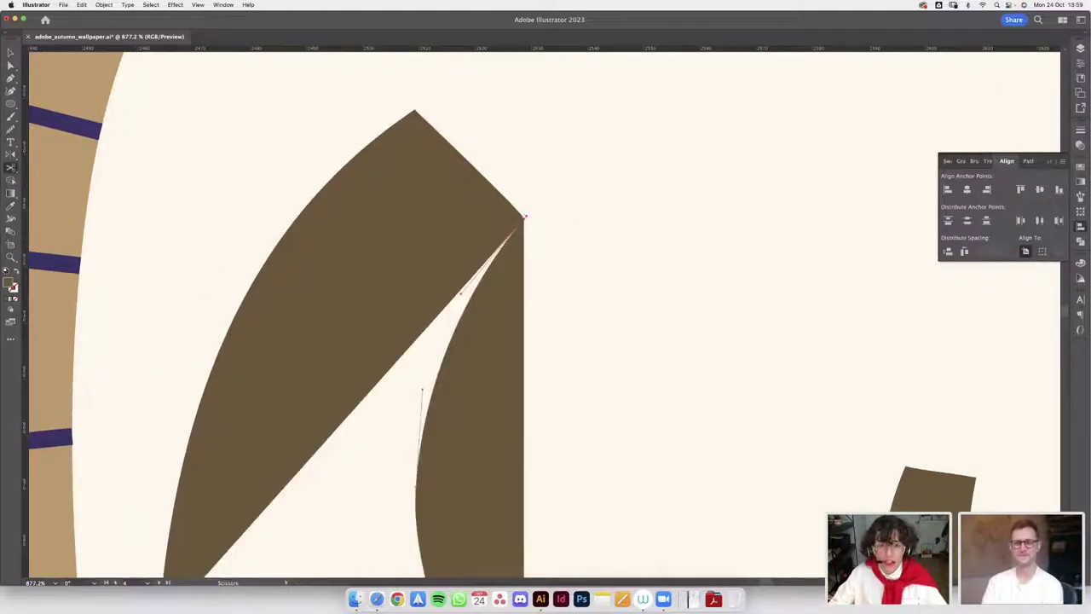
click(415, 111)
scroll(579, 247, down, 2)
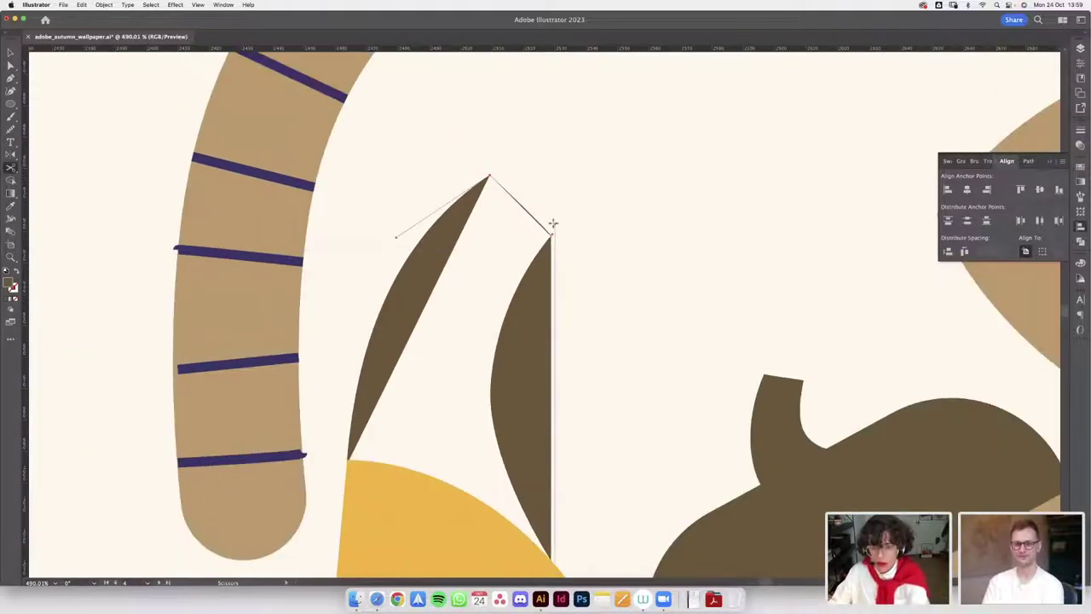
key(Delete)
- Redraw the stem's tip as a straight edge between the two open corners with the Pen tool and deselect it
key(p)
click(551, 235)
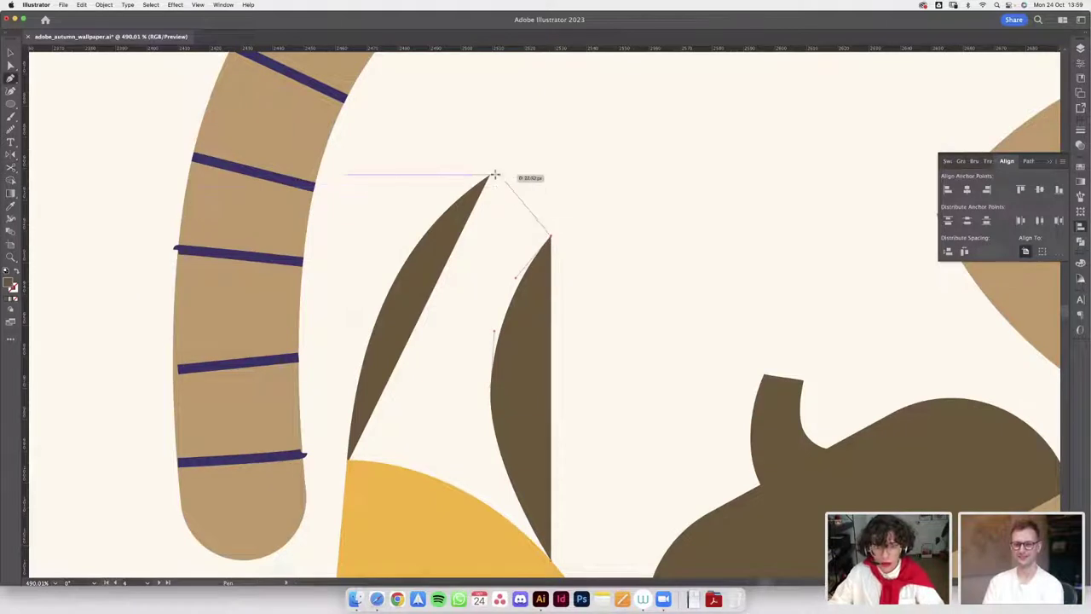
click(494, 175)
scroll(537, 175, down, 3)
key(v)
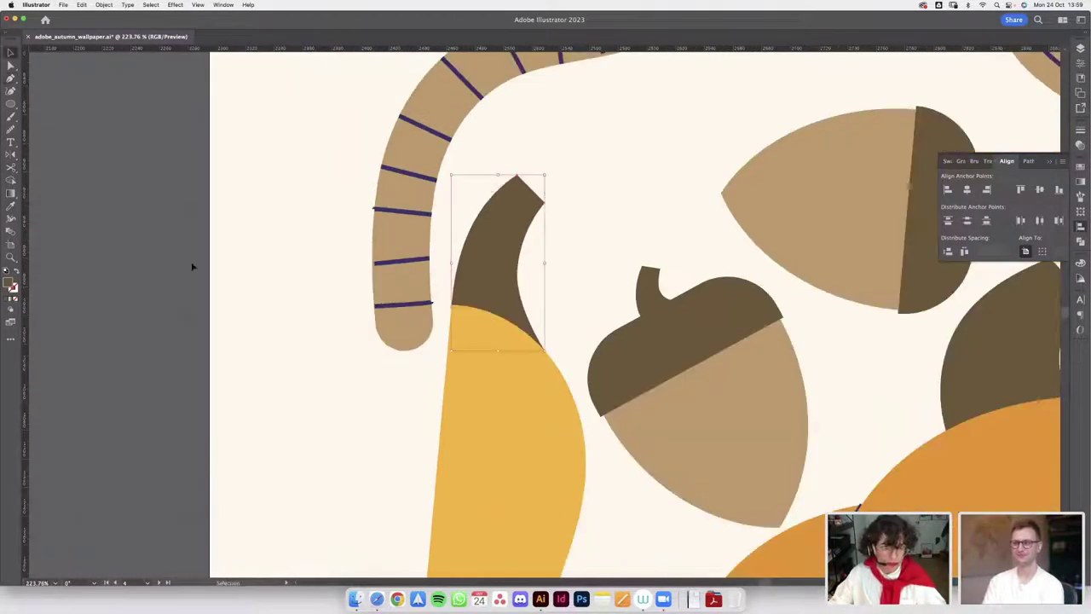
click(193, 267)
scroll(193, 269, down, 1)
drag(297, 258, 280, 319)
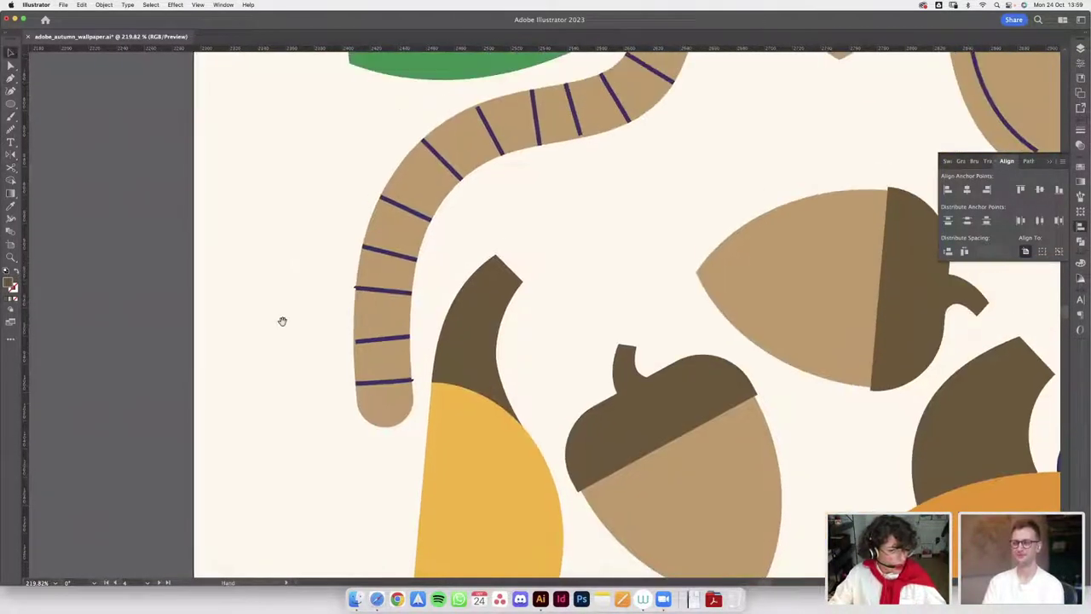
right_click(278, 319)
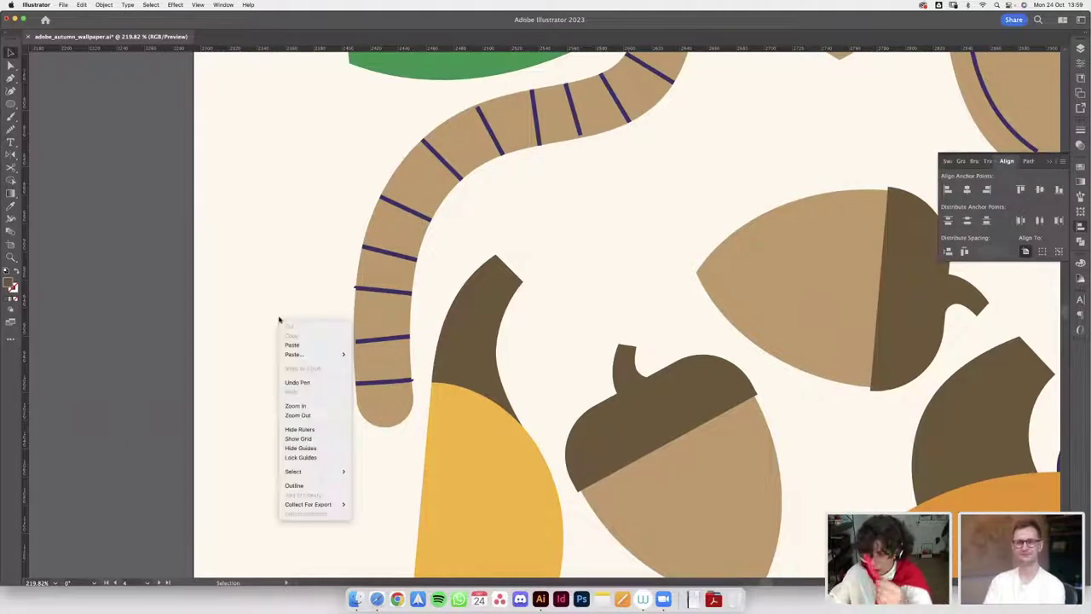
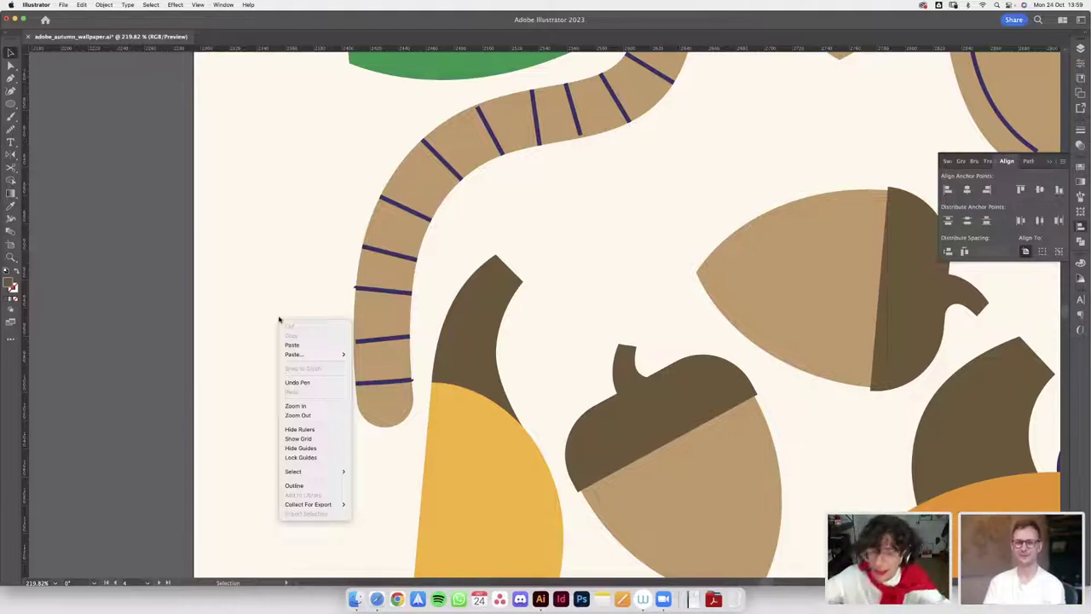
click(124, 302)
scroll(125, 298, down, 3)
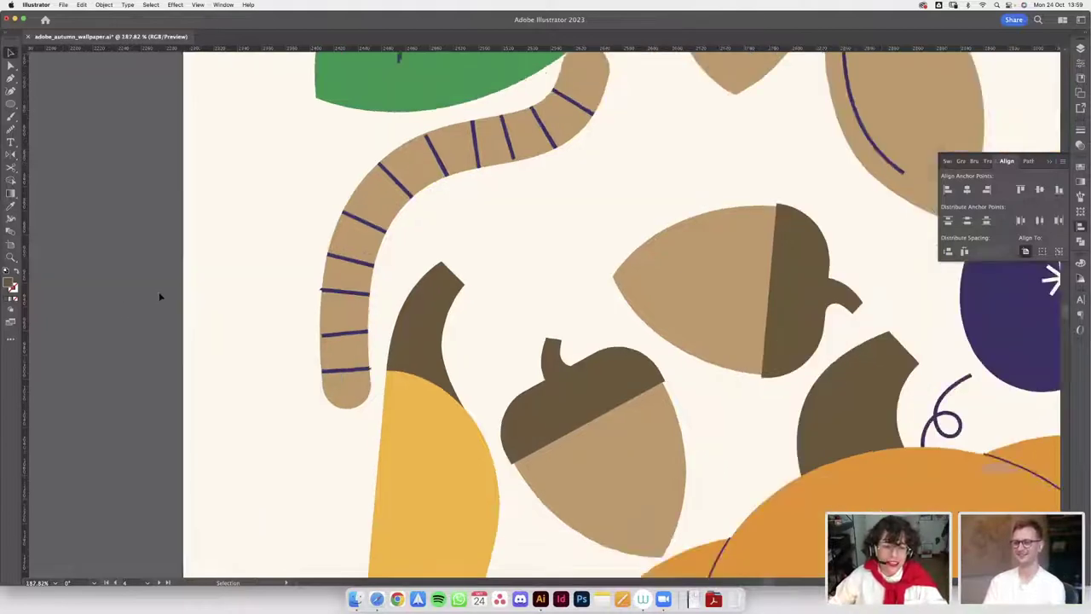
scroll(395, 300, down, 3)
key(space)
scroll(375, 328, down, 5)
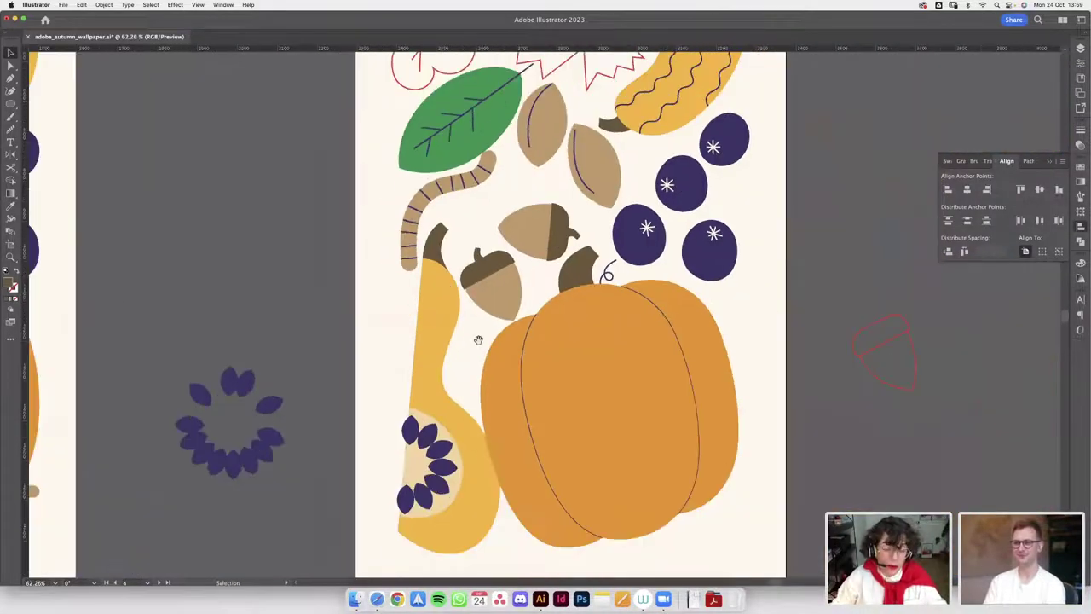
scroll(436, 413, up, 4)
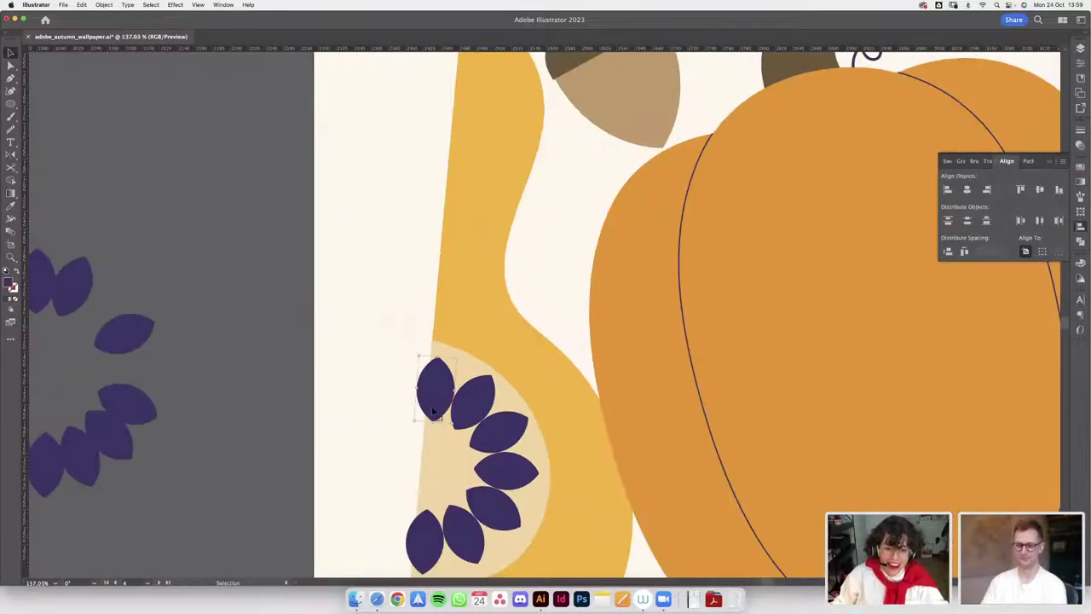
scroll(436, 413, down, 5)
scroll(576, 341, up, 6)
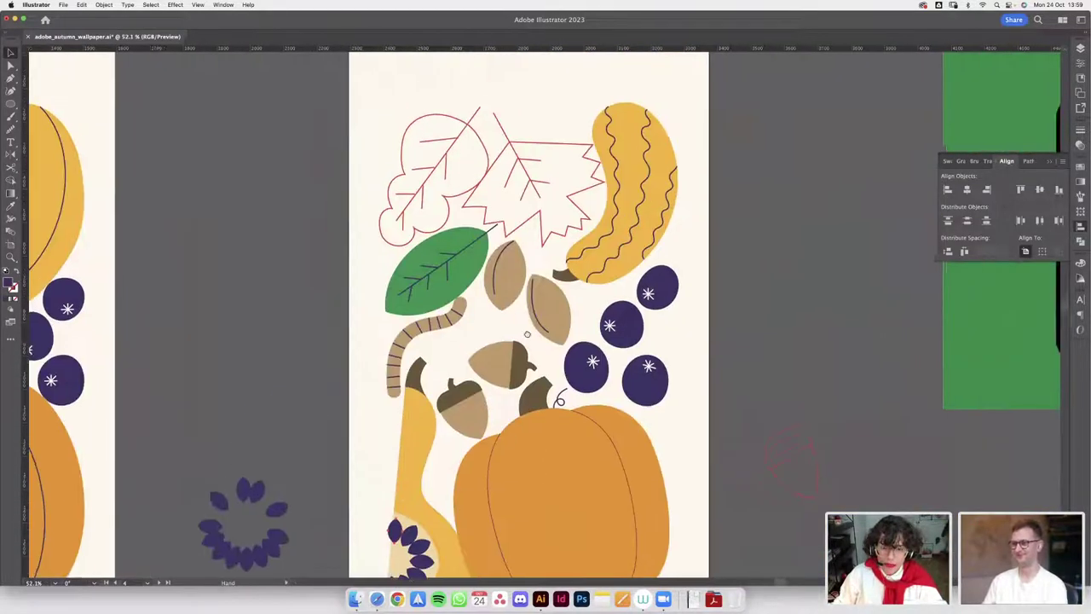
scroll(497, 302, up, 5)
- Fill the outlined round-lobed leaf with the acorn cap's dark brown using the Eyedropper
click(505, 311)
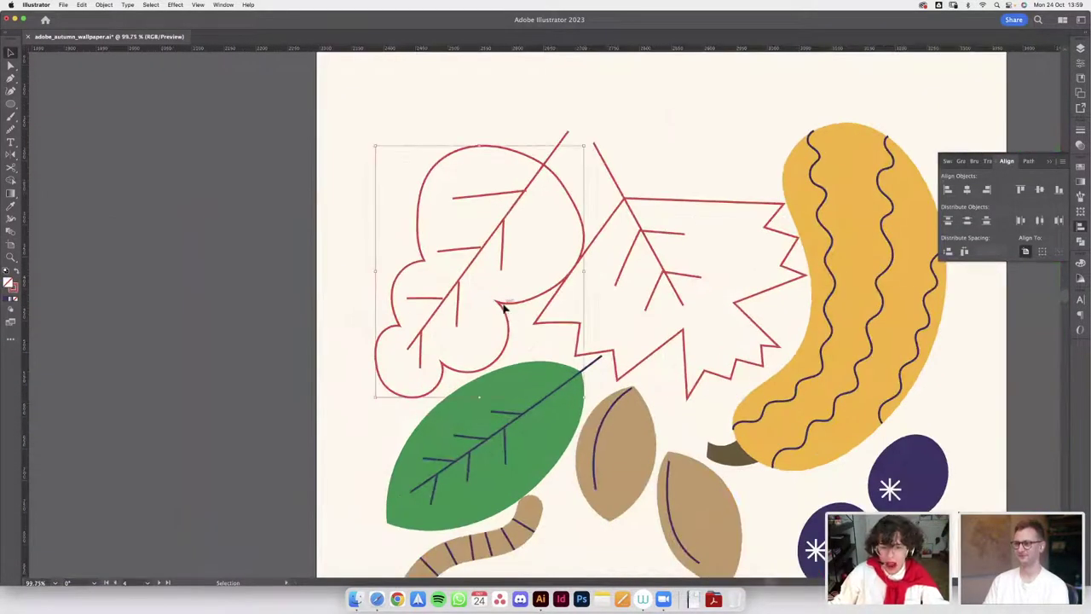
scroll(505, 309, down, 2)
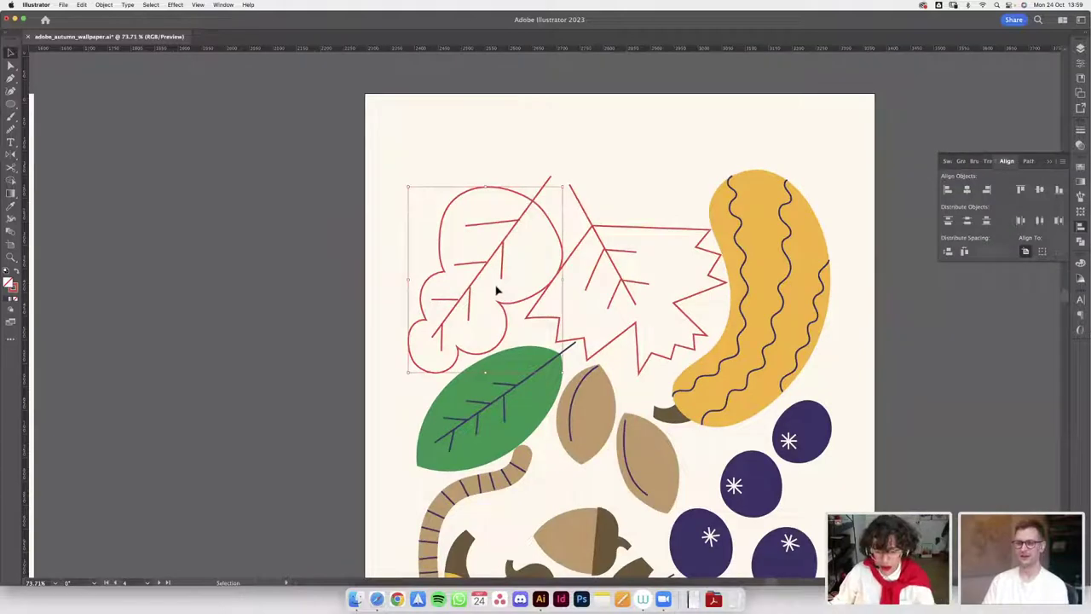
key(o)
key(i)
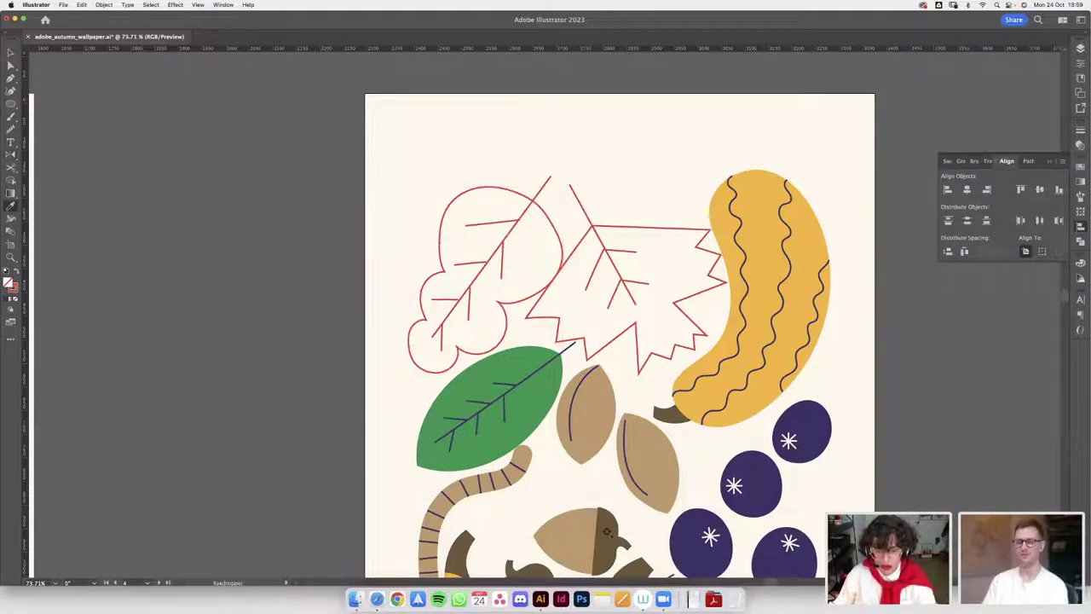
click(608, 530)
- Compare the brown round-lobed leaf with the leaves on the neighbouring finished artboard
scroll(537, 260, down, 3)
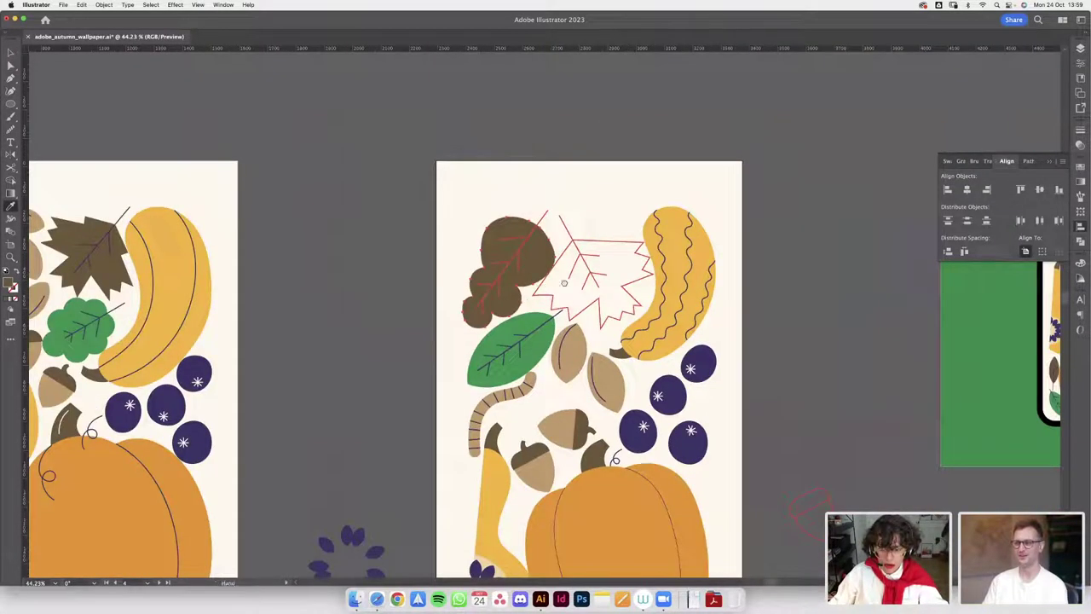
scroll(563, 283, left, 2)
scroll(547, 233, up, 5)
scroll(515, 245, down, 5)
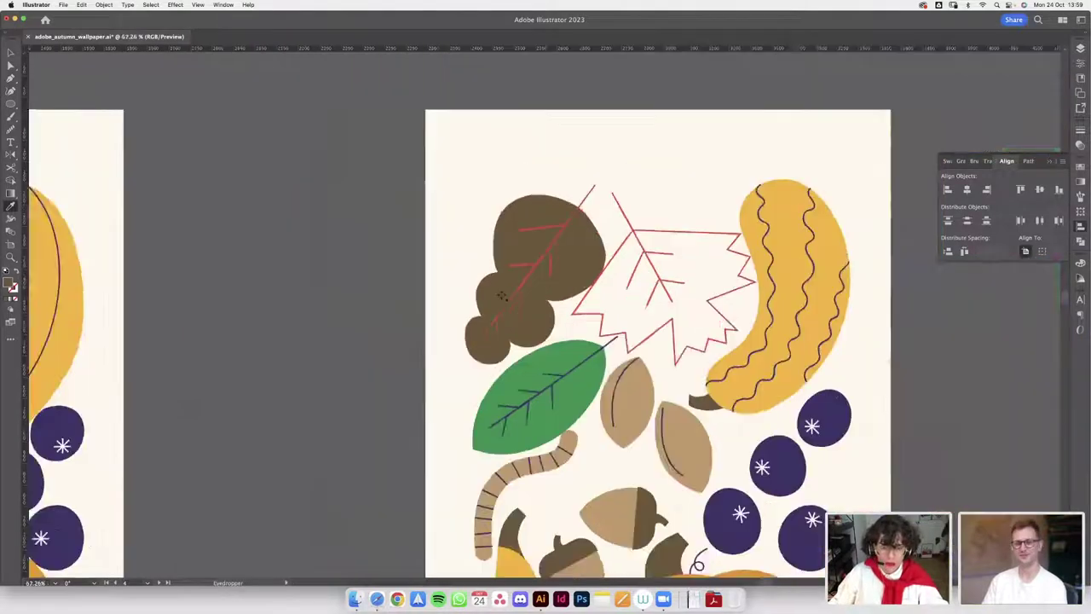
scroll(500, 358, up, 3)
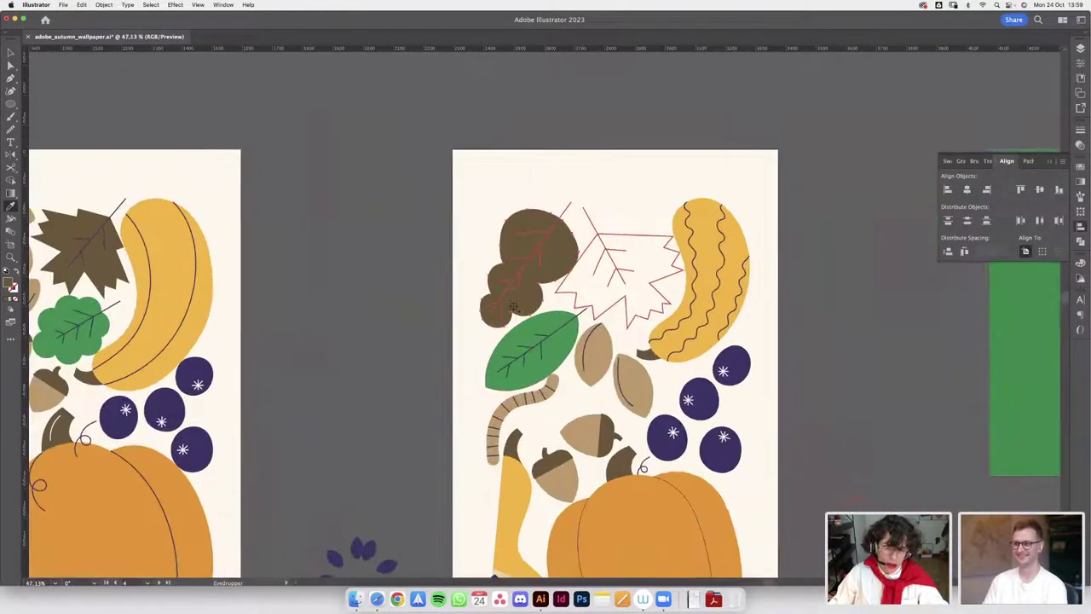
drag(512, 298, 463, 339)
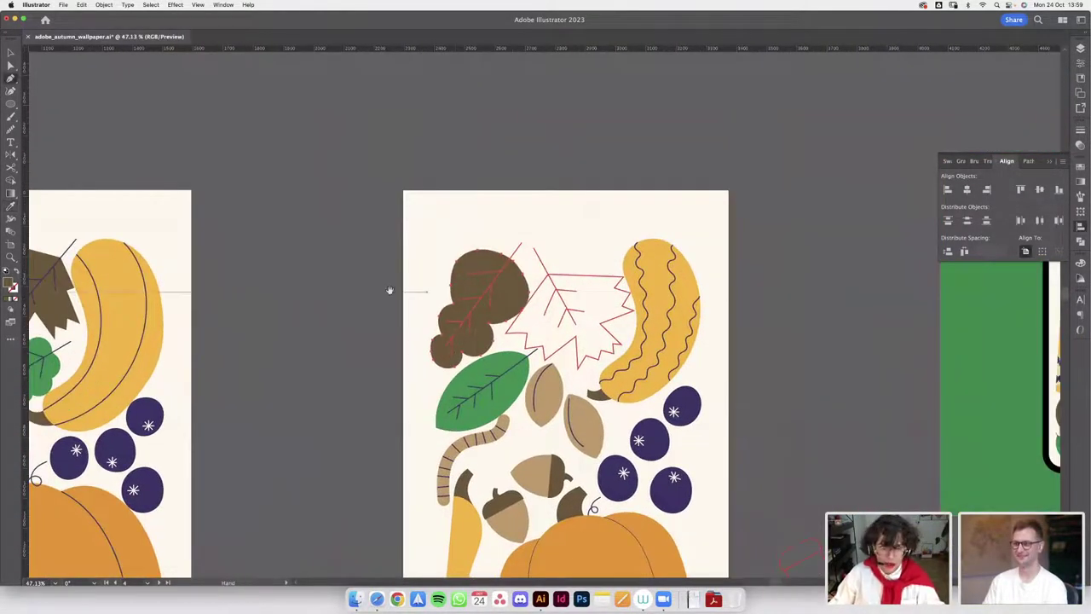
drag(390, 289, 585, 293)
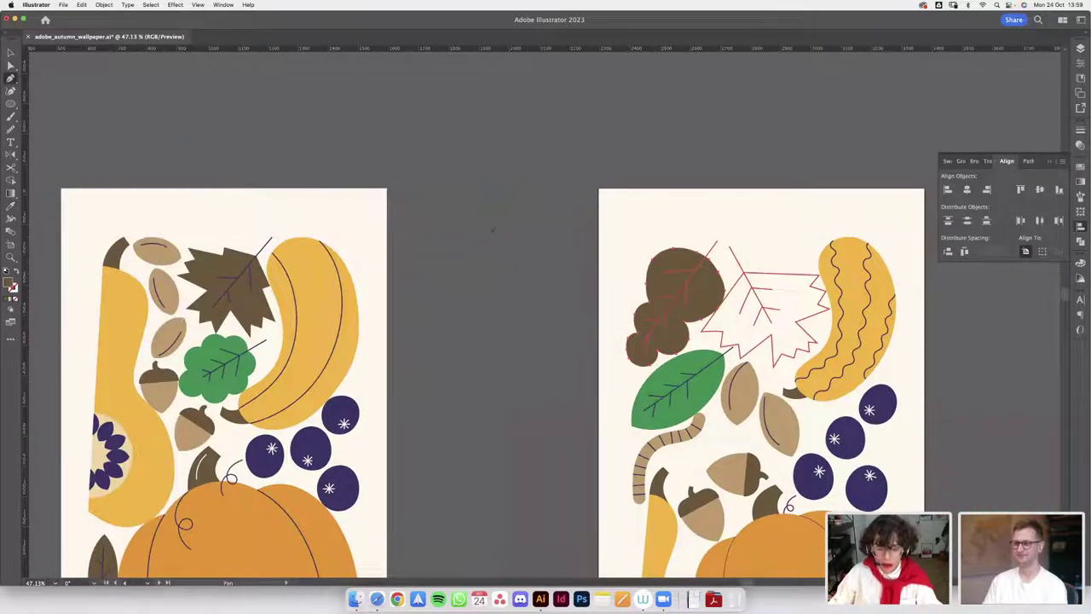
key(v)
click(506, 242)
drag(525, 233, 500, 249)
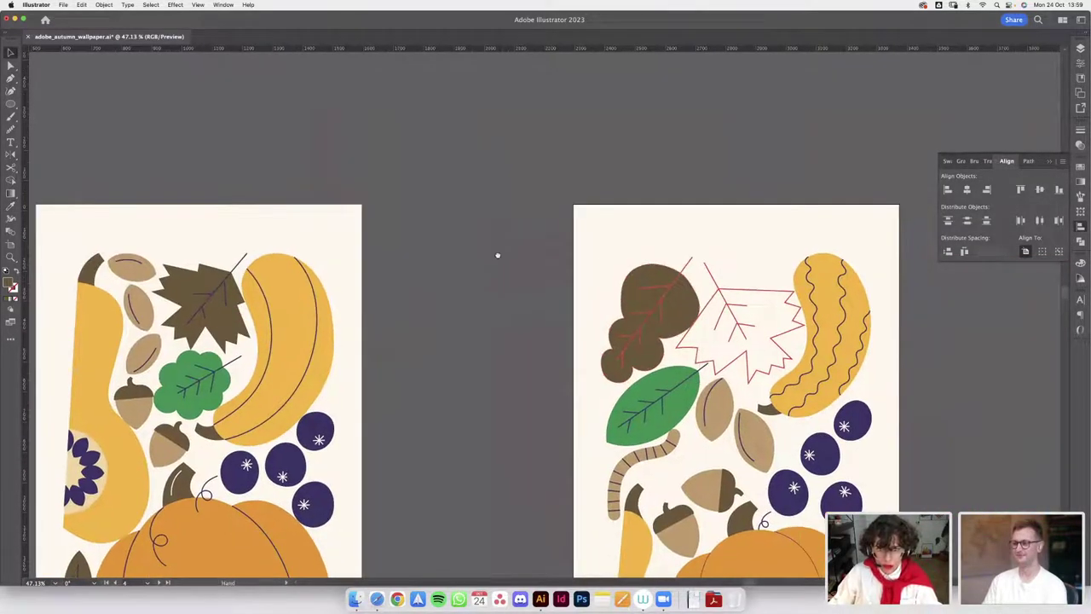
- Draw a dark brown circle with the Ellipse tool in the empty space between the two artboards
scroll(498, 255, up, 5)
key(p)
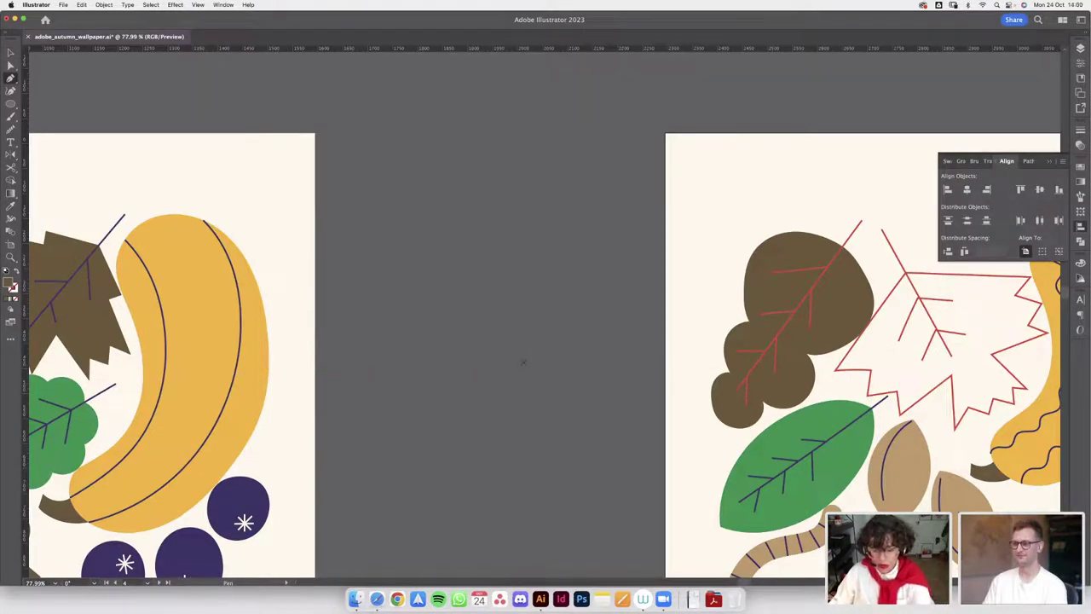
key(l)
drag(529, 371, 588, 426)
scroll(606, 330, down, 5)
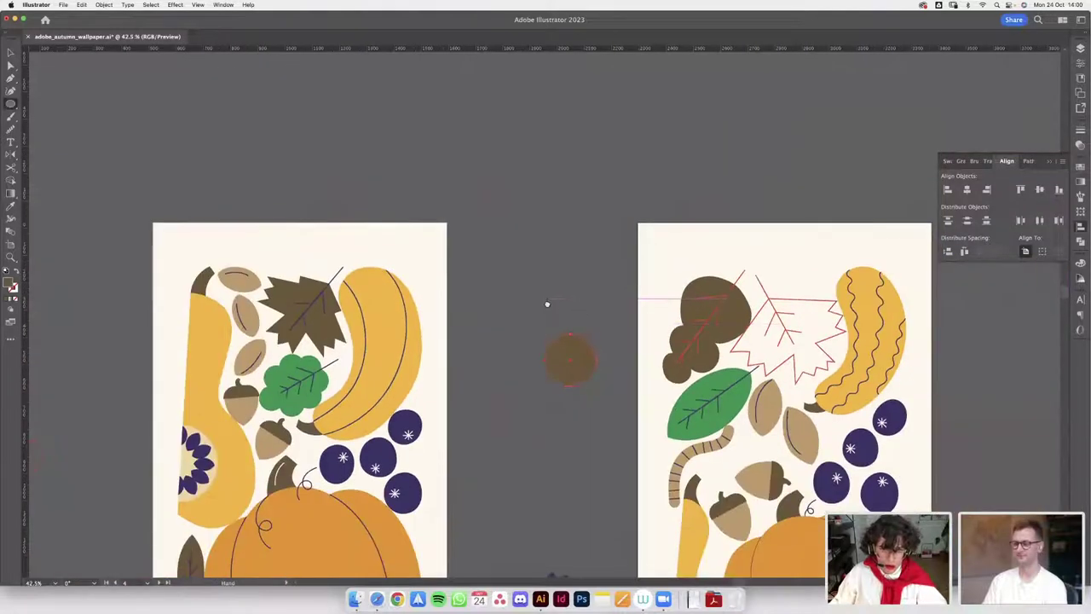
scroll(547, 304, down, 2)
scroll(516, 339, up, 3)
- Enlarge the brown circle and place a smaller copy overlapping its upper-left edge
key(v)
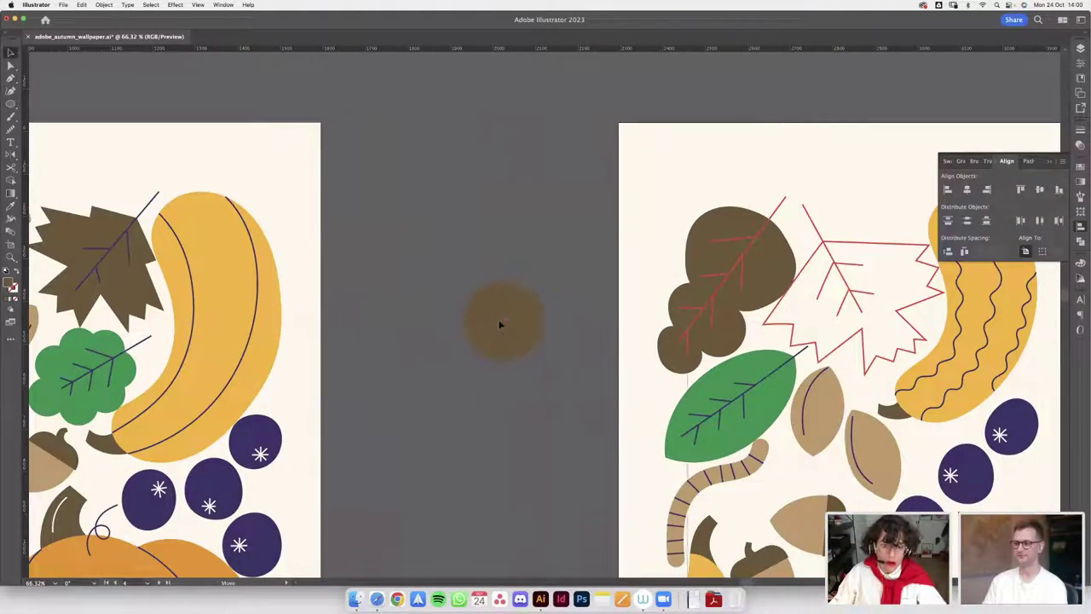
click(500, 324)
drag(547, 320, 569, 321)
drag(493, 345, 464, 276)
mouse_move(485, 201)
mouse_down()
mouse_move(500, 241)
mouse_move(478, 251)
mouse_move(477, 213)
mouse_up()
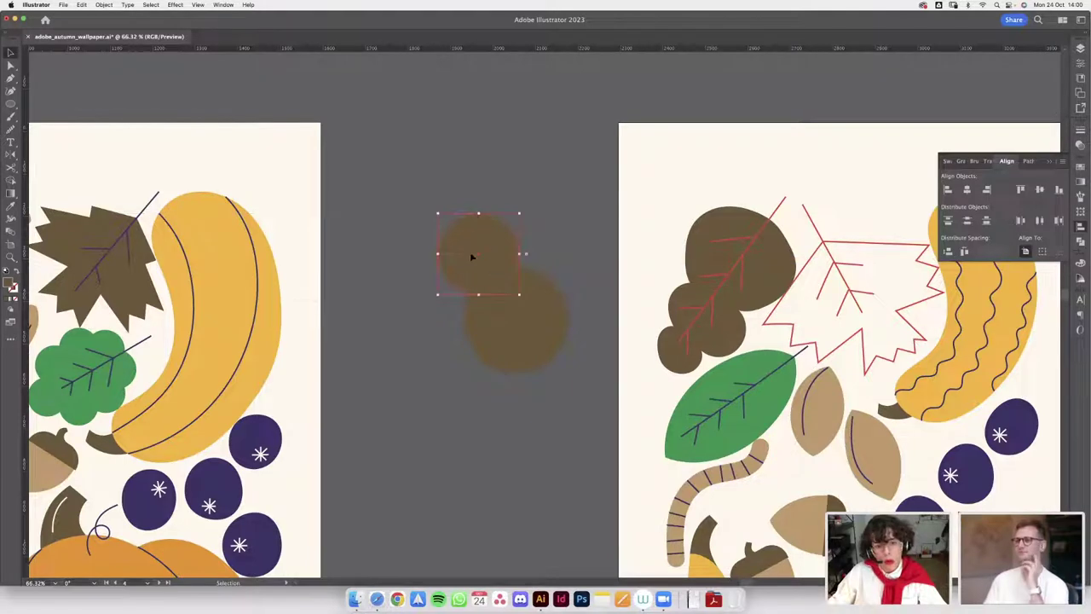
- Nudge the smaller circle closer to the large one and stack a third, still smaller copy above it
drag(471, 252, 474, 265)
drag(475, 275, 494, 210)
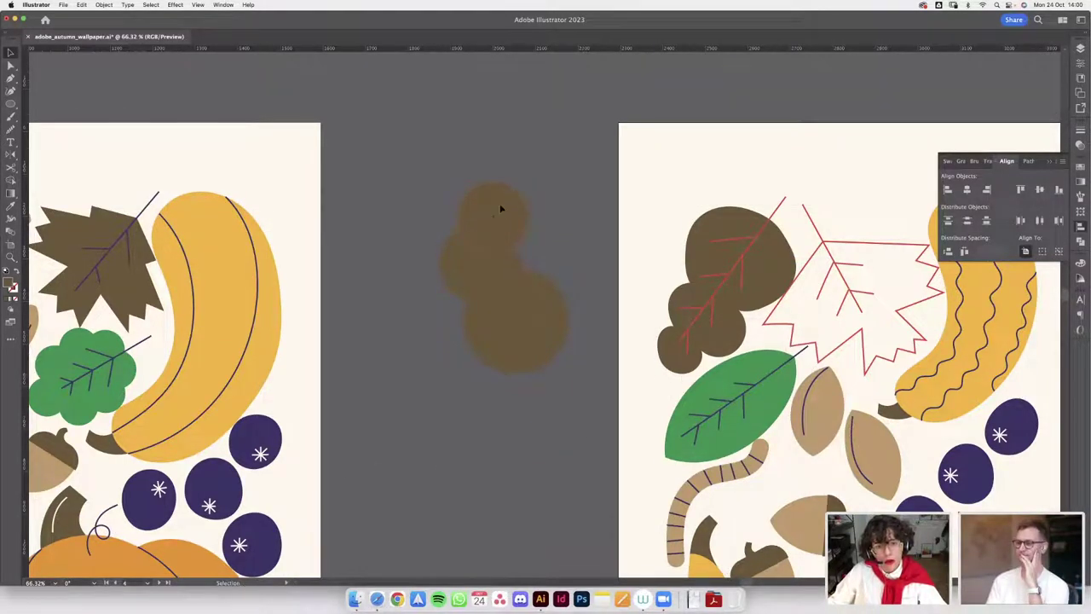
click(515, 188)
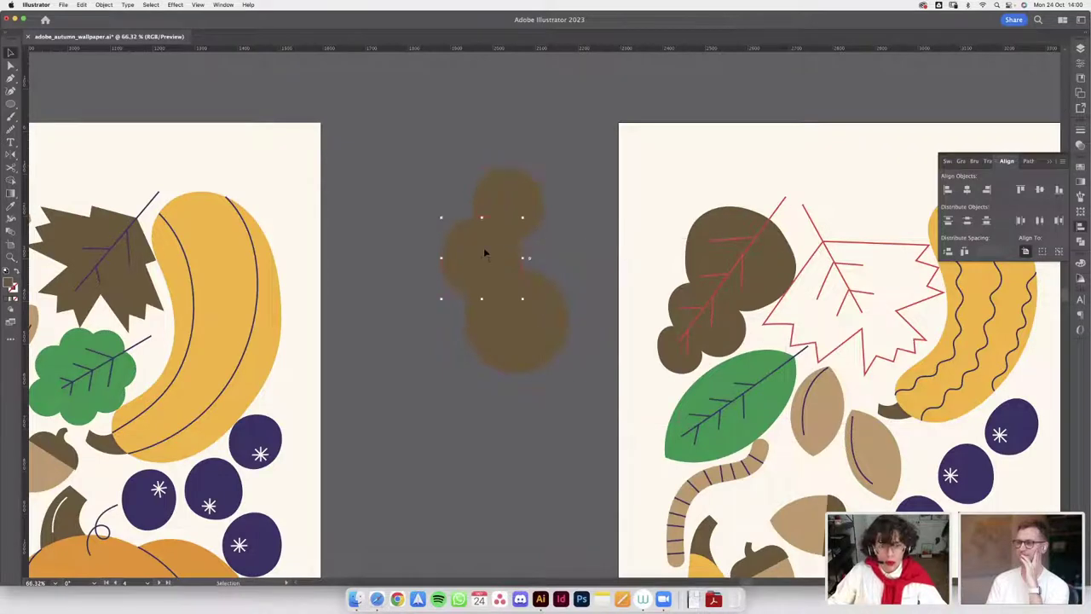
- Add a fourth circle above the three stacked ones and adjust the stack into a curved half-leaf outline
drag(500, 201, 527, 157)
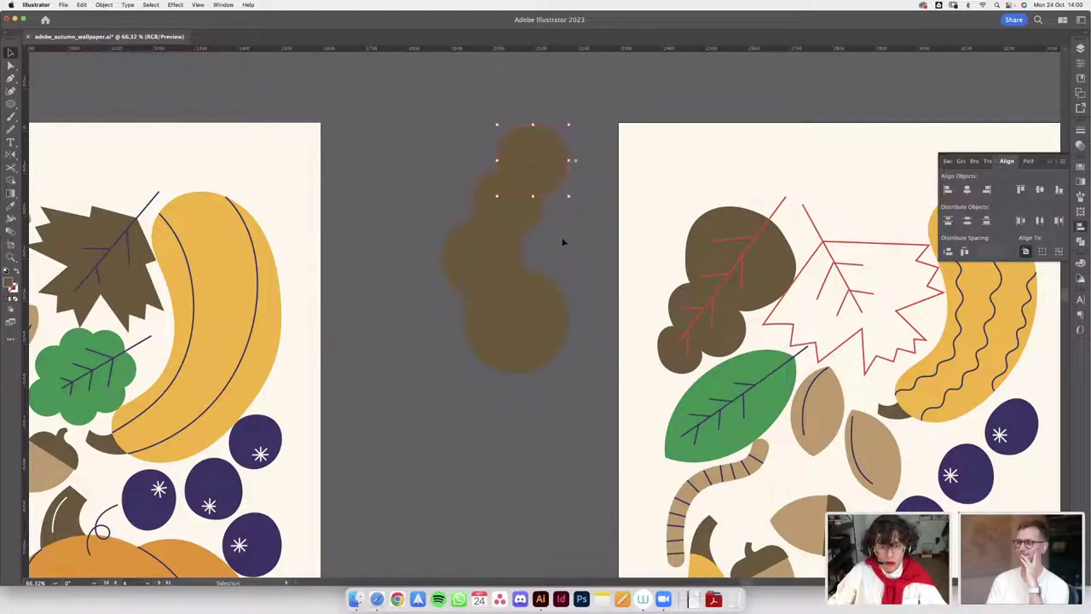
scroll(564, 244, down, 3)
drag(516, 273, 466, 327)
drag(450, 366, 496, 256)
drag(478, 340, 444, 336)
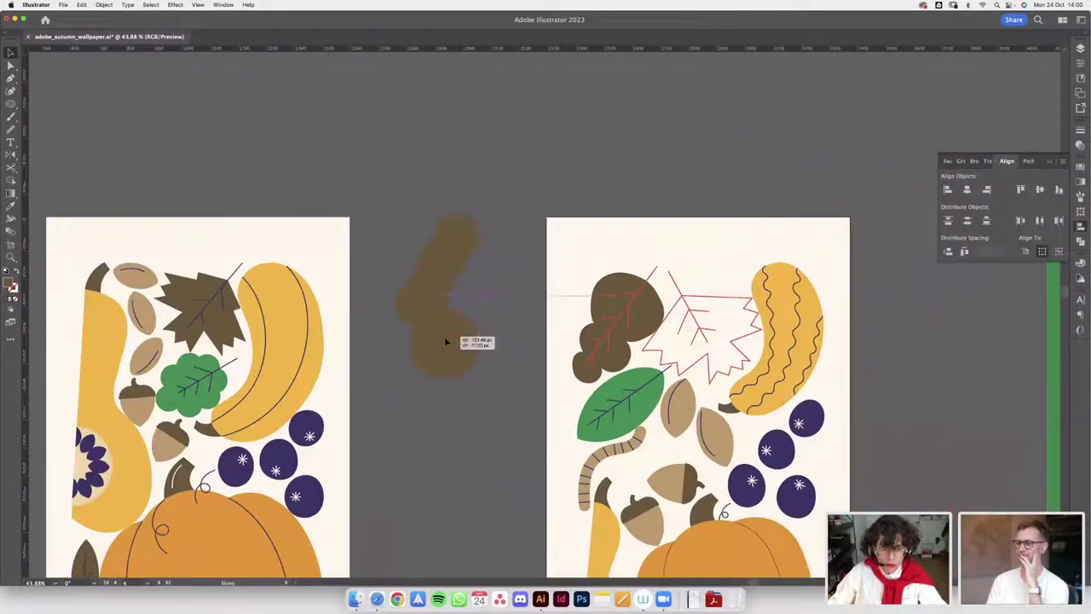
drag(438, 386, 446, 344)
scroll(477, 307, left, 2)
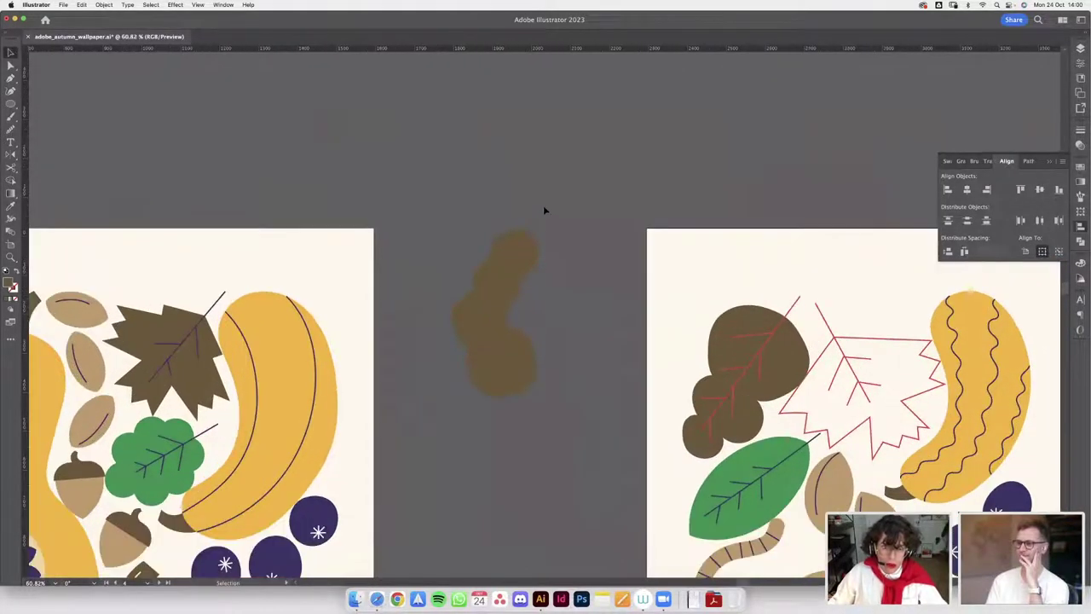
click(535, 248)
scroll(524, 260, up, 3)
drag(458, 293, 452, 287)
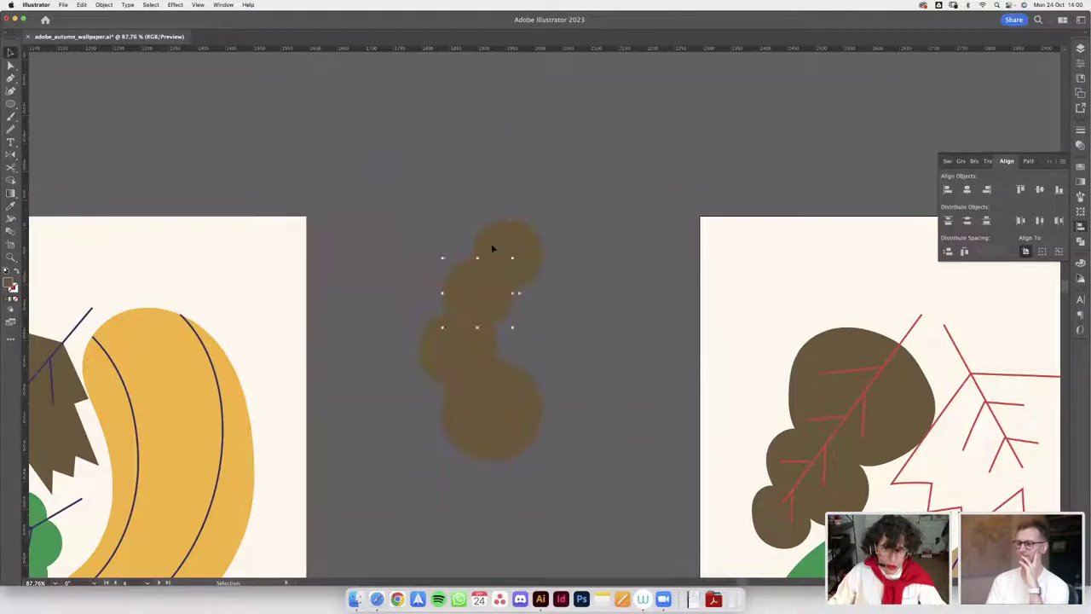
- Reflect a copy of the circle stack across a vertical axis to form the leaf's other half
drag(555, 185, 458, 446)
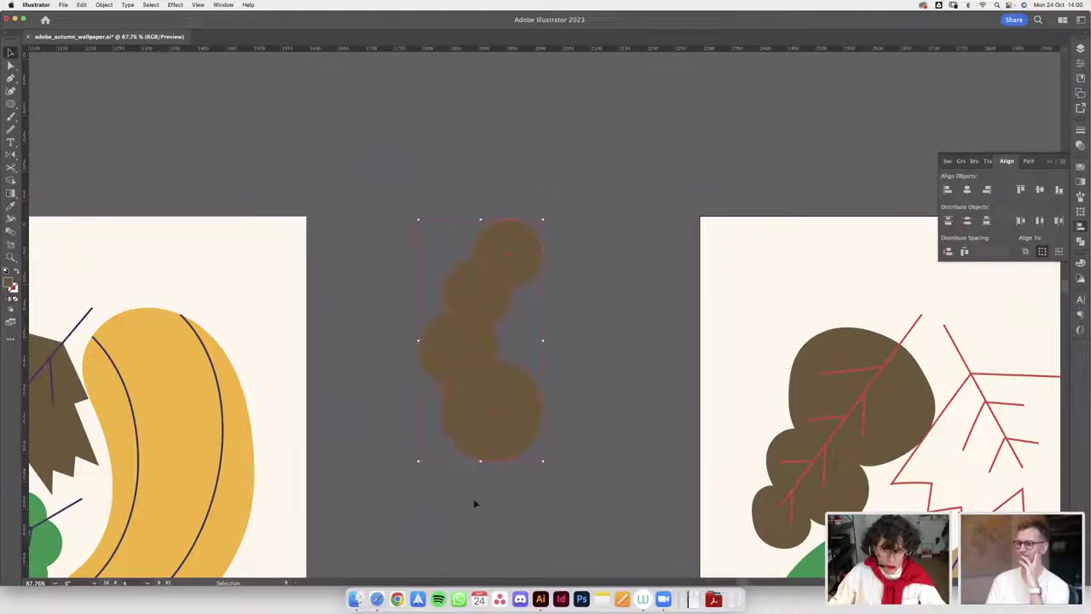
click(509, 277)
click(454, 439)
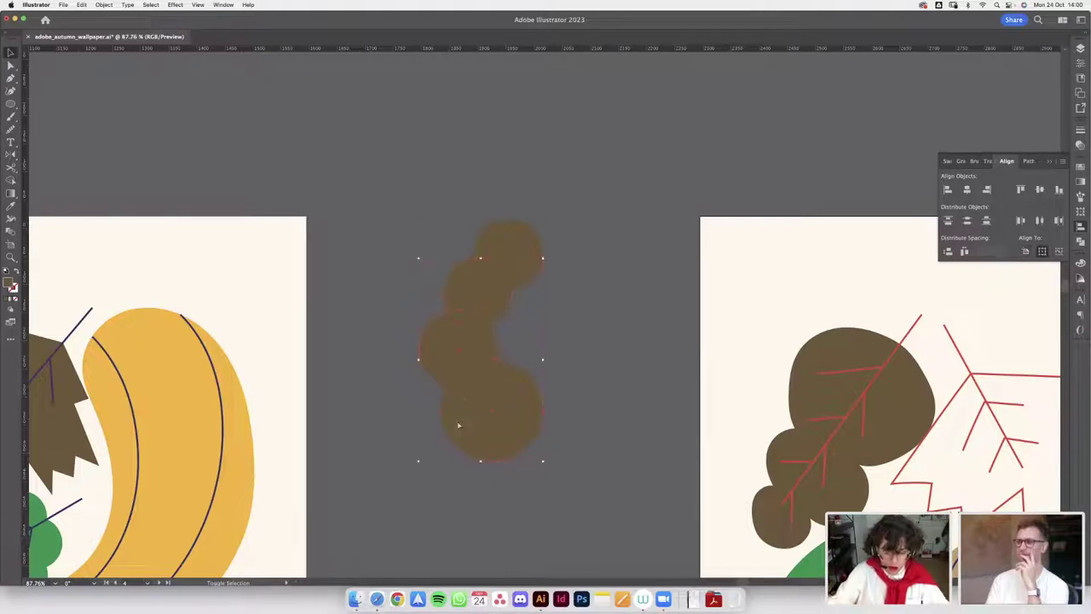
key(o)
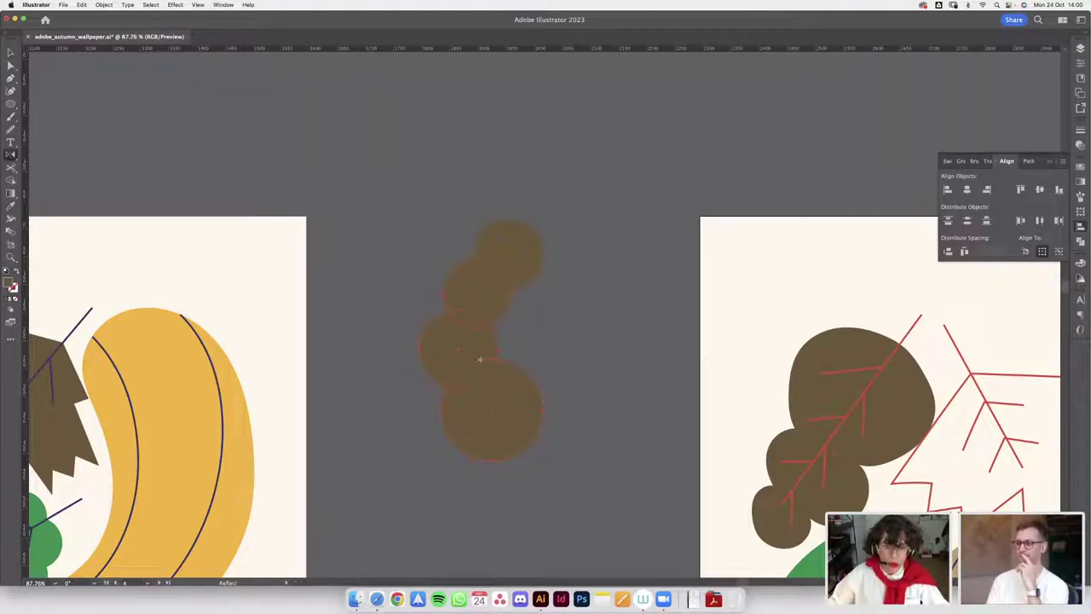
drag(516, 253, 518, 278)
key(super+z)
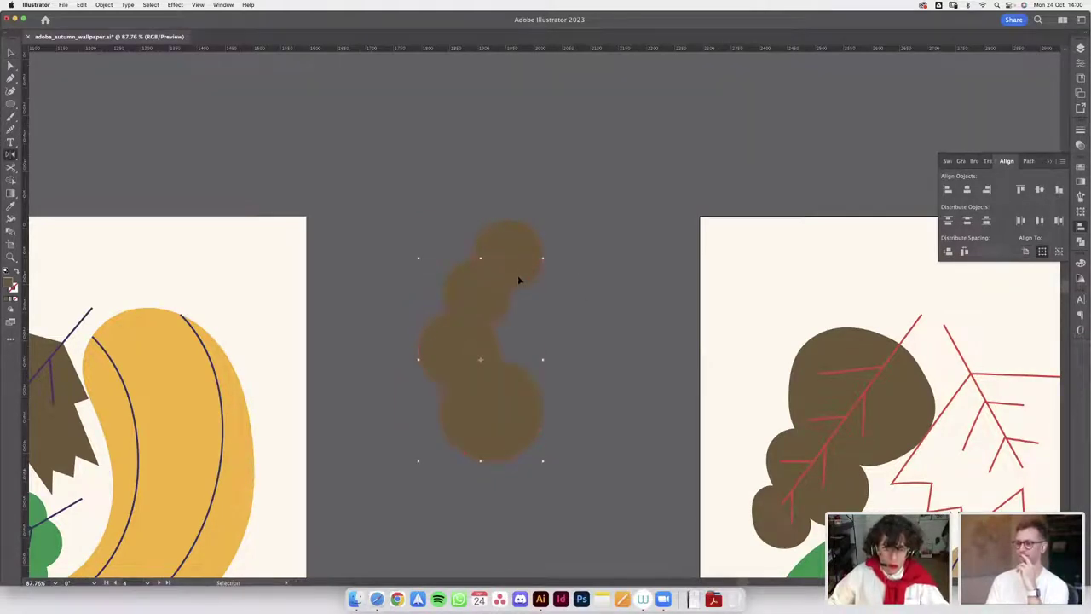
alt+shift+click(512, 326)
scroll(587, 198, down, 5)
key(v)
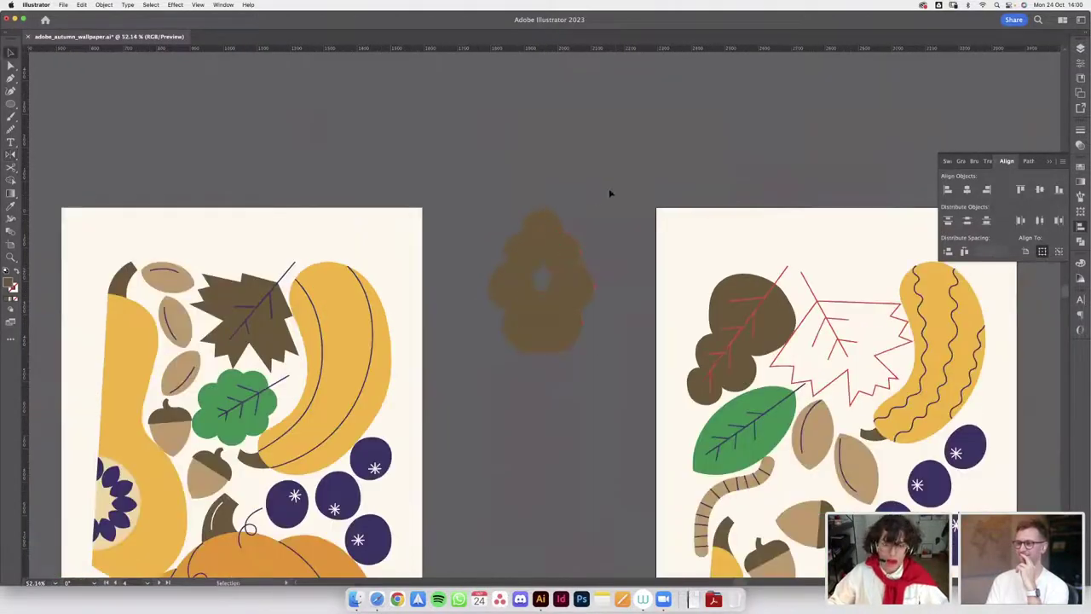
- Unite the mirrored circles into one leaf shape and remove the hole in its middle
scroll(609, 205, up, 1)
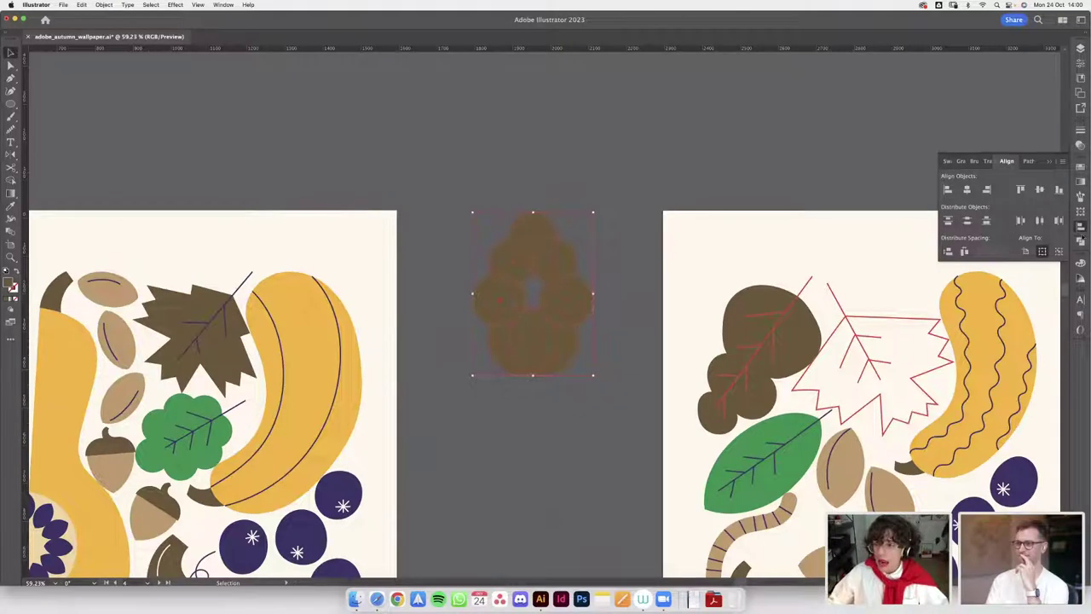
click(1080, 241)
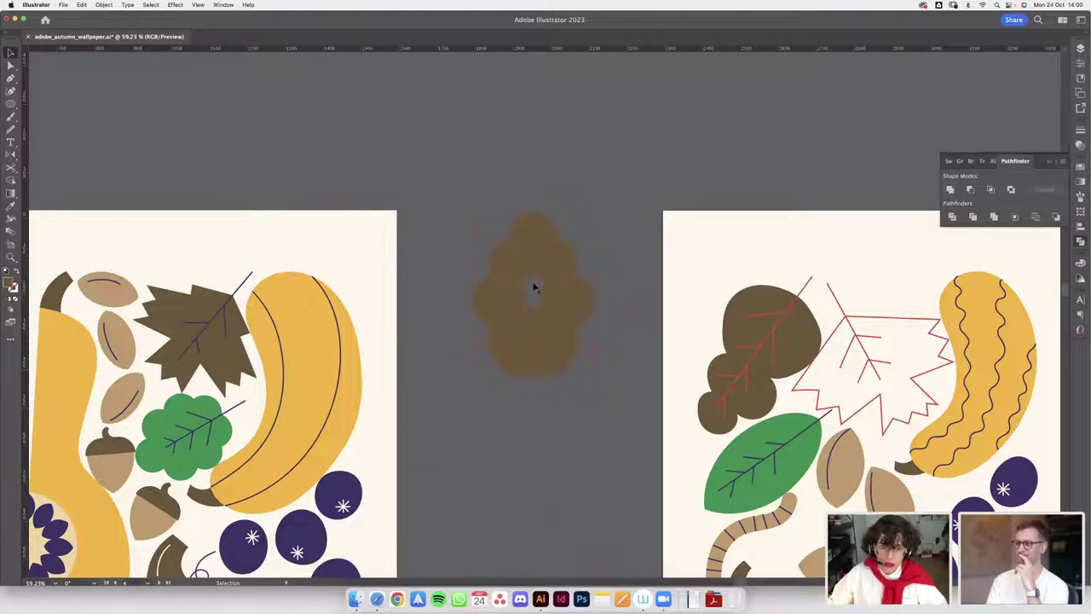
key(a)
key(Delete)
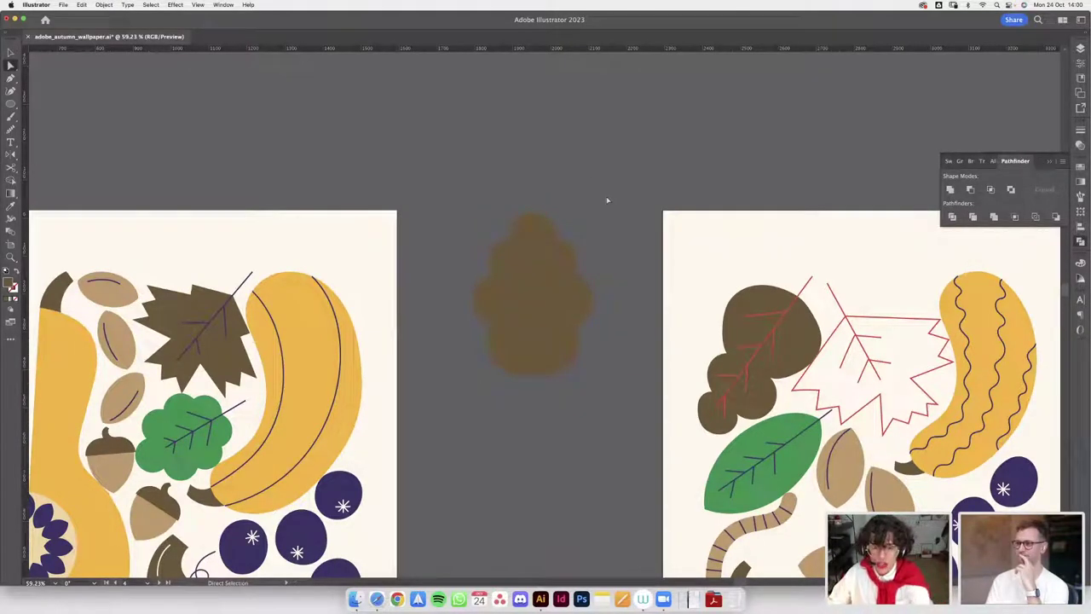
scroll(609, 198, down, 3)
scroll(611, 200, up, 3)
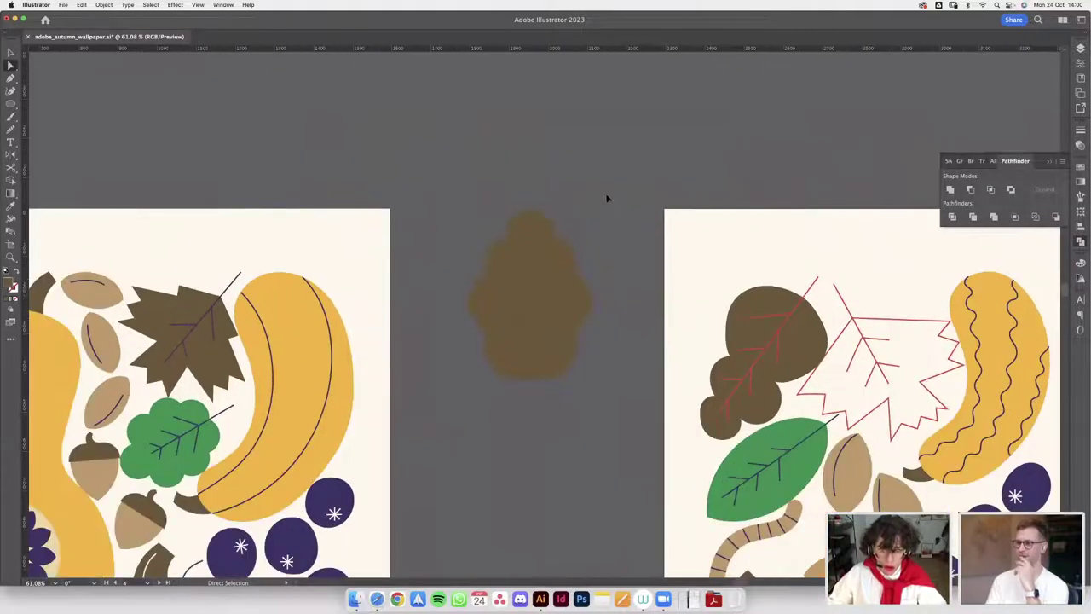
- Move the brown leaf closer to the unfinished artboard and pick up the green leaf's vein style for the Pen tool
key(v)
drag(540, 298, 595, 308)
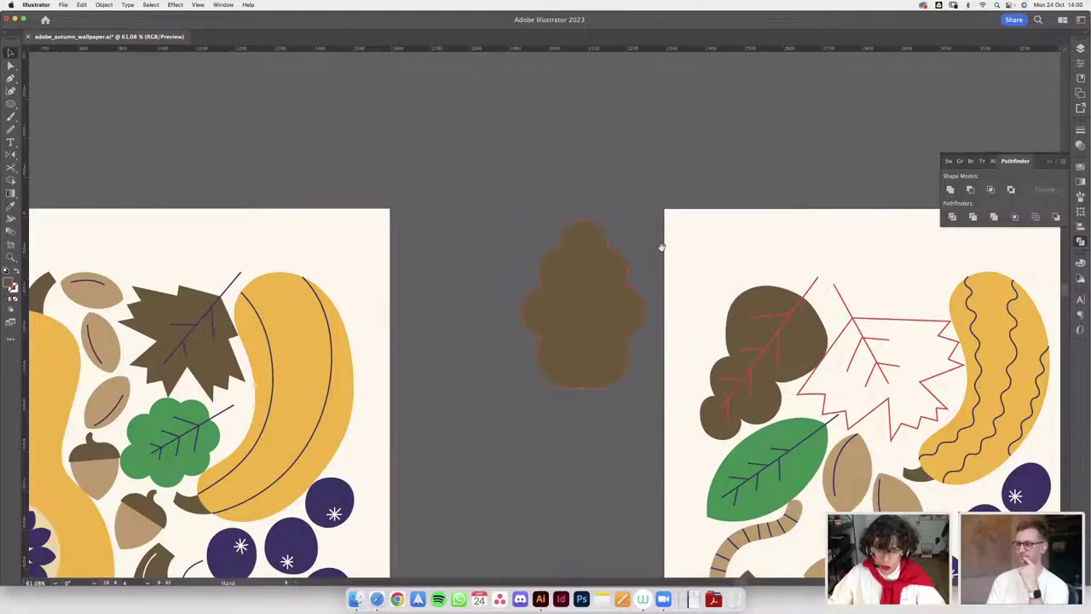
scroll(660, 247, right, 3)
key(p)
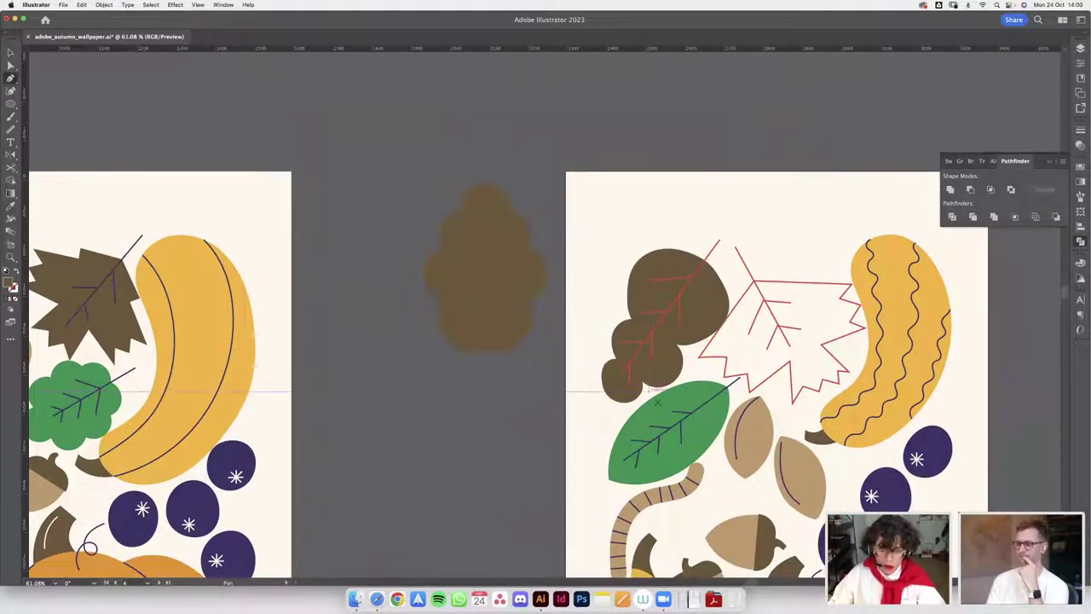
key(v)
click(658, 413)
key(p)
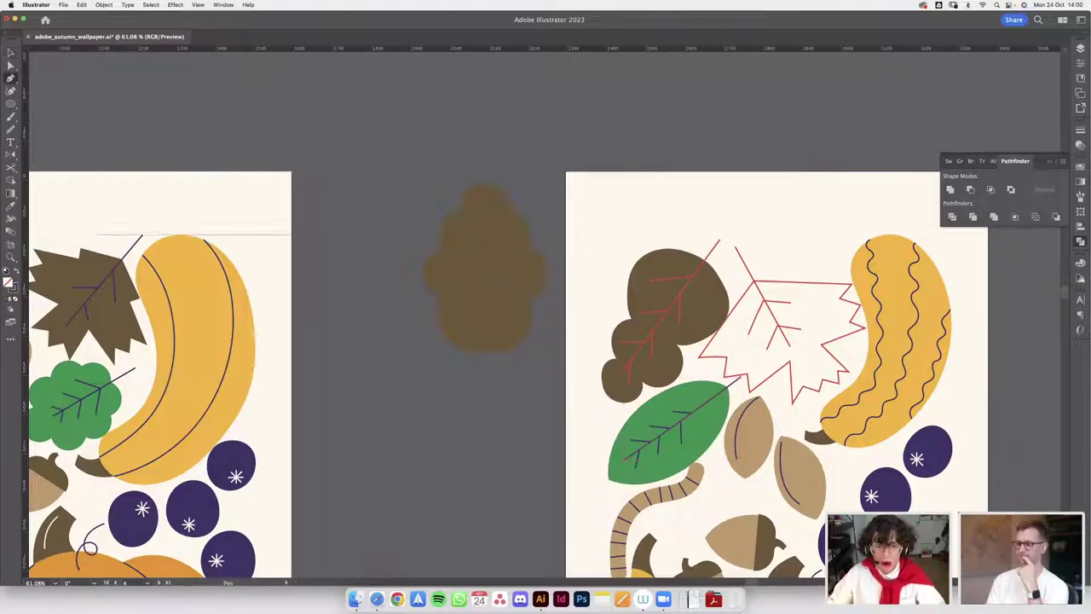
- Draw a straight vertical midrib from the leaf's upper lobe down past its base as a stem
click(485, 393)
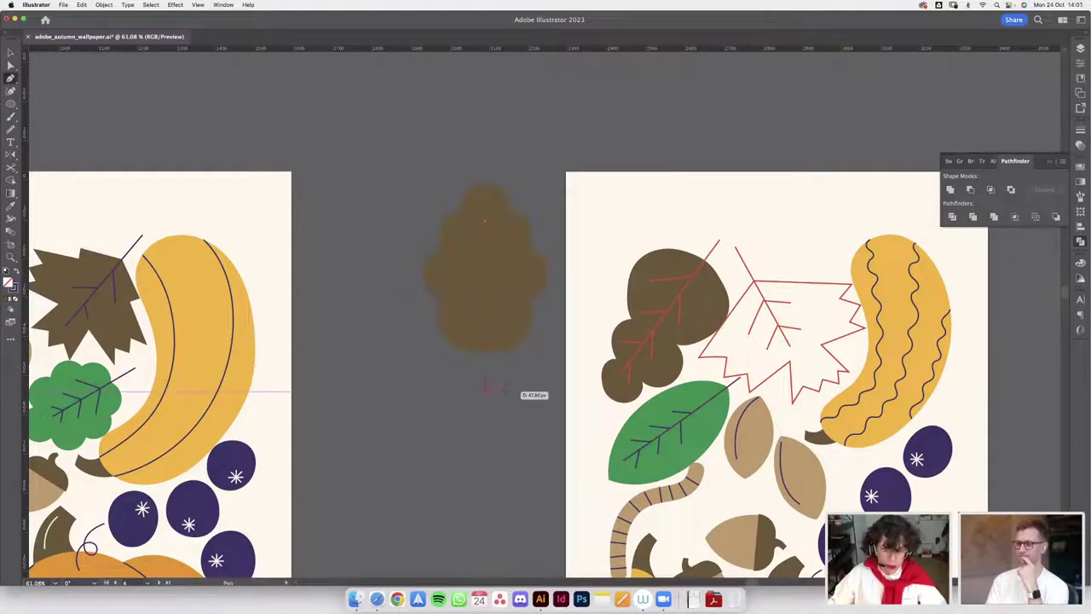
key(v)
key(space)
drag(504, 400, 519, 436)
drag(498, 308, 498, 334)
key(m)
scroll(483, 250, up, 4)
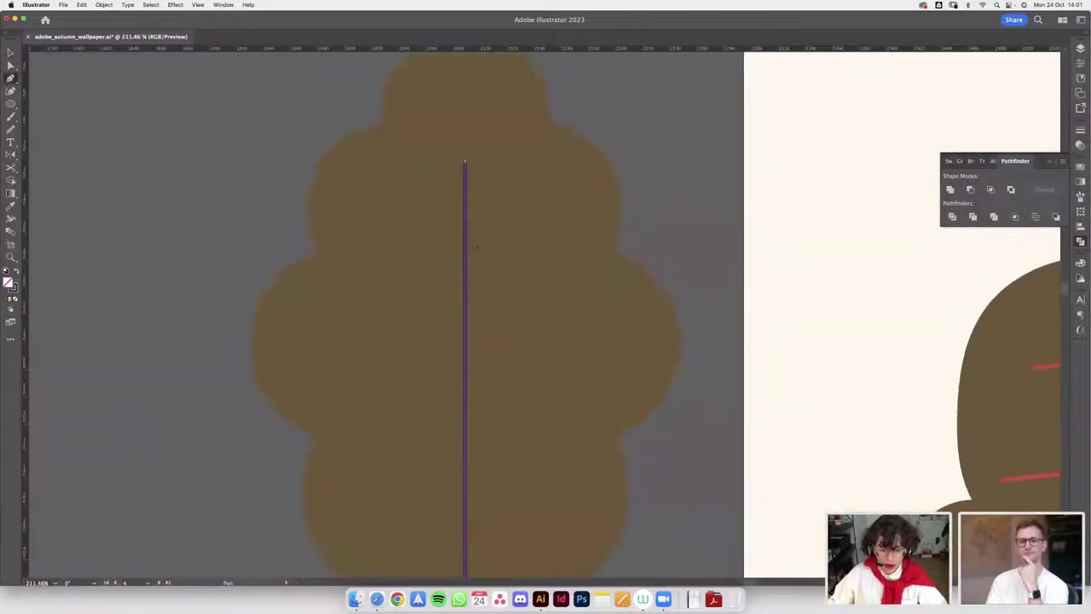
scroll(560, 226, down, 4)
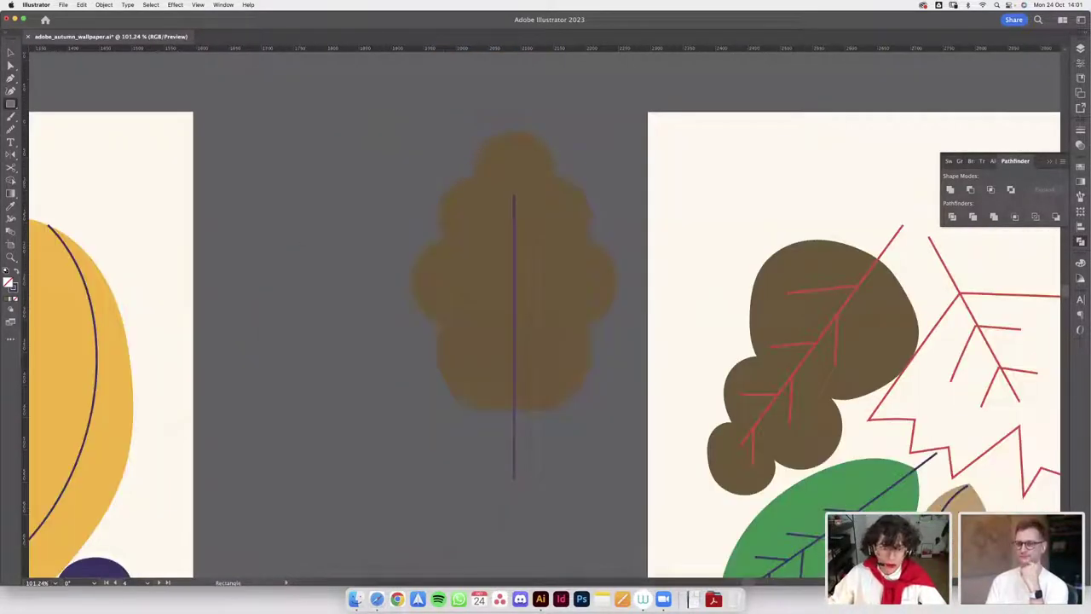
drag(342, 242, 370, 271)
key(super+z)
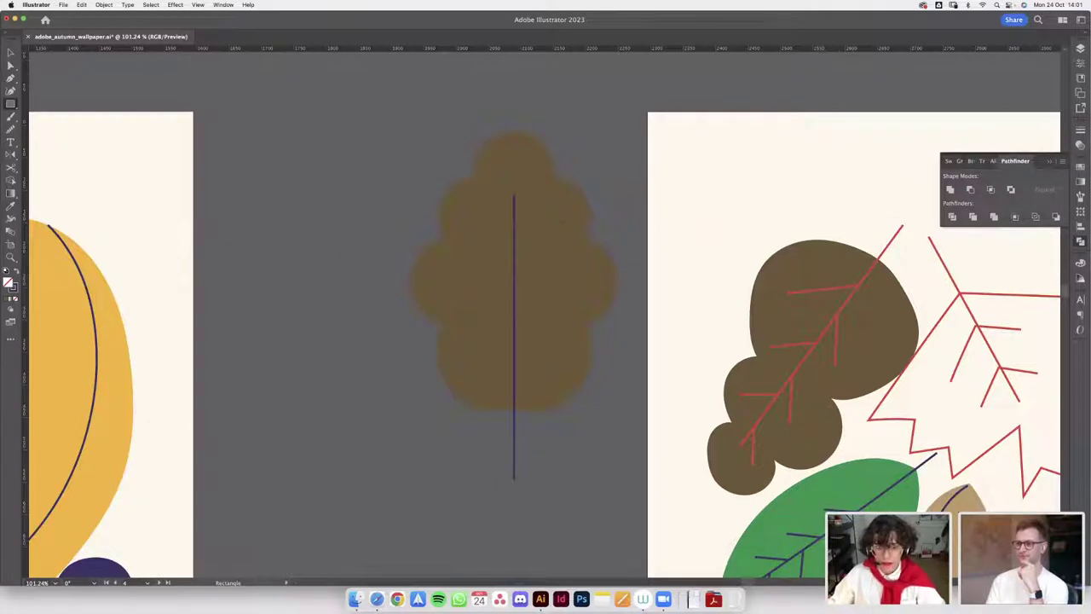
- Draw three diagonal side veins branching alternately right, left and right from the upper part of the midrib
scroll(554, 227, up, 4)
key(p)
click(461, 260)
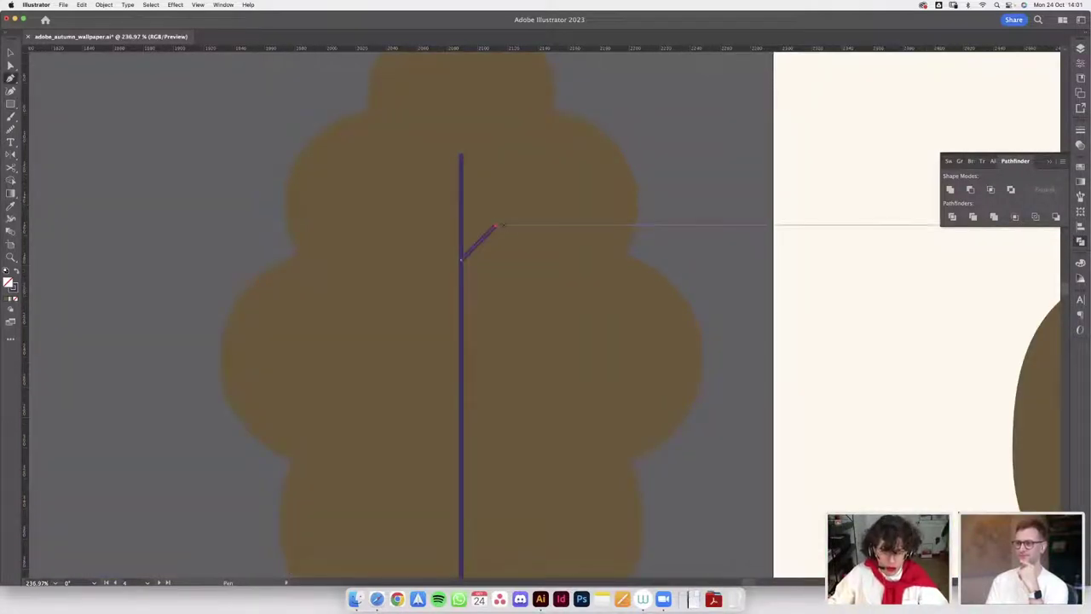
scroll(503, 225, down, 1)
scroll(503, 225, up, 2)
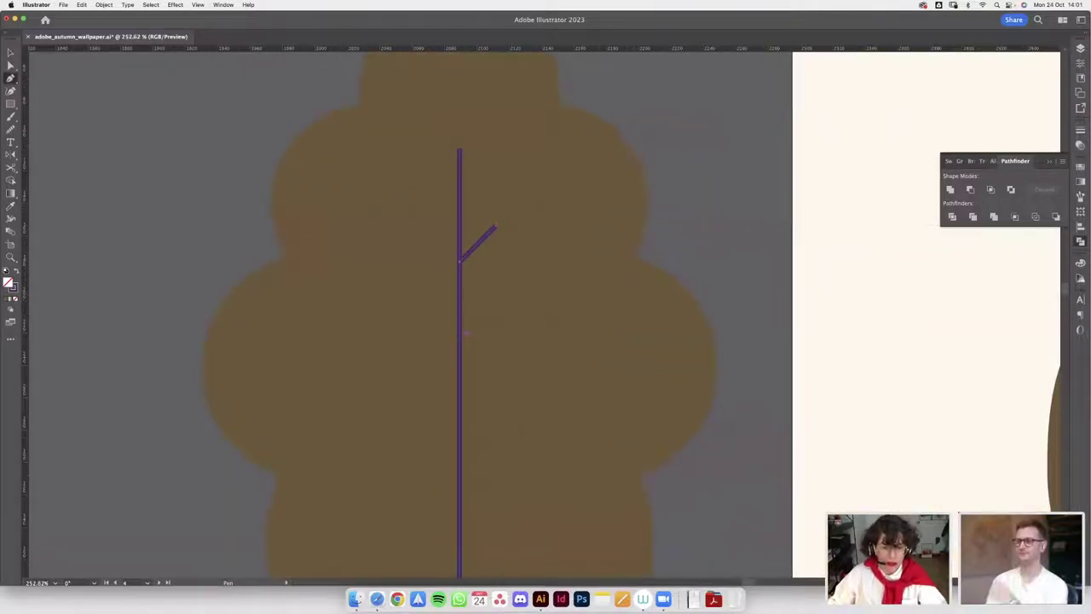
click(459, 333)
click(402, 280)
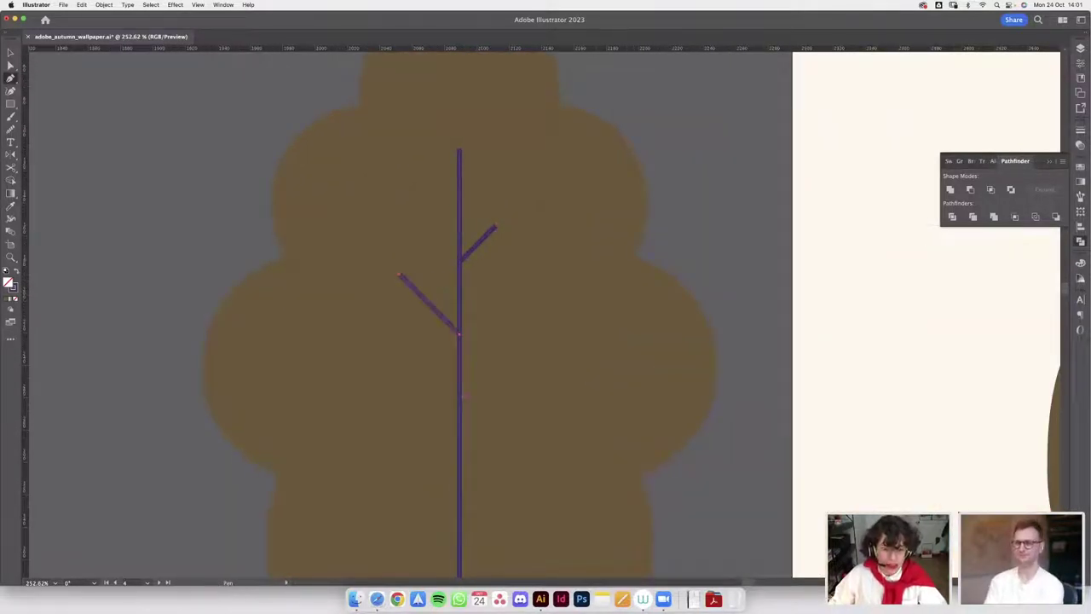
click(459, 406)
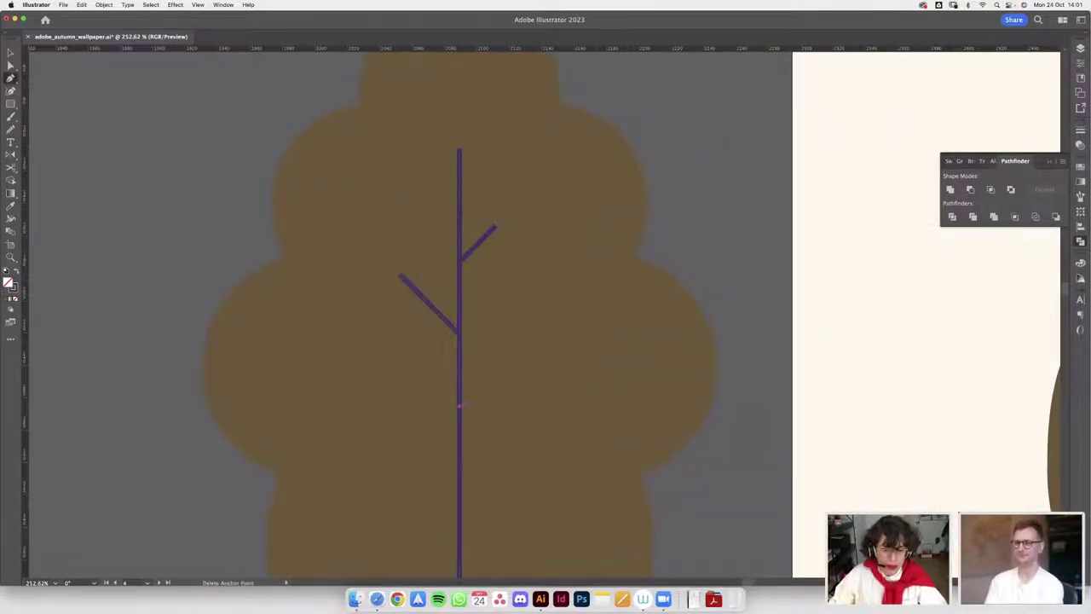
click(553, 328)
scroll(586, 297, down, 5)
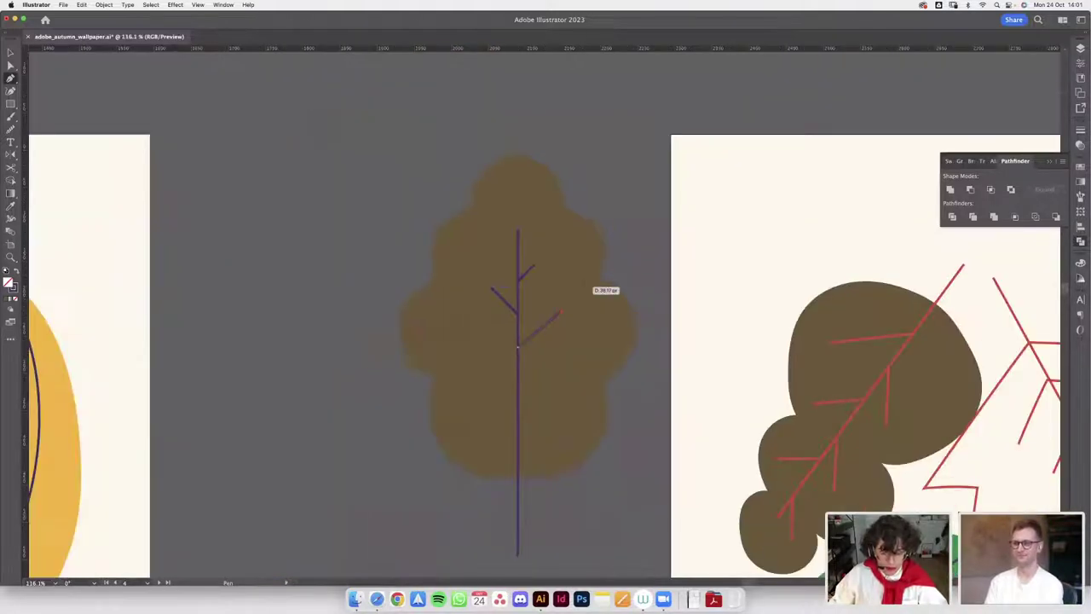
- Add a fourth diagonal side vein on the left of the midrib, below the other three
key(v)
scroll(509, 322, up, 3)
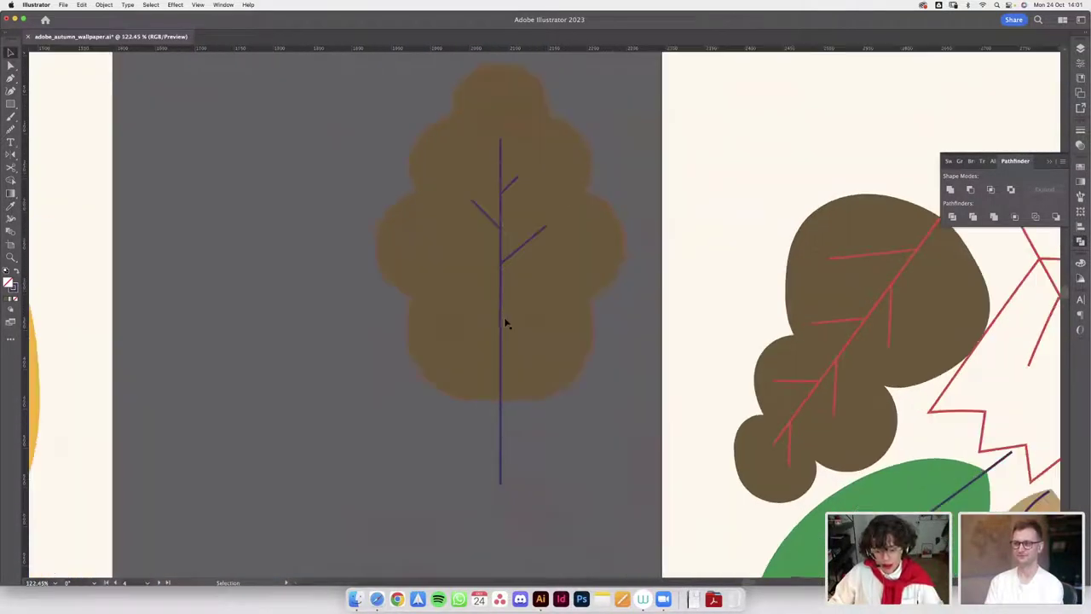
key(p)
click(503, 317)
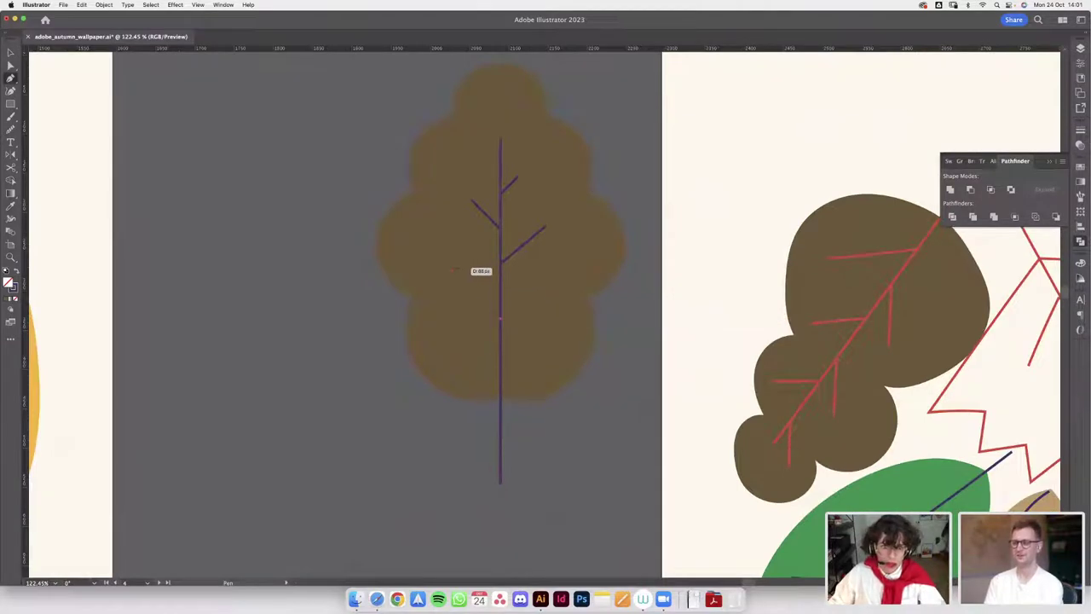
click(451, 271)
key(v)
scroll(390, 401, down, 4)
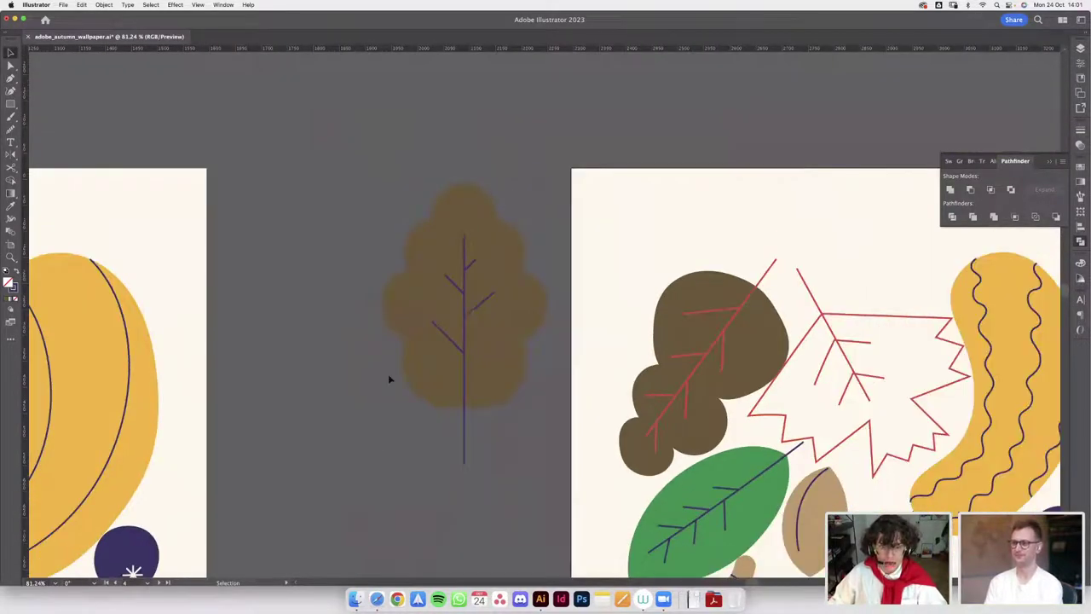
- Delete the old brown round-lobed leaf and its red veins from the artboard
click(380, 416)
scroll(380, 418, down, 4)
click(543, 379)
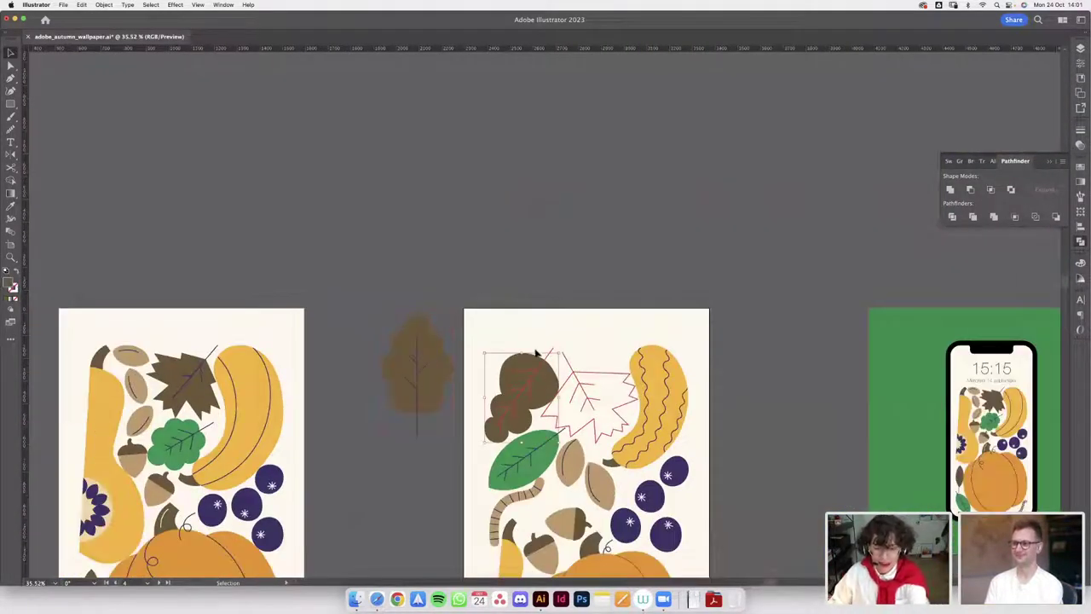
key(Delete)
click(487, 428)
key(Delete)
- Place the new lobed leaf with its veins above the green leaf, rotated so its stem points up and right
click(393, 426)
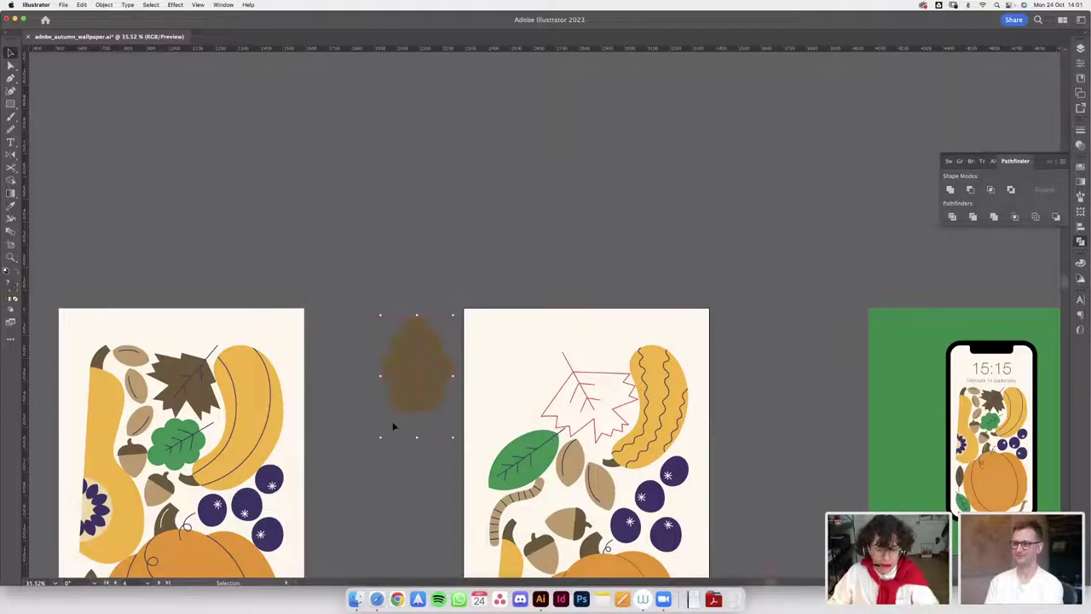
drag(456, 313, 503, 388)
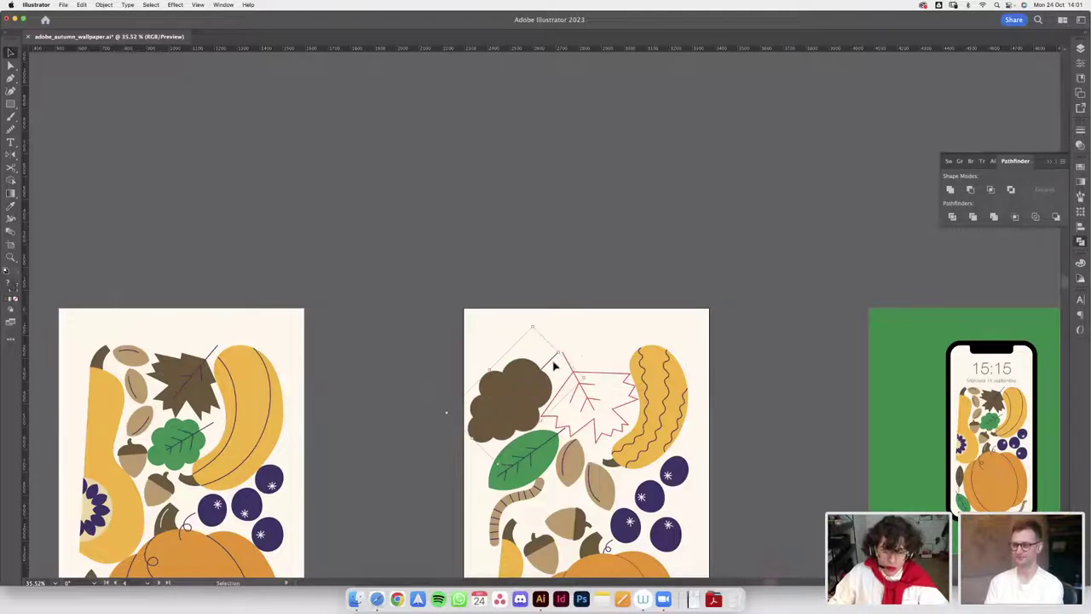
scroll(555, 367, up, 3)
drag(575, 347, 584, 358)
scroll(529, 324, down, 3)
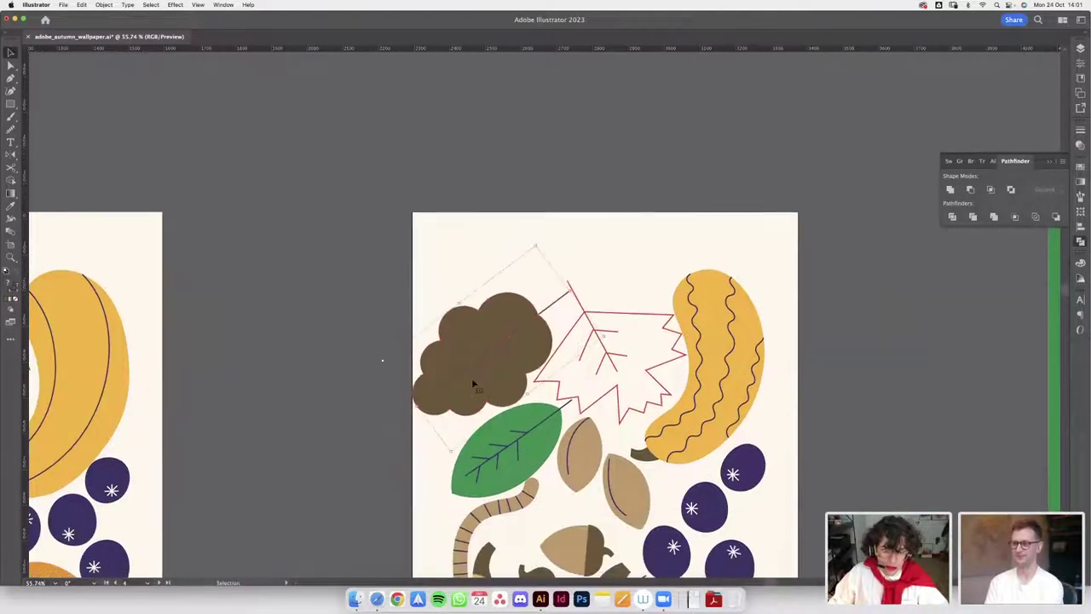
scroll(475, 380, up, 5)
drag(457, 382, 479, 317)
- Examine the placed leaf's veins and edges up close, and compare the artboards in an overview
scroll(508, 390, up, 1)
scroll(500, 358, up, 2)
scroll(498, 355, up, 1)
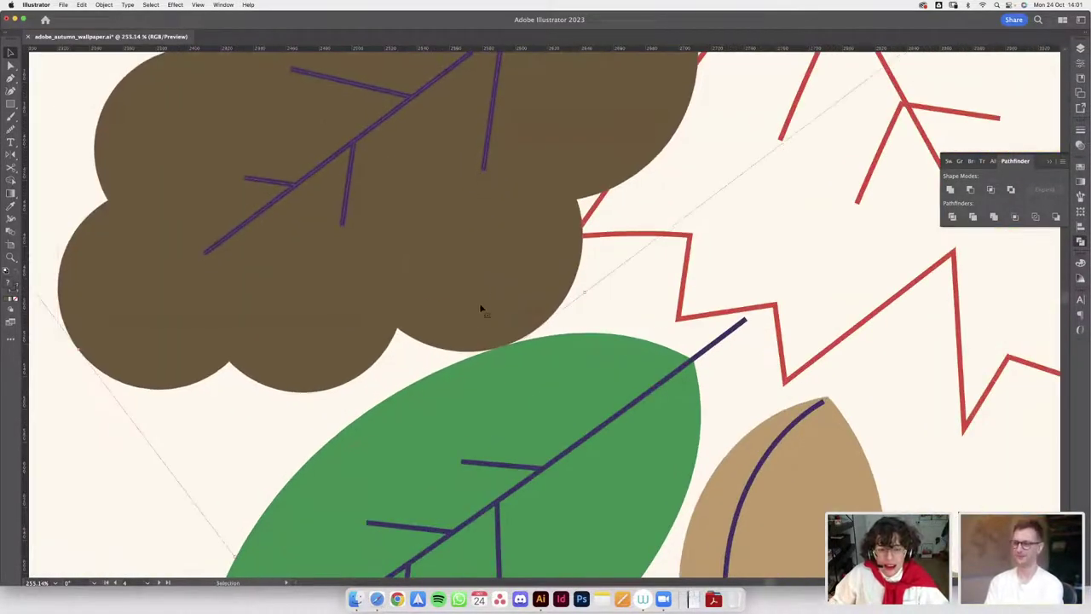
scroll(479, 304, down, 10)
click(346, 353)
scroll(347, 358, down, 2)
drag(347, 358, 490, 306)
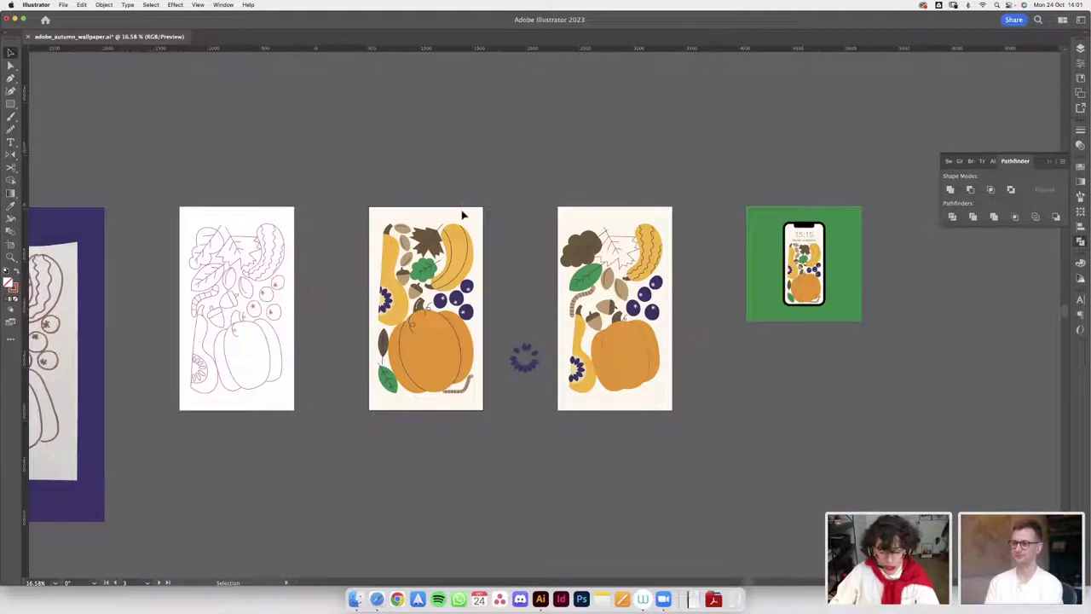
- Draw a rectangle of about 1079 × 1920 px covering the partly coloured artboard next to the green phone mockup
click(569, 217)
key(m)
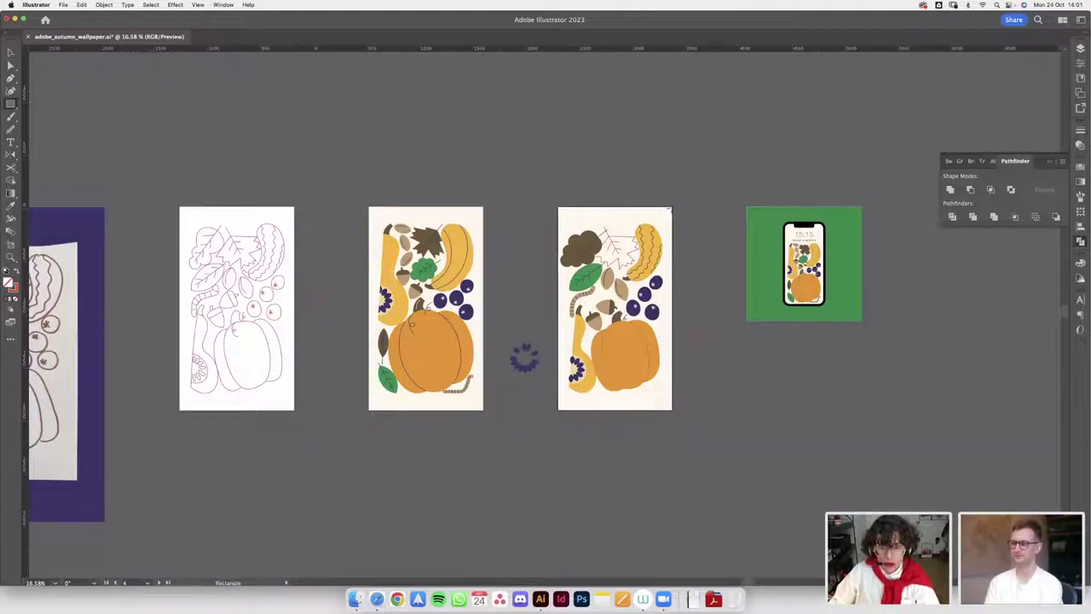
mouse_move(668, 211)
mouse_down()
mouse_move(588, 408)
mouse_move(559, 409)
mouse_up()
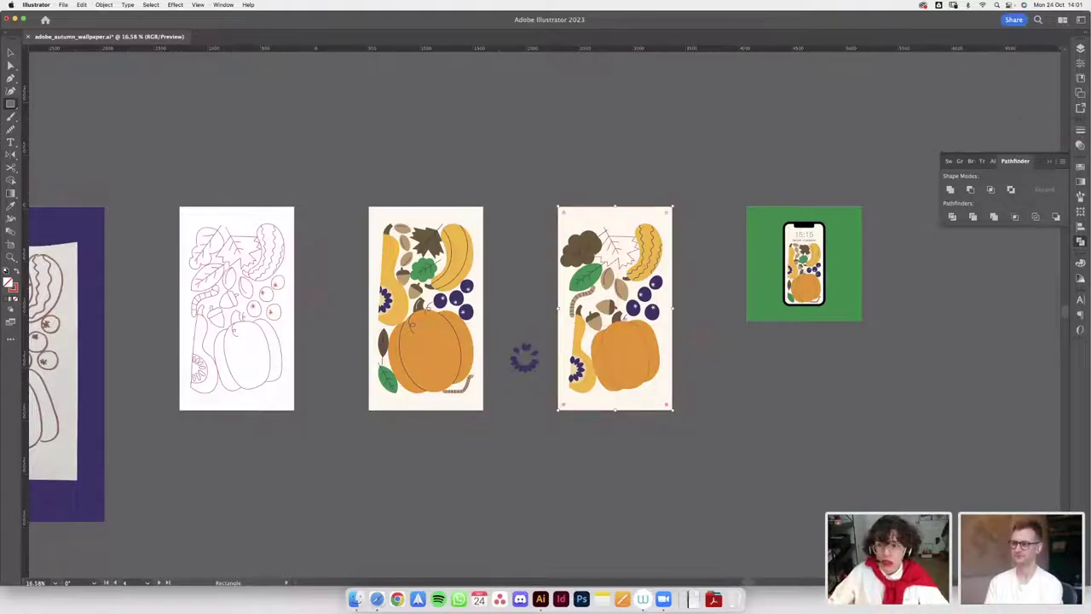
scroll(1057, 128, up, 1)
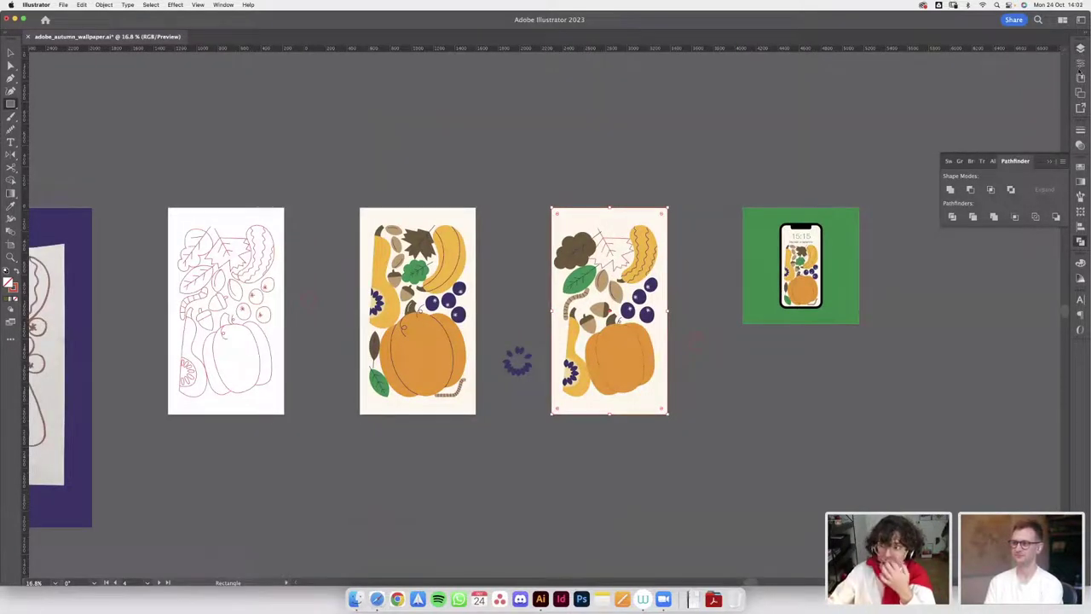
- Offset the artboard-sized rectangle by -80 px with miter joins to create an inner margin frame
click(1080, 63)
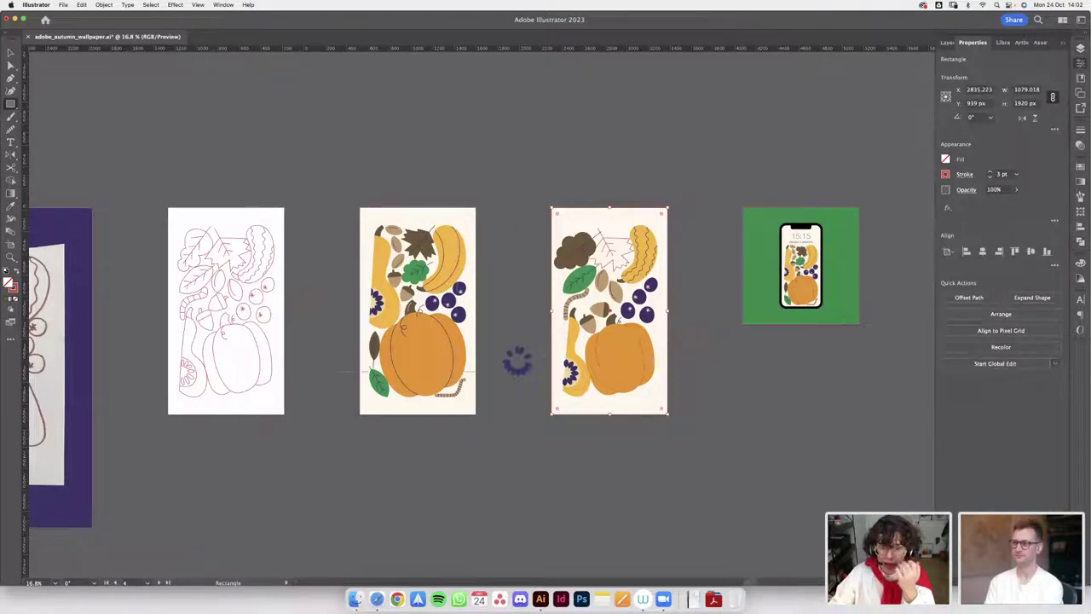
click(969, 298)
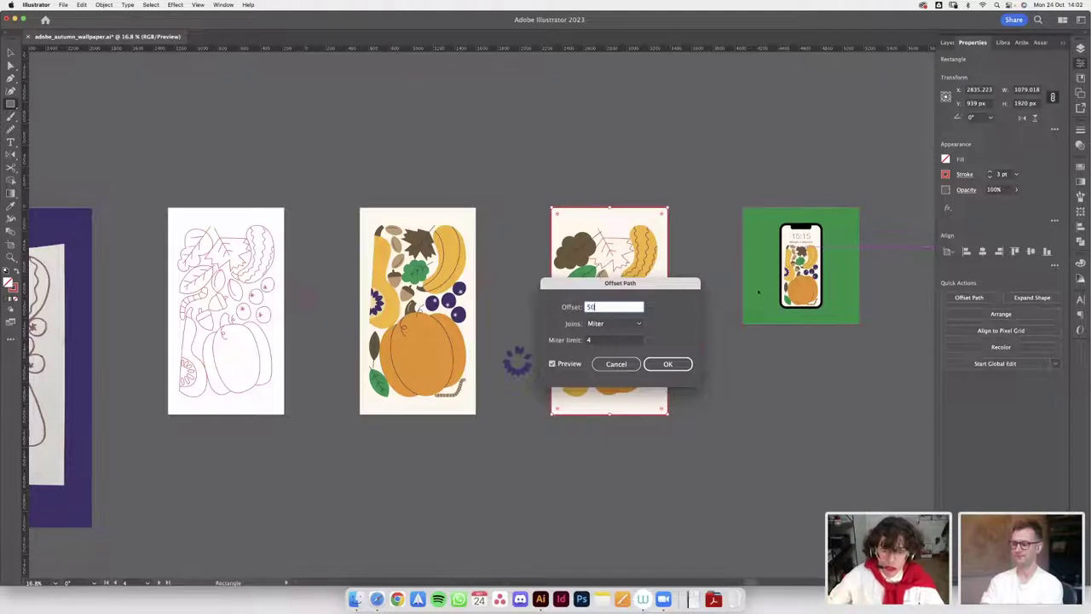
click(612, 340)
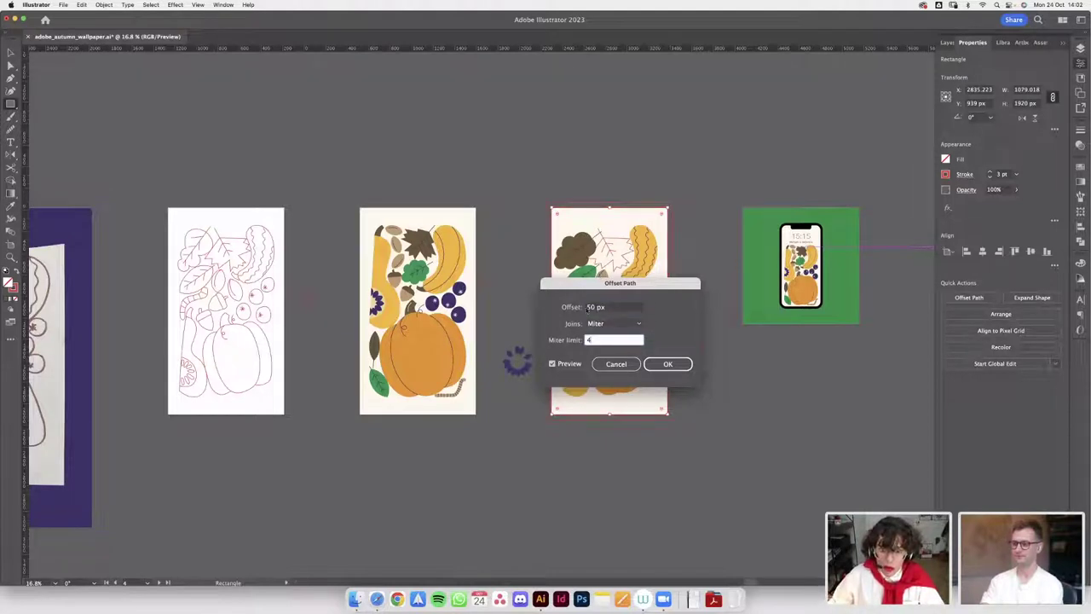
double_click(588, 307)
text(-)
click(599, 340)
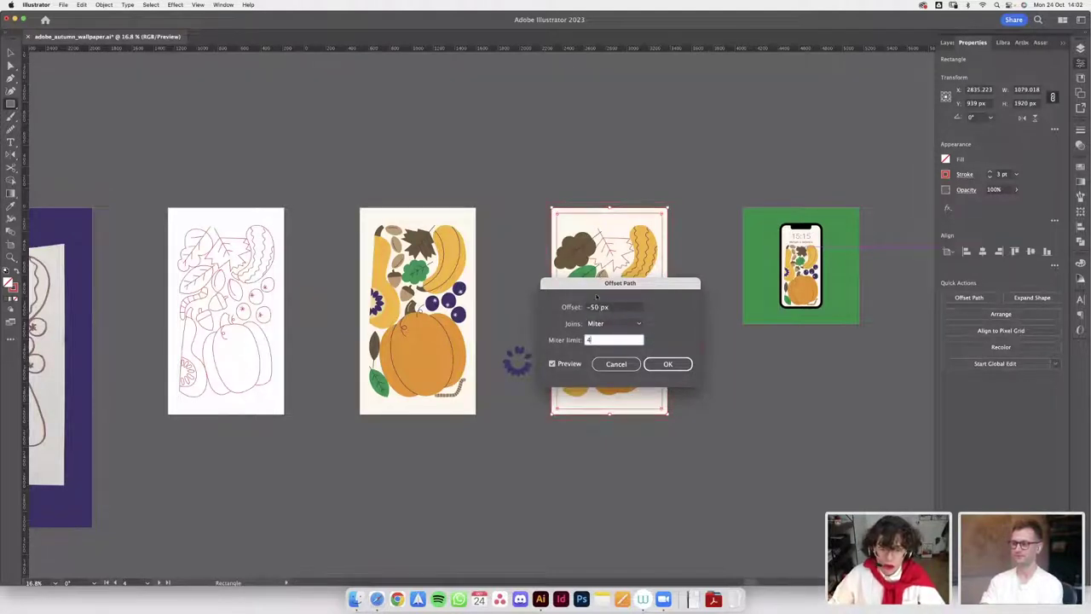
click(594, 308)
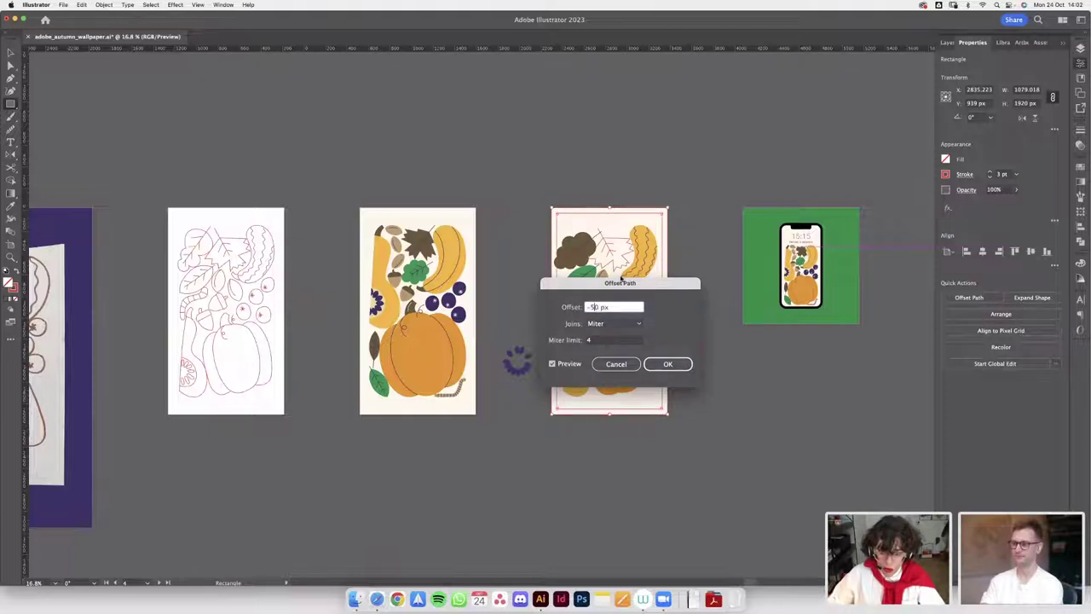
drag(605, 285, 768, 339)
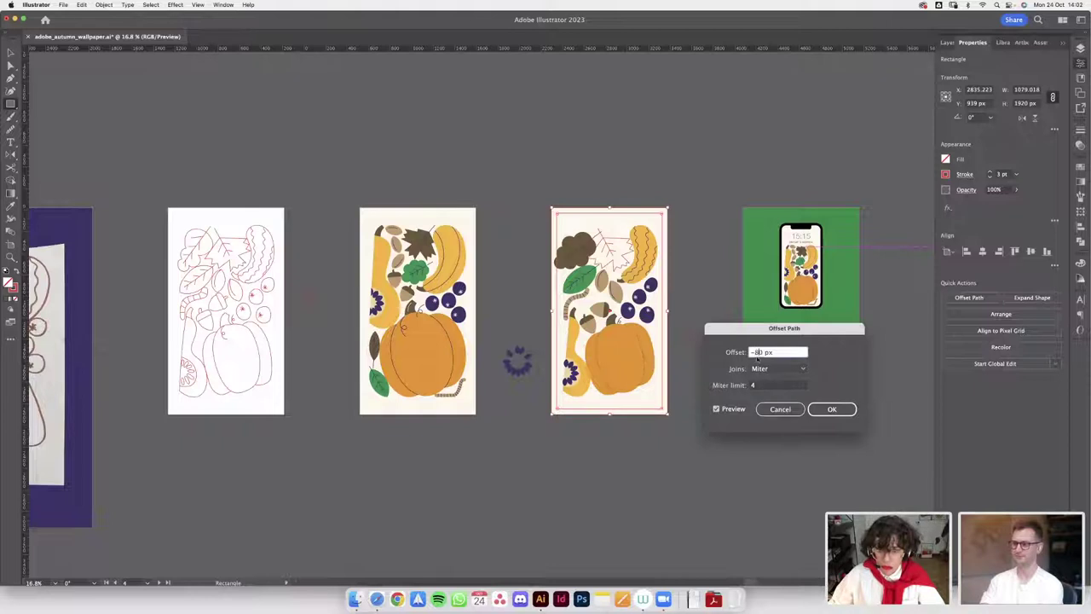
text(80)
click(770, 382)
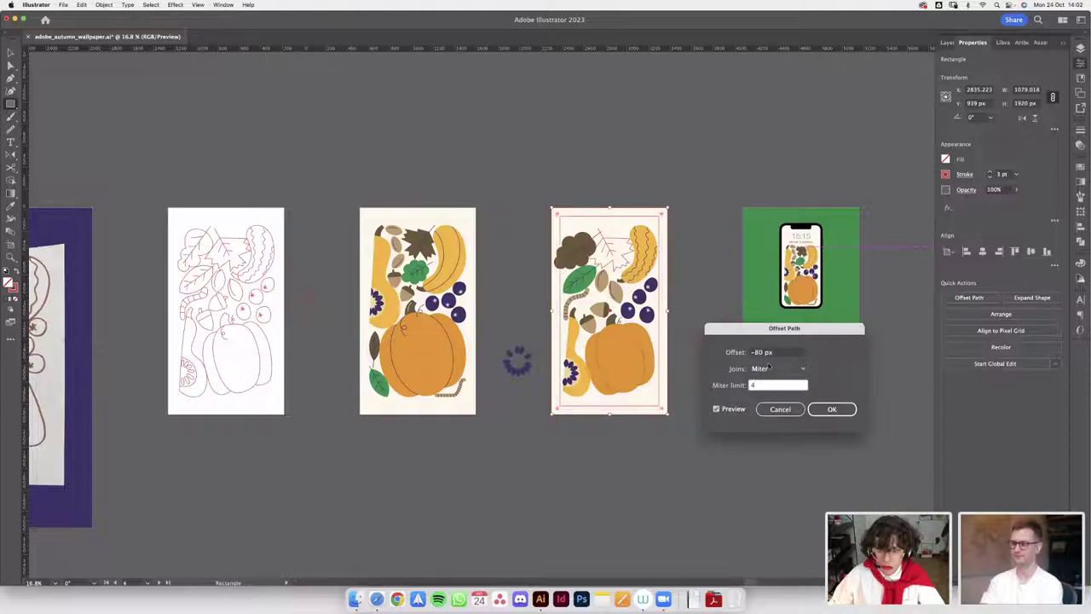
click(835, 410)
- Shorten the inner margin frame equally from top and bottom to a height of about 1556 px
click(625, 412)
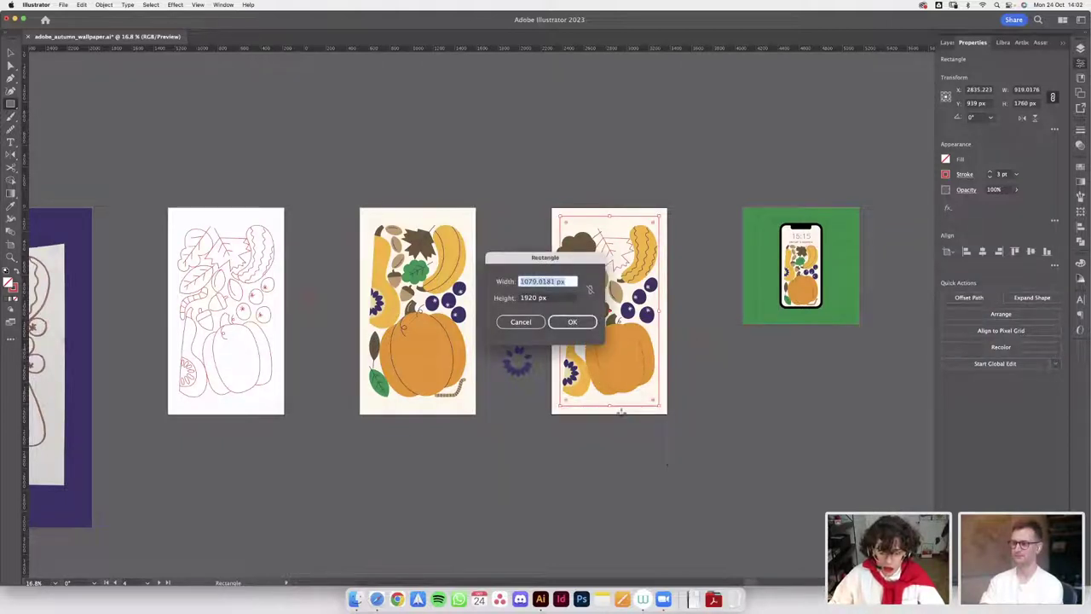
key(Escape)
key(v)
drag(609, 404, 603, 397)
scroll(602, 399, up, 1)
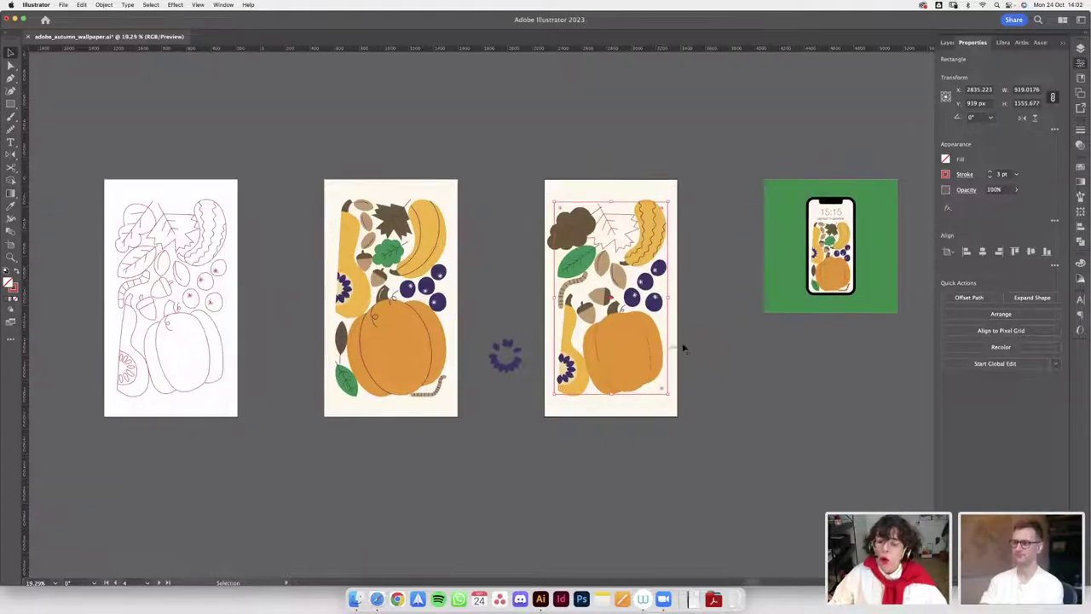
- Examine how the illustration's objects sit against the margin frame and compare the spacing with the finished artboard
scroll(690, 424, right, 3)
scroll(690, 424, up, 1)
scroll(543, 251, up, 4)
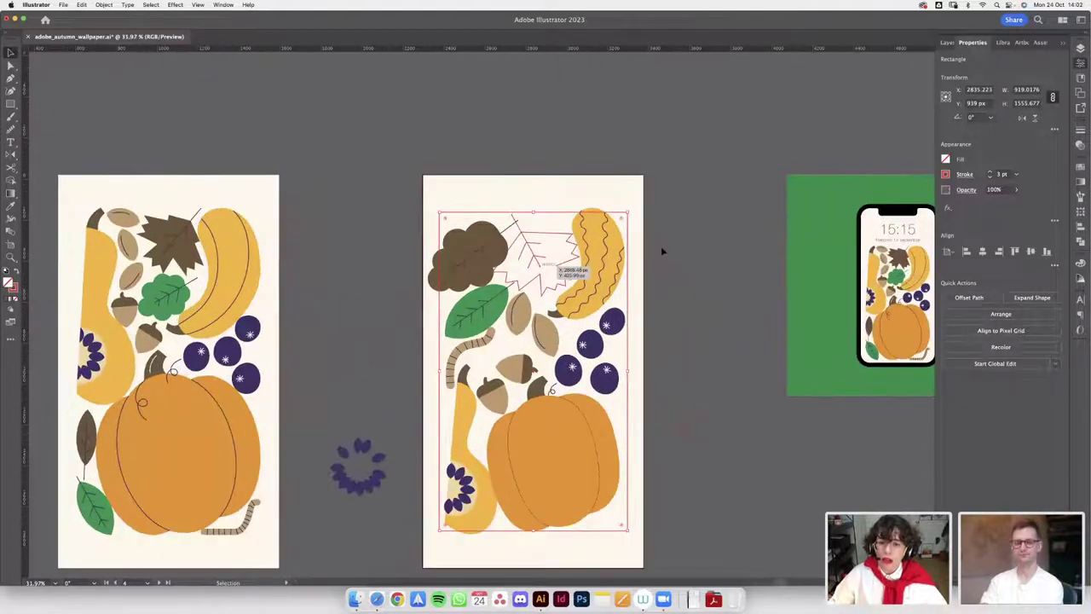
scroll(643, 263, up, 4)
scroll(629, 254, down, 4)
scroll(670, 324, down, 5)
scroll(670, 324, left, 2)
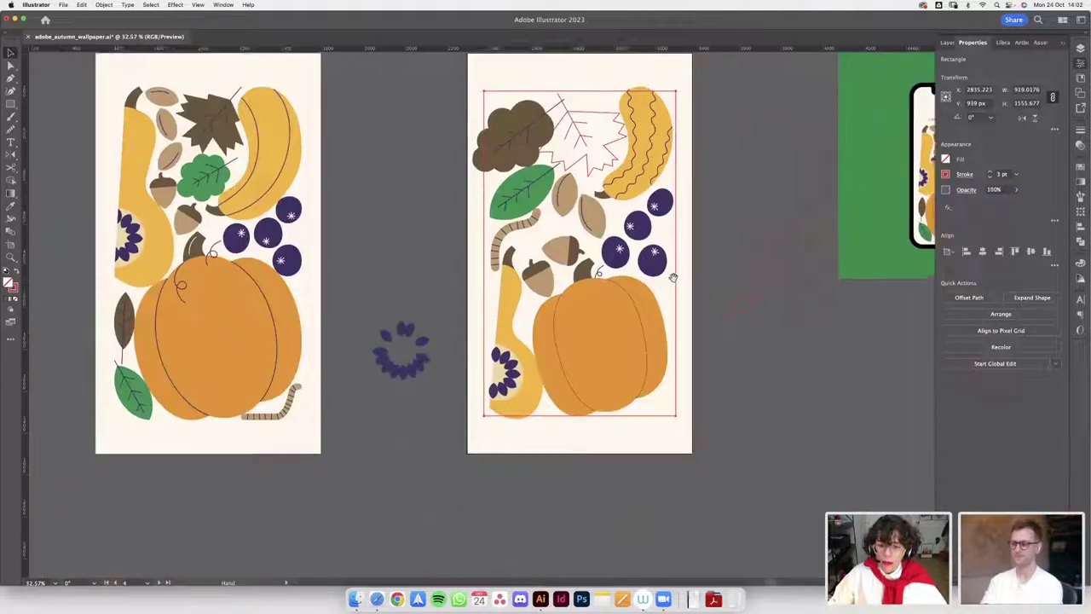
scroll(568, 345, left, 2)
scroll(569, 345, down, 1)
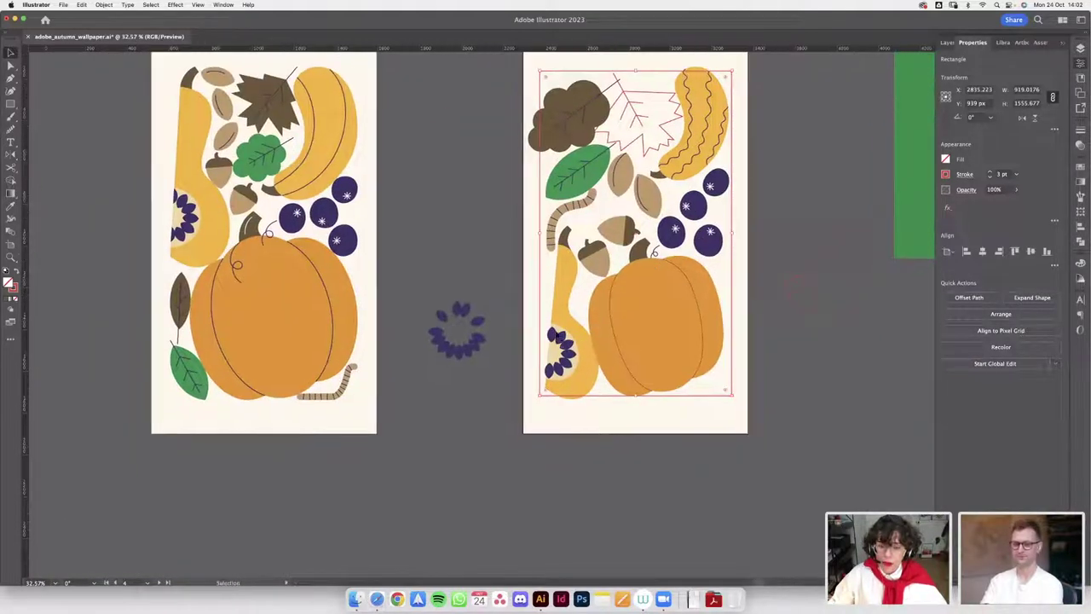
scroll(610, 311, left, 2)
scroll(610, 311, right, 4)
scroll(610, 311, up, 2)
scroll(482, 209, up, 4)
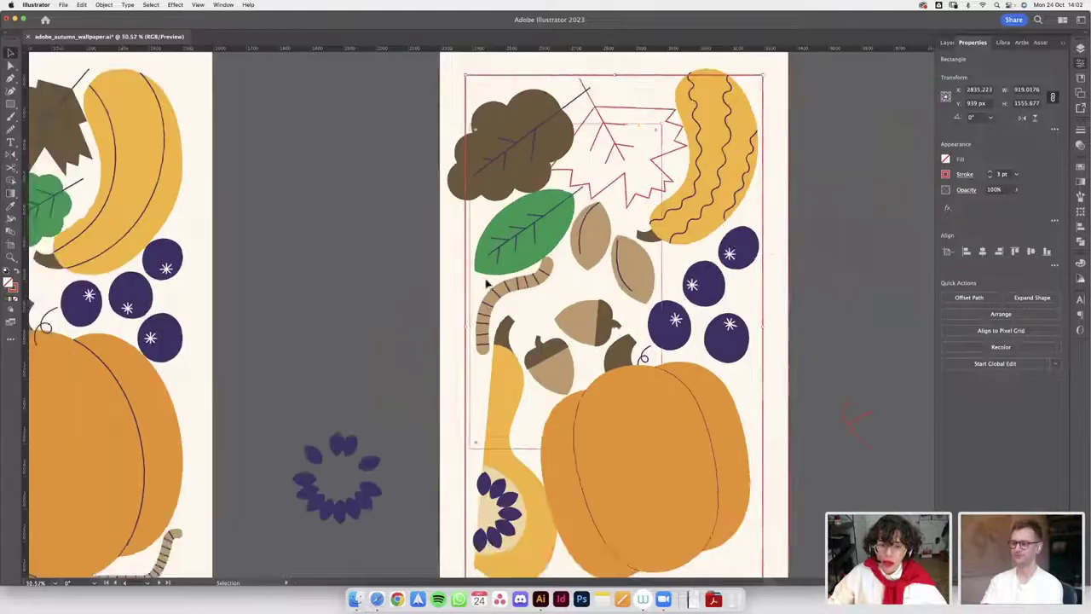
- Move the brown lobed leaf group inside the margin frame and align its left edge to the frame's left edge
click(486, 326)
scroll(512, 281, up, 2)
scroll(477, 247, up, 3)
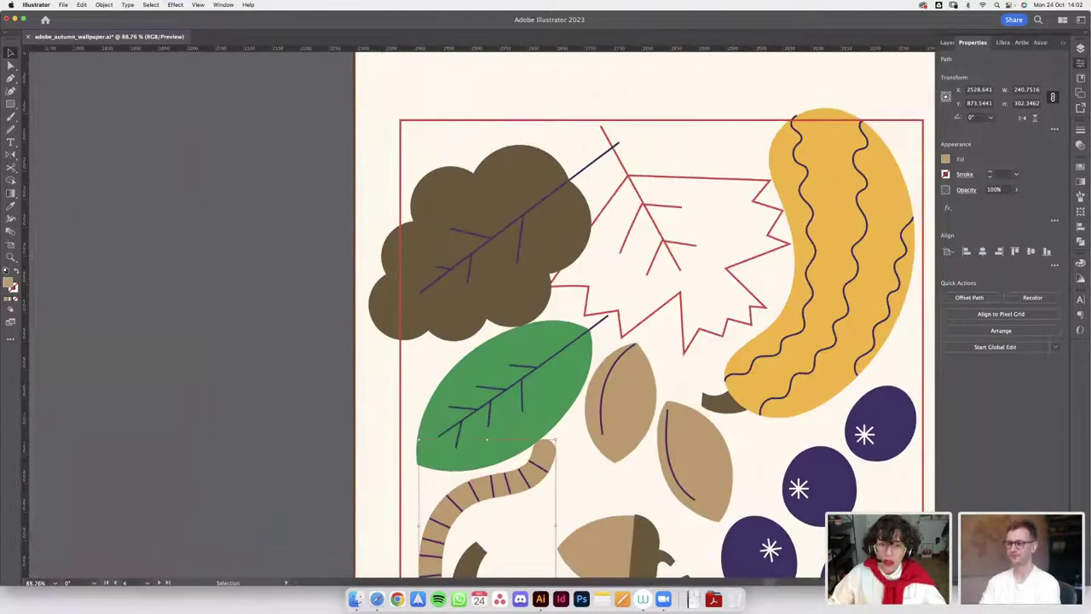
click(456, 220)
drag(456, 227, 488, 203)
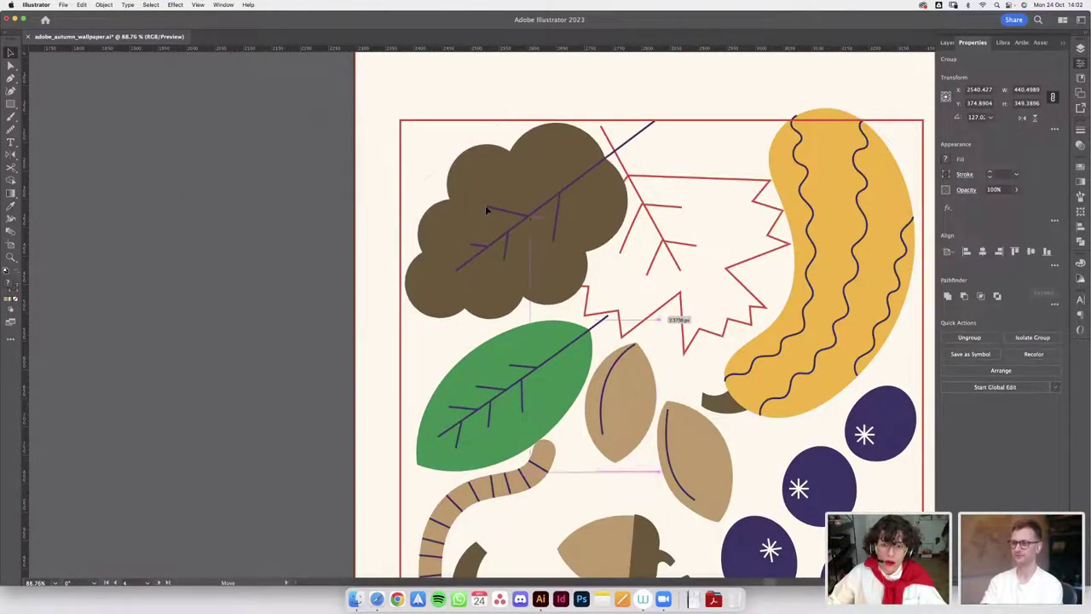
key(super+a)
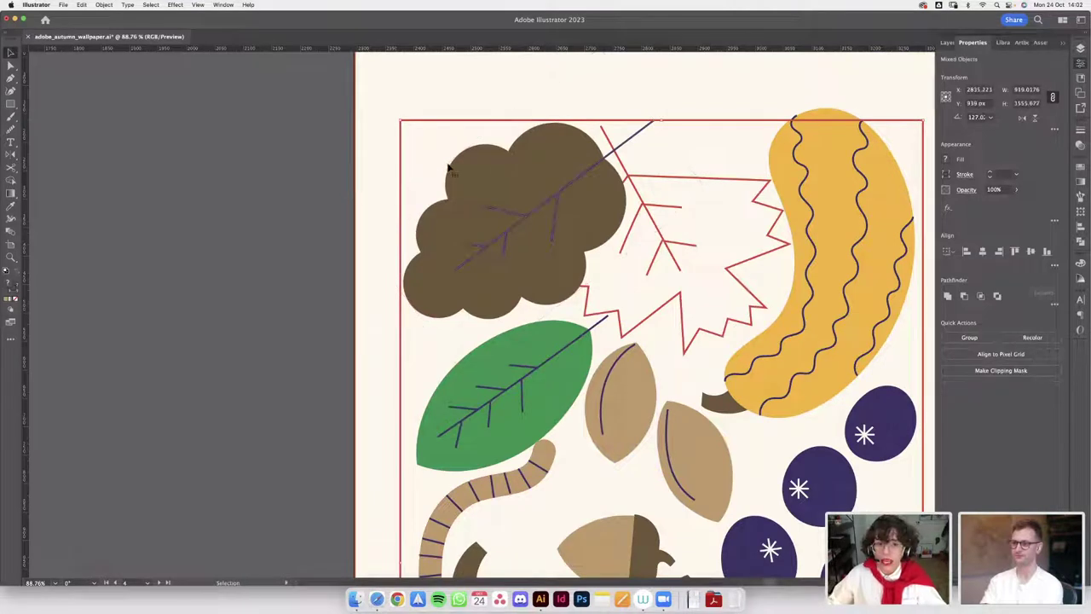
click(966, 252)
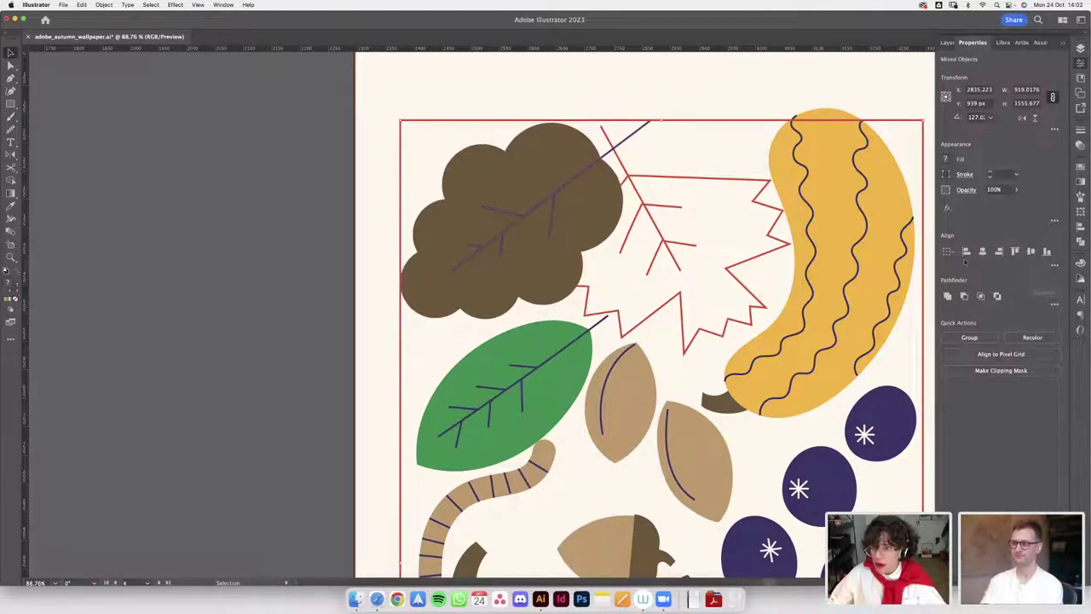
- Dismiss the Display Toggle reminder and save the document
right_click(335, 214)
click(298, 249)
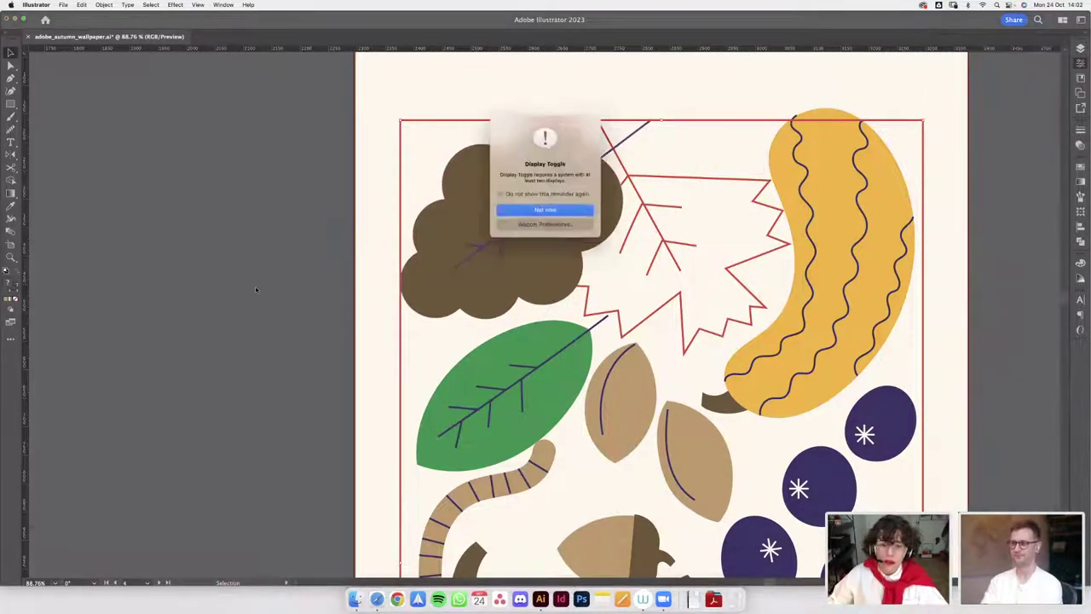
key(Return)
scroll(246, 276, down, 3)
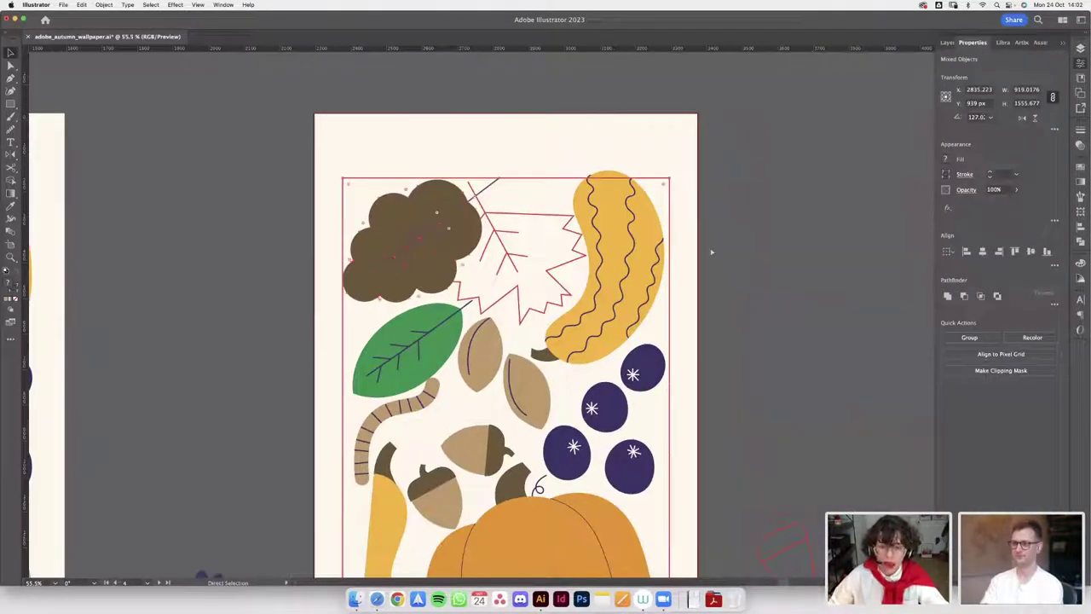
scroll(741, 179, down, 2)
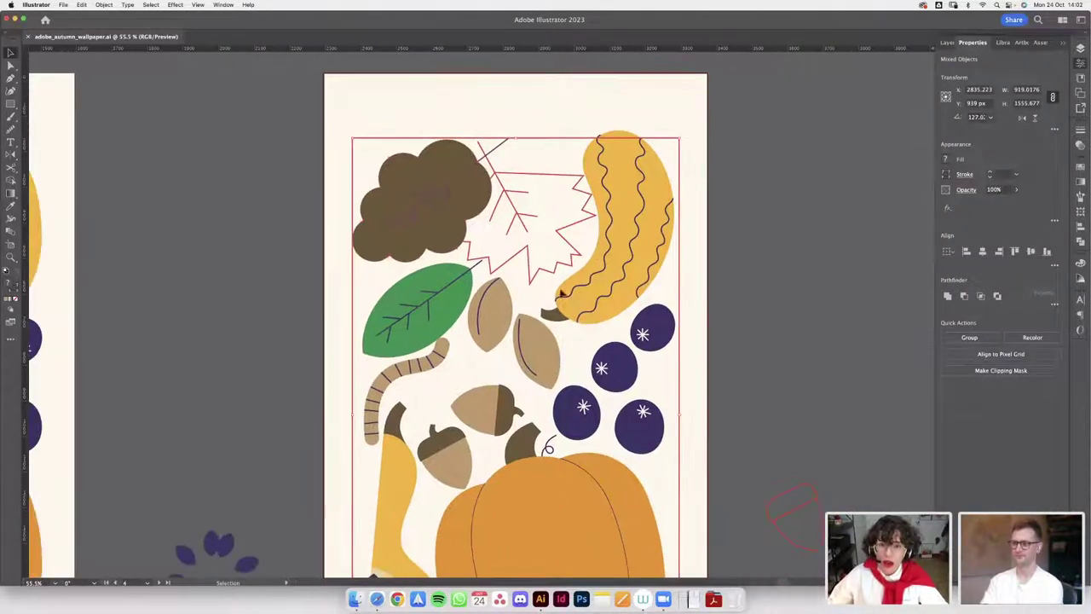
- Try to group the yellow wavy-striped gourd's parts and rotate the group counter-clockwise
click(555, 324)
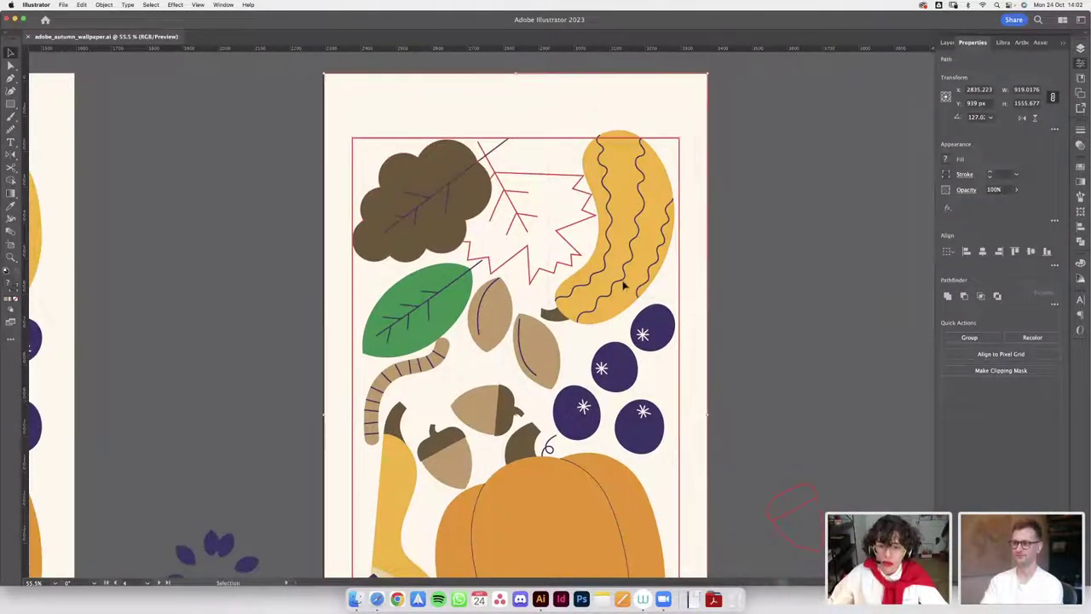
shift+click(677, 215)
shift+click(548, 175)
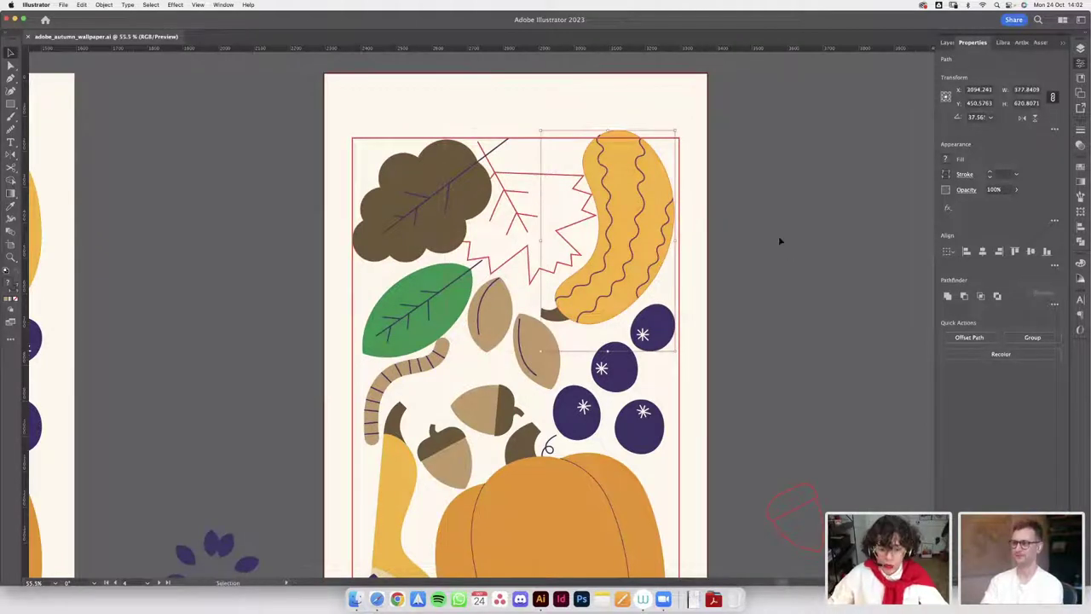
key(super+g)
alt+scroll(679, 128, up, 2)
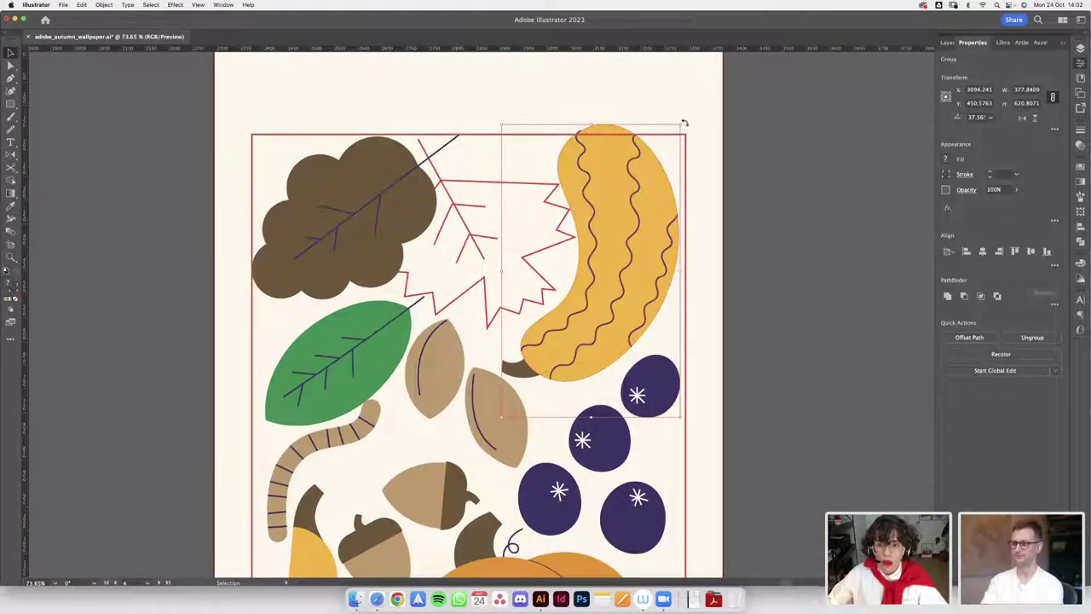
mouse_move(685, 122)
mouse_down()
mouse_move(656, 120)
mouse_move(665, 126)
mouse_up()
key(super+z)
shift+click(678, 383)
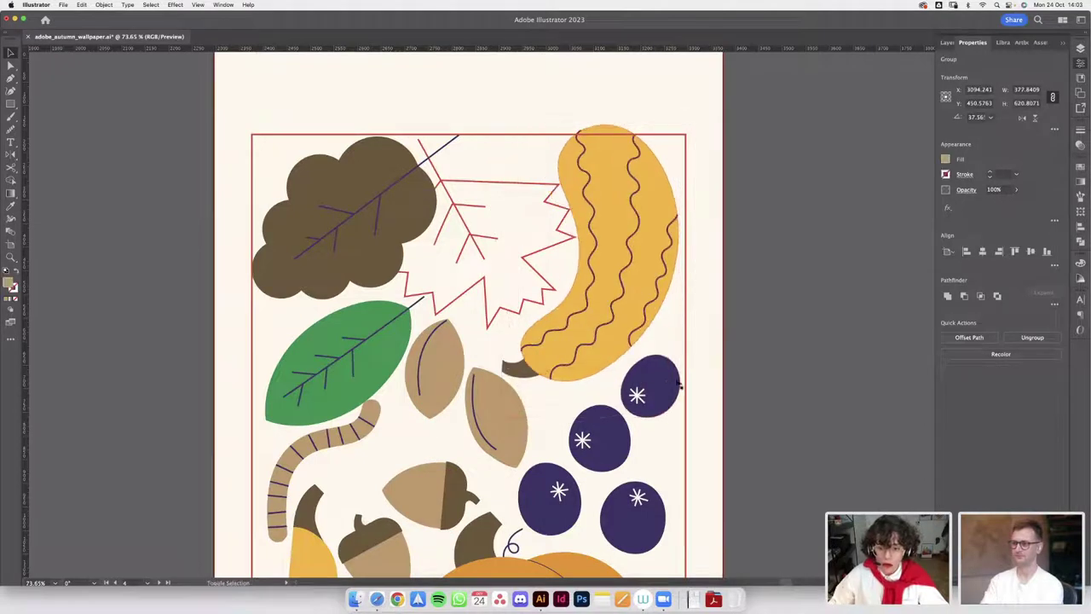
click(631, 358)
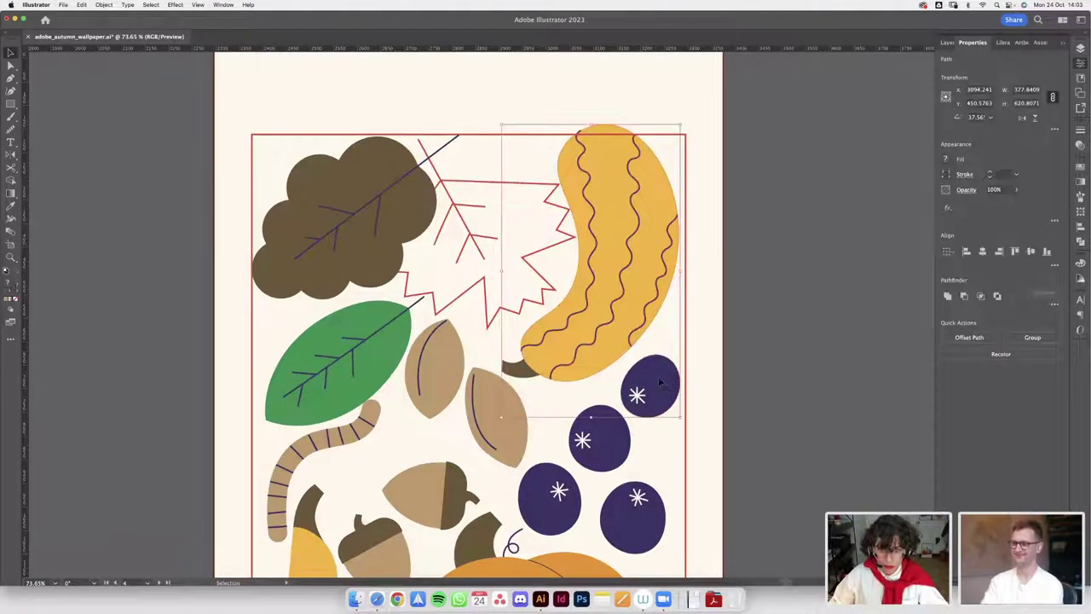
click(804, 358)
- Group the yellow gourd's body, wavy stripes and brown stem, leaving out the berry, background and frames
click(630, 327)
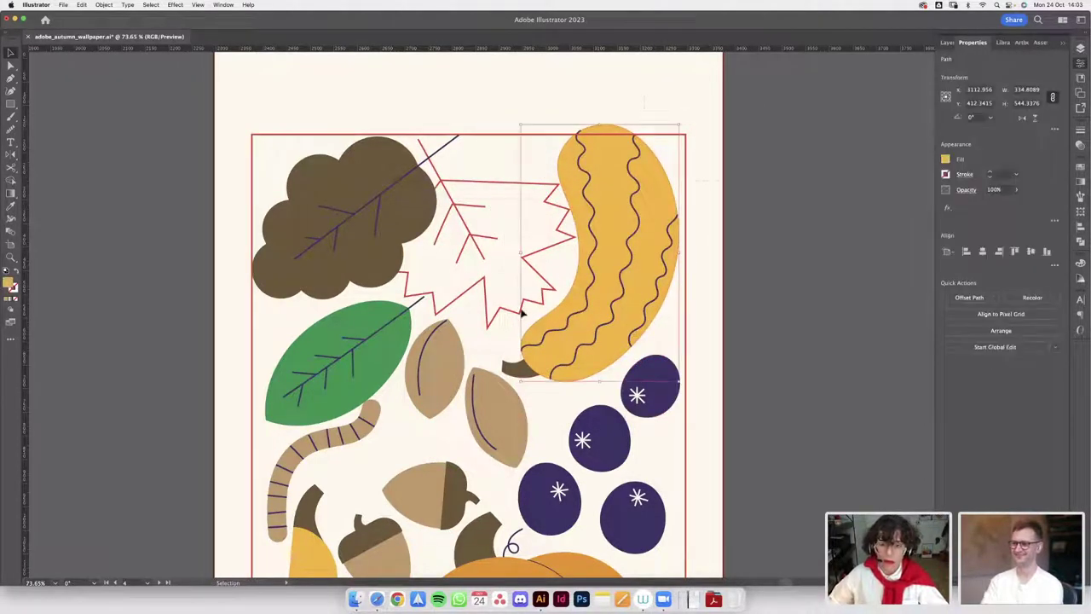
shift+click(571, 387)
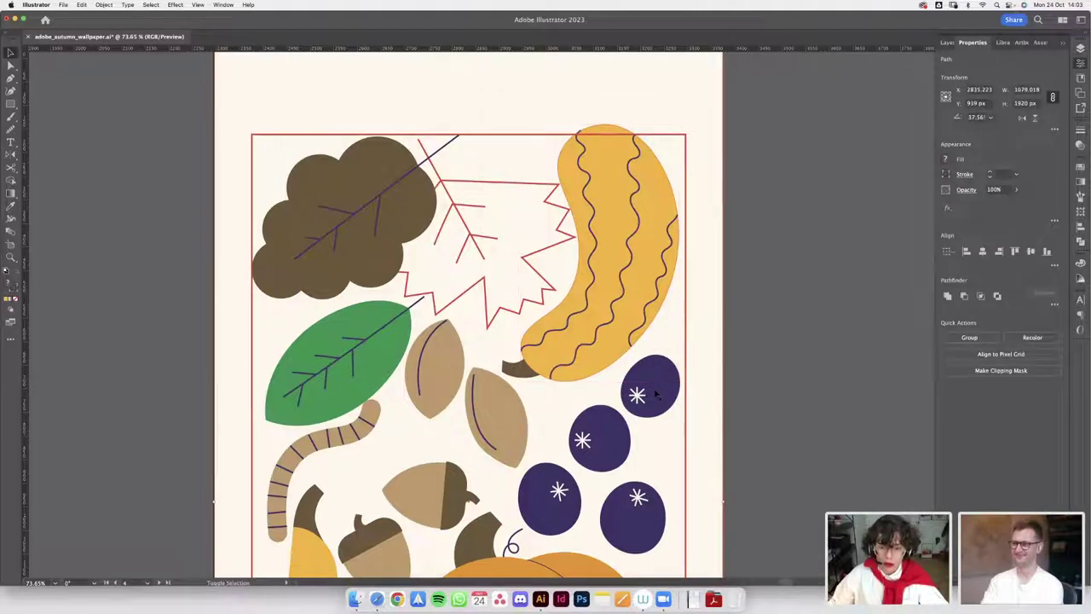
shift+click(702, 278)
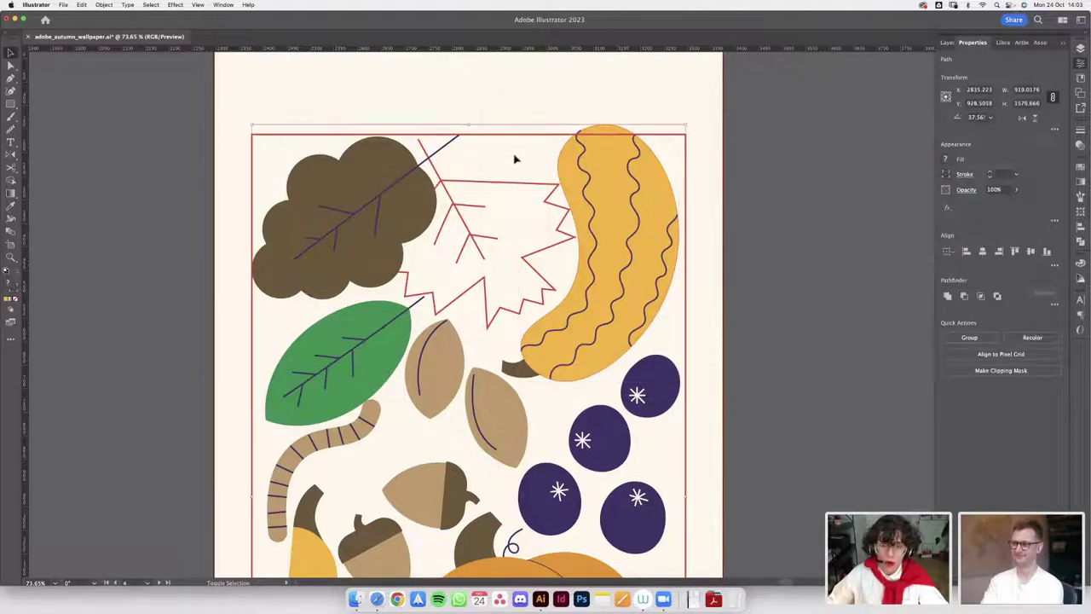
shift+click(469, 135)
shift+click(460, 185)
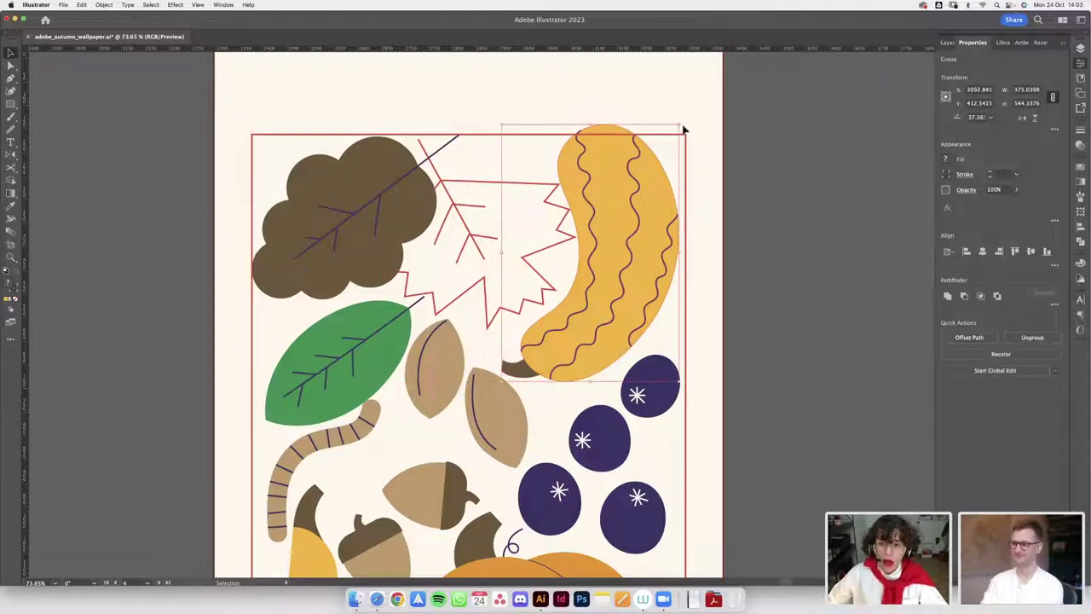
- Rotate the gourd group slightly counter-clockwise and fit it into the margin frame's upper-right corner
drag(683, 122, 647, 118)
drag(611, 162, 617, 172)
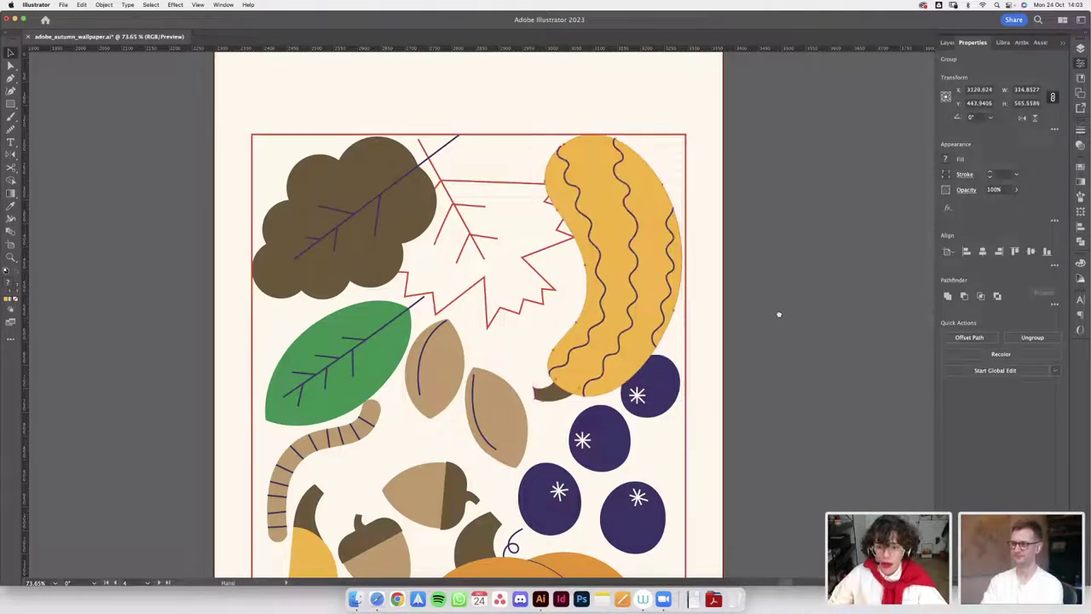
scroll(777, 314, down, 2)
scroll(672, 208, up, 3)
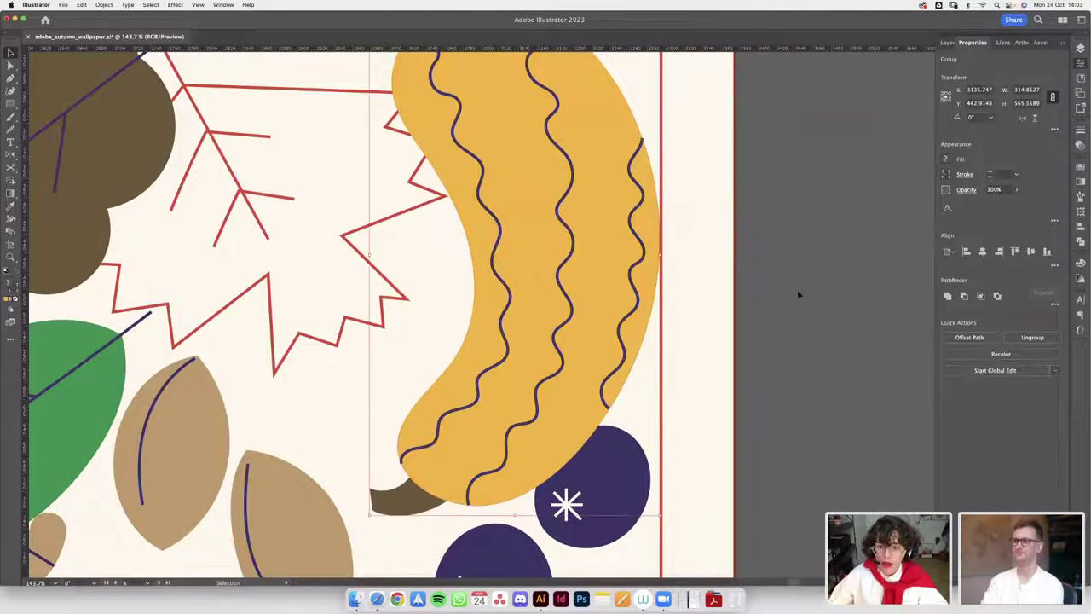
scroll(768, 247, down, 2)
- Group the berry beneath the wavy-striped gourd with its star and move it clear of the gourd, against the frame's right edge
scroll(737, 191, down, 4)
scroll(737, 191, right, 1)
click(607, 271)
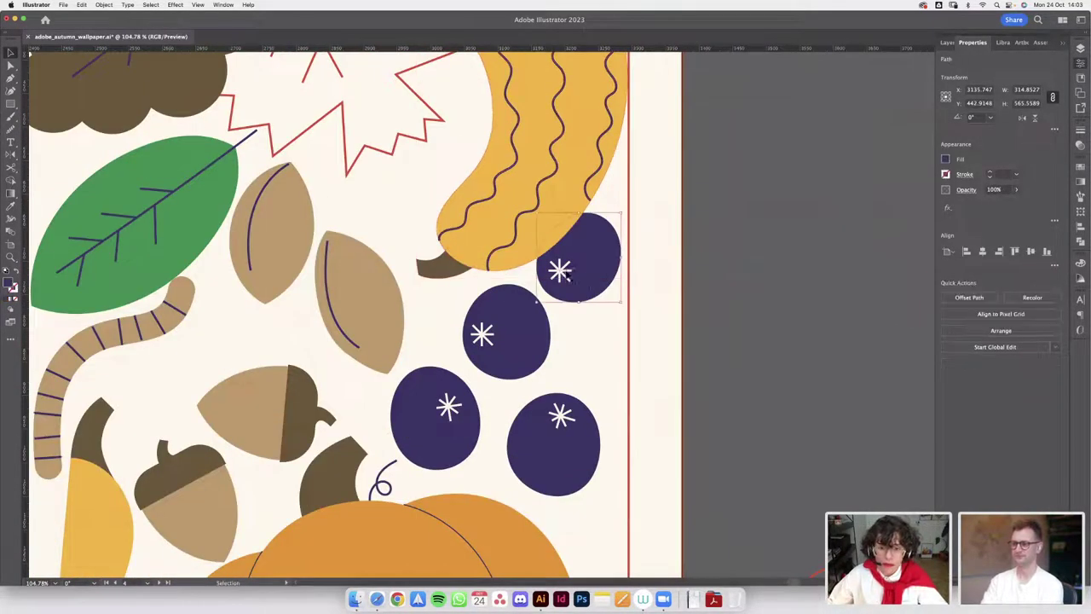
drag(561, 301, 561, 301)
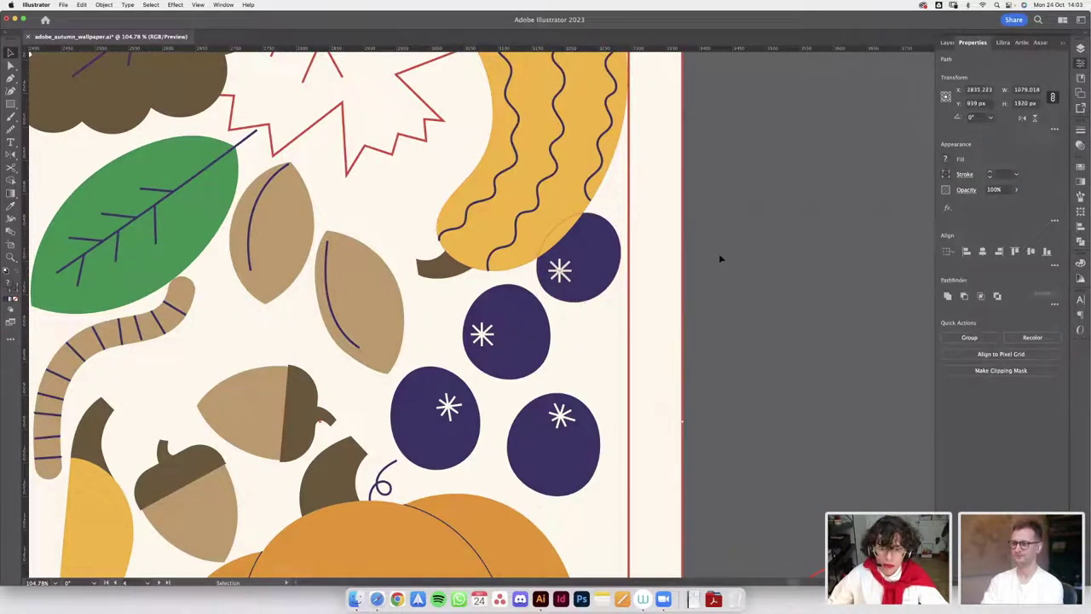
click(562, 271)
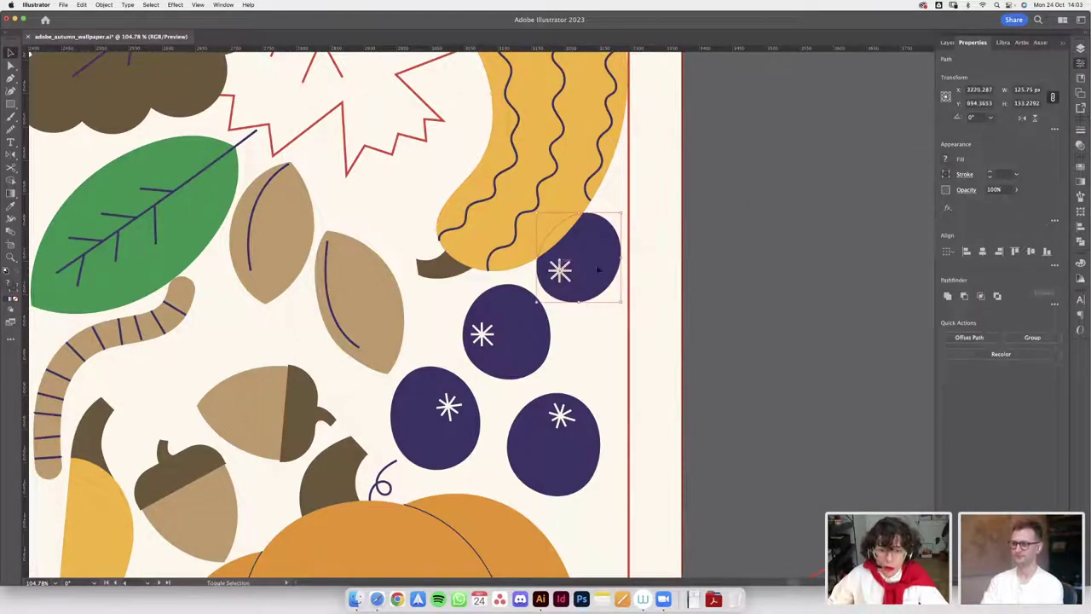
mouse_move(597, 242)
mouse_down()
mouse_move(601, 266)
mouse_move(601, 256)
mouse_up()
- Group the lowest berry with its star and move it down to rest between the pumpkin's shoulder and the right margin
scroll(601, 257, down, 3)
click(622, 345)
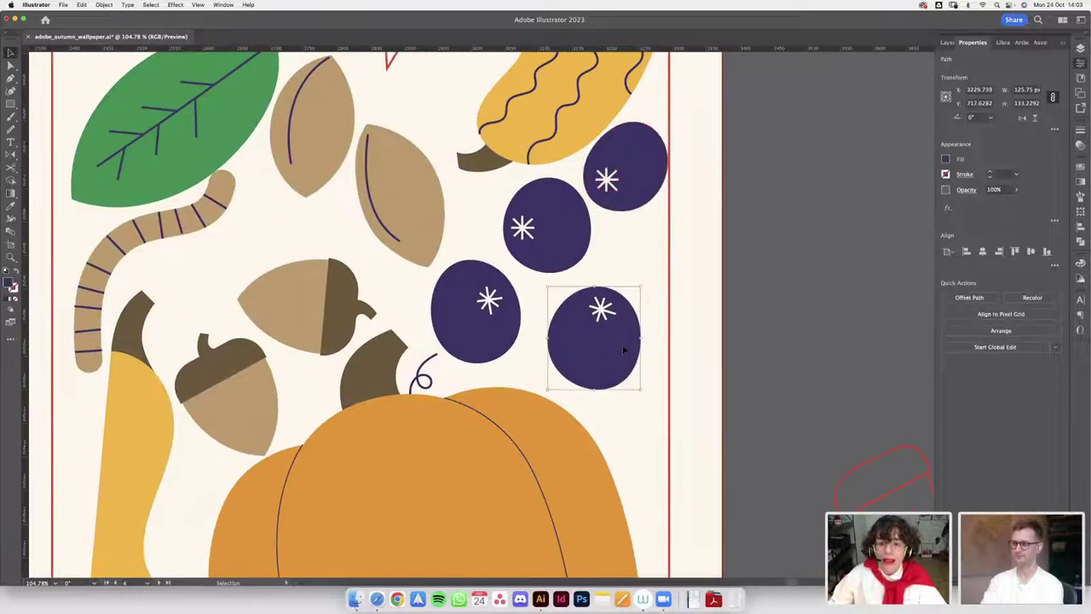
click(725, 271)
drag(643, 273, 624, 395)
key(super+g)
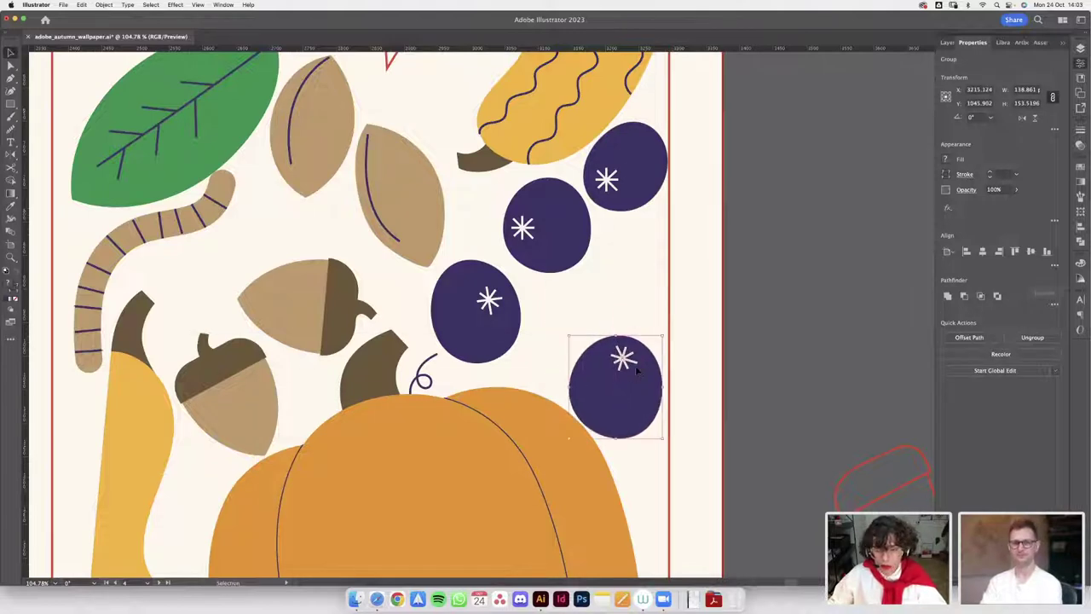
- Group the middle berry with its star and move it into the gap between the upper and lower right-hand berries
scroll(617, 376, down, 5)
scroll(645, 289, right, 1)
scroll(622, 309, up, 2)
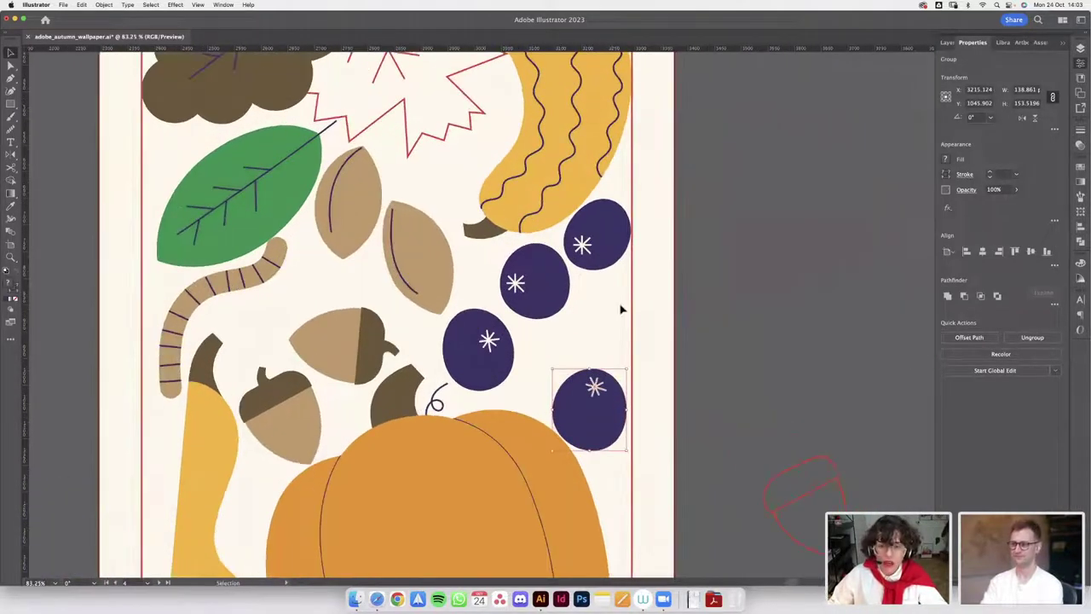
click(497, 311)
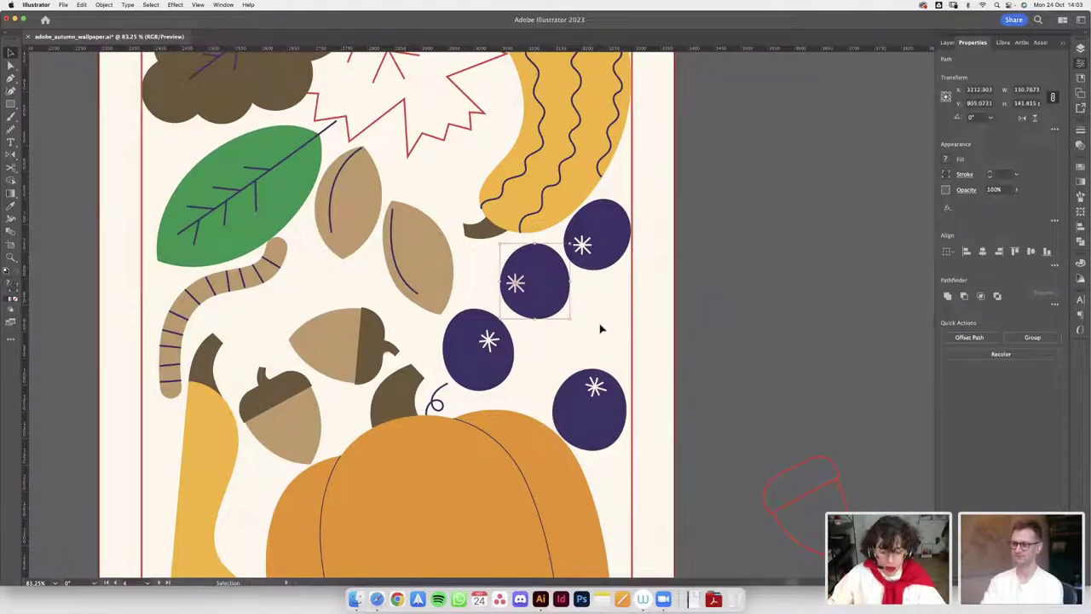
drag(555, 297, 577, 326)
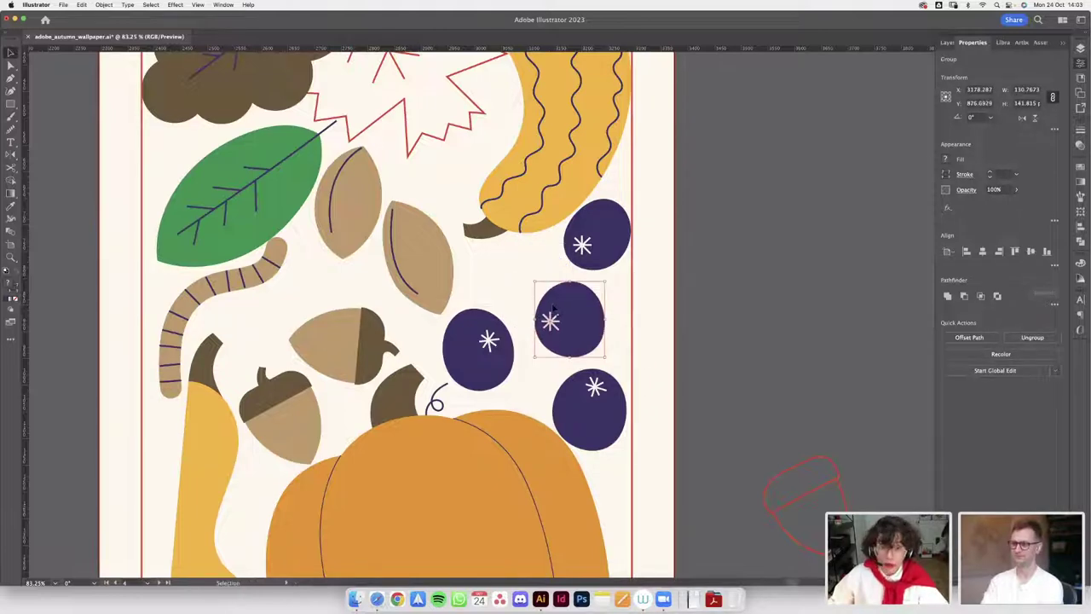
- Group the leftmost berry with its star and move it closer to the other berries above the pumpkin
scroll(553, 307, down, 5)
scroll(563, 309, up, 3)
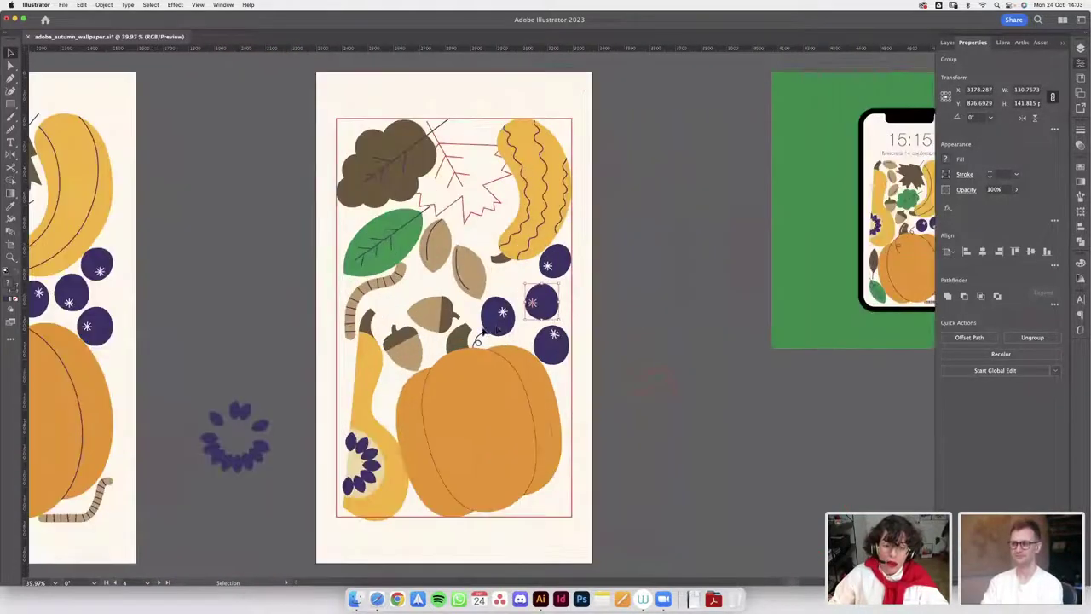
scroll(508, 325, up, 3)
click(497, 303)
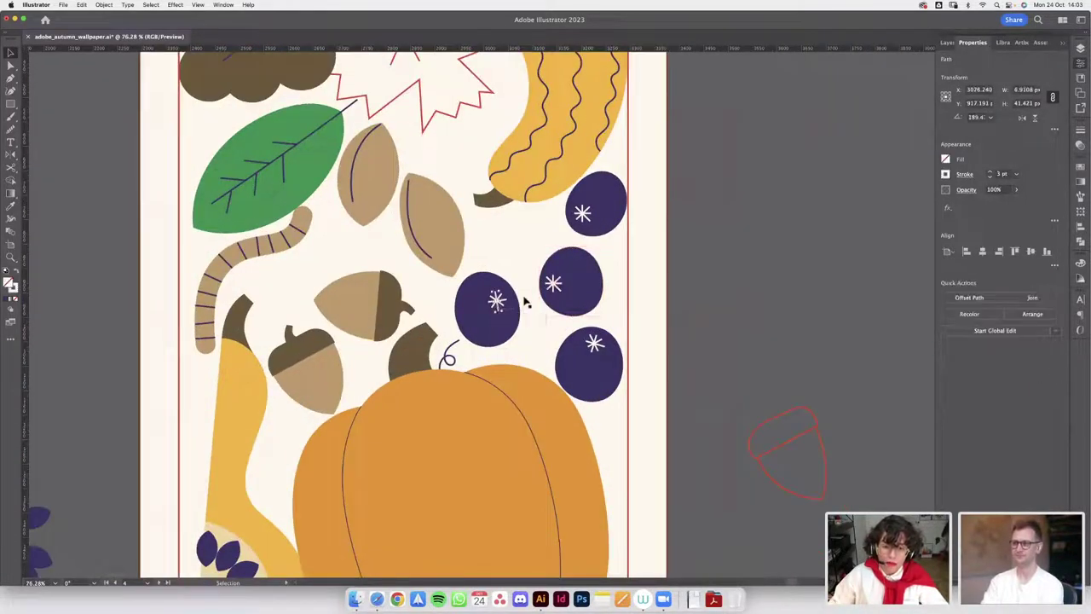
click(485, 318)
drag(498, 331, 516, 335)
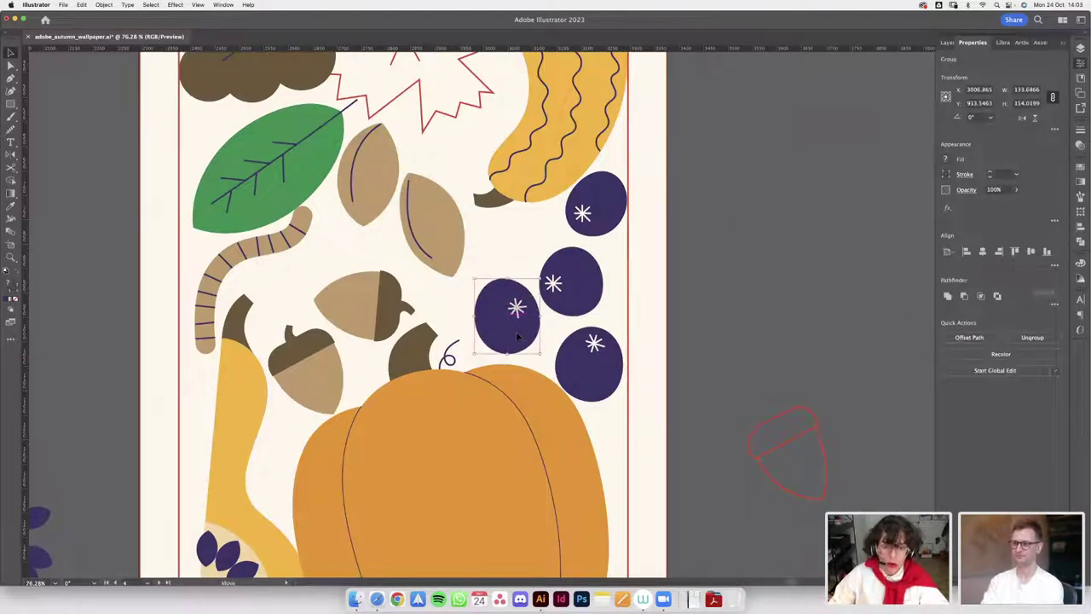
- Fine-tune the berry cluster's spacing and align the uppermost berry with the frame's right edge
scroll(516, 336, down, 3)
scroll(651, 271, up, 3)
scroll(611, 300, up, 2)
drag(617, 302, 625, 308)
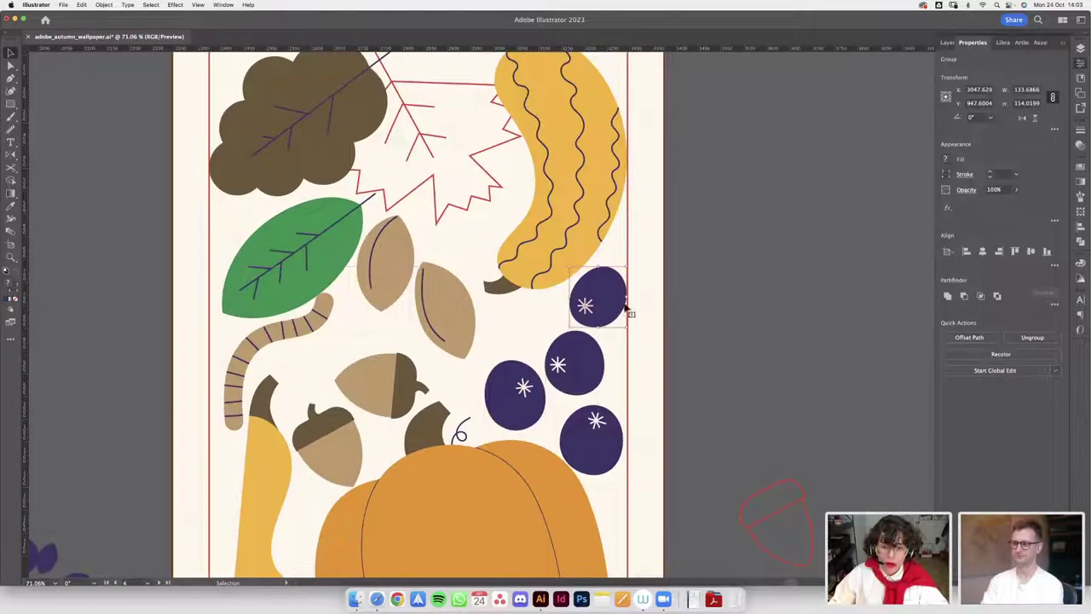
scroll(624, 308, down, 4)
scroll(517, 360, up, 4)
- Group the halved gourd's yellow body, pale flesh, seeds and brown stem, leaving out the background and frames
click(533, 361)
scroll(519, 382, down, 3)
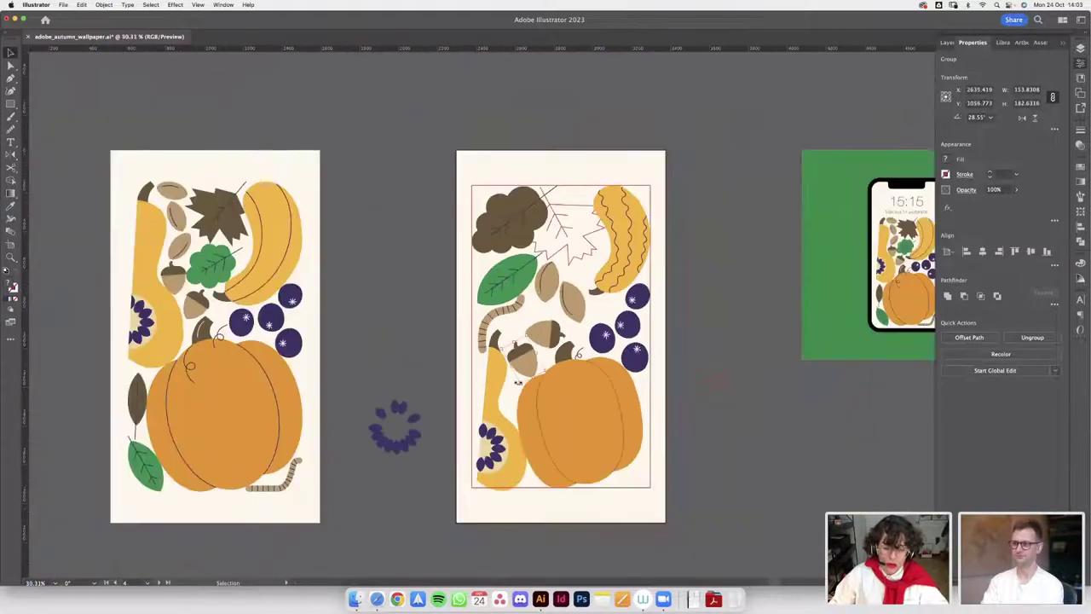
drag(518, 382, 610, 315)
scroll(595, 327, up, 3)
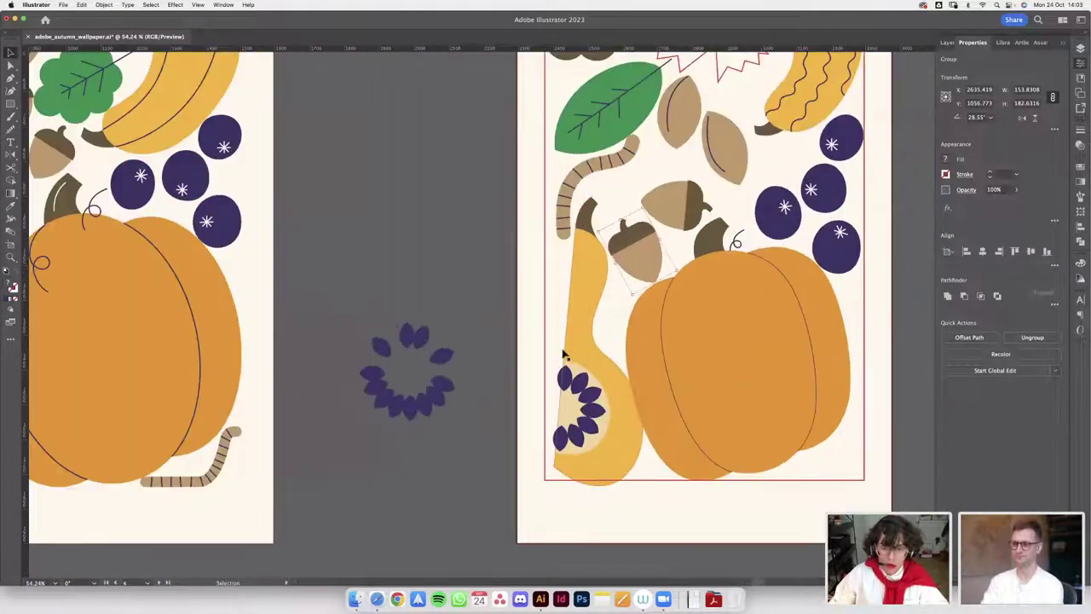
click(580, 265)
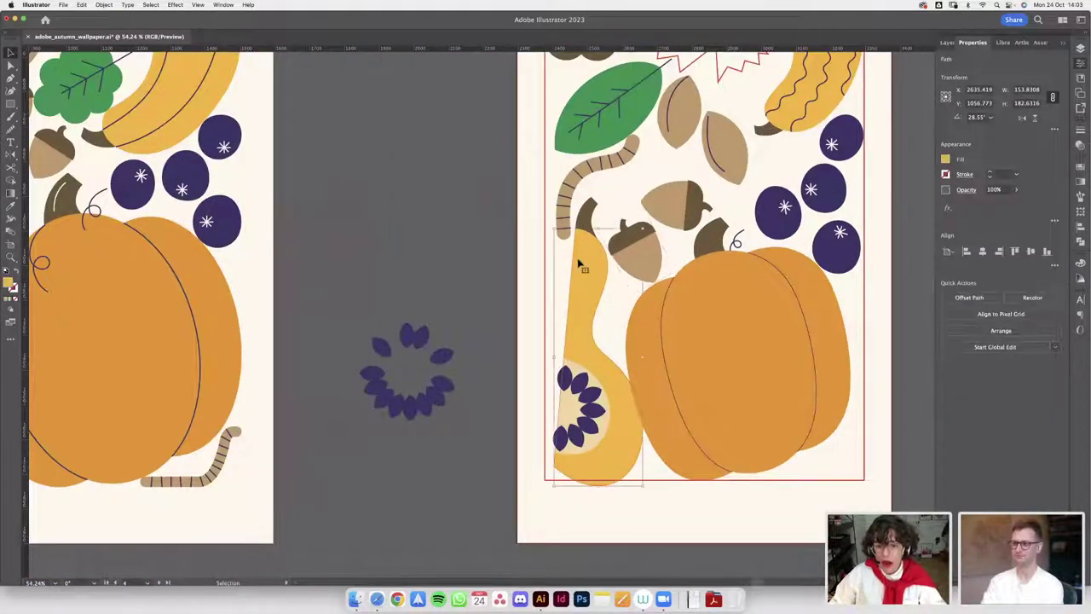
scroll(561, 395, up, 3)
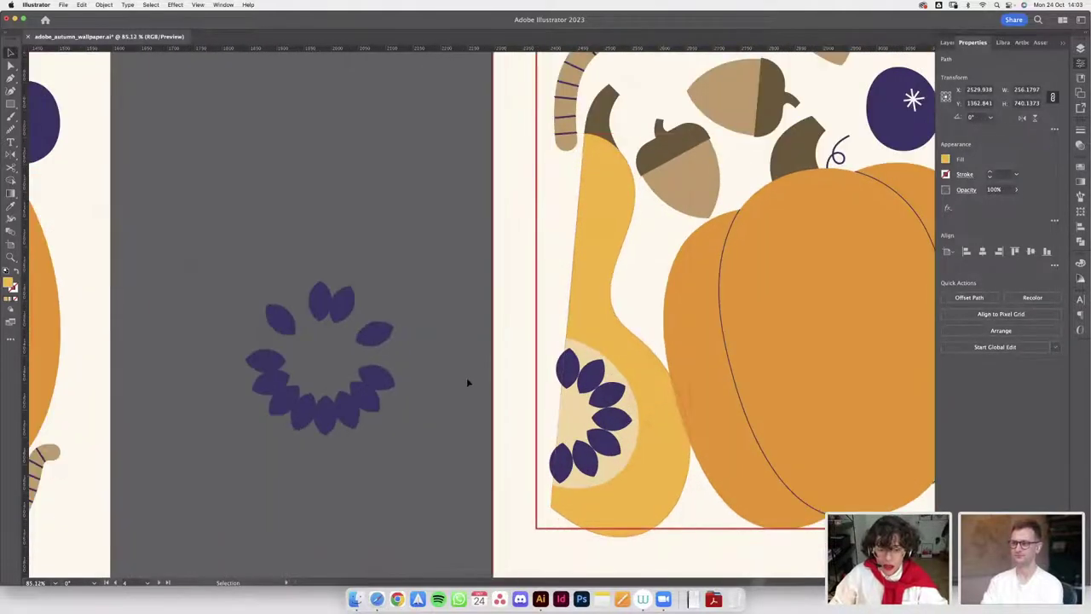
click(470, 380)
scroll(514, 341, down, 2)
click(612, 487)
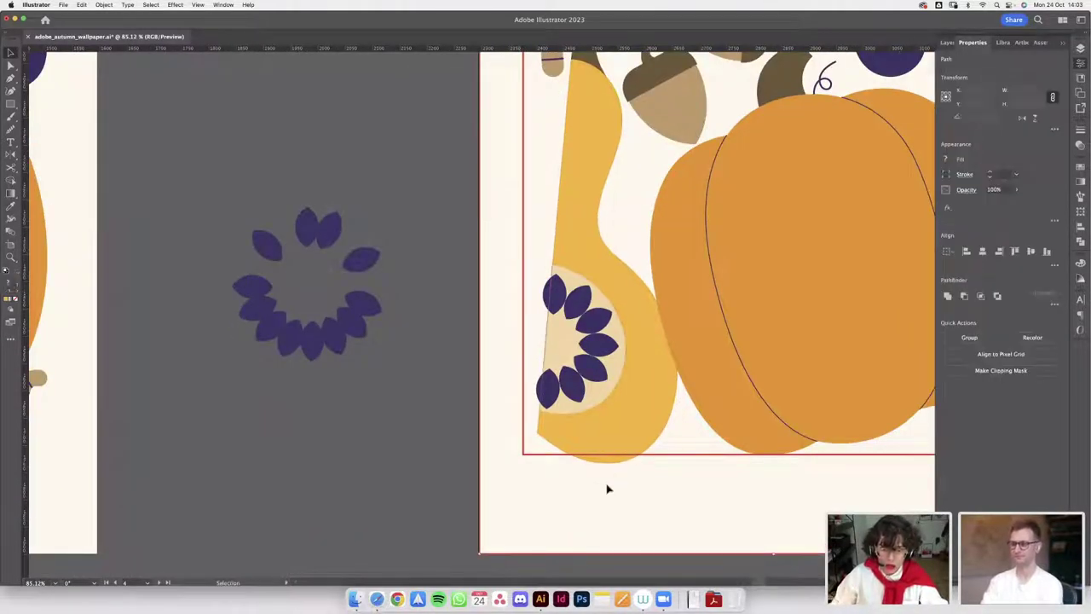
click(546, 260)
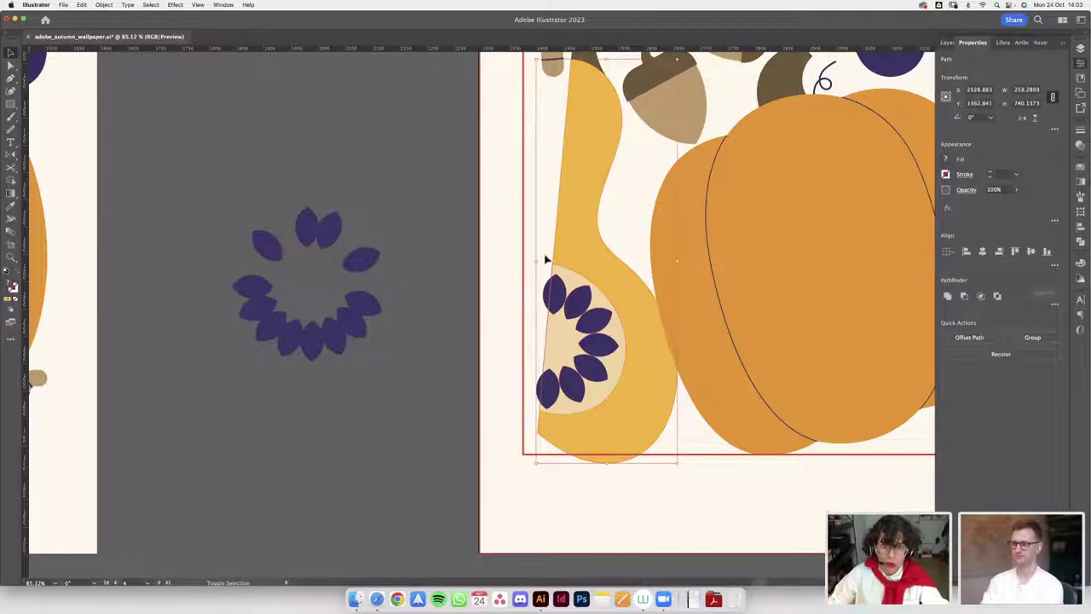
scroll(541, 258, up, 3)
shift+click(569, 145)
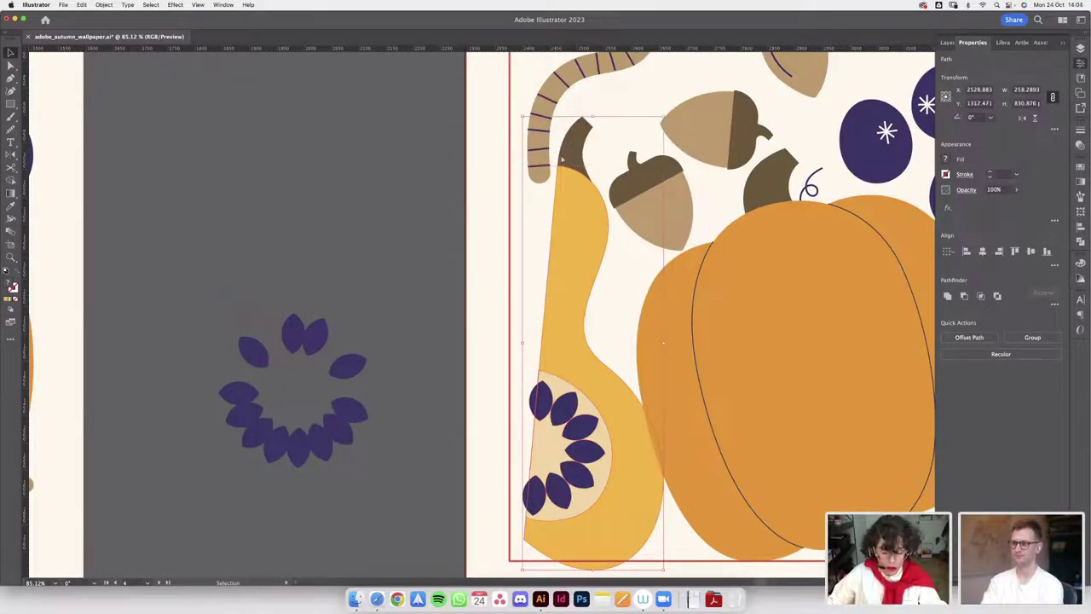
key(super+g)
- Rotate the halved gourd group slightly counter-clockwise and fit it into the margin frame's lower-left corner
scroll(575, 223, down, 3)
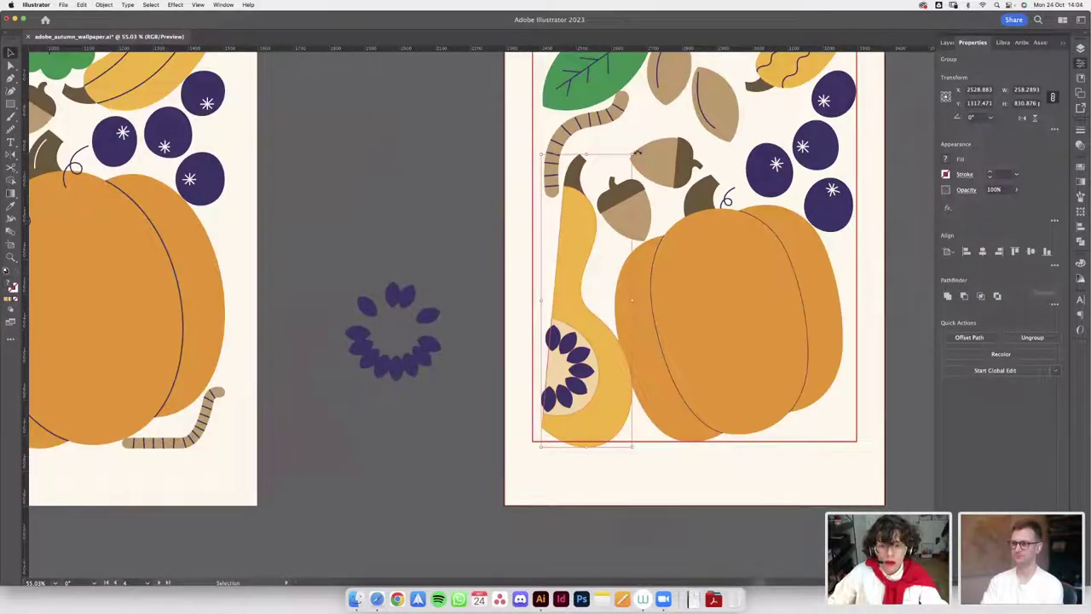
drag(572, 297, 546, 291)
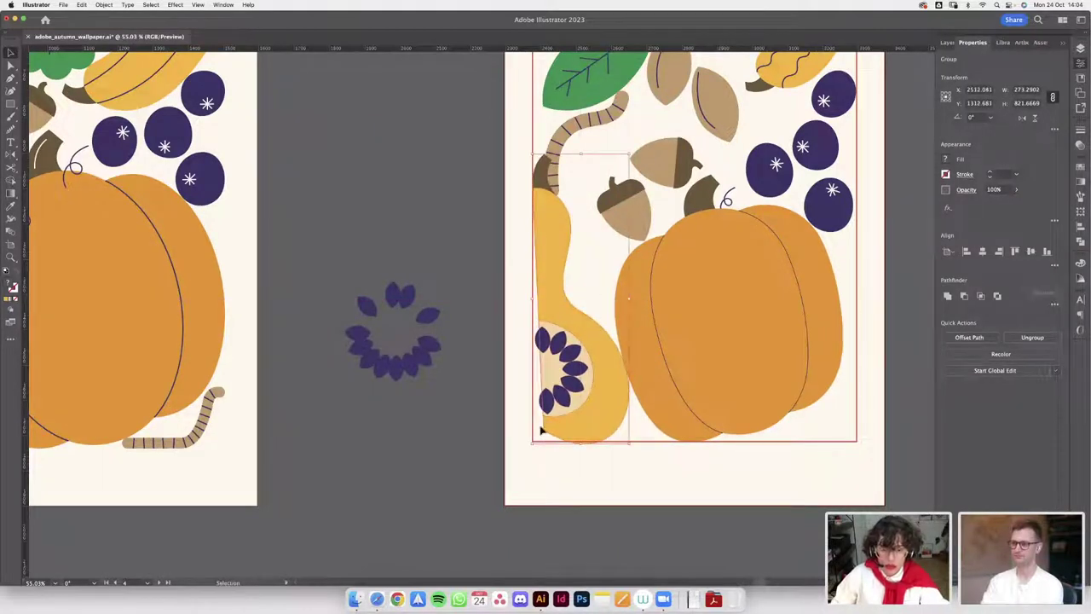
scroll(541, 430, up, 5)
drag(572, 431, 567, 429)
scroll(567, 429, down, 5)
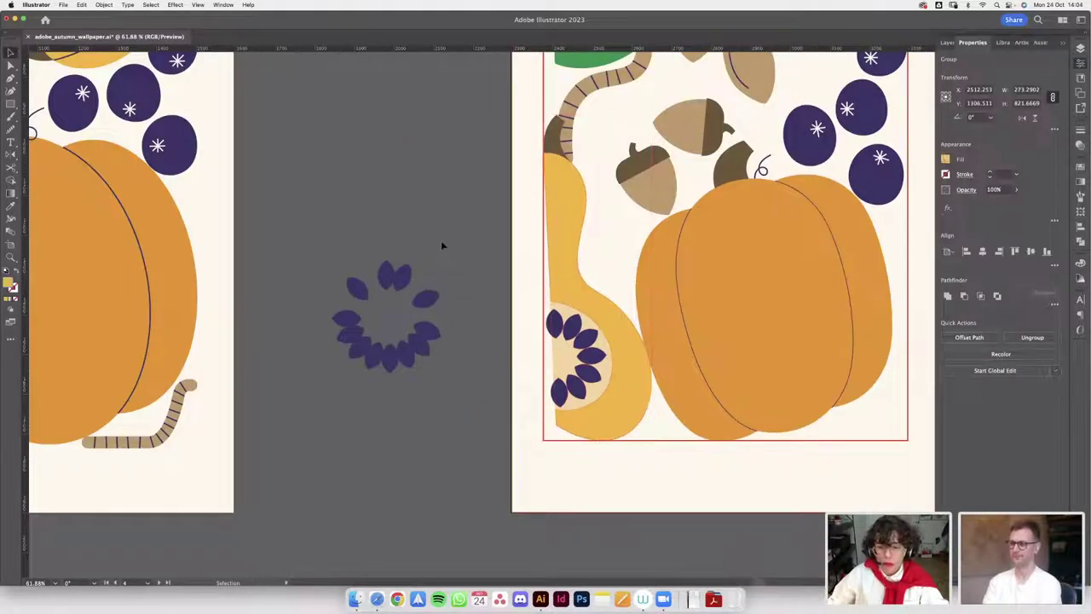
click(441, 245)
- Rotate the tilted acorn nearly upright and move it into the gap between the halved gourd's neck and the pumpkin
scroll(553, 267, down, 4)
scroll(511, 244, up, 4)
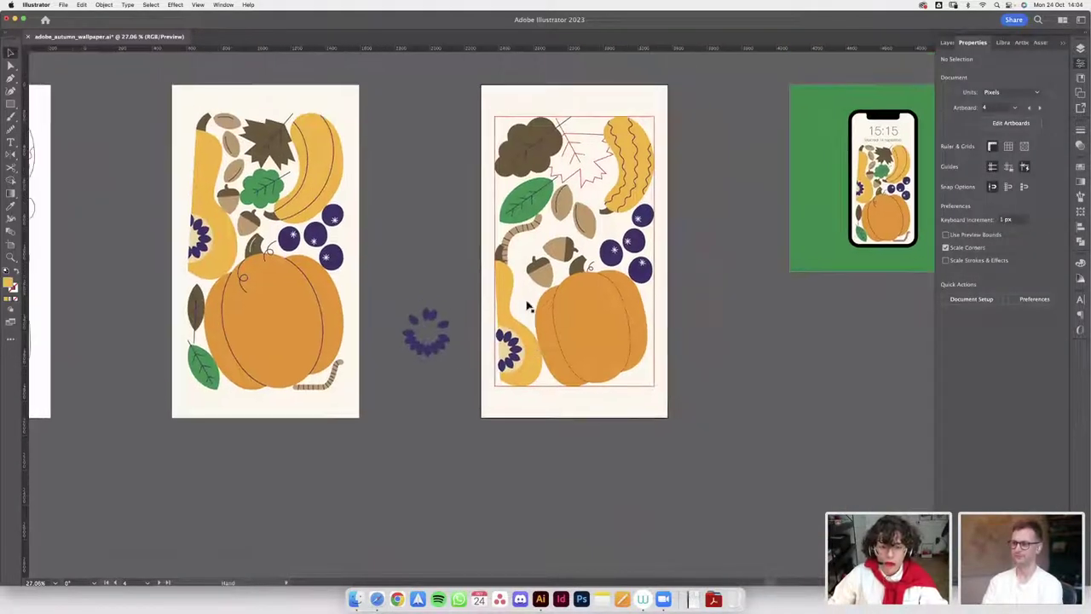
click(547, 240)
drag(546, 240, 540, 205)
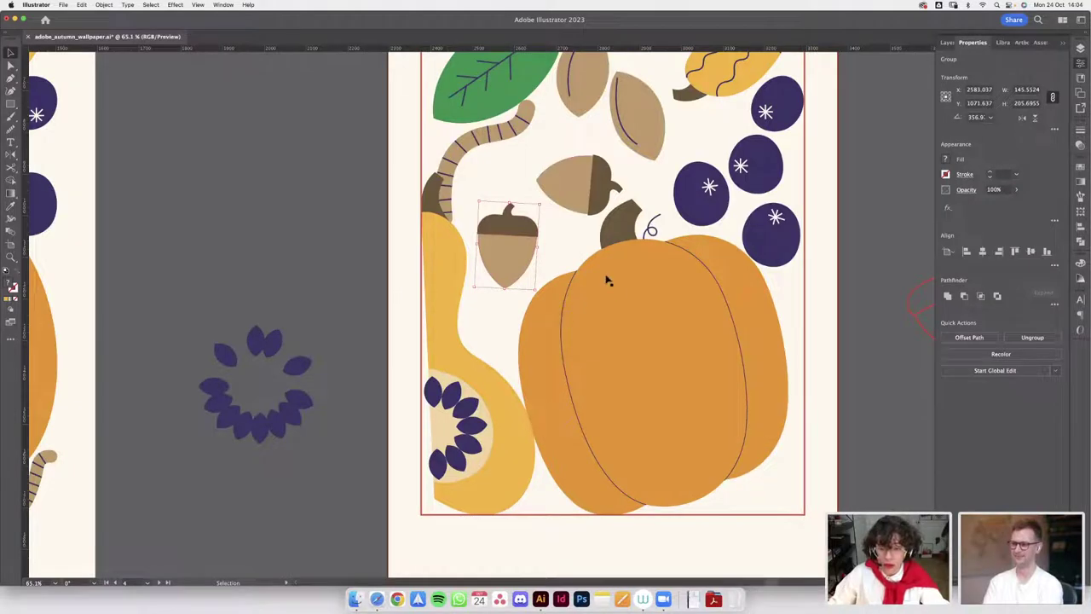
- Send the pumpkin's central orange segment backward so its curly tendrils and rib lines lie in front
scroll(553, 357, up, 3)
scroll(541, 456, down, 5)
scroll(578, 378, up, 8)
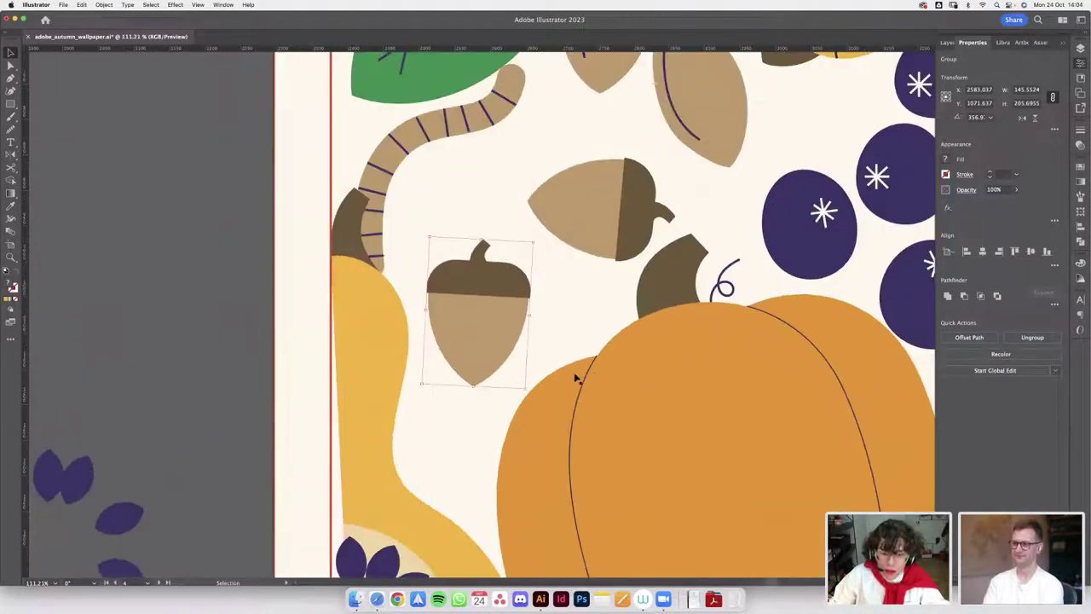
click(630, 348)
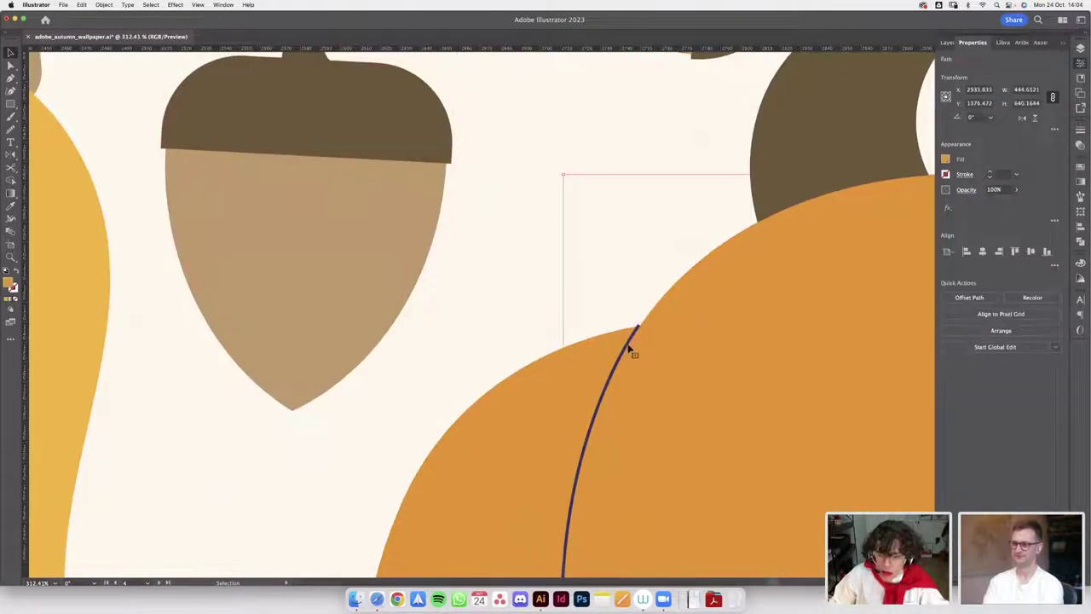
scroll(594, 347, down, 4)
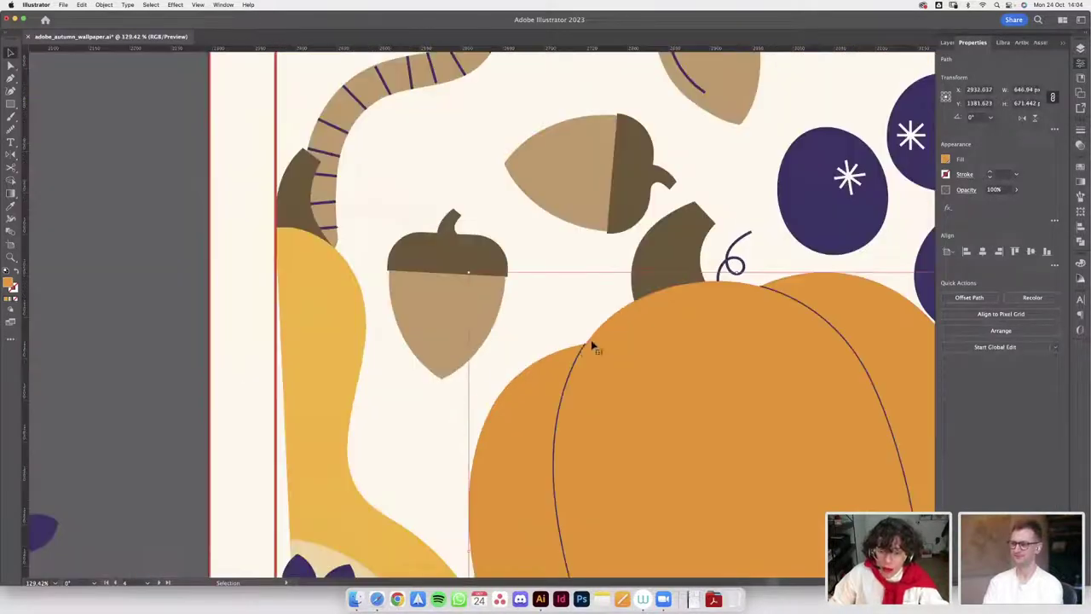
click(573, 297)
click(614, 345)
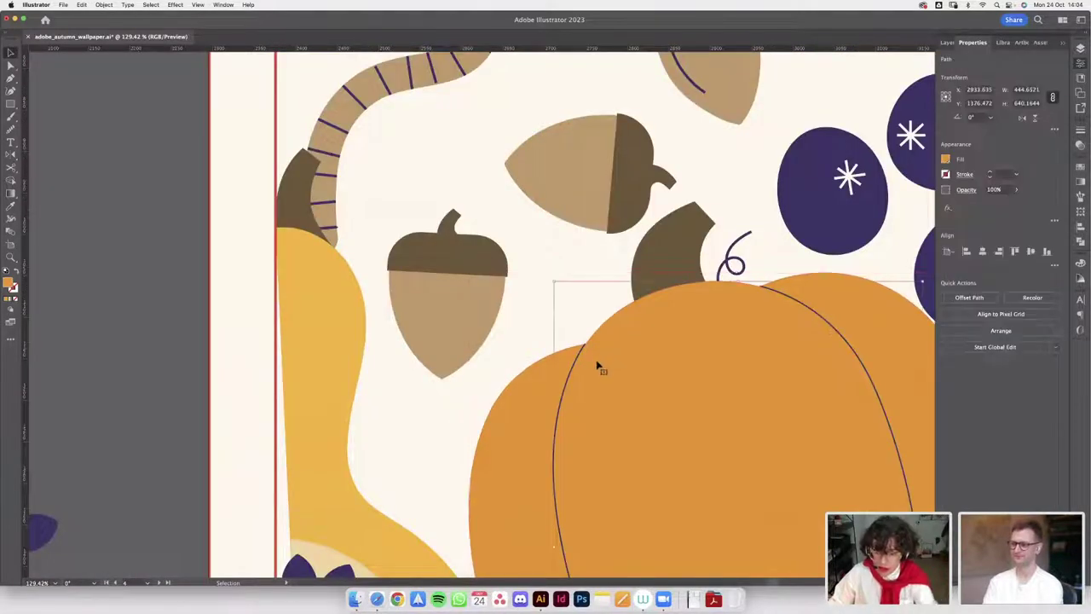
key(BackSpace)
scroll(579, 254, down, 5)
drag(530, 324, 603, 309)
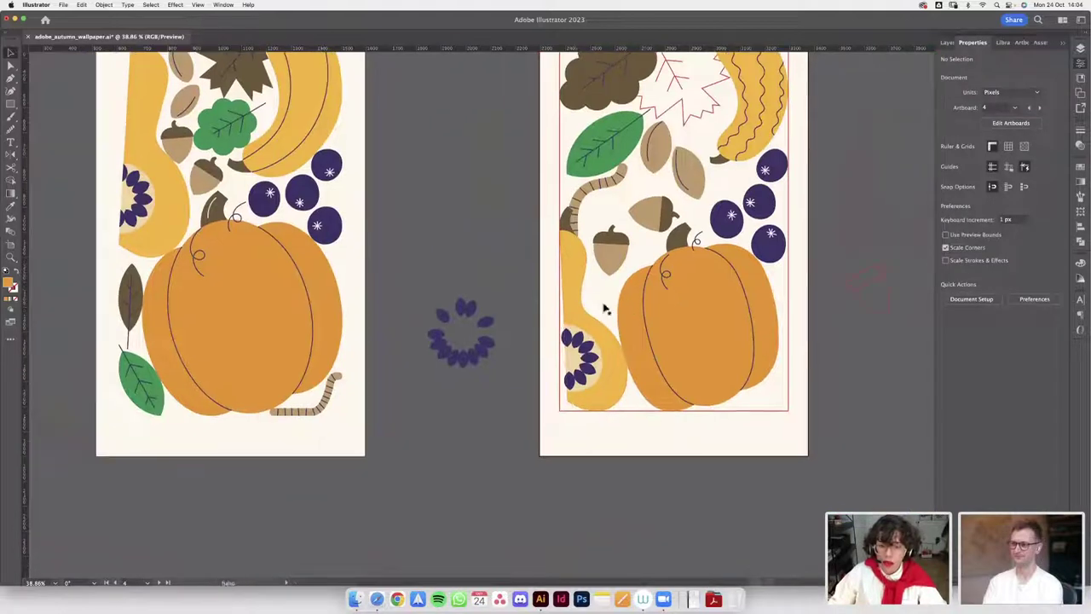
- Try to scale the upright acorn down slightly toward its tip
scroll(600, 269, up, 3)
click(621, 252)
scroll(687, 240, up, 3)
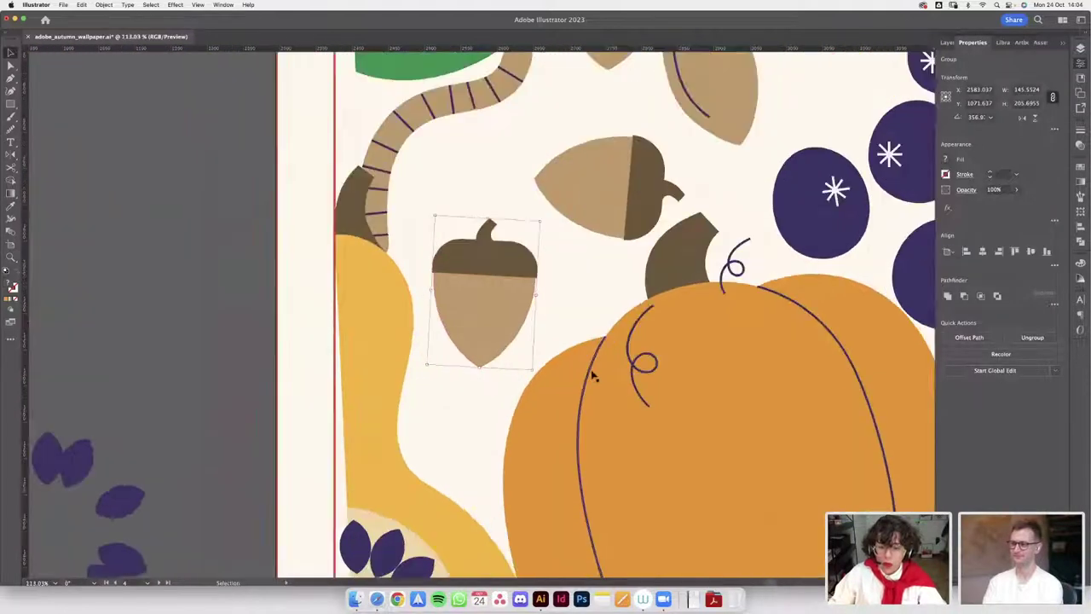
click(595, 380)
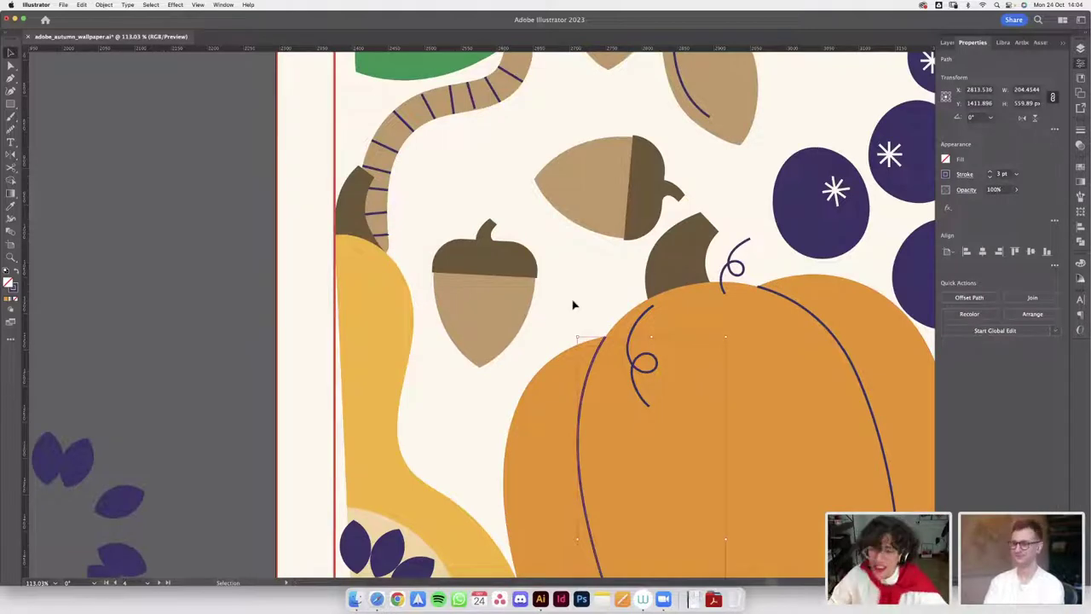
scroll(572, 304, up, 3)
click(419, 231)
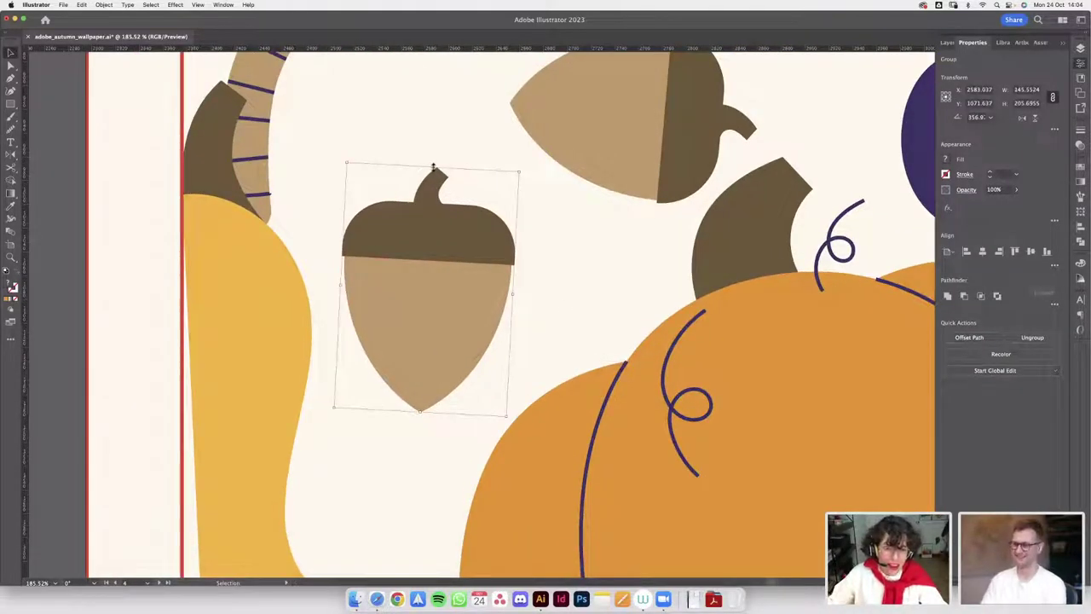
drag(433, 166, 440, 197)
scroll(439, 197, down, 3)
scroll(439, 197, down, 1)
key(z)
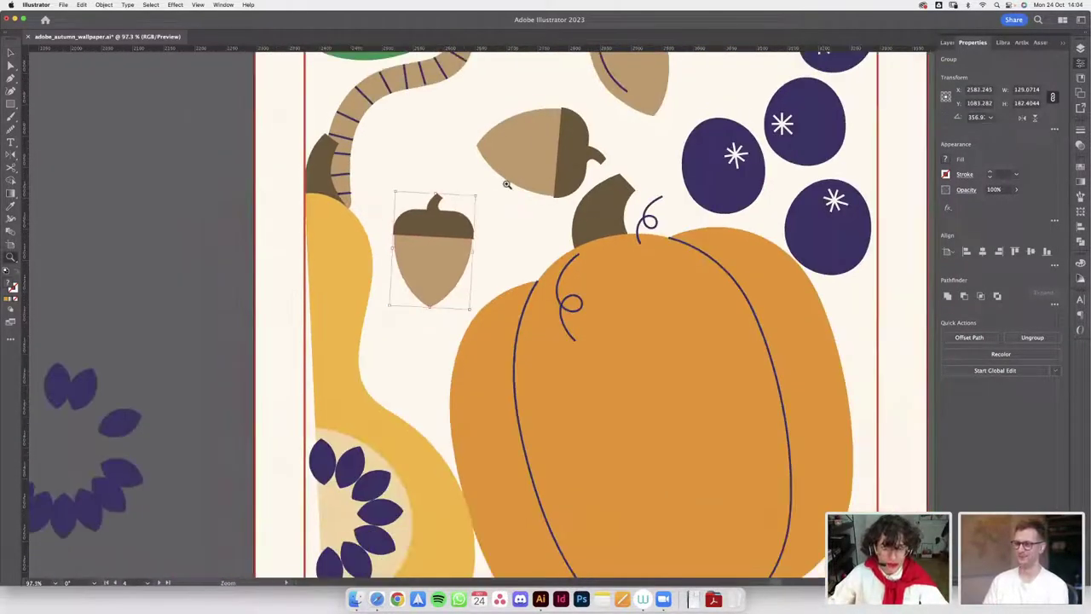
key(super+z)
- Scale the upright acorn down proportionally to about 100 px wide and 142 px high
key(v)
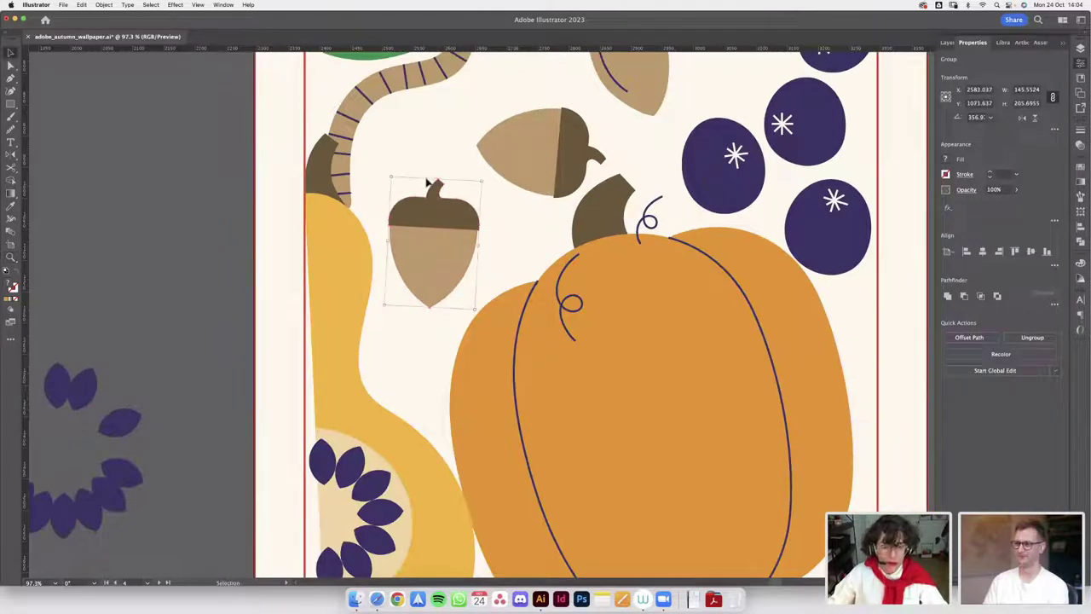
drag(435, 182, 433, 213)
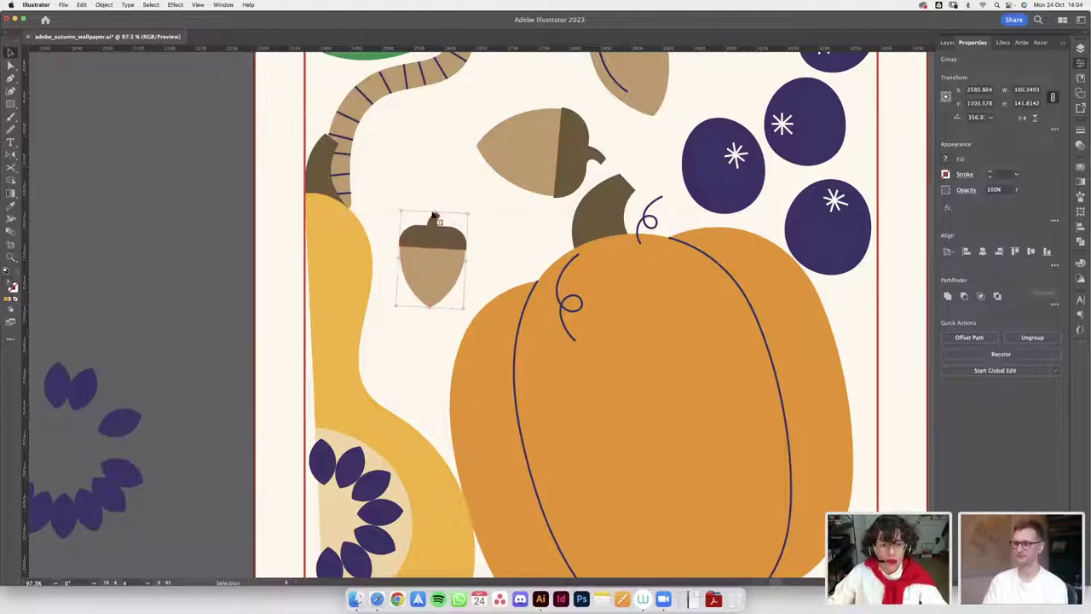
- Move the lying acorn slightly aside and enlarge the upright acorn proportionally to about 146 px wide and 206 px high
scroll(469, 213, down, 5)
scroll(514, 298, up, 3)
drag(538, 300, 522, 321)
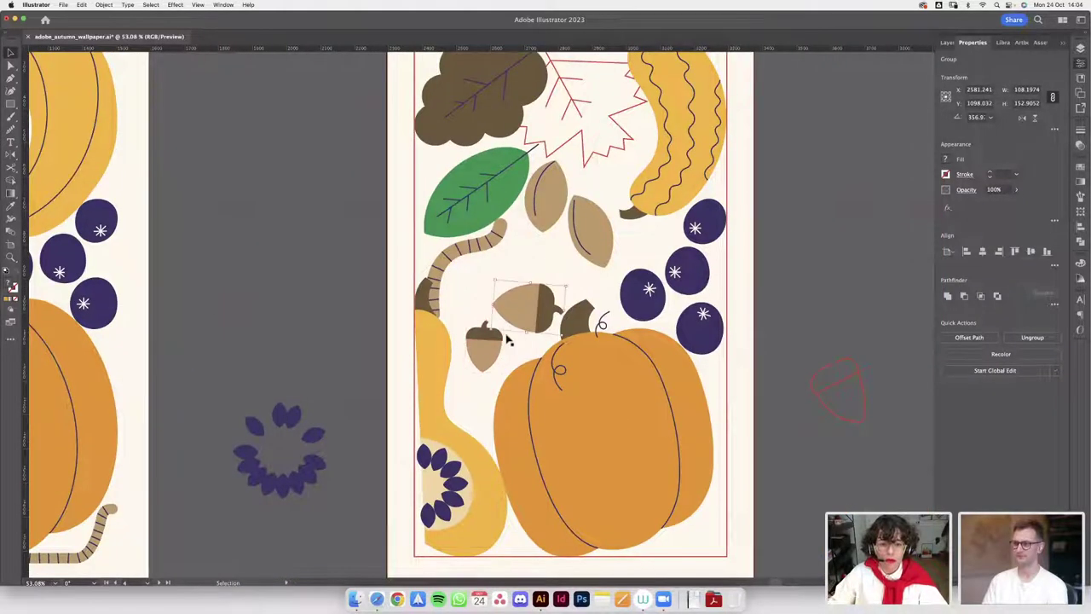
click(495, 344)
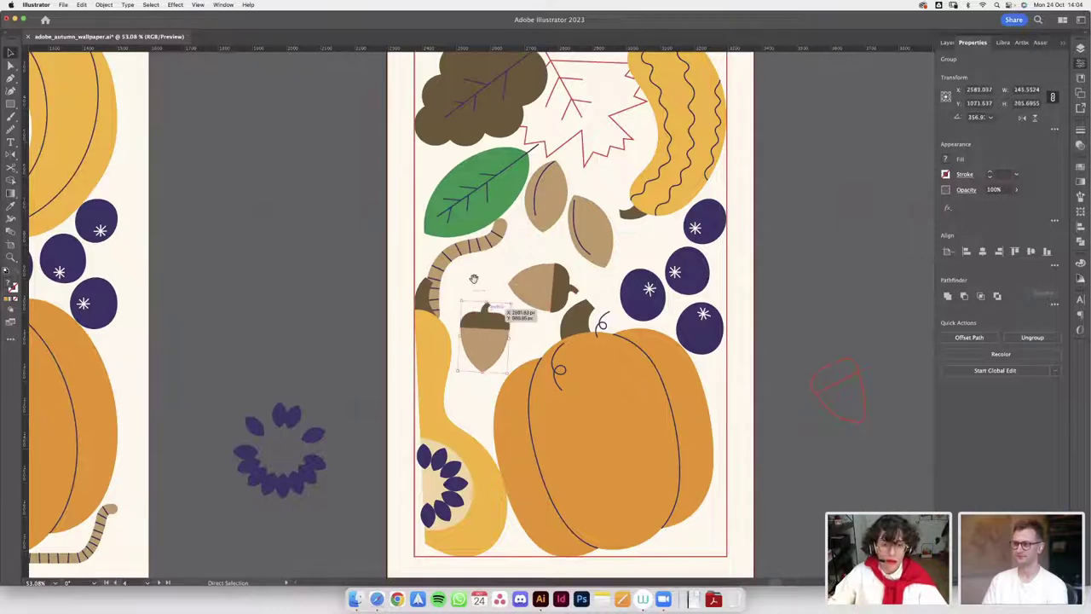
scroll(486, 286, up, 3)
click(493, 281)
drag(430, 250, 425, 300)
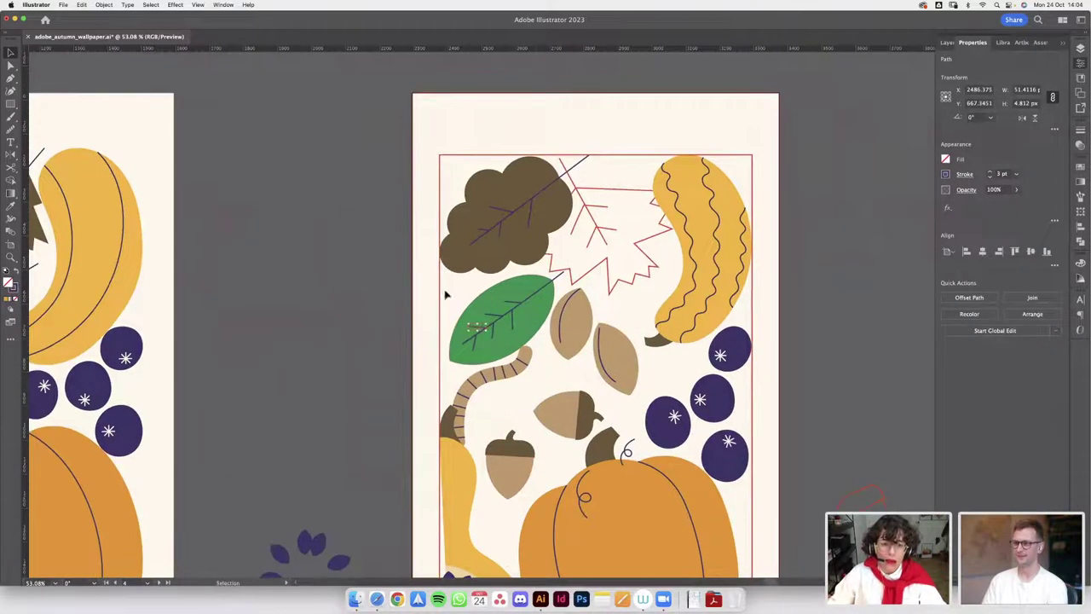
shift+click(522, 347)
click(369, 299)
click(412, 267)
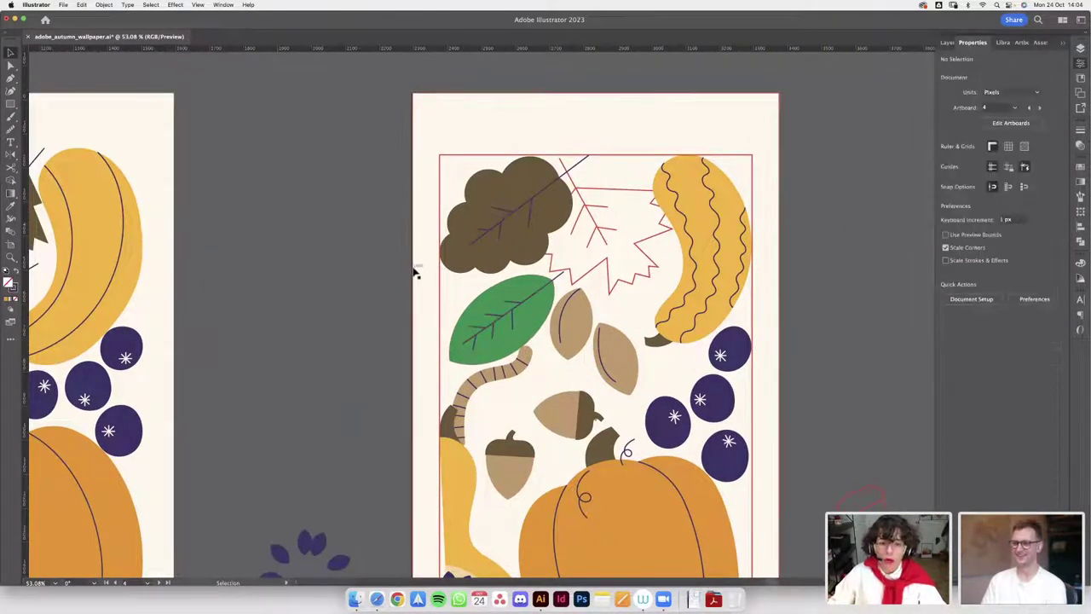
click(403, 284)
- Save the wallpaper document with the enlarged upright acorn
scroll(410, 330, down, 5)
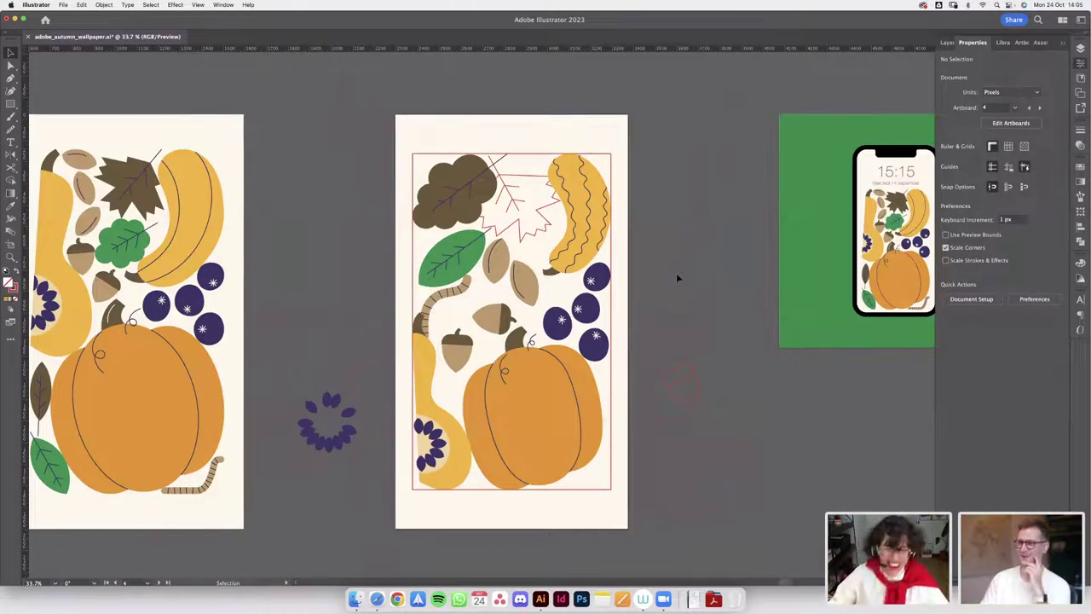
scroll(676, 281, left, 3)
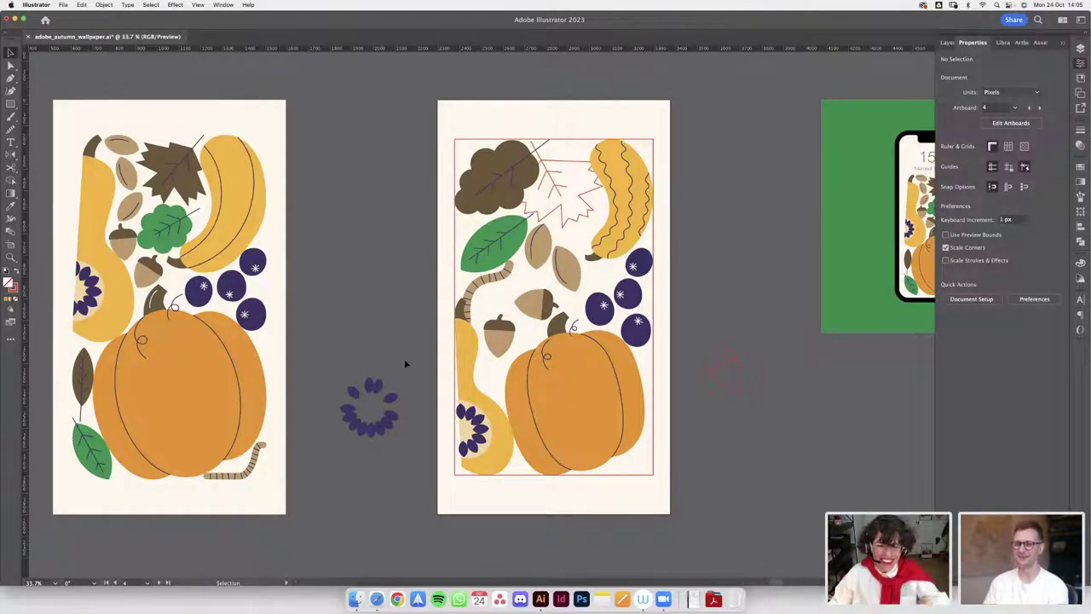
key(super+s)
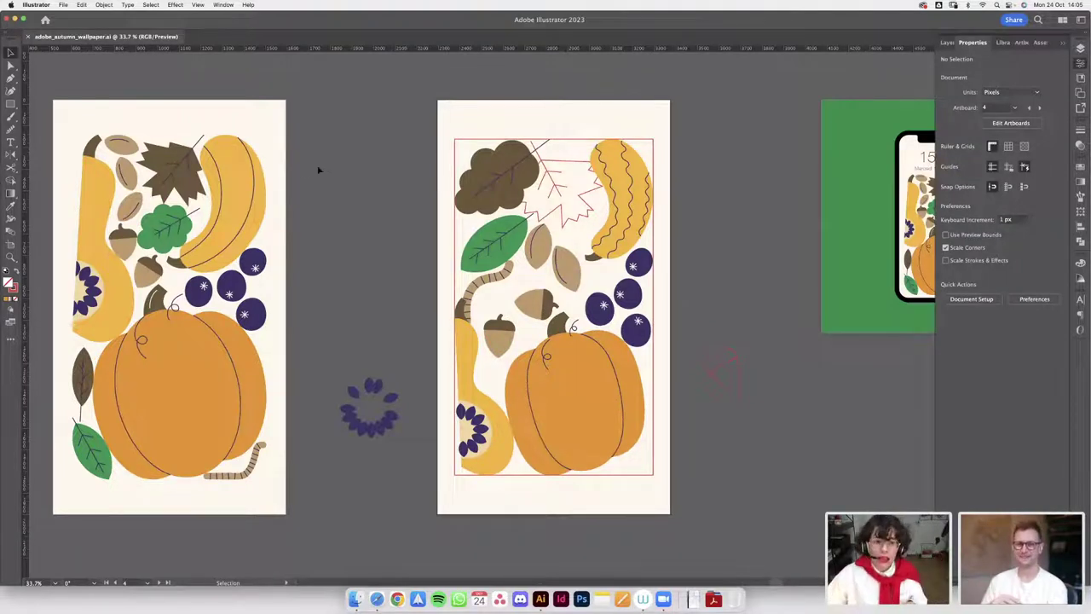
- Review the sketch photo, the outline version, the finished wallpaper and the working artboard side by side
scroll(336, 174, left, 2)
key(space)
mouse_move(453, 237)
mouse_down()
mouse_move(640, 260)
mouse_move(577, 236)
mouse_move(533, 237)
mouse_up()
drag(110, 326, 260, 325)
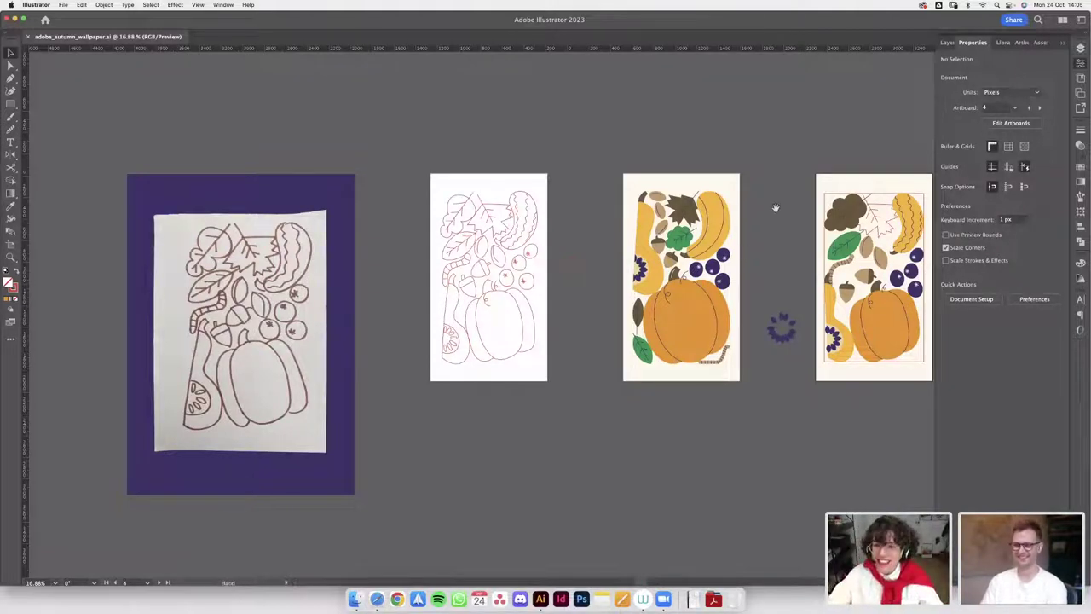
drag(774, 206, 669, 189)
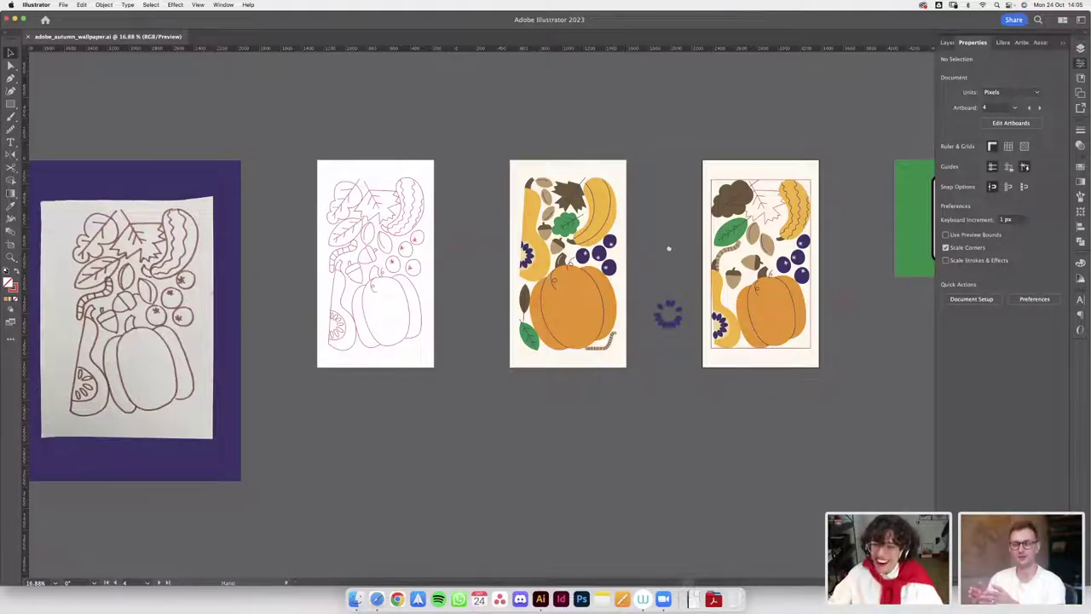
drag(668, 246, 585, 261)
- Group all the pumpkin's parts and scale the group up proportionally to about 685 by 802 px, reaching the margin frame's right edge
scroll(668, 324, up, 3)
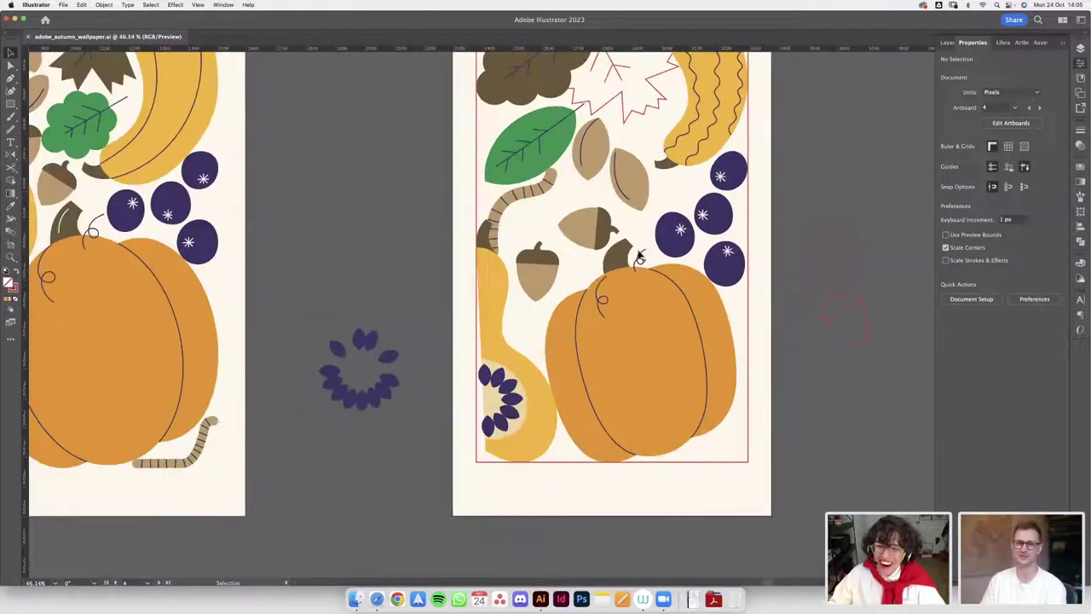
click(577, 324)
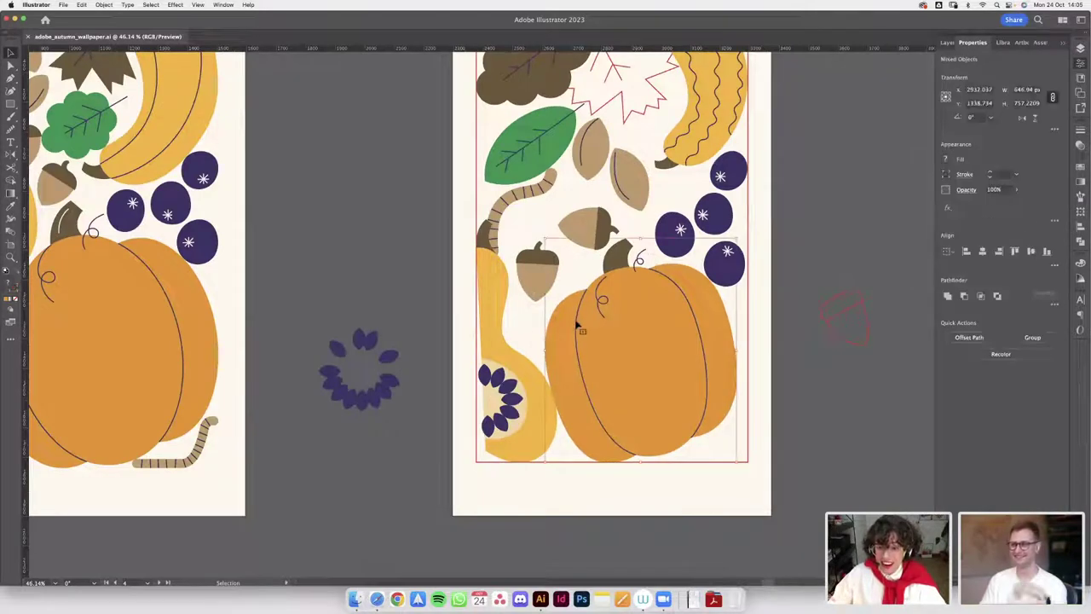
scroll(576, 328, down, 2)
key(super+g)
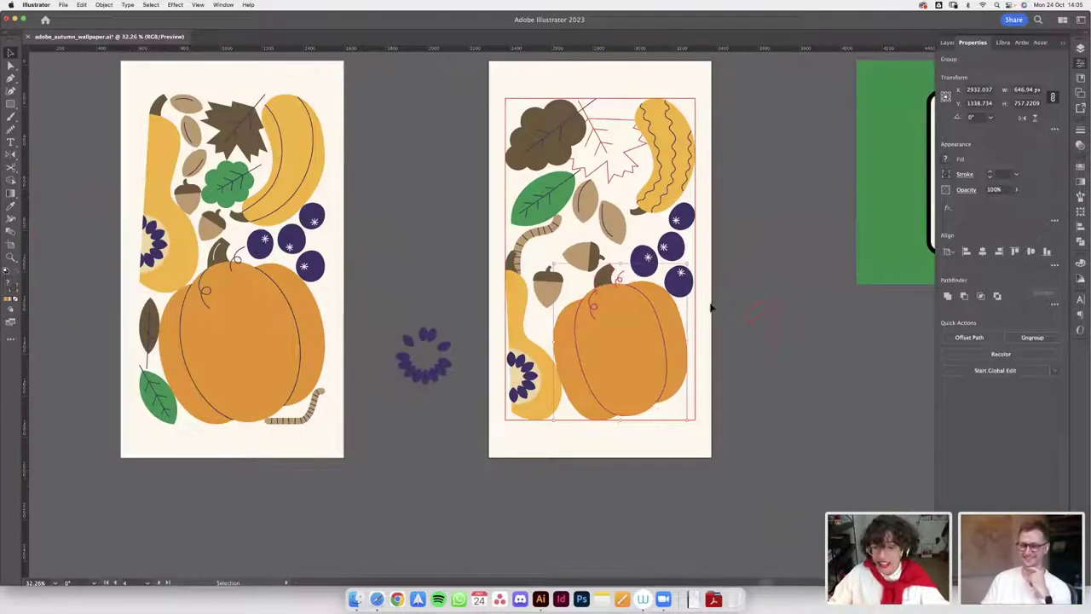
scroll(696, 331, up, 2)
drag(687, 240, 704, 231)
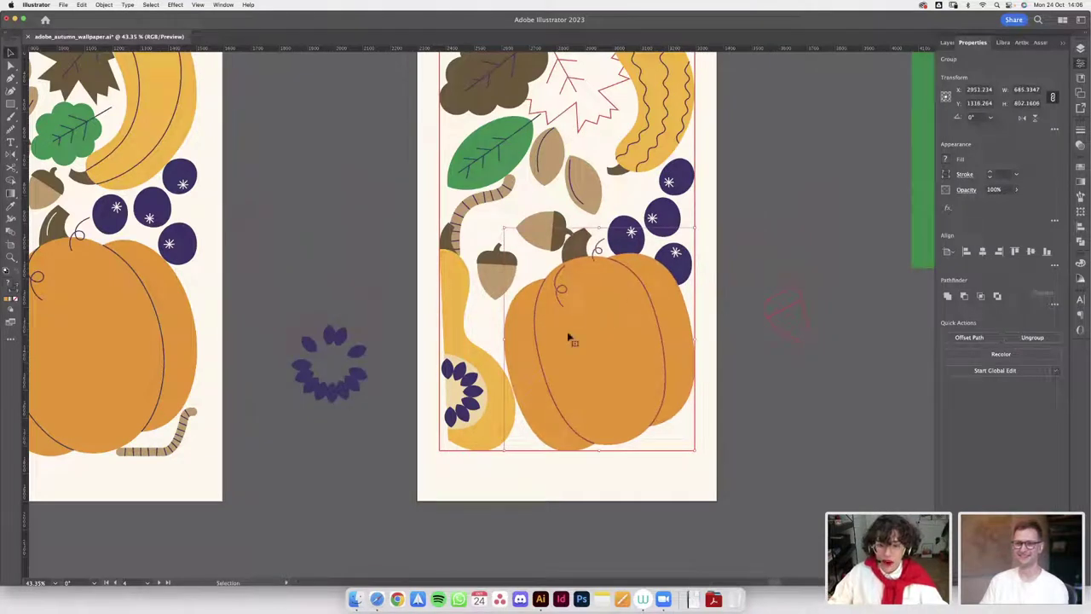
- Shift the lying acorn up and left, away from the pumpkin stem, and nudge the upright acorn toward the gourd's neck
drag(533, 237, 516, 229)
drag(497, 286, 490, 283)
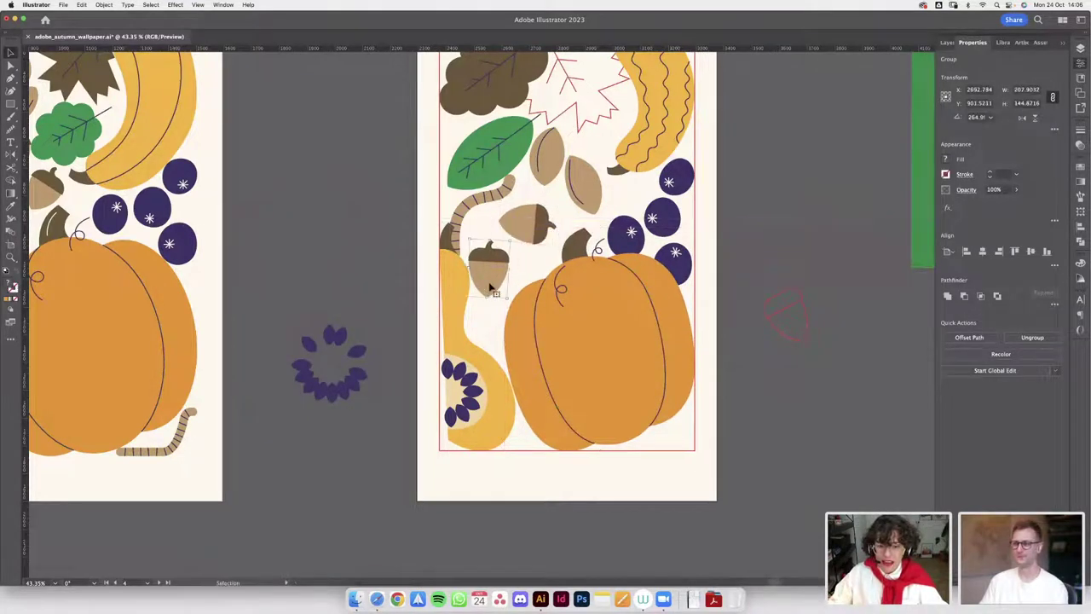
click(595, 332)
- Move the leftmost and lowest berries up clear of the pumpkin and shift the middle berry slightly left
drag(626, 241, 627, 230)
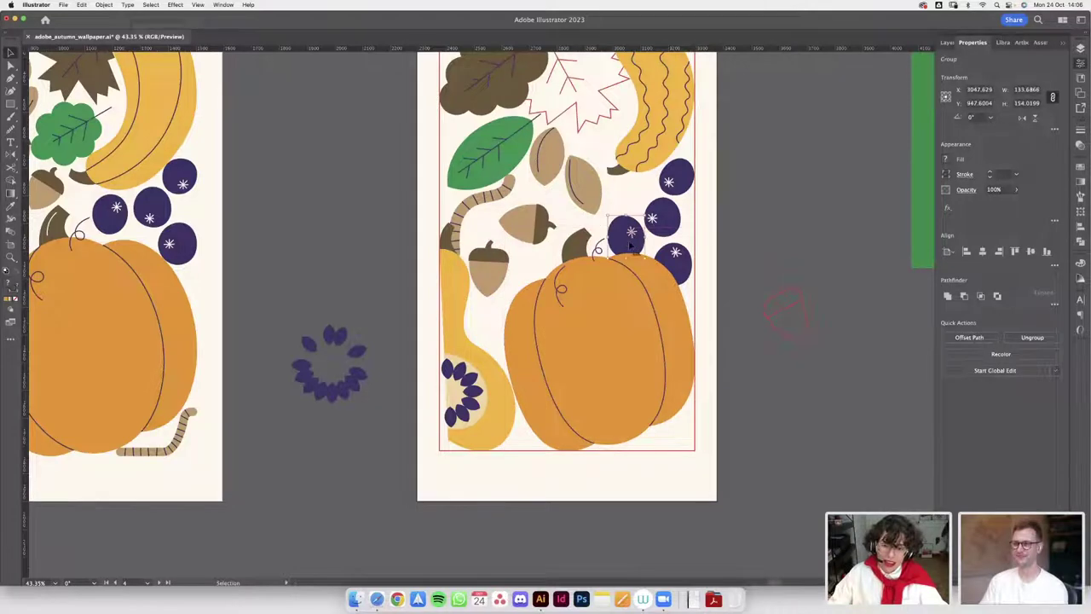
scroll(677, 235, up, 2)
scroll(678, 235, up, 4)
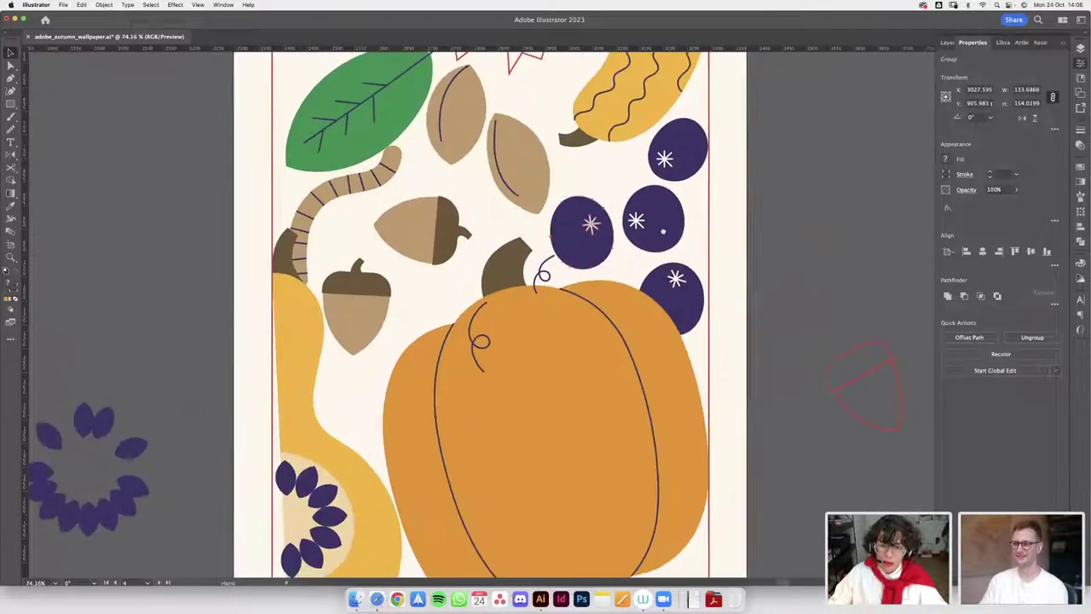
drag(645, 243, 745, 361)
scroll(699, 287, up, 4)
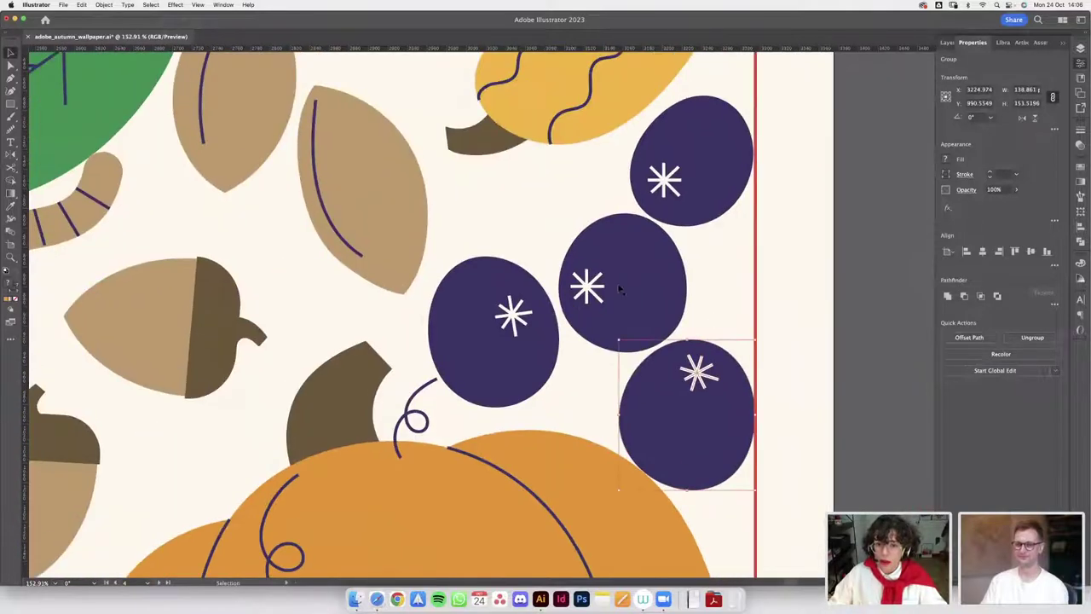
drag(622, 287, 611, 285)
drag(484, 330, 475, 315)
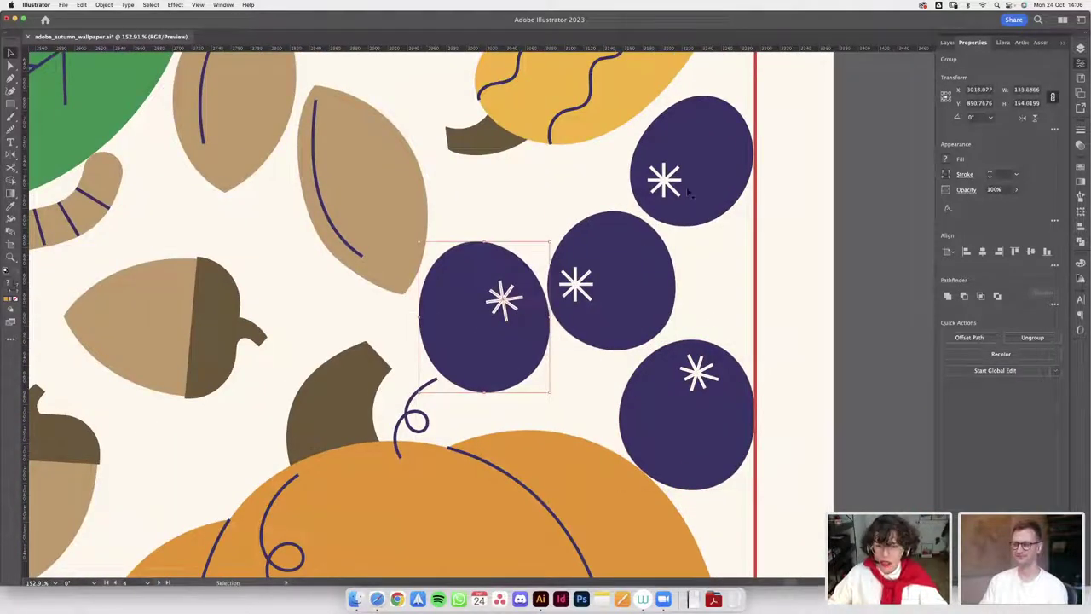
- Raise the top berry beneath the striped gourd against the right margin line and reposition the middle berry below it
drag(707, 200, 704, 182)
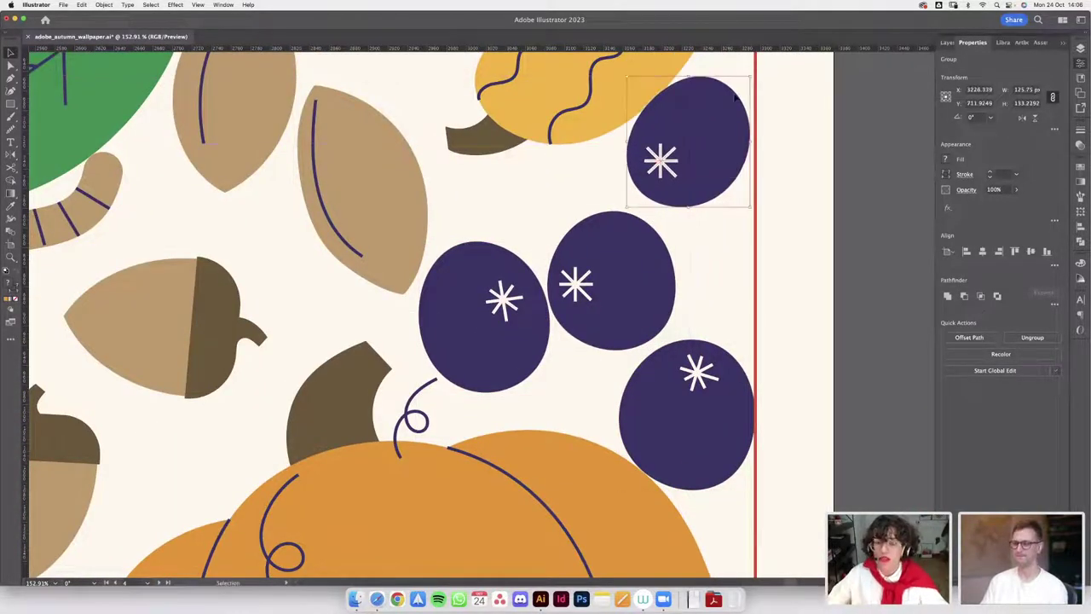
scroll(735, 98, up, 4)
drag(704, 110, 718, 102)
scroll(714, 105, down, 4)
drag(669, 248, 678, 245)
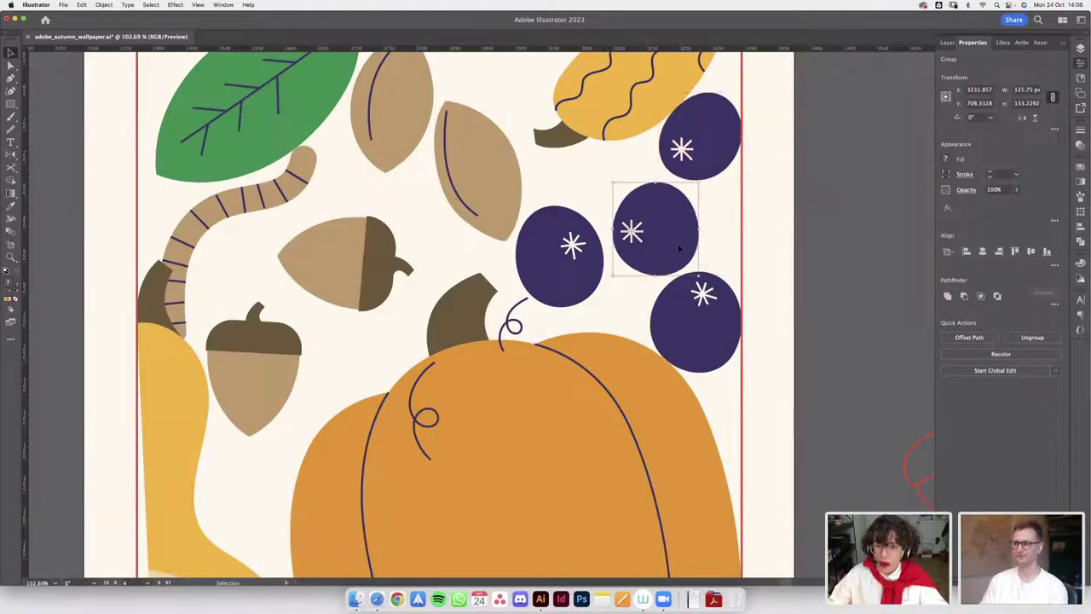
- Fine-tune the lowest berry's position at the pumpkin's edge and move the leftmost berry slightly right toward the middle one
scroll(703, 350, up, 5)
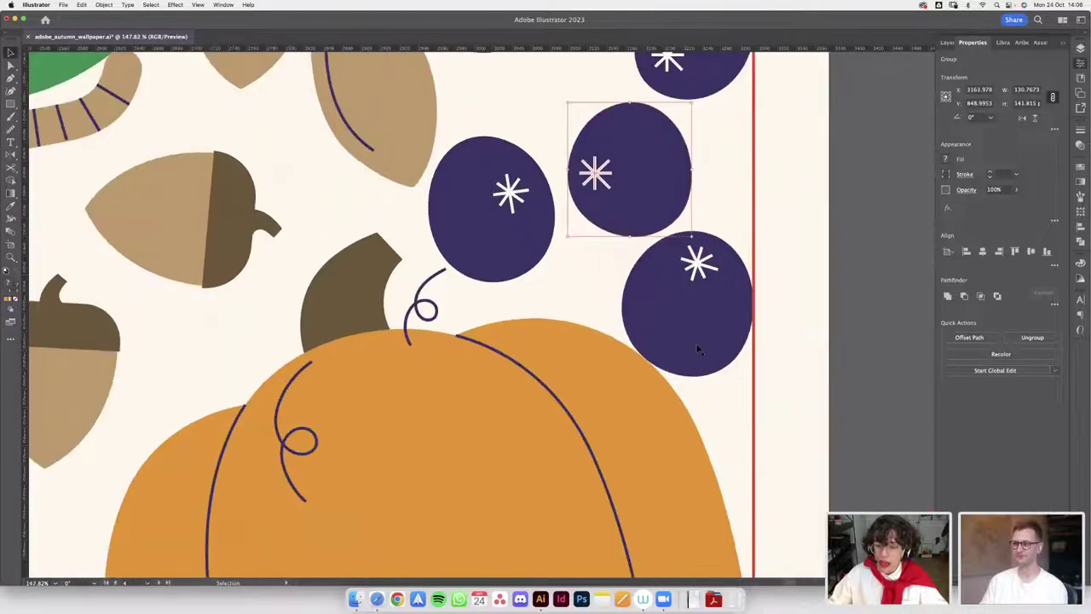
click(697, 345)
drag(706, 345, 710, 337)
scroll(710, 337, down, 6)
scroll(601, 280, up, 2)
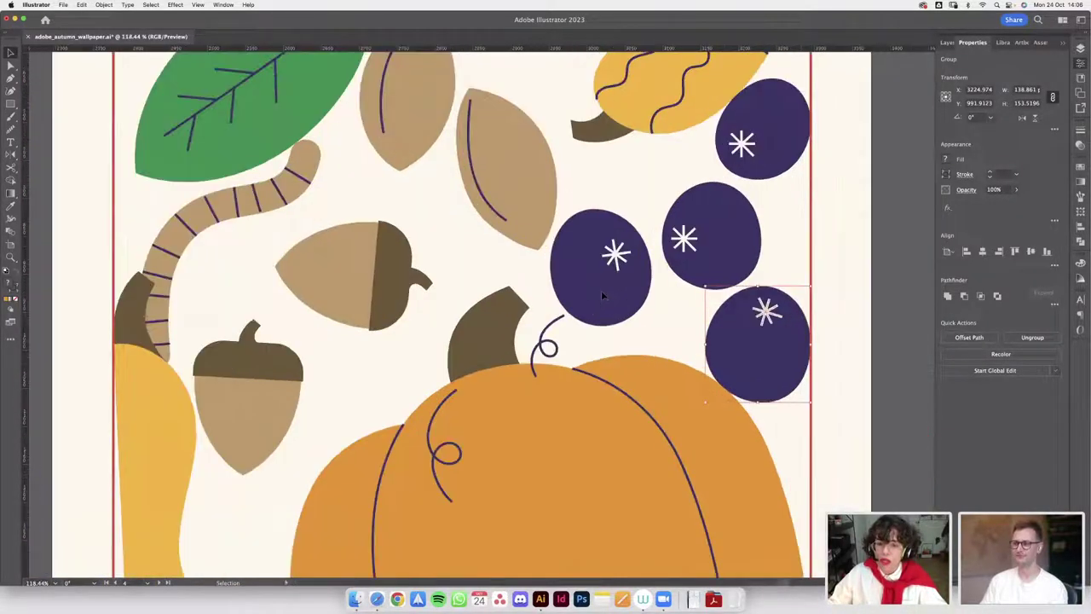
drag(605, 292, 616, 295)
- Move the upright acorn lower between the gourd's neck and the pumpkin and rotate it about 20° counter-clockwise
scroll(616, 281, down, 4)
scroll(492, 288, left, 6)
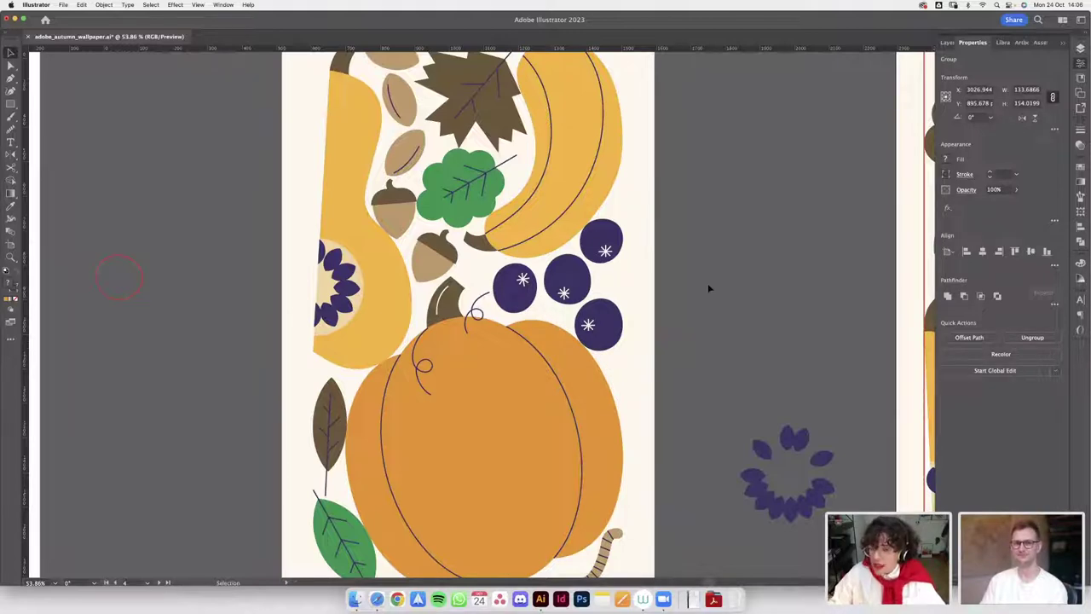
scroll(708, 288, right, 5)
scroll(550, 275, right, 4)
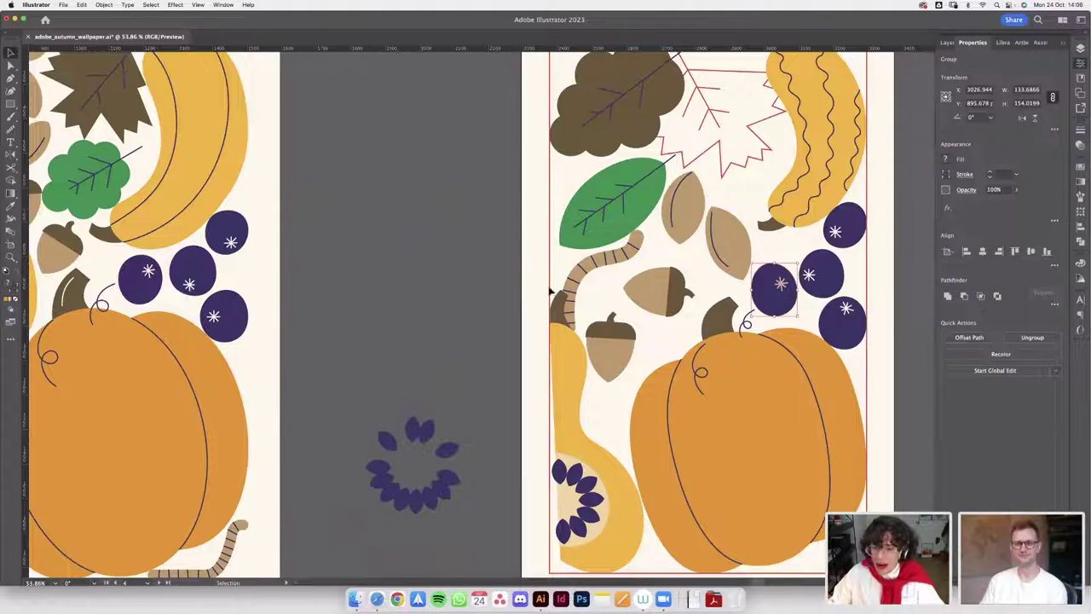
scroll(498, 282, right, 3)
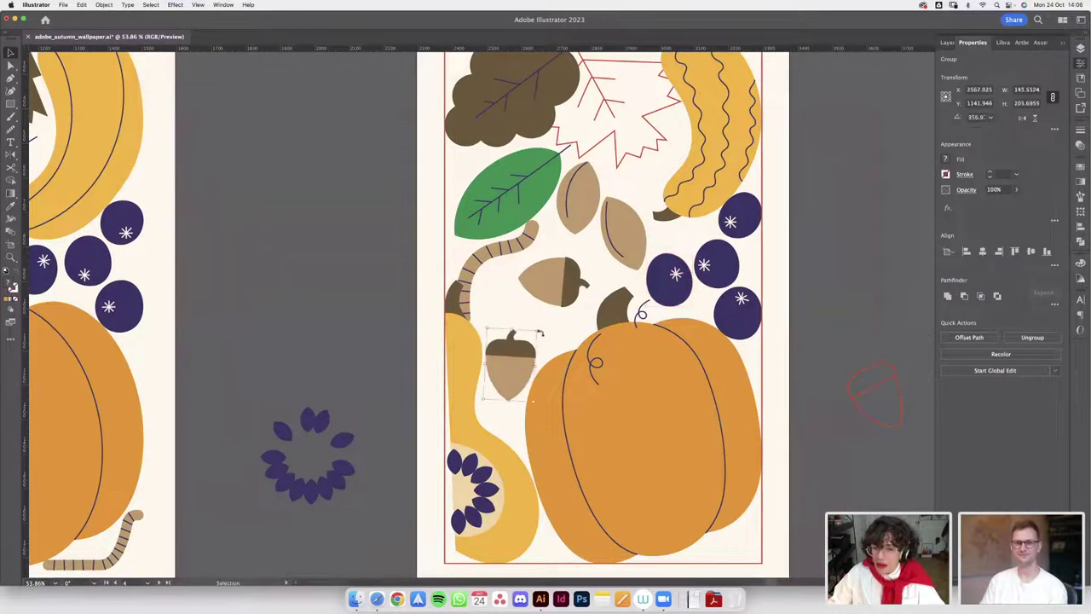
scroll(541, 333, up, 3)
drag(541, 332, 511, 332)
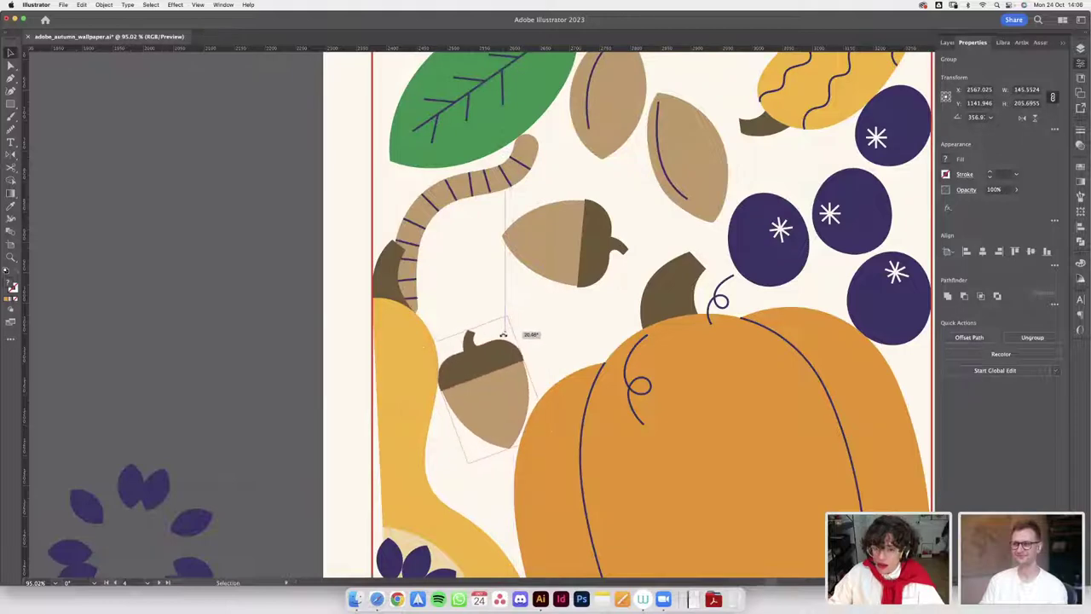
scroll(487, 406, up, 3)
drag(488, 406, 488, 417)
- Move the lying acorn down into the gap between the tilted acorn and the pumpkin's stem
scroll(487, 417, down, 6)
drag(530, 305, 527, 338)
scroll(528, 337, down, 4)
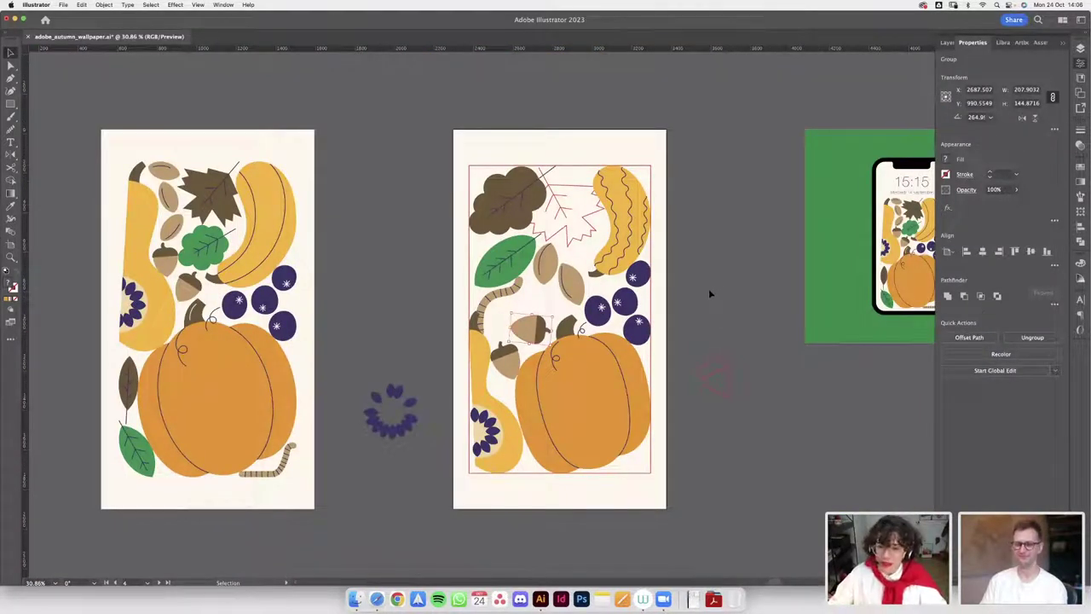
- Examine the spacing of the pumpkin, acorns and berries and compare the working layout with the finished wallpaper
scroll(563, 299, up, 2)
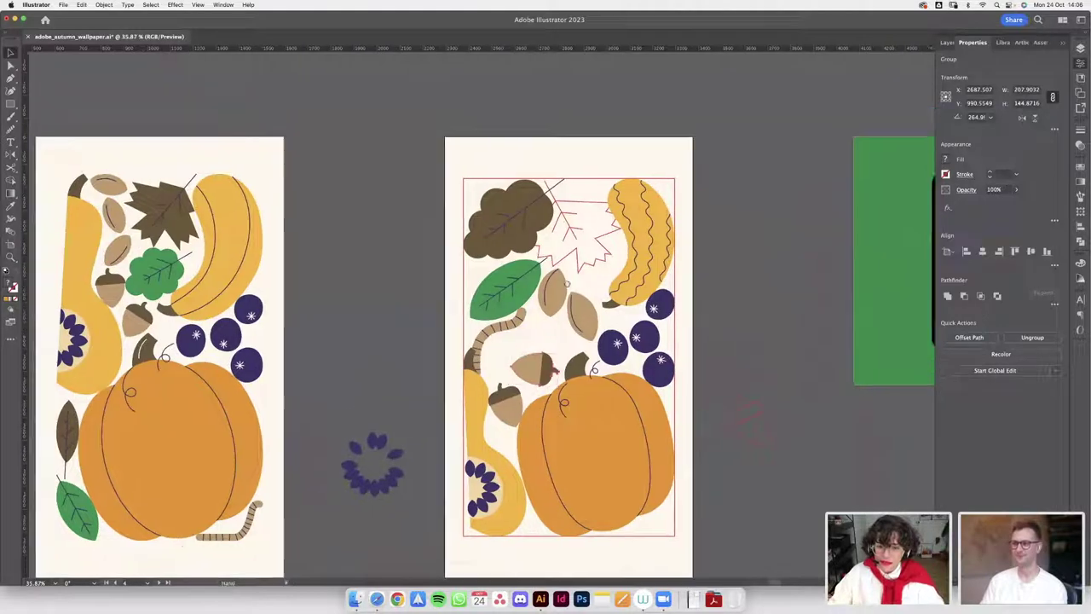
scroll(597, 343, up, 5)
drag(594, 254, 594, 212)
drag(581, 400, 592, 176)
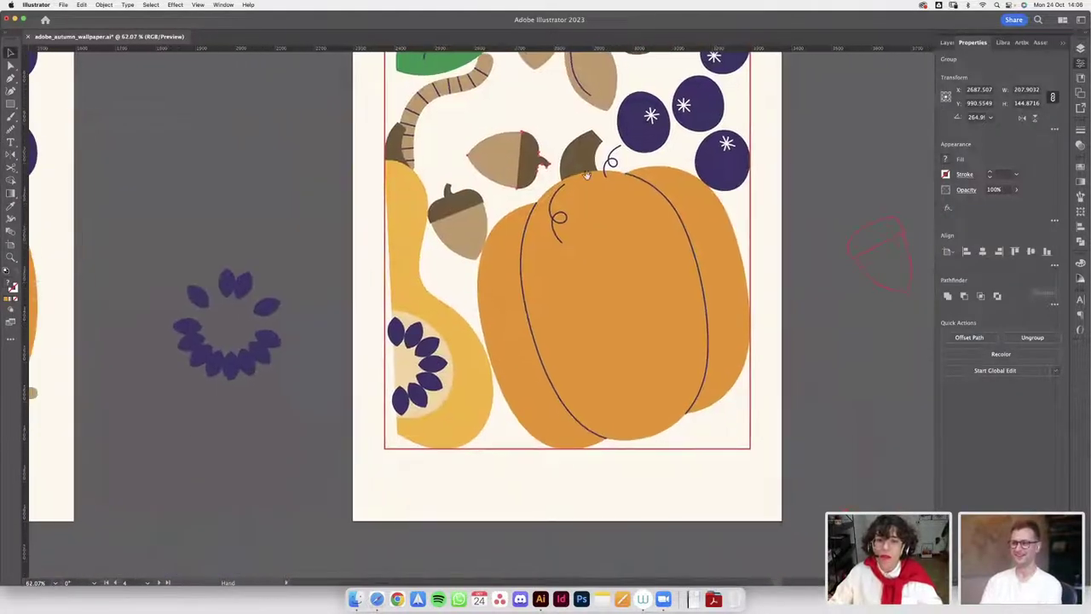
drag(586, 295, 576, 239)
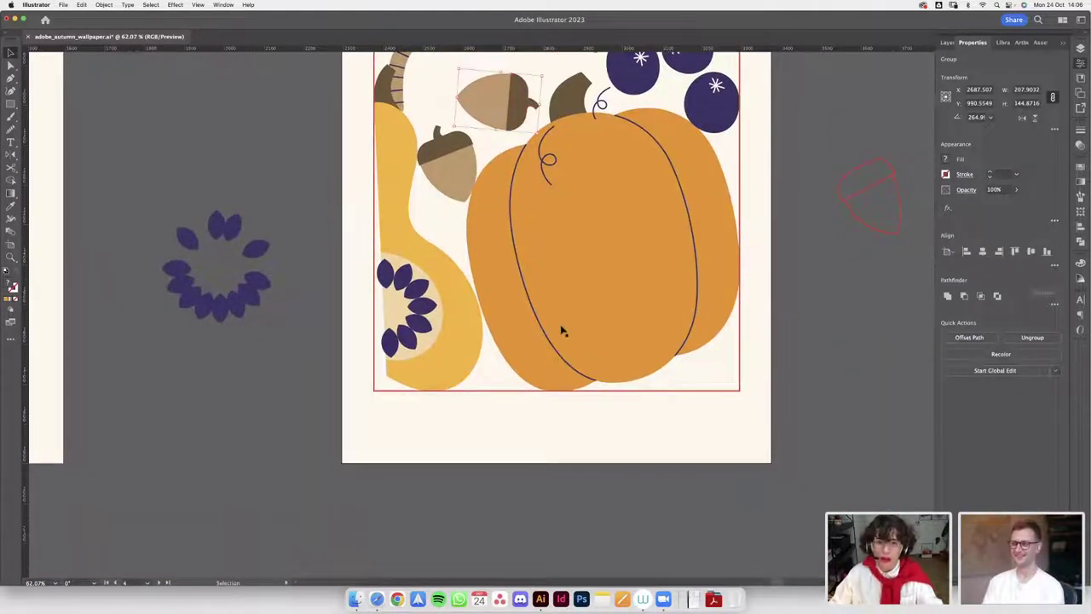
scroll(562, 285, down, 4)
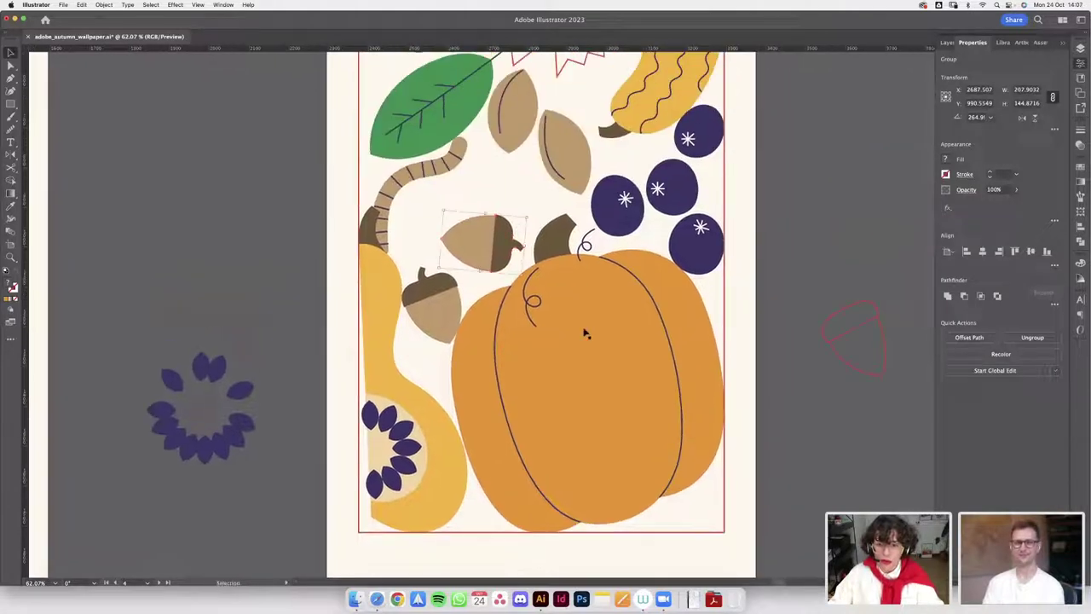
scroll(494, 303, left, 5)
scroll(557, 305, down, 3)
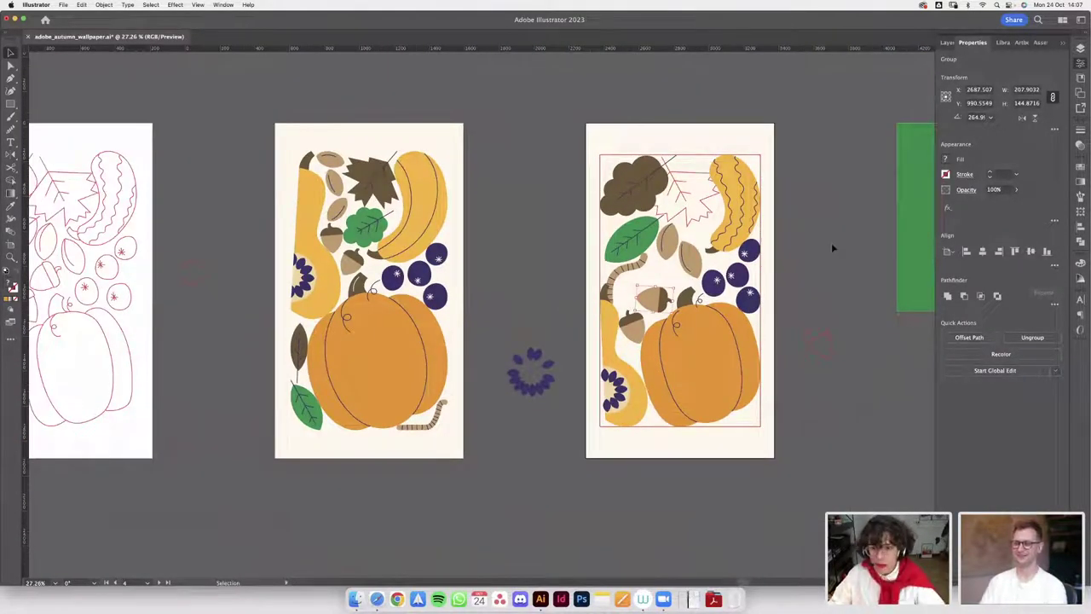
key(space)
drag(744, 300, 637, 384)
- Save the document with the rearranged pumpkin, berries and acorns
scroll(637, 296, up, 4)
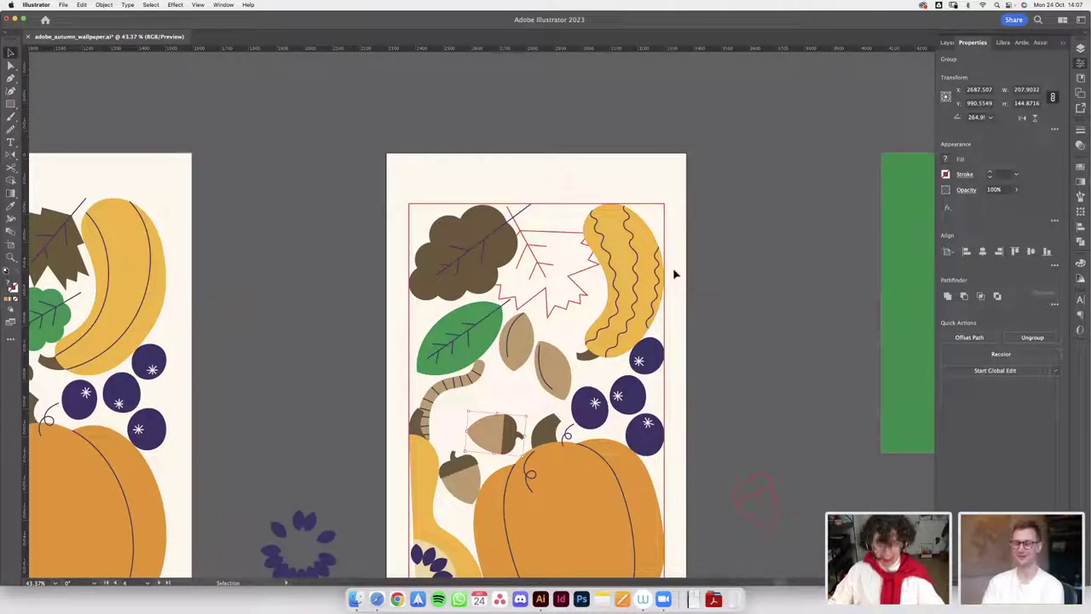
key(super+s)
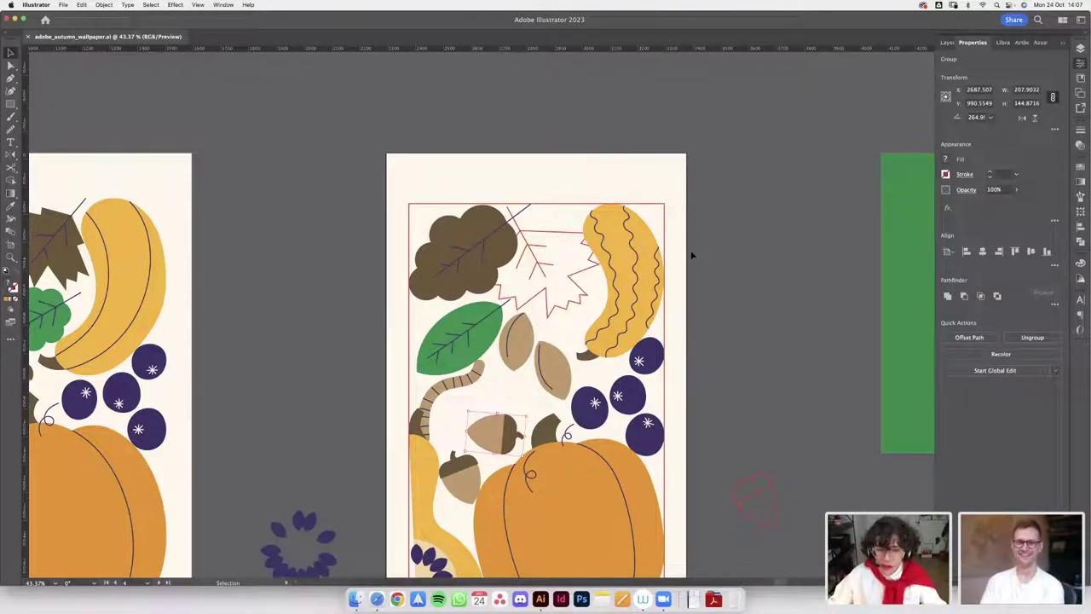
scroll(689, 255, down, 1)
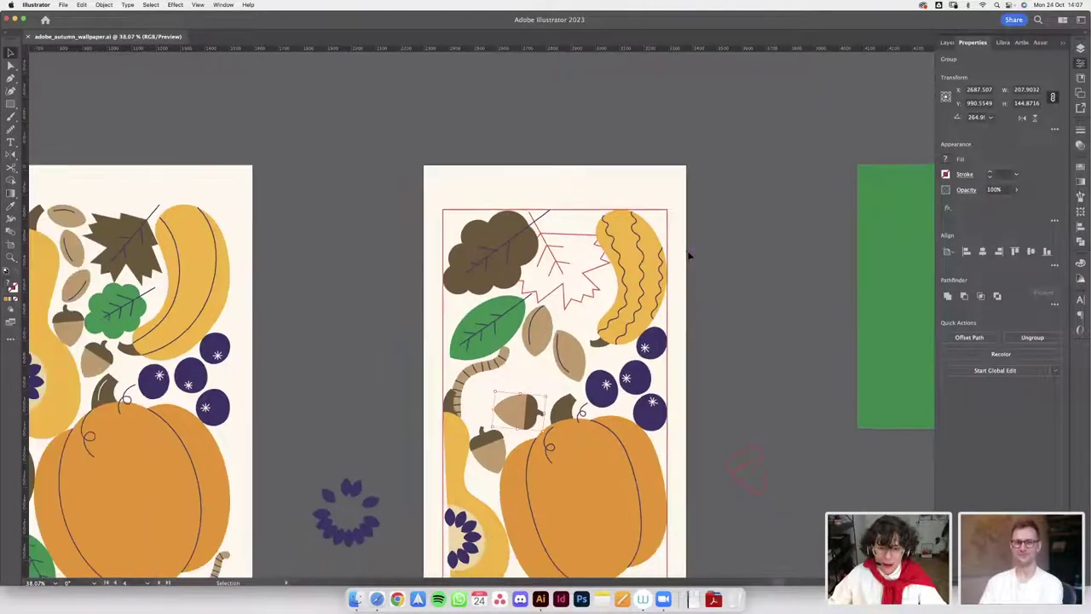